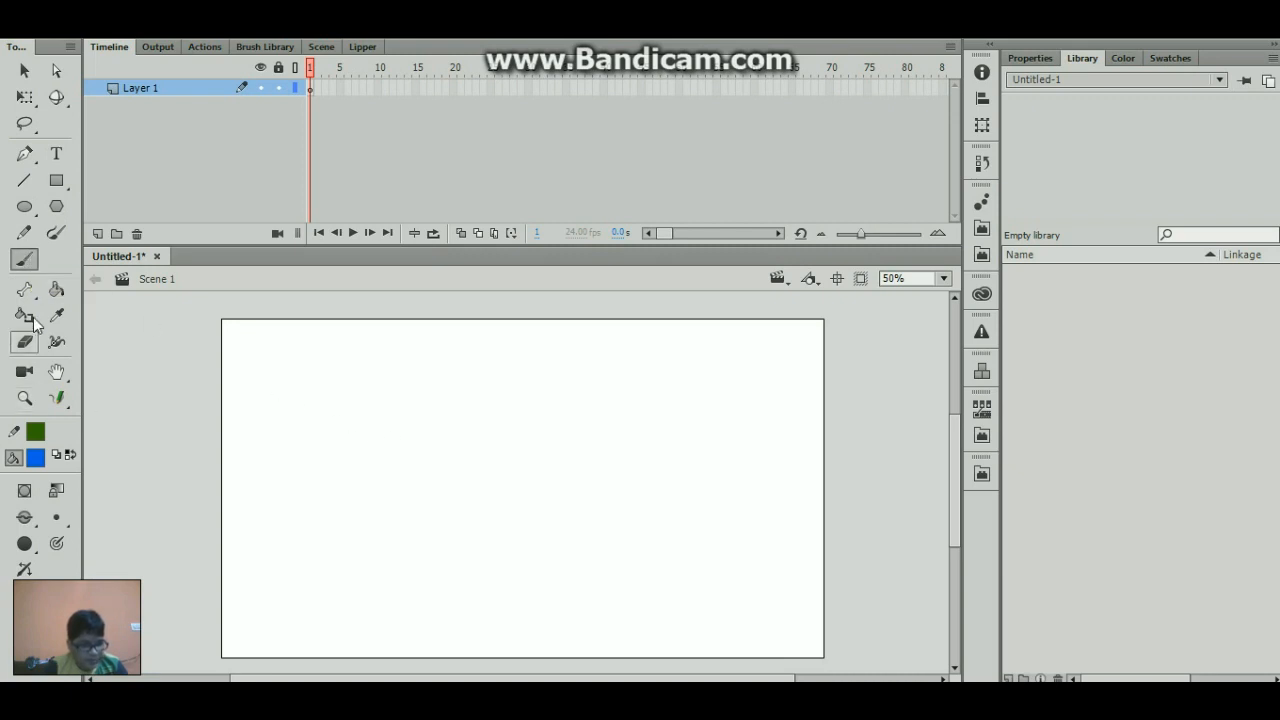
- Paint a circle with a line below it on the stage, using a larger brush size and a red fill
{"action": "left_click", "coordinate": [57, 517]}
{"action": "left_click", "coordinate": [105, 522]}
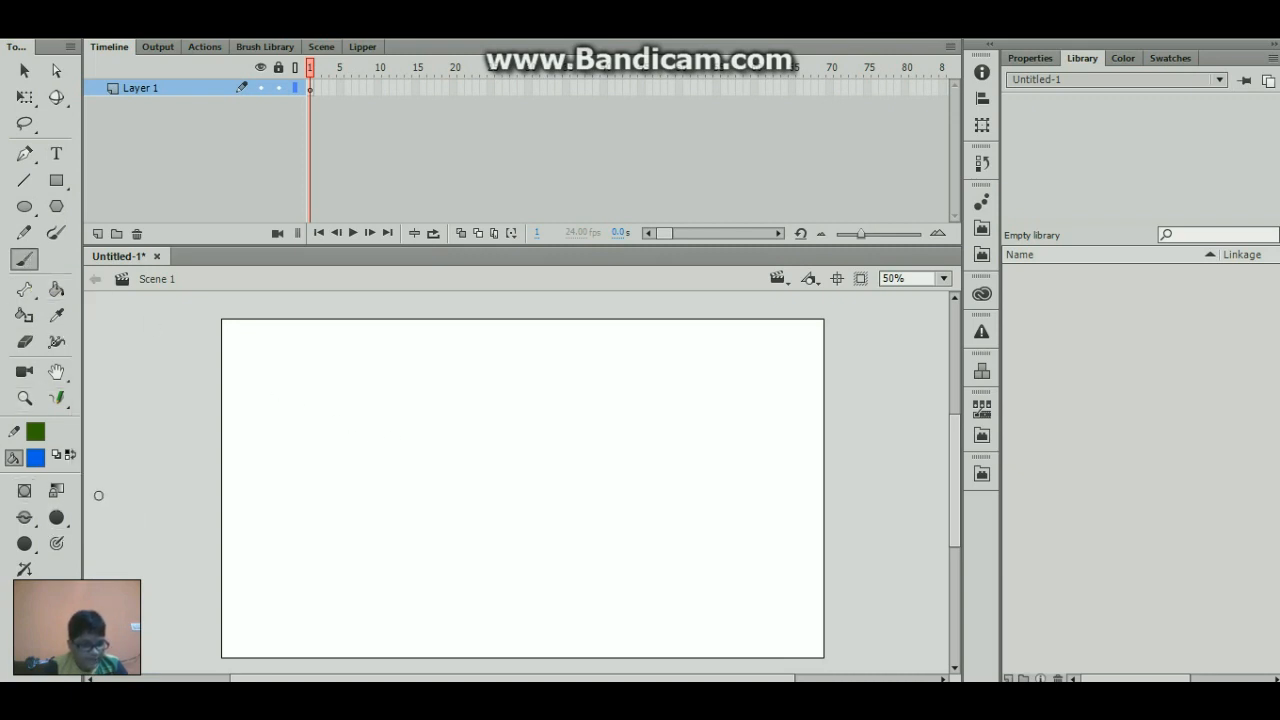
{"action": "left_click", "coordinate": [36, 458]}
{"action": "left_click", "coordinate": [107, 347]}
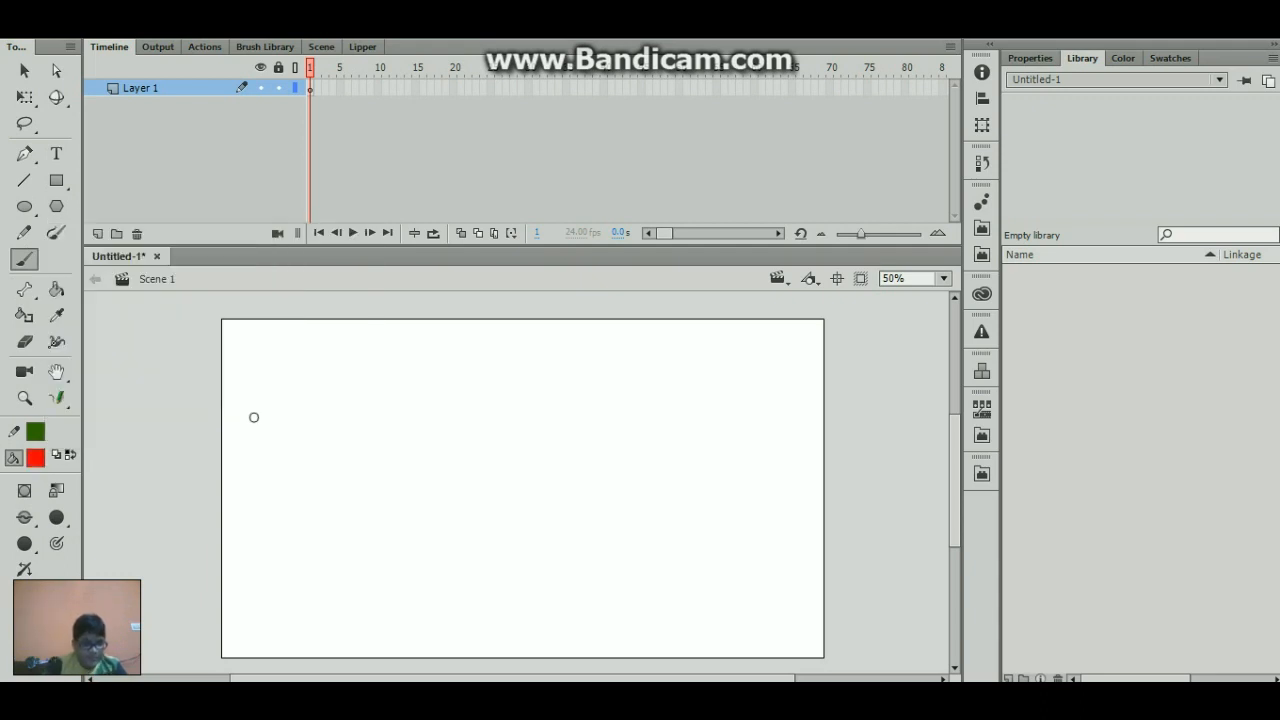
{"action": "mouse_move", "coordinate": [436, 390]}
{"action": "left_mouse_down"}
{"action": "mouse_move", "coordinate": [449, 443]}
{"action": "mouse_move", "coordinate": [425, 387]}
{"action": "left_mouse_up"}
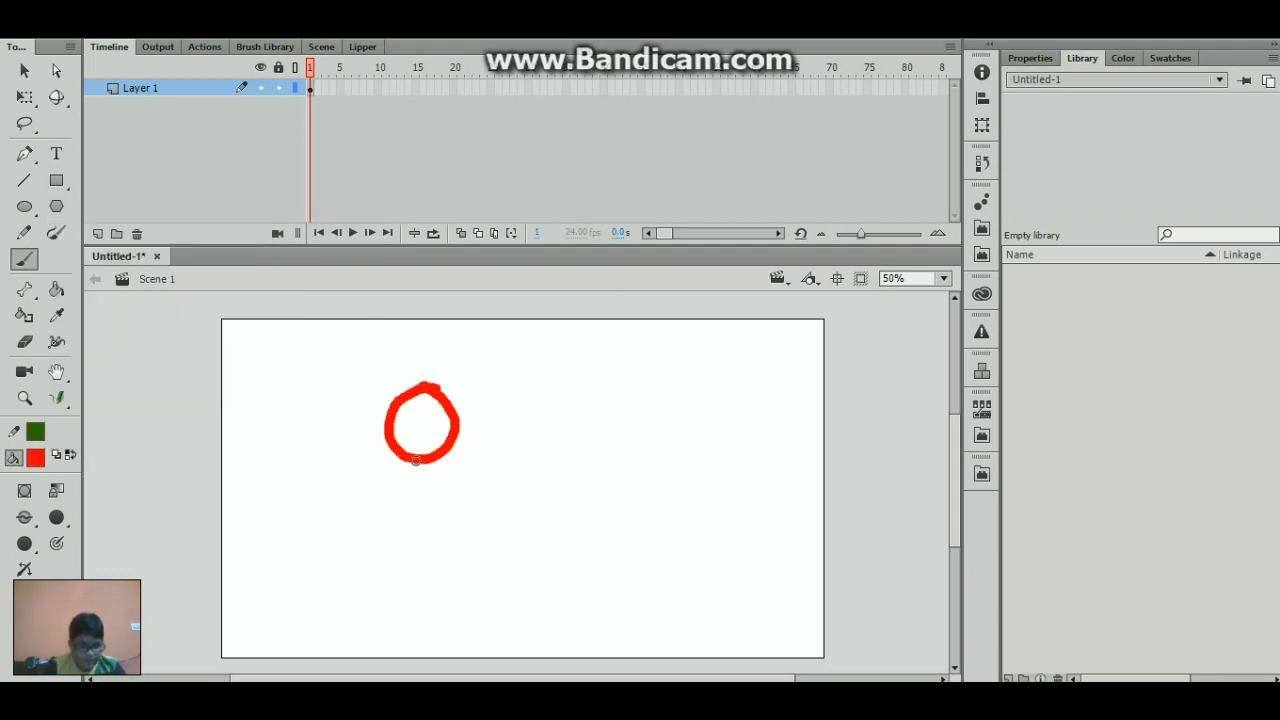
{"action": "mouse_move", "coordinate": [419, 456]}
{"action": "left_mouse_down"}
{"action": "mouse_move", "coordinate": [418, 546]}
{"action": "mouse_move", "coordinate": [380, 512]}
{"action": "mouse_move", "coordinate": [406, 509]}
{"action": "mouse_move", "coordinate": [467, 544]}
{"action": "left_mouse_up"}
- Undo the red brush strokes on the stage
{"action": "key", "text": "ctrl+z"}
{"action": "key", "text": "ctrl+z"}
{"action": "key", "text": "ctrl+z"}
{"action": "key", "text": "ctrl+z"}
{"action": "key", "text": "ctrl+z"}
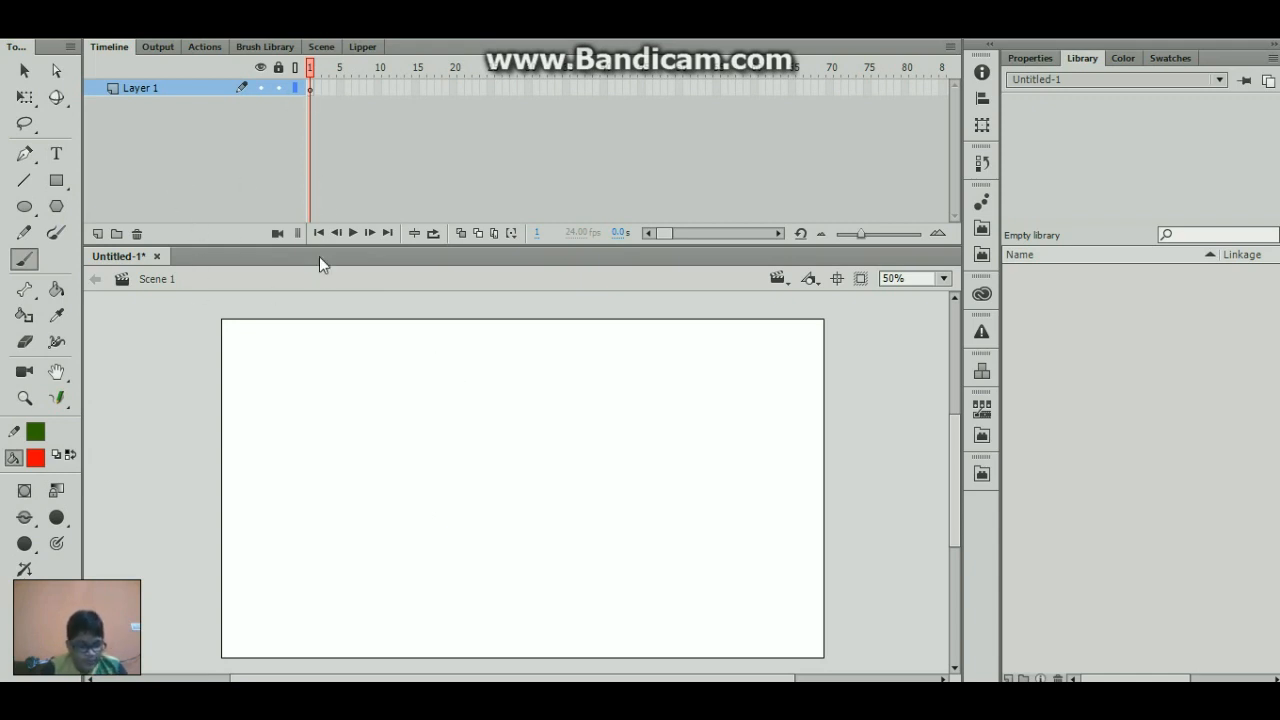
- Set the document's stage colour to black
{"action": "key", "text": "q"}
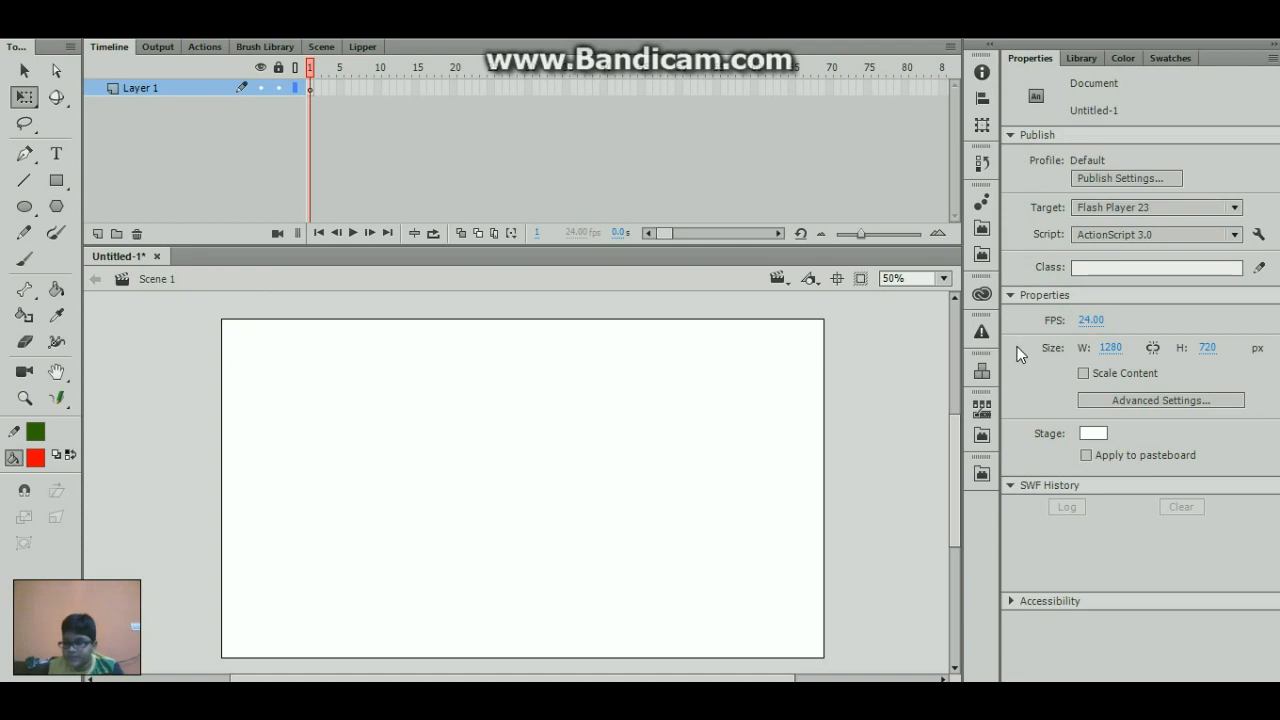
{"action": "left_click", "coordinate": [1101, 433]}
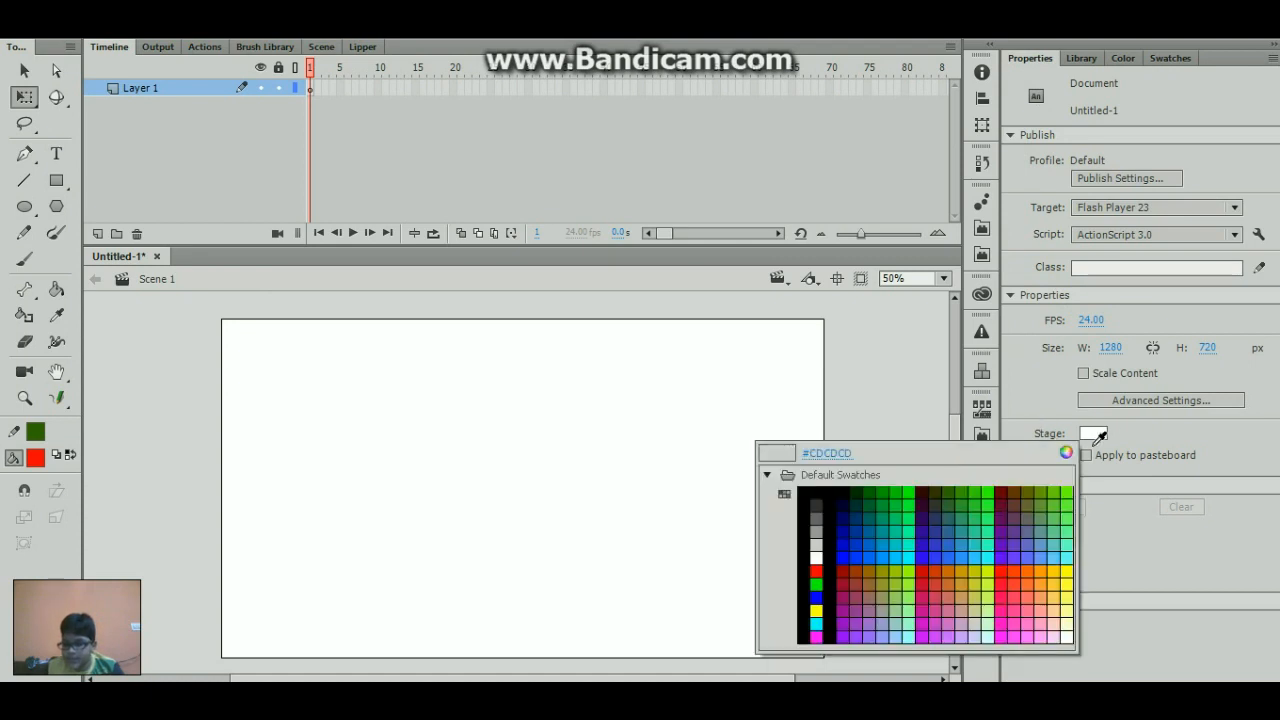
{"action": "left_click", "coordinate": [834, 490]}
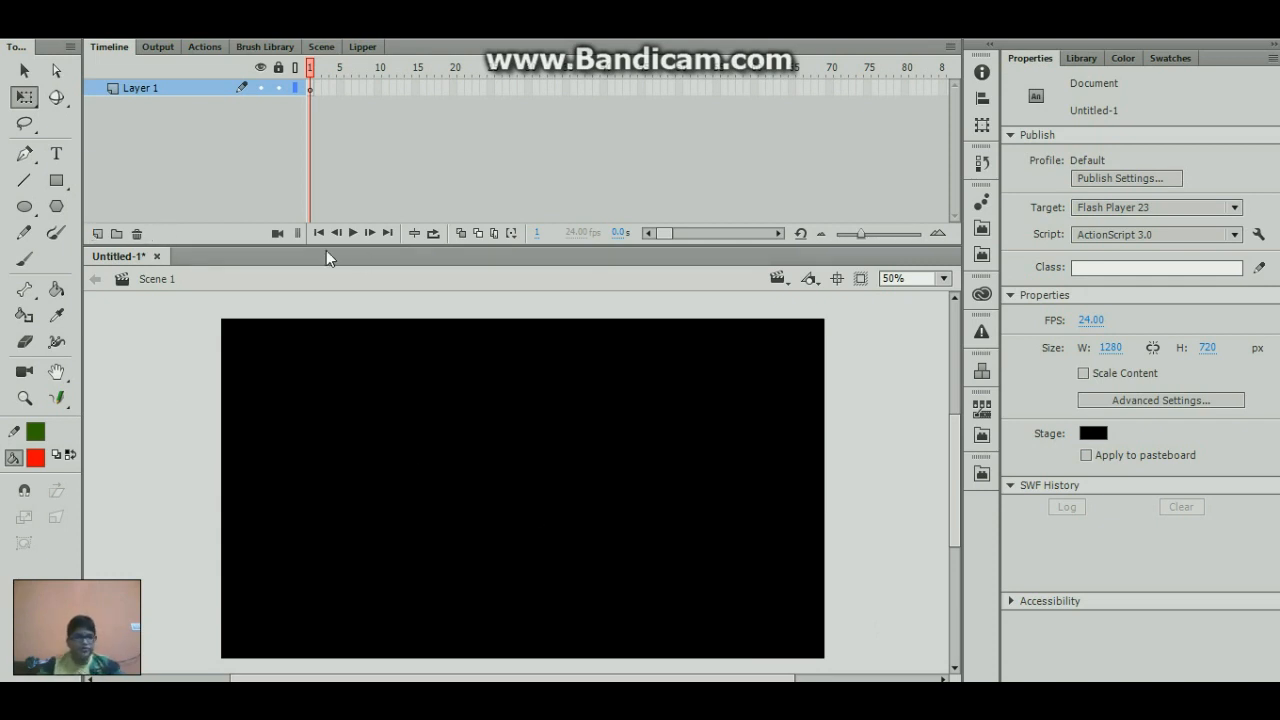
- On a new layer, draw a rectangle of about 604 by 346 px with white fill and black stroke near the stage's upper-left corner
{"action": "left_click", "coordinate": [97, 234]}
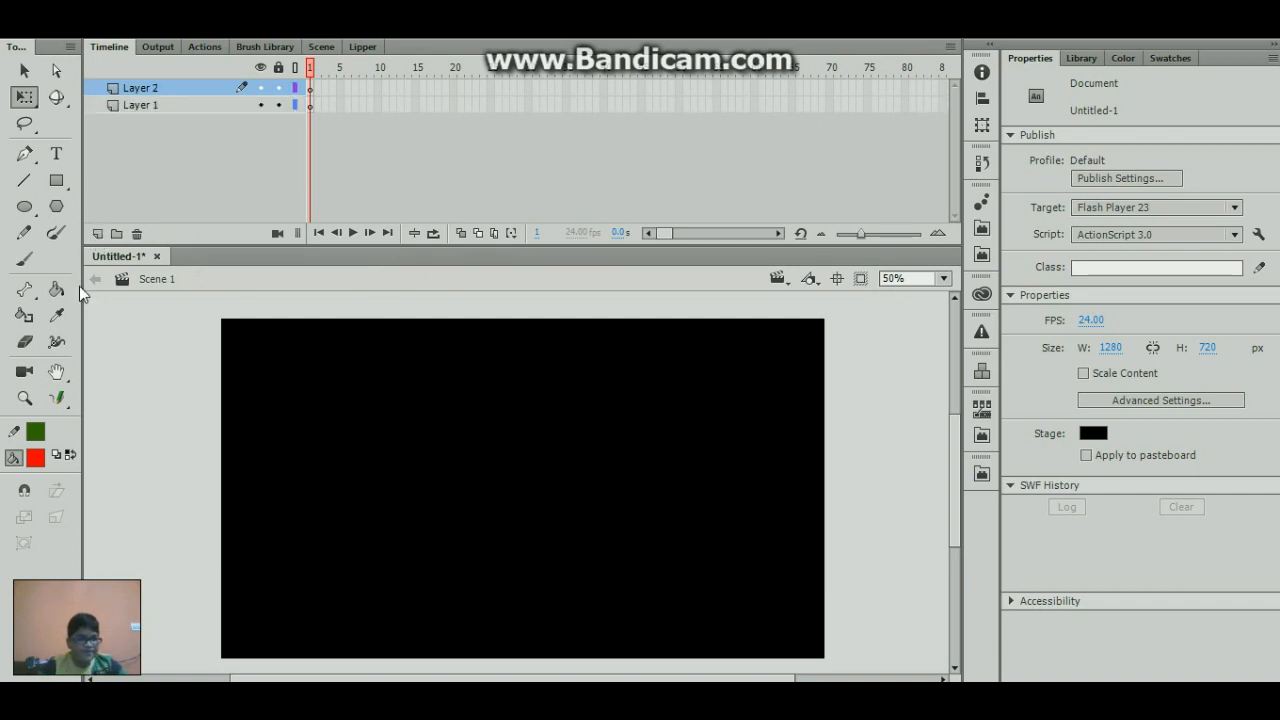
{"action": "left_click", "coordinate": [56, 180]}
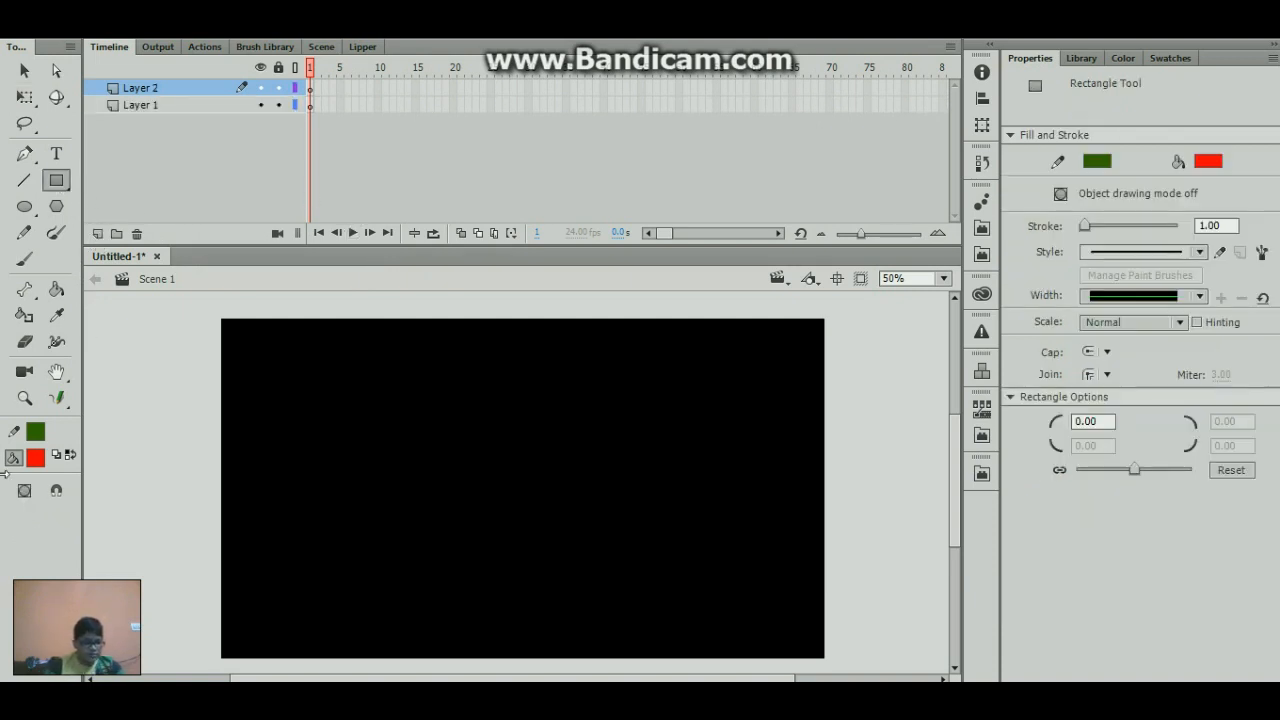
{"action": "left_click", "coordinate": [35, 431]}
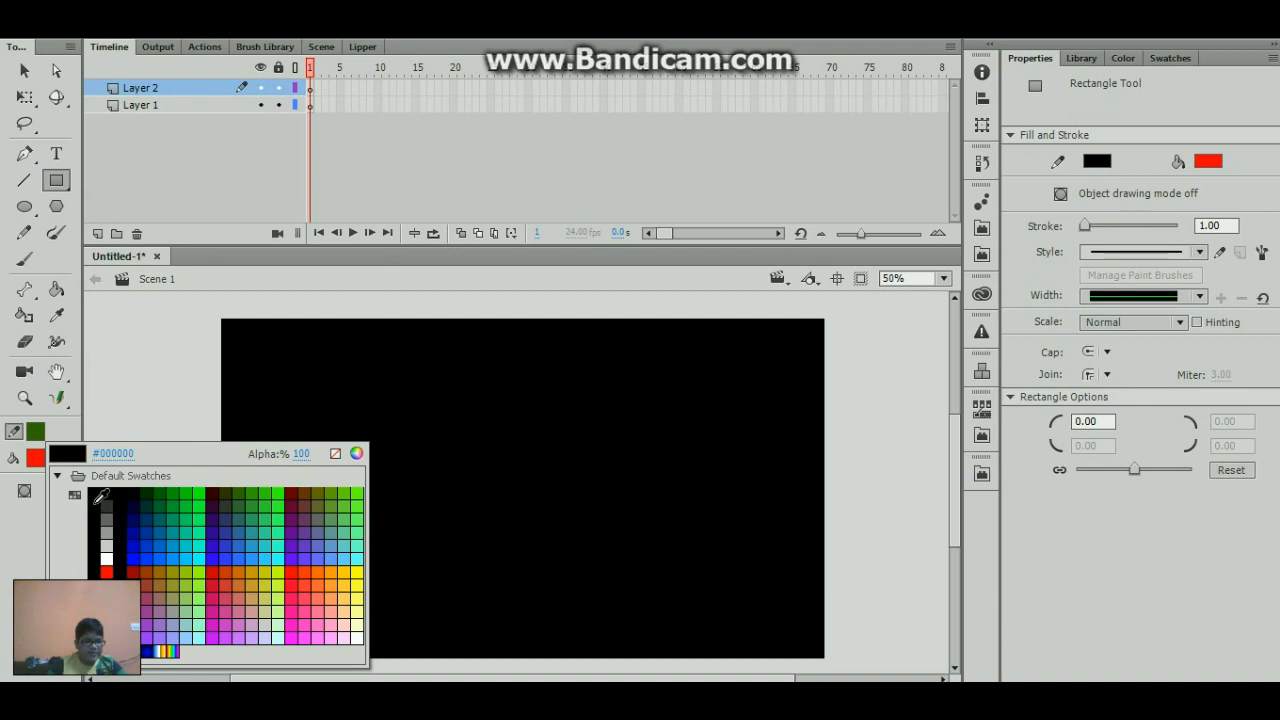
{"action": "left_click", "coordinate": [106, 494]}
{"action": "left_click", "coordinate": [35, 458]}
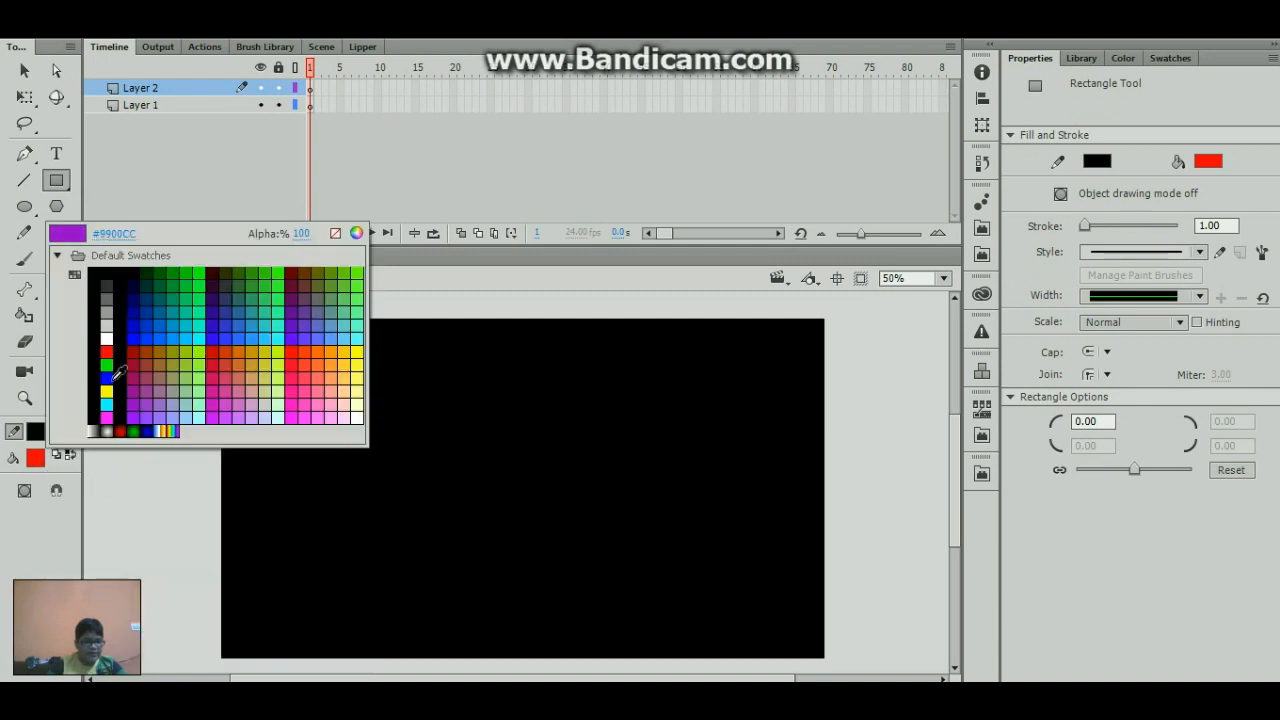
{"action": "left_click", "coordinate": [110, 337]}
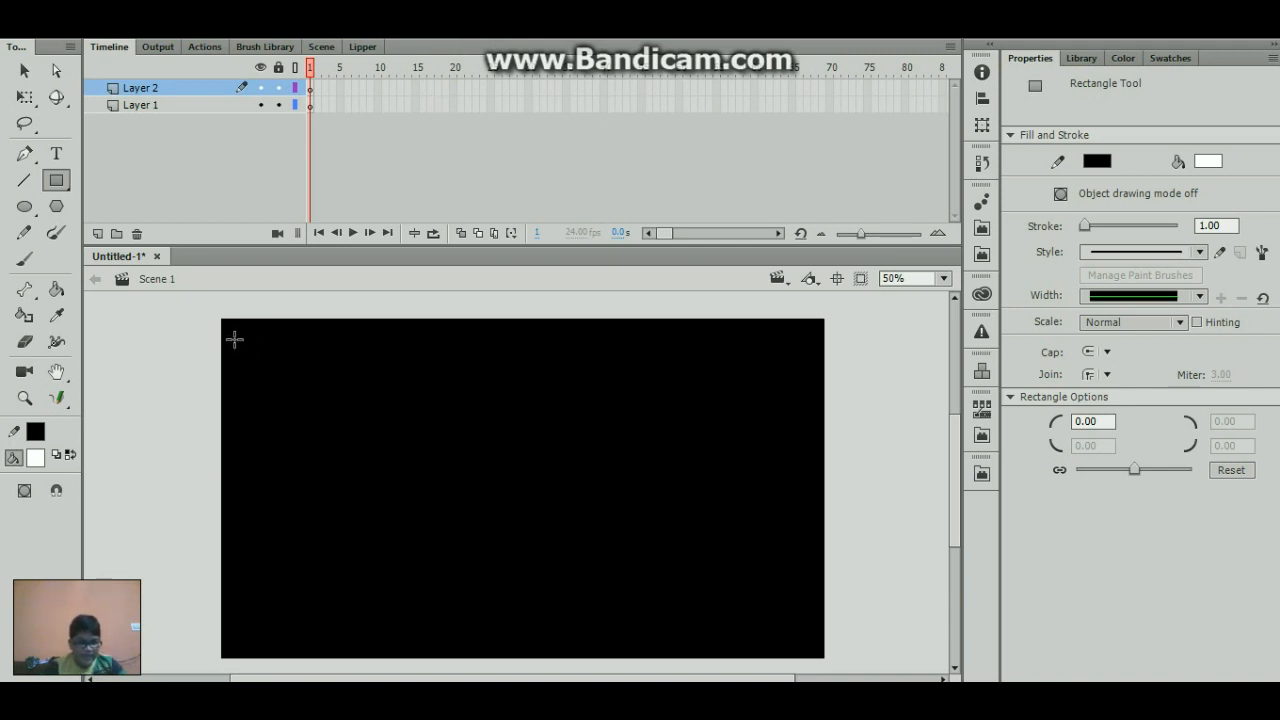
{"action": "mouse_move", "coordinate": [233, 337]}
{"action": "left_mouse_down"}
{"action": "mouse_move", "coordinate": [383, 457]}
{"action": "mouse_move", "coordinate": [516, 498]}
{"action": "left_mouse_up"}
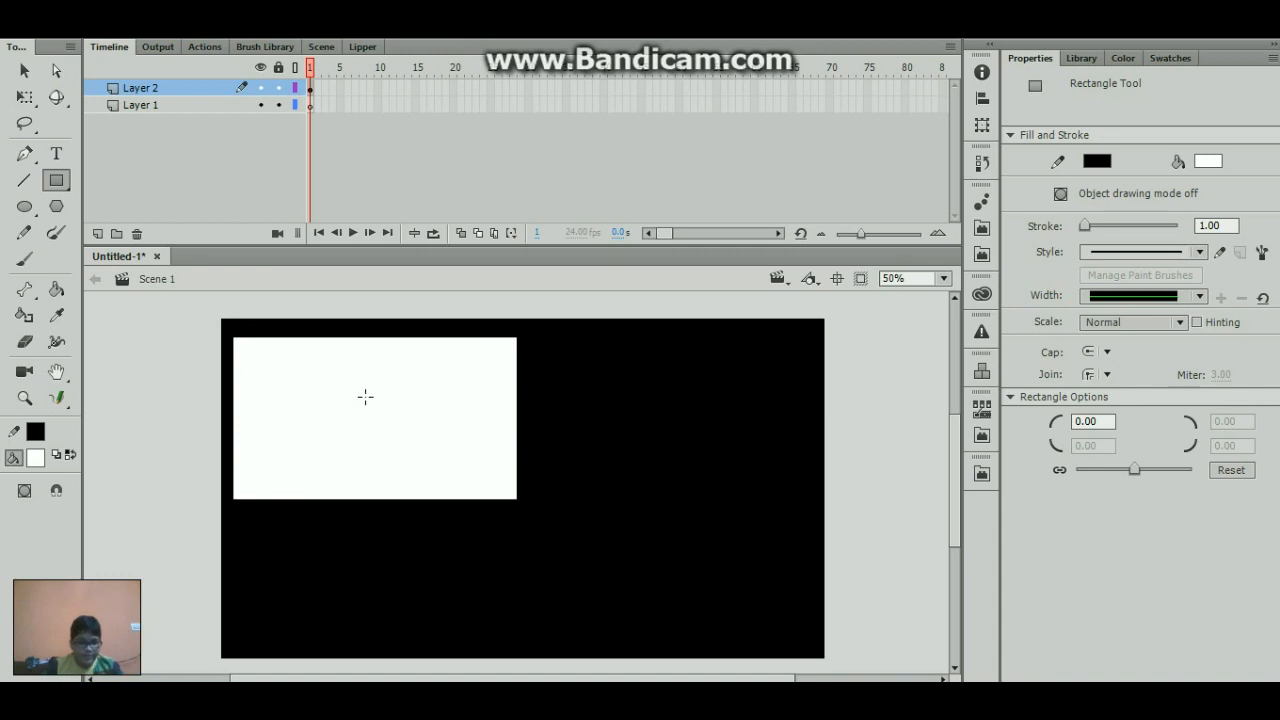
- Reduce the rectangle's white fill to 10% alpha
{"action": "key", "text": "ctrl+a"}
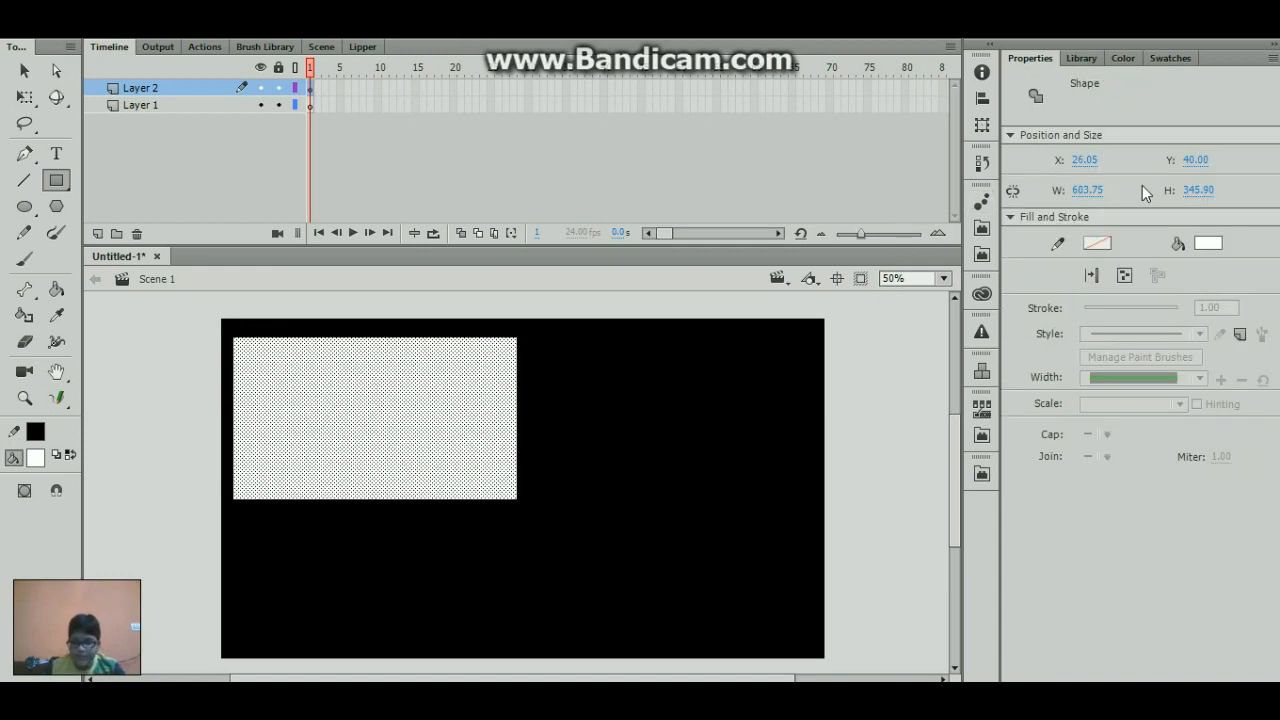
{"action": "left_click", "coordinate": [1207, 244]}
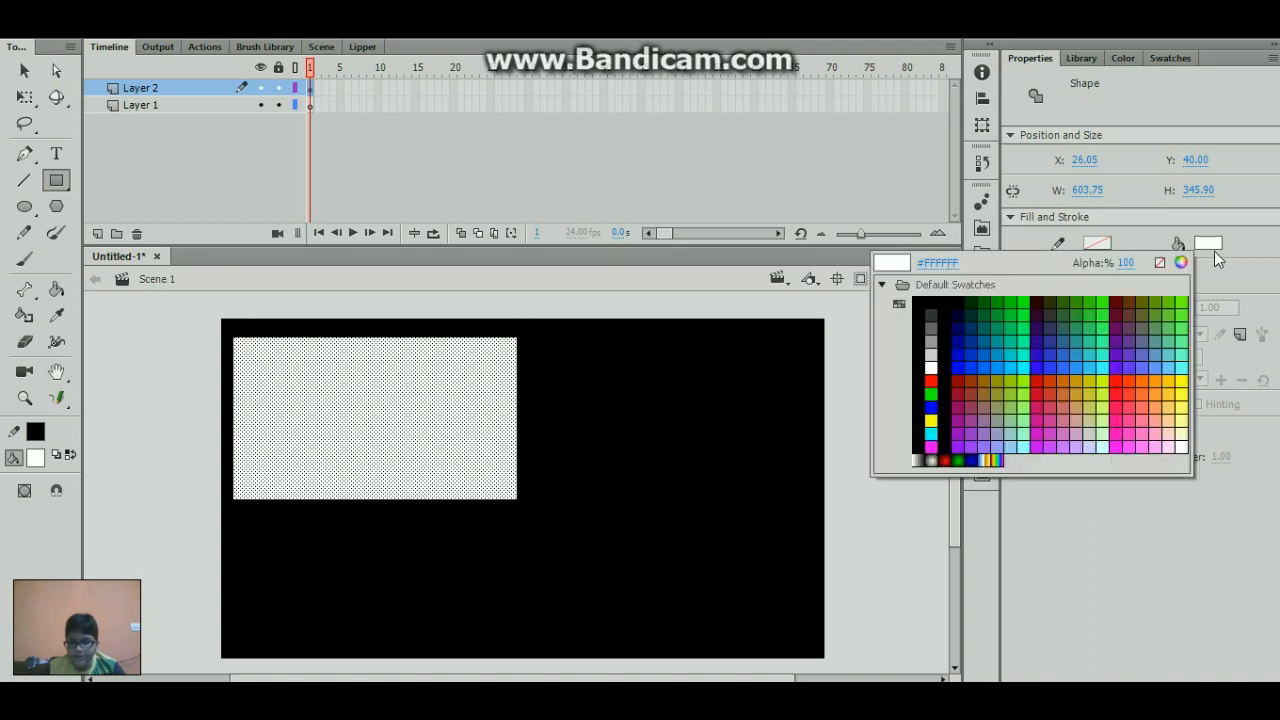
{"action": "left_click", "coordinate": [1125, 263]}
{"action": "type", "text": "0"}
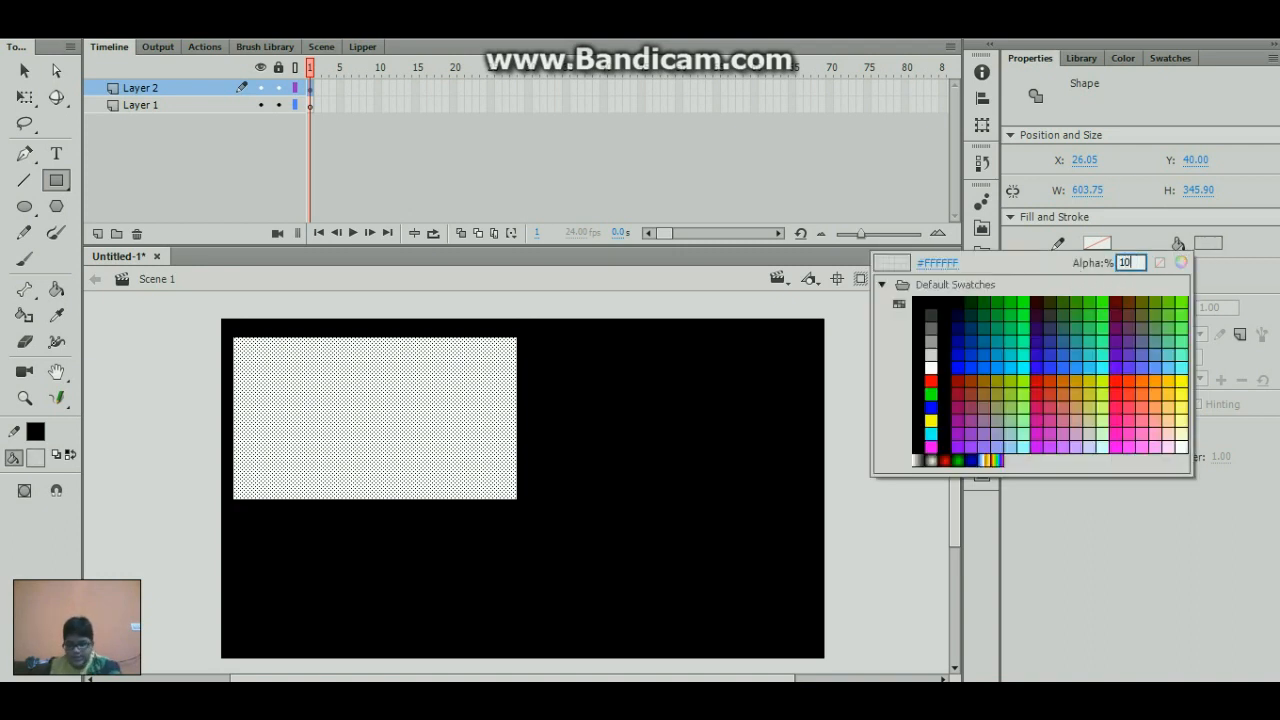
{"action": "key", "text": "Return"}
{"action": "left_click", "coordinate": [614, 368]}
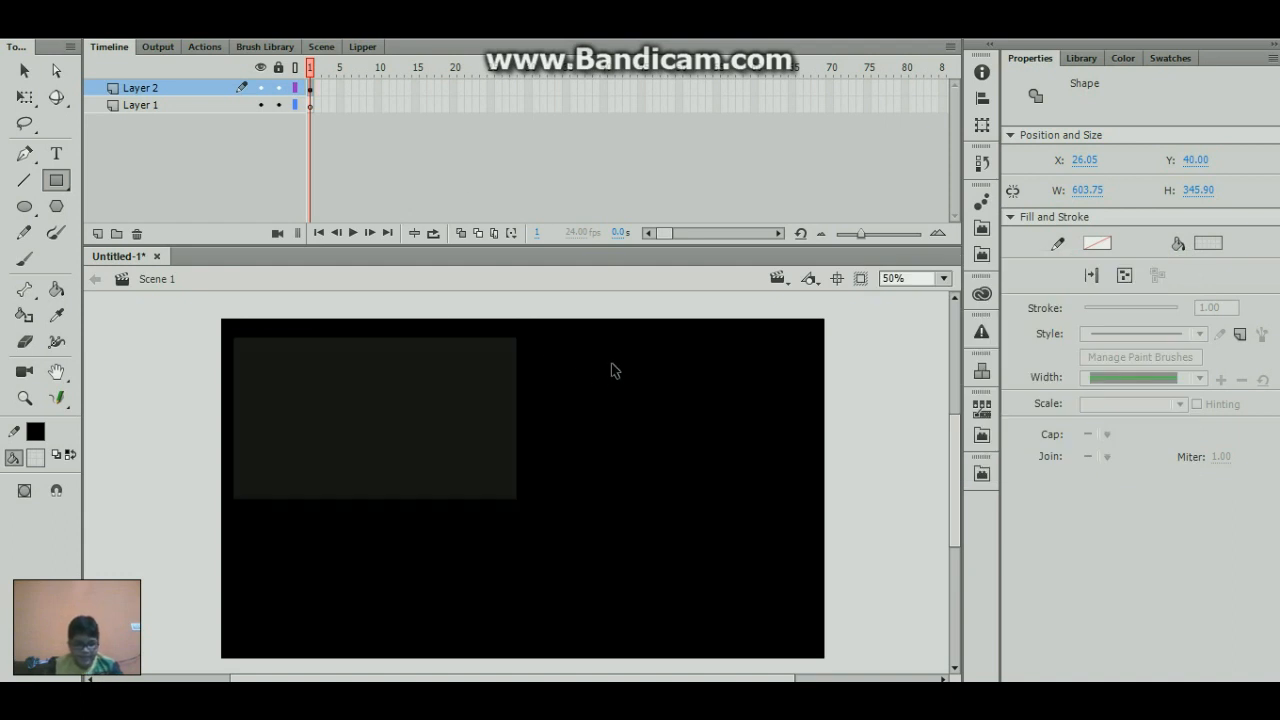
- Convert the rectangle's fill and stroke to a Movie Clip symbol named V-Cam
{"action": "key", "text": "q"}
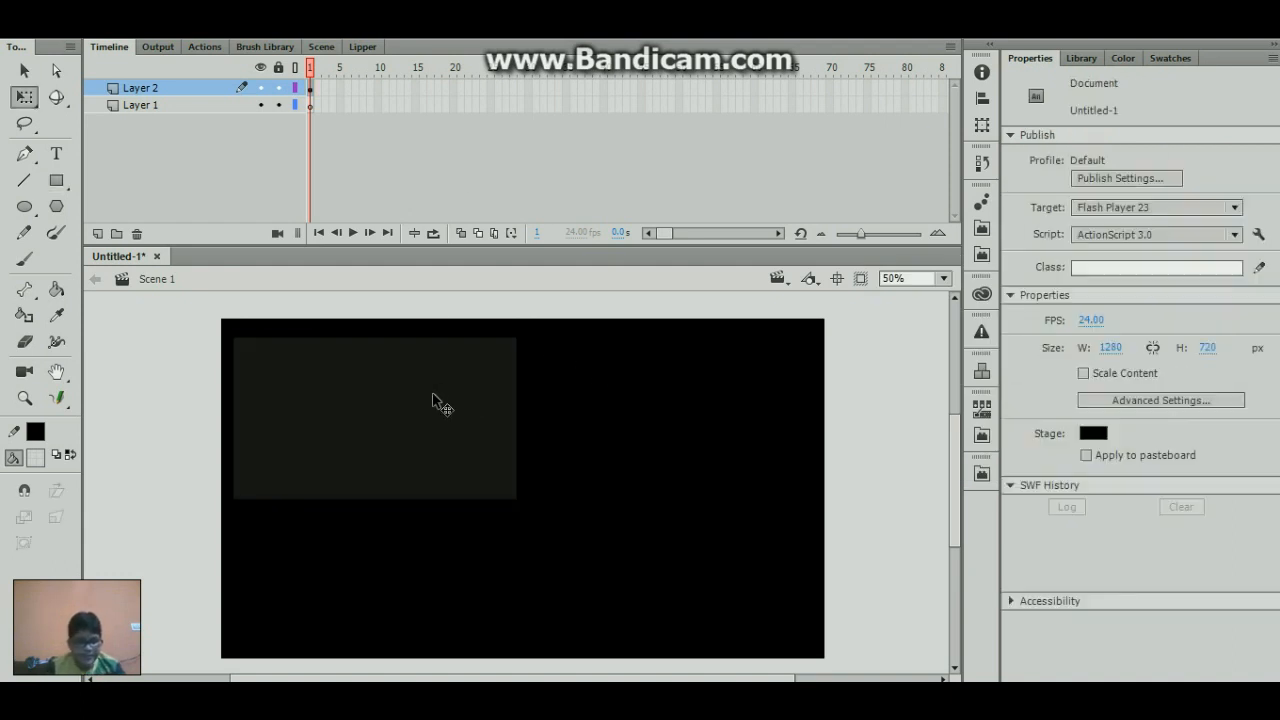
{"action": "left_click", "coordinate": [427, 410]}
{"action": "double_click", "coordinate": [431, 418]}
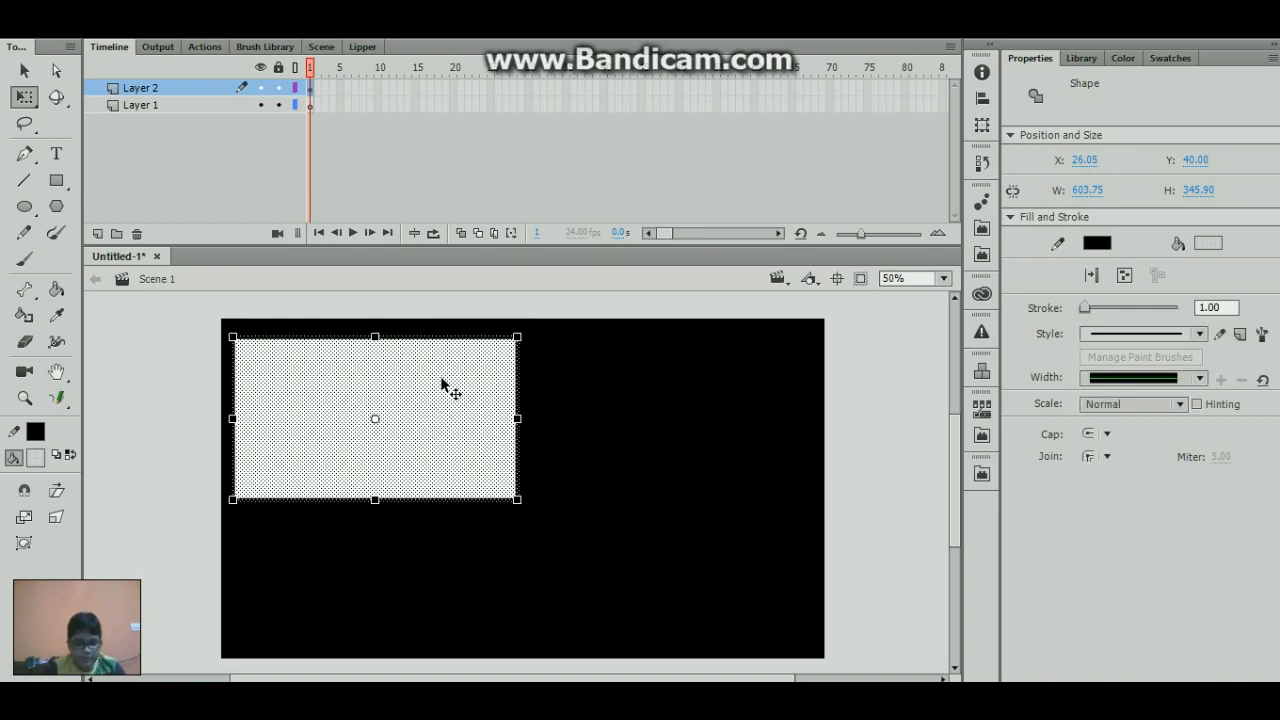
{"action": "key", "text": "F8"}
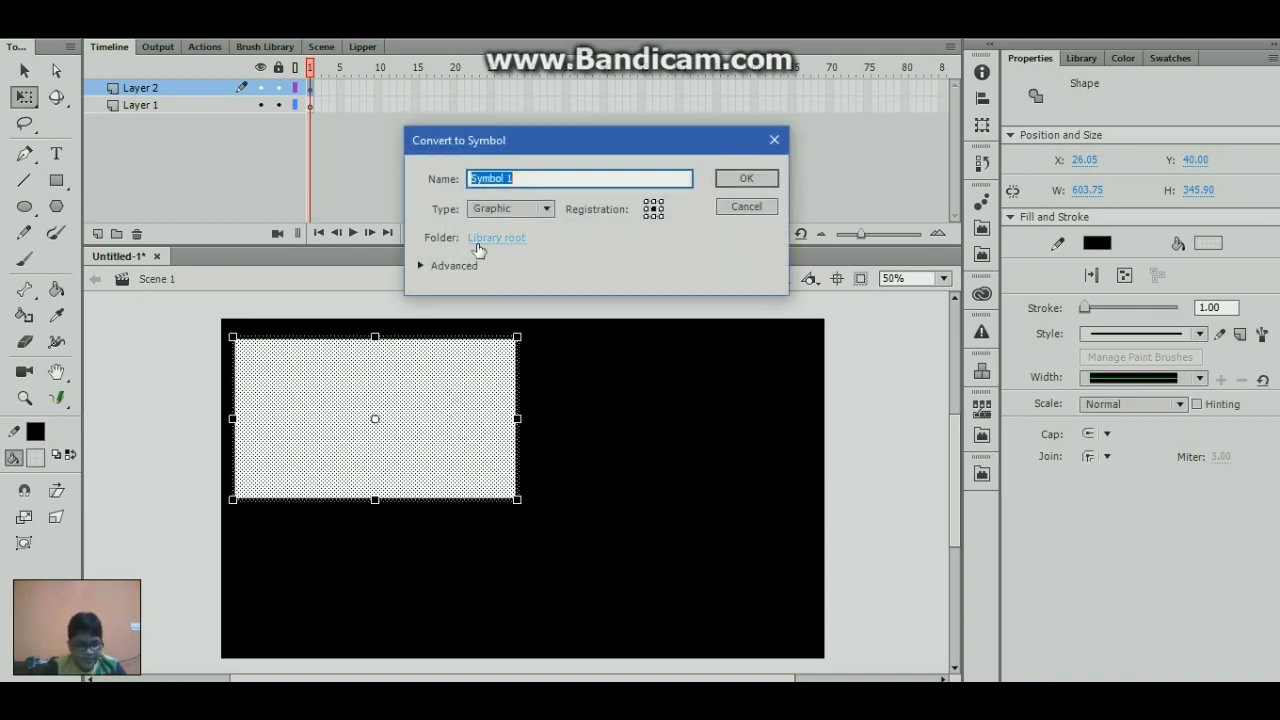
{"action": "type", "text": "V-Cam"}
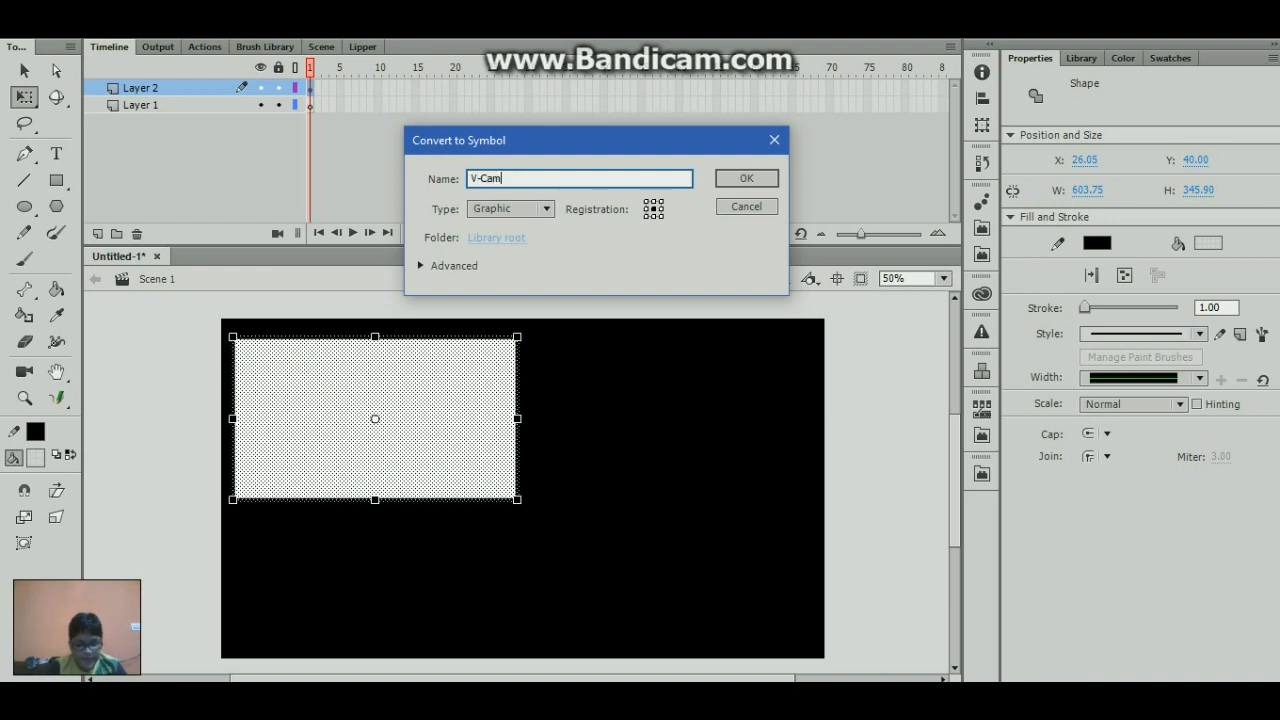
{"action": "left_click", "coordinate": [522, 208]}
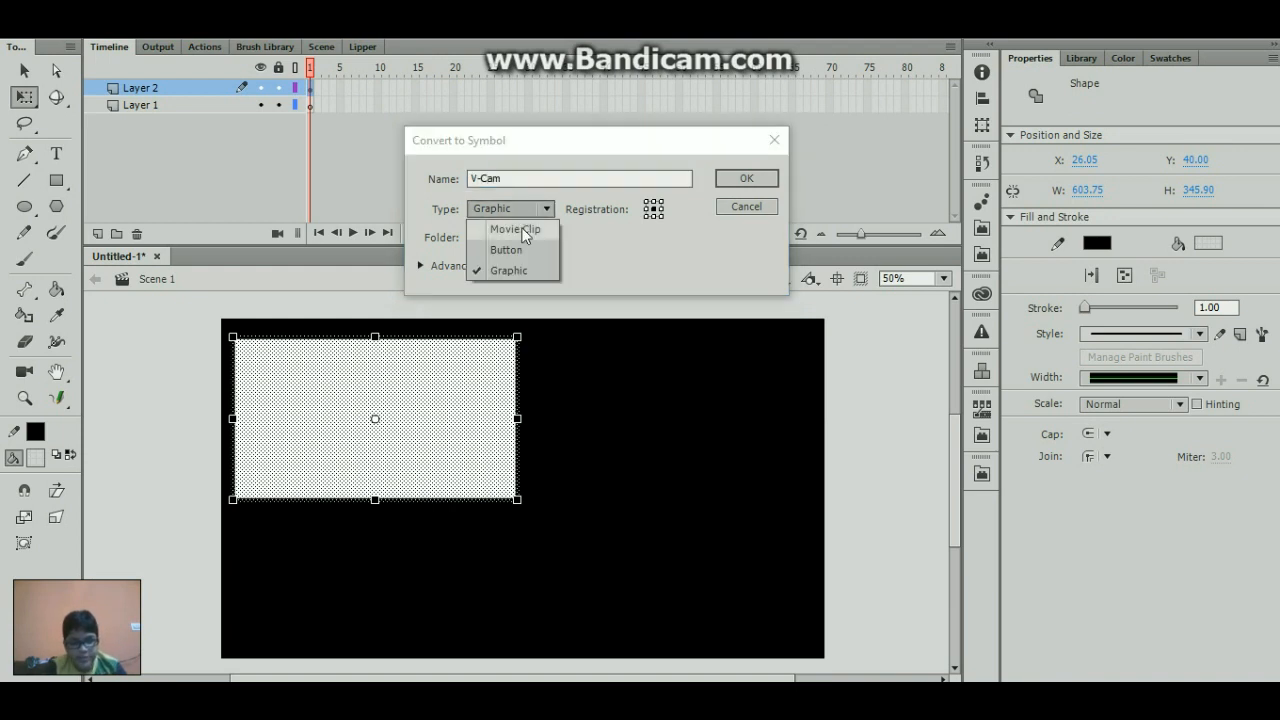
{"action": "left_click", "coordinate": [522, 227]}
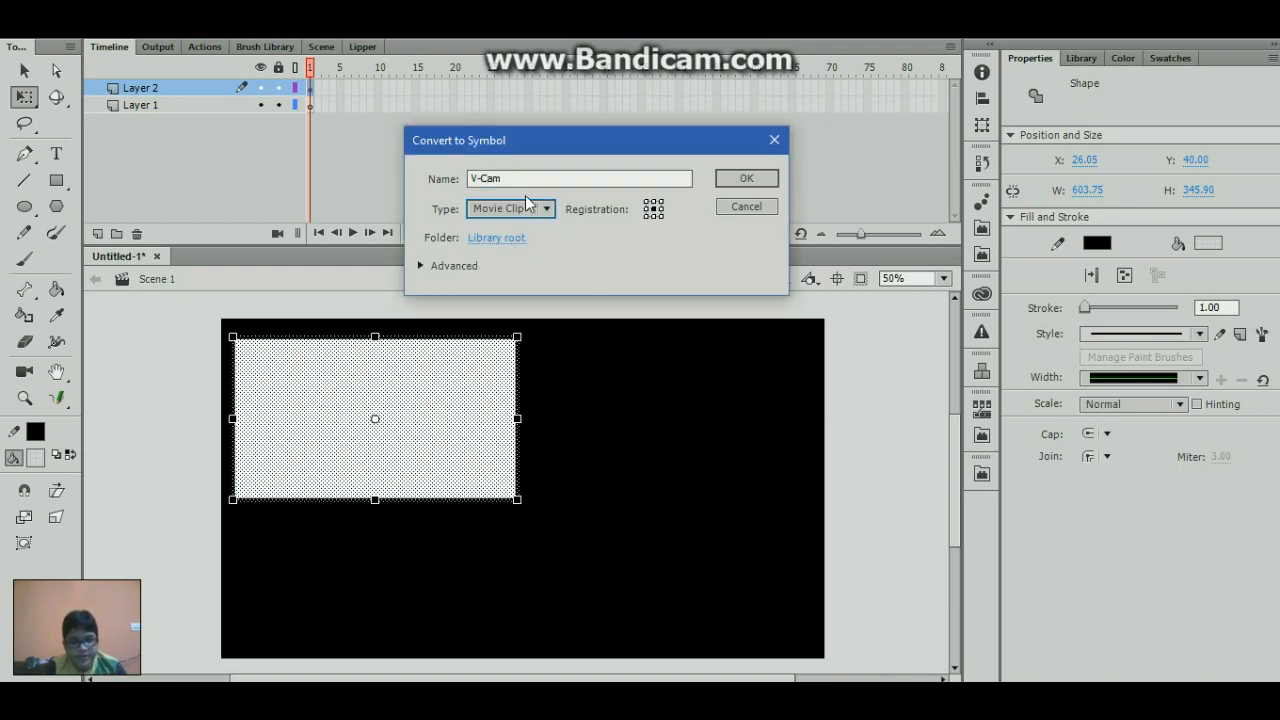
{"action": "left_click", "coordinate": [747, 177]}
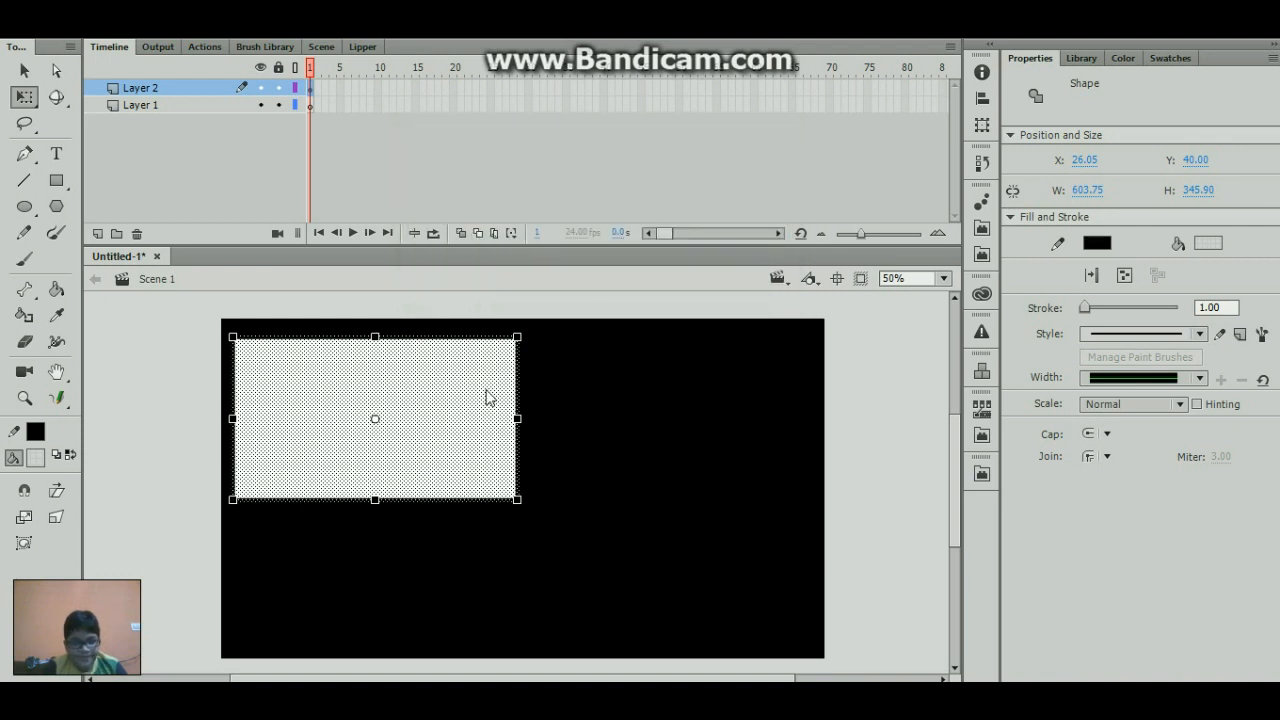
- Undo the conversion of the rectangle to the V-Cam symbol and check the library
{"action": "left_click", "coordinate": [673, 390]}
{"action": "left_click", "coordinate": [440, 398]}
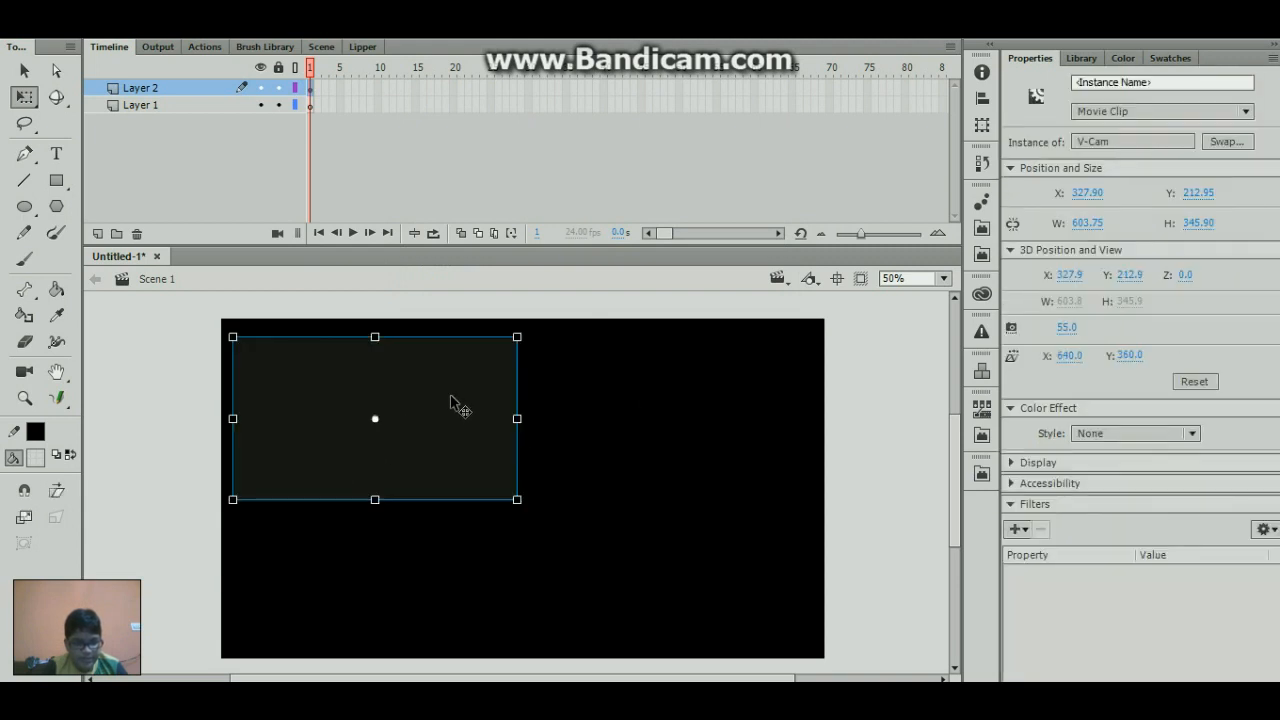
{"action": "key", "text": "Escape"}
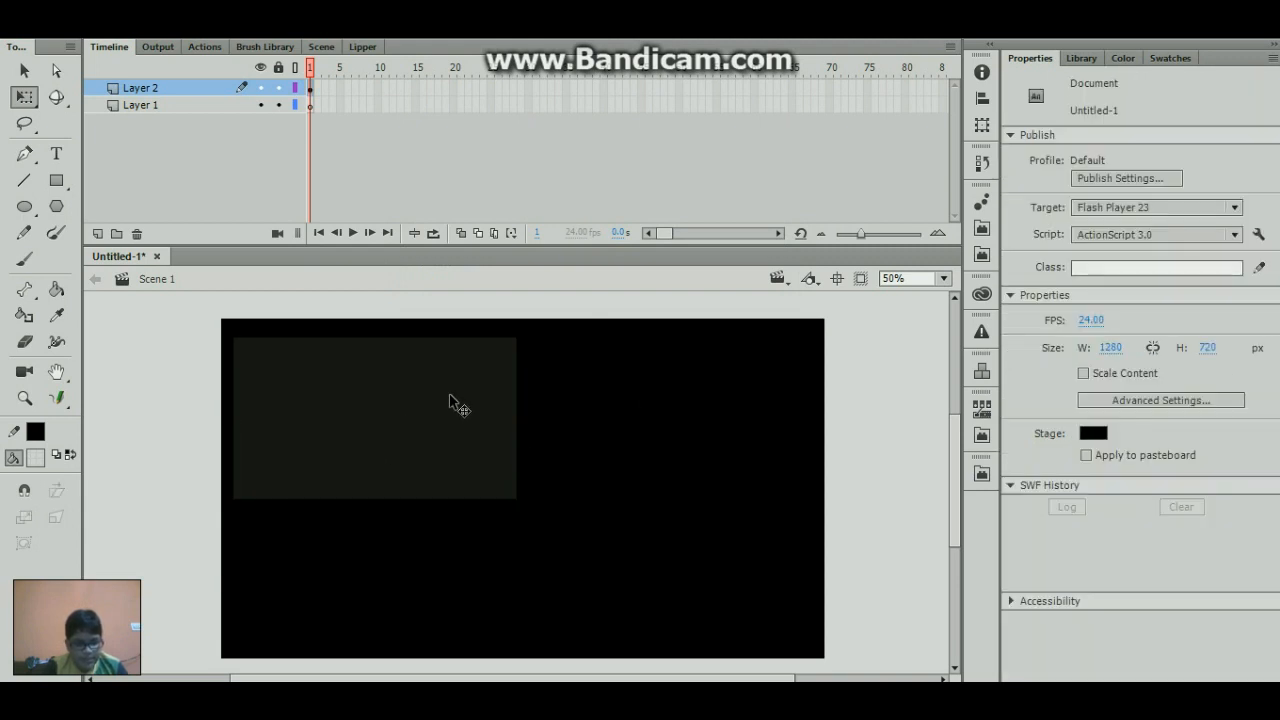
{"action": "left_click", "coordinate": [450, 402]}
{"action": "key", "text": "ctrl+b"}
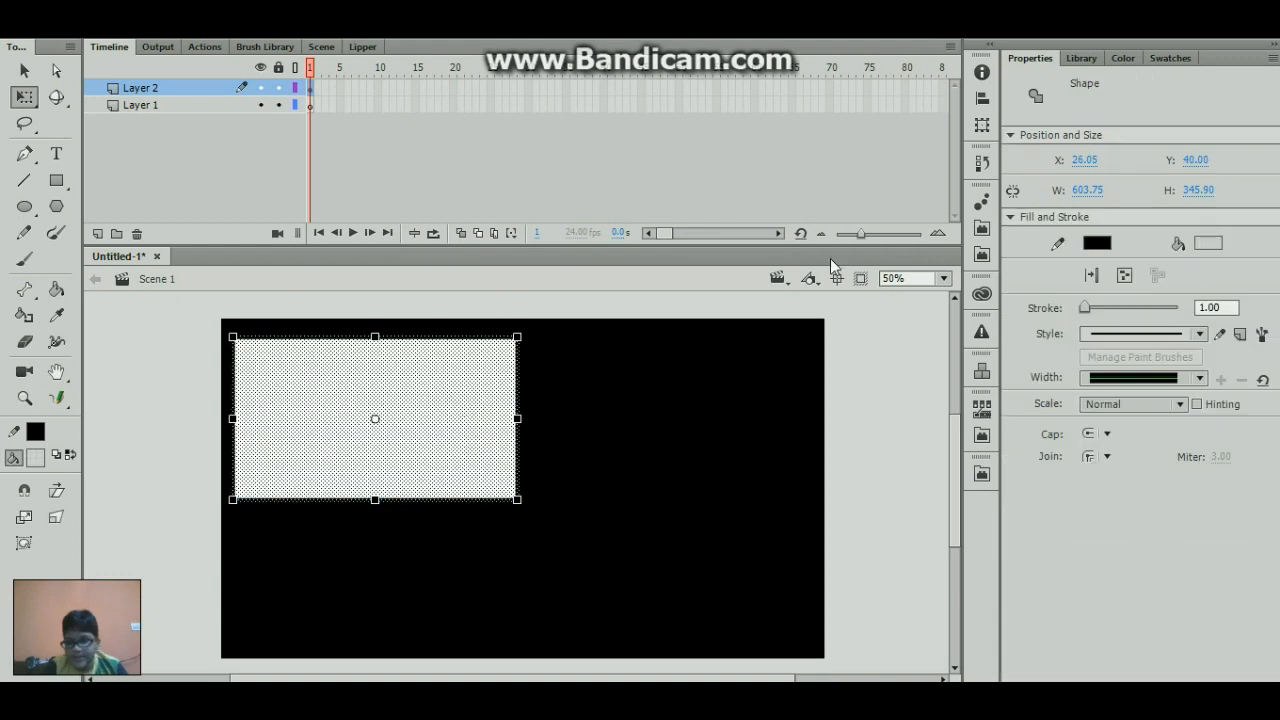
{"action": "left_click", "coordinate": [1081, 58]}
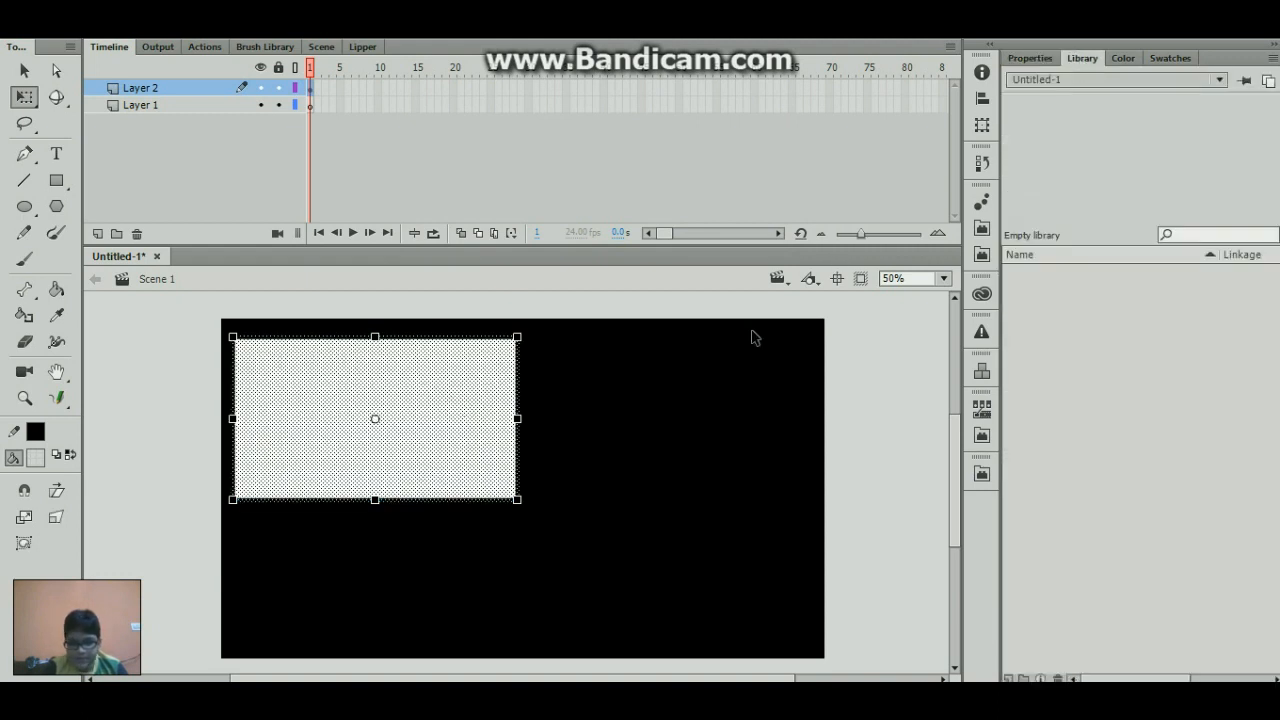
- Position the rectangle with its fill and stroke at X 0 and Y 0 on the stage
{"action": "left_click", "coordinate": [614, 419]}
{"action": "left_click", "coordinate": [443, 414]}
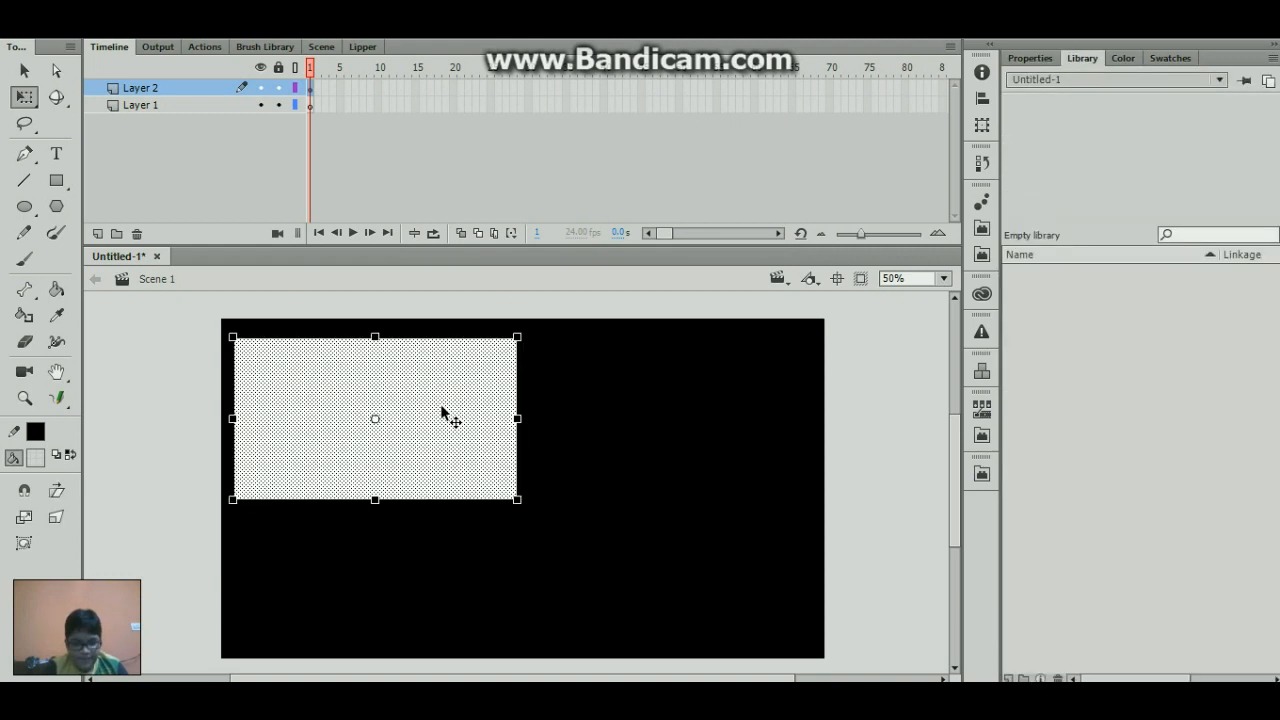
{"action": "left_click", "coordinate": [1031, 59]}
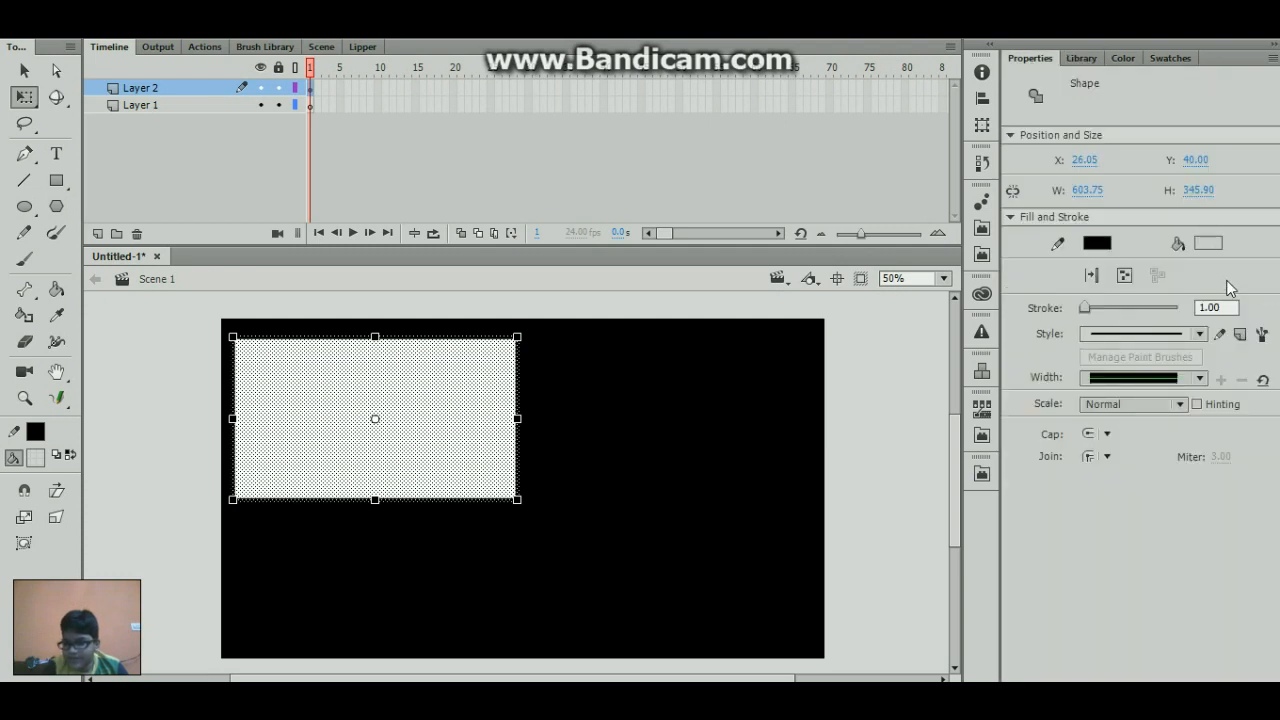
{"action": "left_click", "coordinate": [1086, 161]}
{"action": "type", "text": "0"}
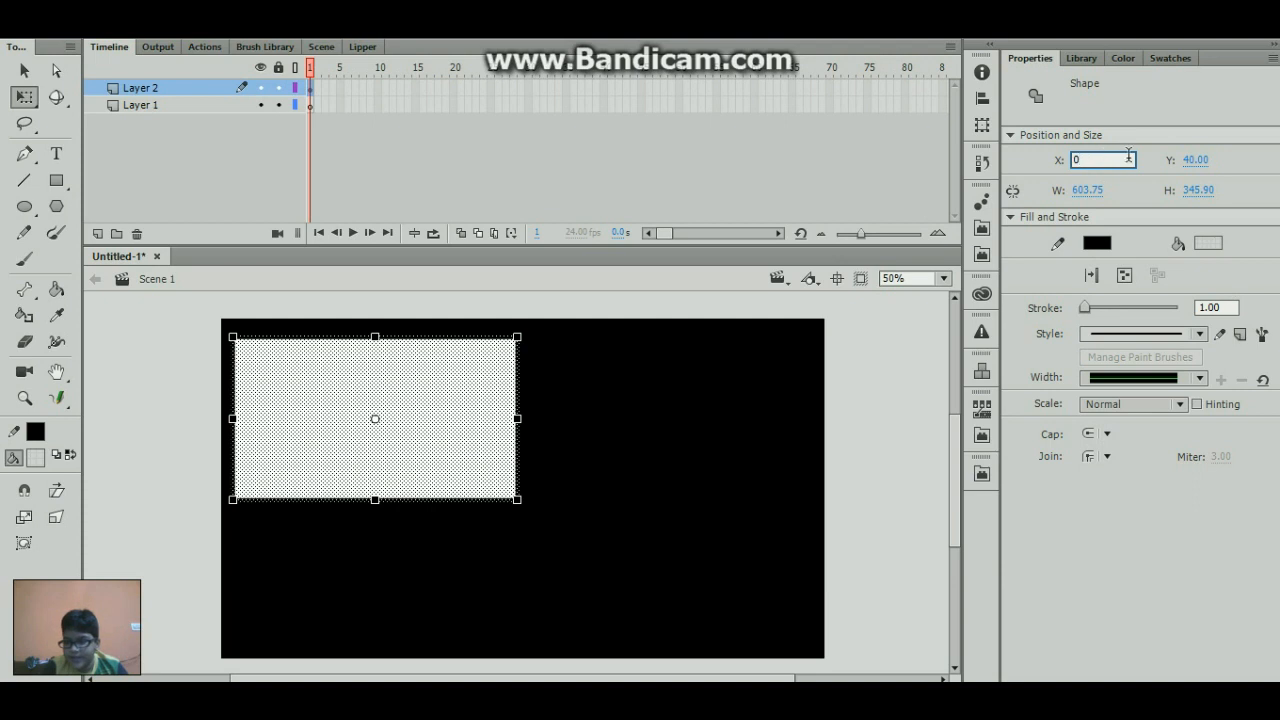
{"action": "left_click", "coordinate": [1193, 160]}
{"action": "type", "text": "0"}
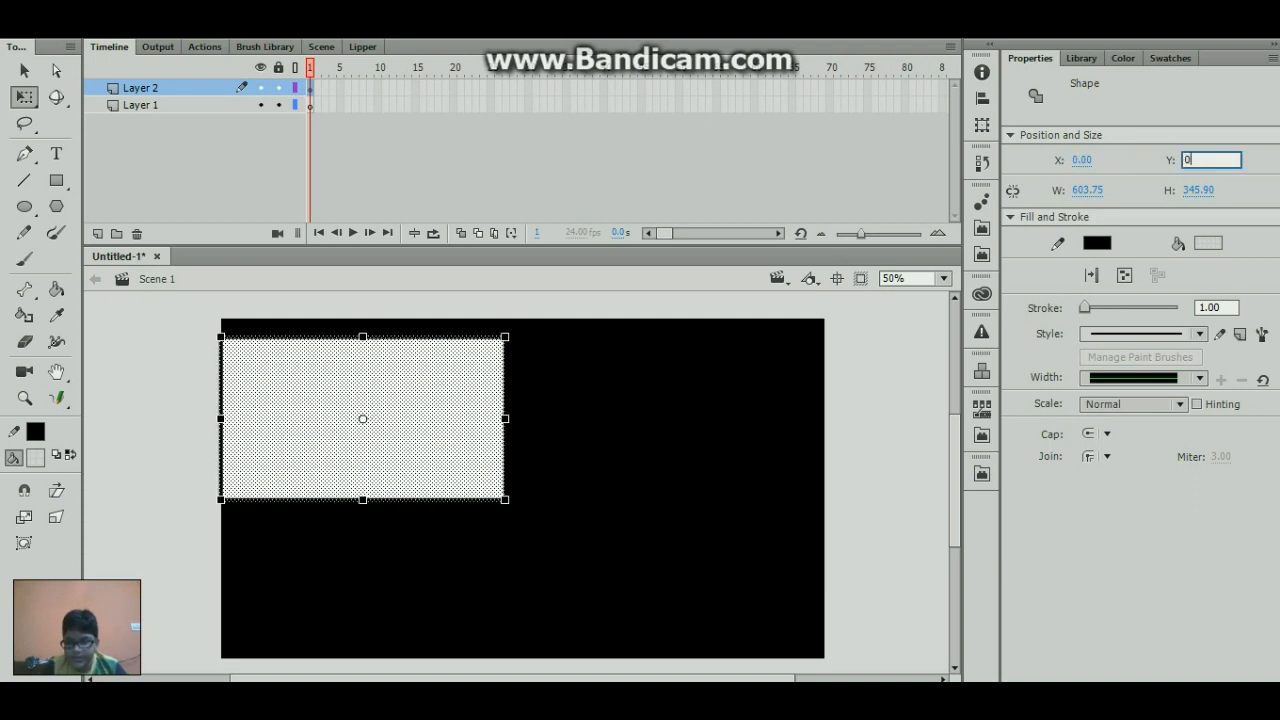
{"action": "key", "text": "Return"}
- Resize the rectangle to 1280 px wide and 720 px high so it covers the stage
{"action": "left_click", "coordinate": [1087, 190]}
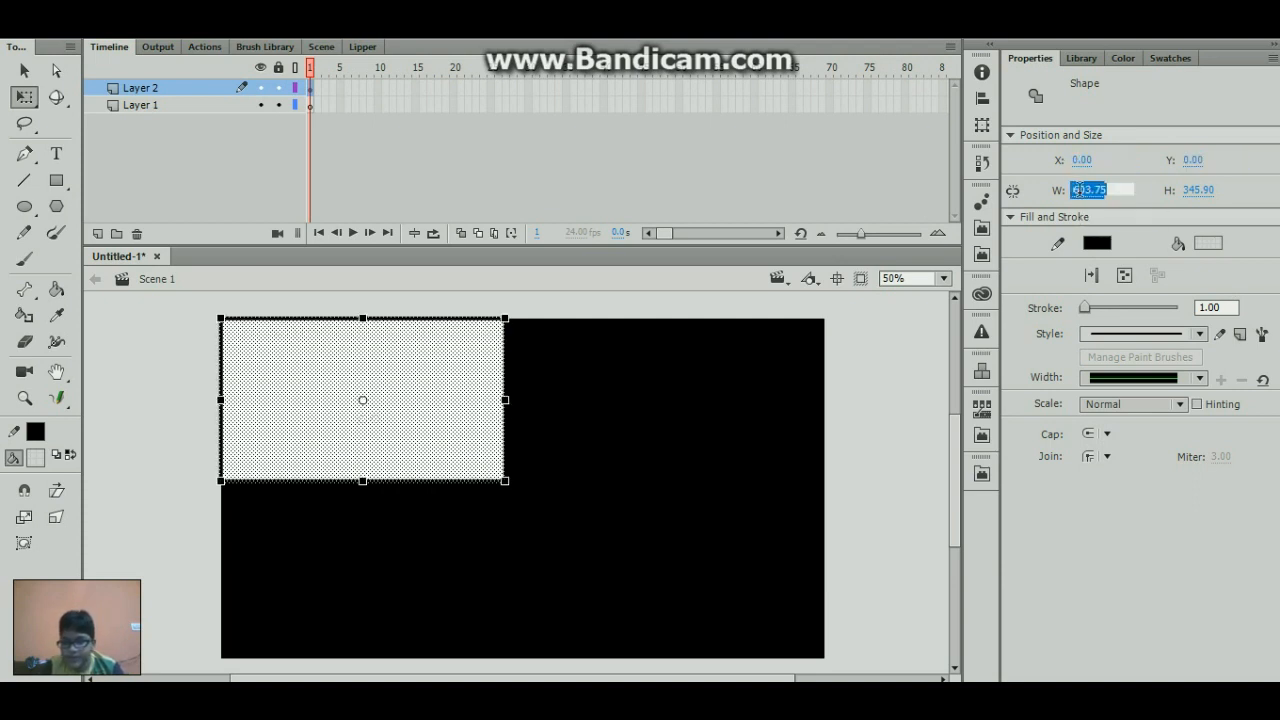
{"action": "type", "text": "128"}
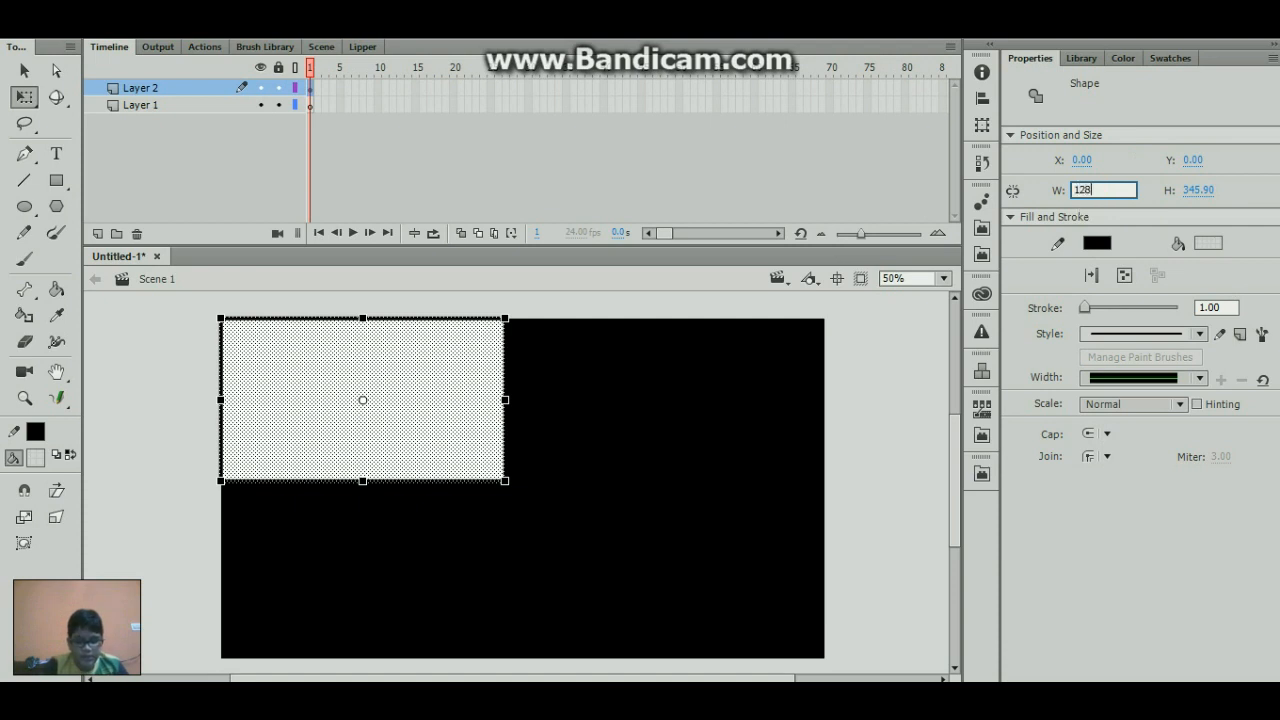
{"action": "type", "text": "0"}
{"action": "left_click", "coordinate": [1195, 190]}
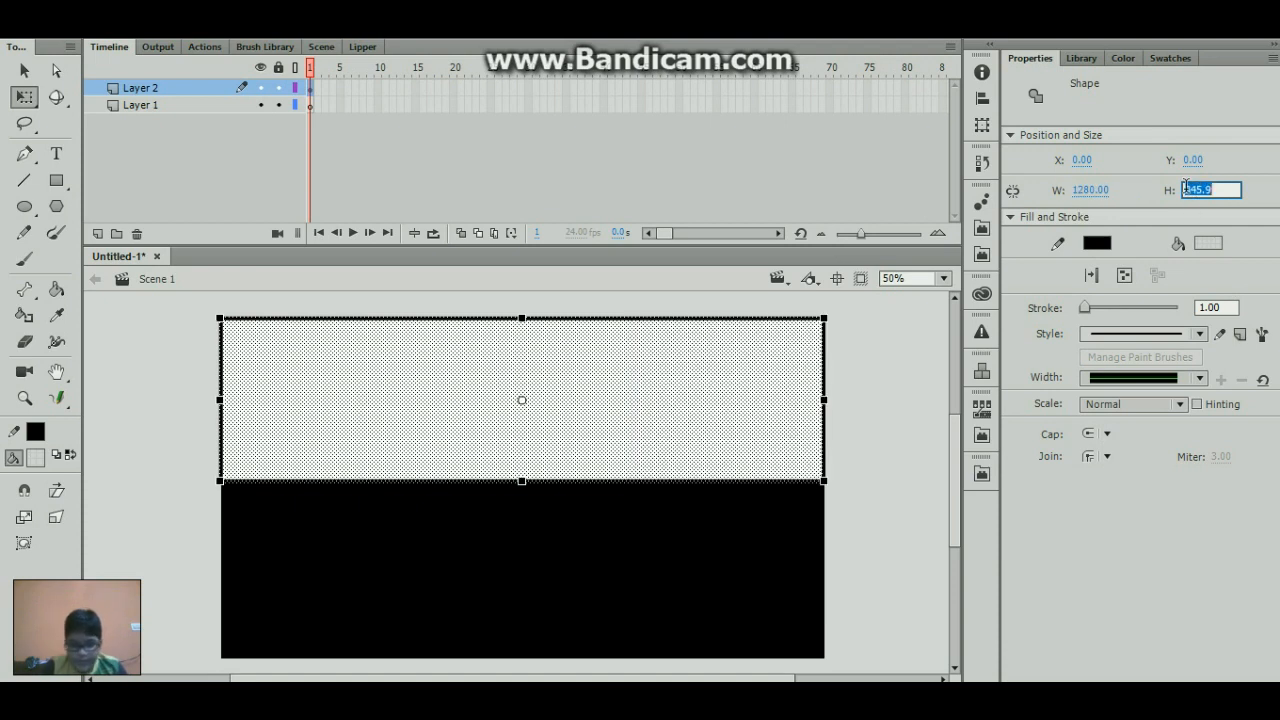
{"action": "type", "text": "720"}
{"action": "key", "text": "Return"}
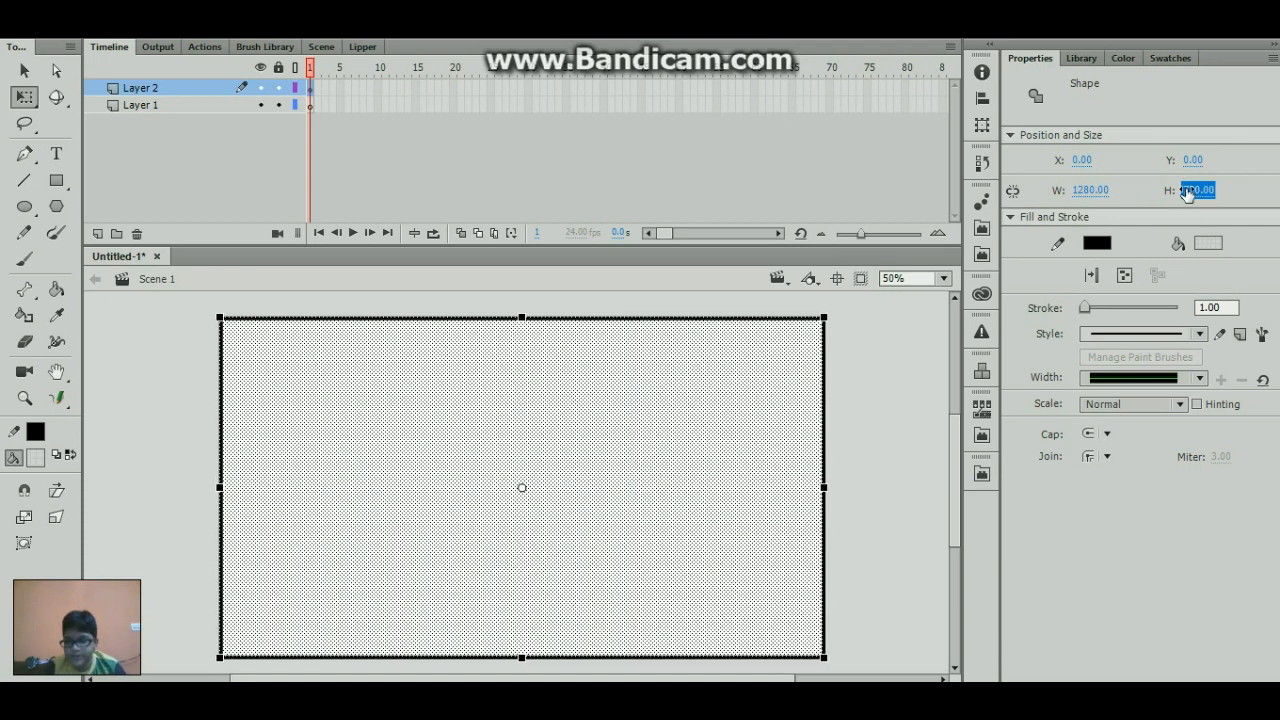
- Convert the stage-sized rectangle, including its fill and stroke, to a Movie Clip symbol named V-Cam
{"action": "left_click", "coordinate": [899, 330]}
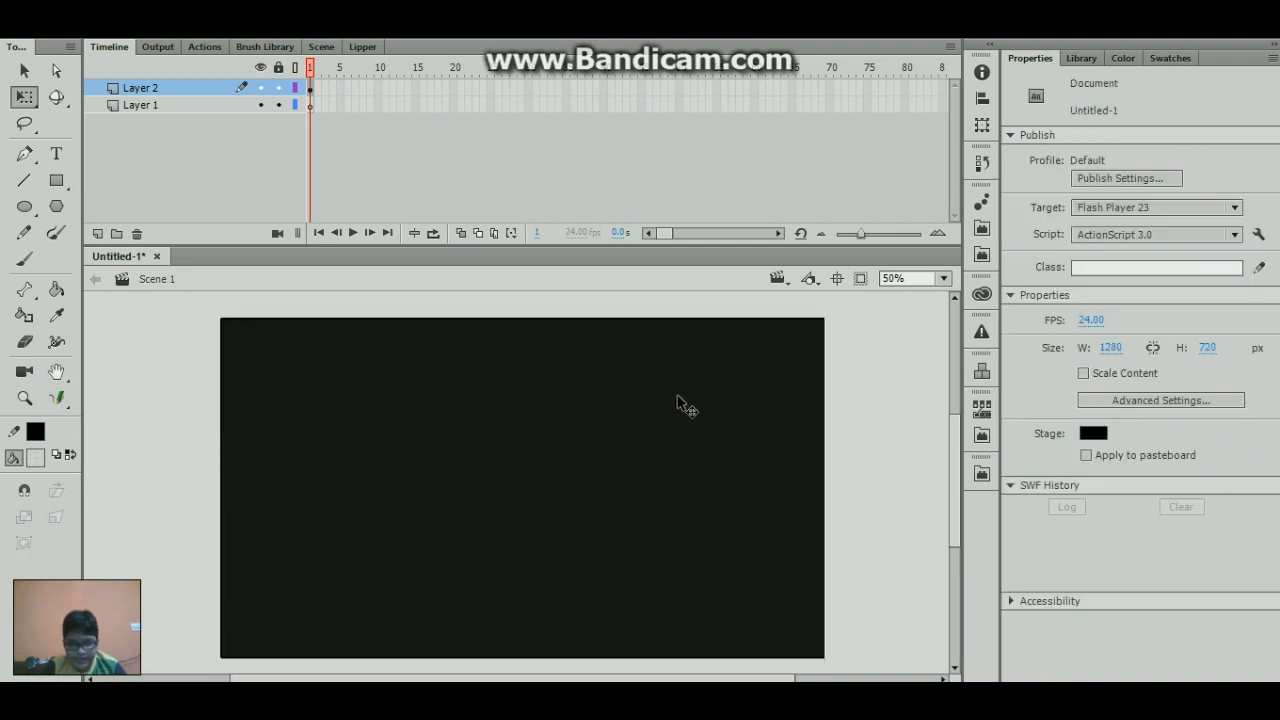
{"action": "left_click", "coordinate": [680, 404]}
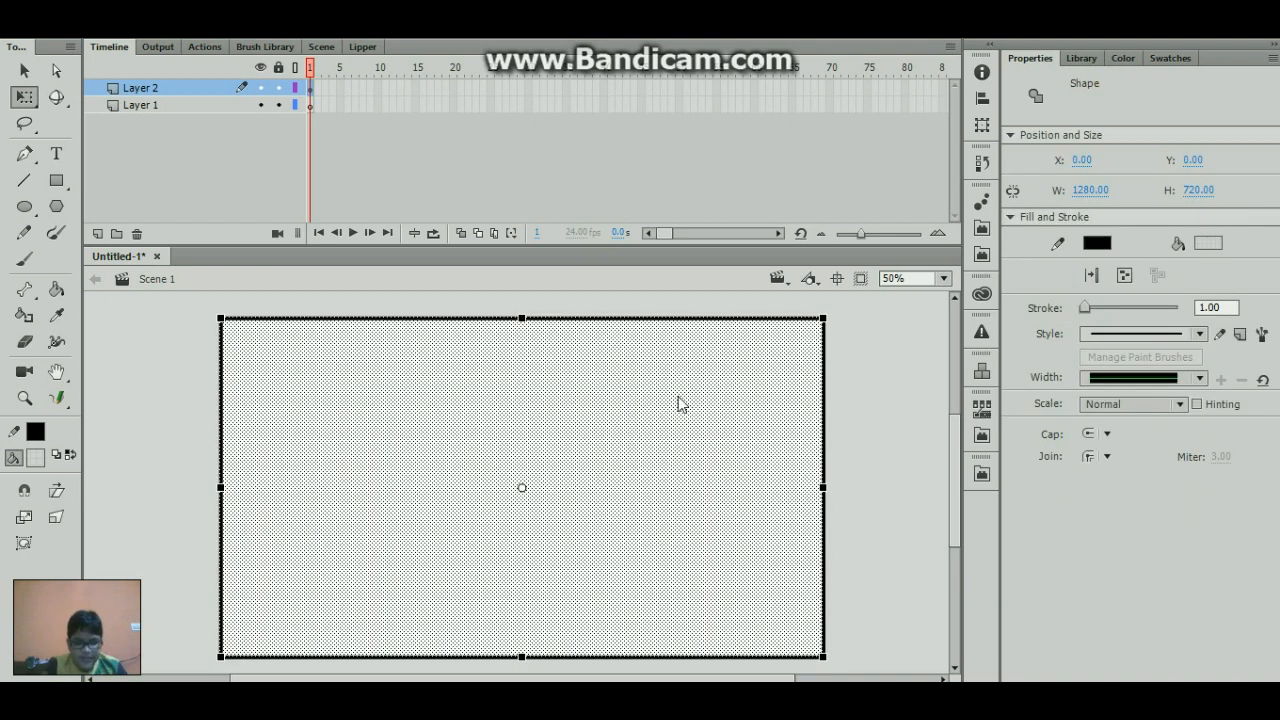
{"action": "key", "text": "F8"}
{"action": "type", "text": "V-Cam"}
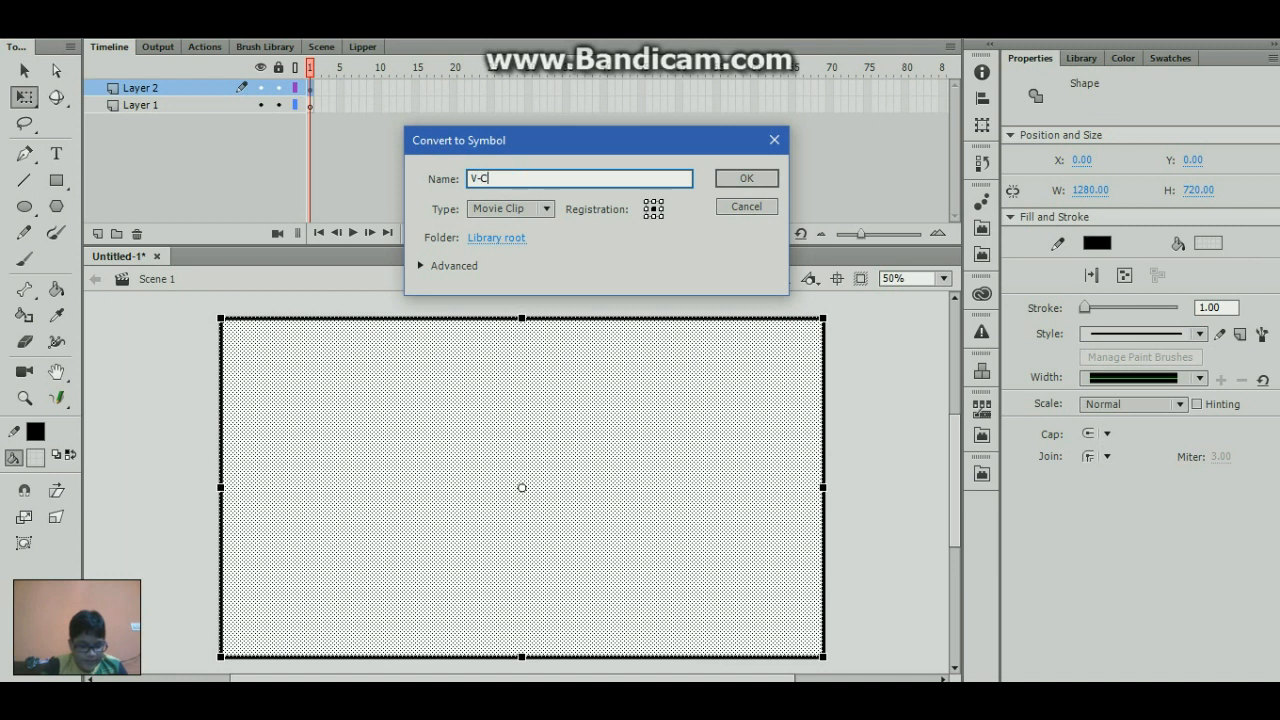
{"action": "left_click", "coordinate": [754, 176]}
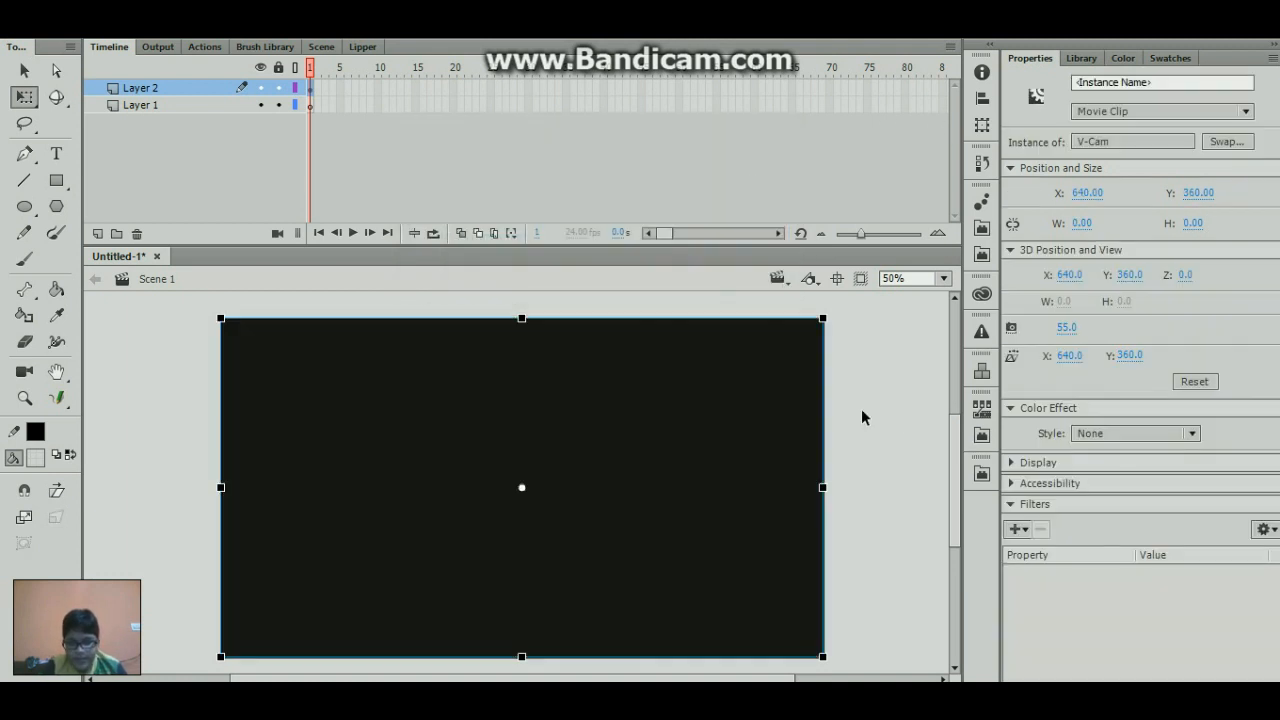
- Open the V-Cam symbol for editing and add a new layer above the rectangle's layer
{"action": "left_click", "coordinate": [861, 409]}
{"action": "double_click", "coordinate": [372, 333]}
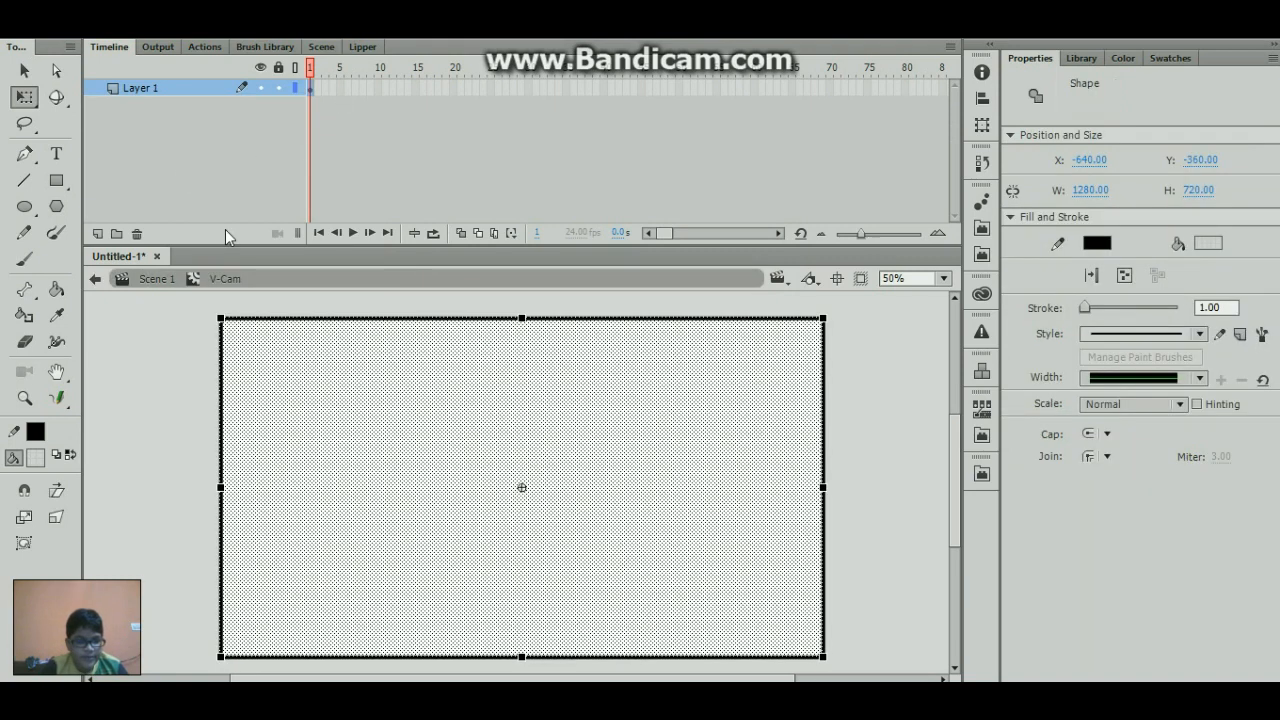
{"action": "left_click", "coordinate": [96, 232]}
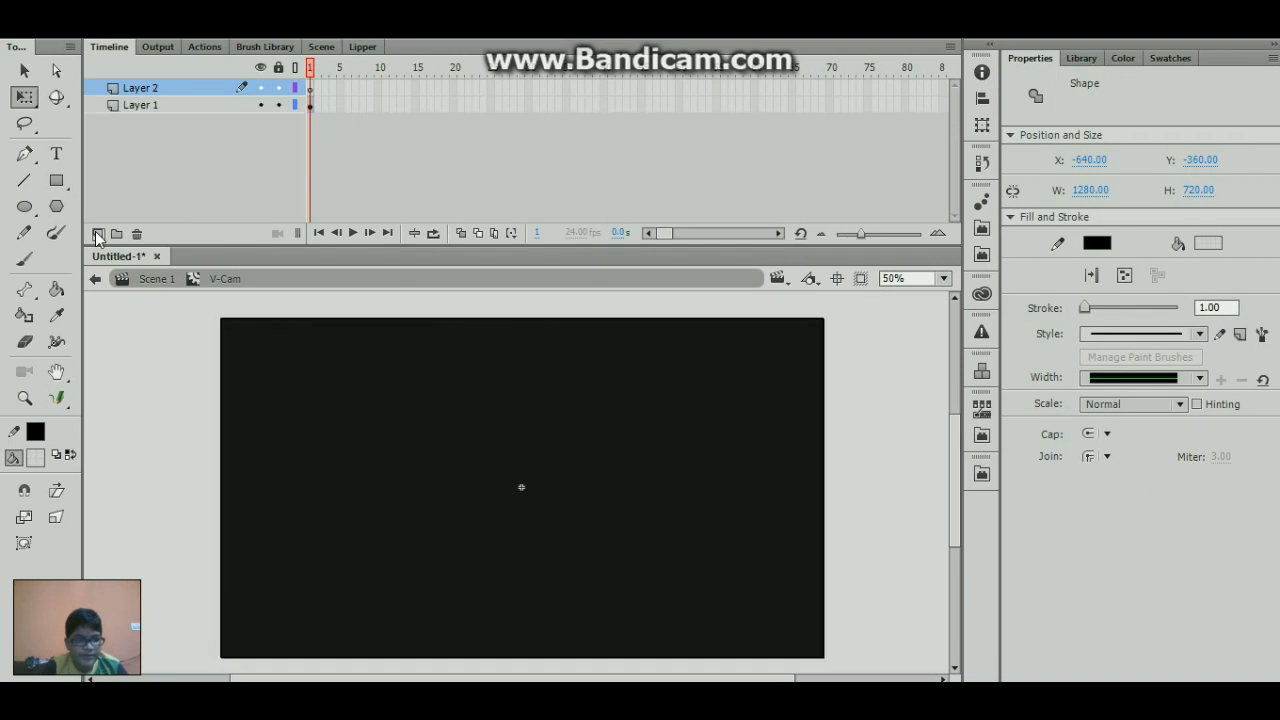
- Draw a vertical line about 424 px high near the symbol's centre on Layer 2 and select it
{"action": "left_click", "coordinate": [24, 180]}
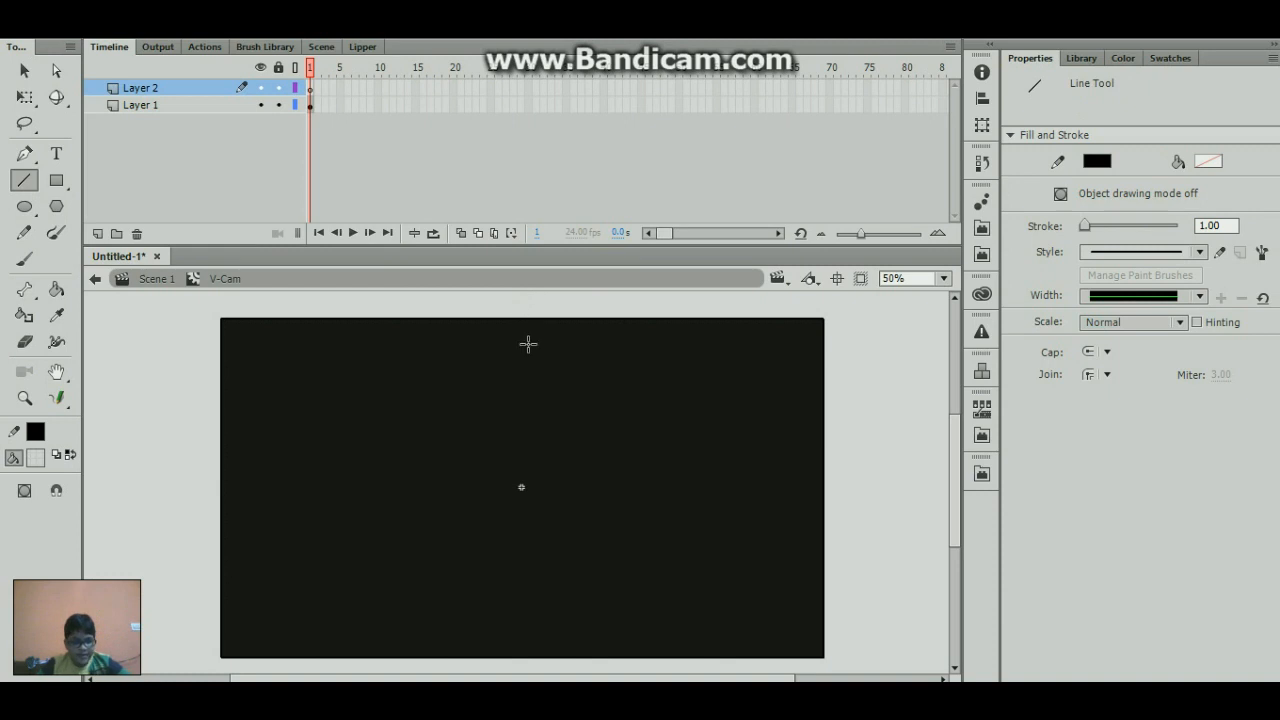
{"action": "left_click_drag", "start_coordinate": [527, 370], "coordinate": [543, 569]}
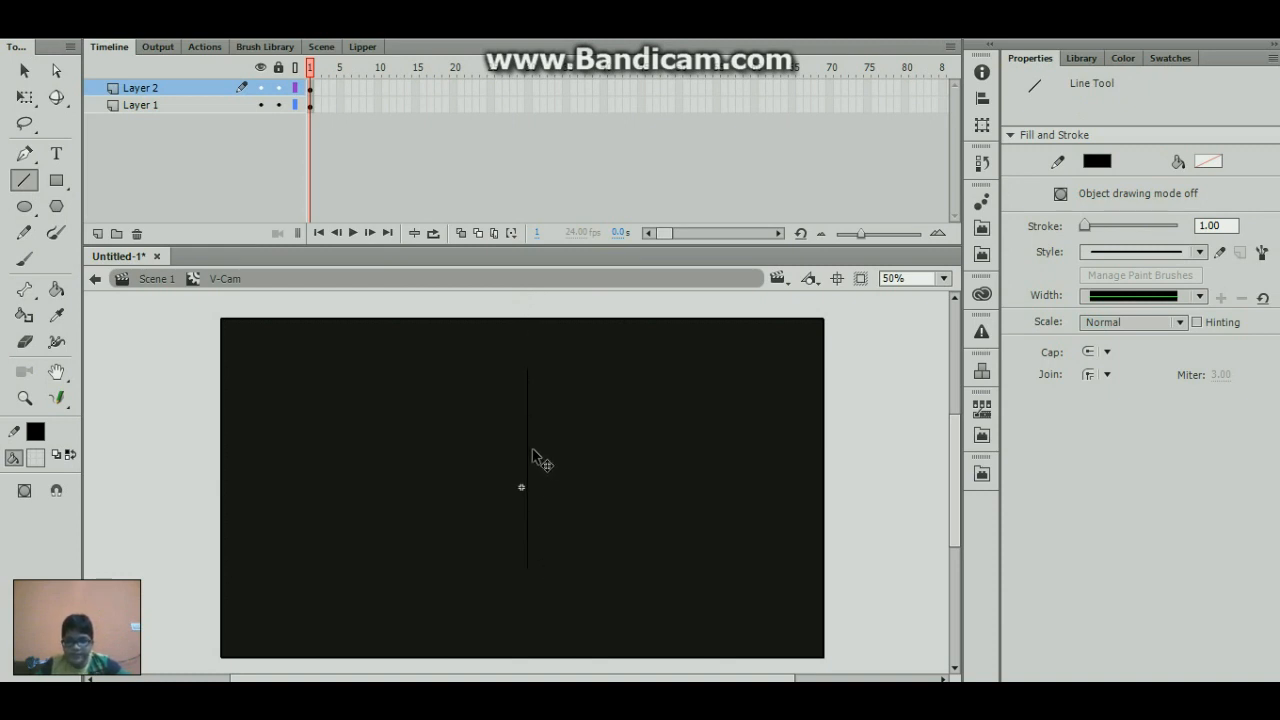
{"action": "left_click", "coordinate": [529, 460], "text": "ctrl"}
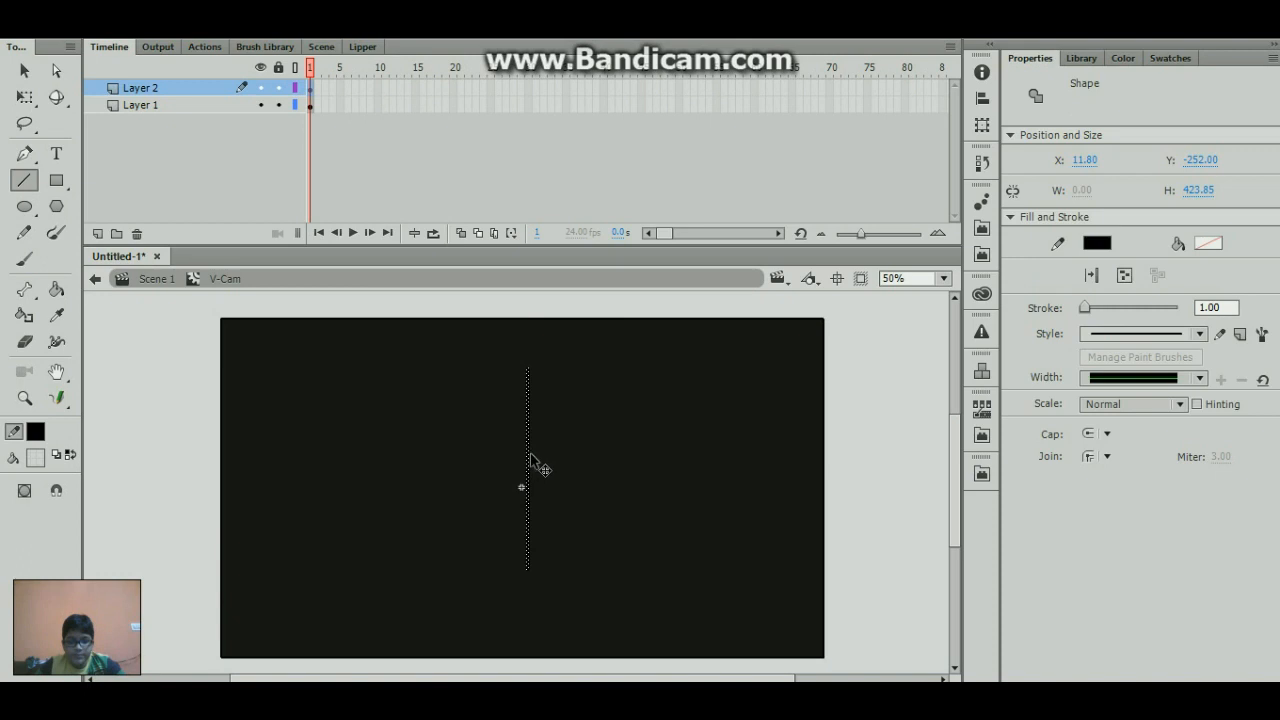
{"action": "left_click", "coordinate": [918, 278]}
{"action": "type", "text": "2000"}
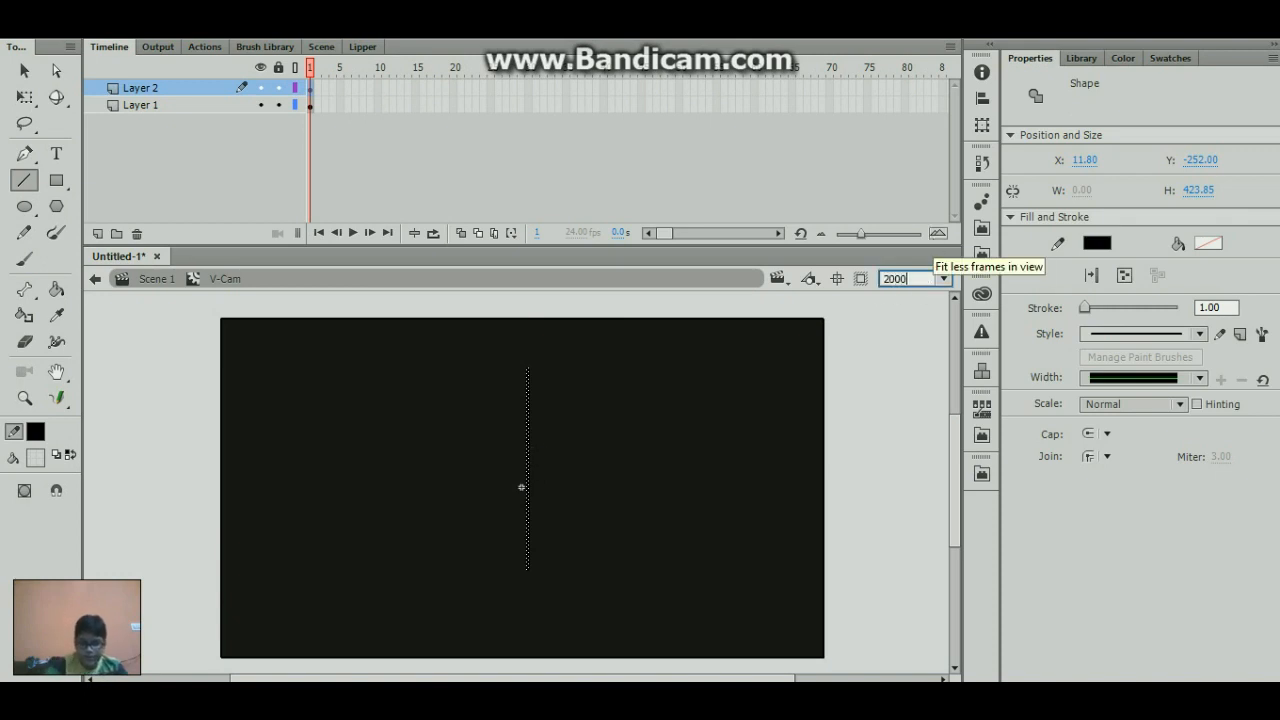
{"action": "key", "text": "Return"}
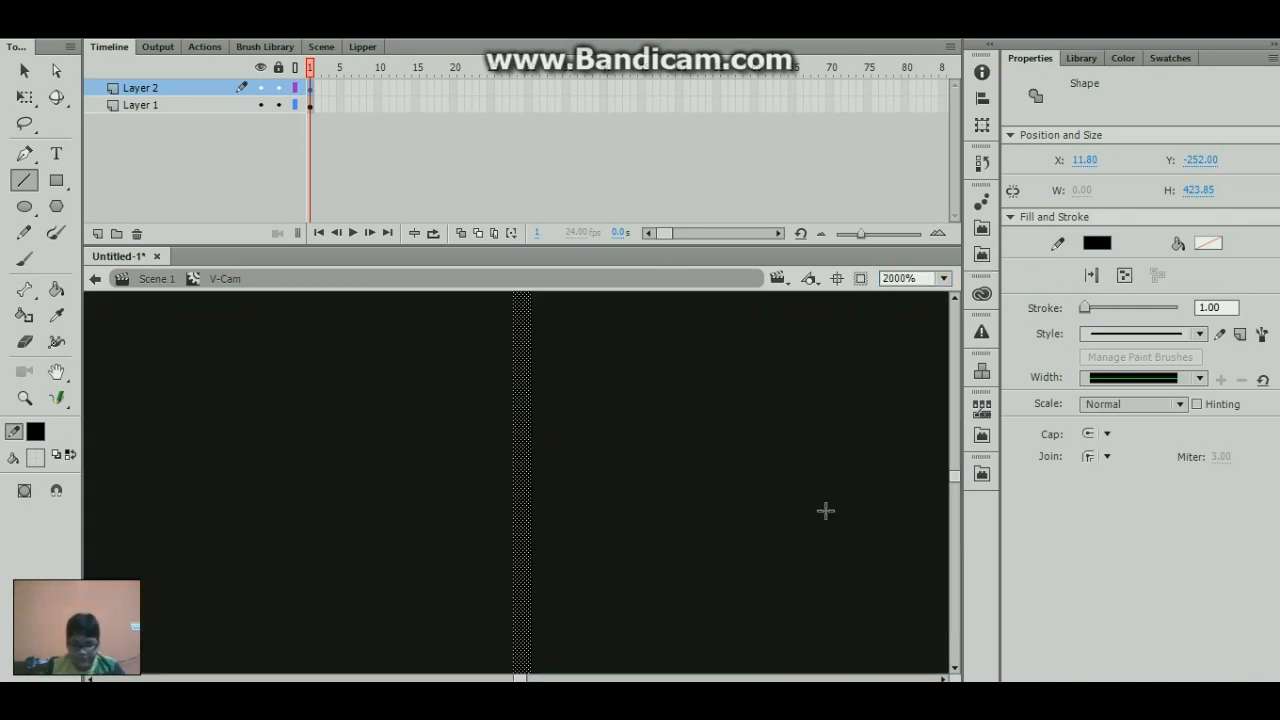
{"action": "left_click_drag", "start_coordinate": [523, 679], "coordinate": [525, 679]}
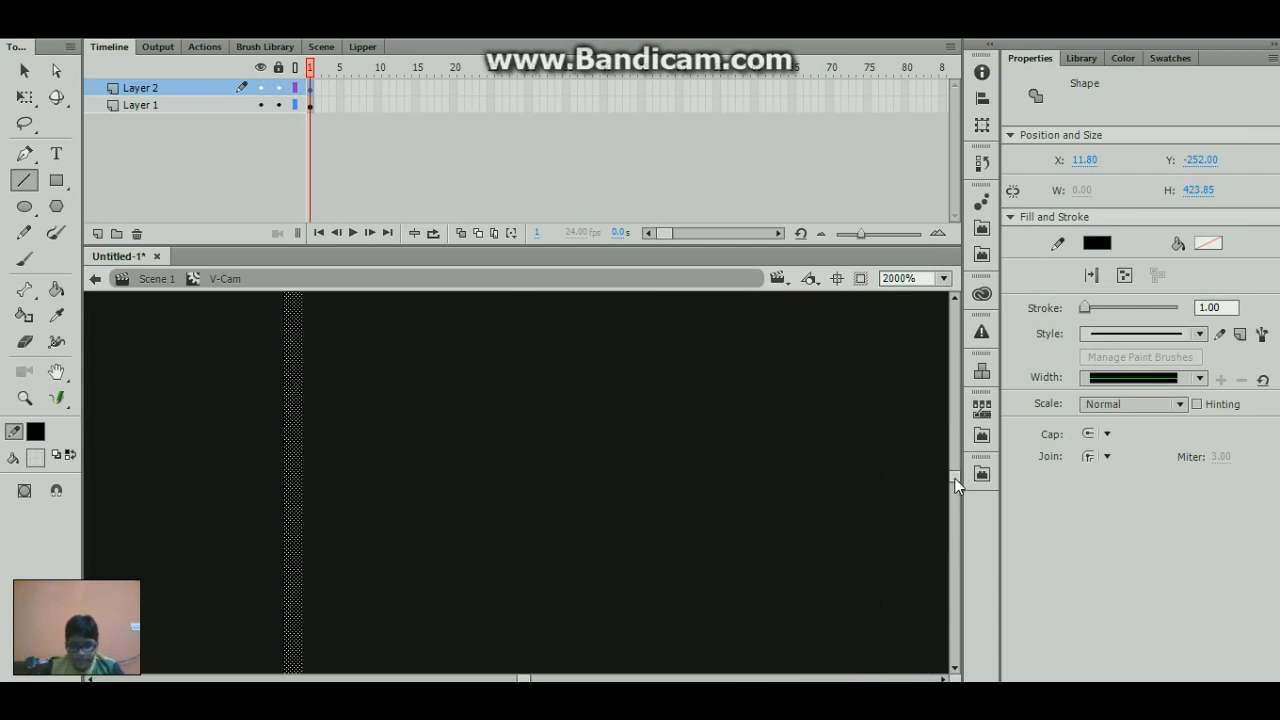
{"action": "left_click_drag", "start_coordinate": [952, 468], "coordinate": [943, 435]}
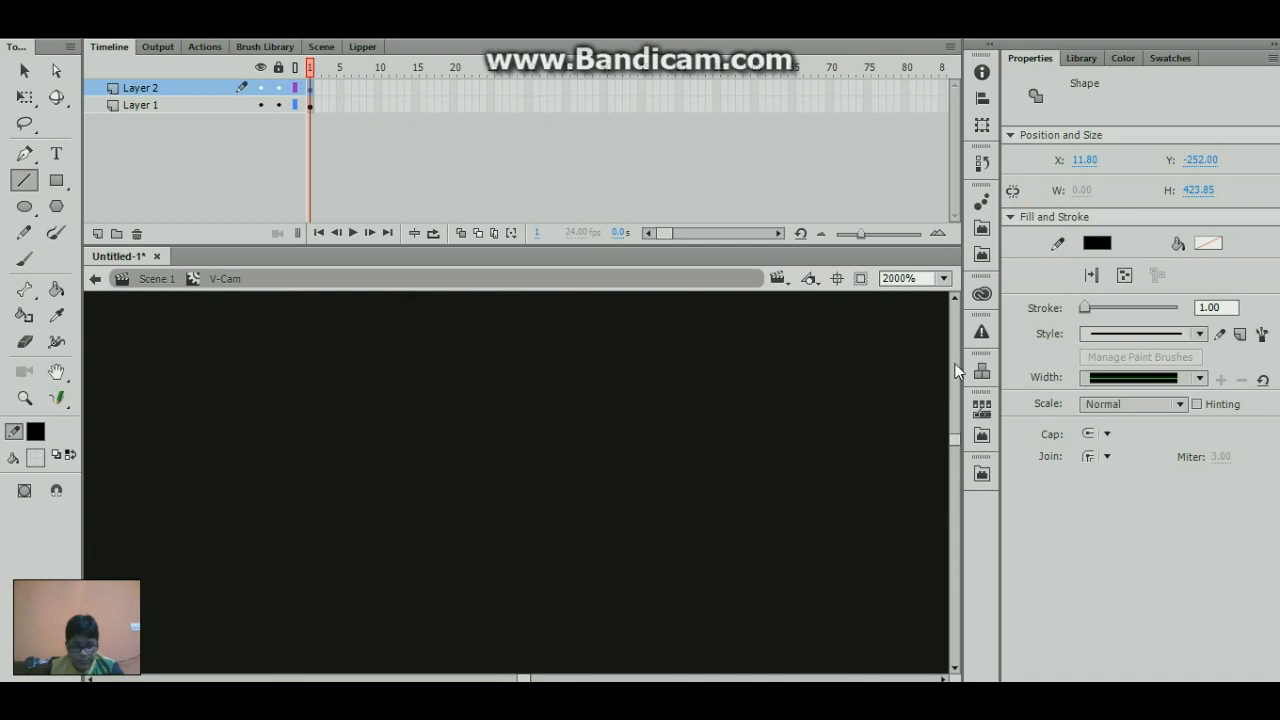
{"action": "left_click", "coordinate": [944, 277]}
{"action": "left_click", "coordinate": [923, 385]}
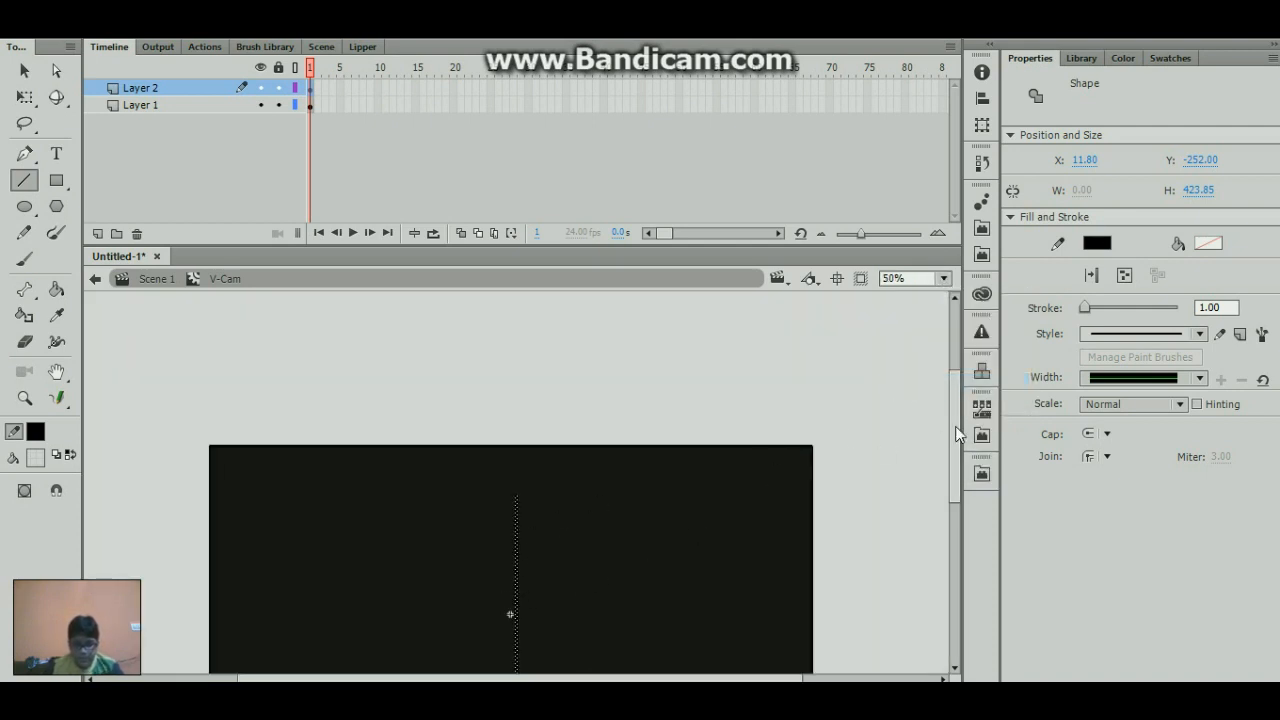
{"action": "scroll", "coordinate": [954, 445], "scroll_direction": "down", "scroll_amount": 1}
{"action": "scroll", "coordinate": [954, 447], "scroll_direction": "down", "scroll_amount": 4}
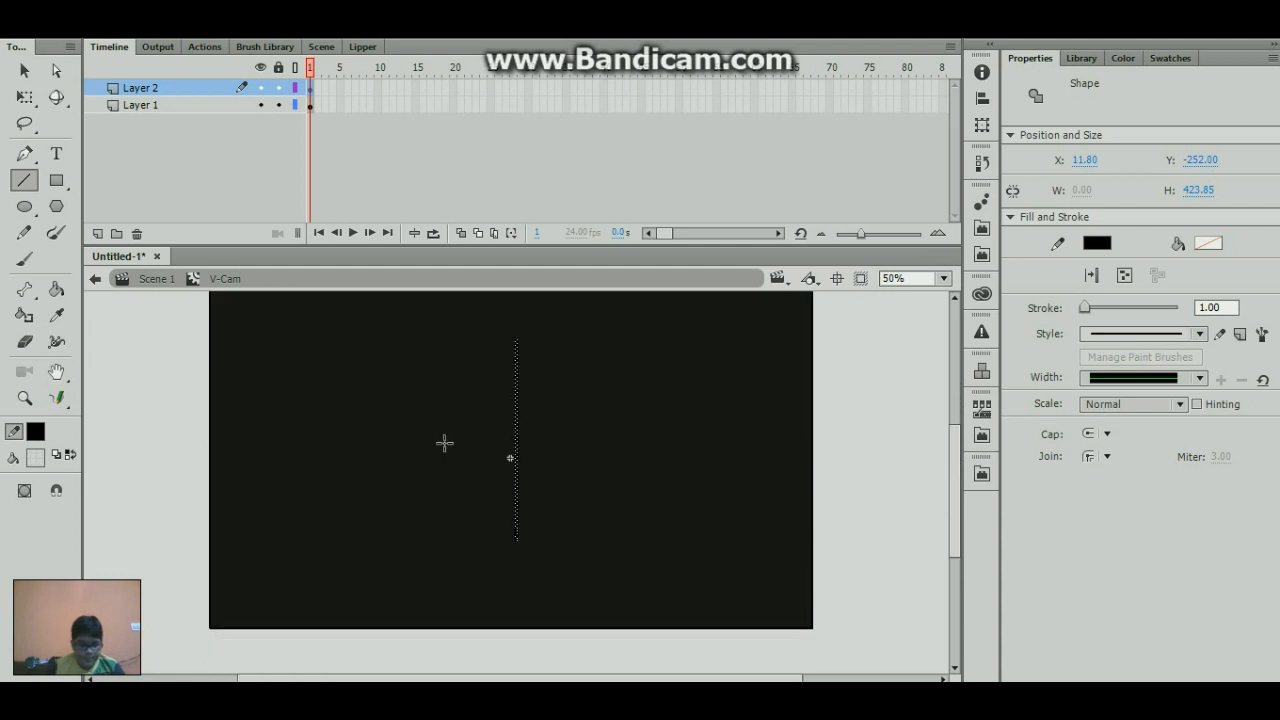
- Lock Layer 1 so the rectangle cannot be selected while working on the line near the symbol's centre point
{"action": "key", "text": "z"}
{"action": "double_click", "coordinate": [508, 460]}
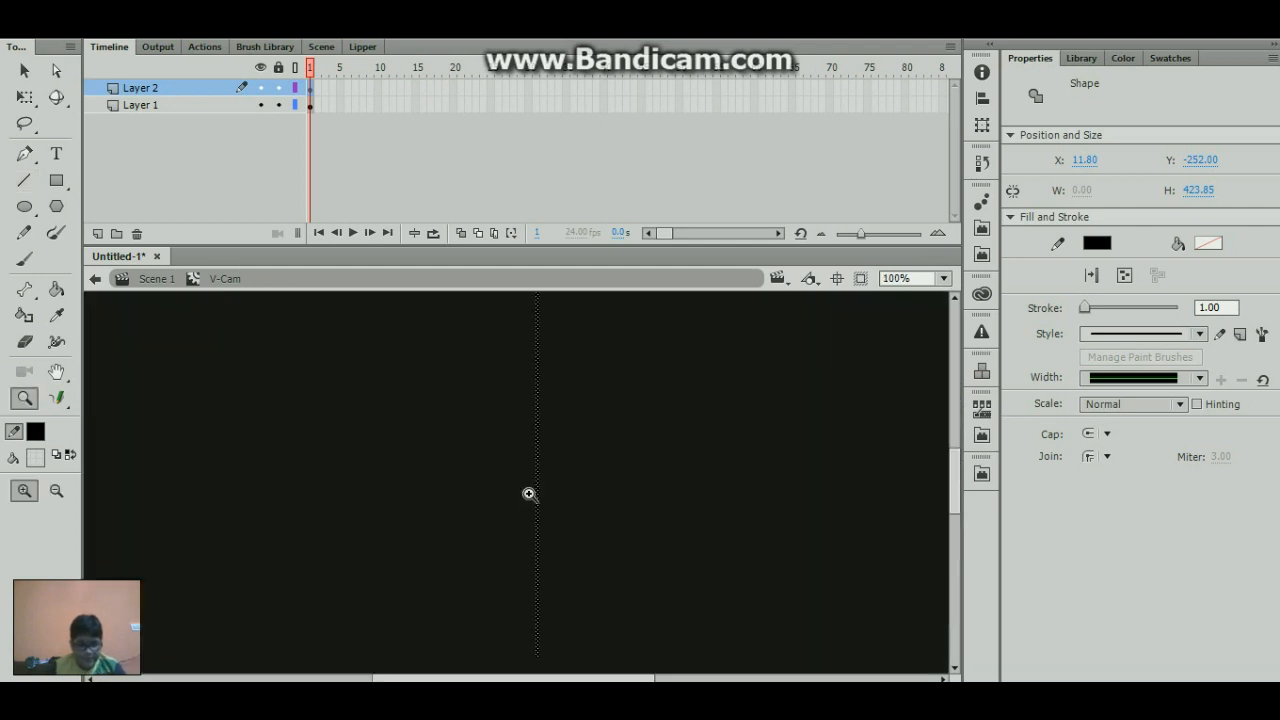
{"action": "left_click", "coordinate": [517, 494]}
{"action": "left_click", "coordinate": [526, 487]}
{"action": "left_click", "coordinate": [530, 488]}
{"action": "left_click", "coordinate": [512, 481]}
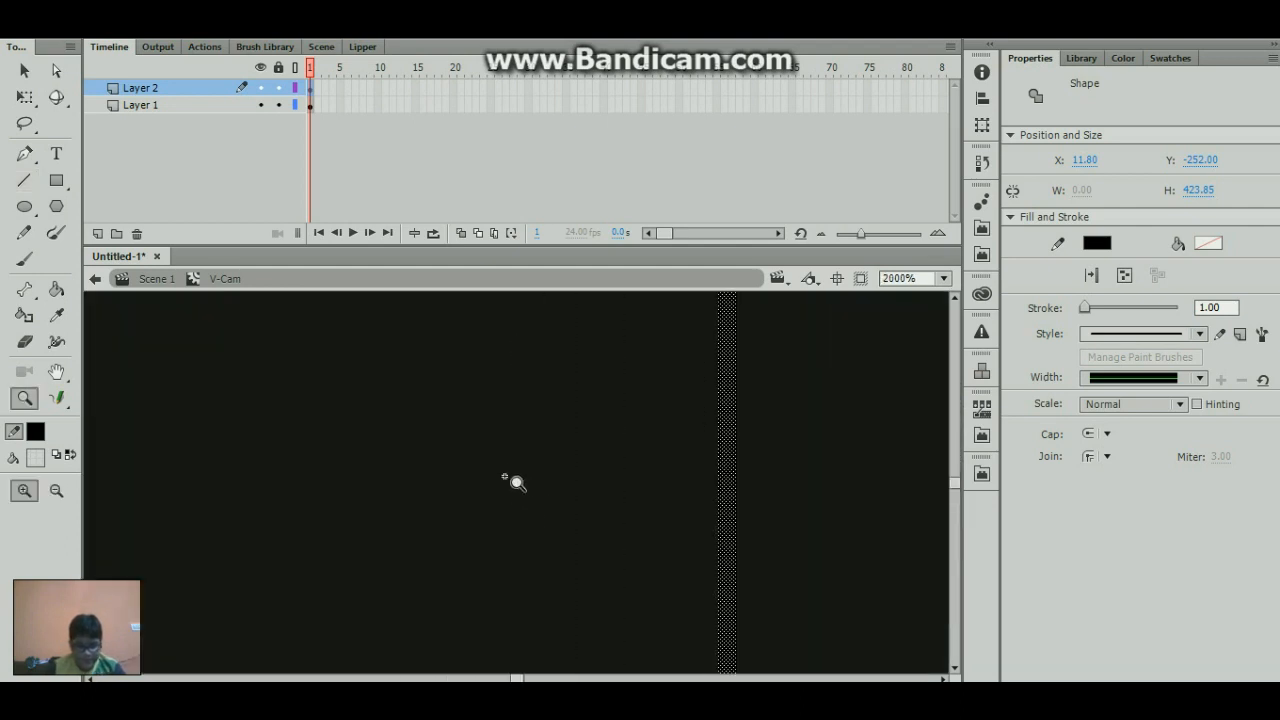
{"action": "left_click_drag", "start_coordinate": [467, 477], "coordinate": [483, 477]}
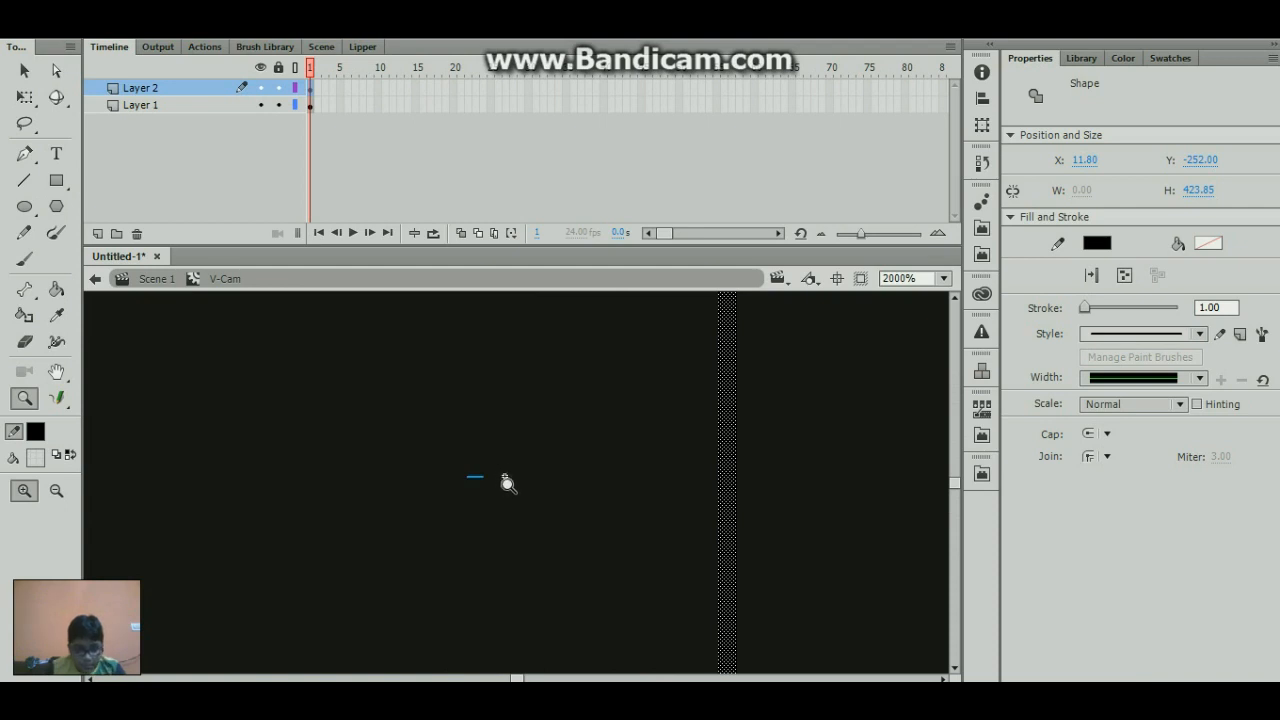
{"action": "key", "text": "b"}
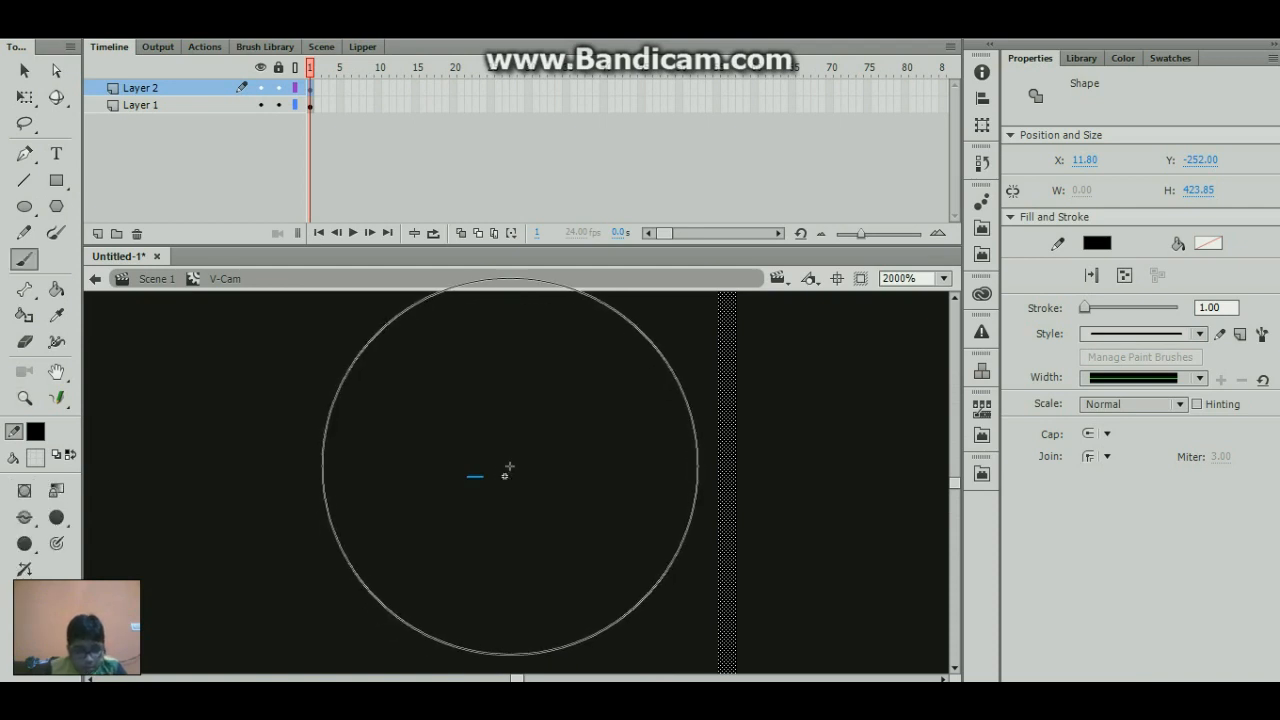
{"action": "key", "text": "n"}
{"action": "left_click", "coordinate": [478, 482], "text": "ctrl"}
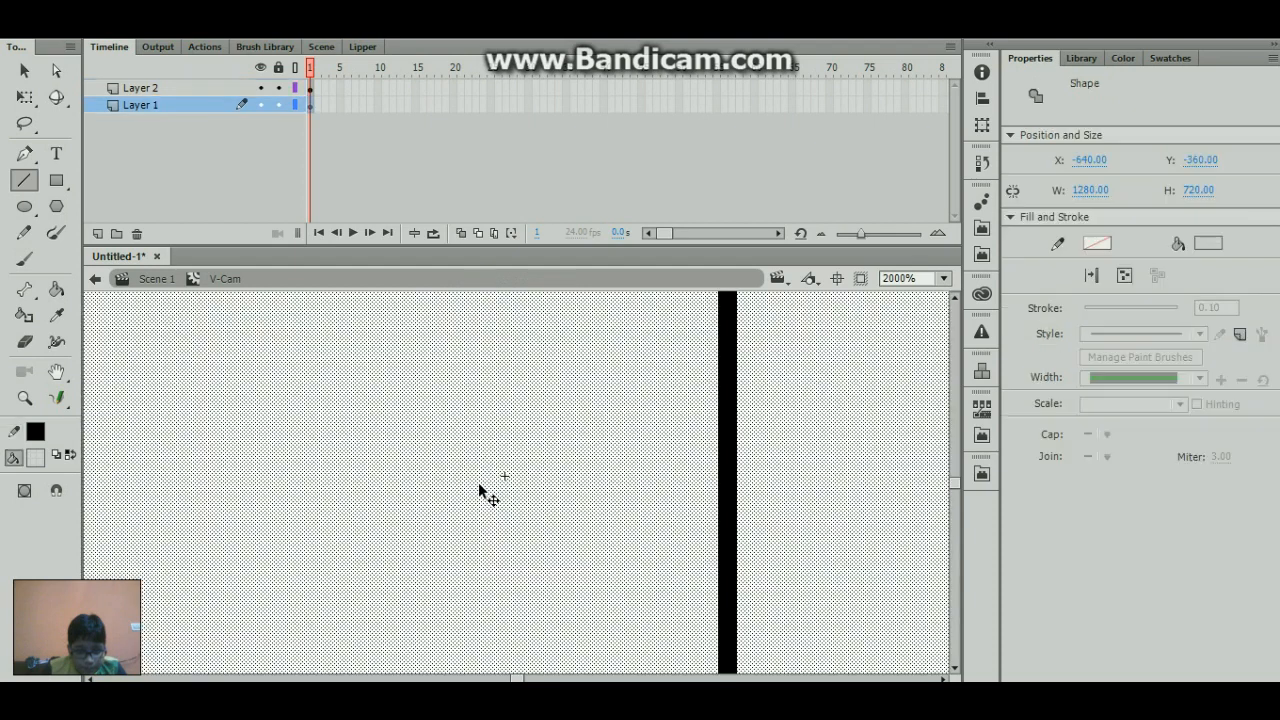
{"action": "left_click", "coordinate": [278, 104]}
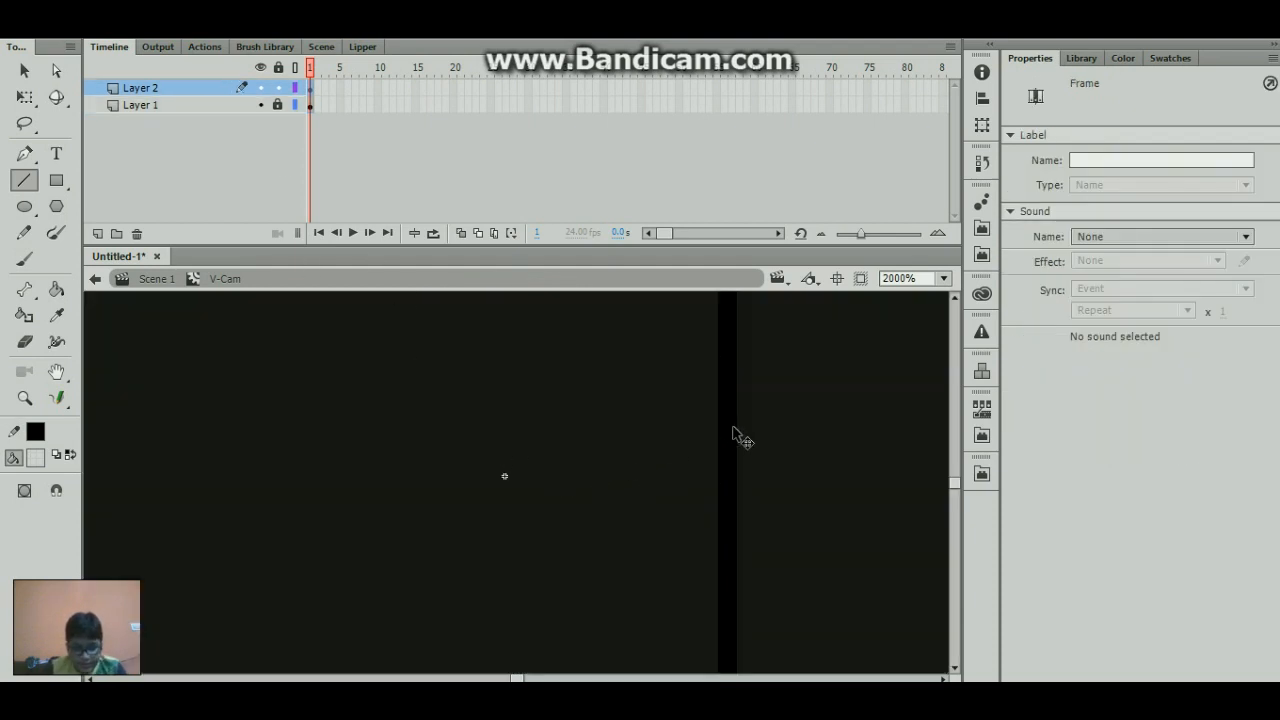
- Move the vertical line sideways onto the symbol's centre point at X 0.00
{"action": "mouse_move", "coordinate": [735, 433]}
{"action": "left_mouse_down"}
{"action": "mouse_move", "coordinate": [734, 449]}
{"action": "mouse_move", "coordinate": [571, 471]}
{"action": "left_mouse_up"}
{"action": "key", "text": "q"}
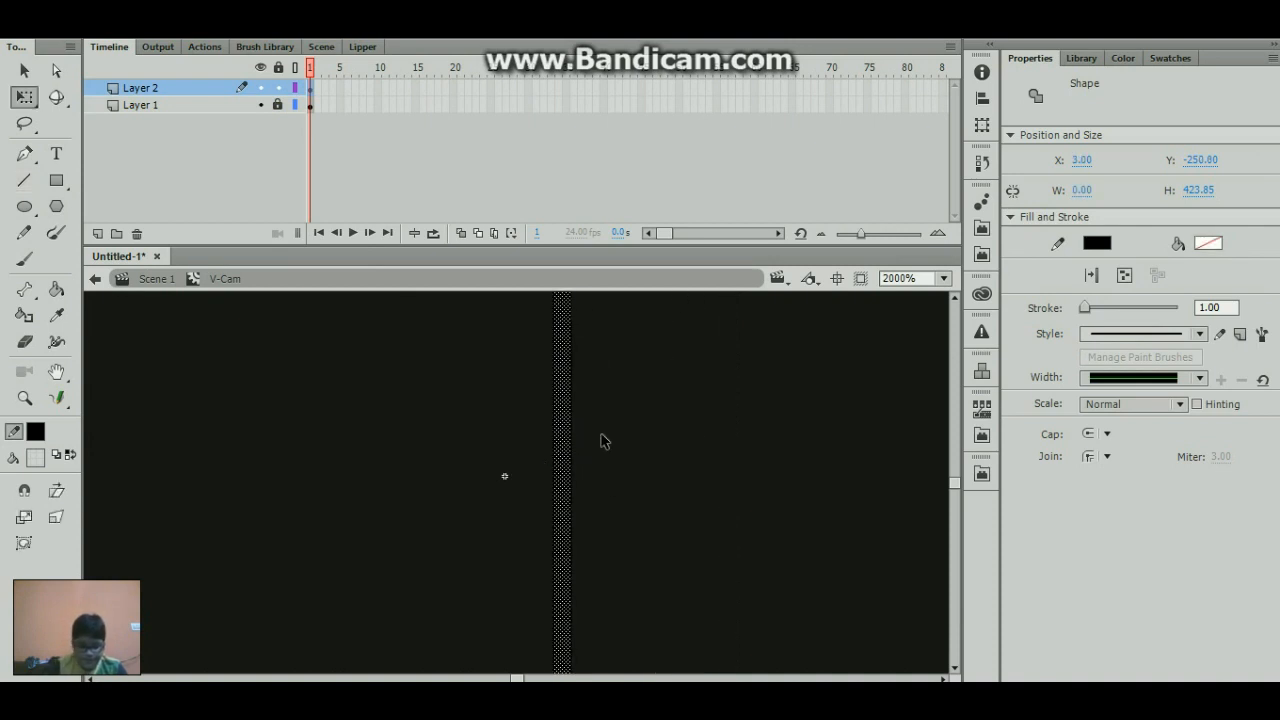
{"action": "key", "text": "Left"}
{"action": "key", "text": "Left"}
{"action": "key", "text": "Left"}
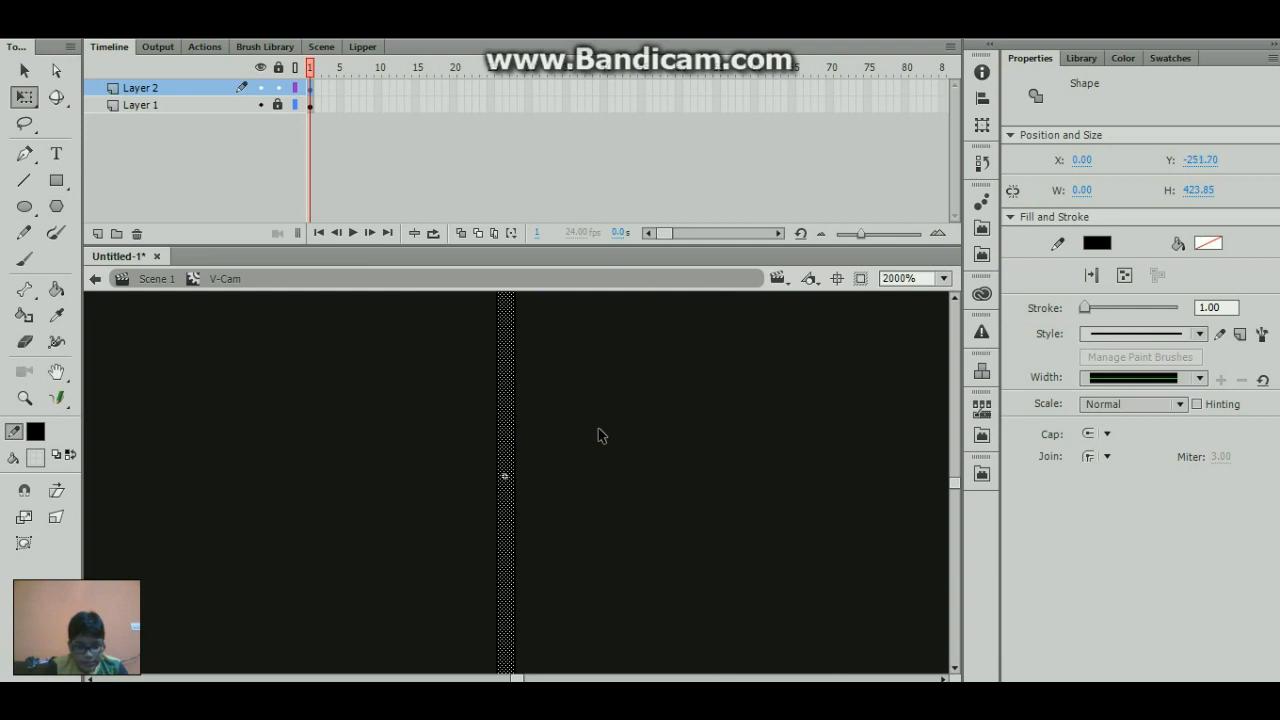
- Shift the vertical line to X 0.10 and Y -213.30 so its middle lies near the symbol's centre point
{"action": "left_click_drag", "start_coordinate": [509, 420], "coordinate": [508, 333]}
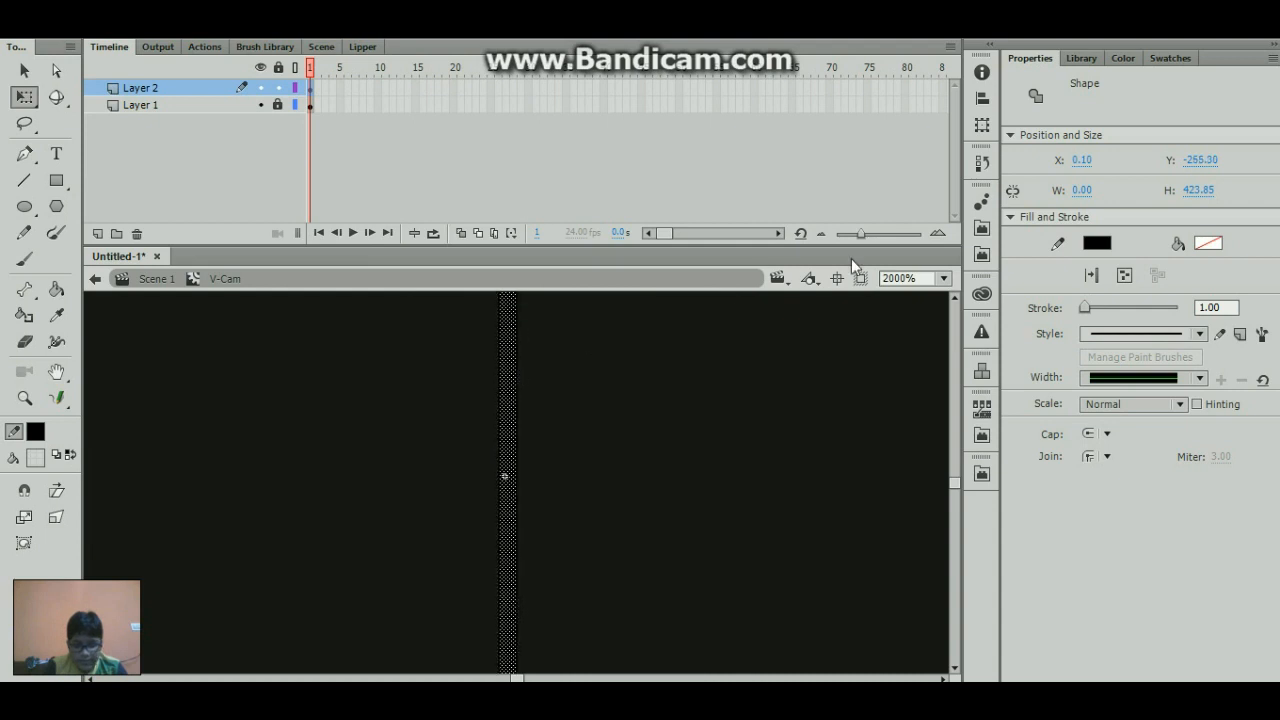
{"action": "left_click", "coordinate": [943, 278]}
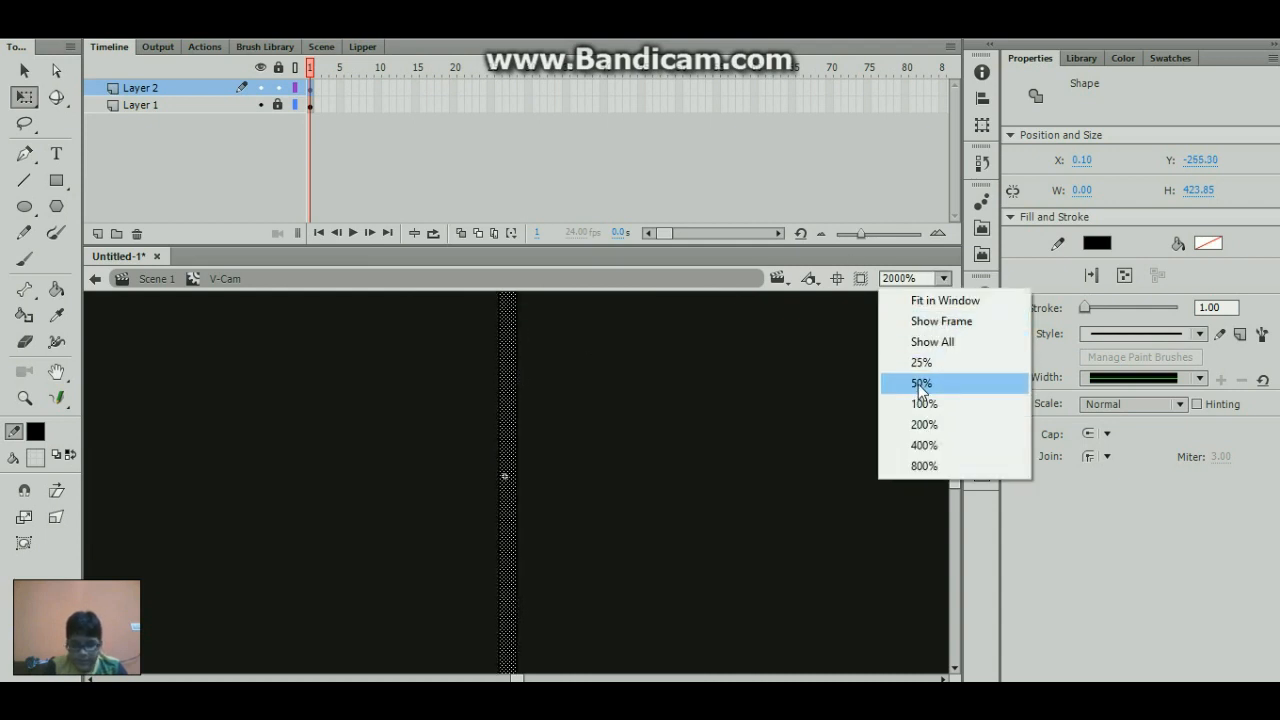
{"action": "left_click", "coordinate": [921, 385]}
{"action": "key", "text": "shift+Down"}
{"action": "key", "text": "shift+Down"}
{"action": "key", "text": "shift+Down"}
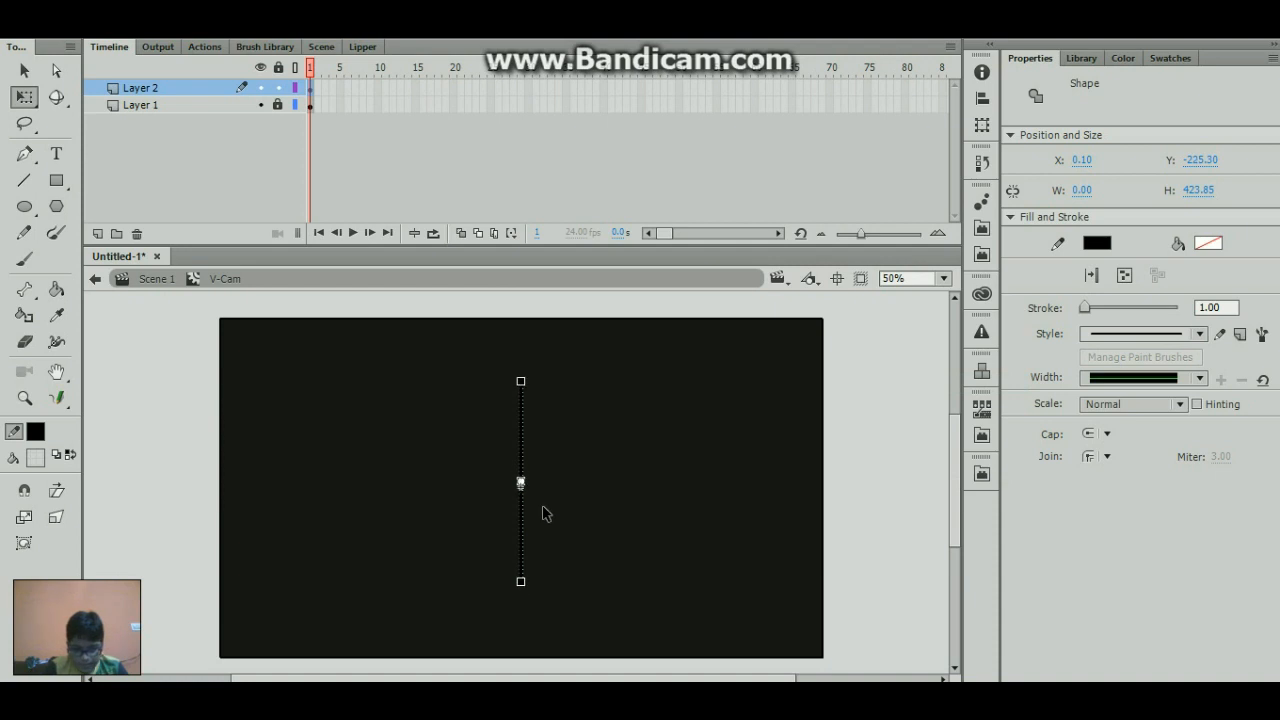
- Fine-tune the vertical line to X -0.05 and Y -211.95 so its midpoint sits on the symbol's centre point
{"action": "left_click", "coordinate": [943, 279]}
{"action": "left_click", "coordinate": [916, 279]}
{"action": "left_click", "coordinate": [916, 279]}
{"action": "type", "text": "20"}
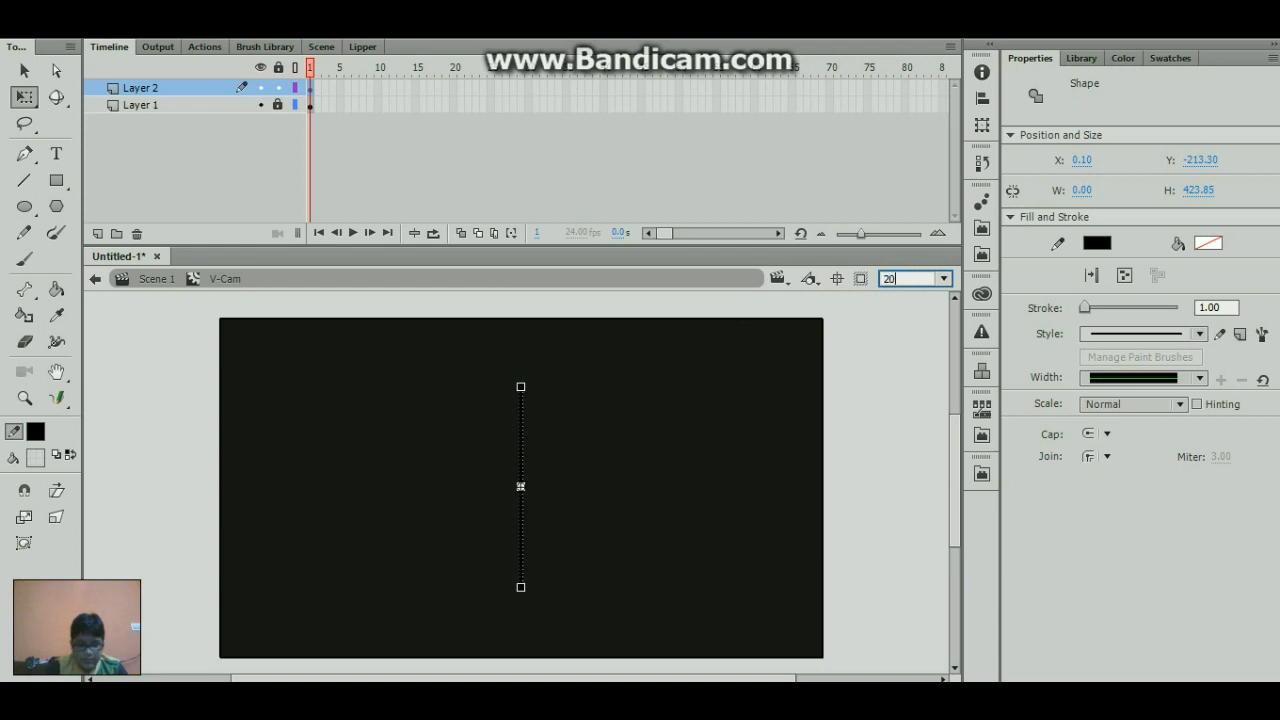
{"action": "type", "text": "00"}
{"action": "key", "text": "Return"}
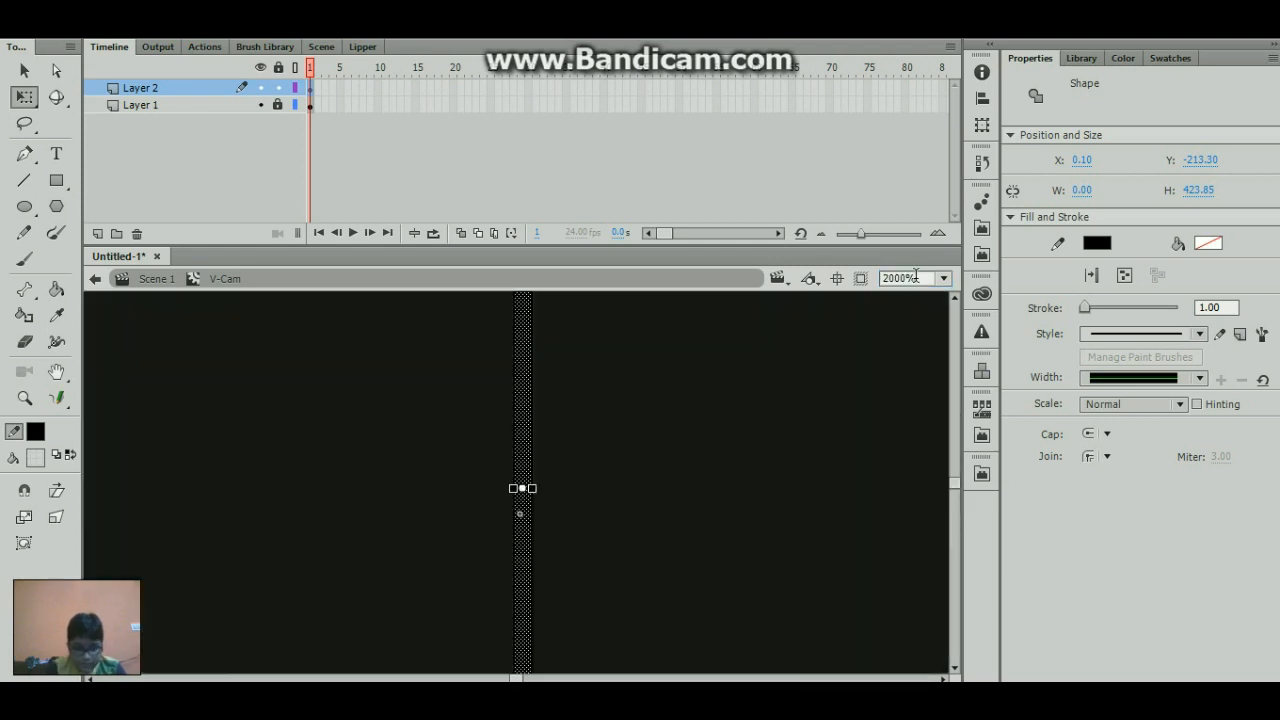
{"action": "key", "text": "shift+Down"}
{"action": "key", "text": "shift+Down"}
{"action": "key", "text": "shift+Down"}
{"action": "key", "text": "Left"}
{"action": "key", "text": "Left"}
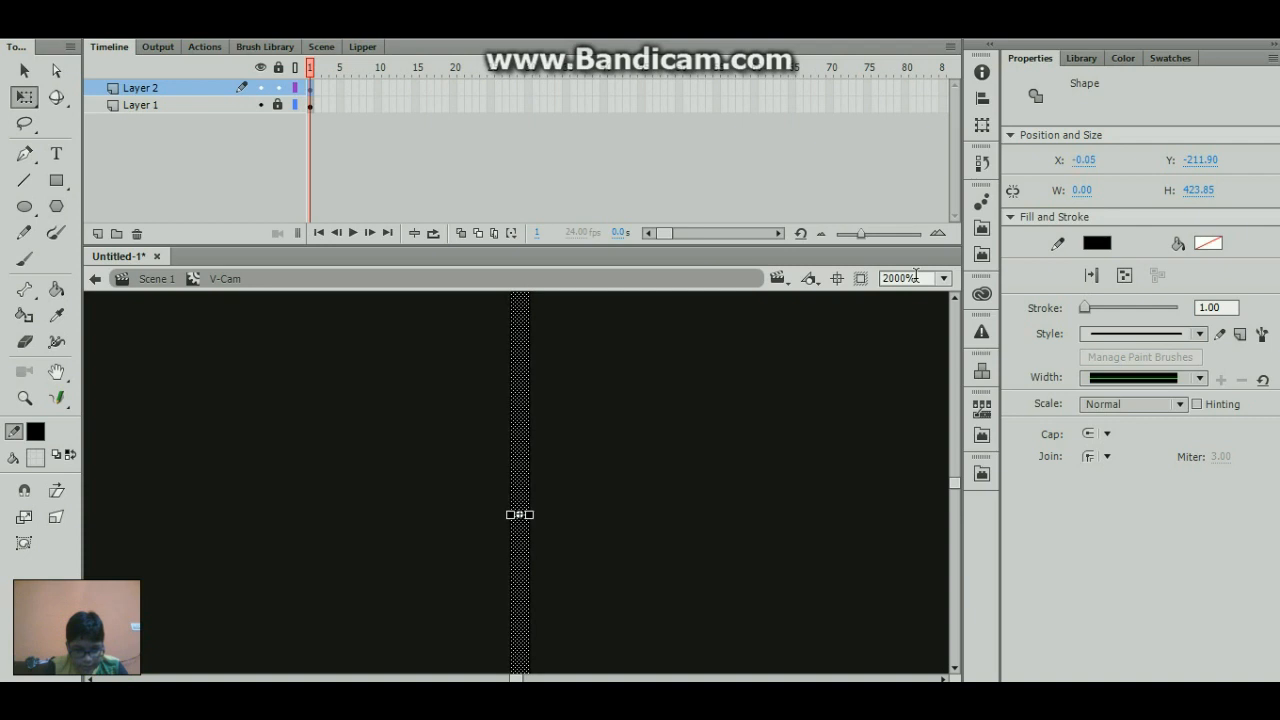
{"action": "key", "text": "Up"}
- Stretch the vertical line's upper end past the rectangle's top edge, making the line about 621 px tall
{"action": "left_click", "coordinate": [943, 278]}
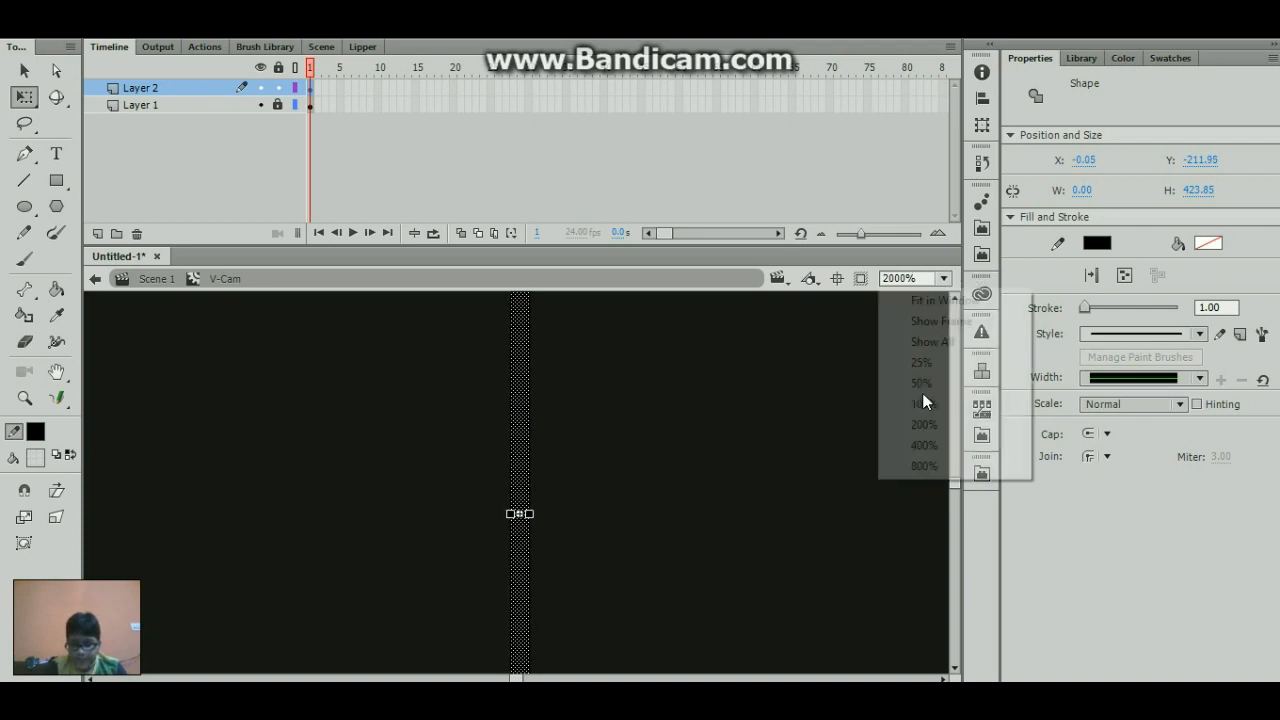
{"action": "left_click", "coordinate": [921, 383]}
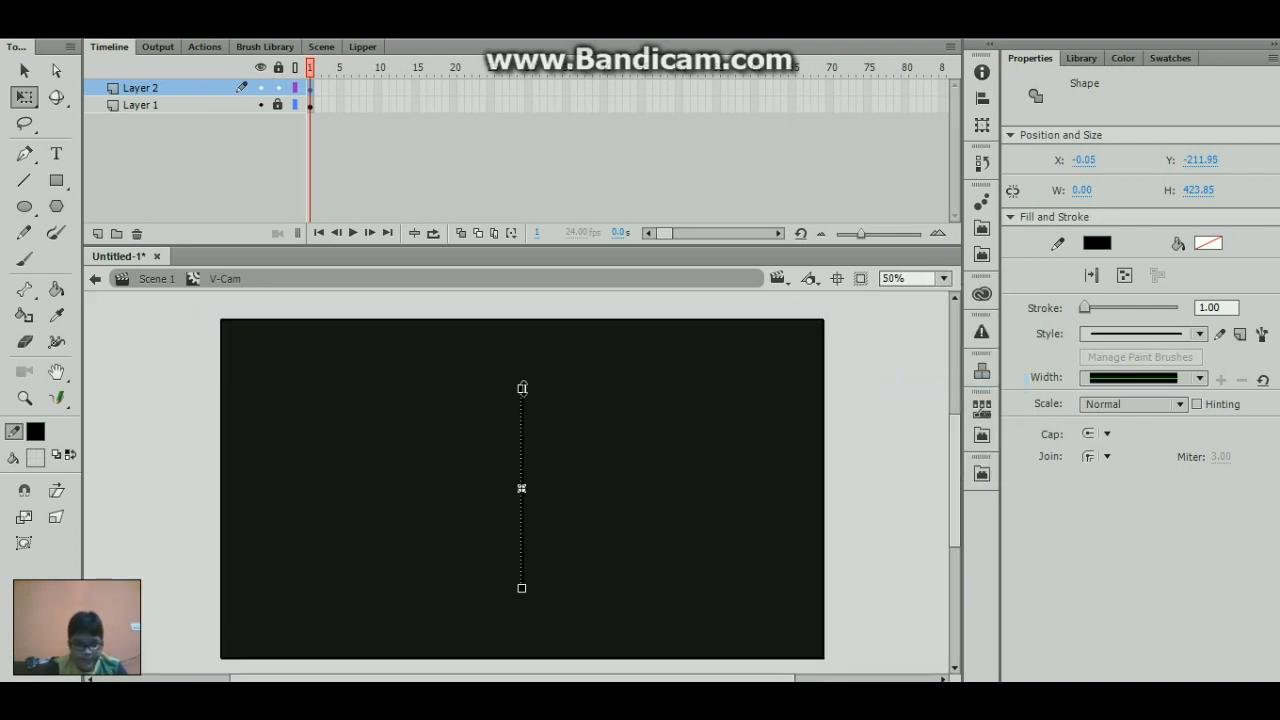
{"action": "left_click_drag", "start_coordinate": [522, 388], "coordinate": [528, 298]}
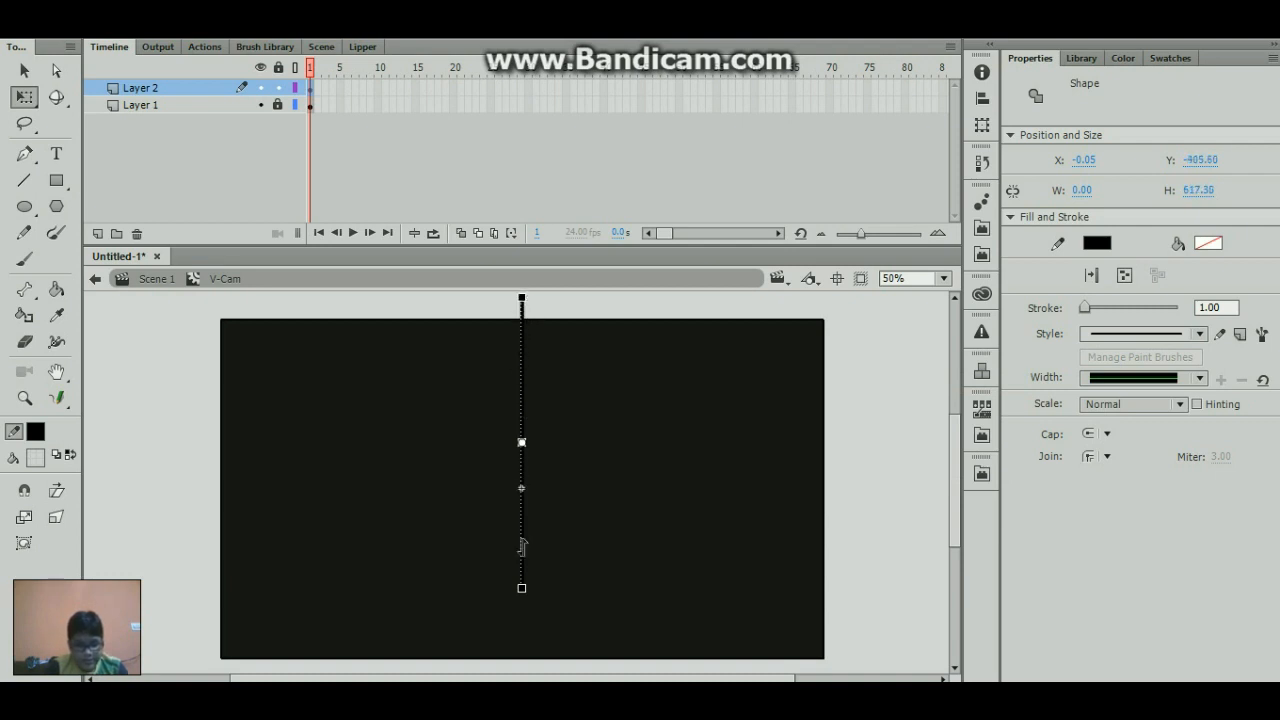
{"action": "mouse_move", "coordinate": [521, 589]}
{"action": "left_mouse_down"}
{"action": "mouse_move", "coordinate": [526, 648]}
{"action": "mouse_move", "coordinate": [521, 590]}
{"action": "left_mouse_up"}
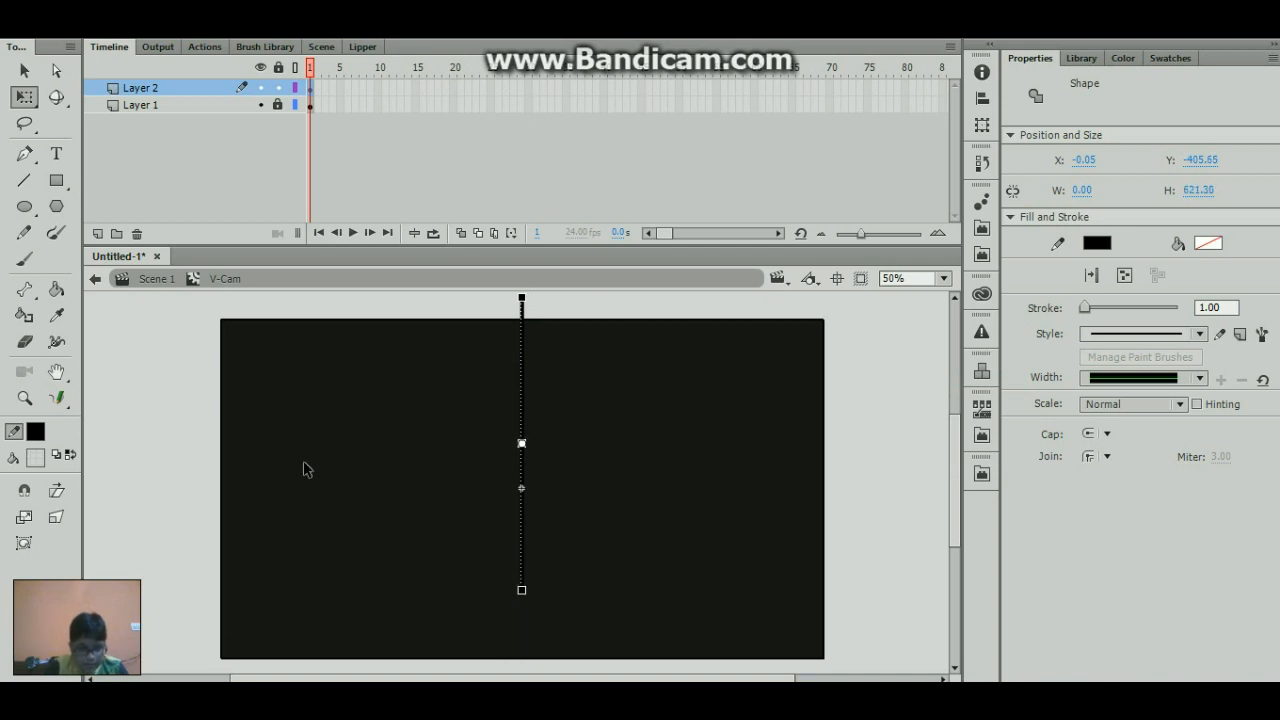
- Turn on object snapping, pull the line's upper end inside the rectangle, and stretch its lower end to the bottom edge, about 685 px tall
{"action": "left_click", "coordinate": [24, 490]}
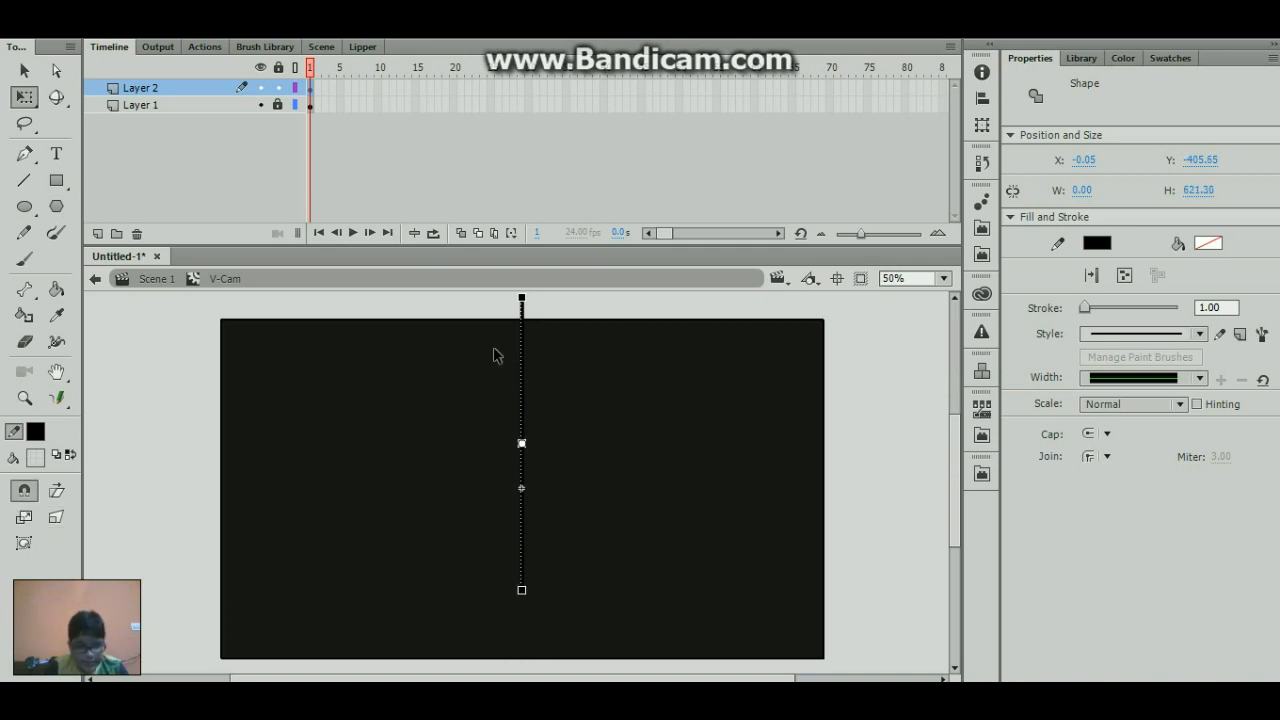
{"action": "left_click_drag", "start_coordinate": [522, 297], "coordinate": [522, 337]}
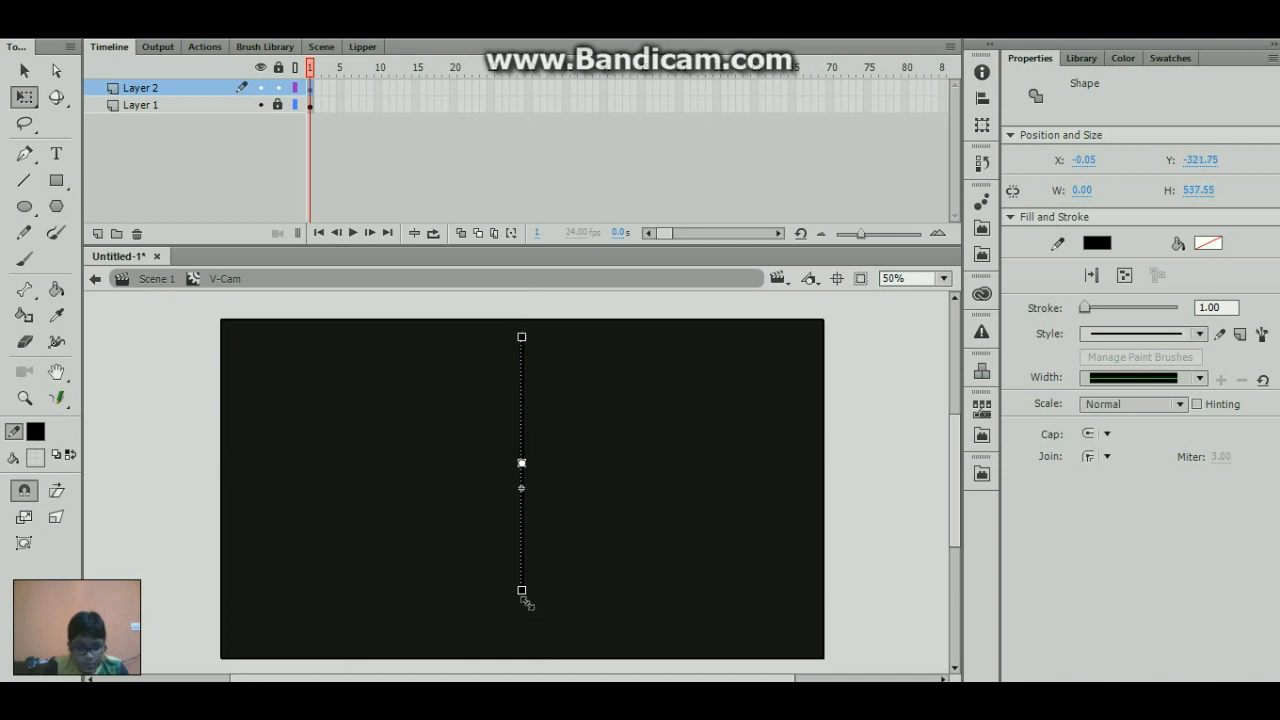
{"action": "left_click_drag", "start_coordinate": [521, 594], "coordinate": [537, 663]}
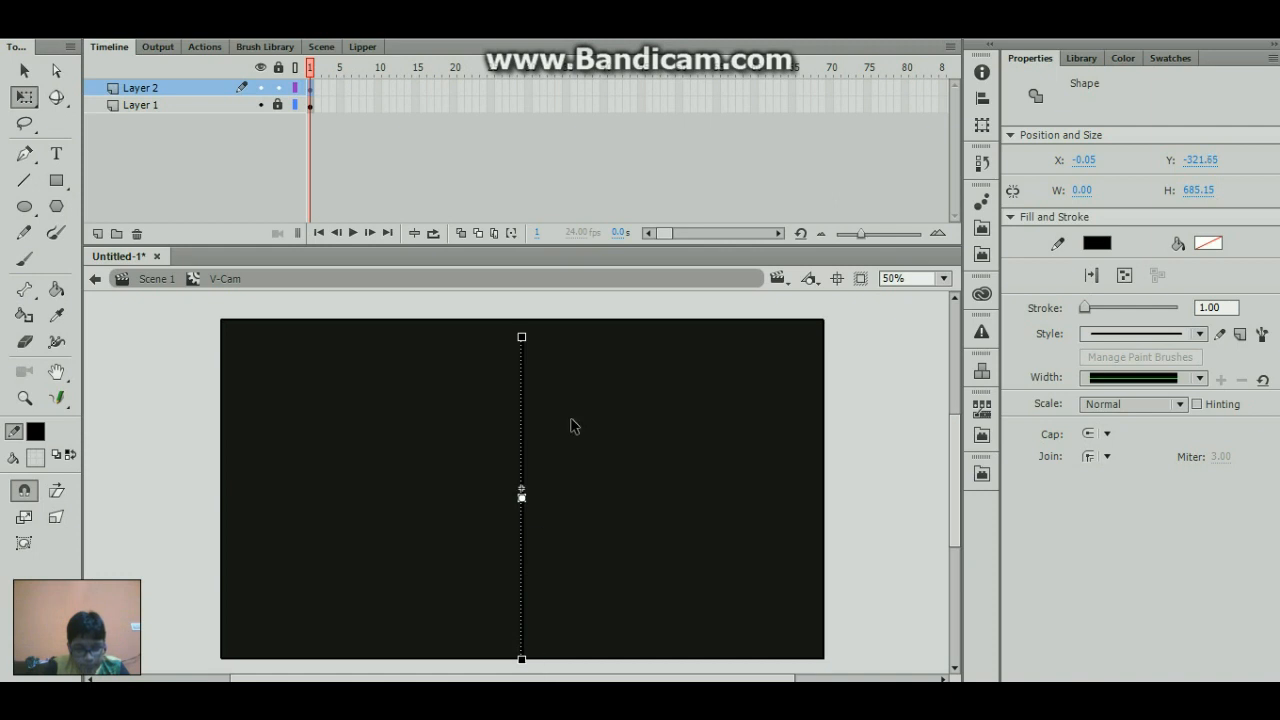
- Extend the vertical line's upper end to the rectangle's top edge, giving Y -361.55 and a height of 725.00
{"action": "left_click_drag", "start_coordinate": [522, 337], "coordinate": [533, 311]}
{"action": "left_click", "coordinate": [525, 325]}
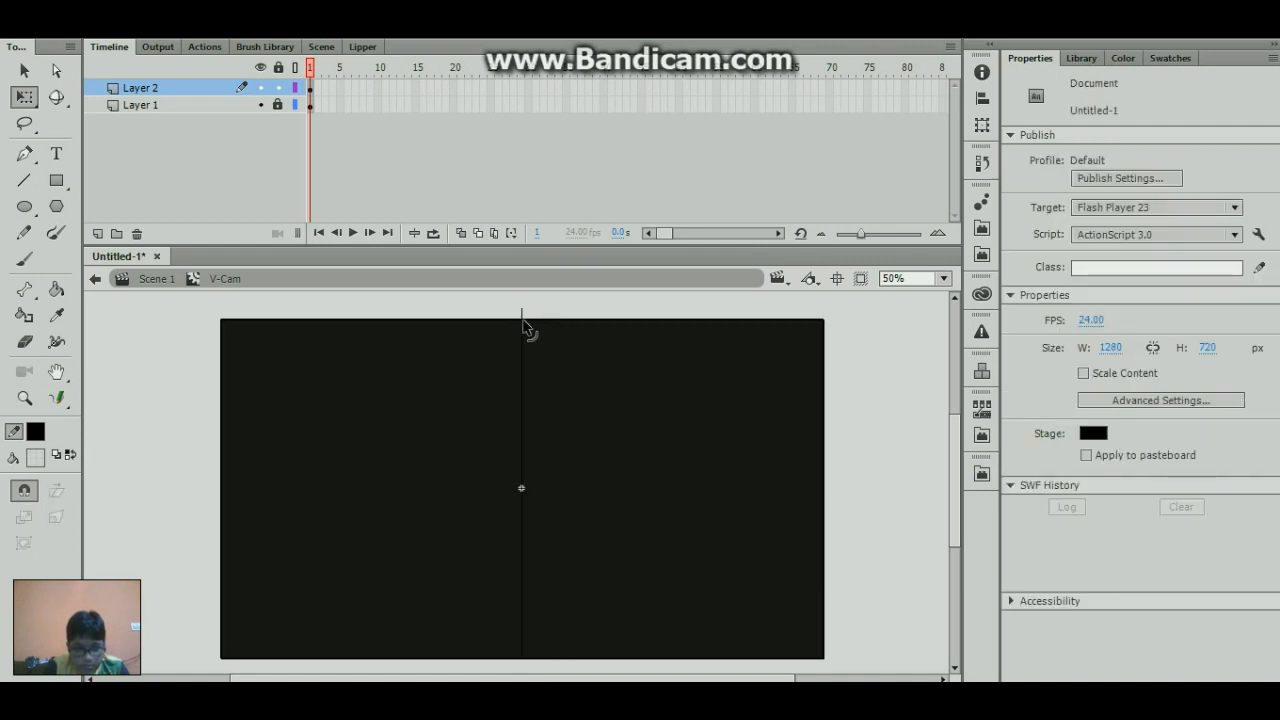
{"action": "left_click", "coordinate": [522, 318]}
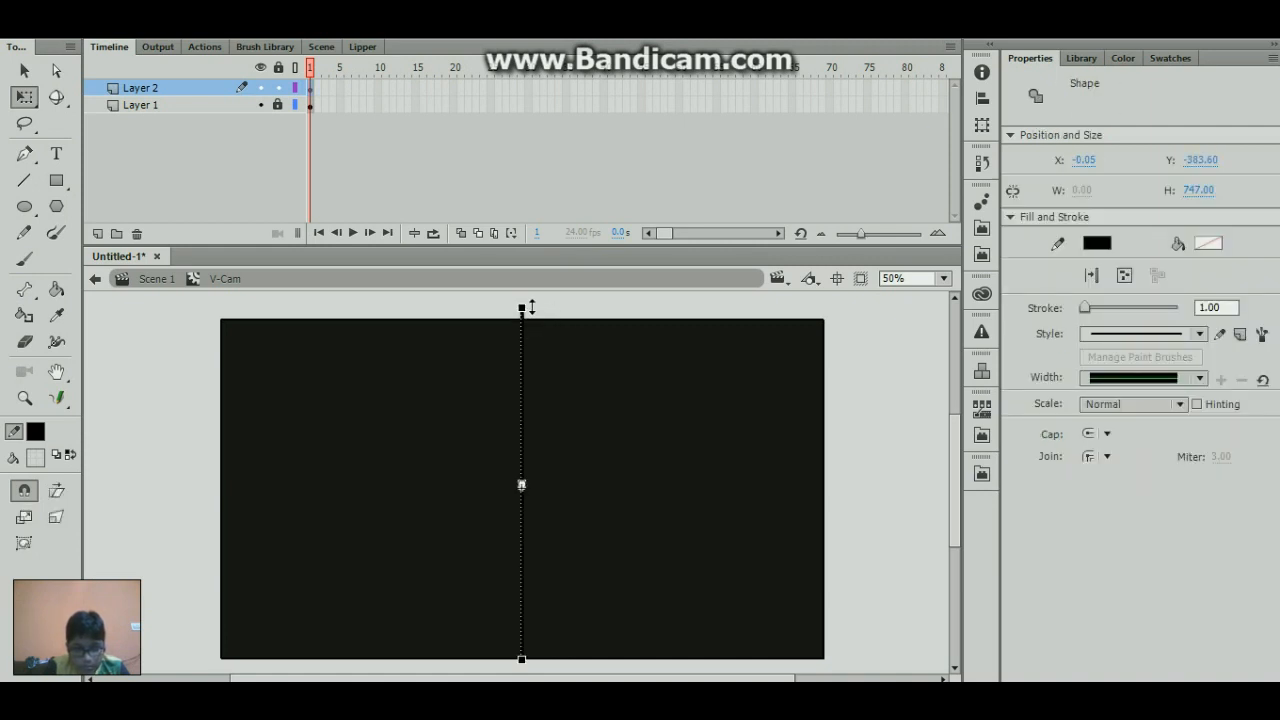
{"action": "left_click_drag", "start_coordinate": [527, 308], "coordinate": [529, 317]}
{"action": "left_click", "coordinate": [554, 315]}
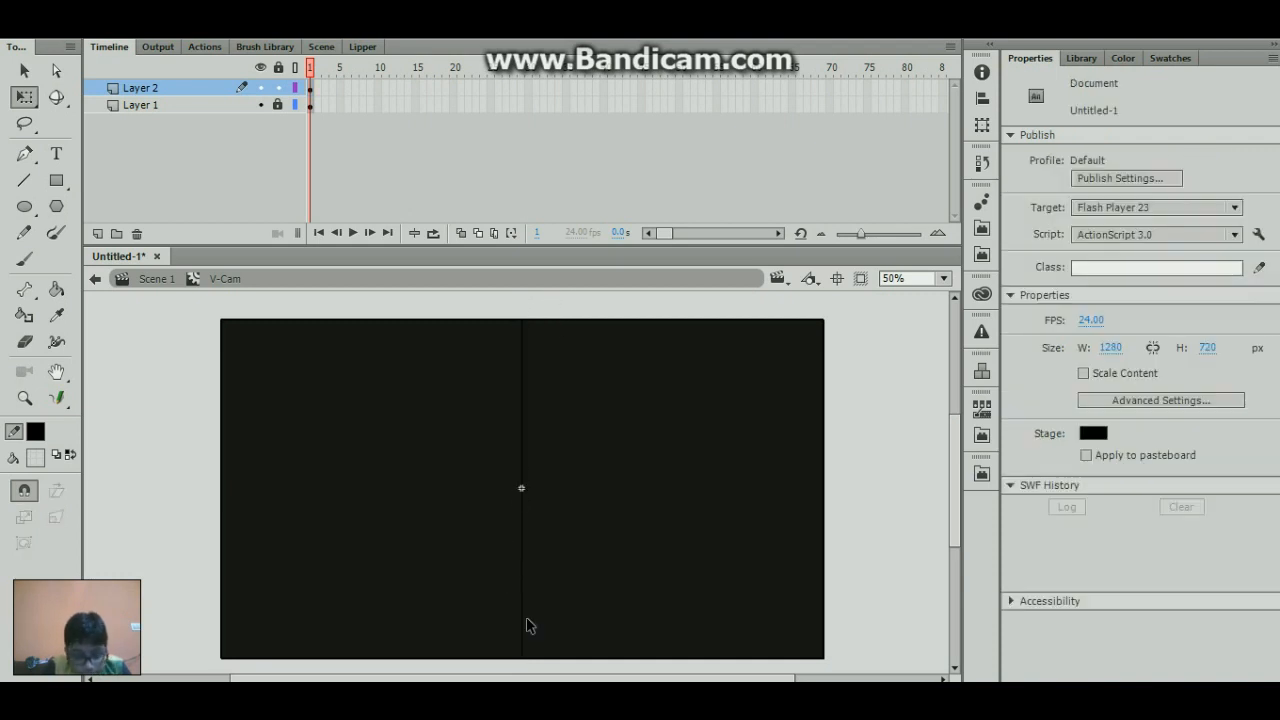
- Pull the vertical line's lower end up slightly to shorten the line to a height of 717.00
{"action": "left_click", "coordinate": [523, 658]}
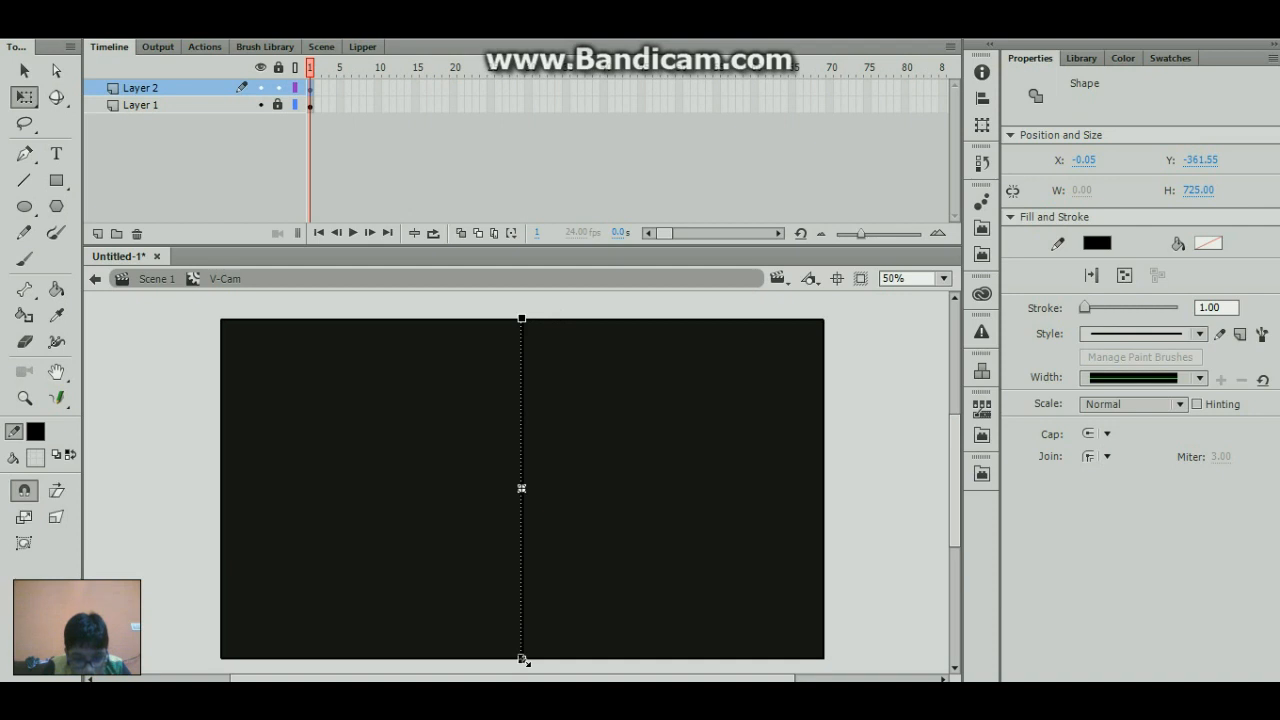
{"action": "left_click_drag", "start_coordinate": [520, 657], "coordinate": [520, 656]}
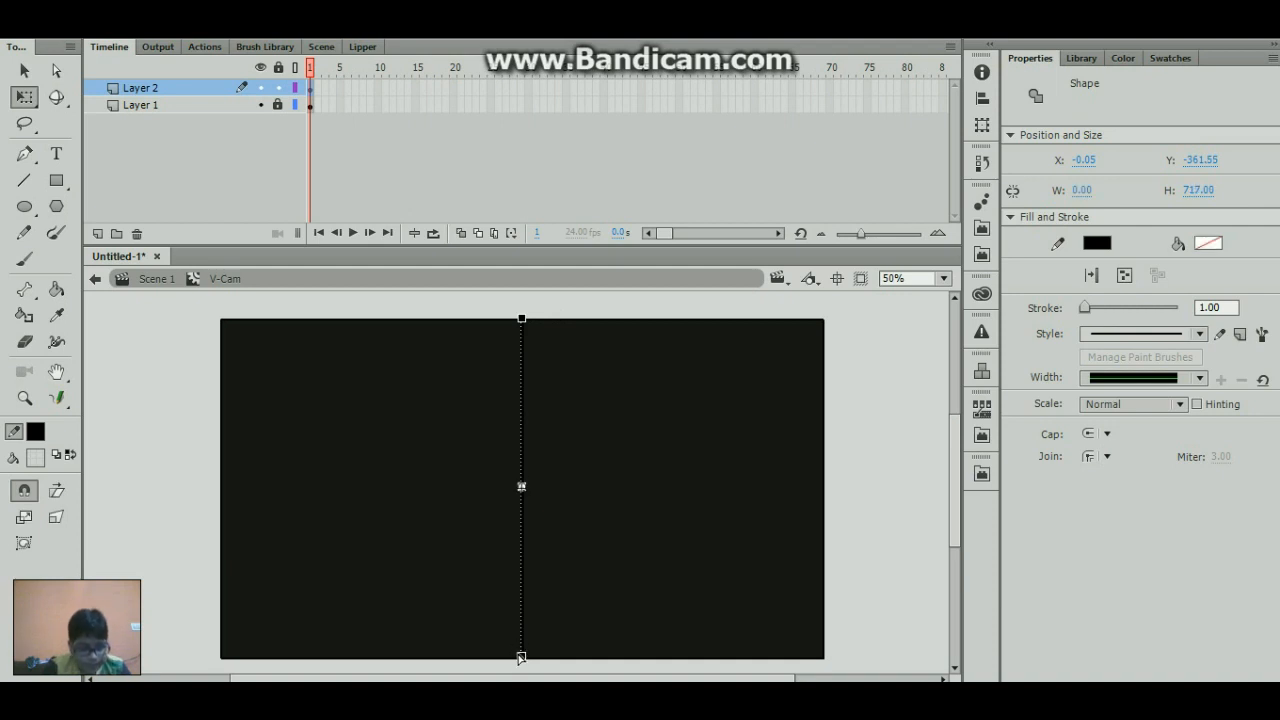
{"action": "left_click", "coordinate": [516, 651]}
- Unlock Layer 1 and move the vertical line from Layer 2 into its first frame, keeping the line's position
{"action": "left_click", "coordinate": [279, 105]}
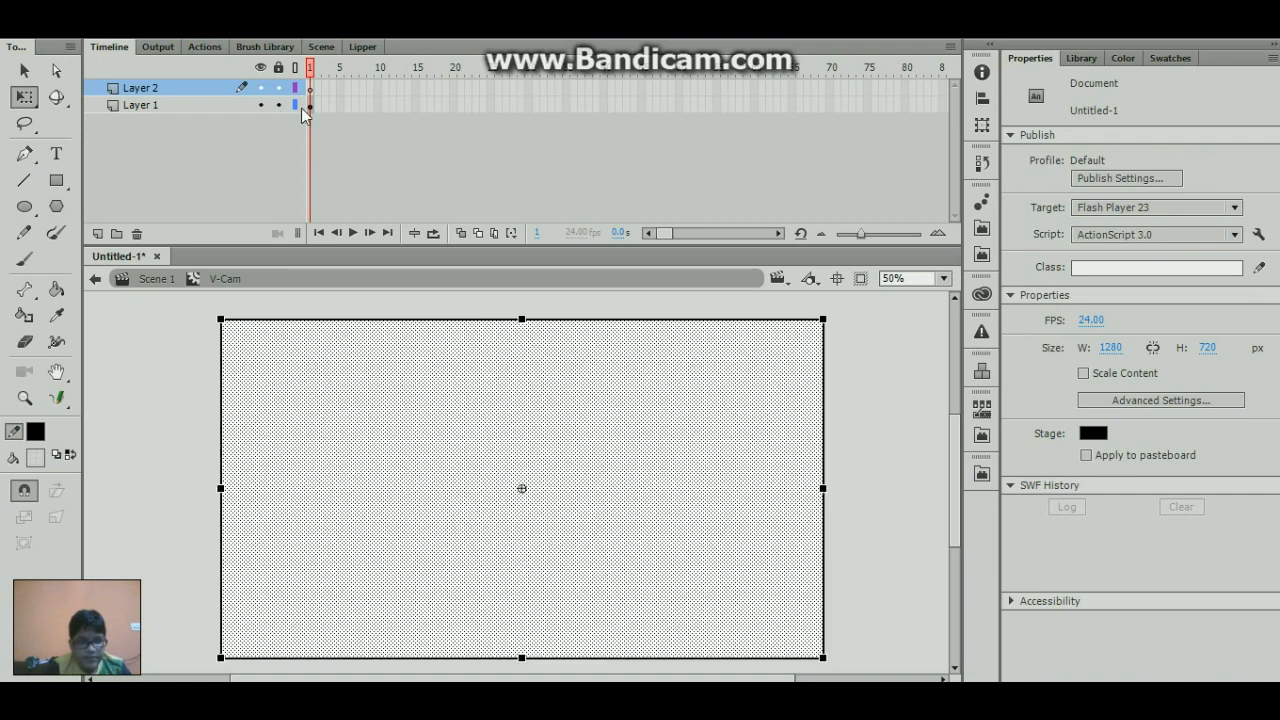
{"action": "left_click", "coordinate": [311, 105]}
{"action": "key", "text": "ctrl+shift+v"}
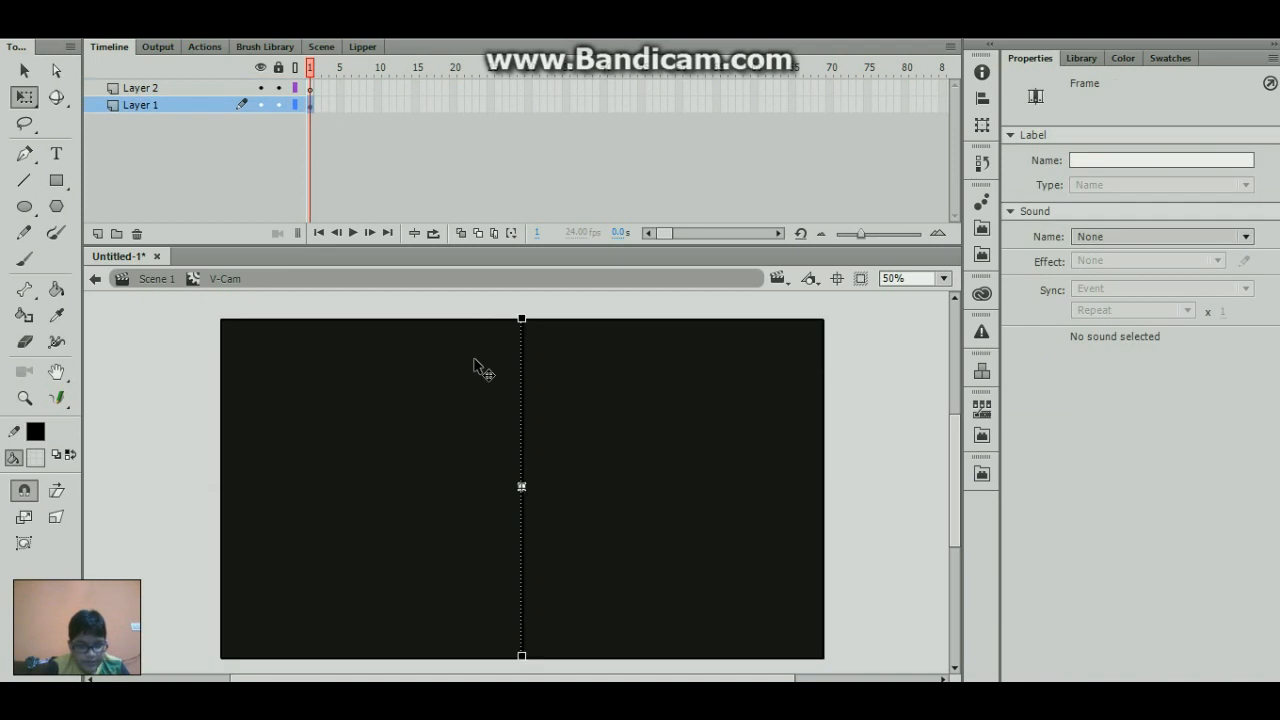
{"action": "left_click", "coordinate": [183, 379]}
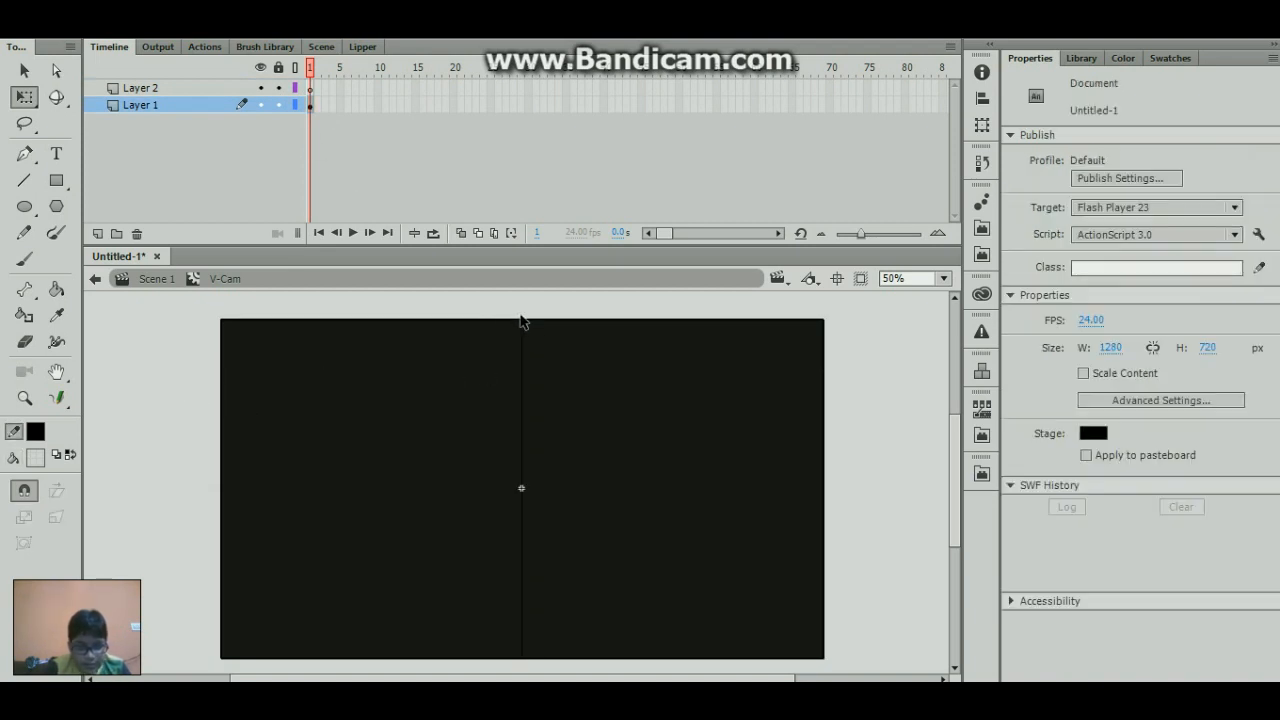
- Delete the short stub of the vertical line that protrudes past the rectangle's top edge on Layer 1
{"action": "left_click", "coordinate": [522, 321]}
{"action": "key", "text": "Delete"}
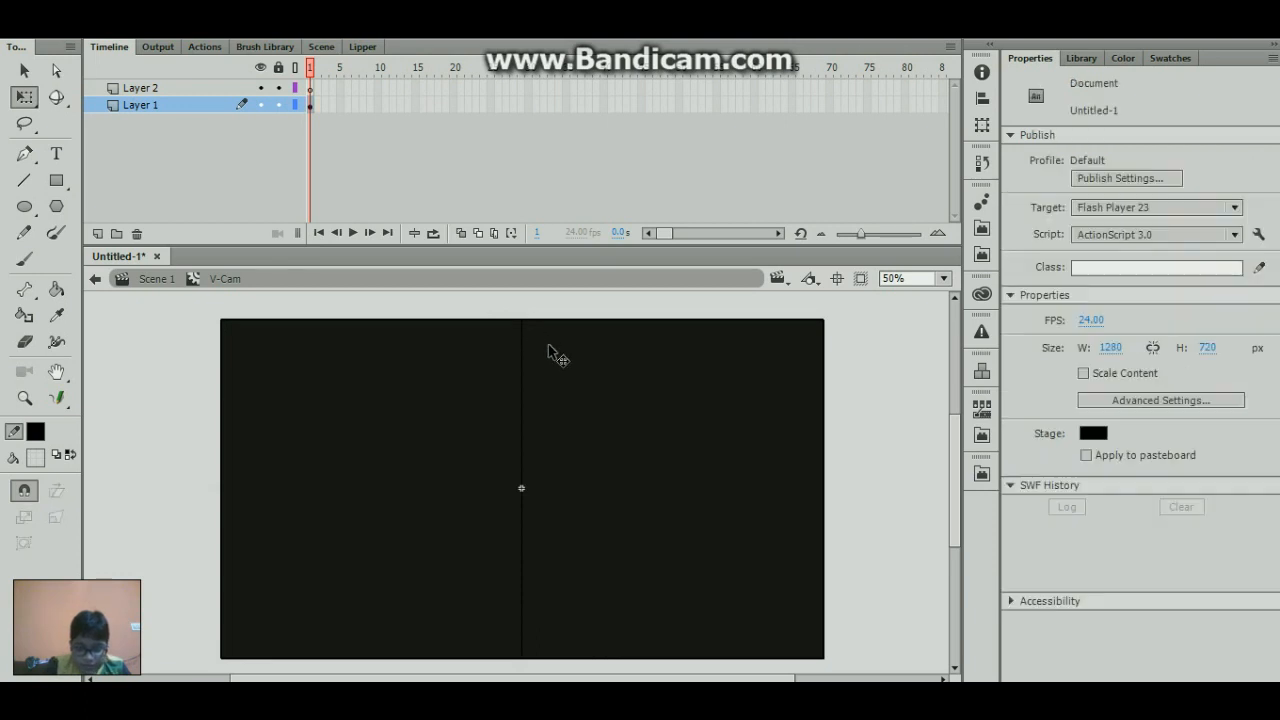
{"action": "left_click", "coordinate": [520, 659]}
{"action": "left_click", "coordinate": [530, 675]}
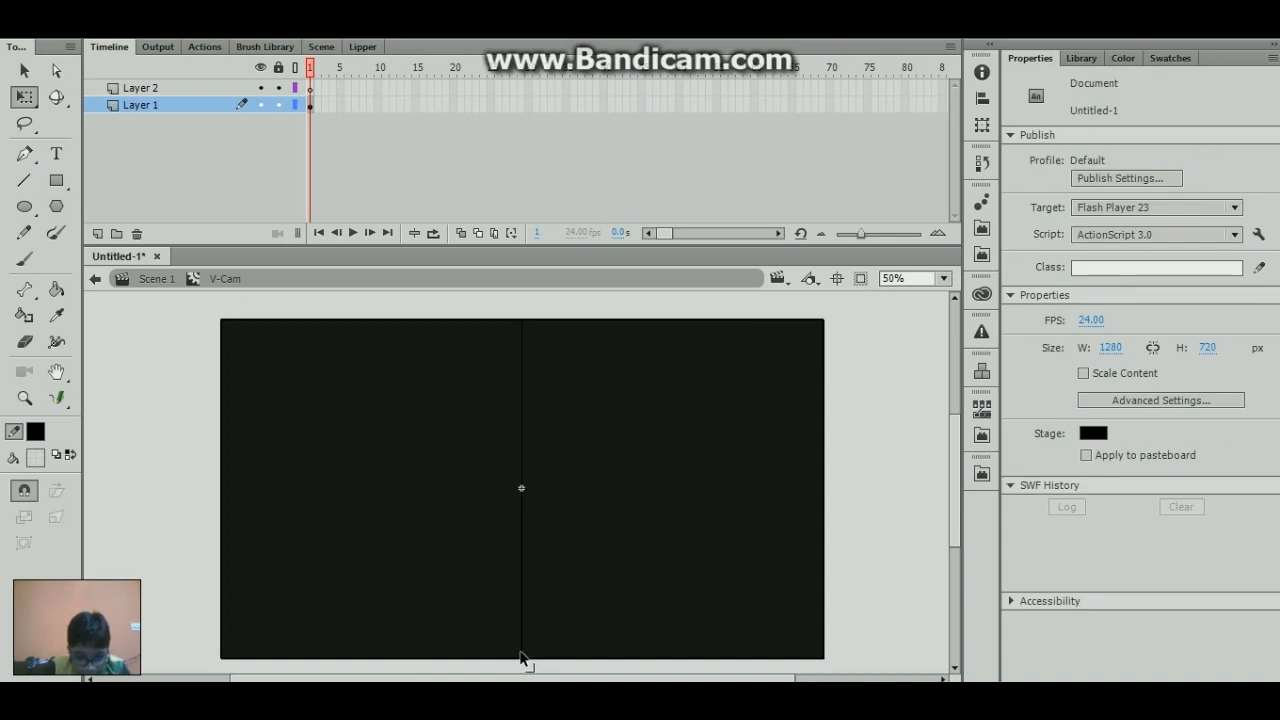
- Cut the trimmed vertical line from Layer 1 and paste it in place on Layer 2's first frame
{"action": "left_click", "coordinate": [521, 620]}
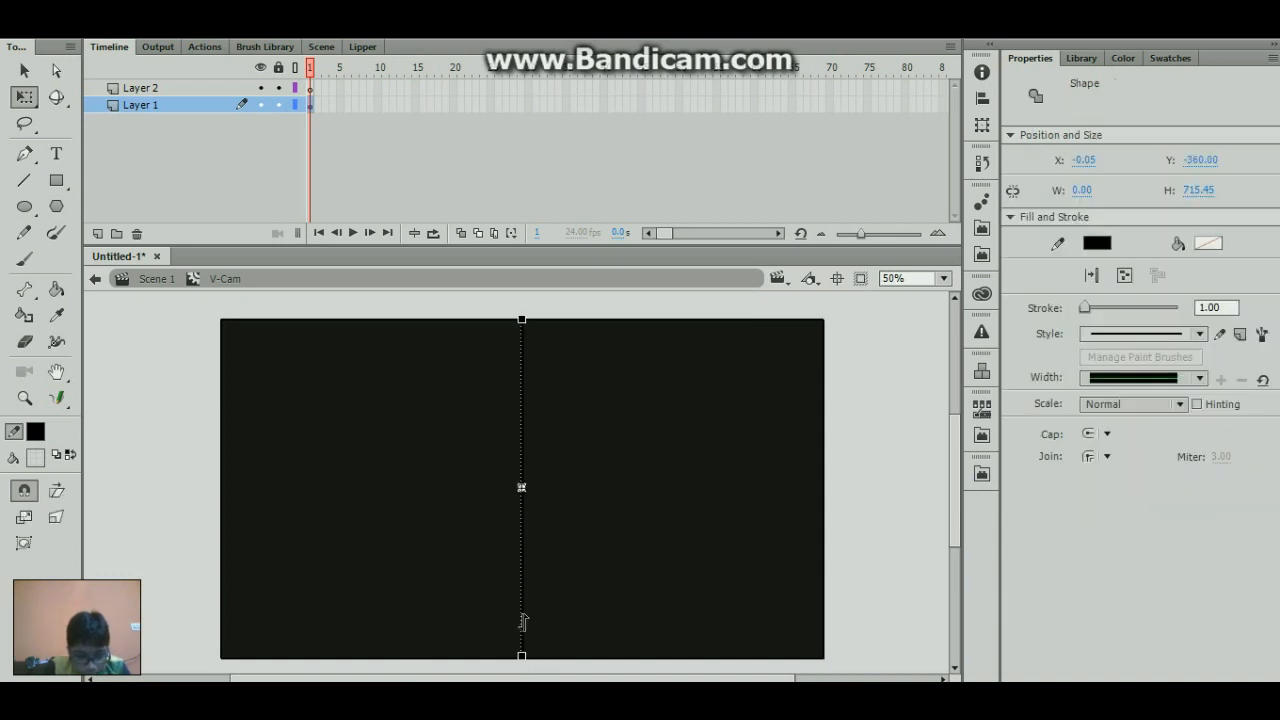
{"action": "left_click", "coordinate": [528, 632]}
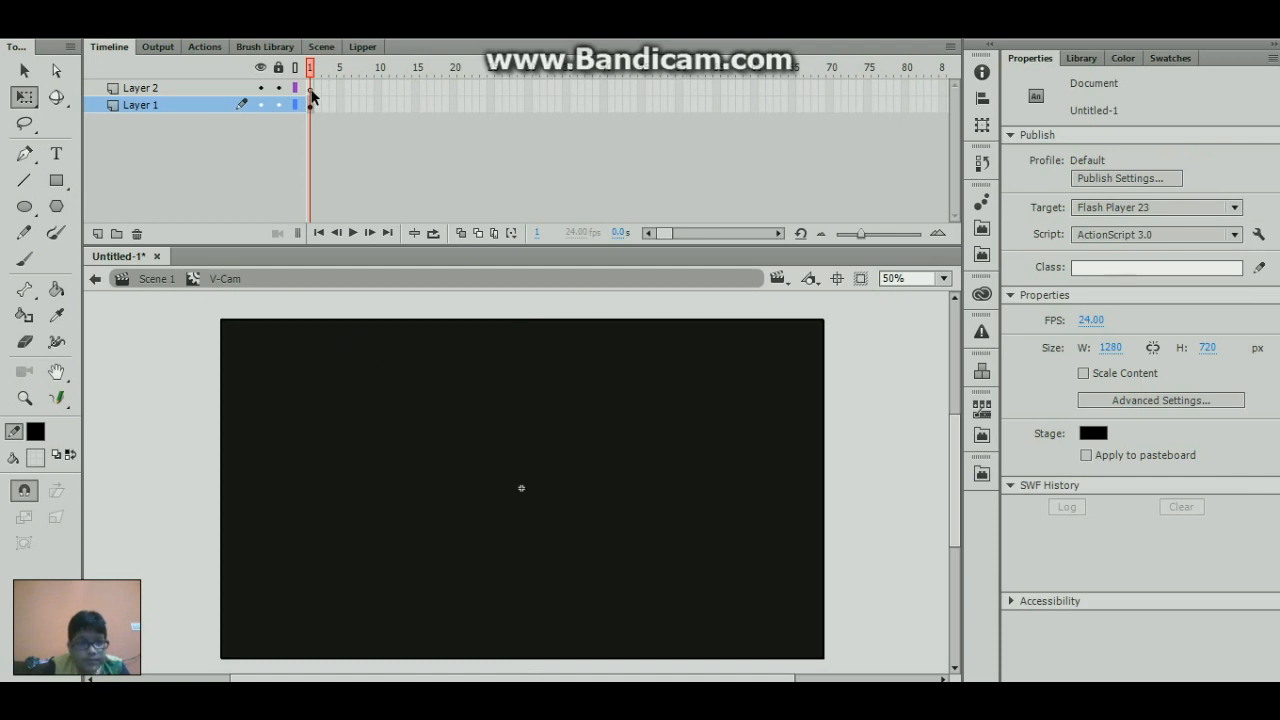
{"action": "left_click", "coordinate": [311, 89]}
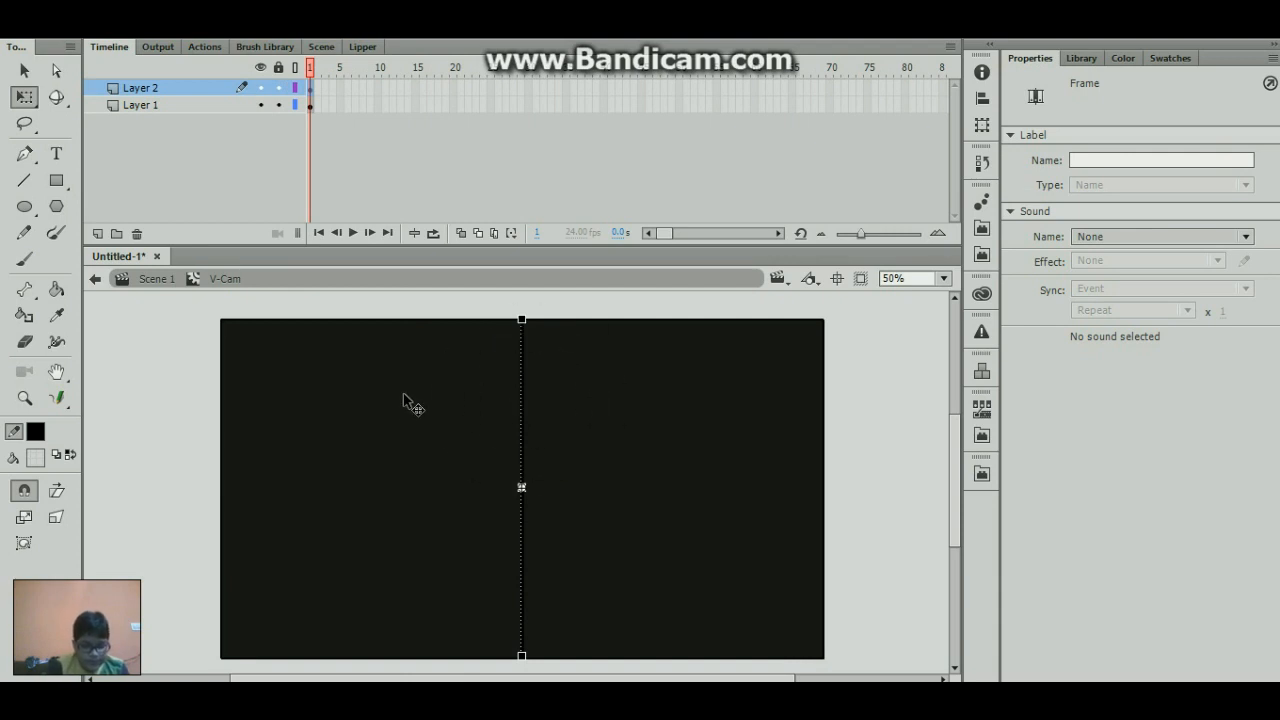
- Try a horizontal line across the vertical one near the symbol's centre, check its segments, and undo it
{"action": "key", "text": "n"}
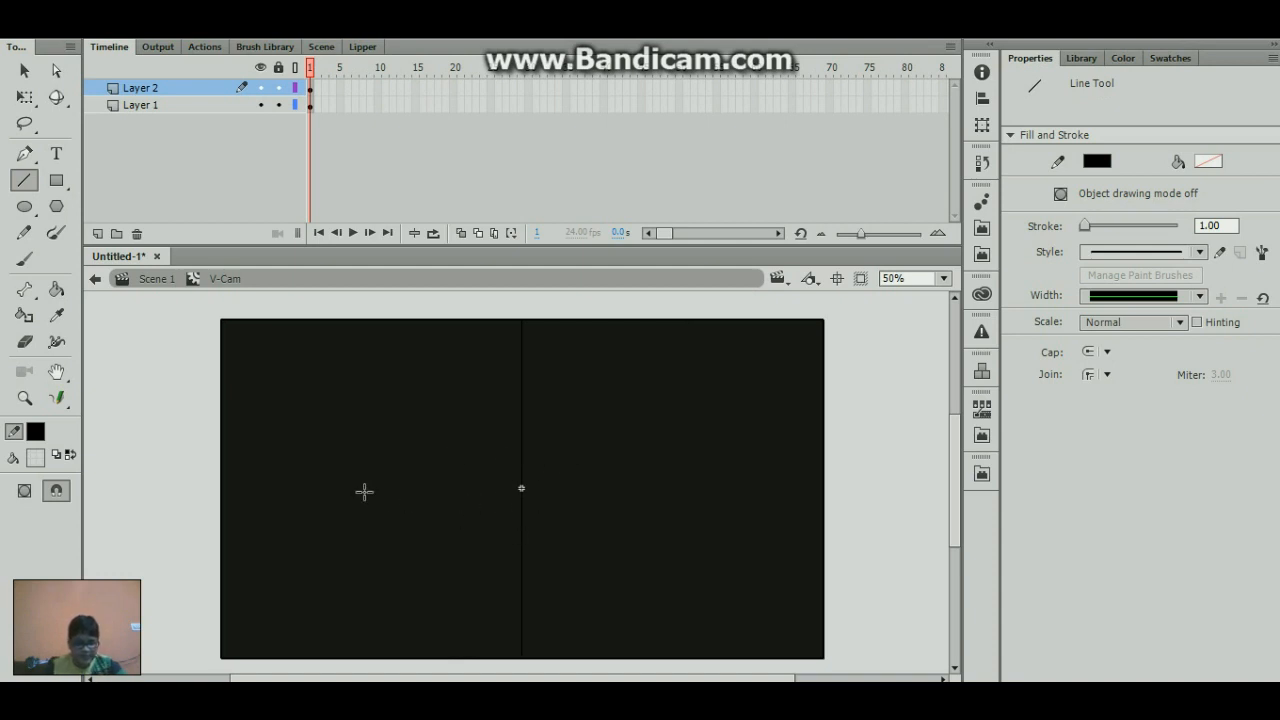
{"action": "mouse_move", "coordinate": [358, 487]}
{"action": "left_mouse_down"}
{"action": "mouse_move", "coordinate": [634, 491]}
{"action": "mouse_move", "coordinate": [660, 466]}
{"action": "mouse_move", "coordinate": [628, 429]}
{"action": "left_mouse_up"}
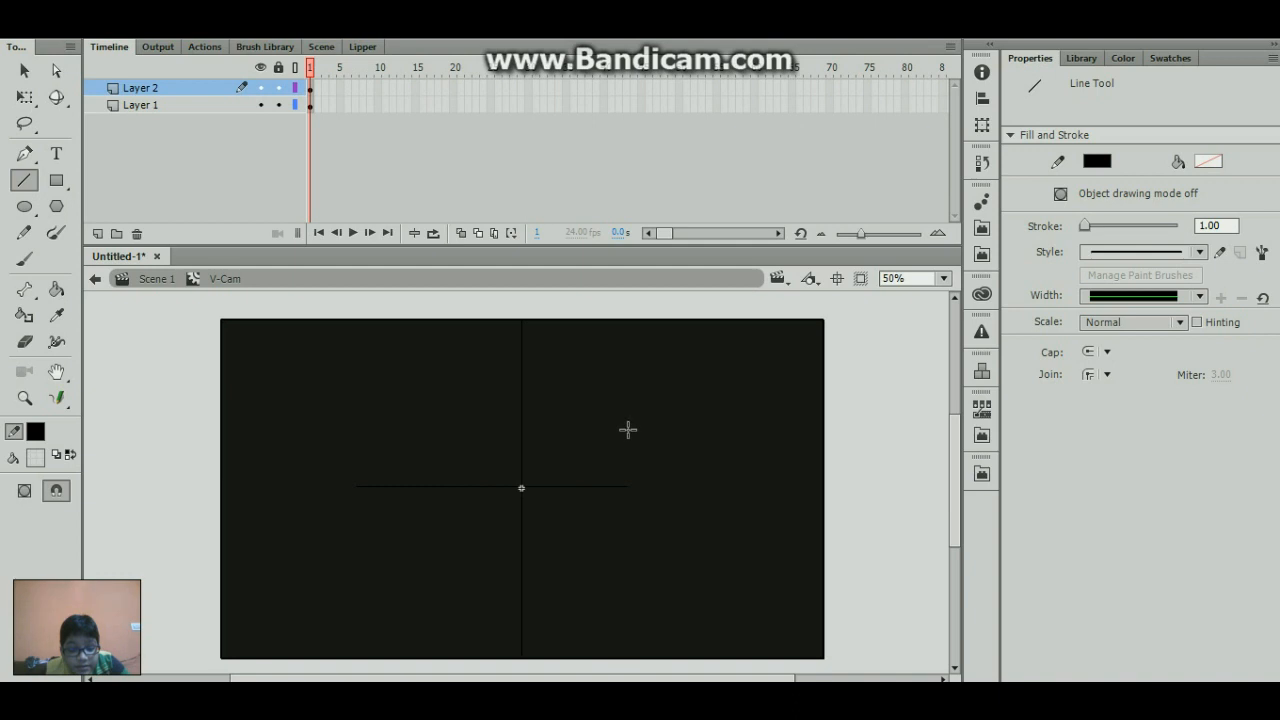
{"action": "left_click", "coordinate": [578, 487], "text": "ctrl"}
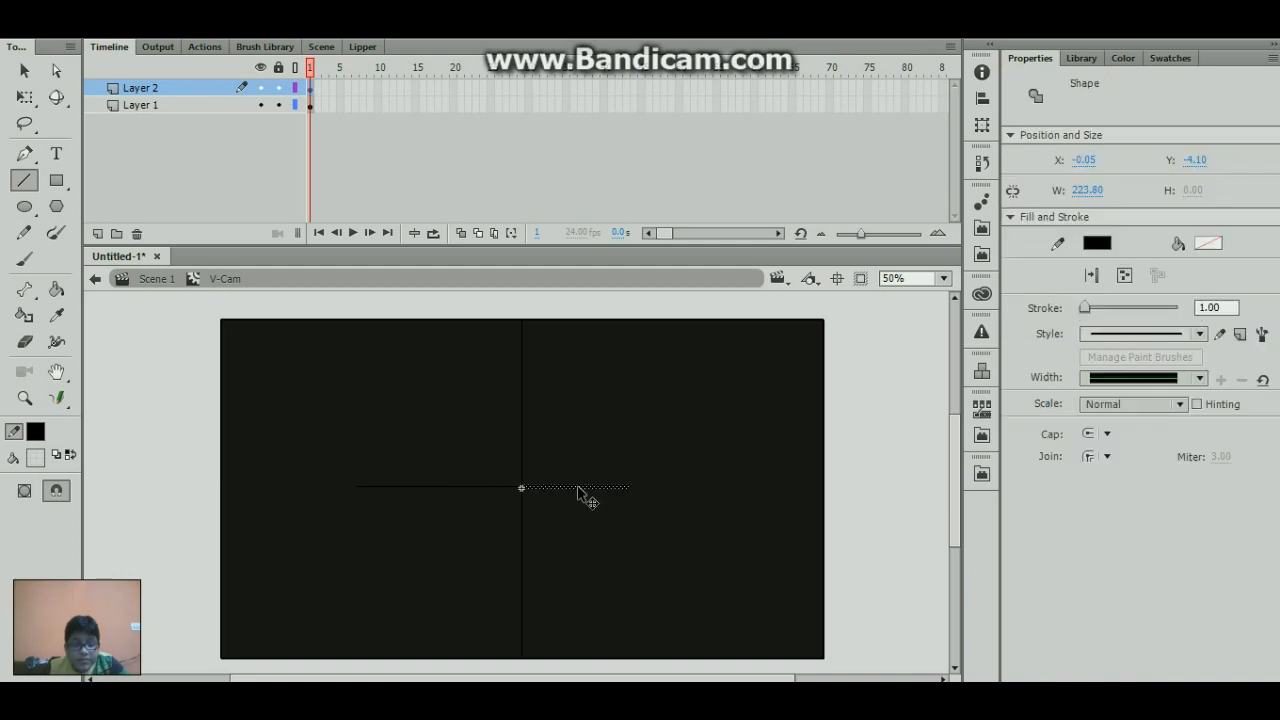
{"action": "left_click", "coordinate": [467, 485], "text": "ctrl"}
{"action": "key", "text": "ctrl+z"}
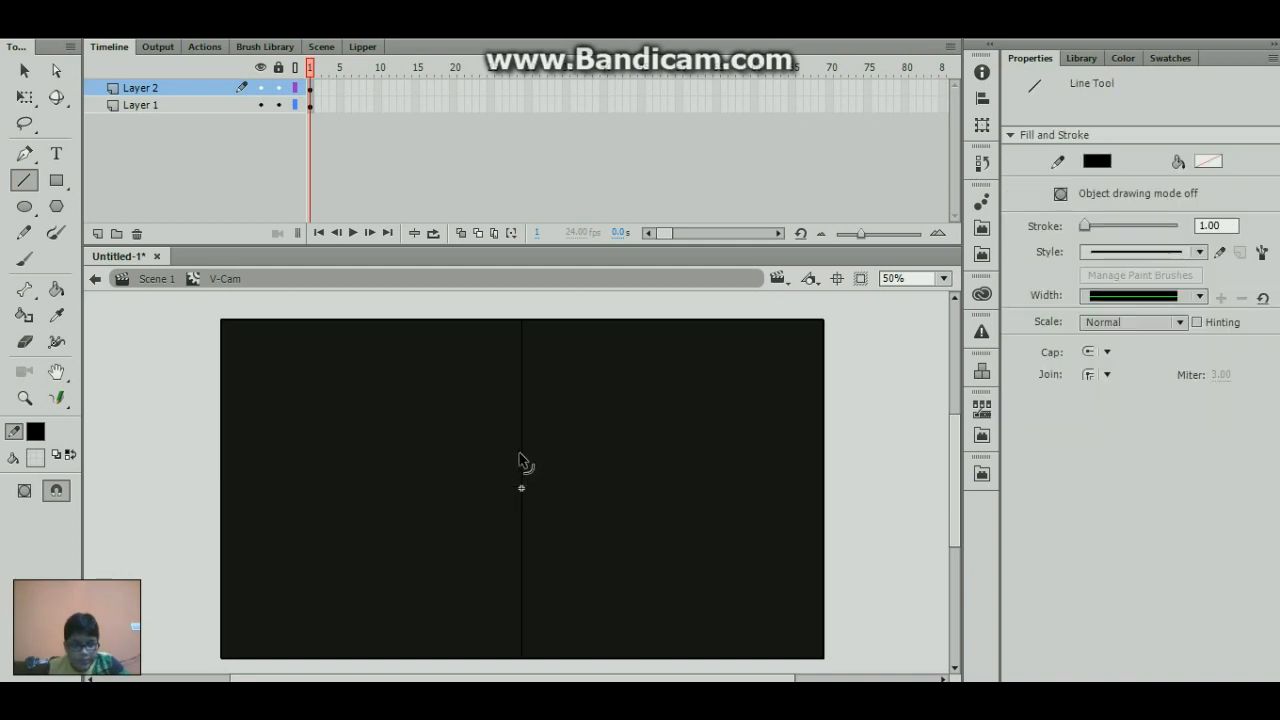
- Convert the vertical line into a drawing object and adjust both ends to the rectangle's edges, with its top at Y -359.50
{"action": "left_click", "coordinate": [524, 447], "text": "ctrl"}
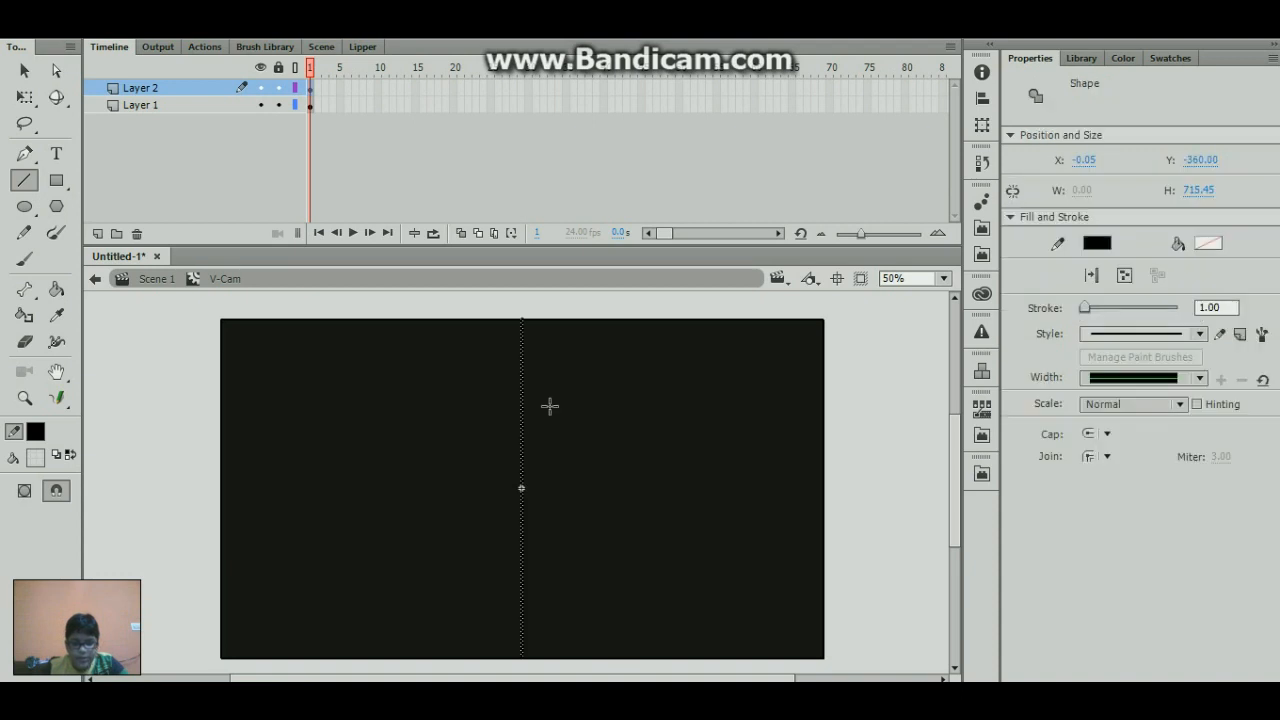
{"action": "left_click", "coordinate": [1124, 275]}
{"action": "key", "text": "q"}
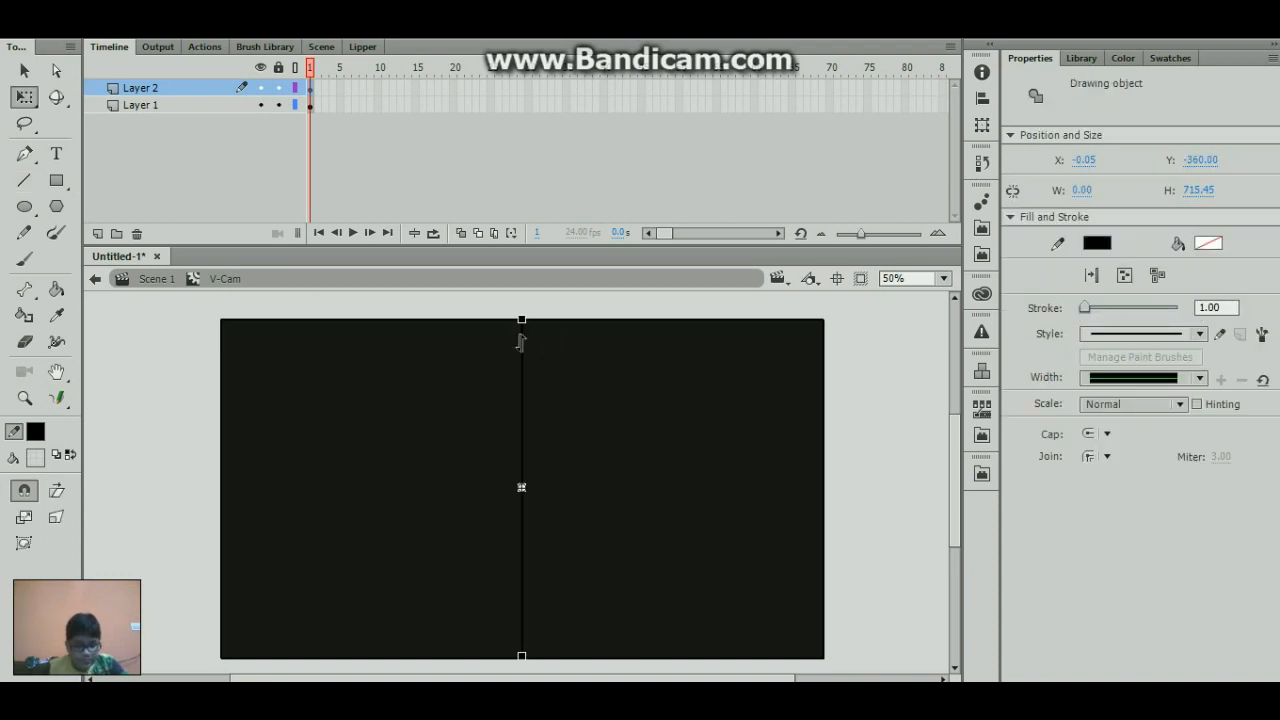
{"action": "left_click_drag", "start_coordinate": [521, 320], "coordinate": [521, 321]}
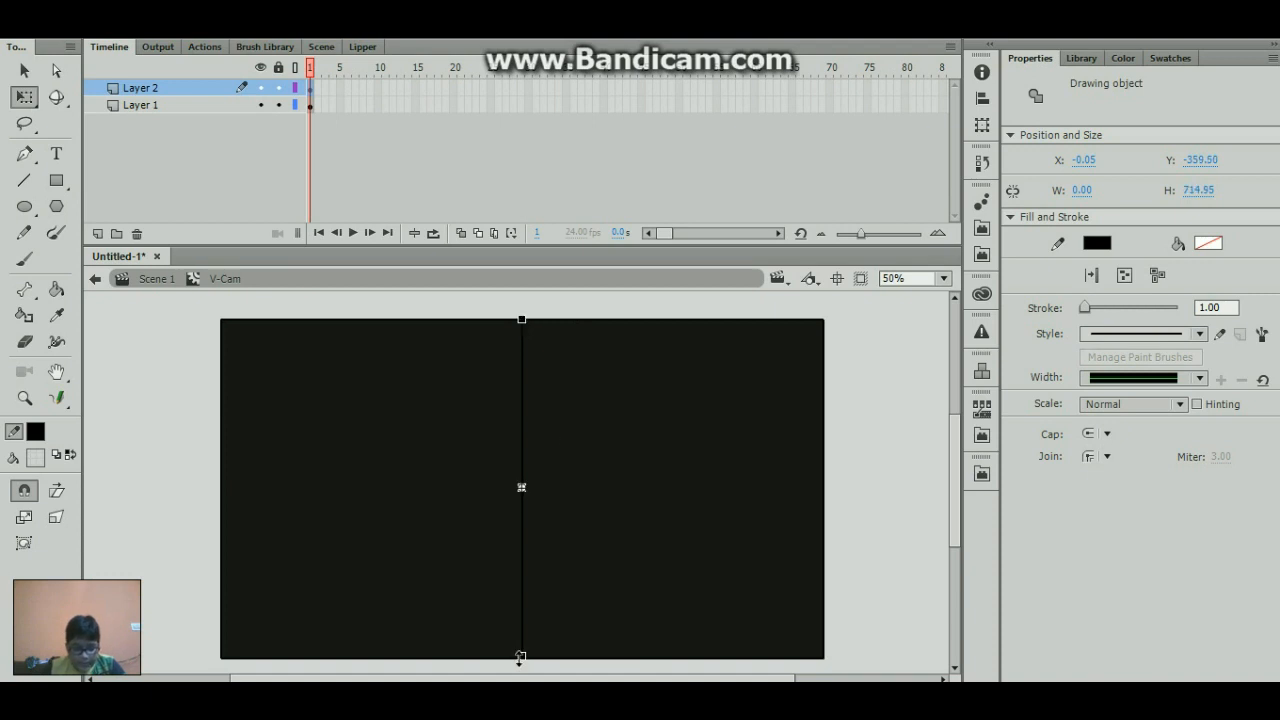
{"action": "left_click_drag", "start_coordinate": [520, 657], "coordinate": [521, 659]}
- Try a shorter horizontal line through the centre with object drawing mode off, and undo it
{"action": "key", "text": "n"}
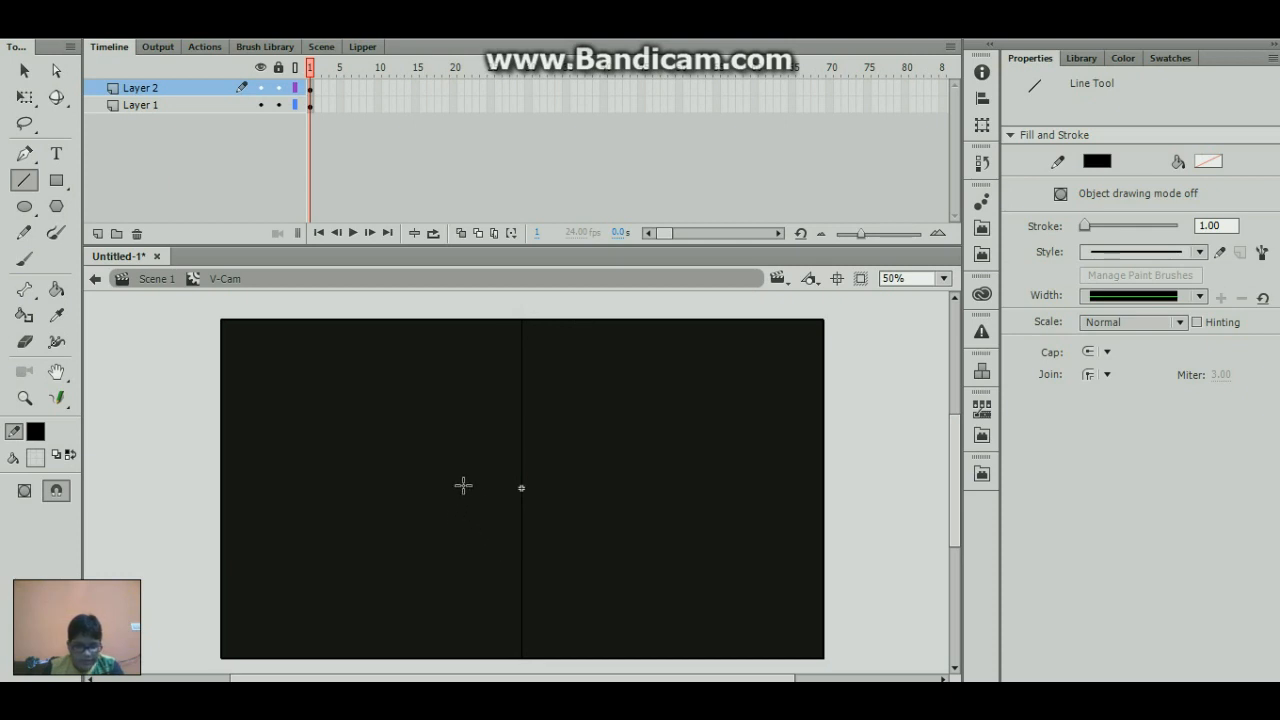
{"action": "left_click_drag", "start_coordinate": [463, 485], "coordinate": [580, 487]}
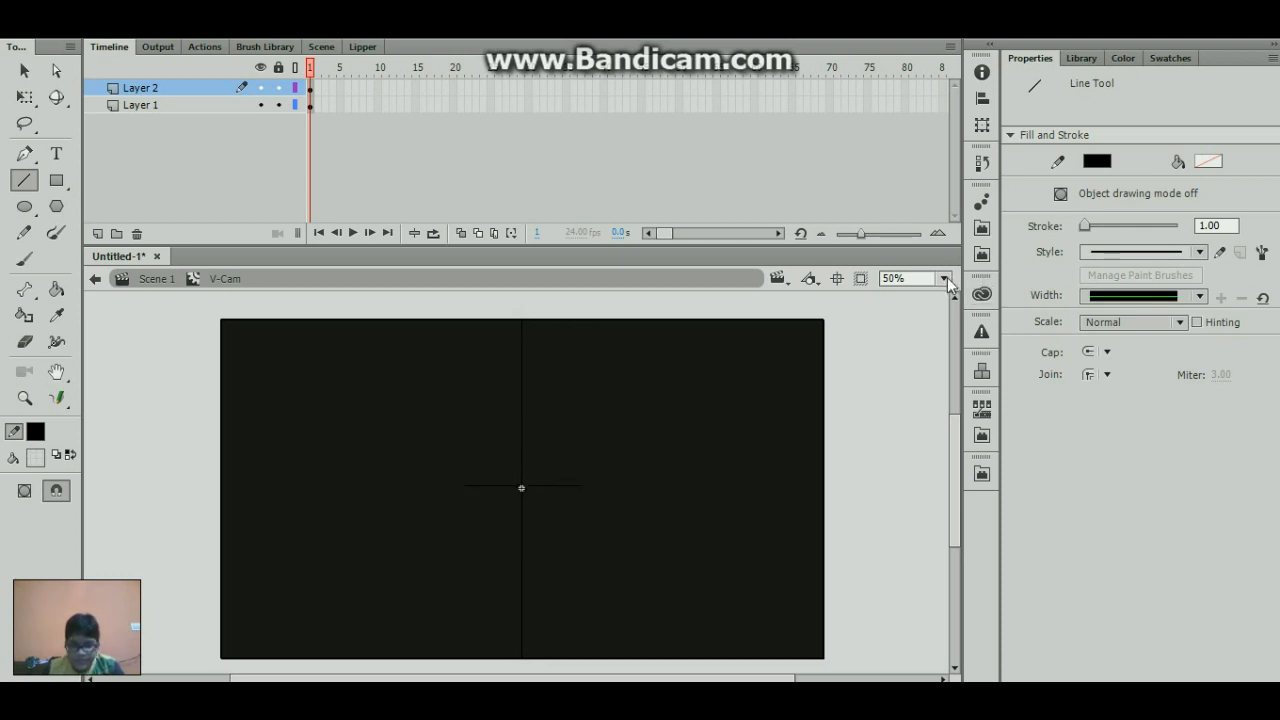
{"action": "key", "text": "ctrl+z"}
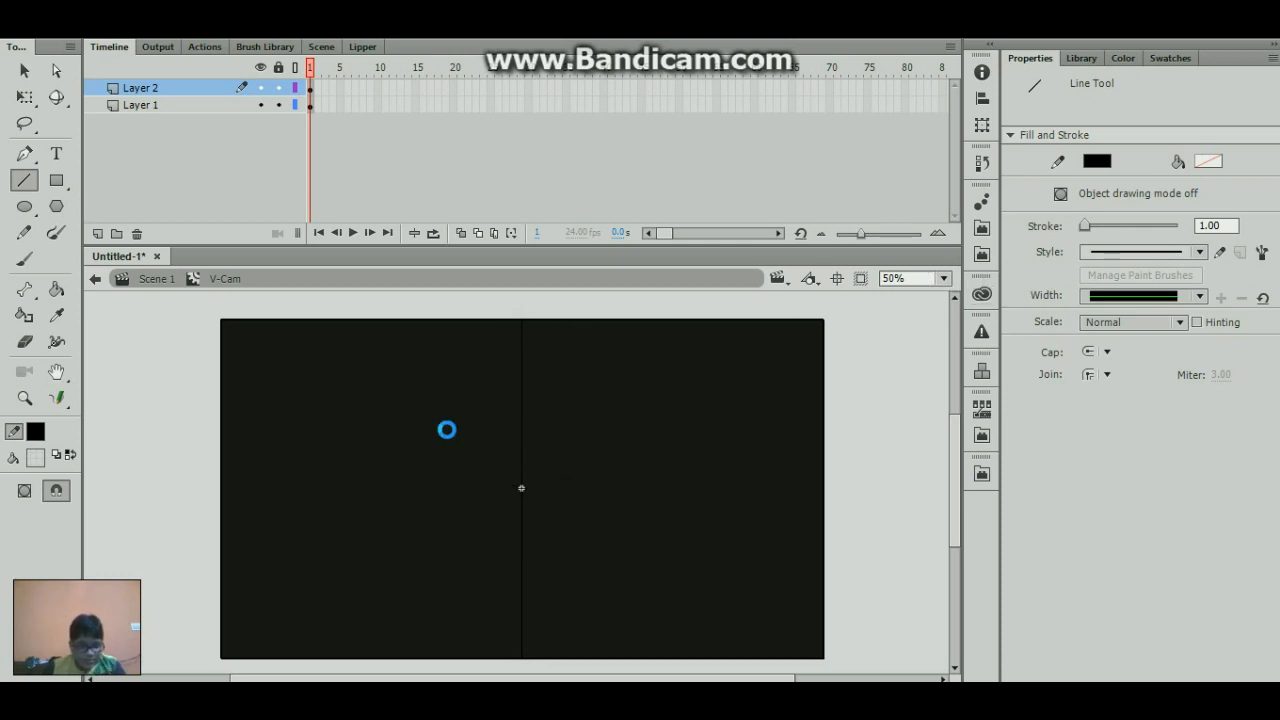
- Turn on object drawing mode and draw a horizontal line about 264 px wide across the symbol's centre
{"action": "left_click", "coordinate": [24, 490]}
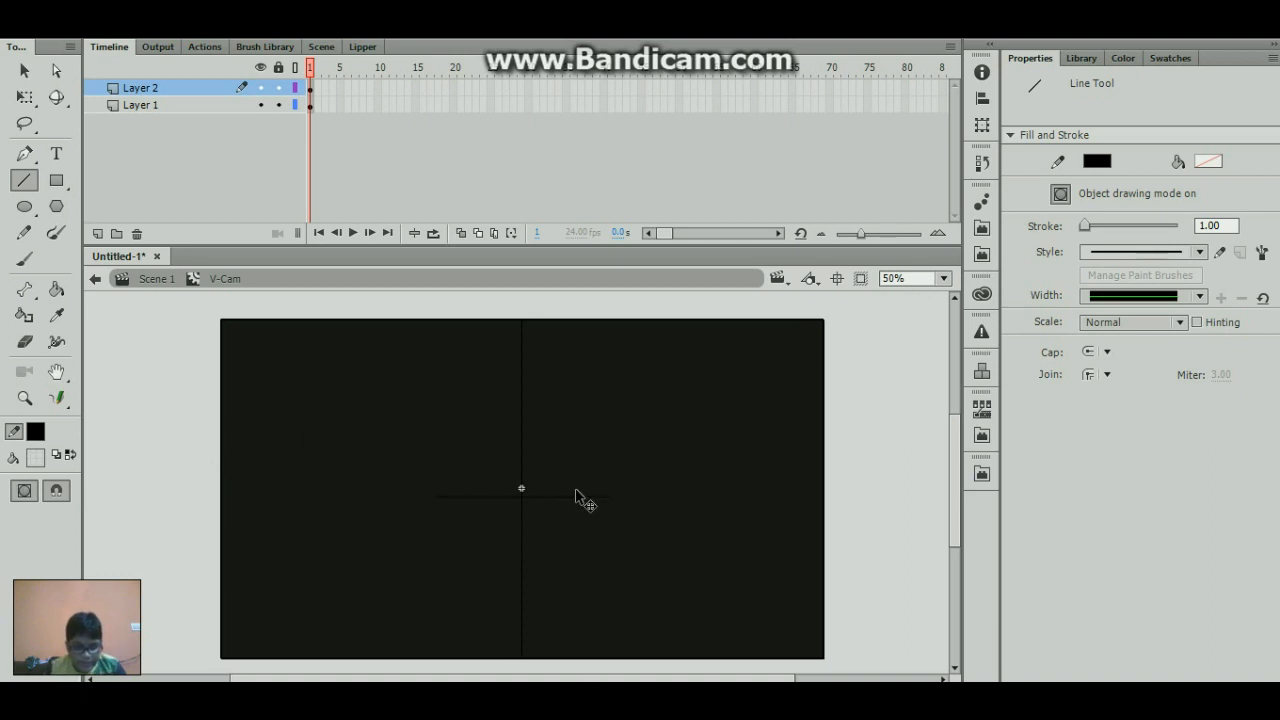
{"action": "left_click_drag", "start_coordinate": [463, 488], "coordinate": [585, 487]}
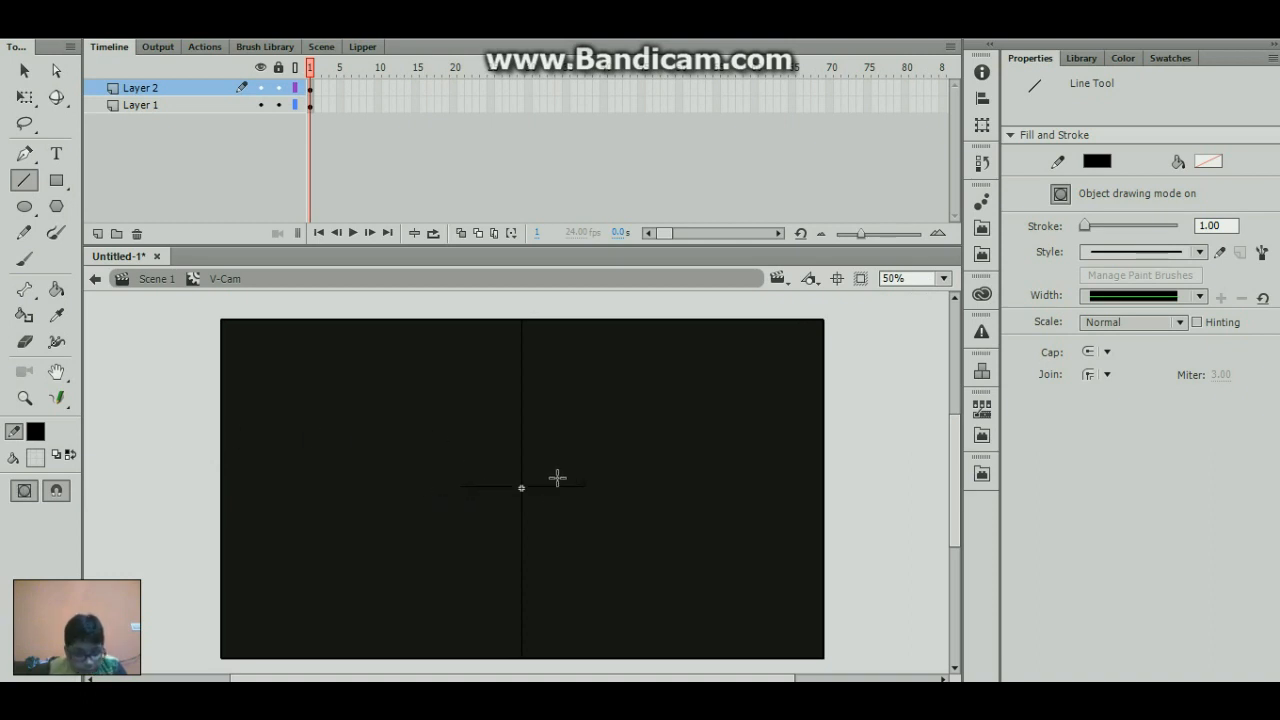
- Move the short horizontal line onto the symbol's centre point at X -132.00, Y -0.05
{"action": "key", "text": "q"}
{"action": "left_click", "coordinate": [549, 487]}
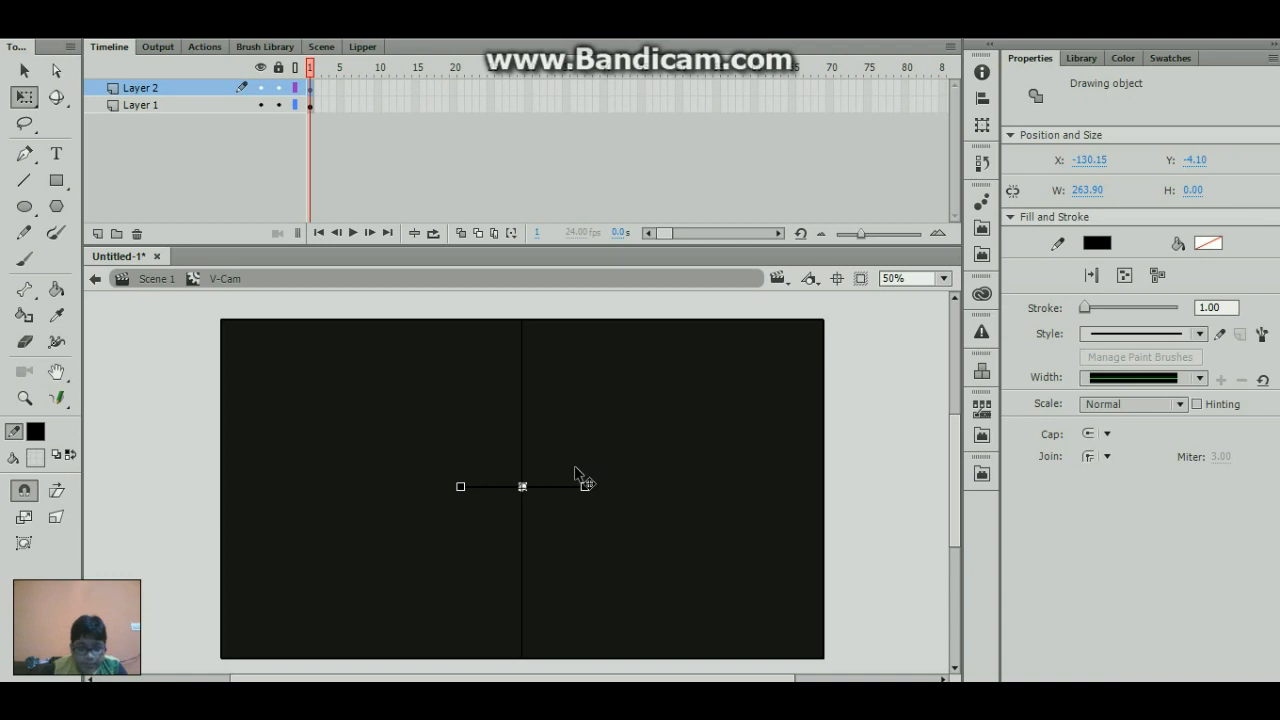
{"action": "key", "text": "Down"}
{"action": "key", "text": "Down"}
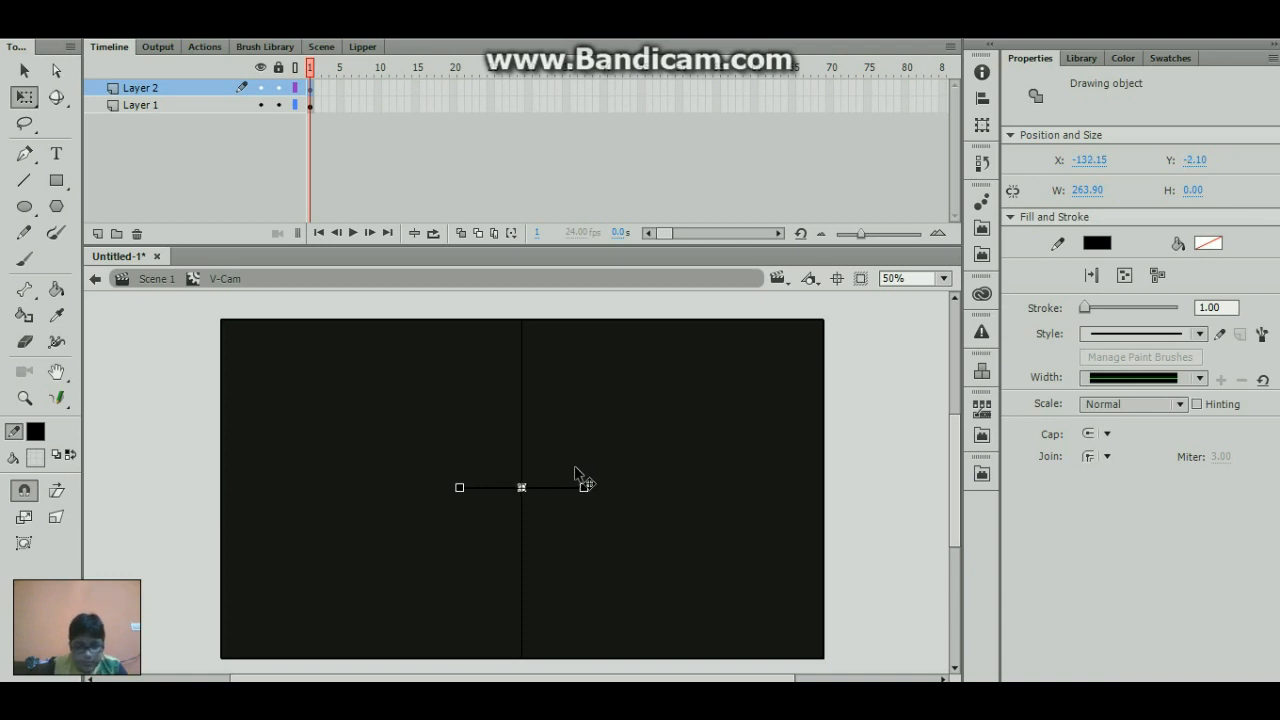
{"action": "left_click", "coordinate": [924, 279]}
{"action": "type", "text": "20000"}
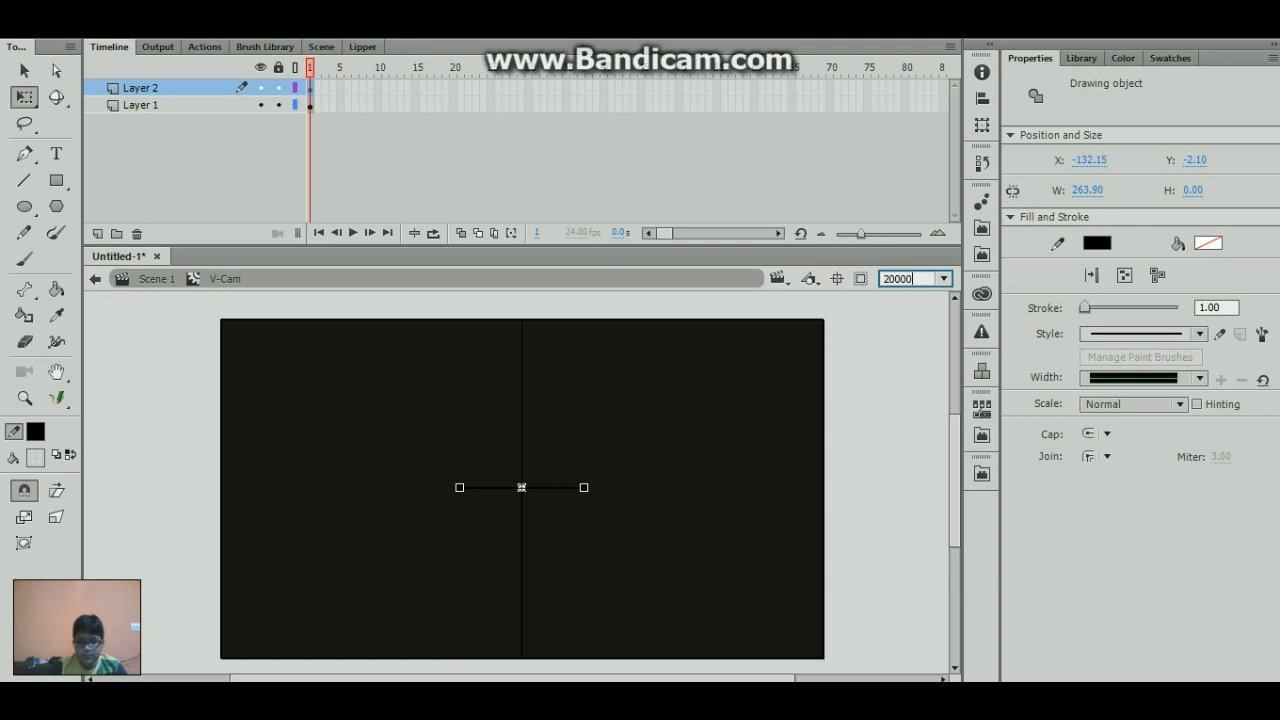
{"action": "key", "text": "Return"}
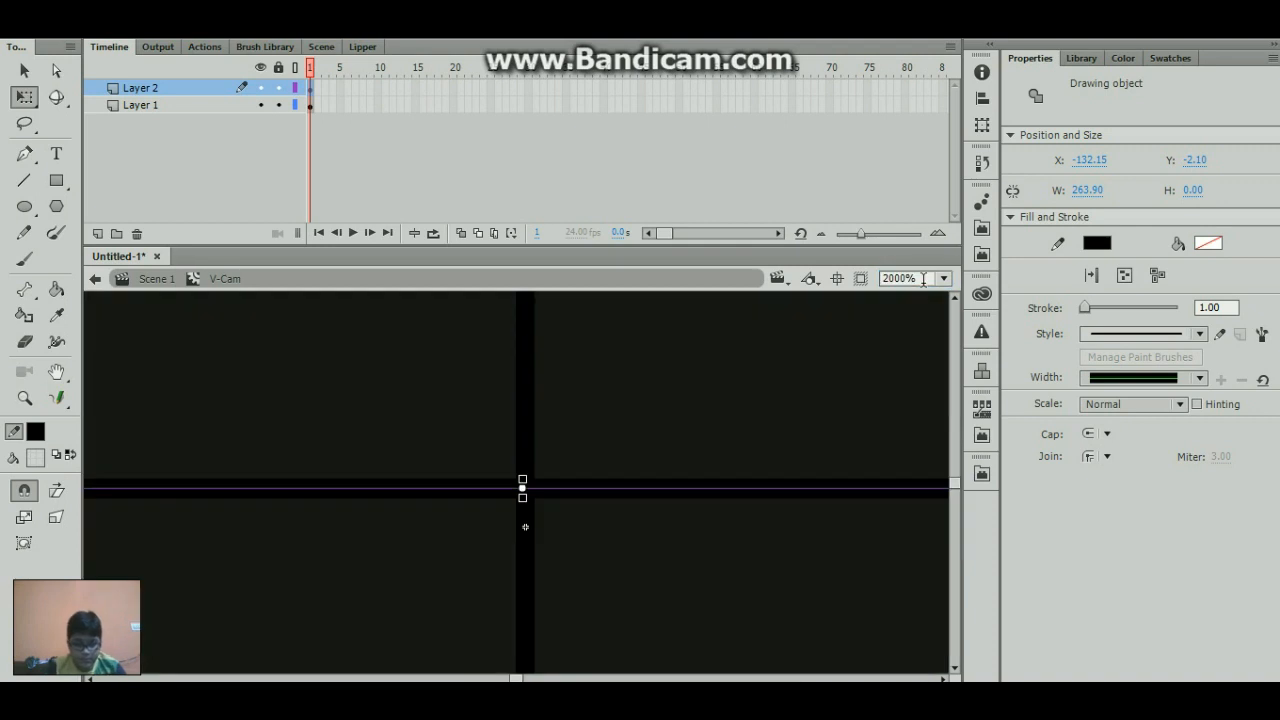
{"action": "key", "text": "Down"}
{"action": "key", "text": "Down"}
{"action": "key", "text": "Down"}
{"action": "key", "text": "Down"}
{"action": "key", "text": "Down"}
{"action": "key", "text": "Down"}
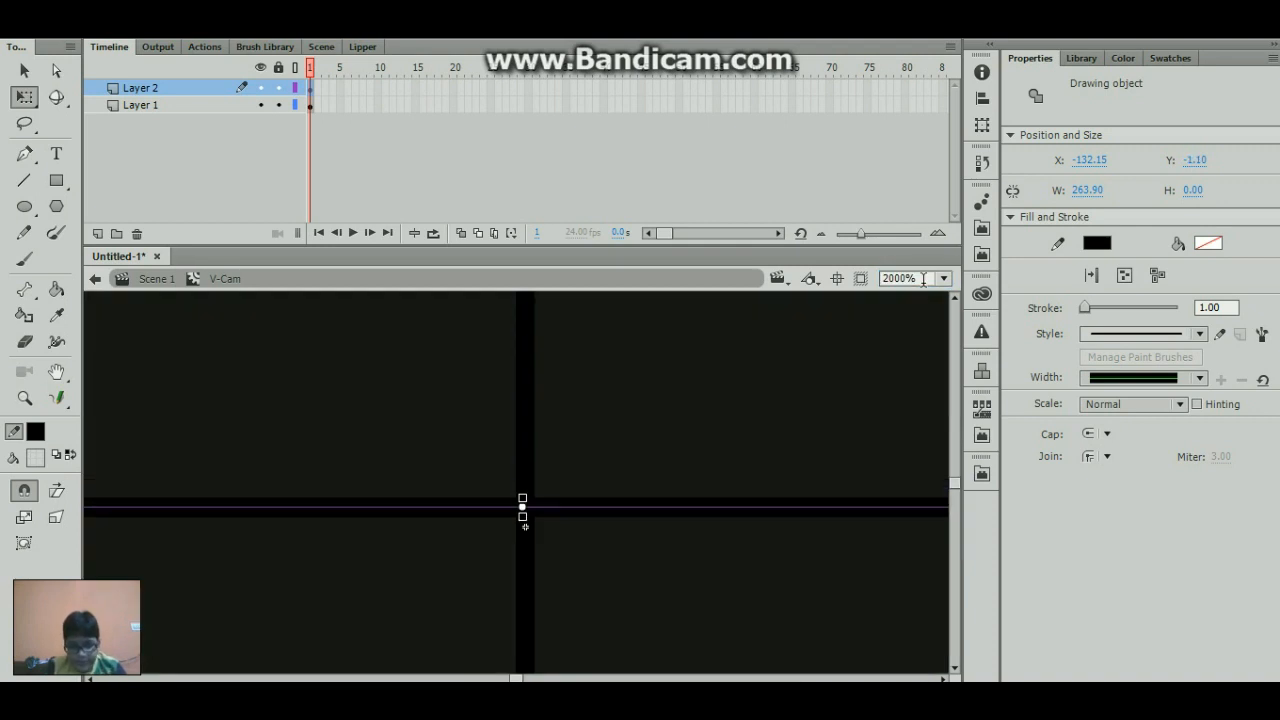
{"action": "key", "text": "Down"}
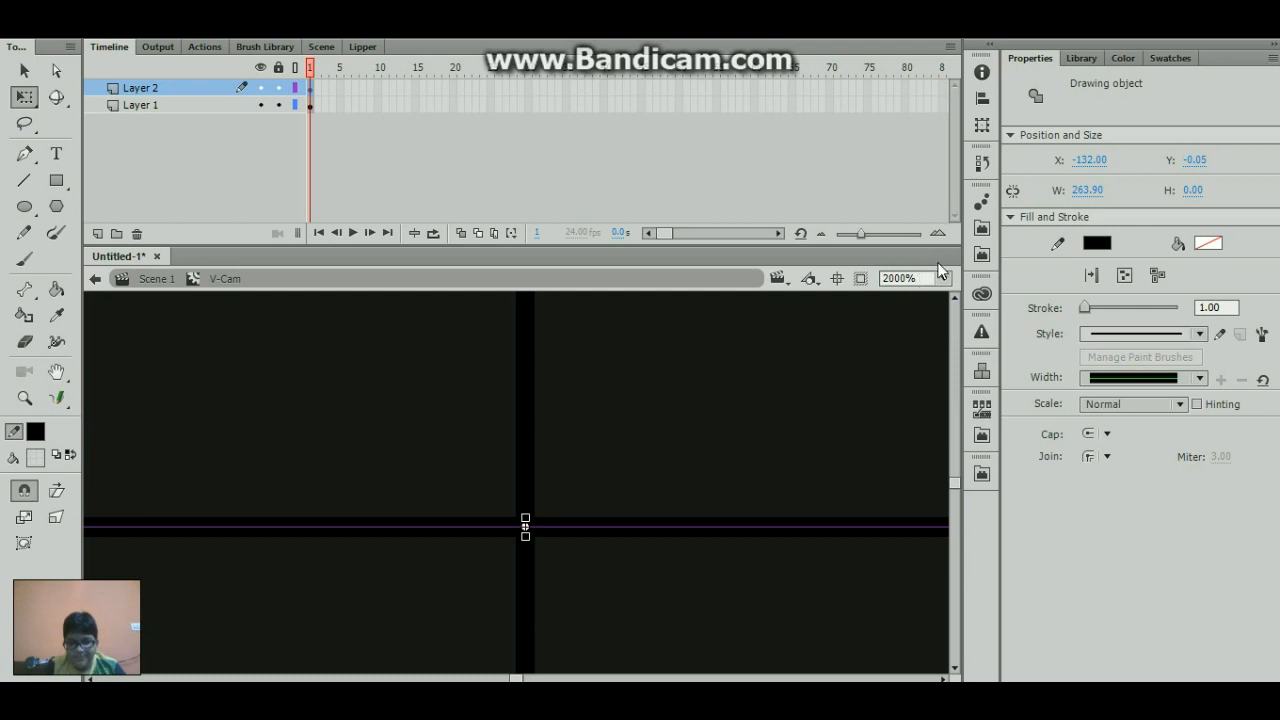
- Extend both ends of the horizontal line to the rectangle's side edges, making it about 1275 px wide
{"action": "left_click", "coordinate": [943, 278]}
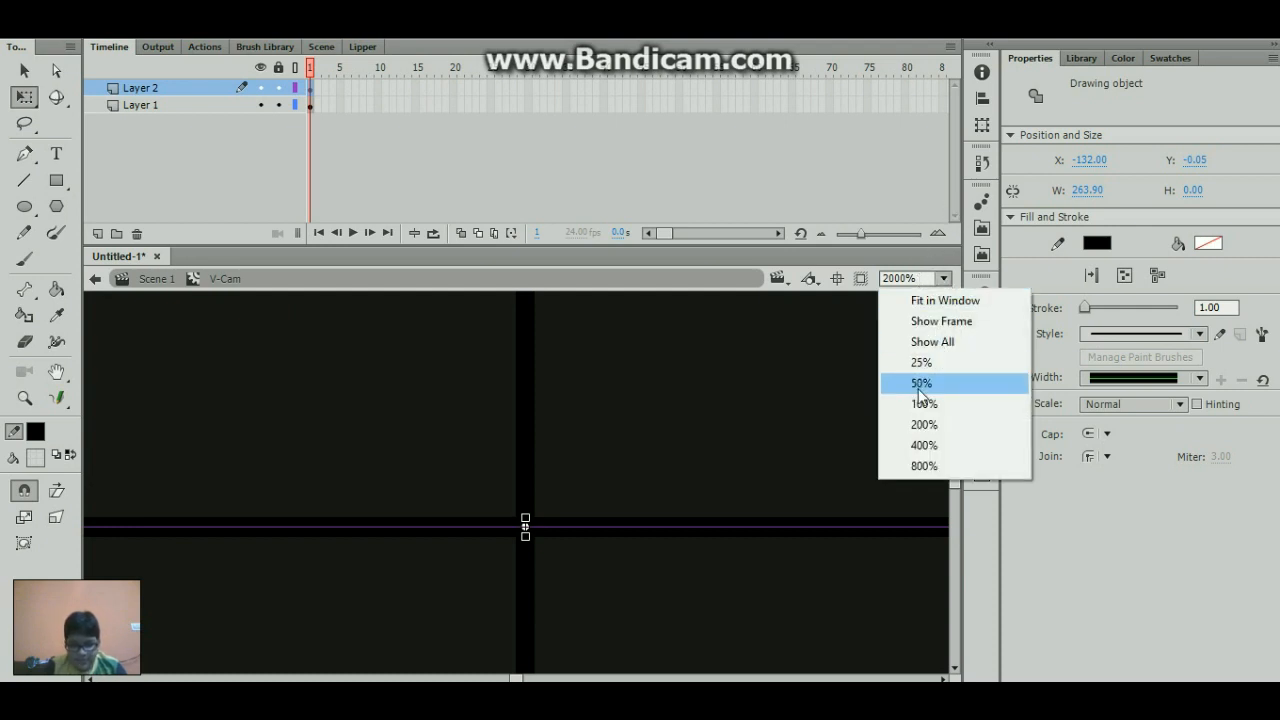
{"action": "left_click", "coordinate": [920, 385]}
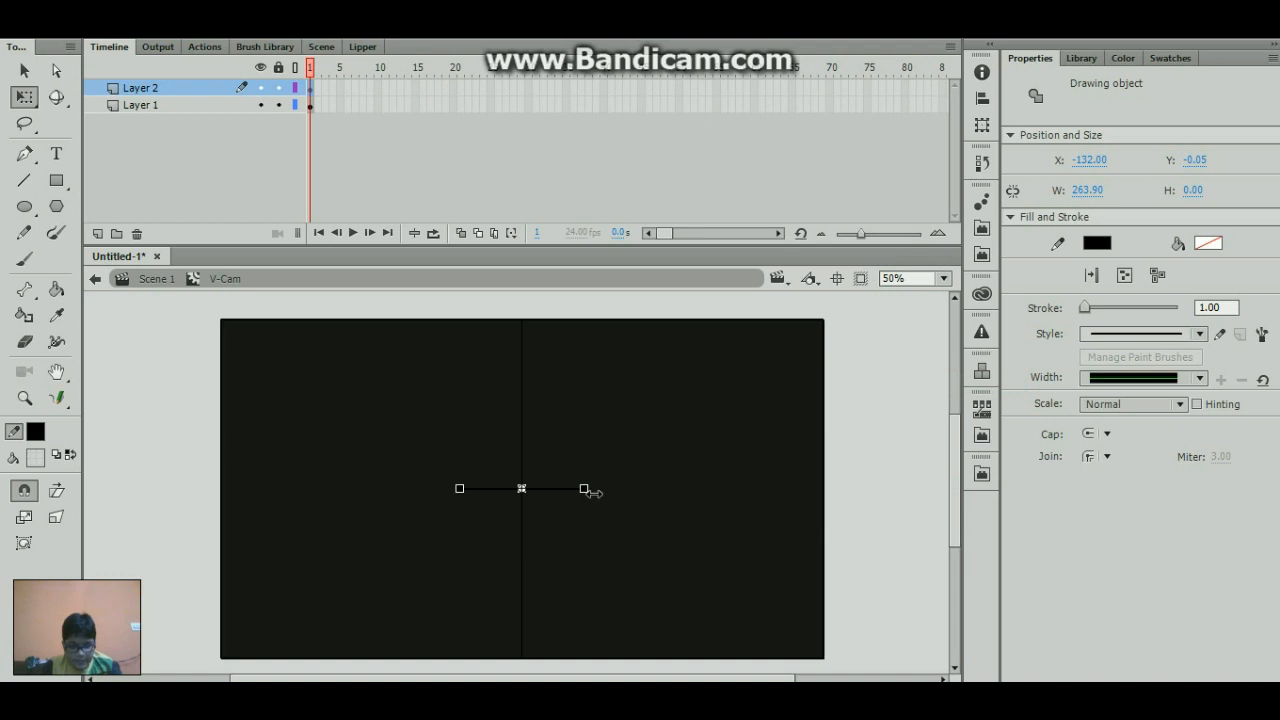
{"action": "left_click_drag", "start_coordinate": [590, 491], "coordinate": [838, 486]}
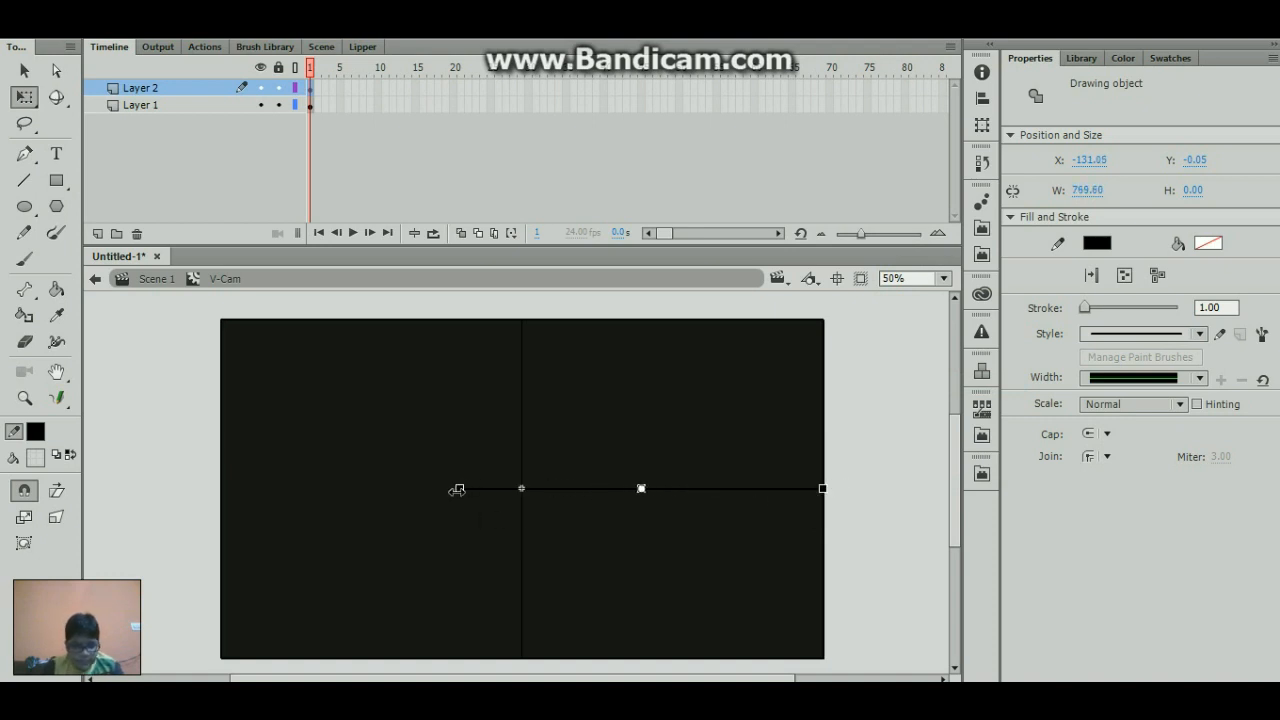
{"action": "left_click_drag", "start_coordinate": [457, 489], "coordinate": [226, 436]}
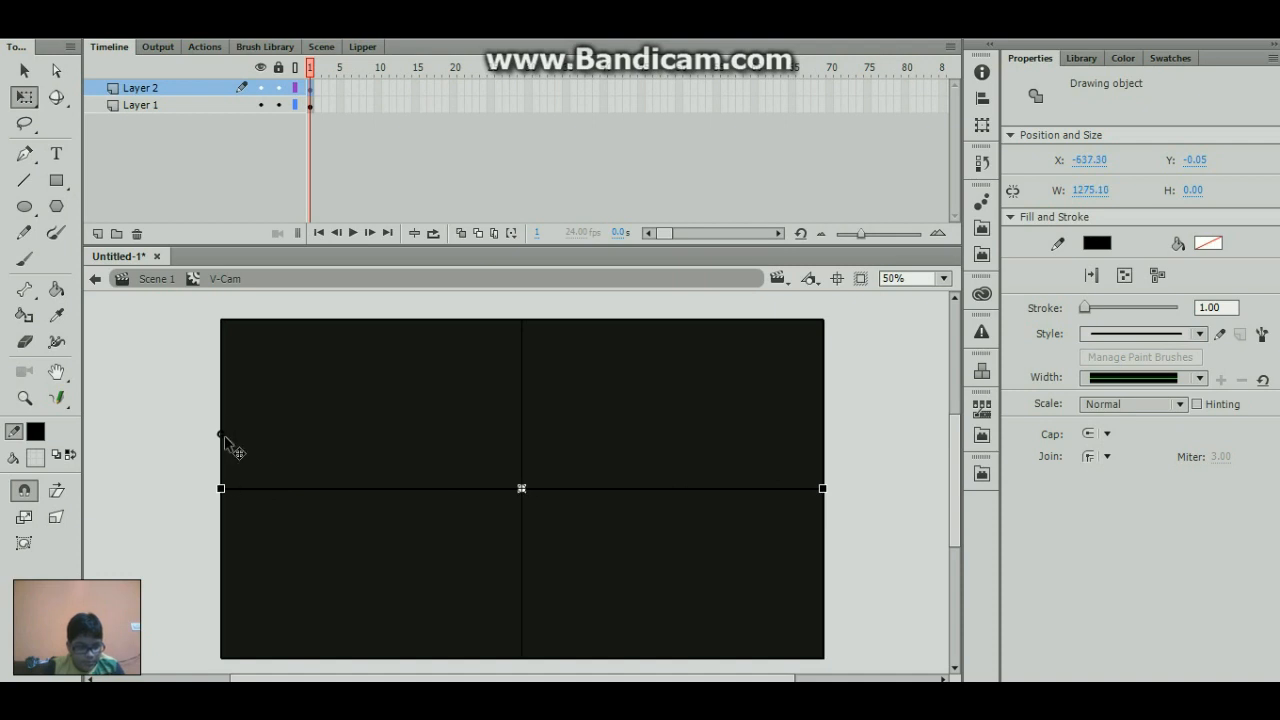
{"action": "left_click", "coordinate": [881, 393]}
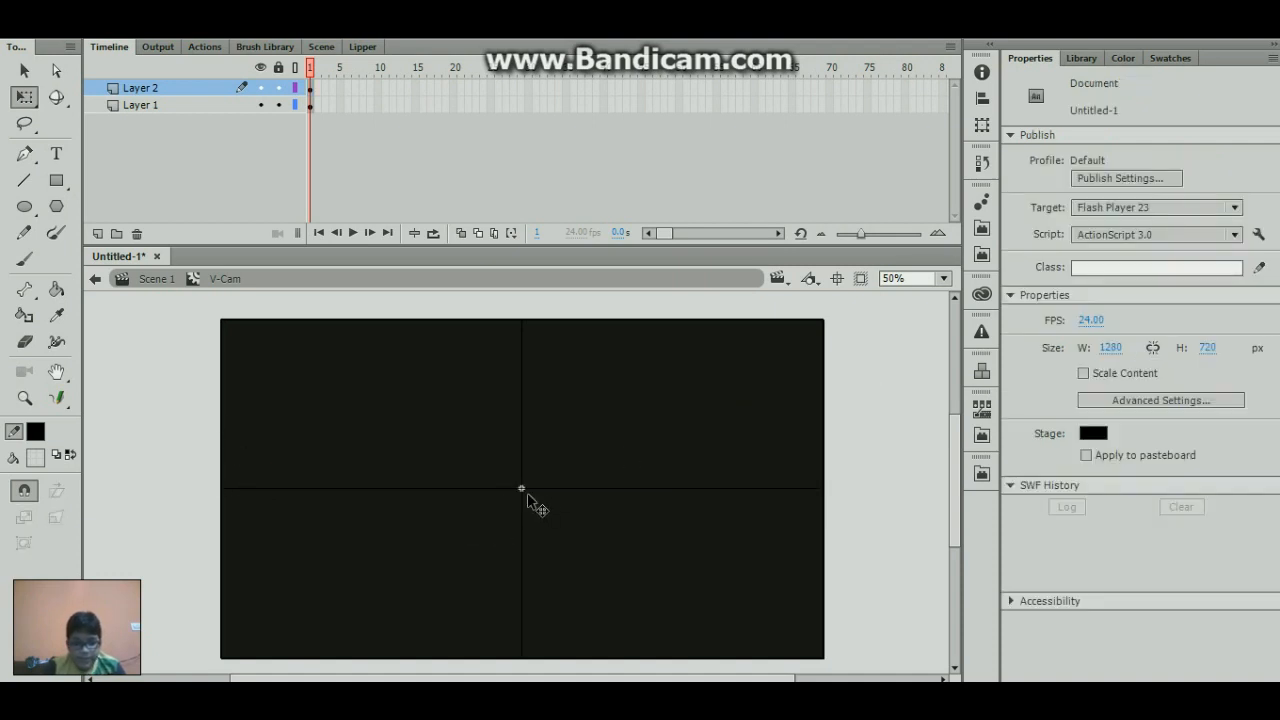
- Duplicate the central horizontal line in place and move one copy up to Y -180.05
{"action": "left_click", "coordinate": [540, 488]}
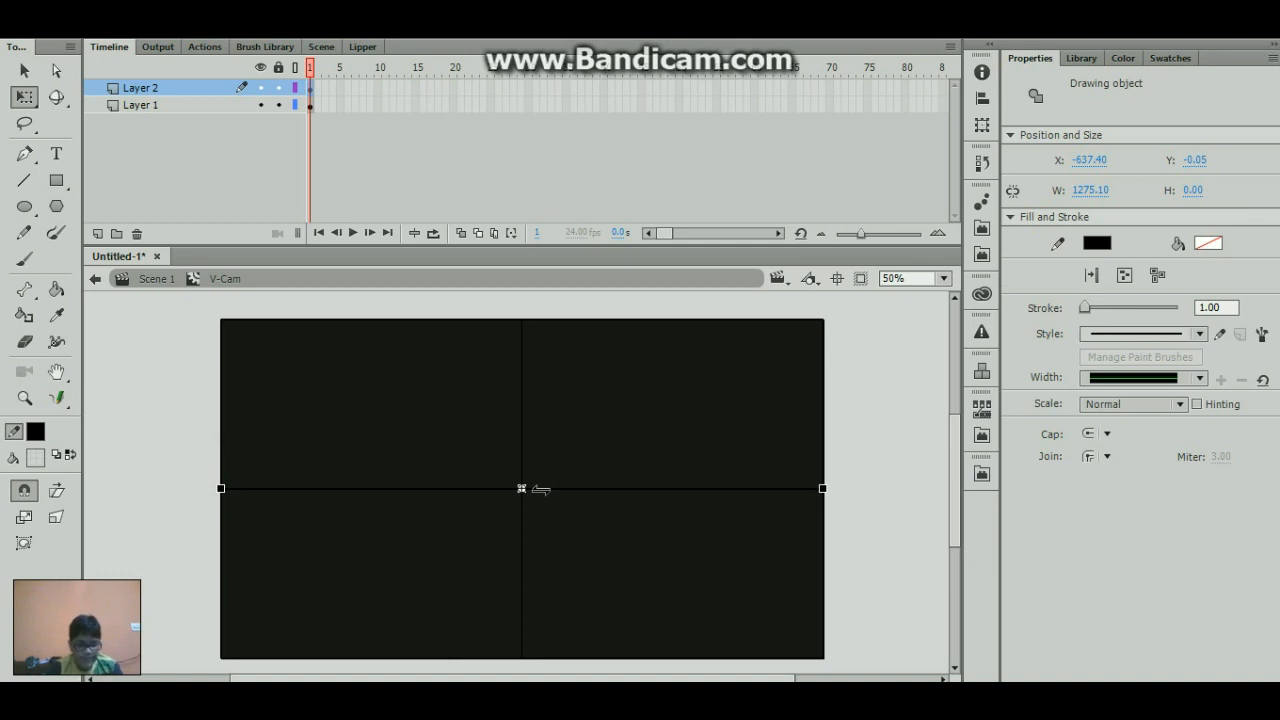
{"action": "key", "text": "shift+Up"}
{"action": "key", "text": "shift+Up"}
{"action": "key", "text": "shift+Up"}
{"action": "key", "text": "shift+Up"}
{"action": "key", "text": "shift+Up"}
{"action": "key", "text": "shift+Up"}
{"action": "key", "text": "shift+Up"}
{"action": "key", "text": "shift+Up"}
{"action": "key", "text": "shift+Up"}
{"action": "key", "text": "shift+Up"}
{"action": "key", "text": "shift+Up"}
{"action": "key", "text": "shift+Up"}
{"action": "key", "text": "shift+Up"}
{"action": "key", "text": "shift+Up"}
{"action": "key", "text": "shift+Up"}
{"action": "key", "text": "shift+Up"}
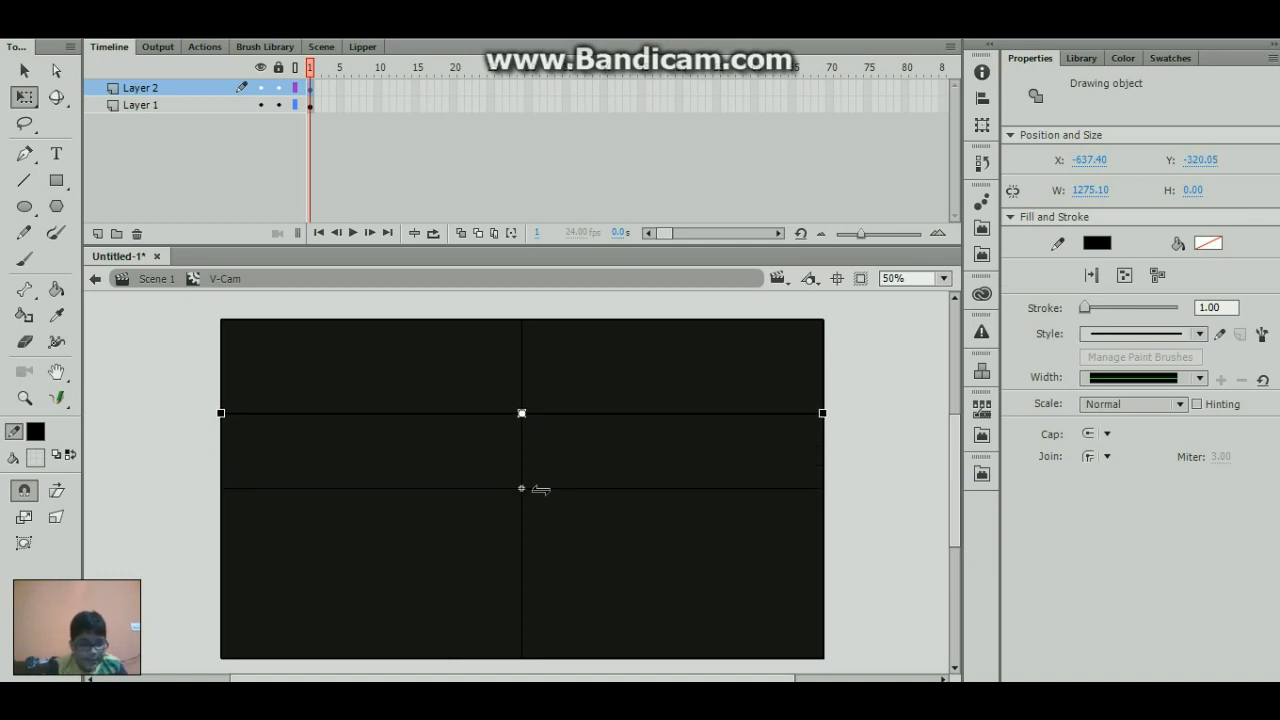
{"action": "key", "text": "shift+Up"}
{"action": "key", "text": "shift+Up"}
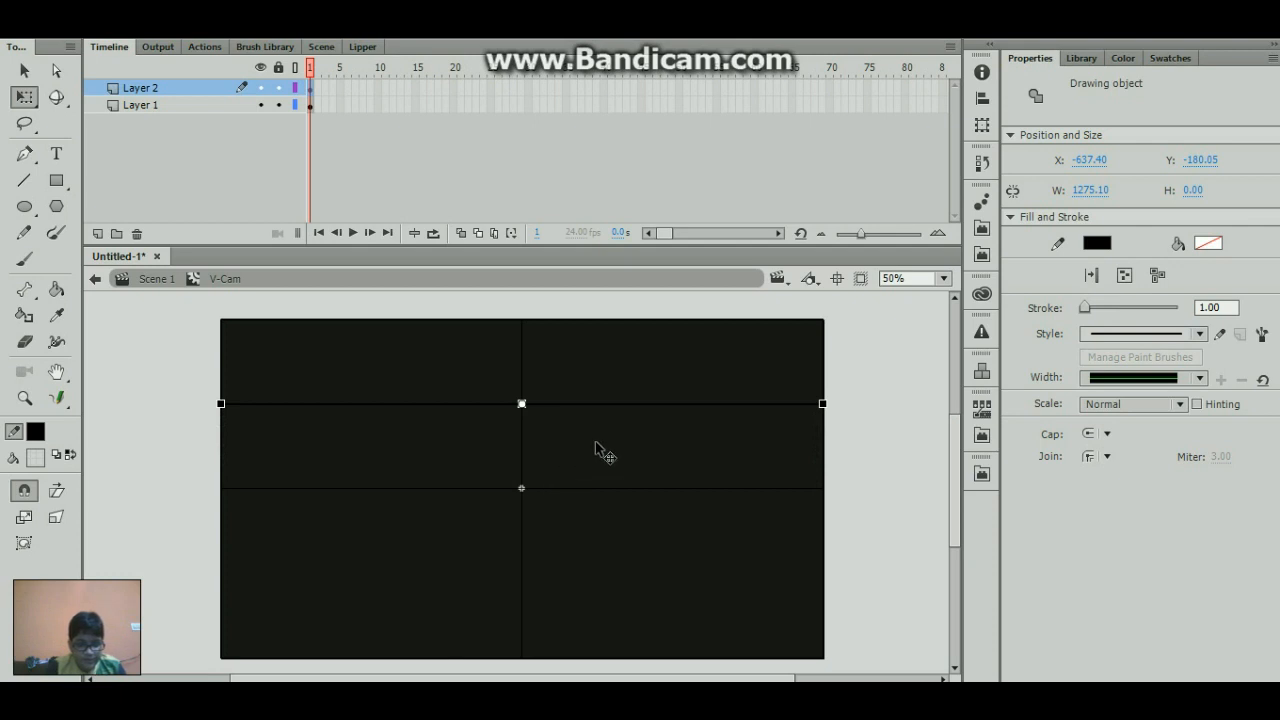
- Place another copy of the horizontal line about 160 px below the centre and delete the central horizontal line
{"action": "key", "text": "ctrl+shift+v"}
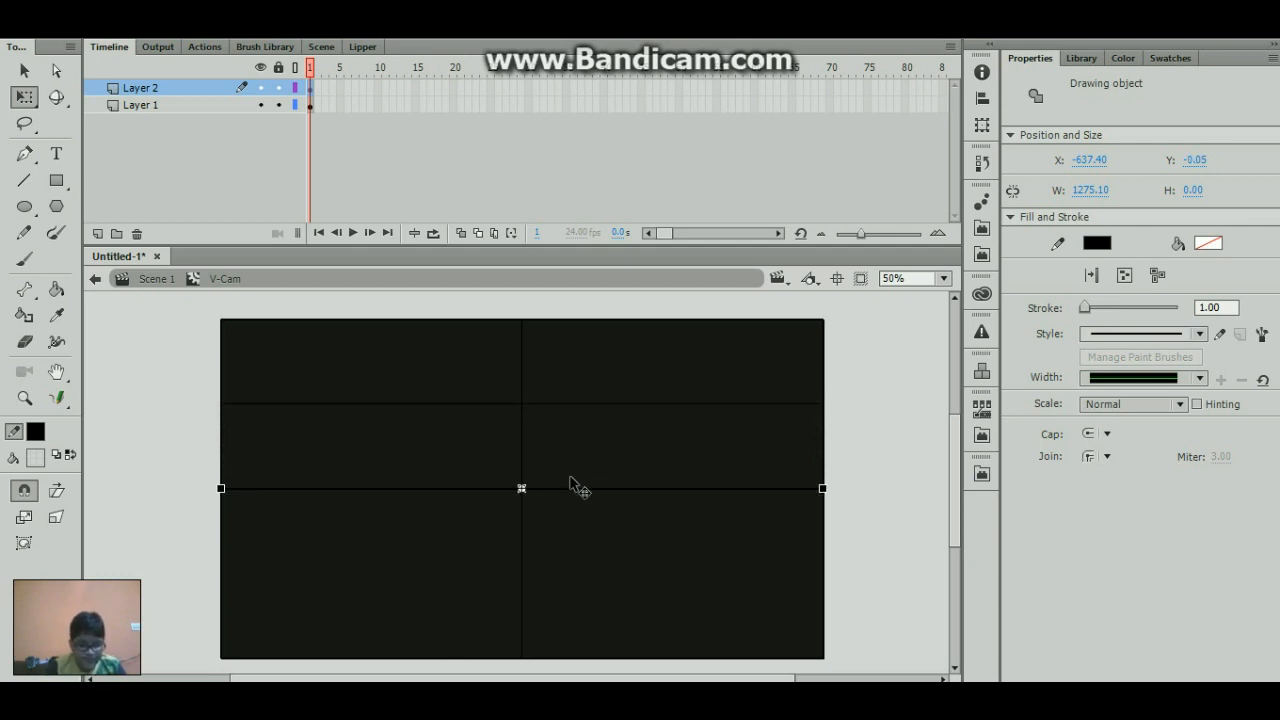
{"action": "key", "text": "shift+Down"}
{"action": "key", "text": "shift+Down"}
{"action": "key", "text": "shift+Down"}
{"action": "key", "text": "shift+Down"}
{"action": "key", "text": "shift+Down"}
{"action": "key", "text": "shift+Down"}
{"action": "key", "text": "shift+Down"}
{"action": "key", "text": "shift+Down"}
{"action": "key", "text": "shift+Down"}
{"action": "key", "text": "shift+Down"}
{"action": "key", "text": "shift+Down"}
{"action": "key", "text": "shift+Down"}
{"action": "key", "text": "shift+Down"}
{"action": "key", "text": "shift+Down"}
{"action": "key", "text": "shift+Down"}
{"action": "key", "text": "shift+Down"}
{"action": "key", "text": "shift+Down"}
{"action": "key", "text": "shift+Down"}
{"action": "key", "text": "shift+Down"}
{"action": "key", "text": "shift+Down"}
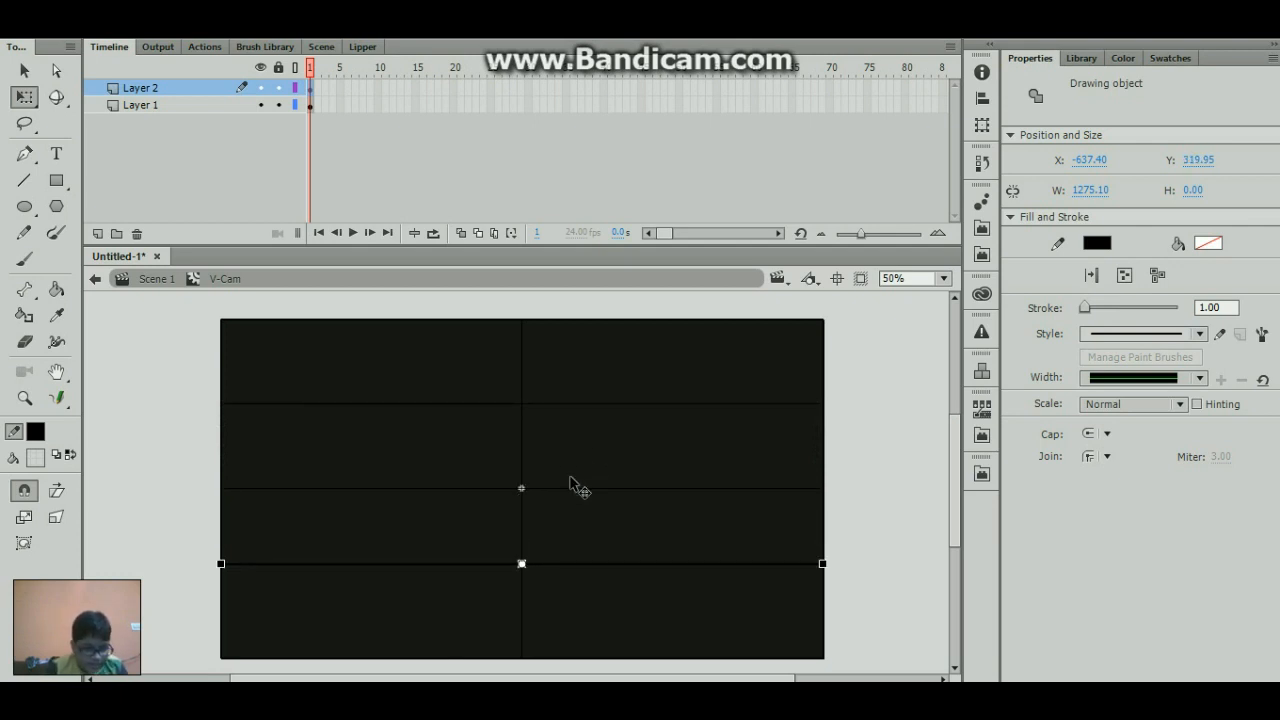
{"action": "key", "text": "shift+Up"}
{"action": "key", "text": "shift+Up"}
{"action": "key", "text": "shift+Up"}
{"action": "key", "text": "shift+Up"}
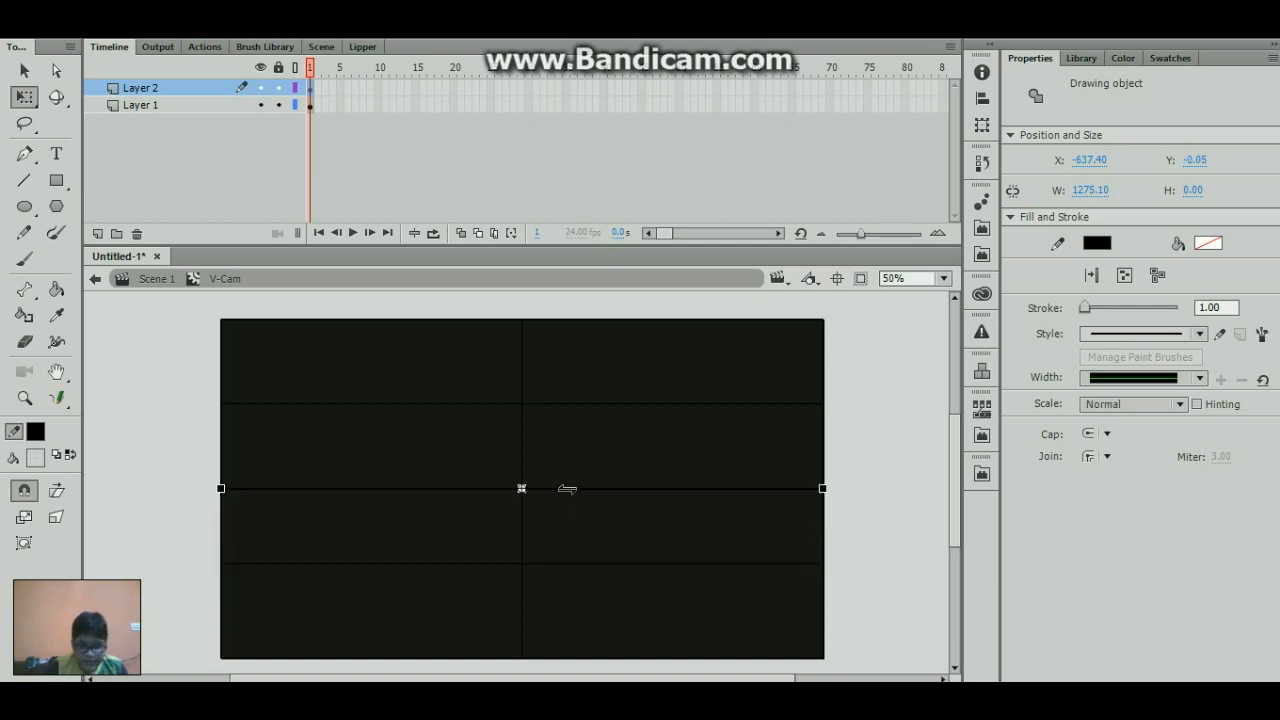
{"action": "left_click", "coordinate": [566, 492]}
- Duplicate the central vertical line in place and move one copy left to X -340.05
{"action": "left_click", "coordinate": [521, 462]}
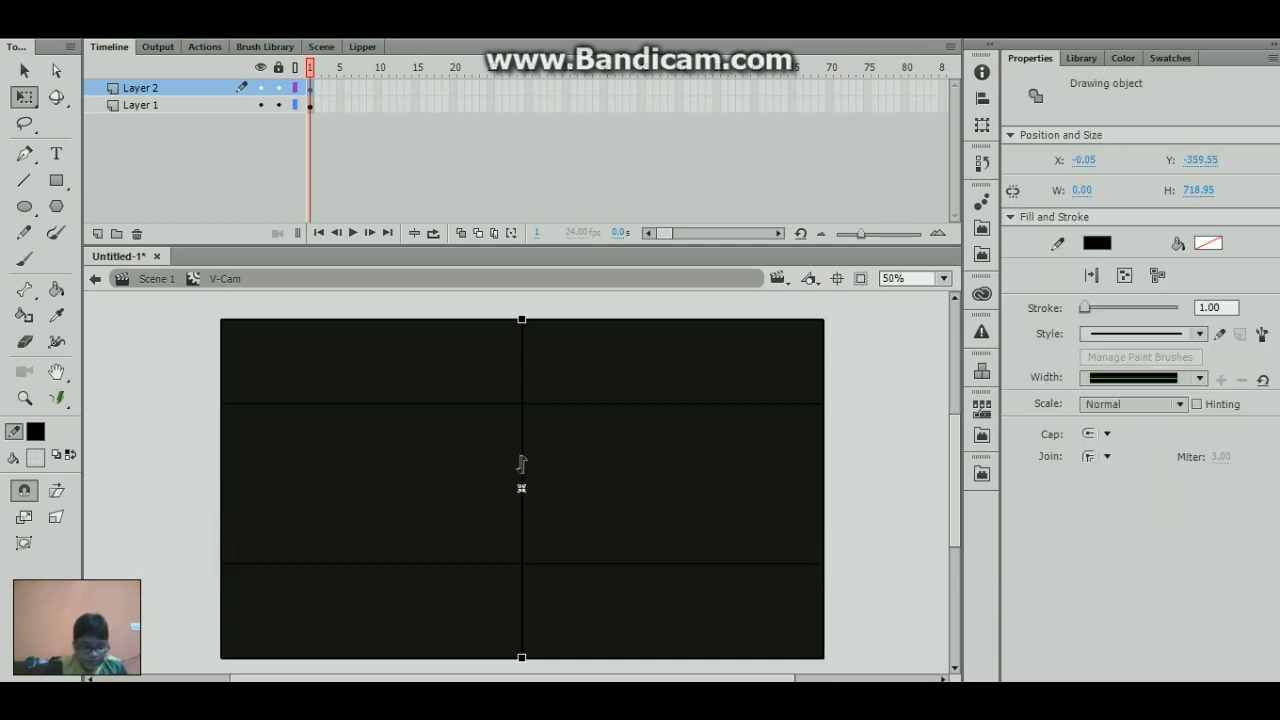
{"action": "key", "text": "shift+Left"}
{"action": "key", "text": "shift+Left"}
{"action": "key", "text": "shift+Left"}
{"action": "key", "text": "shift+Left"}
{"action": "key", "text": "shift+Left"}
{"action": "key", "text": "shift+Left"}
{"action": "key", "text": "shift+Left"}
{"action": "key", "text": "shift+Left"}
{"action": "key", "text": "shift+Left"}
{"action": "key", "text": "shift+Left"}
{"action": "key", "text": "shift+Left"}
{"action": "key", "text": "shift+Left"}
{"action": "key", "text": "shift+Left"}
{"action": "key", "text": "shift+Left"}
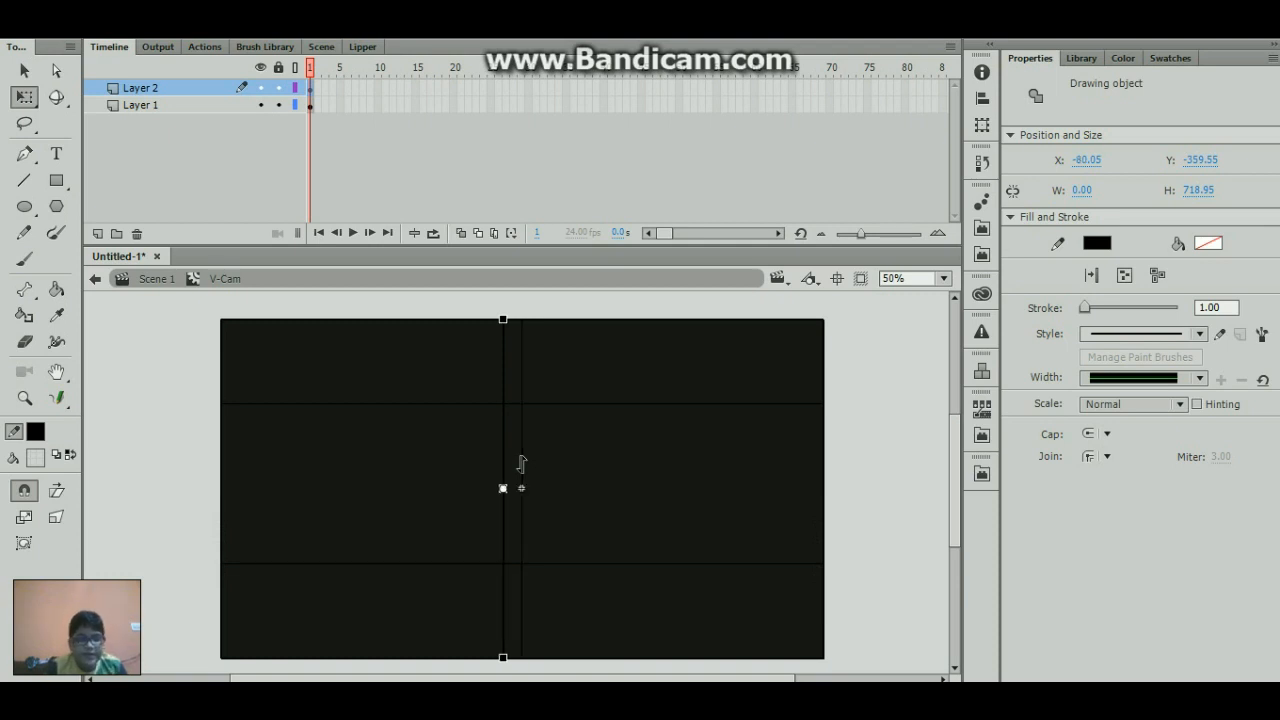
{"action": "key", "text": "shift+Left"}
{"action": "key", "text": "shift+Left"}
{"action": "key", "text": "shift+Left"}
{"action": "key", "text": "shift+Left"}
{"action": "key", "text": "shift+Left"}
{"action": "key", "text": "shift+Left"}
{"action": "key", "text": "shift+Left"}
{"action": "key", "text": "shift+Left"}
{"action": "key", "text": "shift+Left"}
{"action": "key", "text": "shift+Left"}
{"action": "key", "text": "shift+Left"}
{"action": "key", "text": "shift+Left"}
{"action": "key", "text": "shift+Left"}
{"action": "key", "text": "shift+Left"}
{"action": "key", "text": "shift+Left"}
{"action": "key", "text": "shift+Left"}
{"action": "key", "text": "shift+Left"}
{"action": "key", "text": "shift+Left"}
{"action": "key", "text": "shift+Left"}
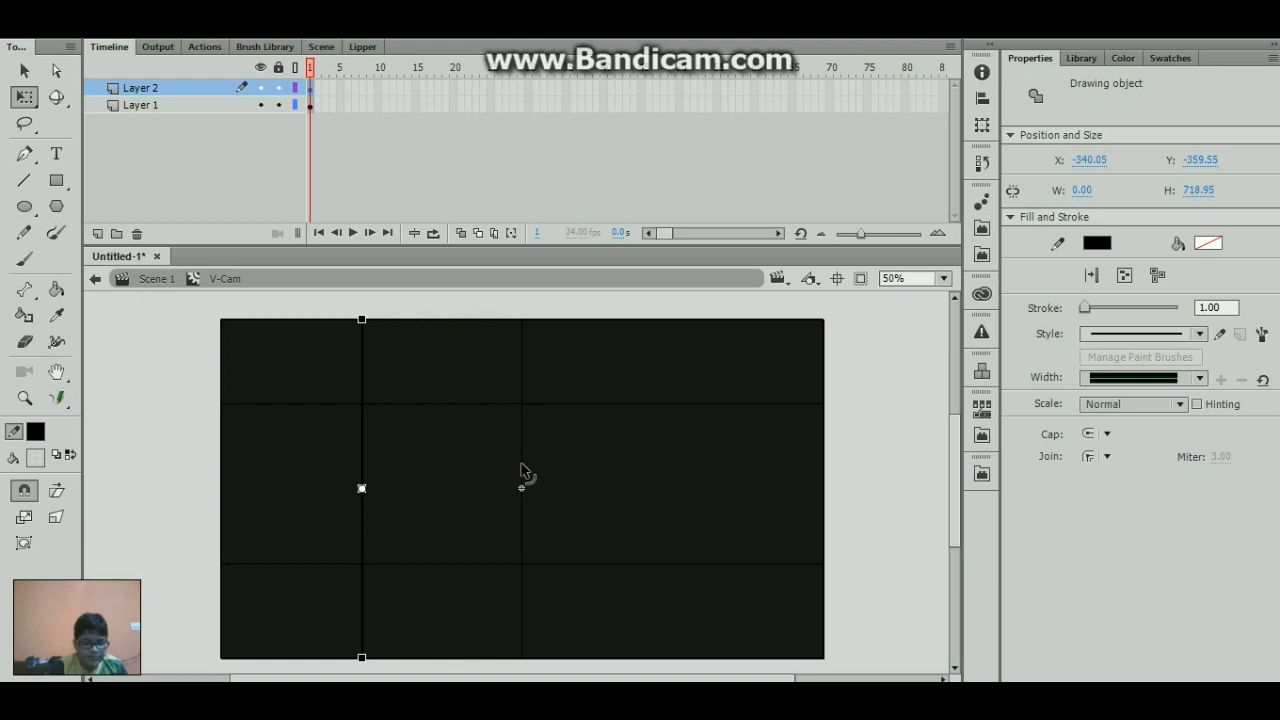
- Place another copy of the vertical line at X 339.95 and delete the central vertical line
{"action": "key", "text": "ctrl+v"}
{"action": "key", "text": "shift+Right"}
{"action": "key", "text": "shift+Right"}
{"action": "key", "text": "shift+Right"}
{"action": "key", "text": "shift+Right"}
{"action": "key", "text": "shift+Right"}
{"action": "key", "text": "shift+Right"}
{"action": "key", "text": "shift+Right"}
{"action": "key", "text": "shift+Right"}
{"action": "key", "text": "shift+Right"}
{"action": "key", "text": "shift+Right"}
{"action": "key", "text": "shift+Right"}
{"action": "key", "text": "shift+Right"}
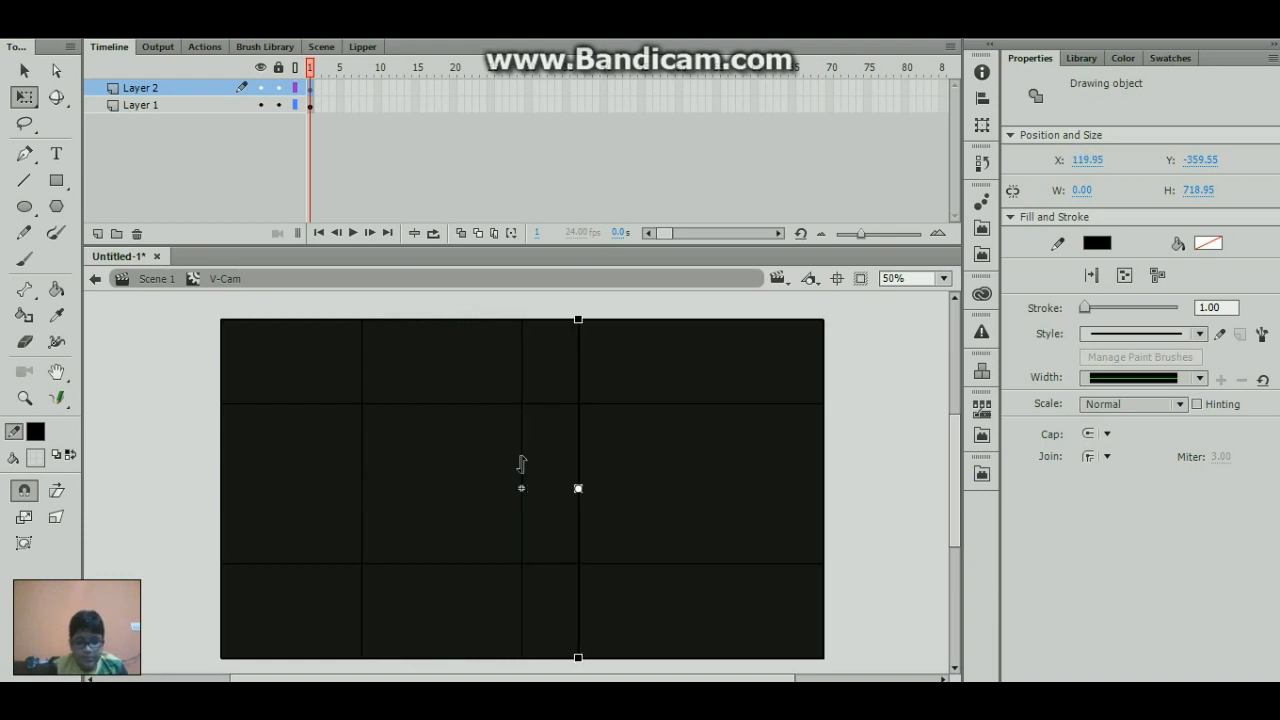
{"action": "key", "text": "shift+Right"}
{"action": "key", "text": "shift+Right"}
{"action": "key", "text": "shift+Right"}
{"action": "key", "text": "shift+Right"}
{"action": "key", "text": "shift+Right"}
{"action": "key", "text": "shift+Right"}
{"action": "key", "text": "shift+Right"}
{"action": "key", "text": "shift+Right"}
{"action": "key", "text": "shift+Right"}
{"action": "key", "text": "shift+Right"}
{"action": "key", "text": "shift+Right"}
{"action": "key", "text": "shift+Right"}
{"action": "key", "text": "shift+Right"}
{"action": "key", "text": "shift+Right"}
{"action": "key", "text": "shift+Right"}
{"action": "key", "text": "shift+Right"}
{"action": "key", "text": "shift+Right"}
{"action": "key", "text": "shift+Right"}
{"action": "key", "text": "shift+Right"}
{"action": "key", "text": "shift+Right"}
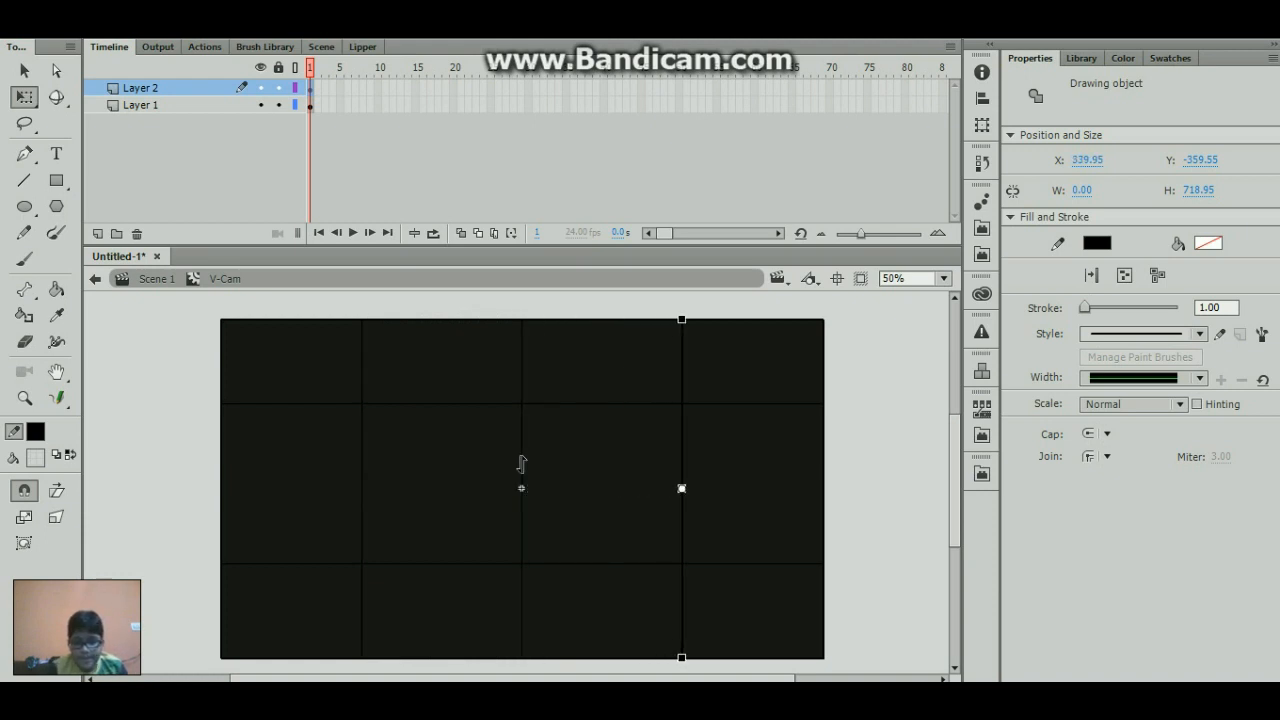
{"action": "left_click", "coordinate": [520, 458]}
{"action": "key", "text": "Delete"}
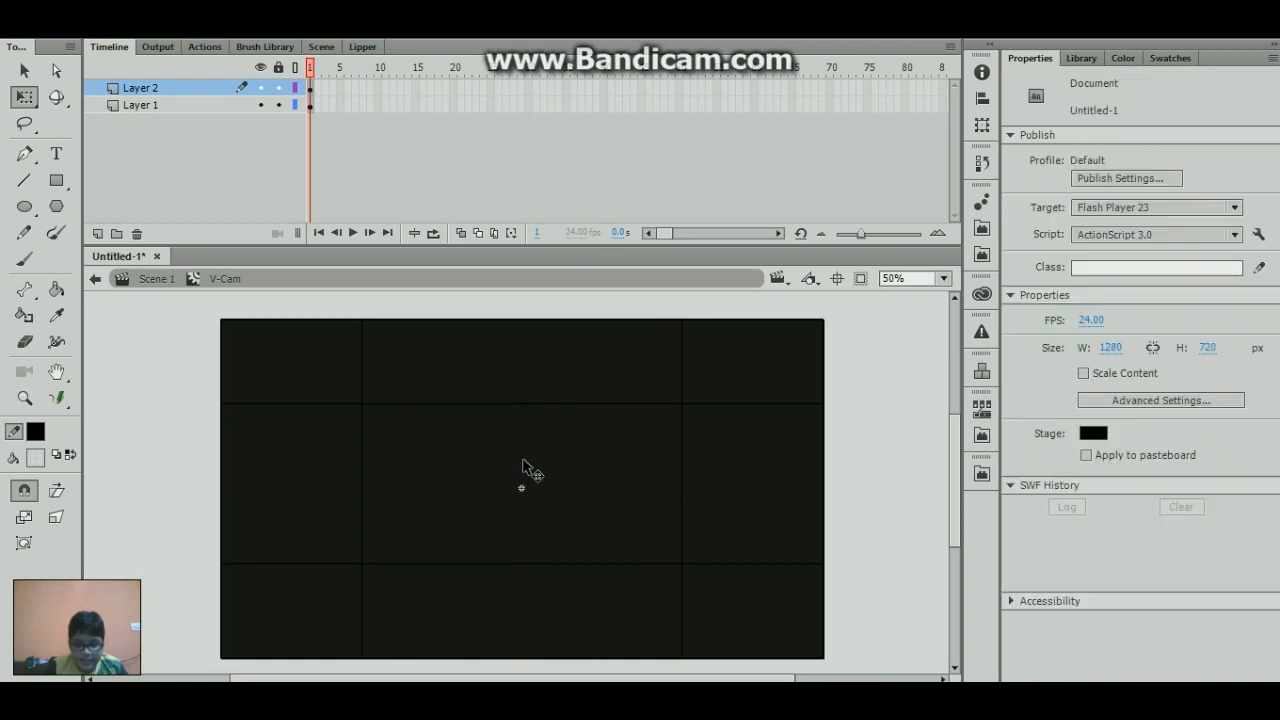
- Lock Layer 1 and display the guide lines on Layer 2 as outlines
{"action": "left_click", "coordinate": [259, 105]}
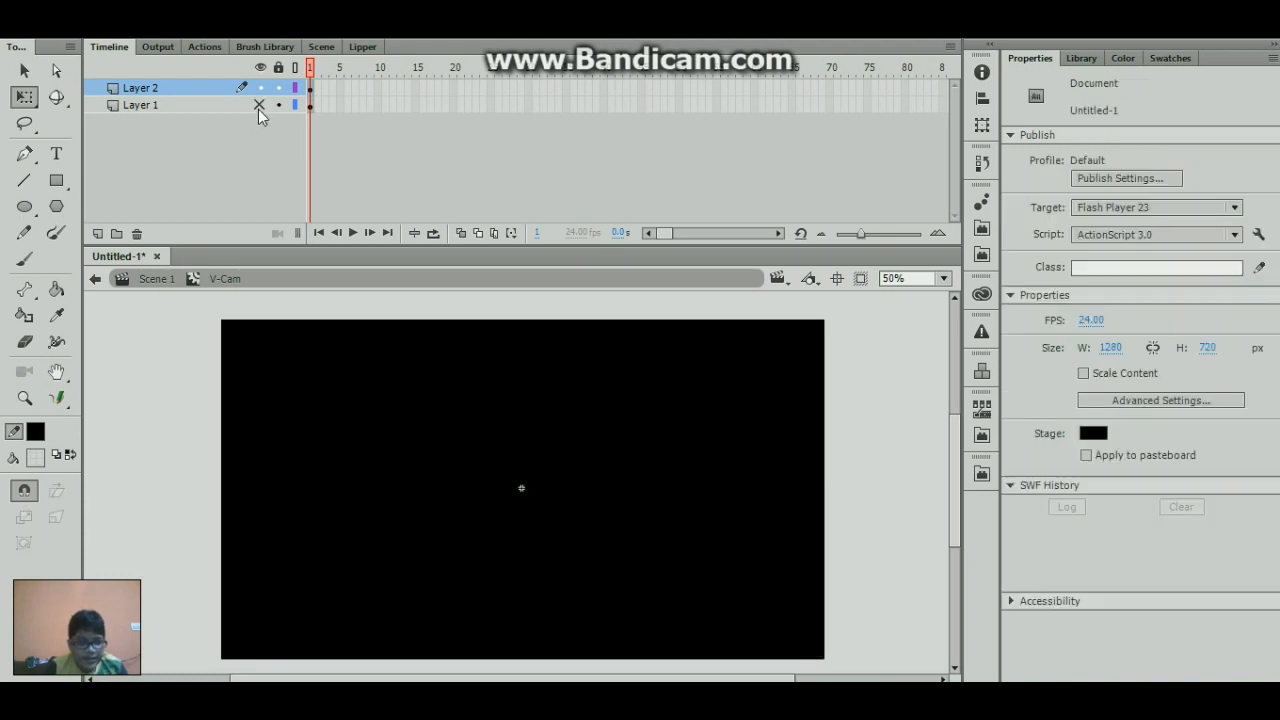
{"action": "left_click", "coordinate": [259, 105]}
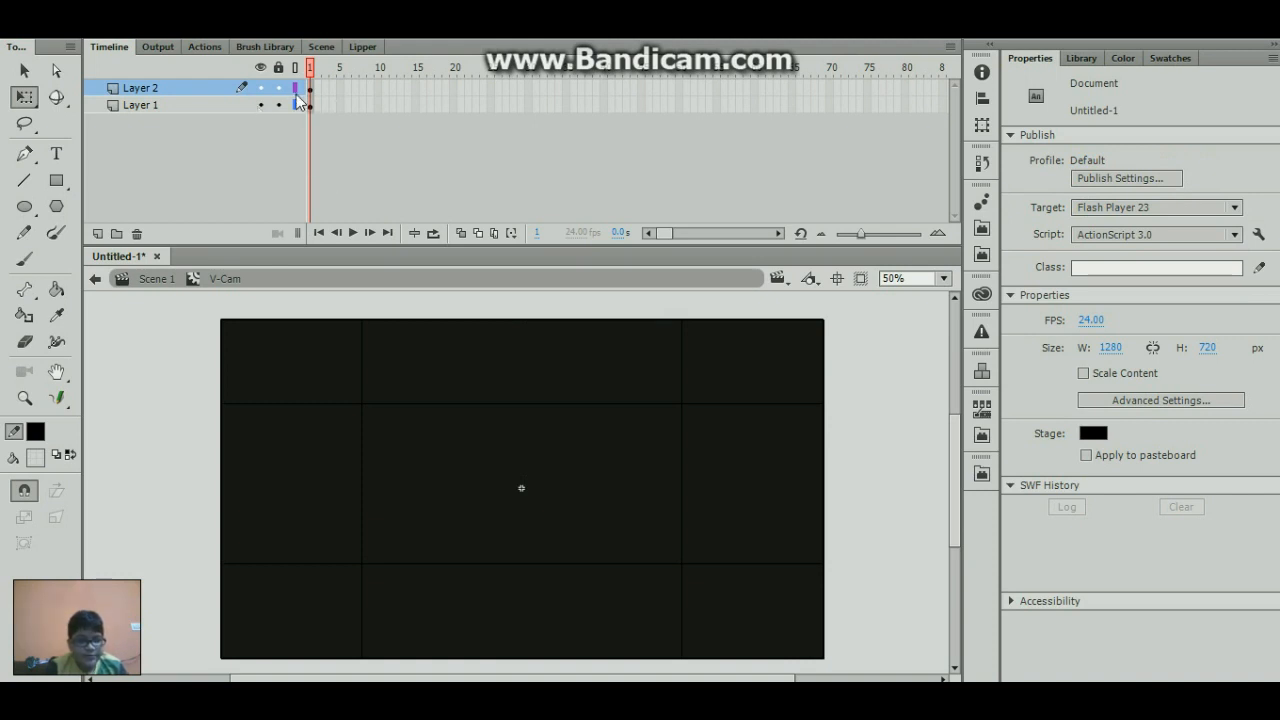
{"action": "left_click", "coordinate": [295, 89]}
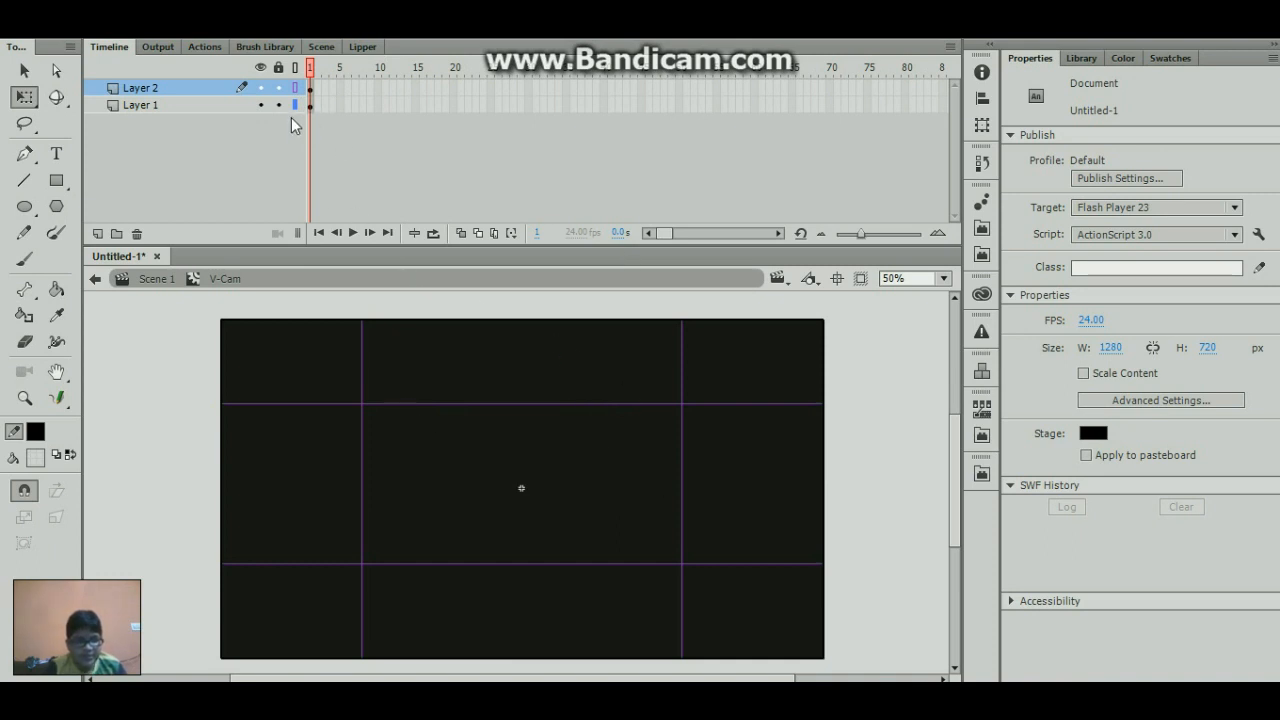
- Move the two vertical guide lines inward, the left one to X -322.05 and the right one to X 319.95
{"action": "left_click", "coordinate": [363, 380]}
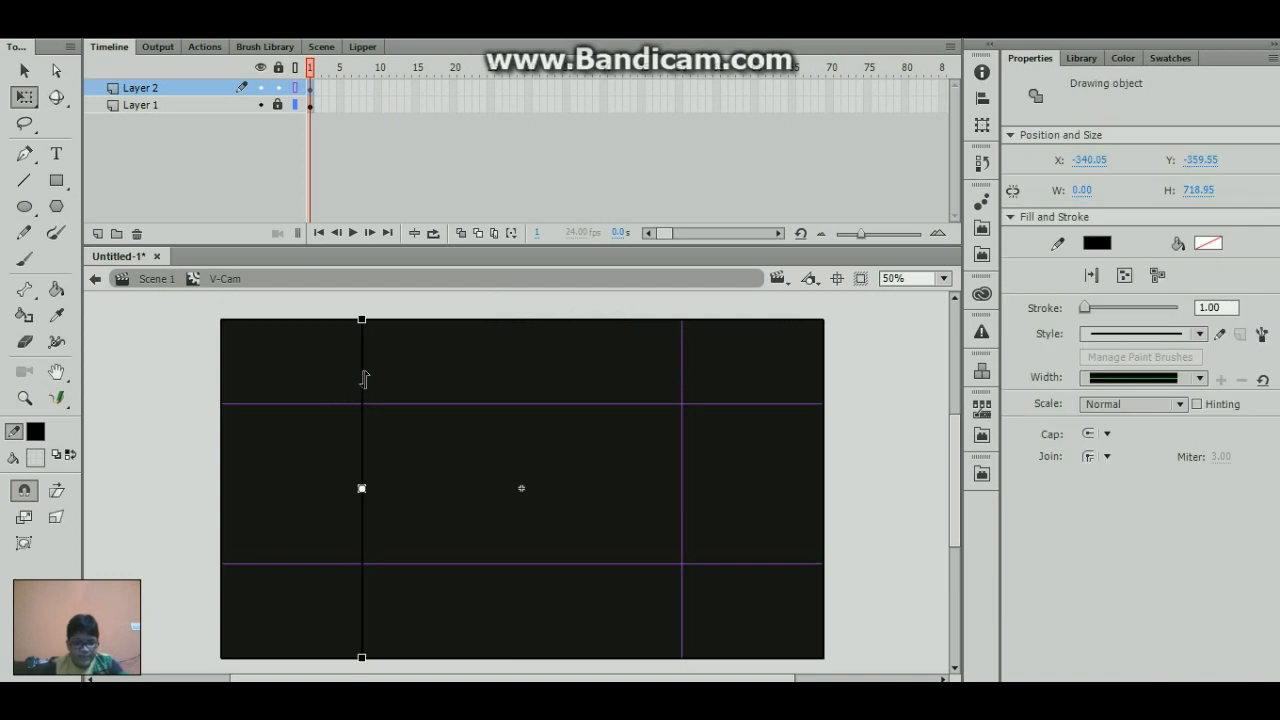
{"action": "key", "text": "Right"}
{"action": "key", "text": "Right"}
{"action": "key", "text": "Right"}
{"action": "key", "text": "Right"}
{"action": "key", "text": "Right"}
{"action": "key", "text": "Right"}
{"action": "key", "text": "Right"}
{"action": "key", "text": "Right"}
{"action": "key", "text": "Right"}
{"action": "key", "text": "Right"}
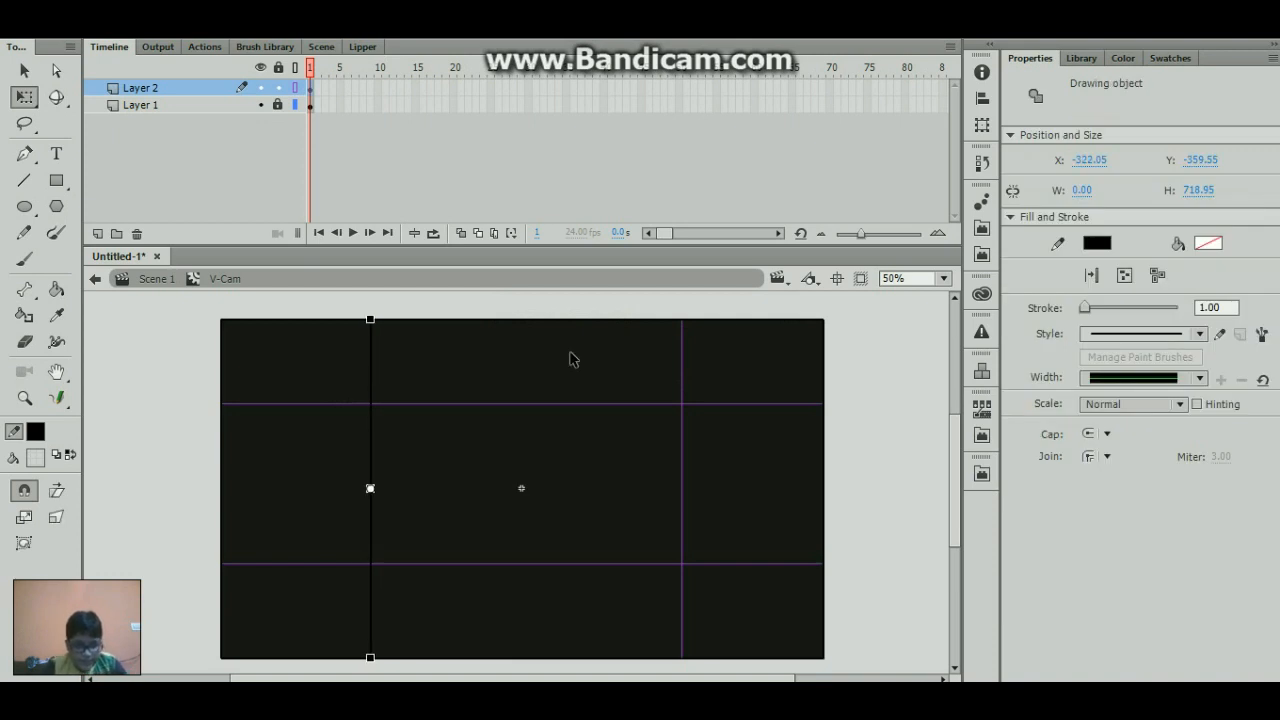
{"action": "left_click", "coordinate": [682, 356]}
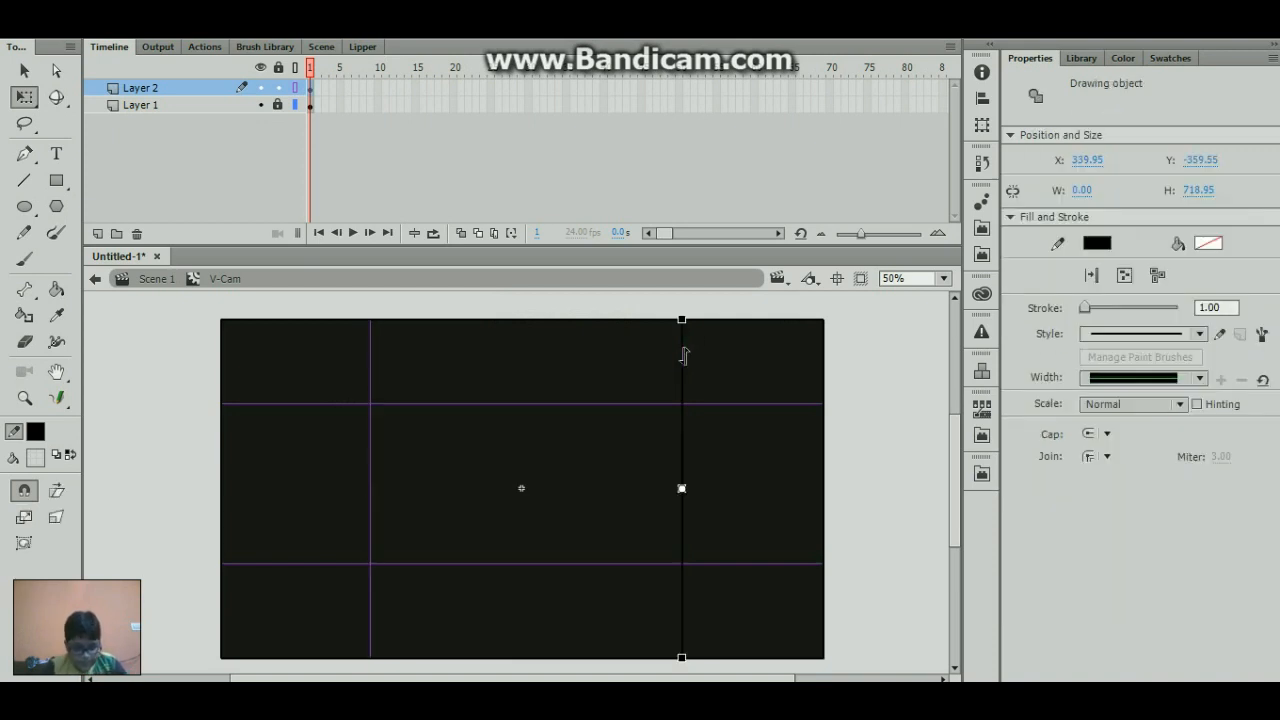
{"action": "key", "text": "shift+Left"}
{"action": "key", "text": "shift+Left"}
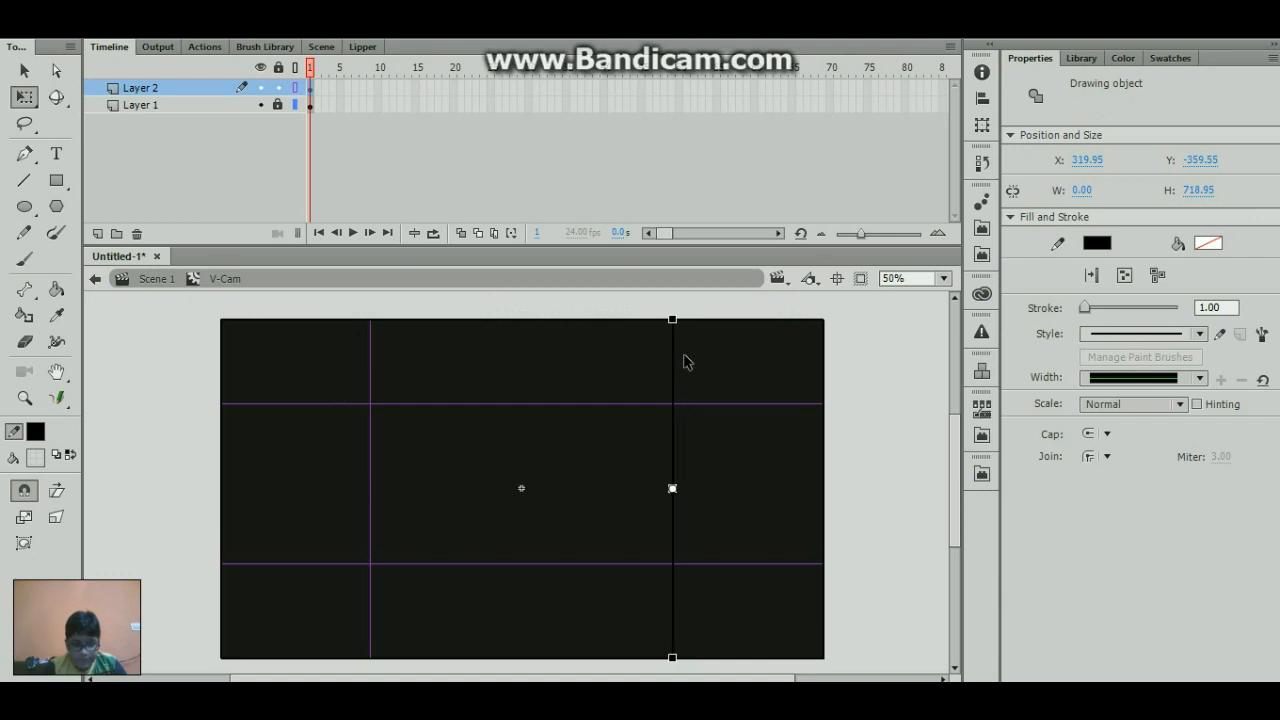
- Lower the upper horizontal guide line to Y -160.05
{"action": "left_click", "coordinate": [627, 404]}
{"action": "key", "text": "shift+Down"}
{"action": "key", "text": "shift+Down"}
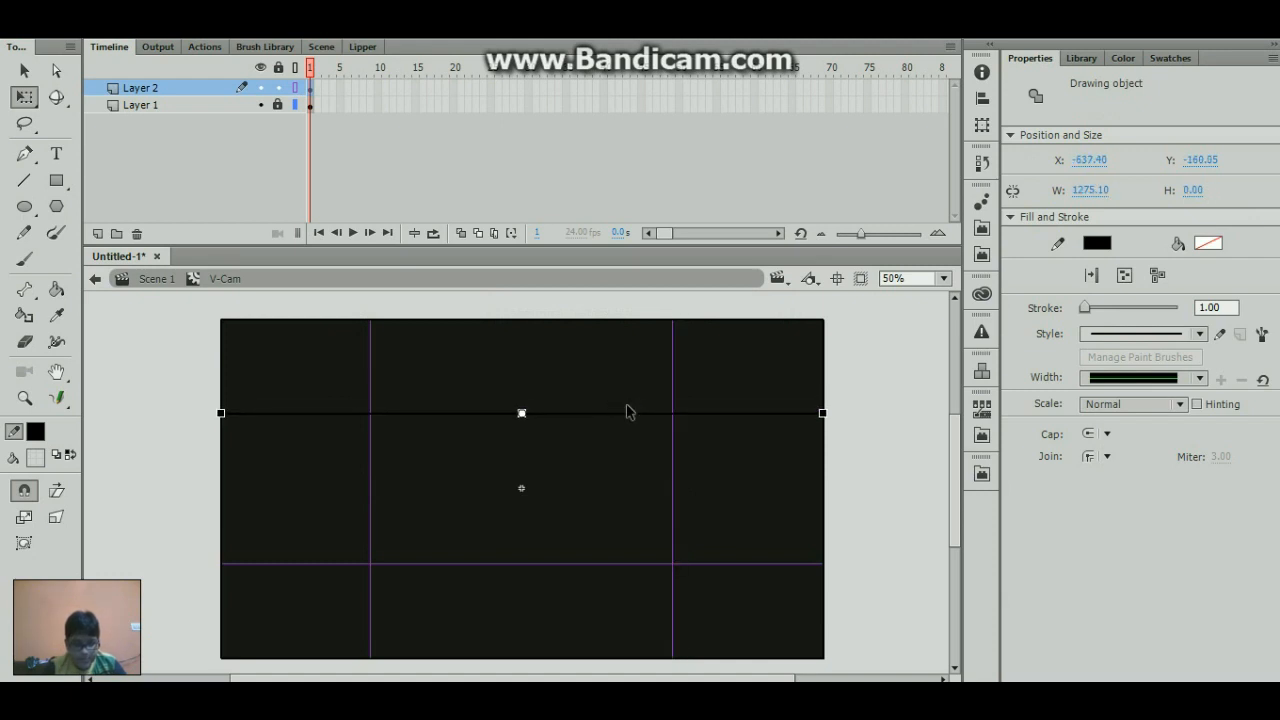
- Try raising the lower horizontal guide line to Y 139.95, and move it back down
{"action": "left_click", "coordinate": [617, 570]}
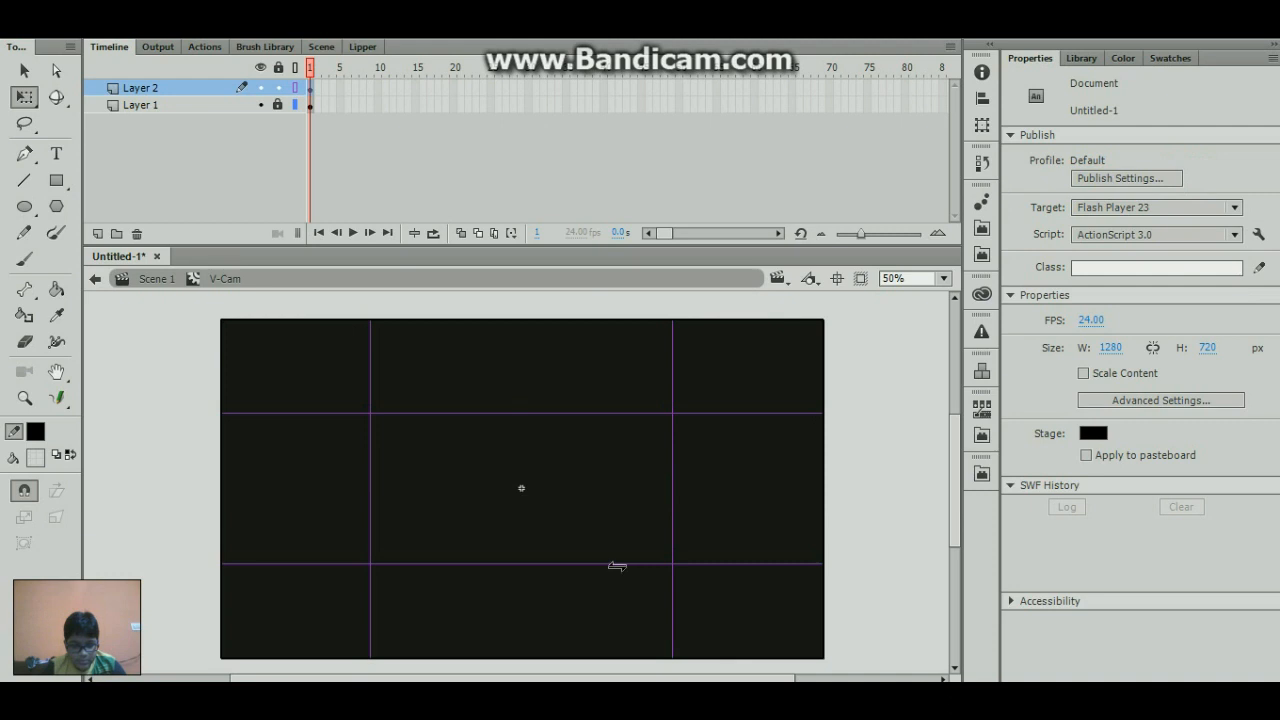
{"action": "left_click", "coordinate": [617, 565]}
{"action": "key", "text": "shift+Up"}
{"action": "key", "text": "shift+Up"}
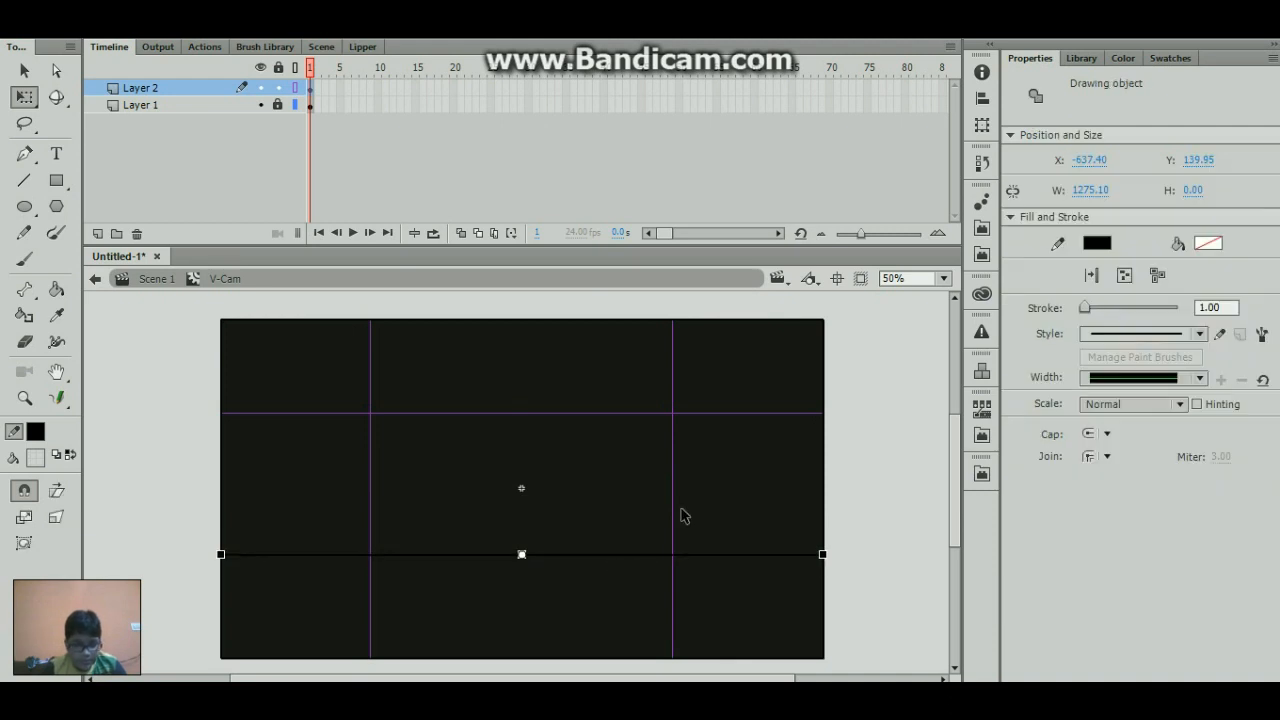
{"action": "key", "text": "shift+Down"}
{"action": "key", "text": "shift+Down"}
{"action": "left_click", "coordinate": [942, 370]}
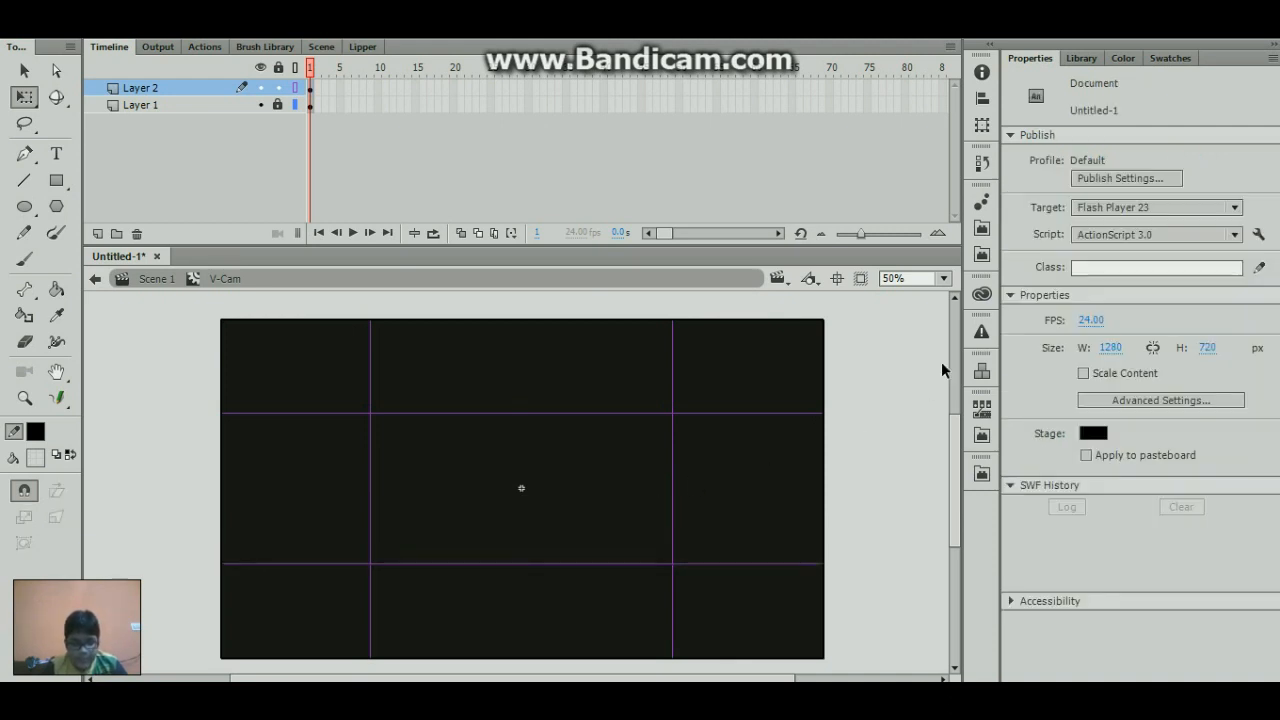
- Turn off the outline display of Layer 2, unlock Layer 1 and select its first frame
{"action": "left_click", "coordinate": [296, 88]}
{"action": "left_click", "coordinate": [310, 104]}
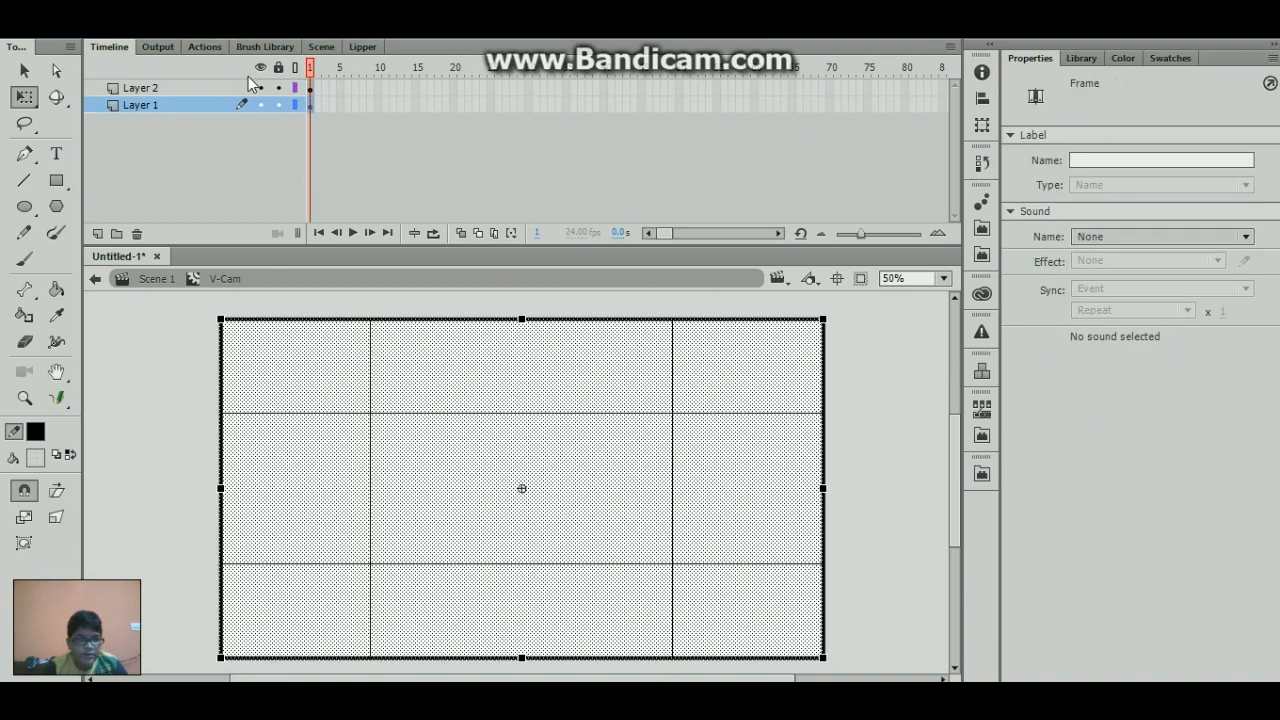
- Return from the V-Cam symbol to Scene 1, with Layer 2 hidden and locked and nothing selected
{"action": "left_click", "coordinate": [198, 47]}
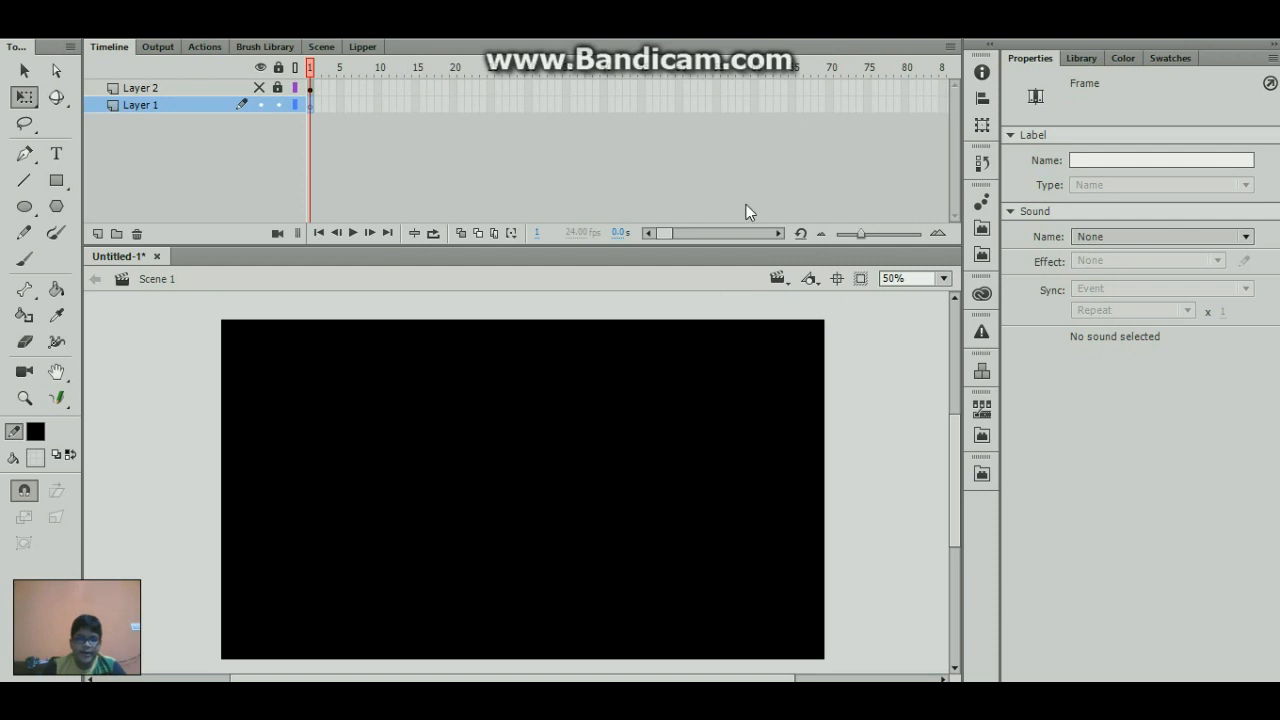
{"action": "left_click", "coordinate": [311, 70]}
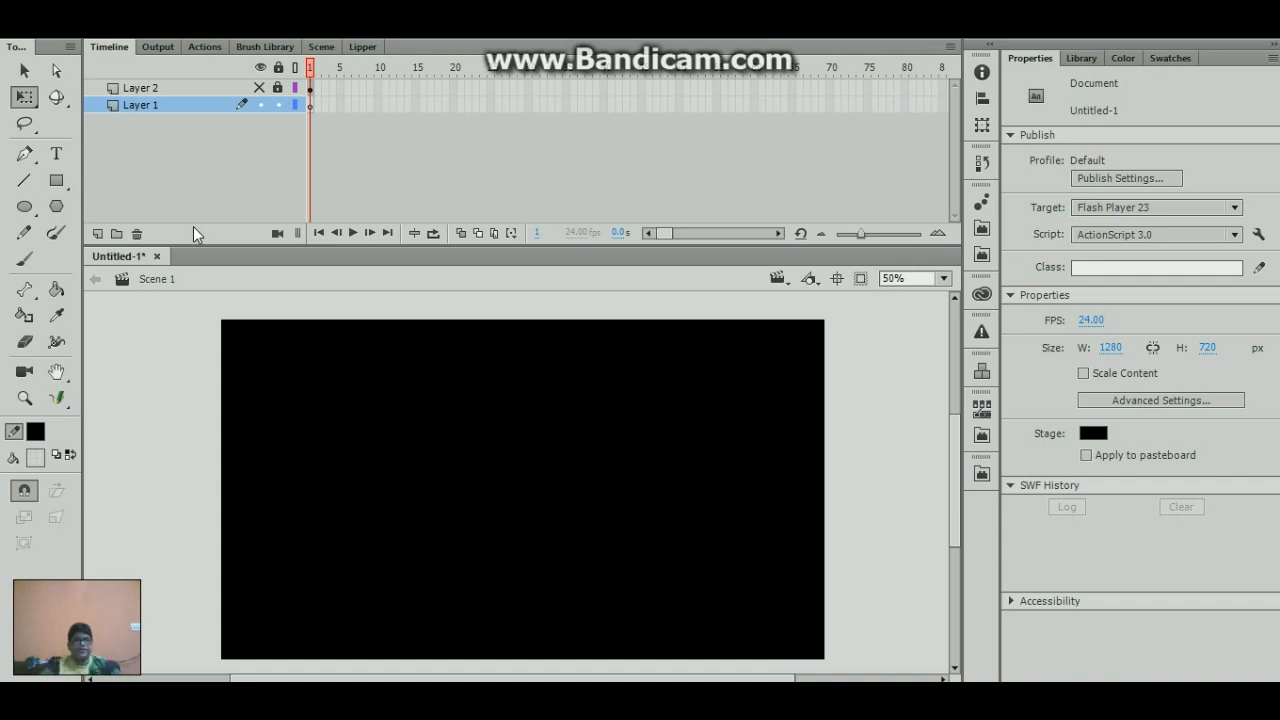
- Show Layer 2, switch its outline display on and off, and hide the layer again
{"action": "left_click", "coordinate": [260, 88]}
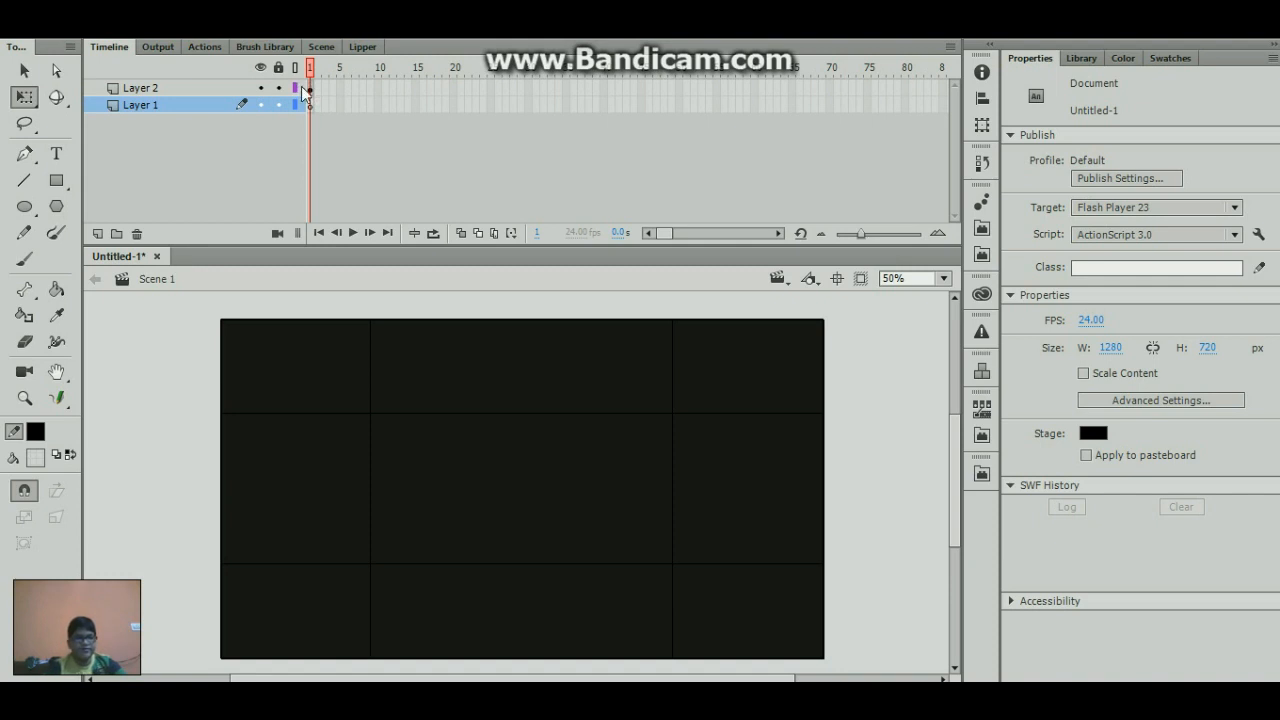
{"action": "left_click", "coordinate": [294, 88]}
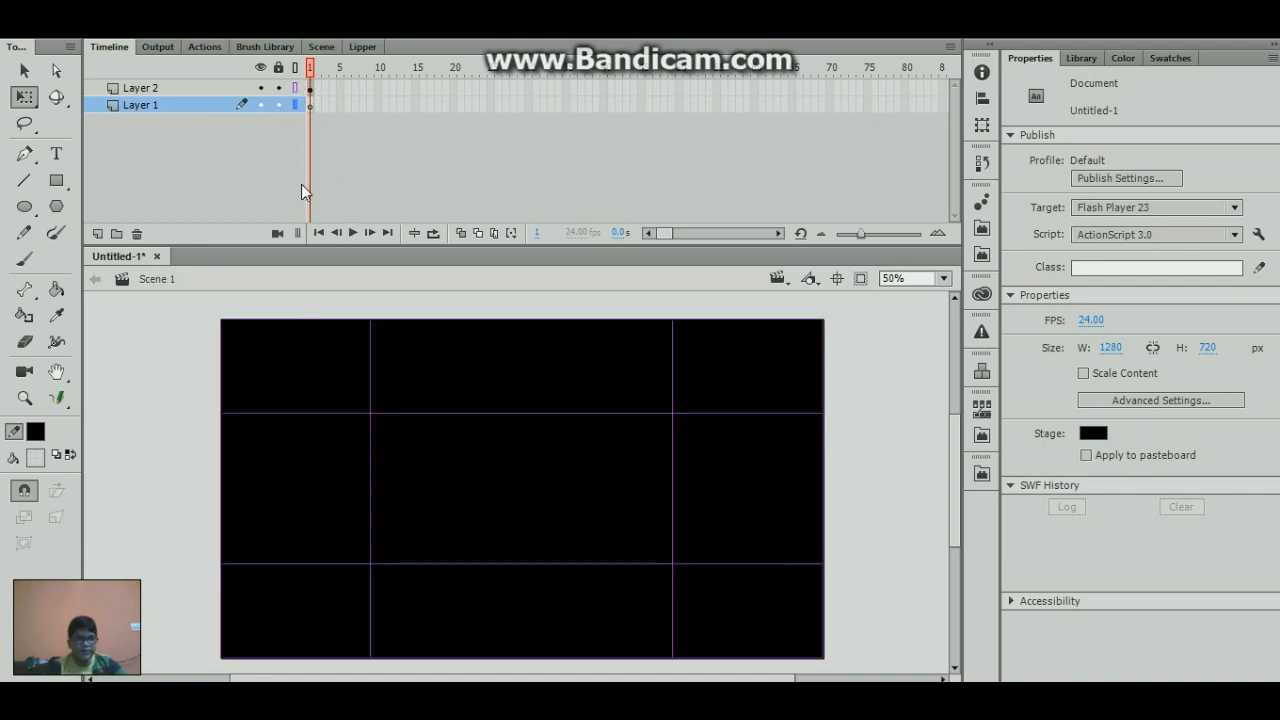
{"action": "left_click", "coordinate": [294, 88]}
{"action": "left_click", "coordinate": [260, 88]}
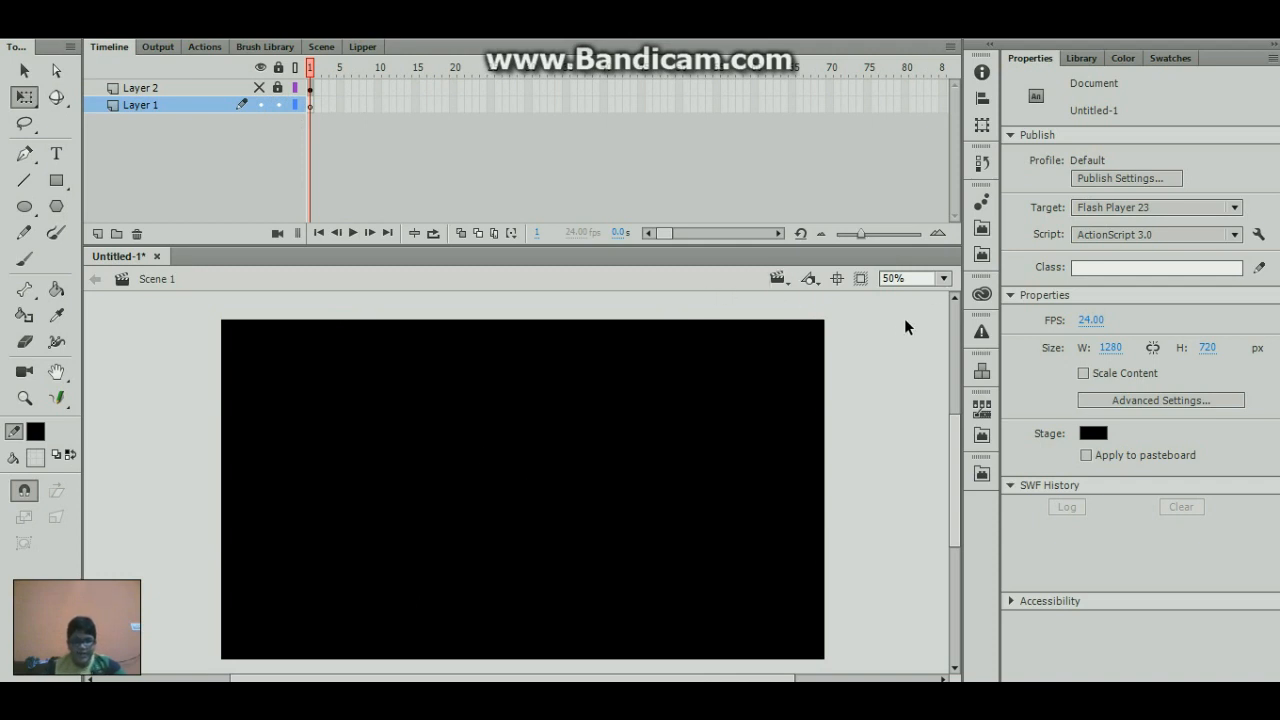
- Activate the Brush tool for the first frame of Layer 1 and set its fill to solid red at 100% alpha
{"action": "left_click", "coordinate": [362, 177]}
{"action": "key", "text": "b"}
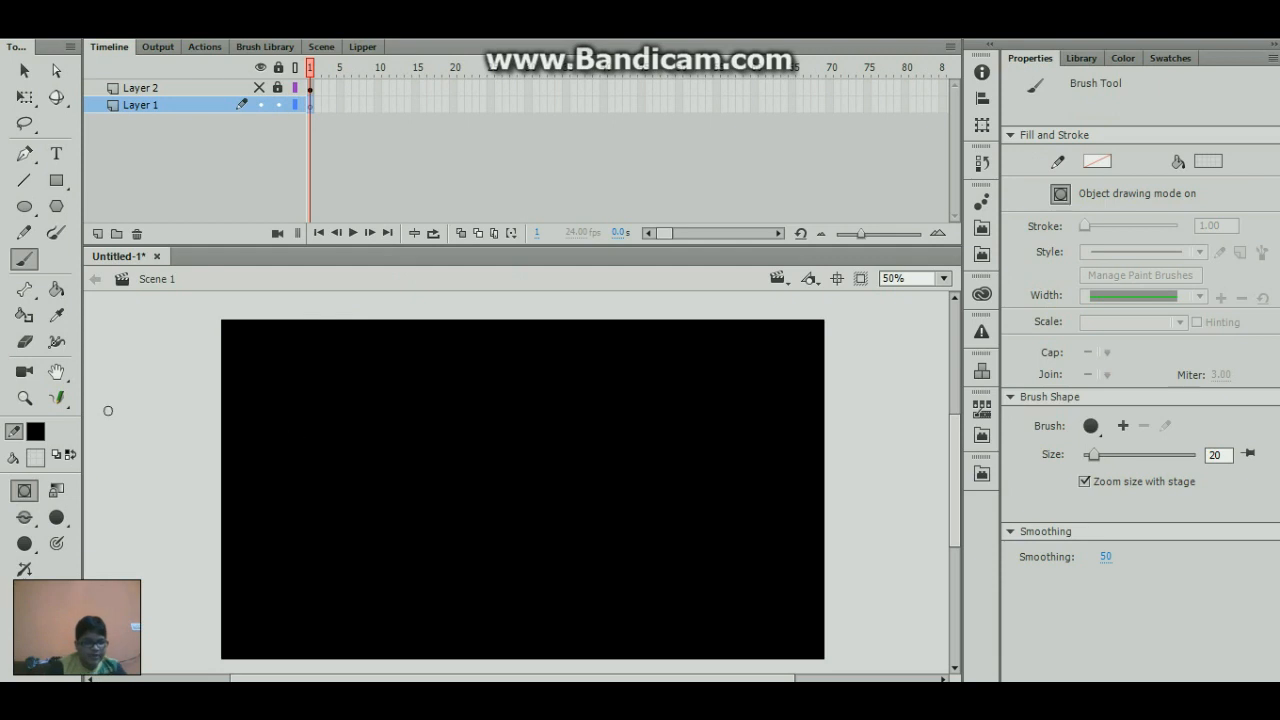
{"action": "left_click", "coordinate": [36, 456]}
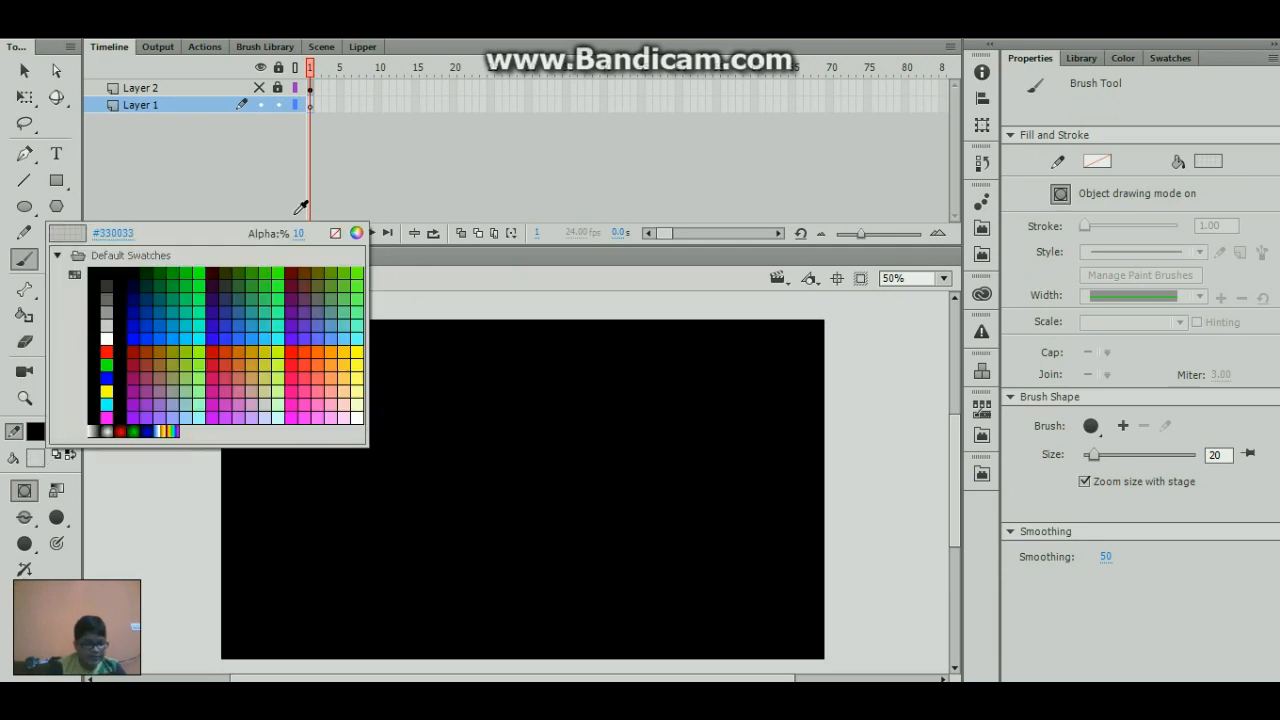
{"action": "left_click", "coordinate": [300, 248]}
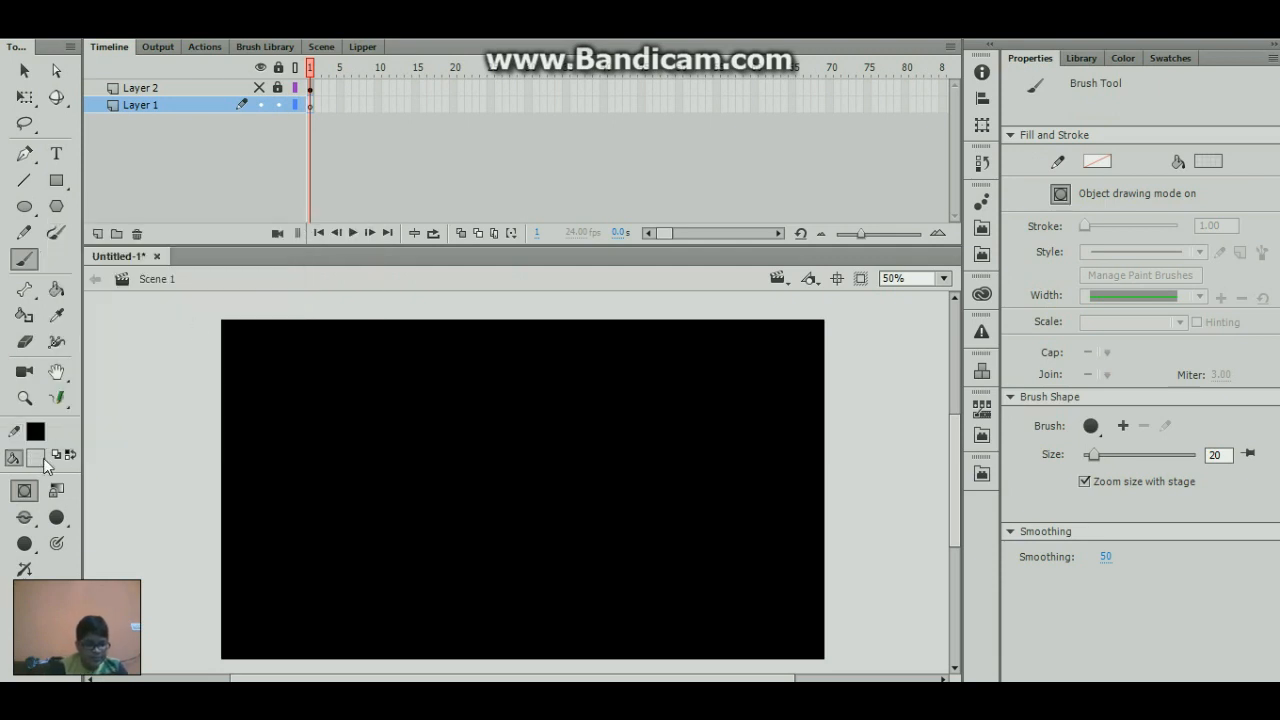
{"action": "left_click", "coordinate": [37, 457]}
{"action": "left_click", "coordinate": [302, 233]}
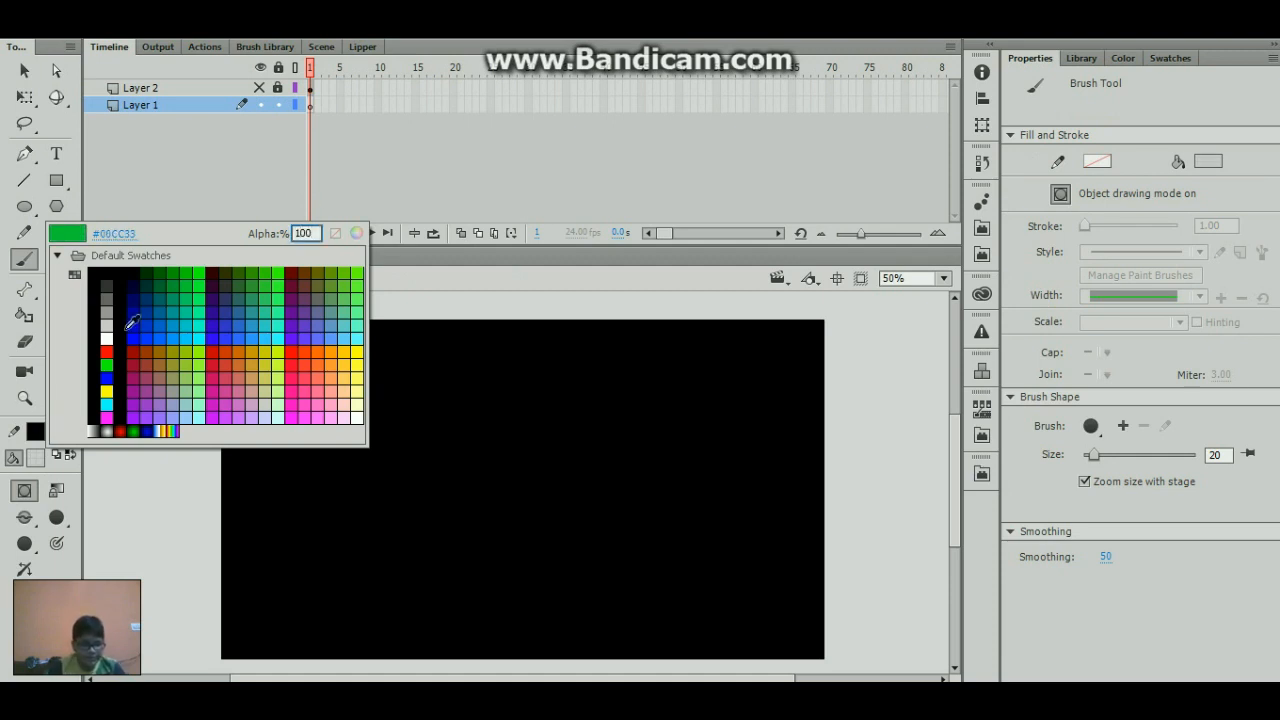
{"action": "left_click", "coordinate": [107, 352]}
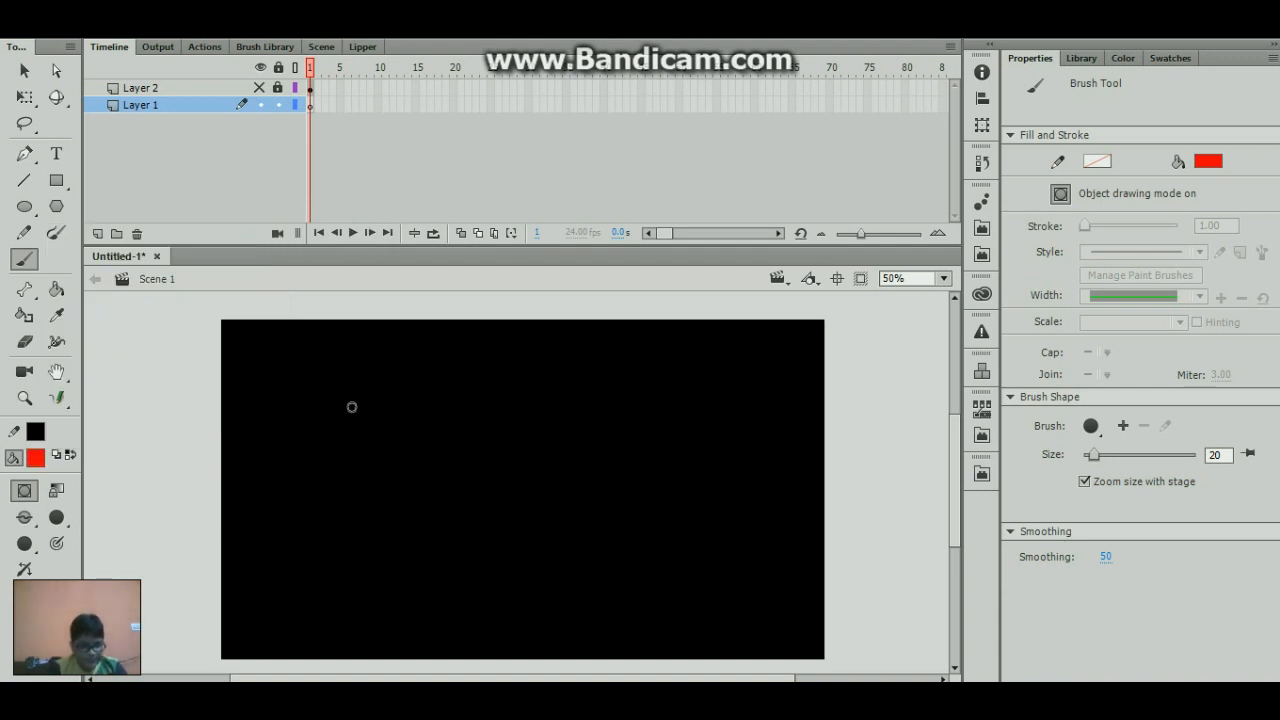
- Try painting a small red circle with brush size 20 and again with size 8, undoing both
{"action": "mouse_move", "coordinate": [352, 408]}
{"action": "left_mouse_down"}
{"action": "mouse_move", "coordinate": [341, 448]}
{"action": "mouse_move", "coordinate": [379, 454]}
{"action": "mouse_move", "coordinate": [376, 420]}
{"action": "mouse_move", "coordinate": [355, 414]}
{"action": "mouse_move", "coordinate": [364, 421]}
{"action": "mouse_move", "coordinate": [345, 454]}
{"action": "left_mouse_up"}
{"action": "key", "text": "ctrl+z"}
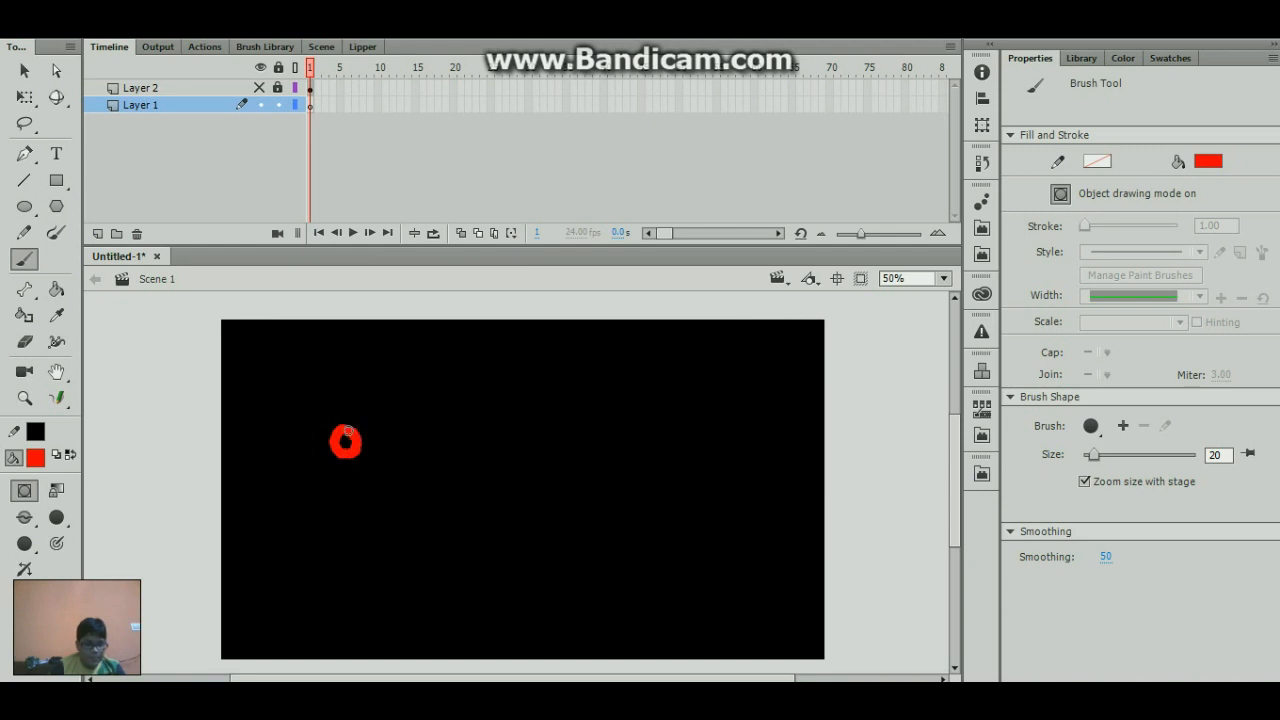
{"action": "key", "text": "ctrl+z"}
{"action": "left_click", "coordinate": [61, 519]}
{"action": "left_click", "coordinate": [99, 397]}
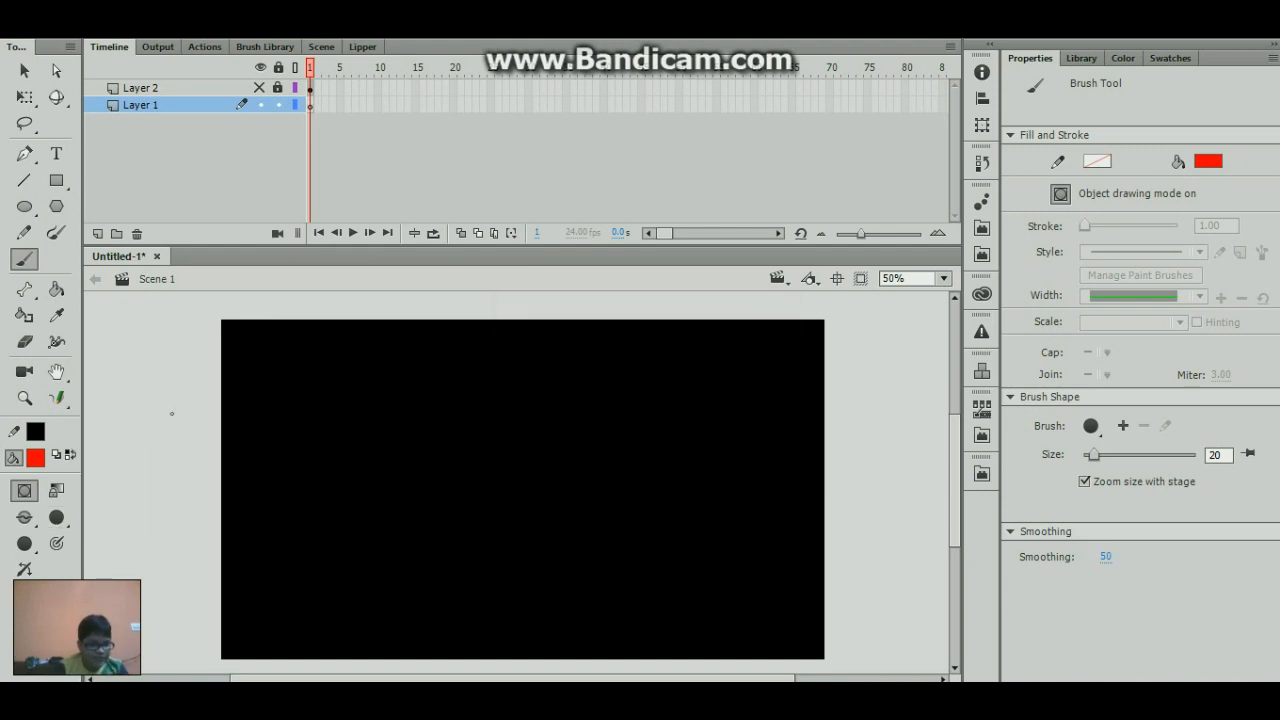
{"action": "left_click_drag", "start_coordinate": [311, 432], "coordinate": [320, 463]}
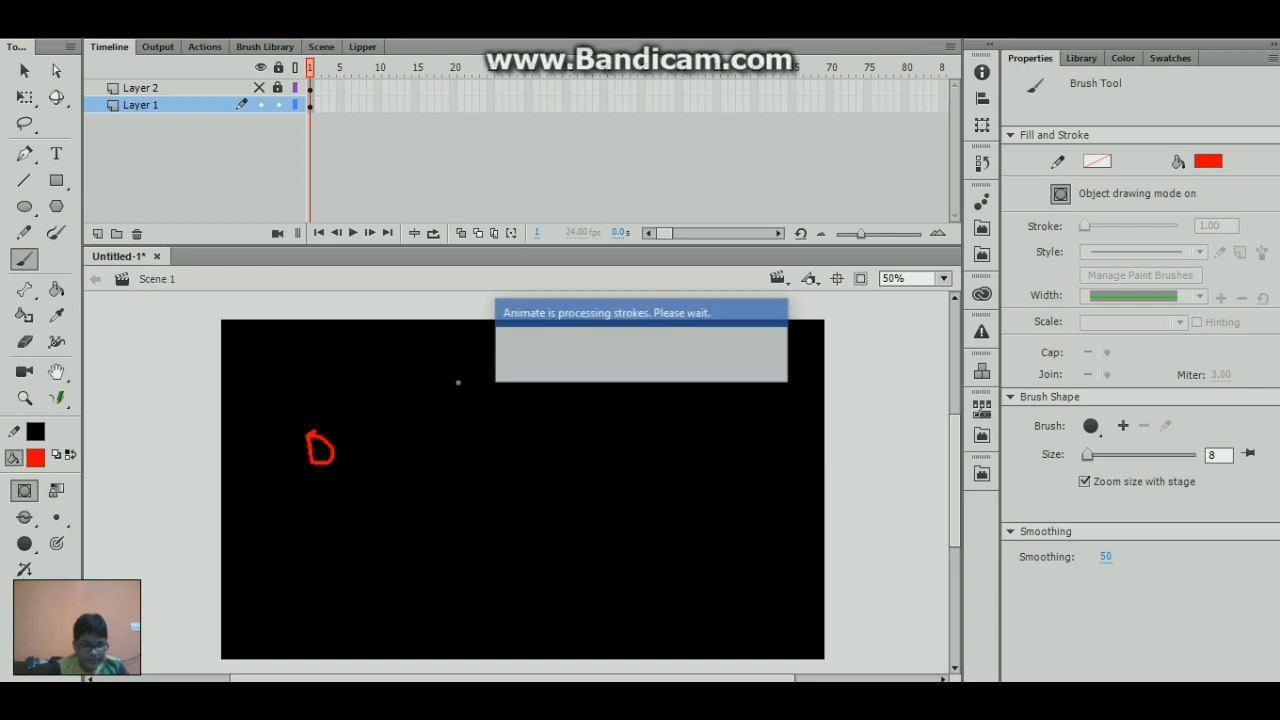
{"action": "key", "text": "ctrl+z"}
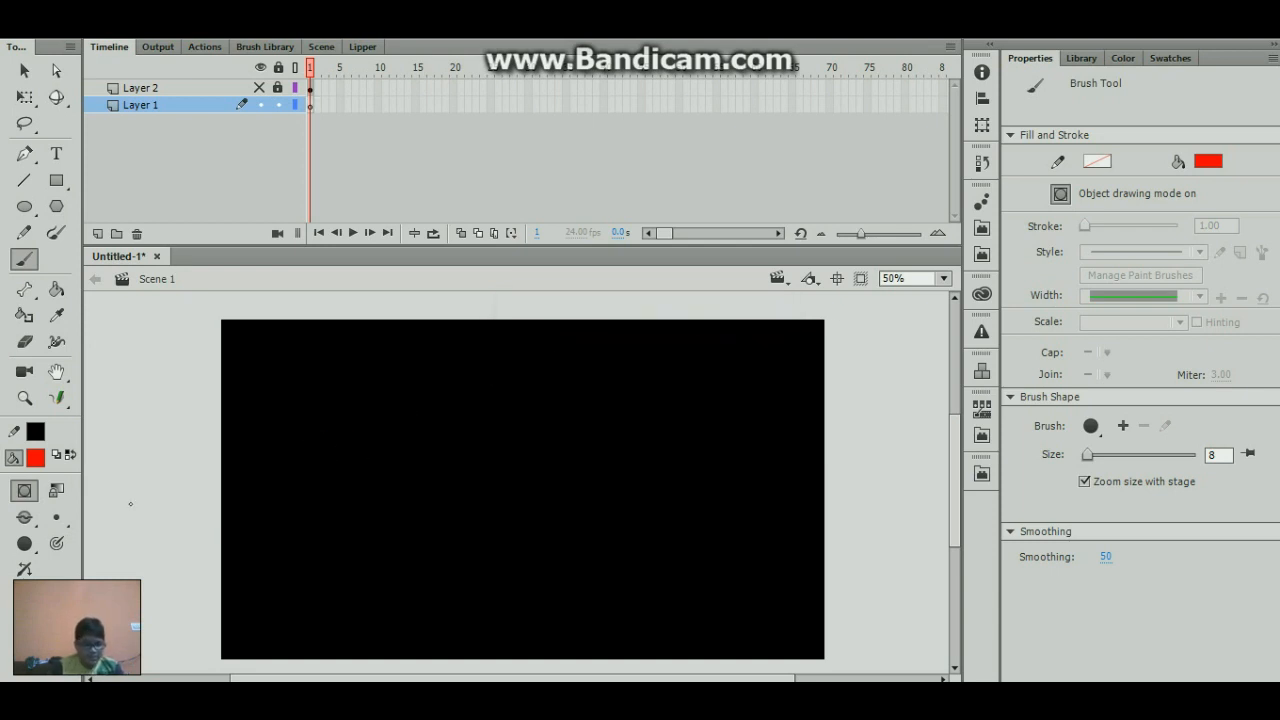
- Set the brush size back to 20 and try painting red circles in the stage's upper-left area, undoing each one
{"action": "left_click", "coordinate": [56, 517]}
{"action": "left_click", "coordinate": [97, 512]}
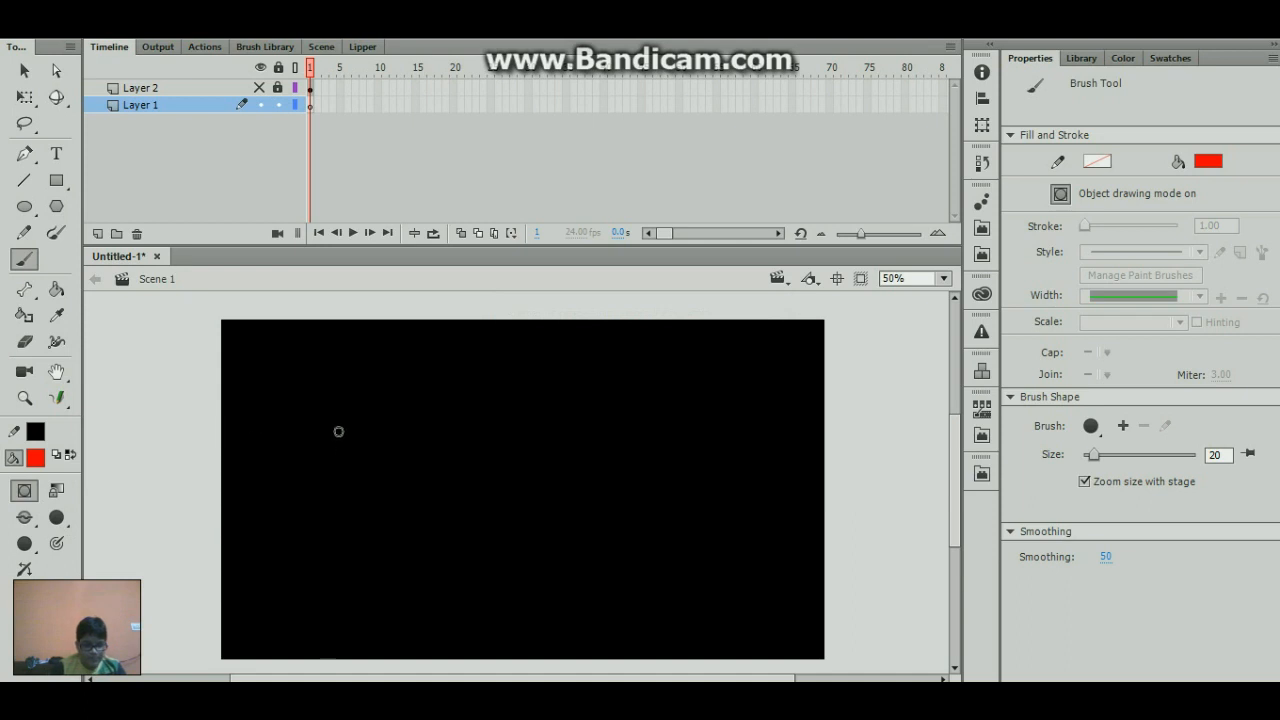
{"action": "mouse_move", "coordinate": [338, 431]}
{"action": "left_mouse_down"}
{"action": "mouse_move", "coordinate": [318, 440]}
{"action": "mouse_move", "coordinate": [348, 482]}
{"action": "mouse_move", "coordinate": [364, 452]}
{"action": "mouse_move", "coordinate": [339, 437]}
{"action": "mouse_move", "coordinate": [364, 458]}
{"action": "mouse_move", "coordinate": [352, 486]}
{"action": "left_mouse_up"}
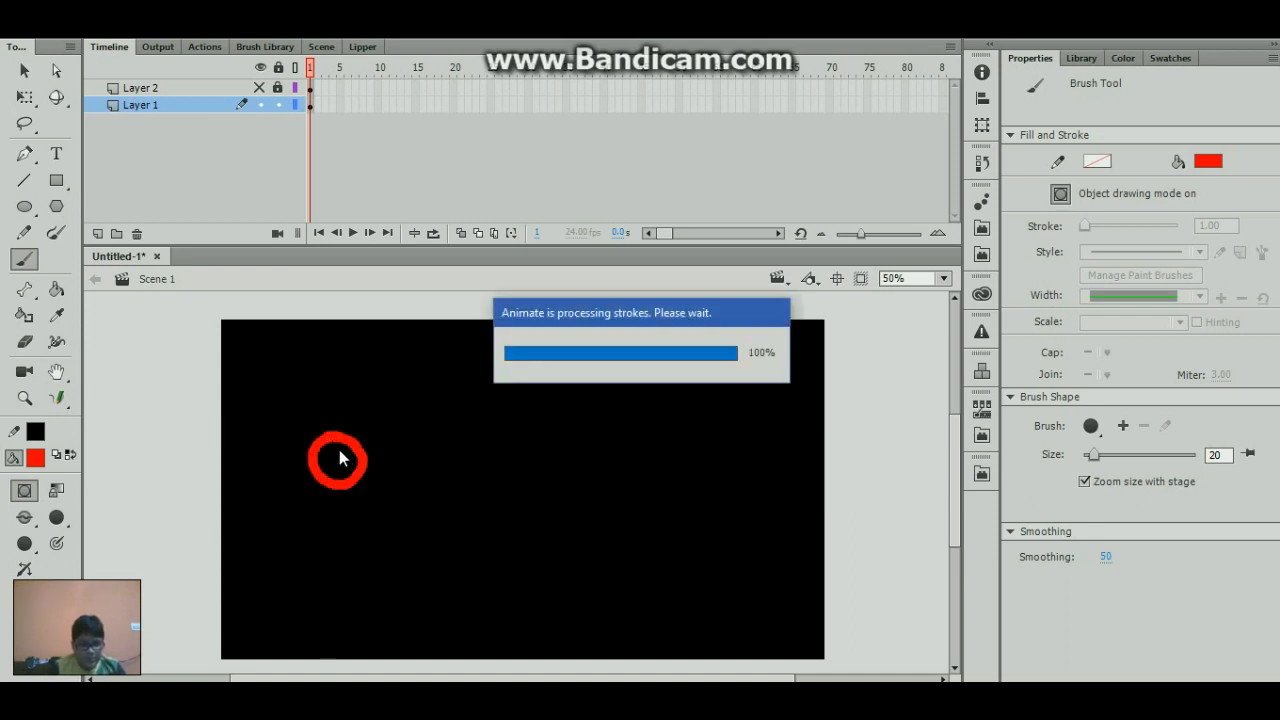
{"action": "key", "text": "ctrl+z"}
{"action": "mouse_move", "coordinate": [334, 427]}
{"action": "left_mouse_down"}
{"action": "mouse_move", "coordinate": [334, 466]}
{"action": "mouse_move", "coordinate": [334, 430]}
{"action": "mouse_move", "coordinate": [348, 448]}
{"action": "left_mouse_up"}
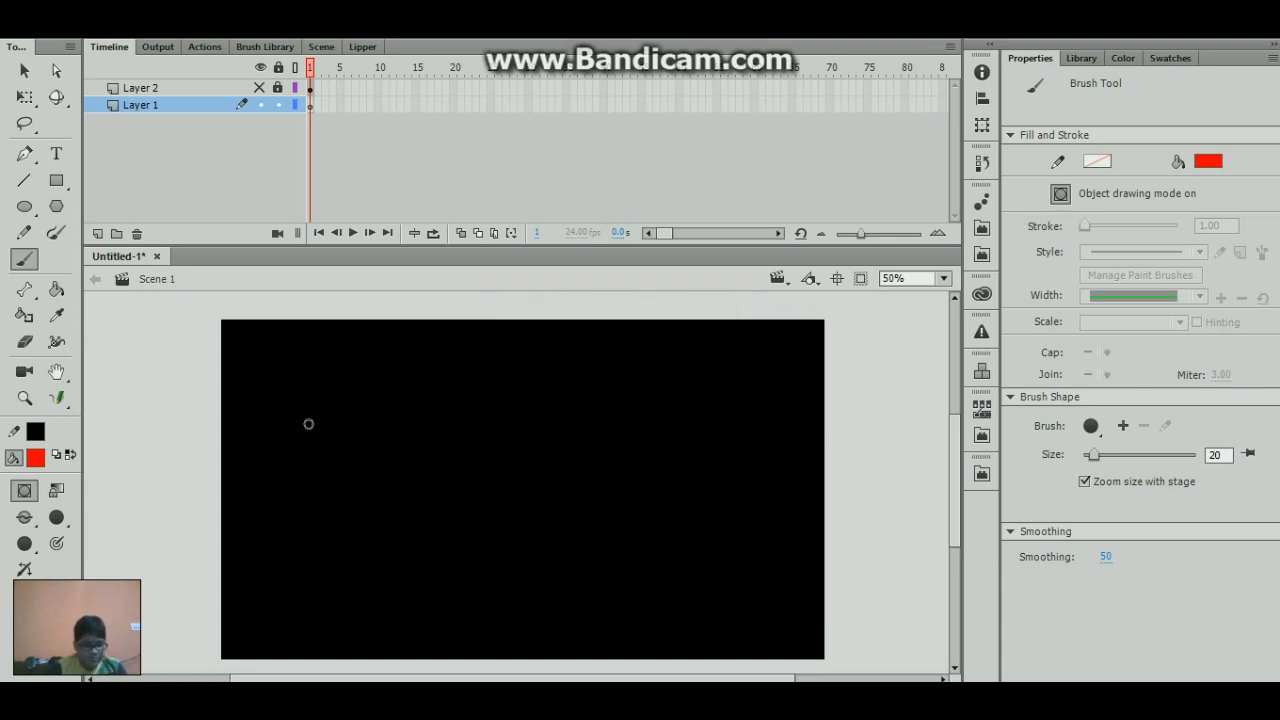
{"action": "mouse_move", "coordinate": [320, 407]}
{"action": "left_mouse_down"}
{"action": "mouse_move", "coordinate": [284, 424]}
{"action": "mouse_move", "coordinate": [335, 456]}
{"action": "mouse_move", "coordinate": [326, 409]}
{"action": "left_mouse_up"}
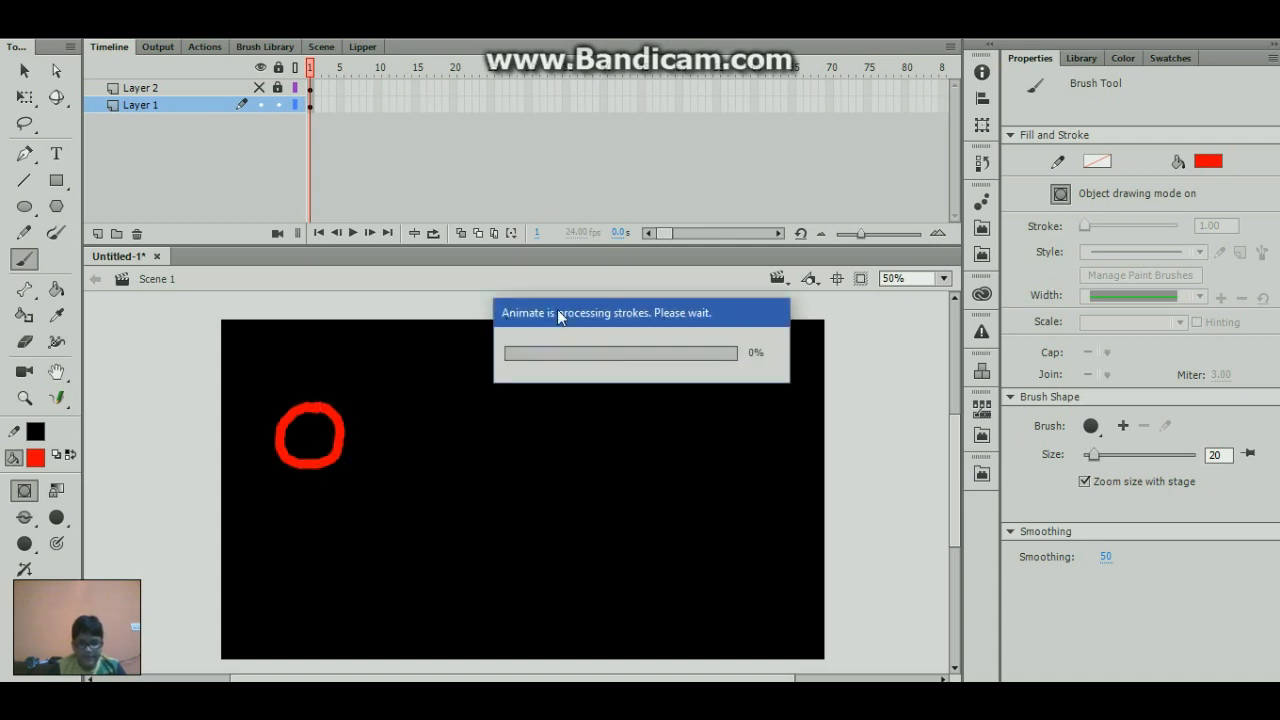
{"action": "key", "text": "ctrl+z"}
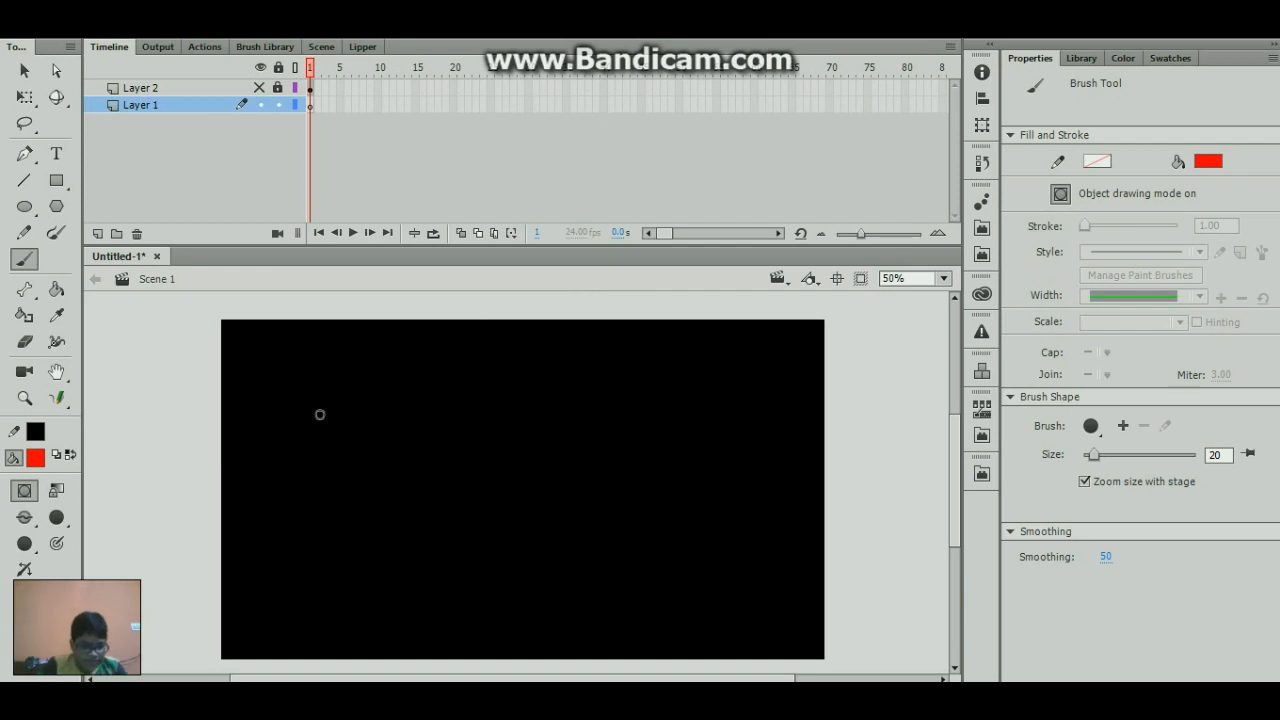
- Paint a red ring as the stick figure's head at 100% zoom on Layer 1, undoing the first attempt
{"action": "left_click", "coordinate": [944, 279]}
{"action": "left_click", "coordinate": [944, 279]}
{"action": "left_click", "coordinate": [944, 279]}
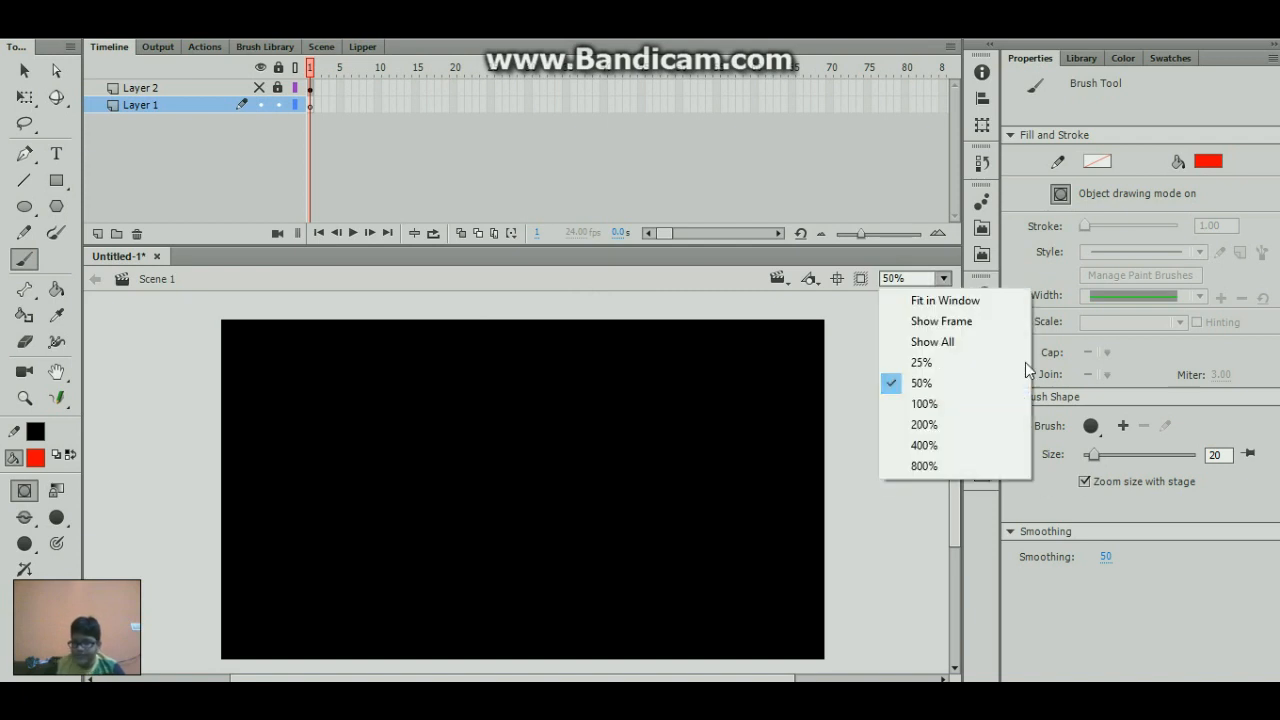
{"action": "left_click", "coordinate": [926, 403]}
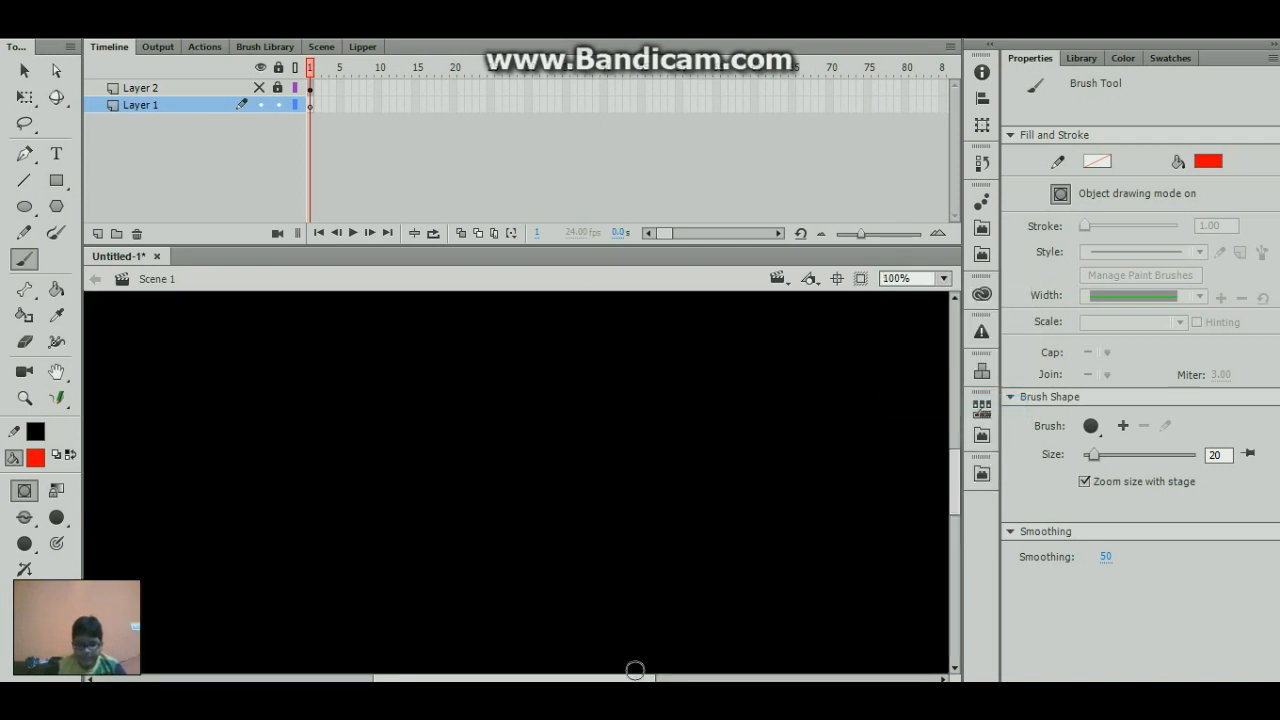
{"action": "left_click_drag", "start_coordinate": [635, 677], "coordinate": [543, 677]}
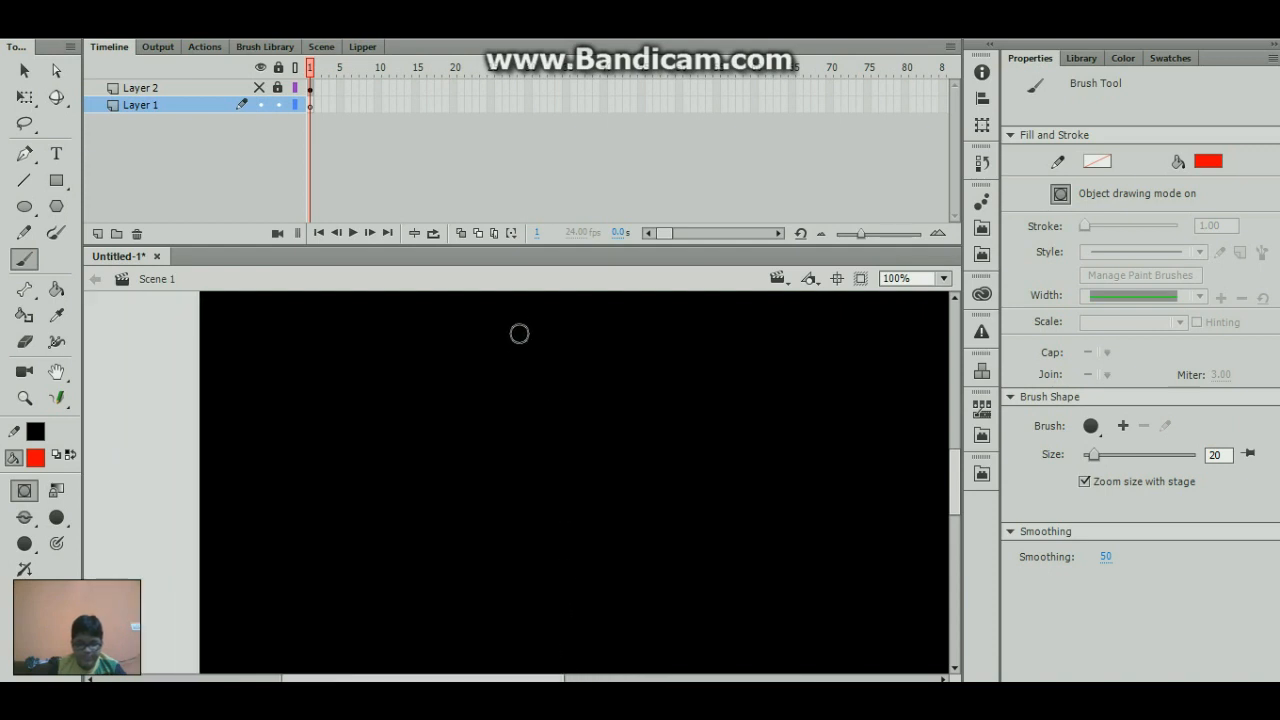
{"action": "mouse_move", "coordinate": [554, 337]}
{"action": "left_mouse_down"}
{"action": "mouse_move", "coordinate": [580, 426]}
{"action": "mouse_move", "coordinate": [580, 351]}
{"action": "mouse_move", "coordinate": [573, 386]}
{"action": "left_mouse_up"}
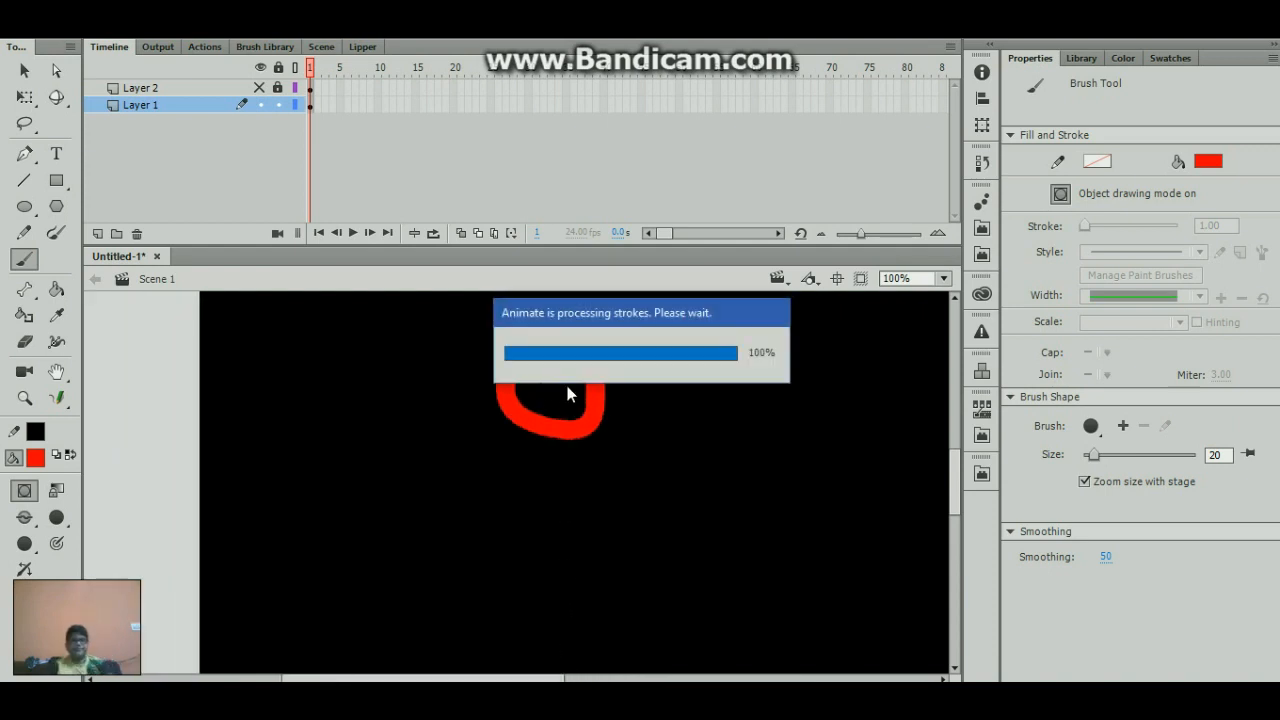
{"action": "key", "text": "ctrl+z"}
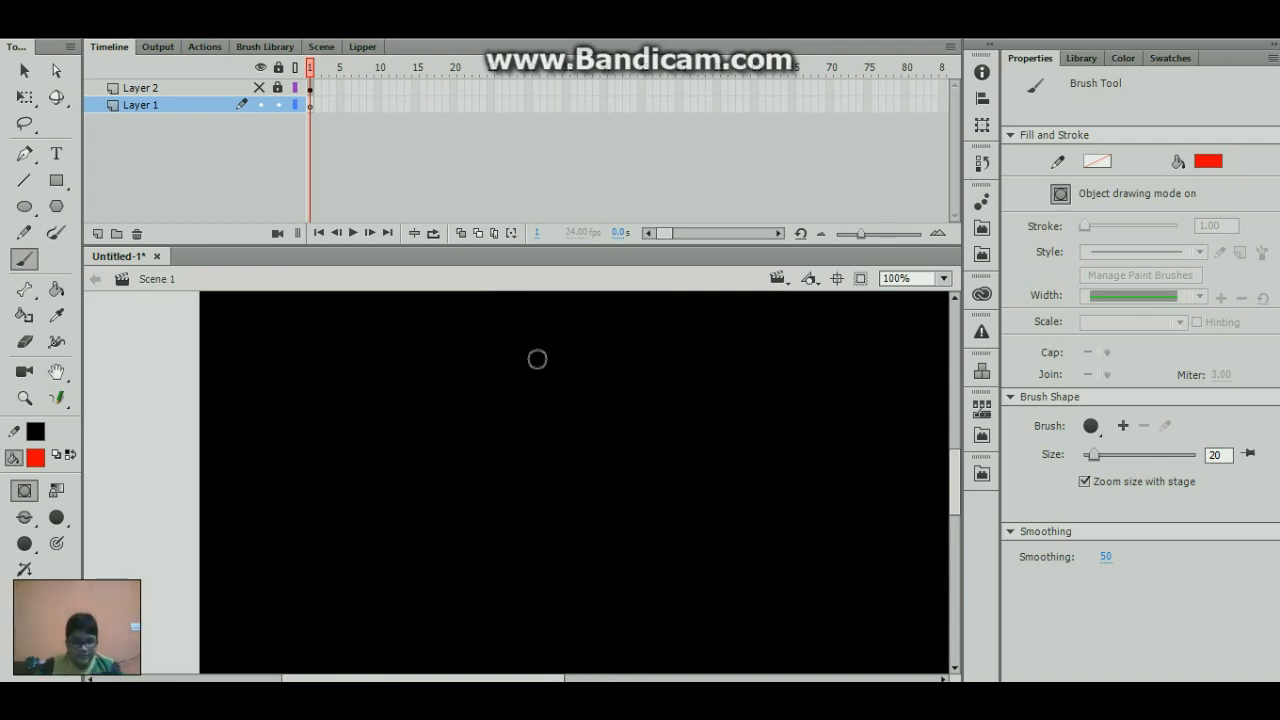
{"action": "mouse_move", "coordinate": [537, 359]}
{"action": "left_mouse_down"}
{"action": "mouse_move", "coordinate": [499, 361]}
{"action": "mouse_move", "coordinate": [473, 430]}
{"action": "mouse_move", "coordinate": [564, 449]}
{"action": "mouse_move", "coordinate": [585, 411]}
{"action": "mouse_move", "coordinate": [533, 356]}
{"action": "left_mouse_up"}
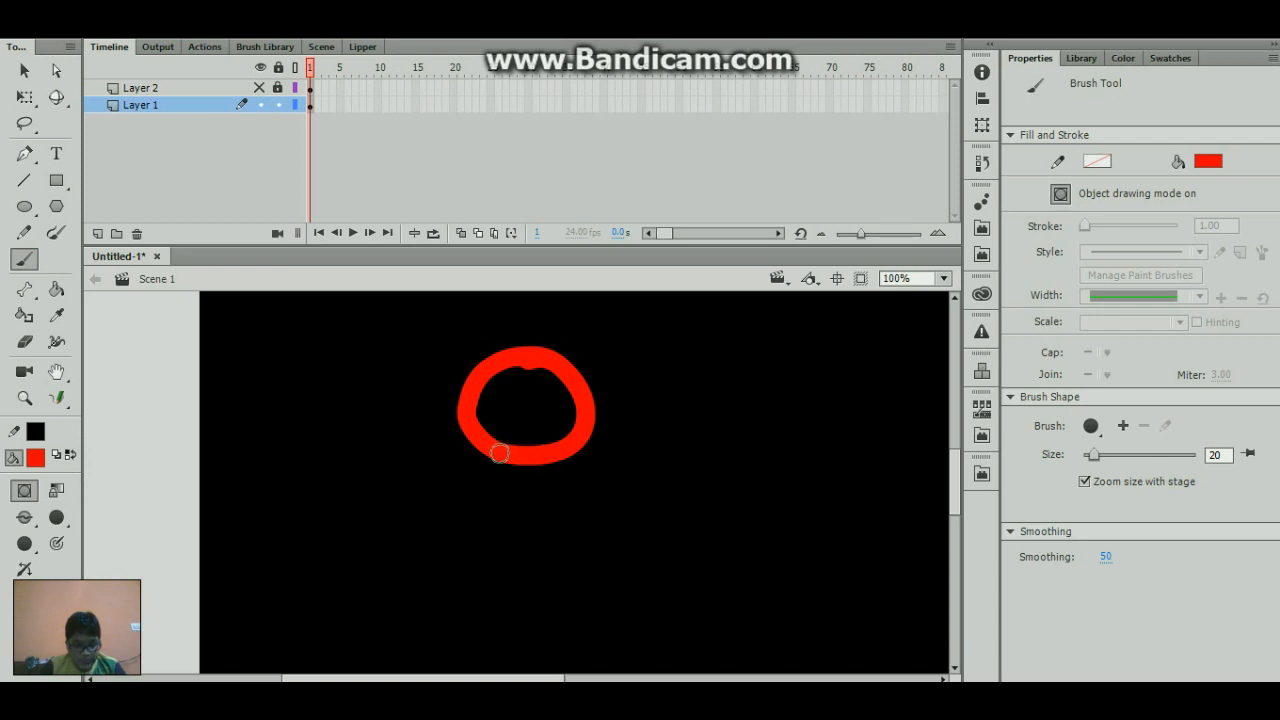
- Paint the stick figure's body straight down from the head, with one arm on each side
{"action": "left_click_drag", "start_coordinate": [499, 453], "coordinate": [500, 562]}
{"action": "left_click_drag", "start_coordinate": [505, 505], "coordinate": [550, 555]}
{"action": "mouse_move", "coordinate": [495, 455]}
{"action": "left_mouse_down"}
{"action": "mouse_move", "coordinate": [444, 513]}
{"action": "mouse_move", "coordinate": [438, 543]}
{"action": "left_mouse_up"}
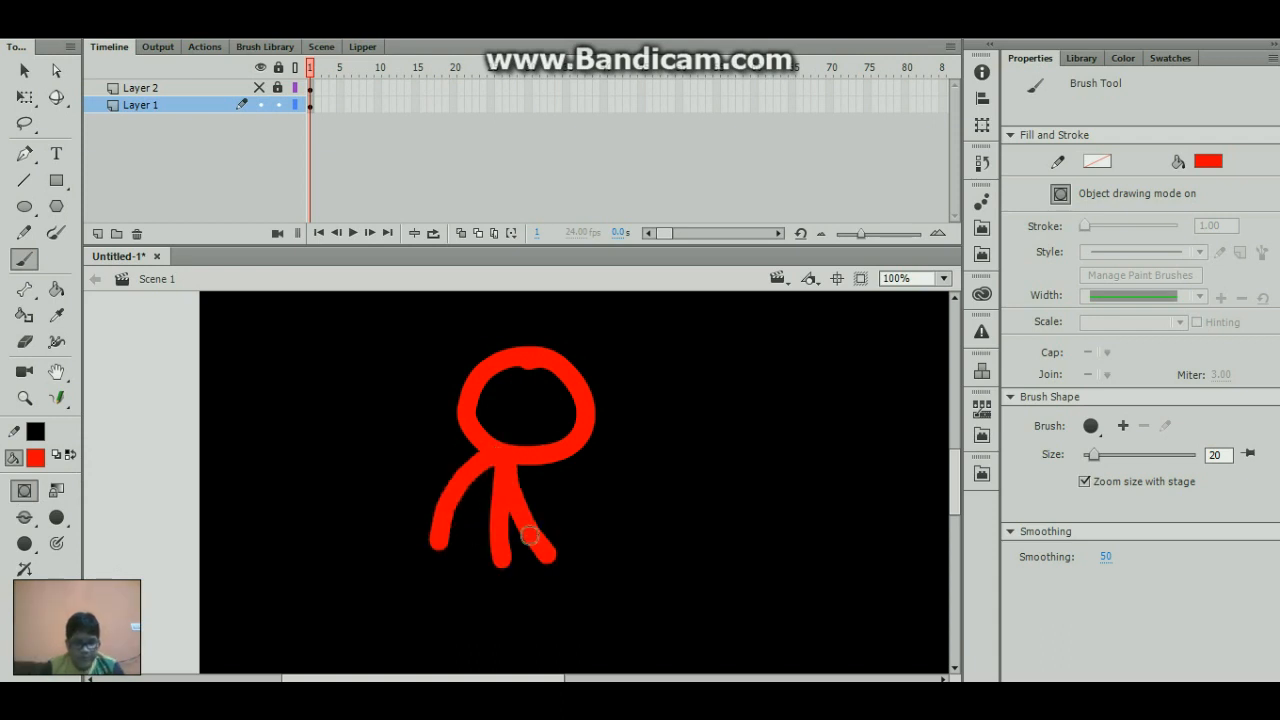
- Try painting two straight legs from the lower end of the body, and undo both strokes
{"action": "left_click_drag", "start_coordinate": [957, 500], "coordinate": [954, 507]}
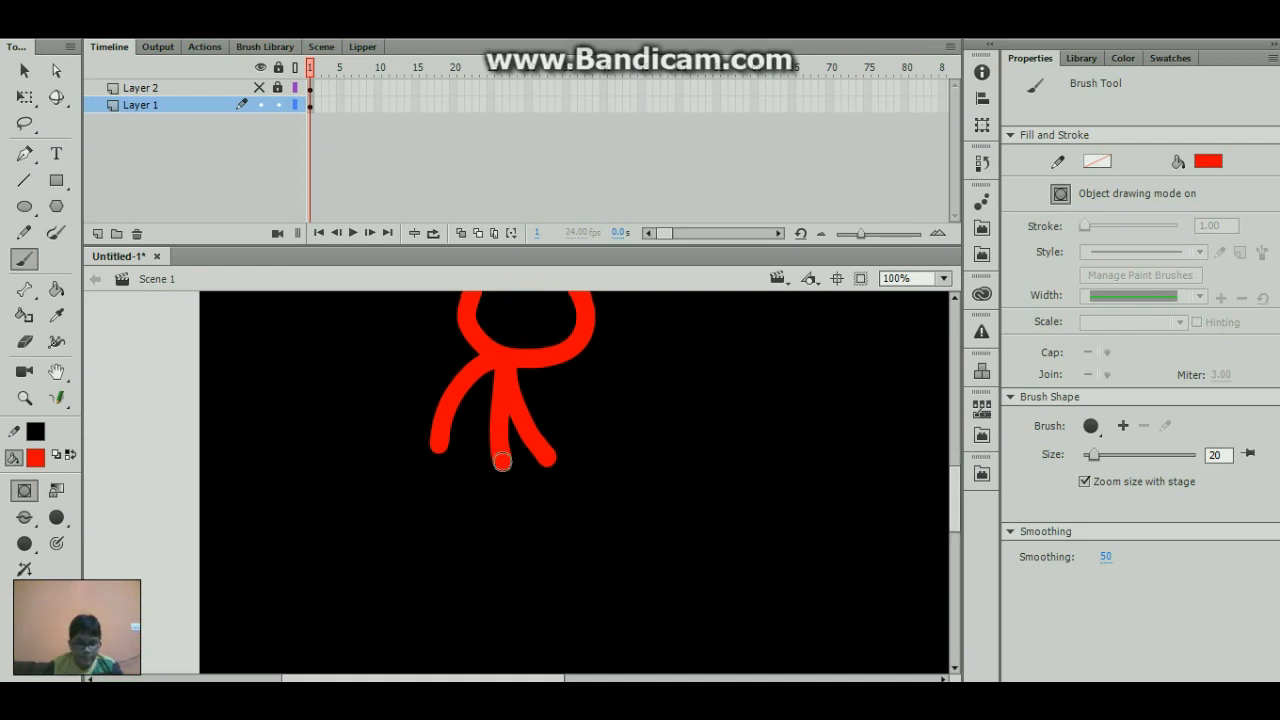
{"action": "left_click_drag", "start_coordinate": [502, 461], "coordinate": [537, 576]}
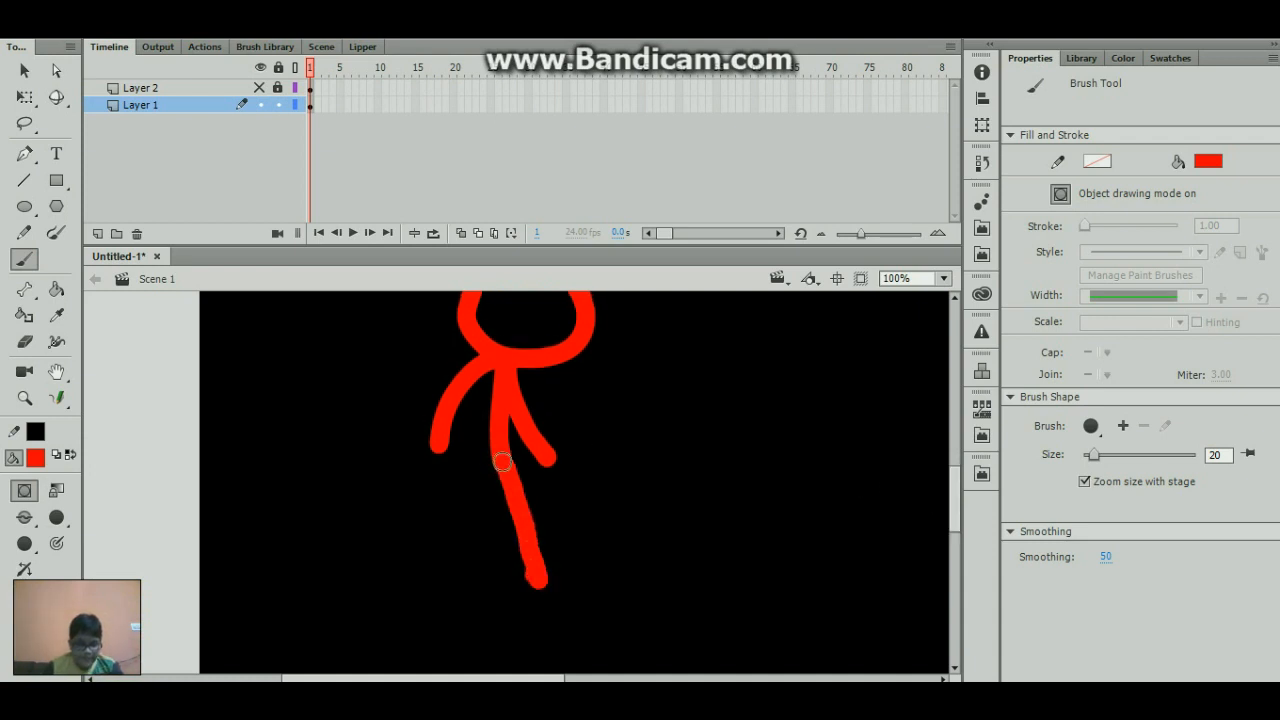
{"action": "left_click_drag", "start_coordinate": [498, 455], "coordinate": [460, 582]}
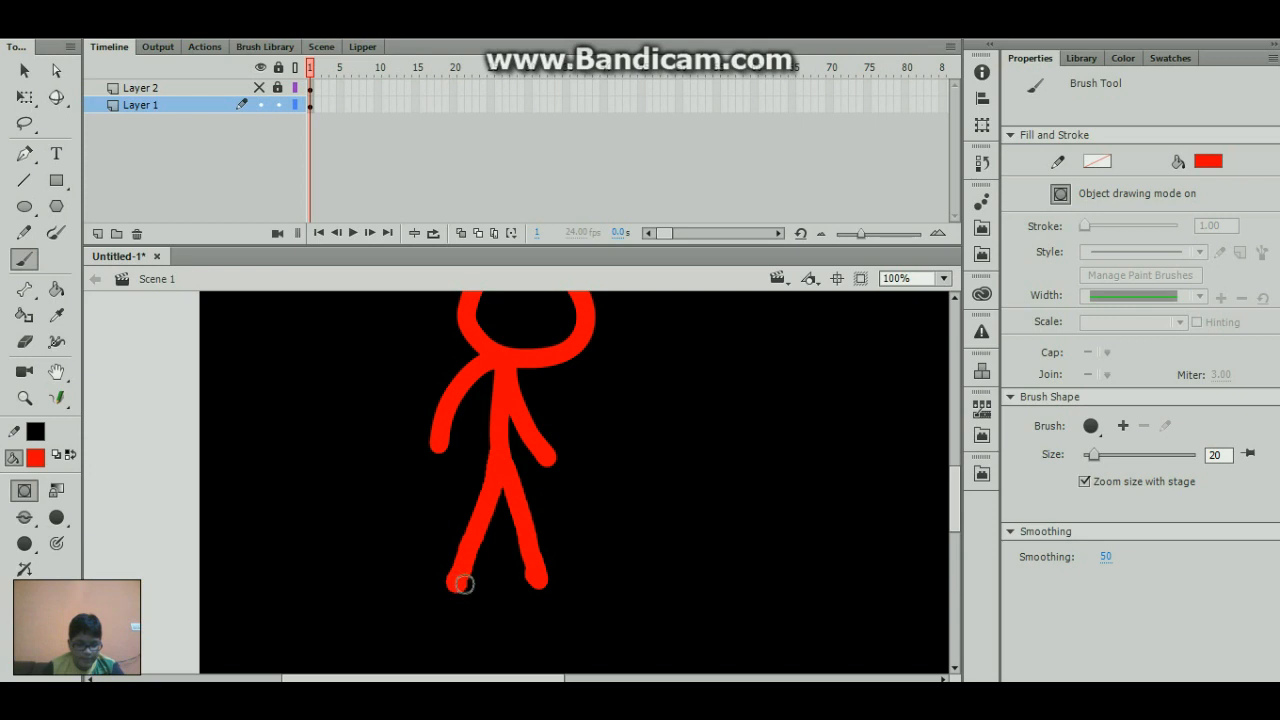
{"action": "key", "text": "ctrl+z"}
{"action": "key", "text": "ctrl+z"}
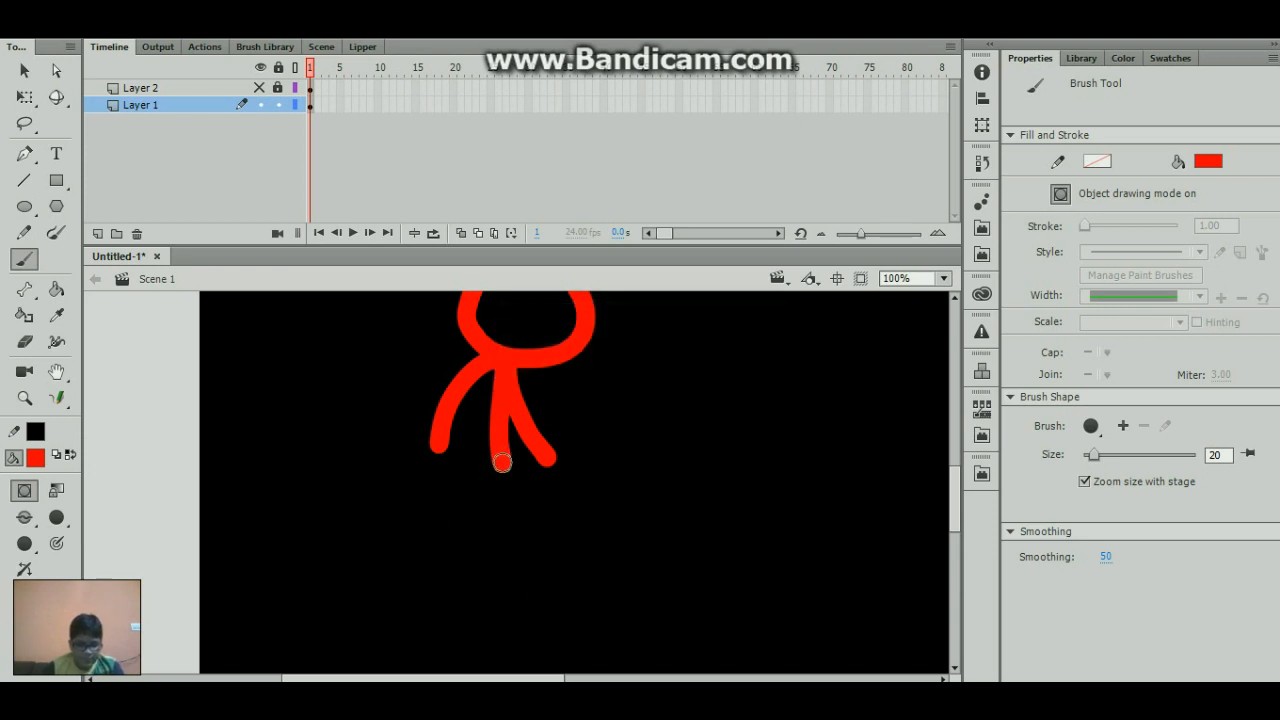
- Paint two spread legs with feet from the lower end of the body, redrawing the left leg once
{"action": "mouse_move", "coordinate": [502, 463]}
{"action": "left_mouse_down"}
{"action": "mouse_move", "coordinate": [546, 566]}
{"action": "mouse_move", "coordinate": [562, 570]}
{"action": "left_mouse_up"}
{"action": "left_click_drag", "start_coordinate": [500, 460], "coordinate": [469, 557]}
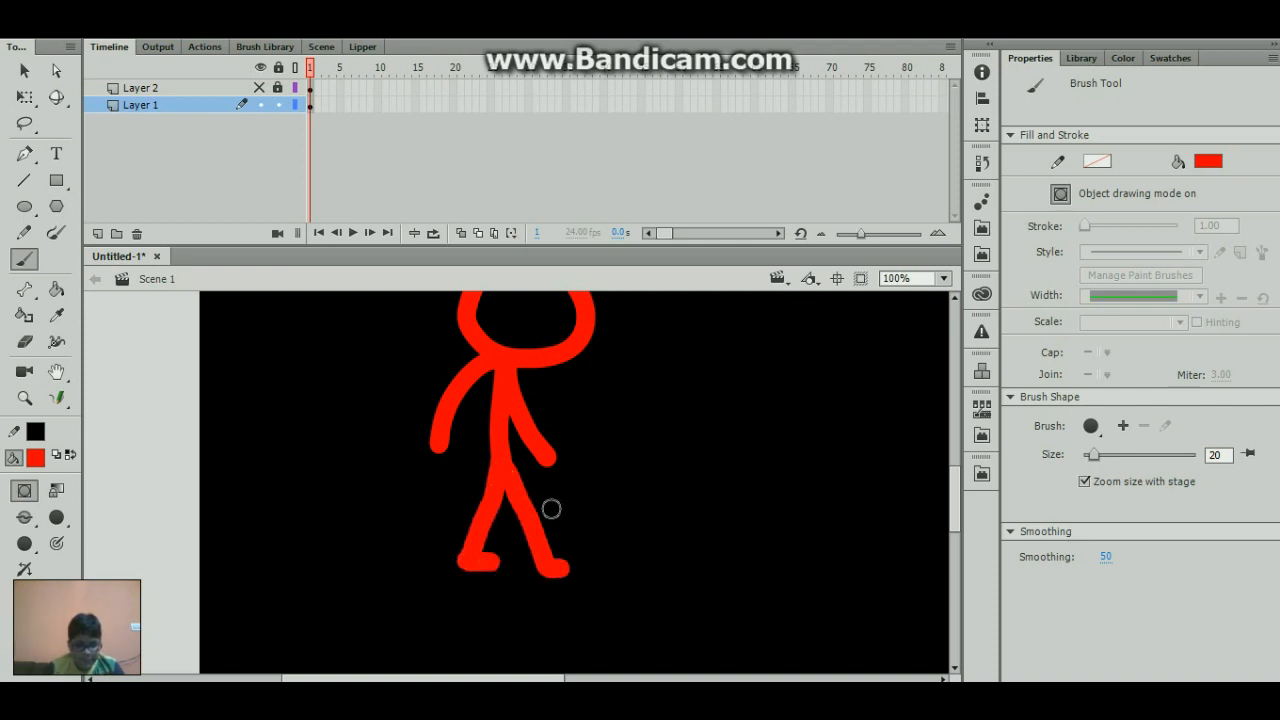
{"action": "key", "text": "ctrl+z"}
{"action": "key", "text": "ctrl+y"}
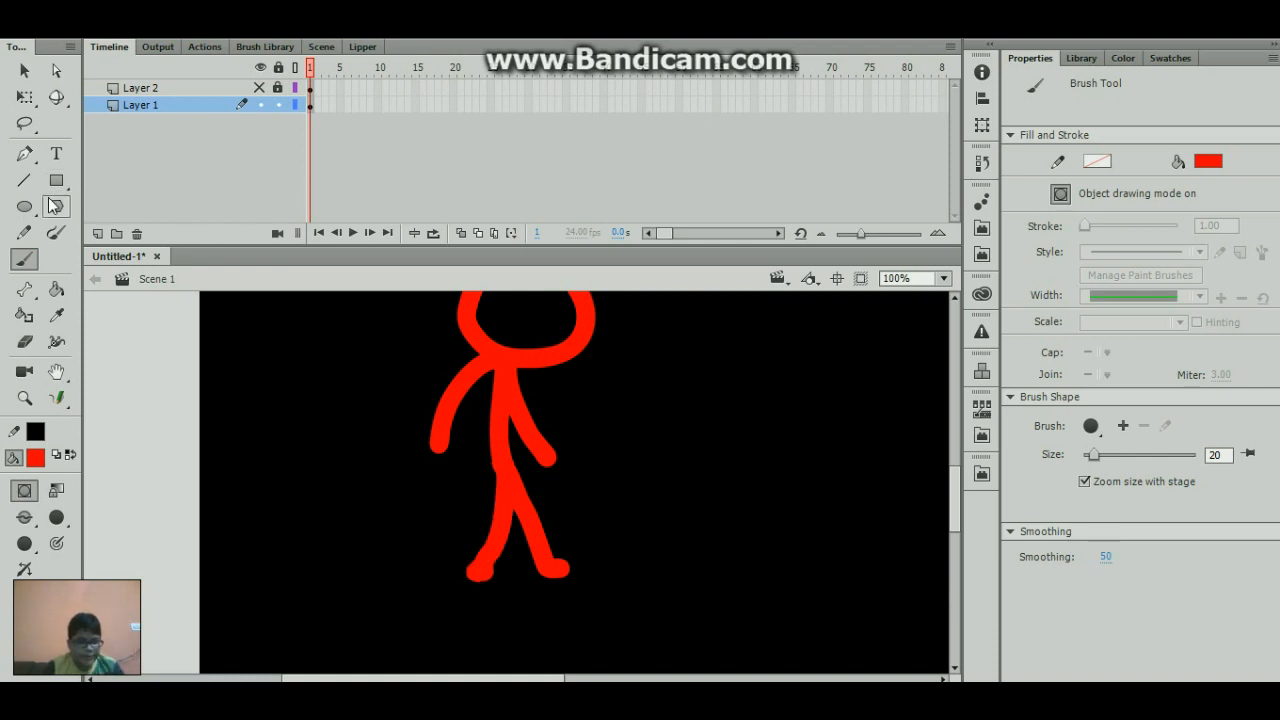
- Activate the Line tool and set its stroke color to white
{"action": "left_click", "coordinate": [24, 180]}
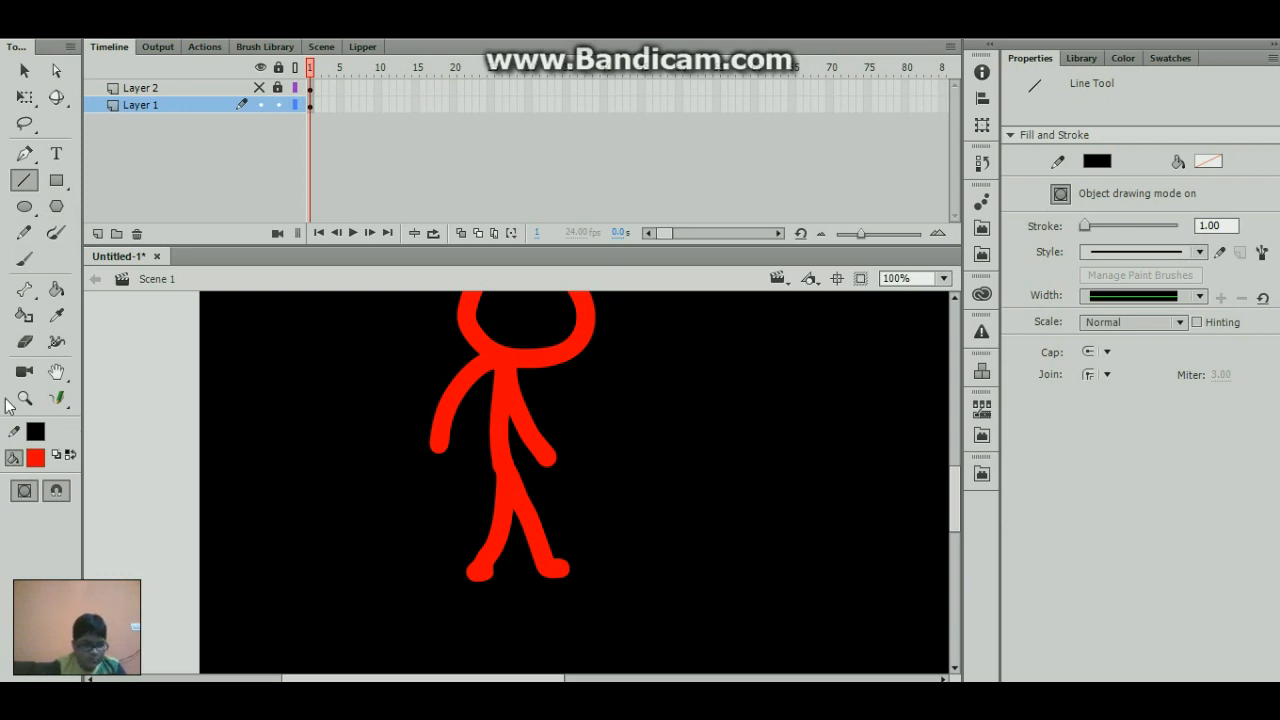
{"action": "left_click", "coordinate": [37, 433]}
{"action": "left_click", "coordinate": [37, 433]}
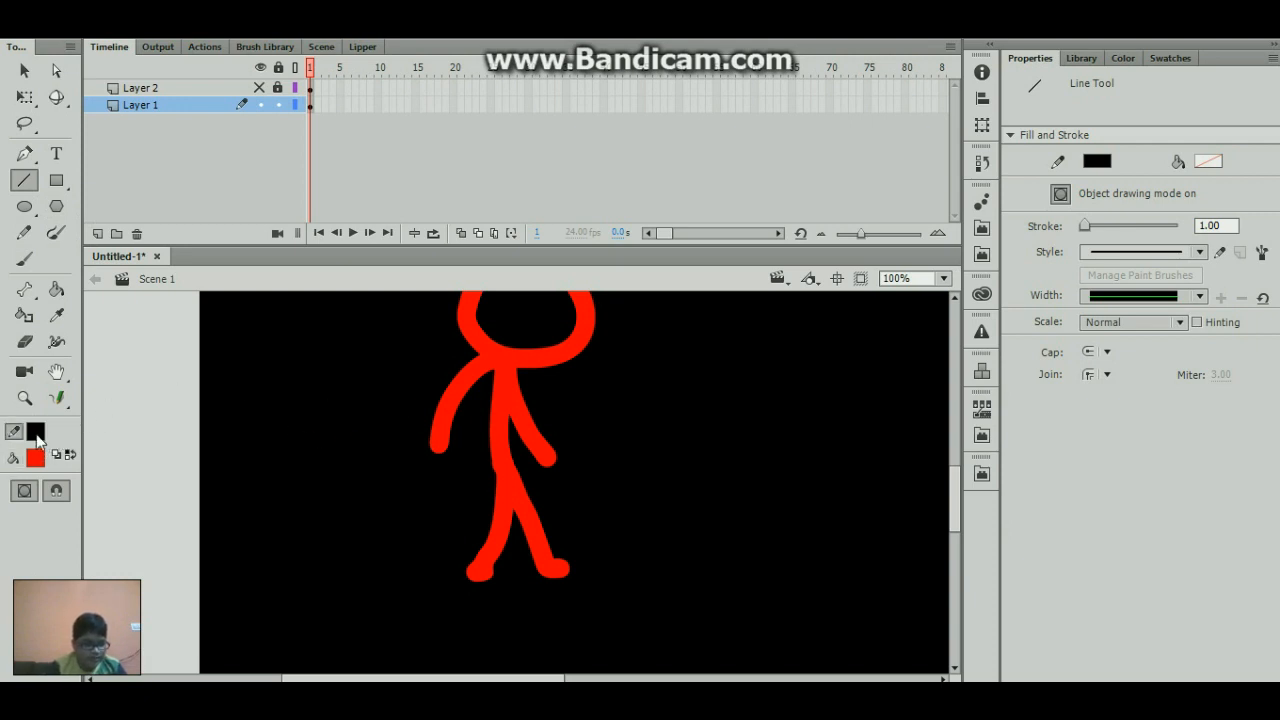
{"action": "left_click", "coordinate": [37, 436]}
{"action": "left_click", "coordinate": [107, 550]}
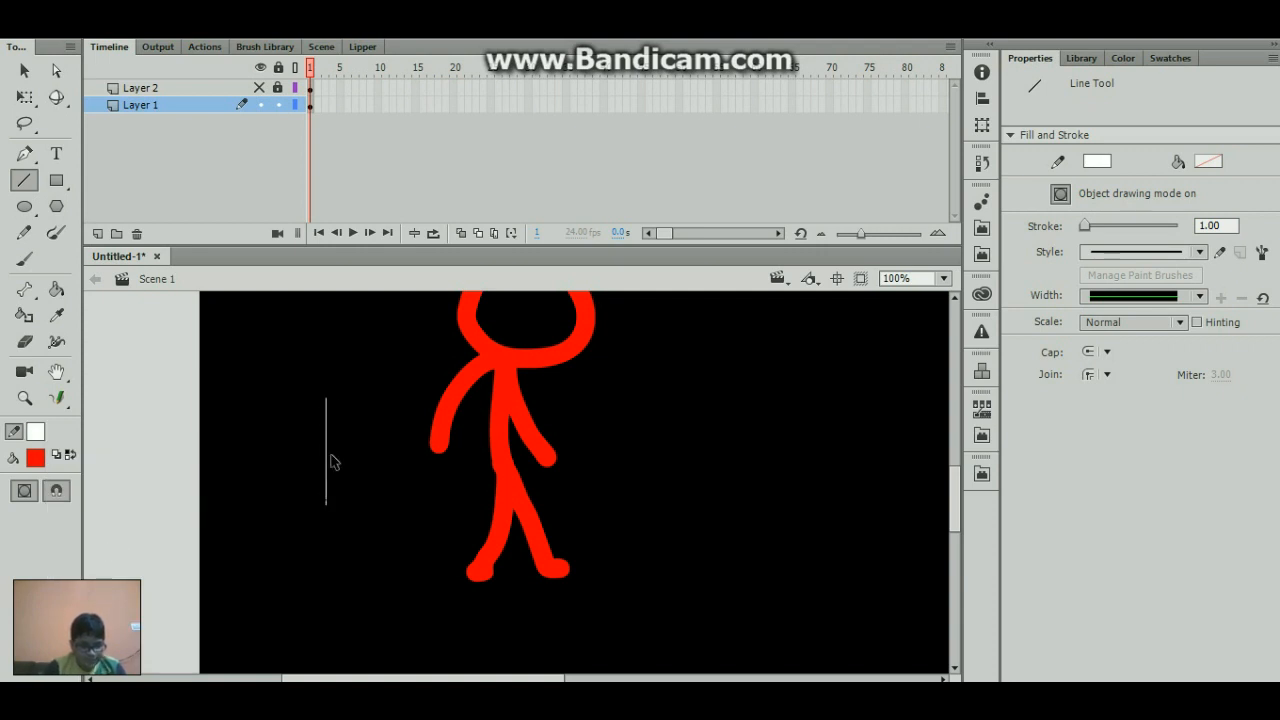
- Draw the knife blade's outline beside the stick figure, with a straight back, a curved cutting edge and a short closing line at its upper end
{"action": "mouse_move", "coordinate": [300, 398]}
{"action": "left_mouse_down"}
{"action": "mouse_move", "coordinate": [297, 514]}
{"action": "mouse_move", "coordinate": [301, 498]}
{"action": "left_mouse_up"}
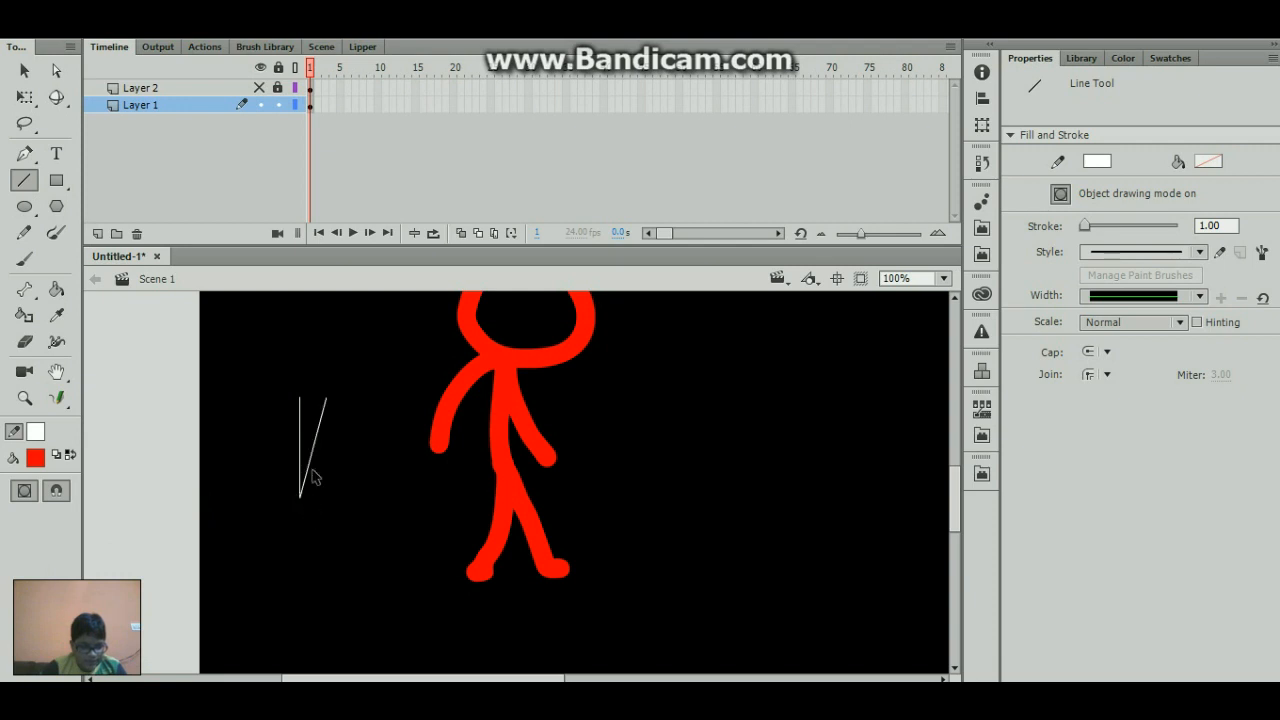
{"action": "left_click_drag", "start_coordinate": [320, 448], "coordinate": [316, 399]}
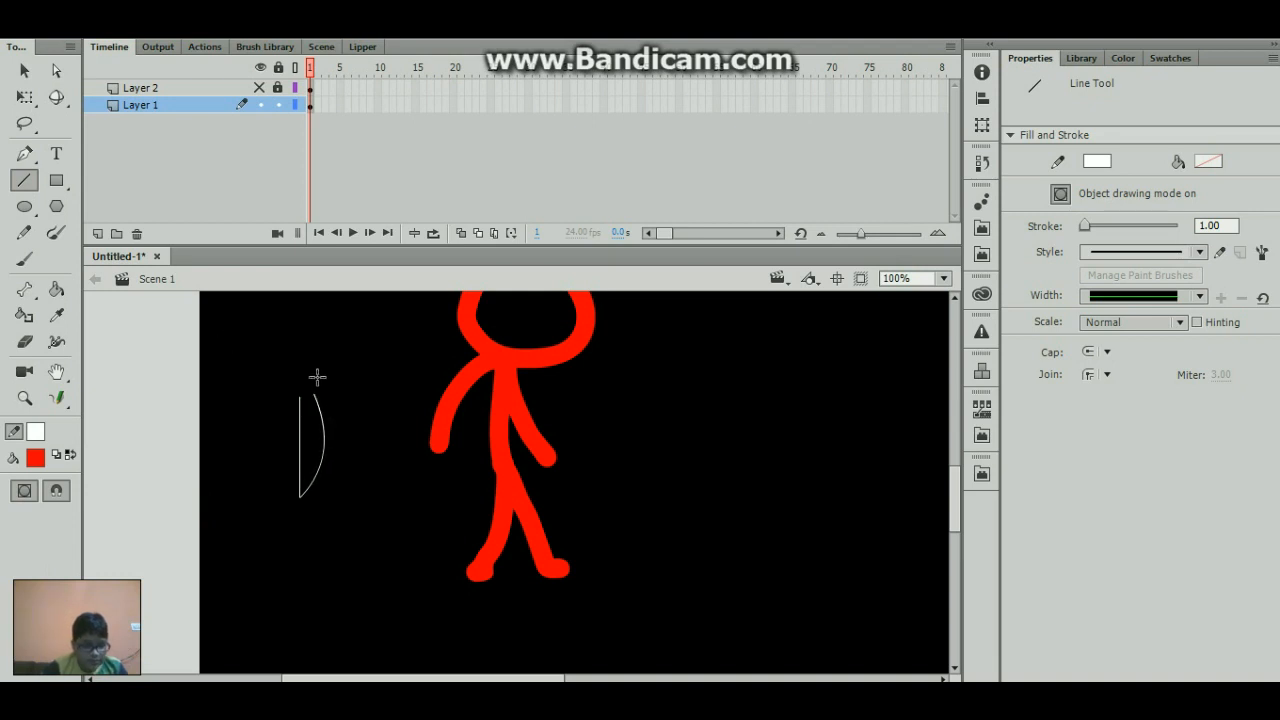
{"action": "left_click_drag", "start_coordinate": [318, 377], "coordinate": [314, 395]}
- Draw the knife handle's outline above the blade with two slanted sides and a short line closing its upper end
{"action": "left_click_drag", "start_coordinate": [295, 338], "coordinate": [310, 395]}
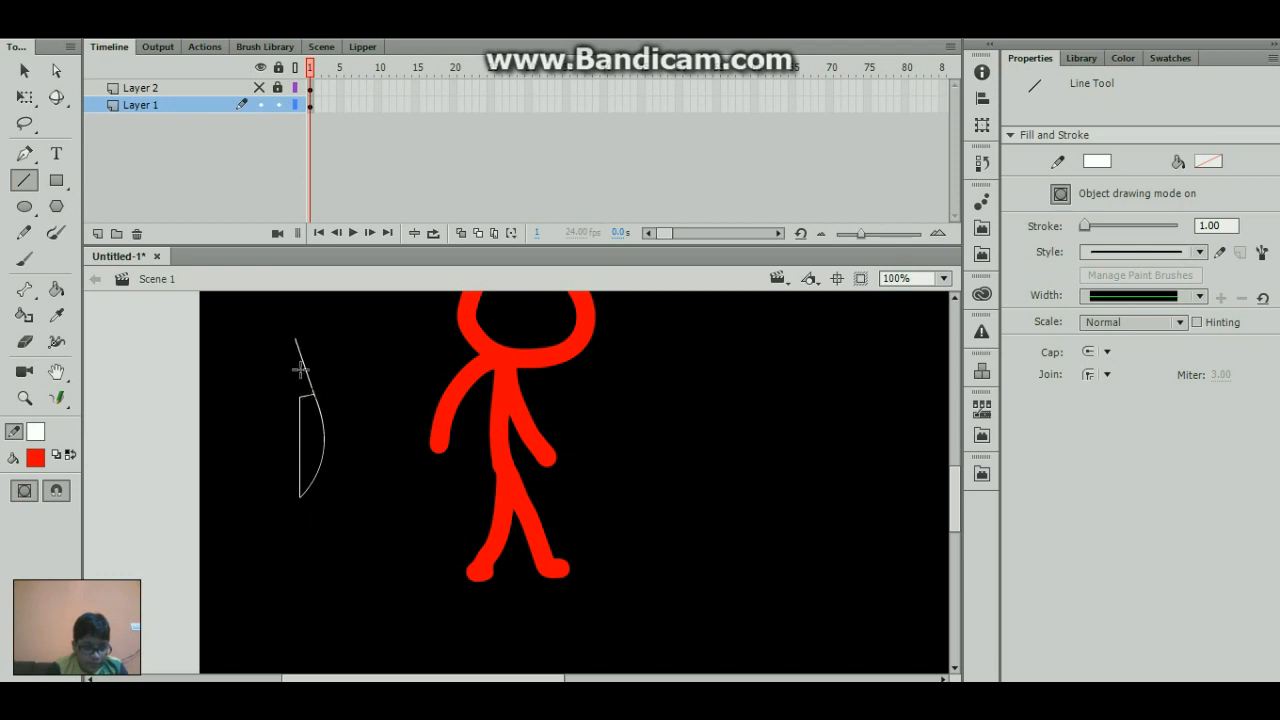
{"action": "left_click_drag", "start_coordinate": [287, 338], "coordinate": [300, 394]}
{"action": "left_click_drag", "start_coordinate": [310, 322], "coordinate": [296, 338]}
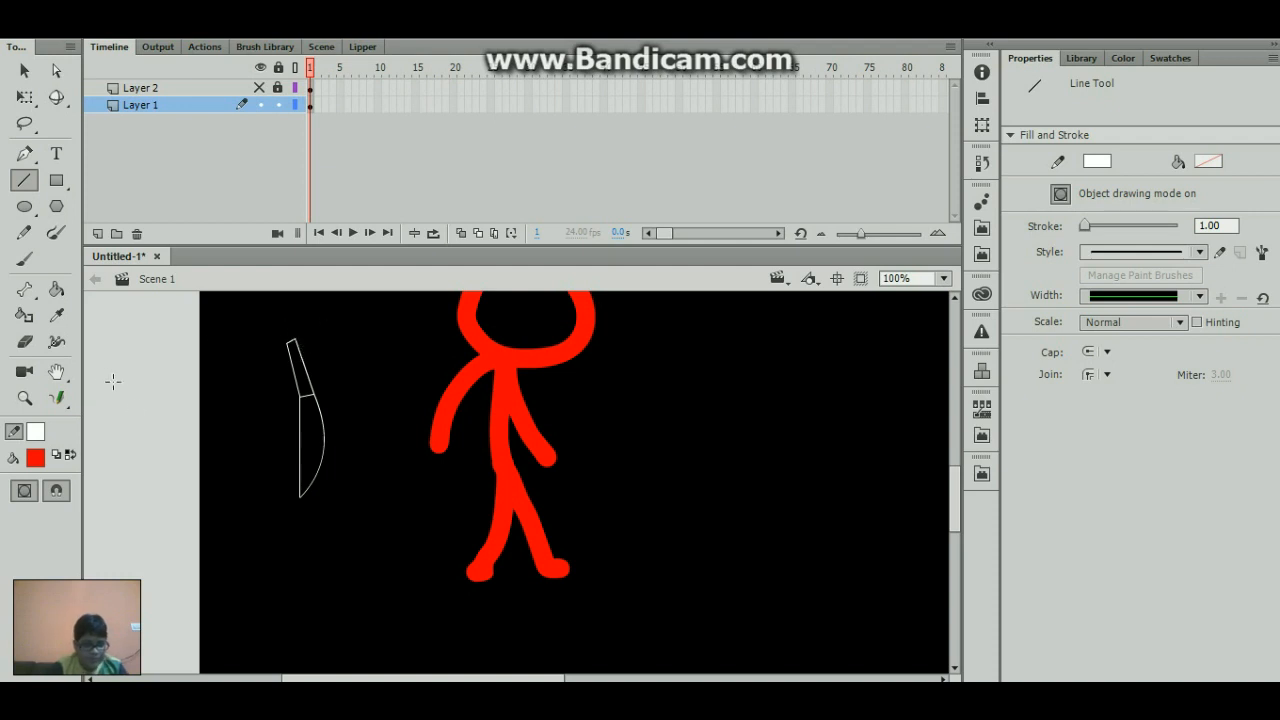
- Select the handle's lines with Free Transform and skew them so the handle stands upright in line with the blade's back
{"action": "key", "text": "k"}
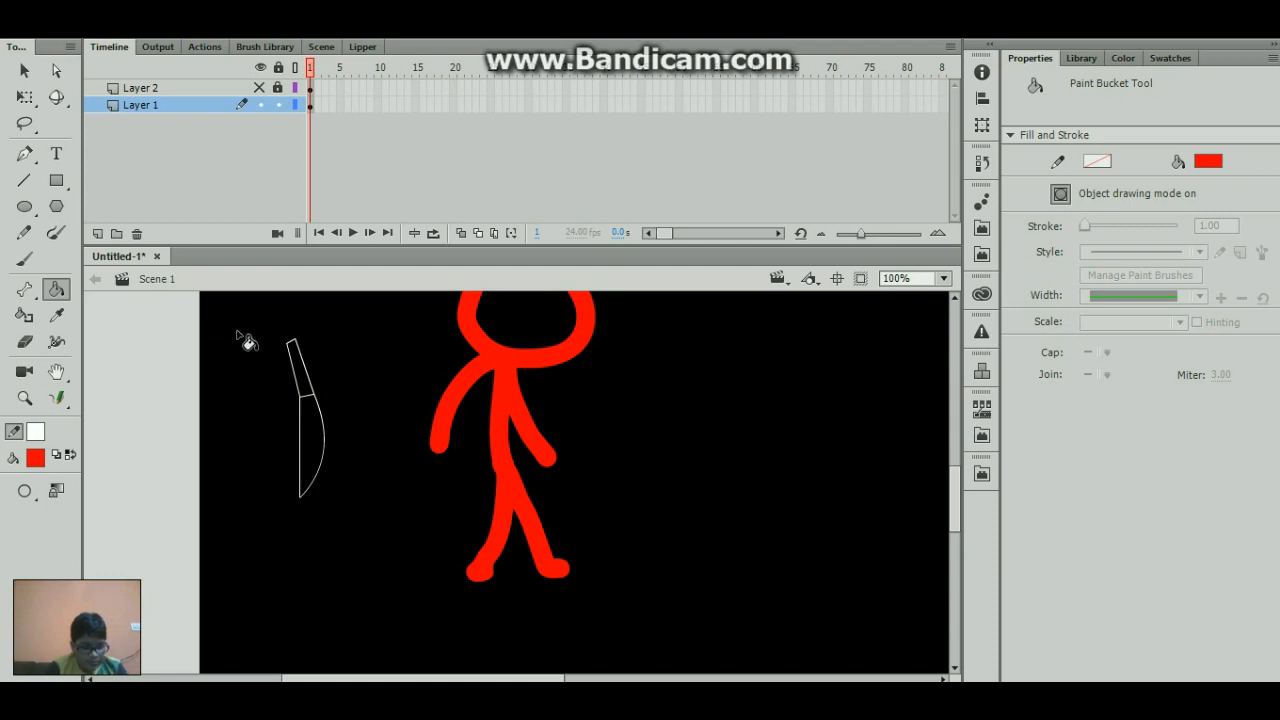
{"action": "key", "text": "q"}
{"action": "mouse_move", "coordinate": [268, 317]}
{"action": "left_mouse_down"}
{"action": "mouse_move", "coordinate": [344, 382]}
{"action": "mouse_move", "coordinate": [346, 399]}
{"action": "left_mouse_up"}
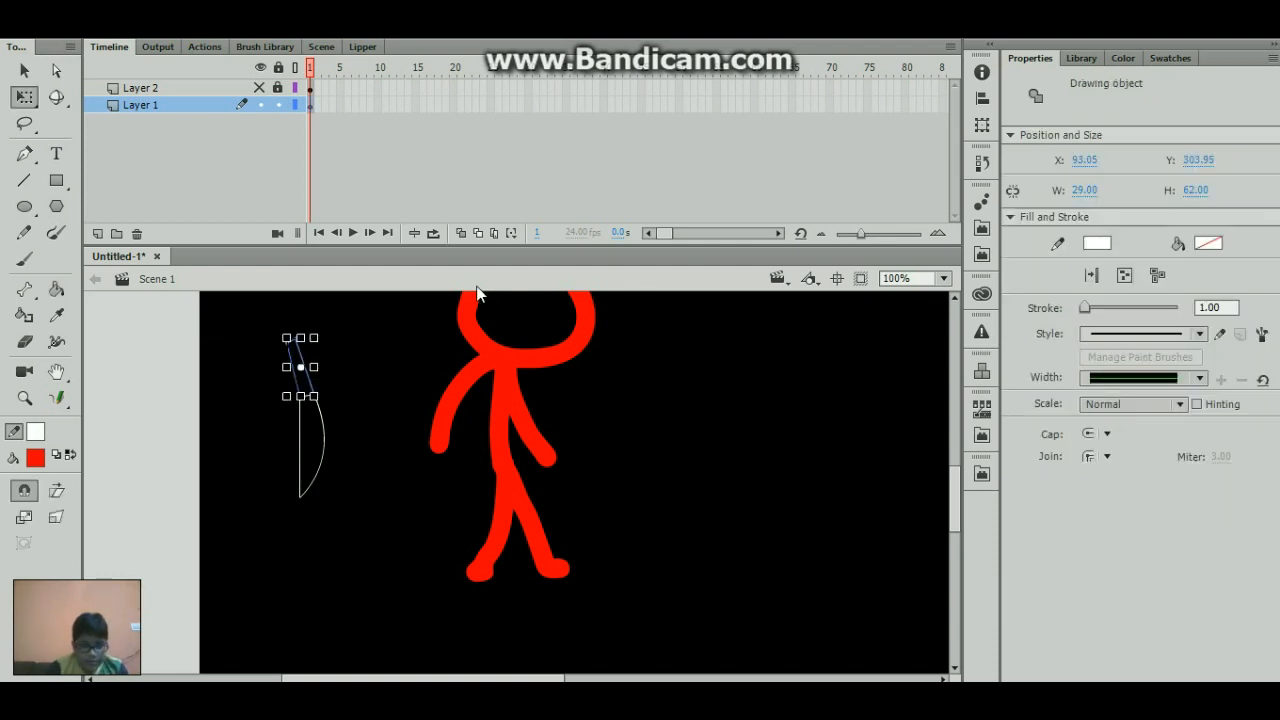
{"action": "left_click", "coordinate": [943, 278]}
{"action": "left_click", "coordinate": [923, 444]}
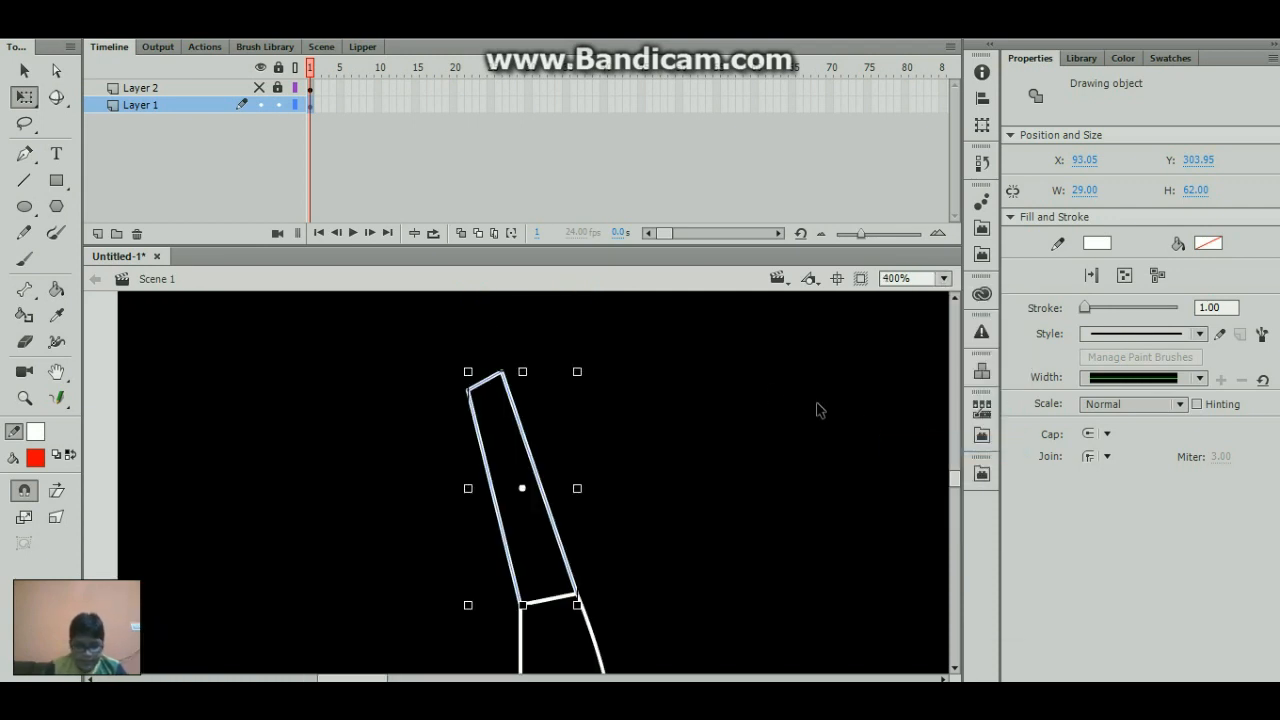
{"action": "left_click_drag", "start_coordinate": [547, 371], "coordinate": [609, 372]}
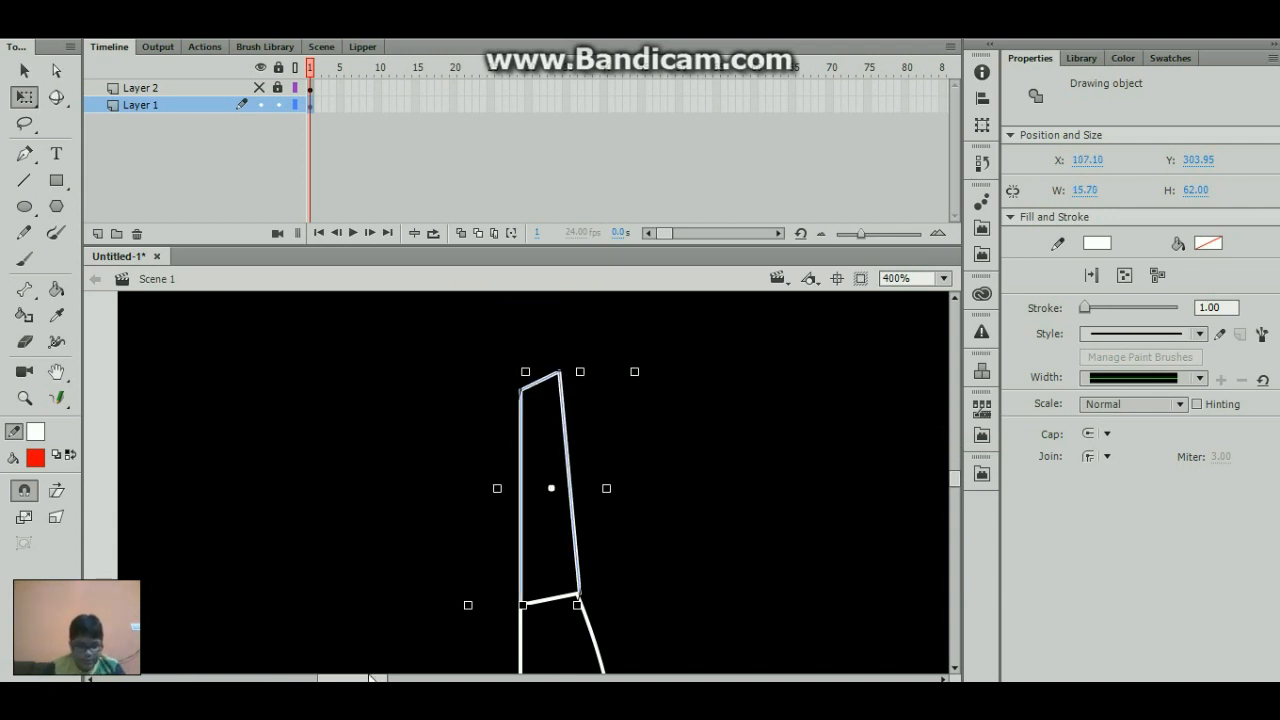
- Convert the stick figure's head to a Graphic symbol named head_stick
{"action": "left_click", "coordinate": [376, 672]}
{"action": "left_click_drag", "start_coordinate": [380, 678], "coordinate": [458, 677]}
{"action": "left_click", "coordinate": [439, 495]}
{"action": "left_click", "coordinate": [610, 455]}
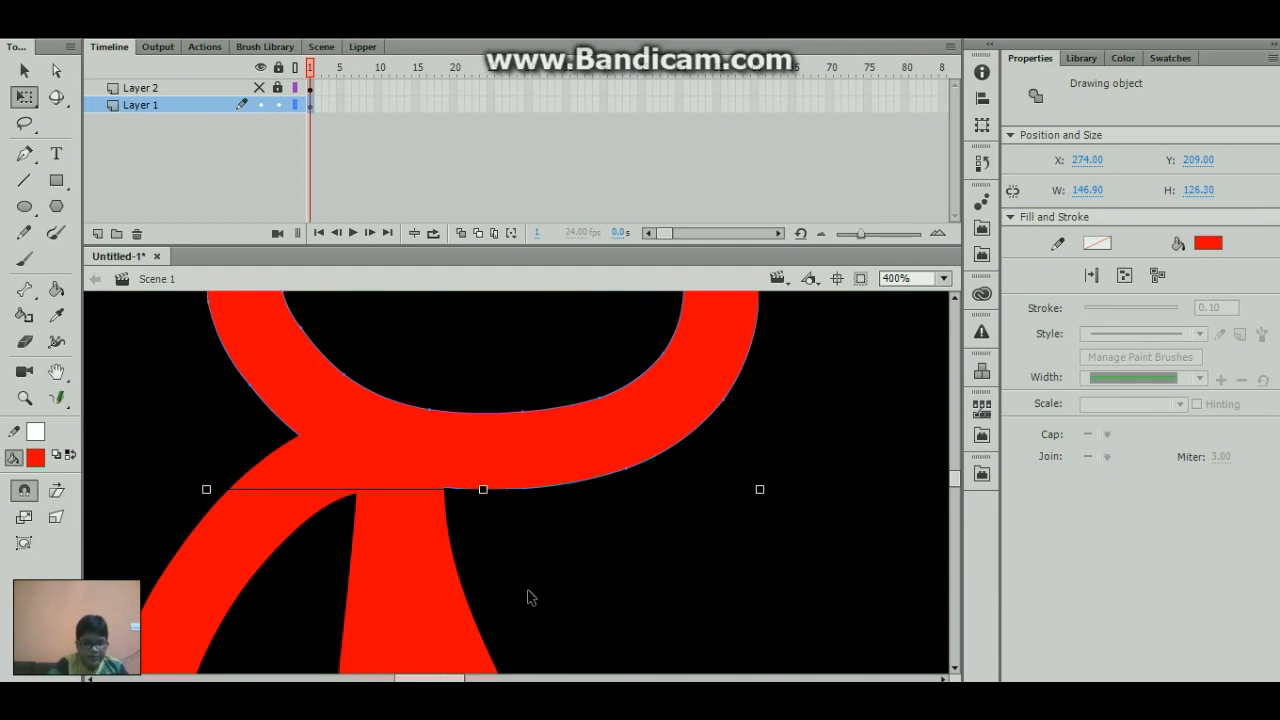
{"action": "key", "text": "F8"}
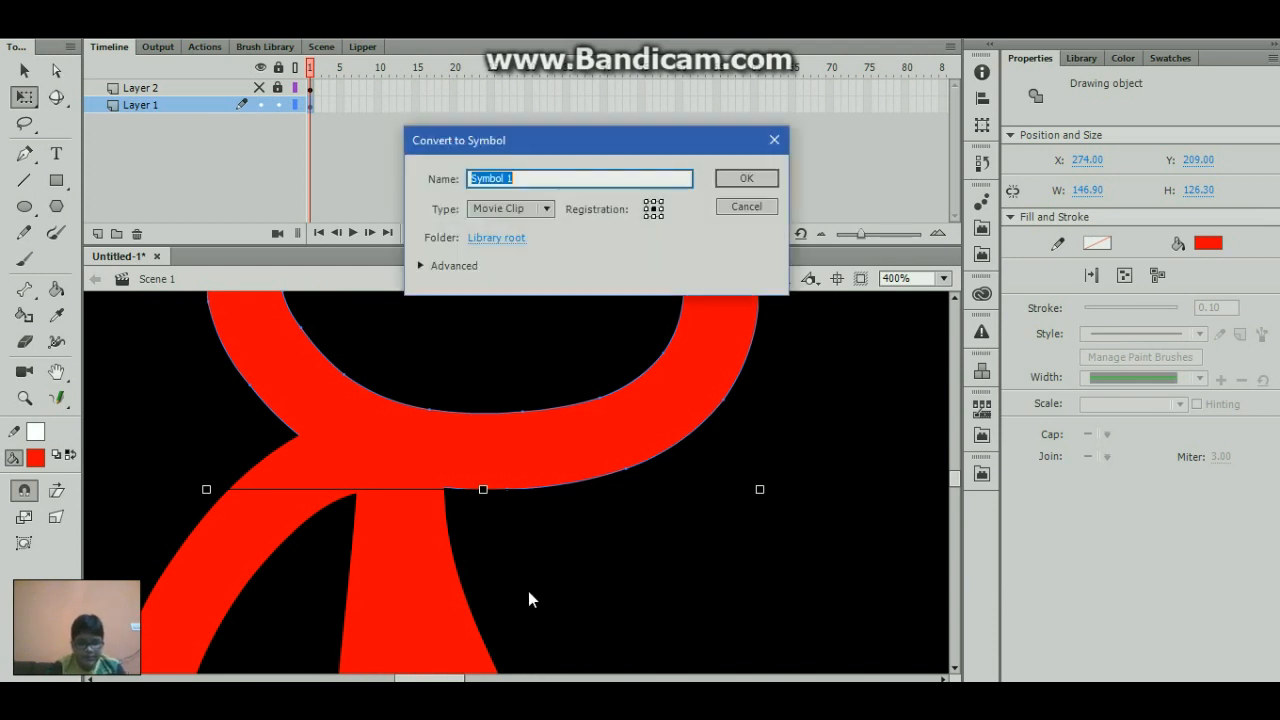
{"action": "left_click", "coordinate": [518, 210]}
{"action": "left_click", "coordinate": [510, 270]}
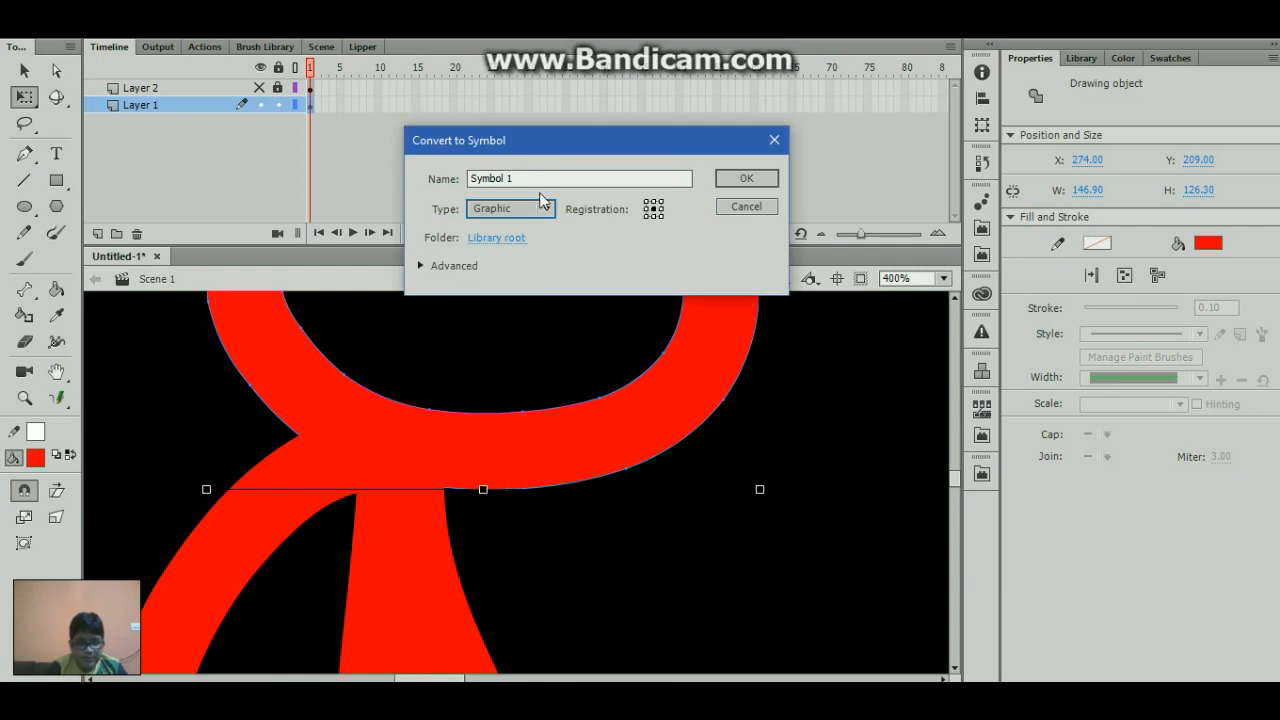
{"action": "left_click_drag", "start_coordinate": [537, 178], "coordinate": [351, 211]}
{"action": "type", "text": "head_stick"}
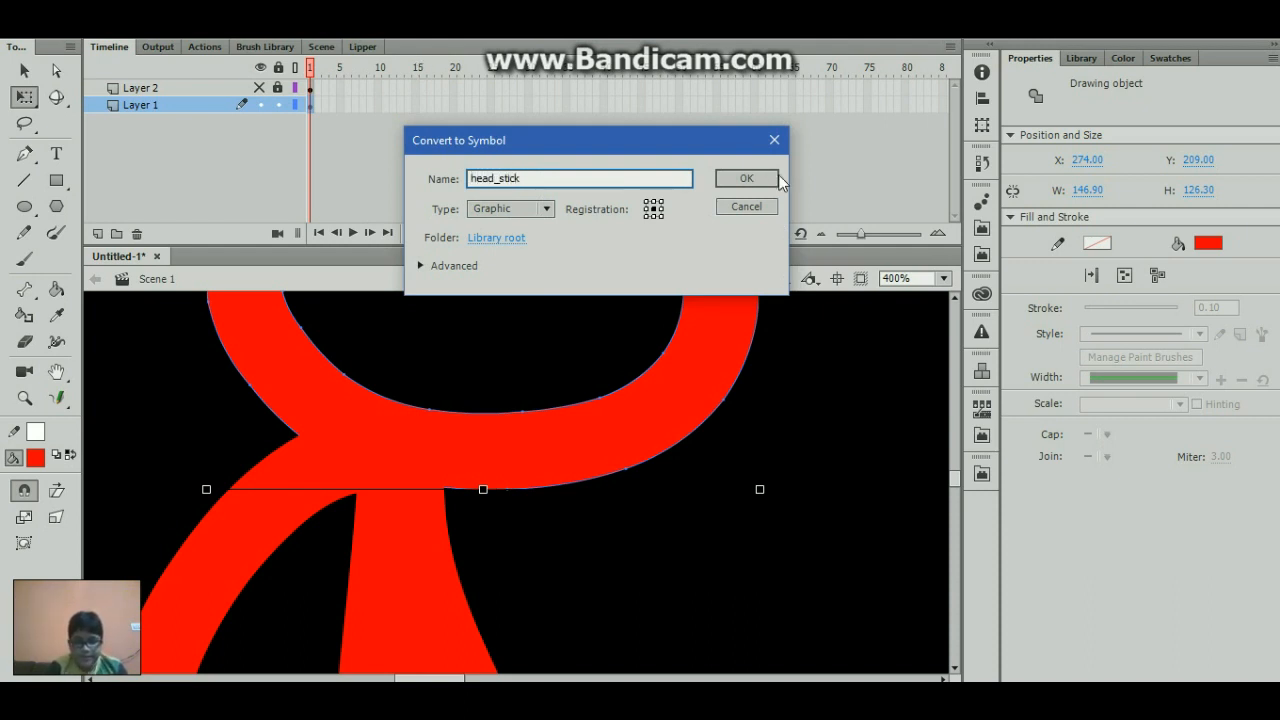
{"action": "left_click", "coordinate": [776, 176]}
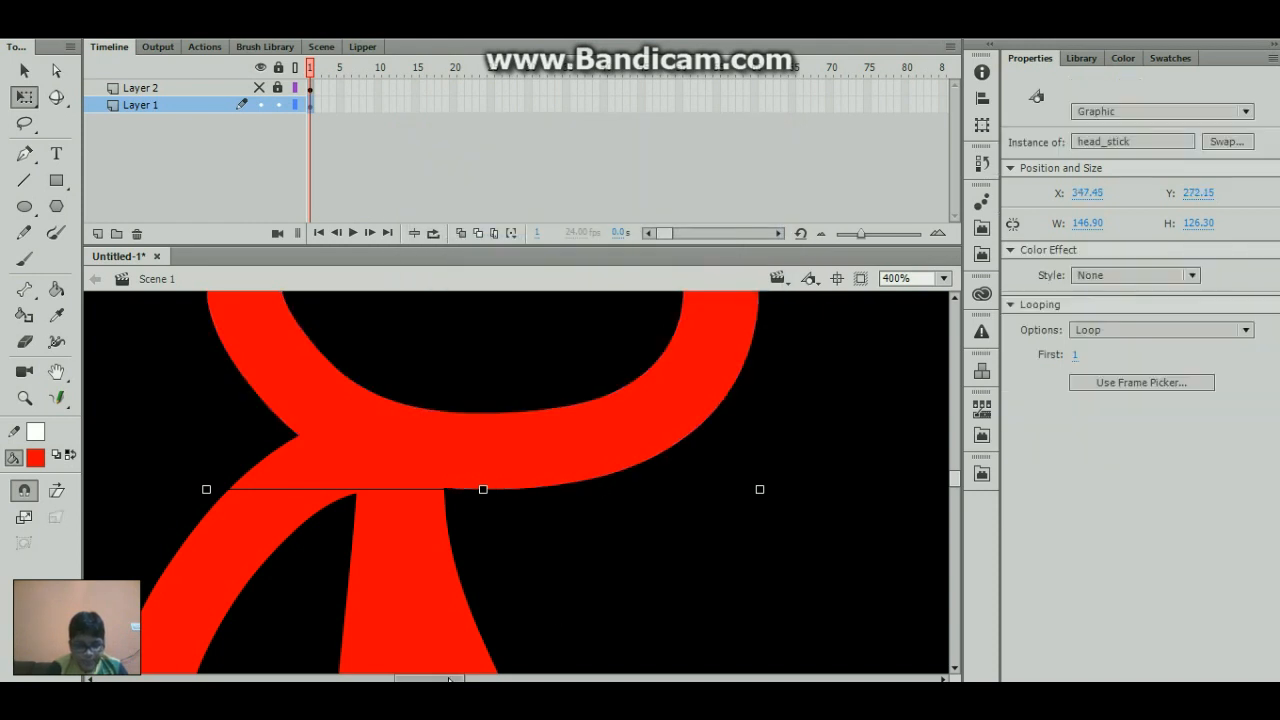
- Try moving the short line at the knife handle's upper end, and undo the move
{"action": "left_click_drag", "start_coordinate": [449, 681], "coordinate": [355, 680]}
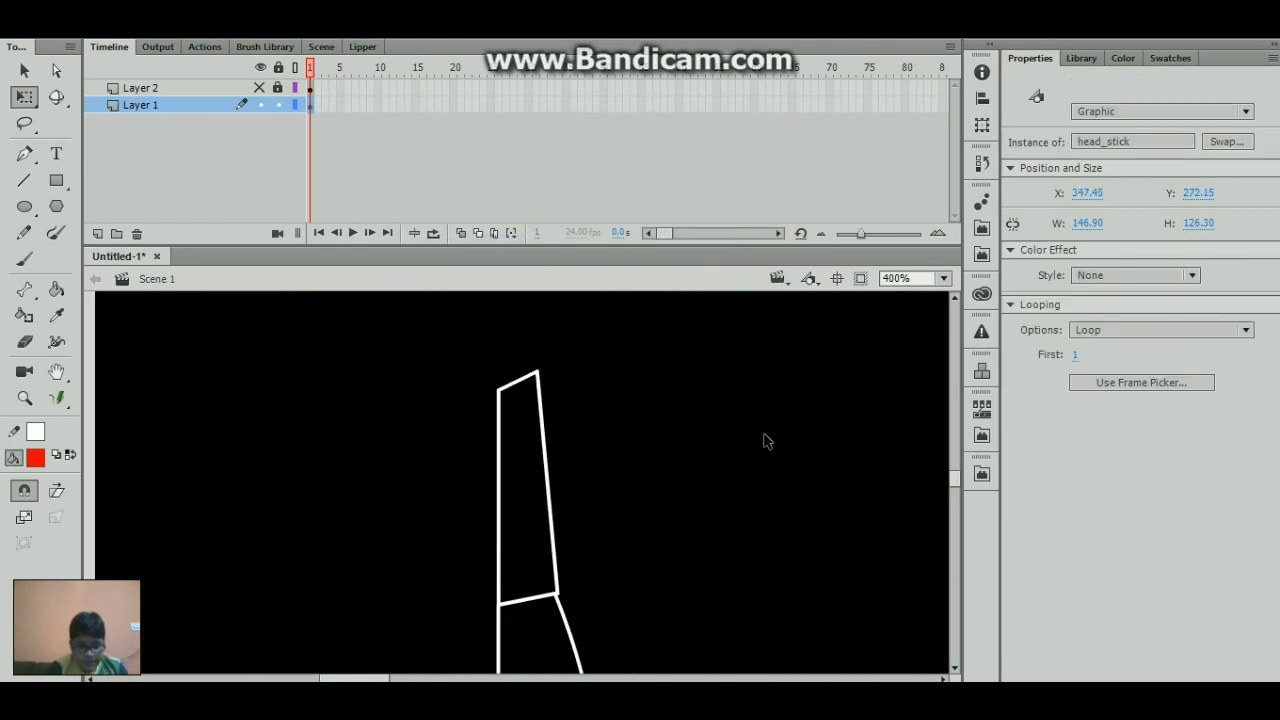
{"action": "left_click", "coordinate": [541, 402]}
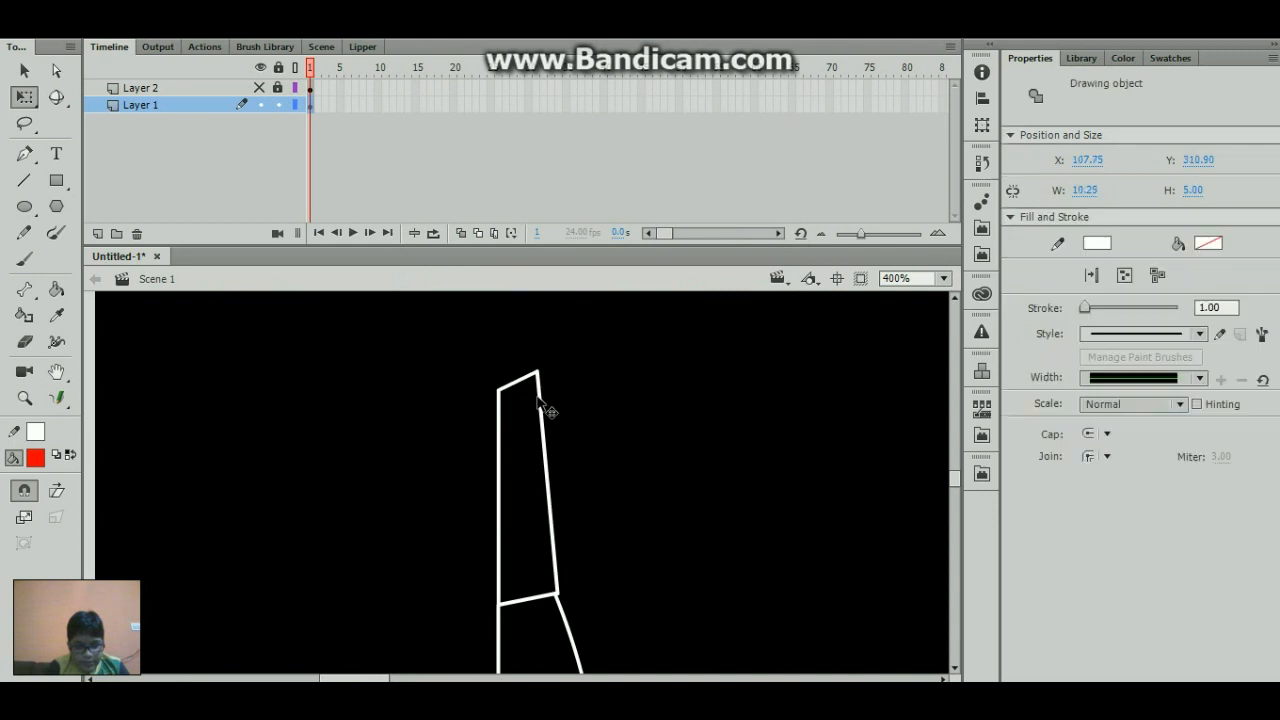
{"action": "key", "text": "ctrl+z"}
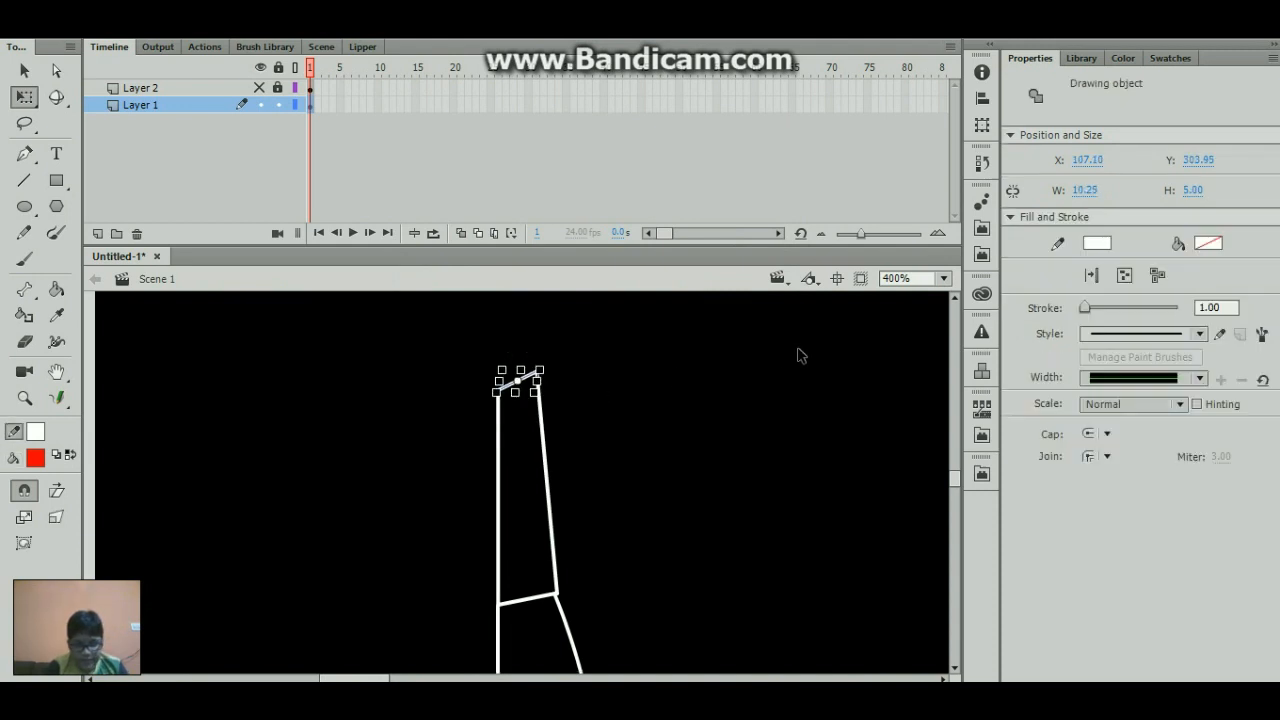
- Select all of the knife's lines and break them apart into plain shape strokes
{"action": "left_click", "coordinate": [943, 278]}
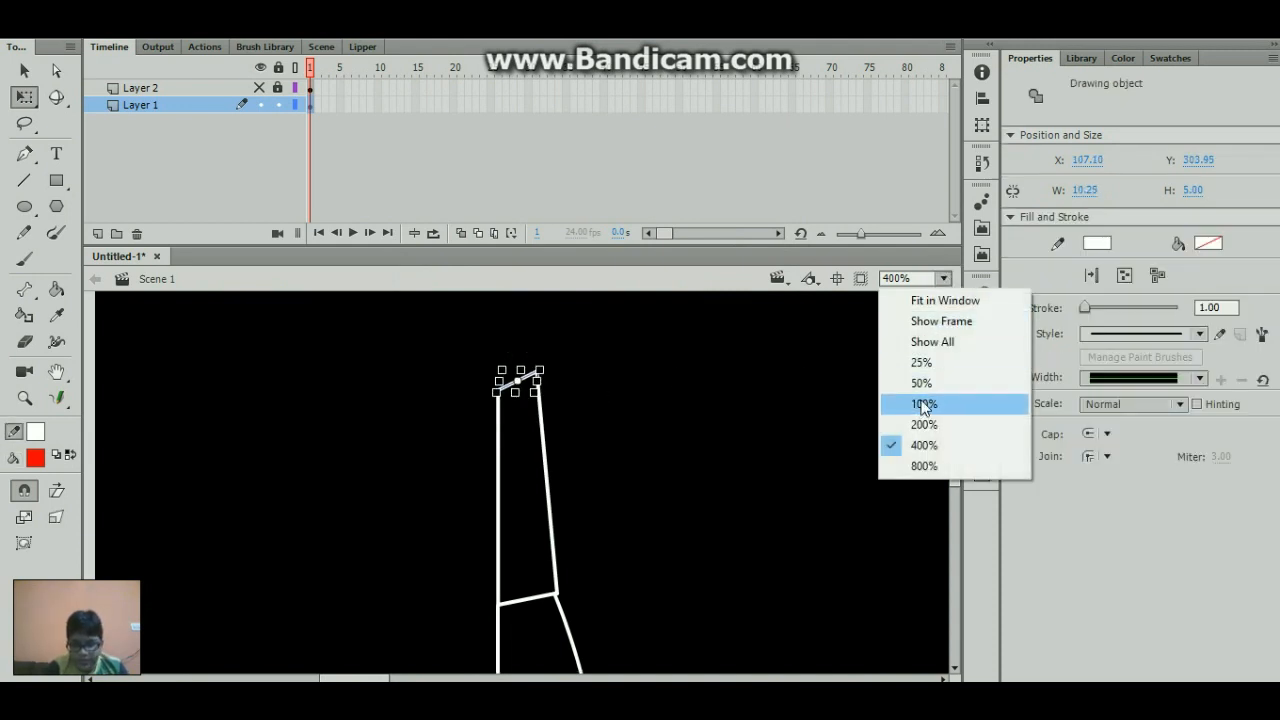
{"action": "left_click", "coordinate": [924, 404]}
{"action": "left_click_drag", "start_coordinate": [463, 416], "coordinate": [589, 662]}
{"action": "key", "text": "ctrl+b"}
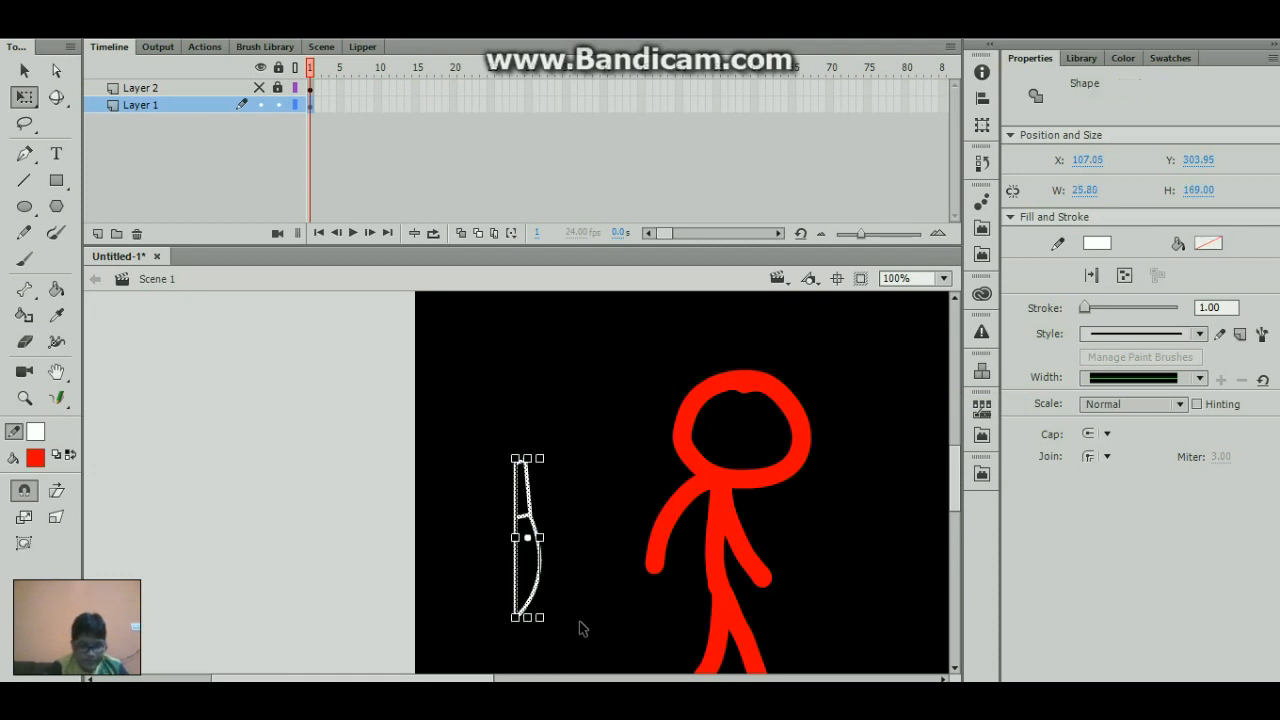
- Reshape the knife outline by levelling the handle's upper edge and adjusting the corner where the handle meets the curved edge
{"action": "left_click", "coordinate": [552, 467]}
{"action": "left_click_drag", "start_coordinate": [525, 459], "coordinate": [527, 464]}
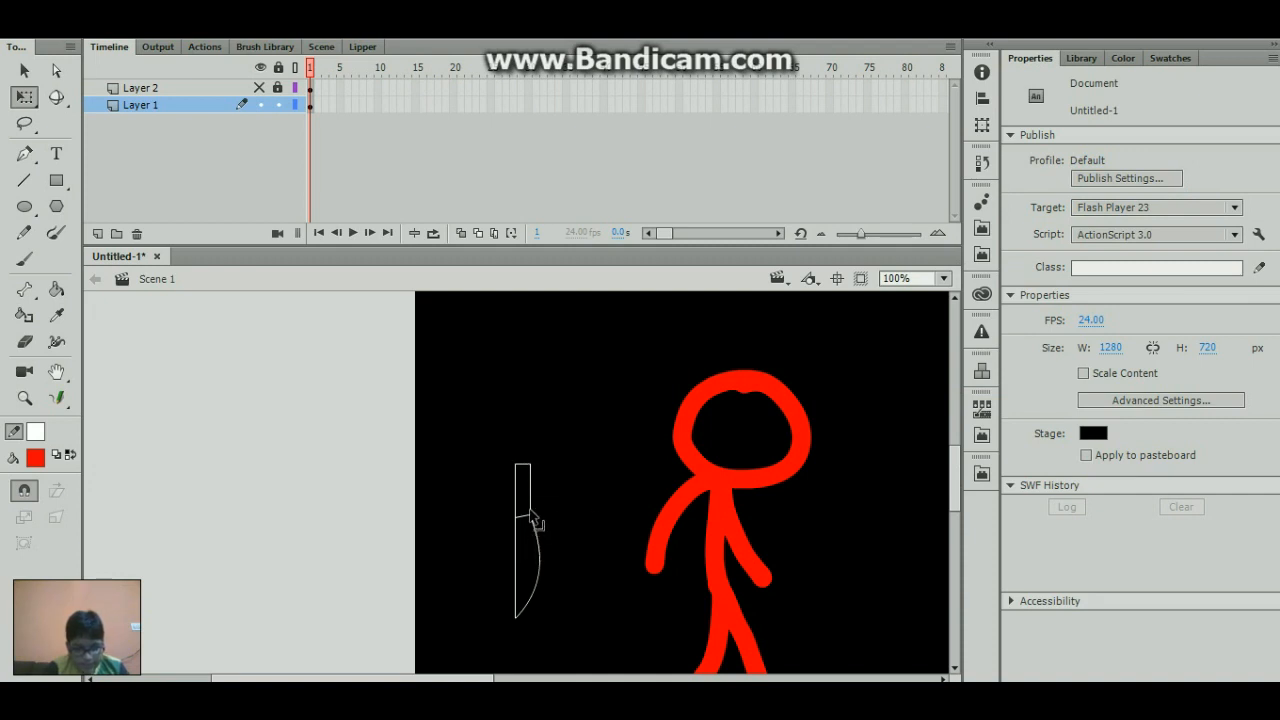
{"action": "left_click_drag", "start_coordinate": [532, 521], "coordinate": [530, 518]}
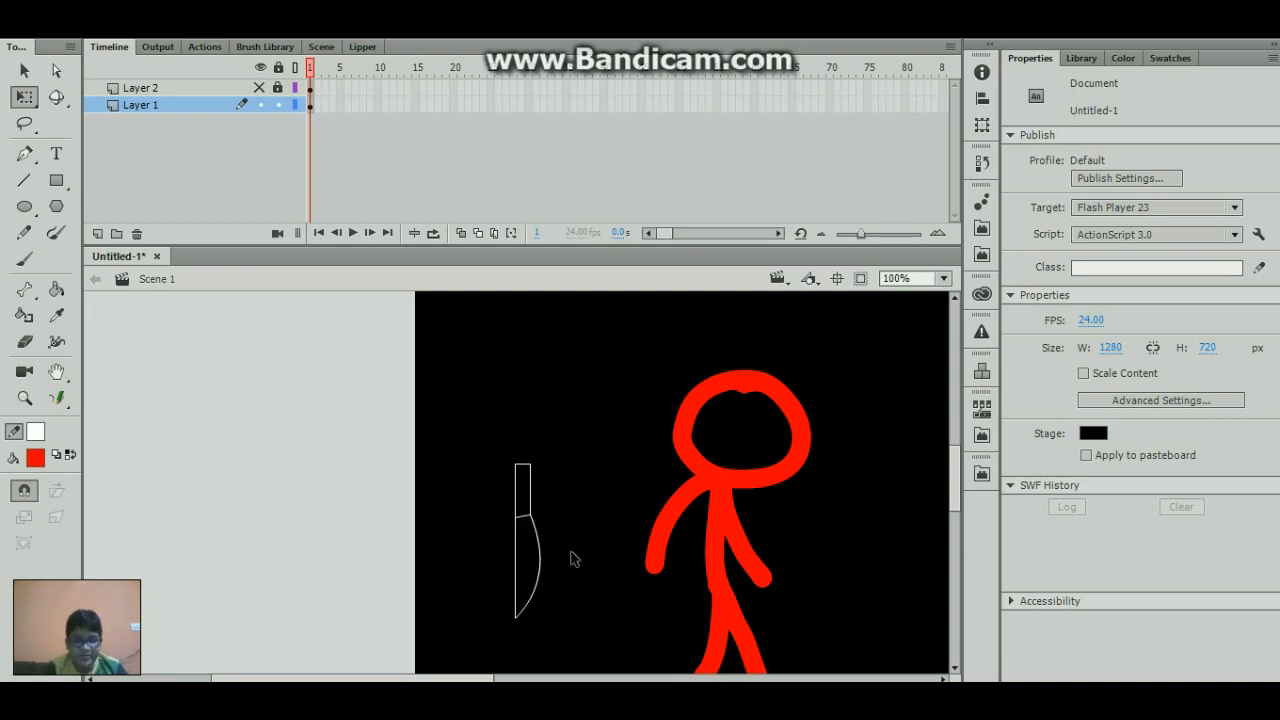
- Try filling the knife blade with the Paint Bucket after setting the stroke color to #CDCDCD, then undo the fill and restore the white stroke
{"action": "key", "text": "k"}
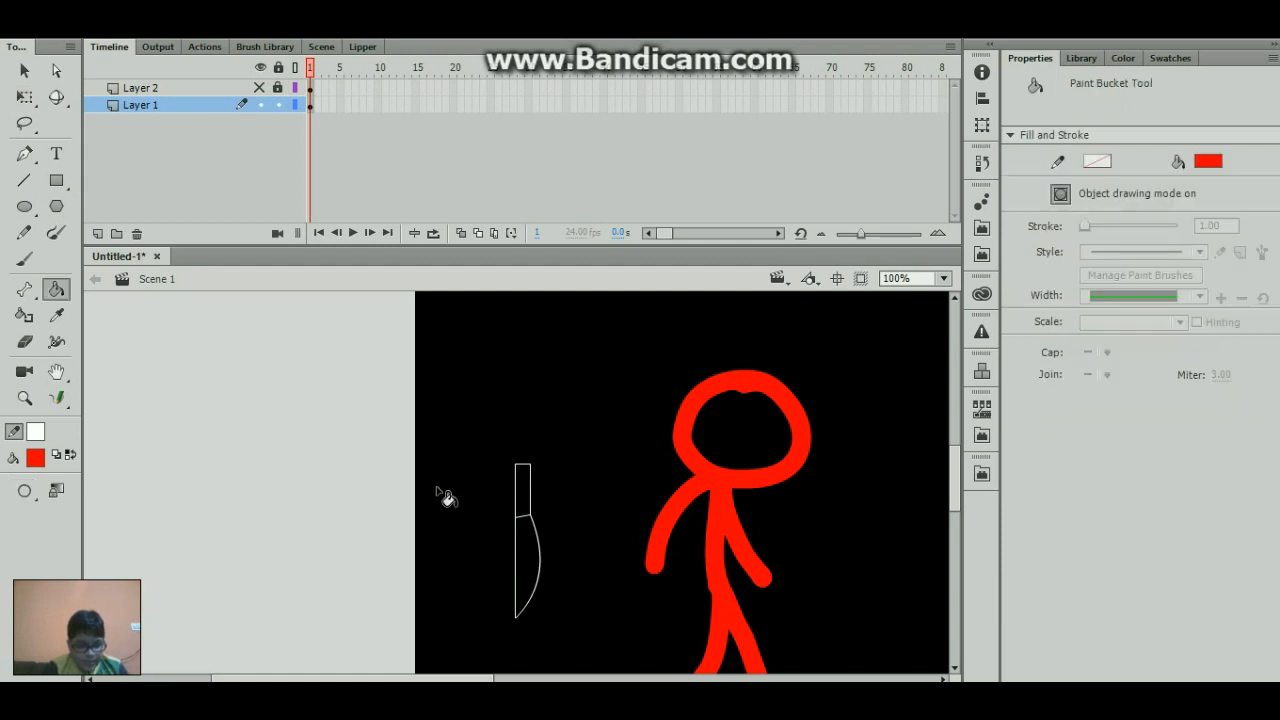
{"action": "left_click", "coordinate": [41, 433]}
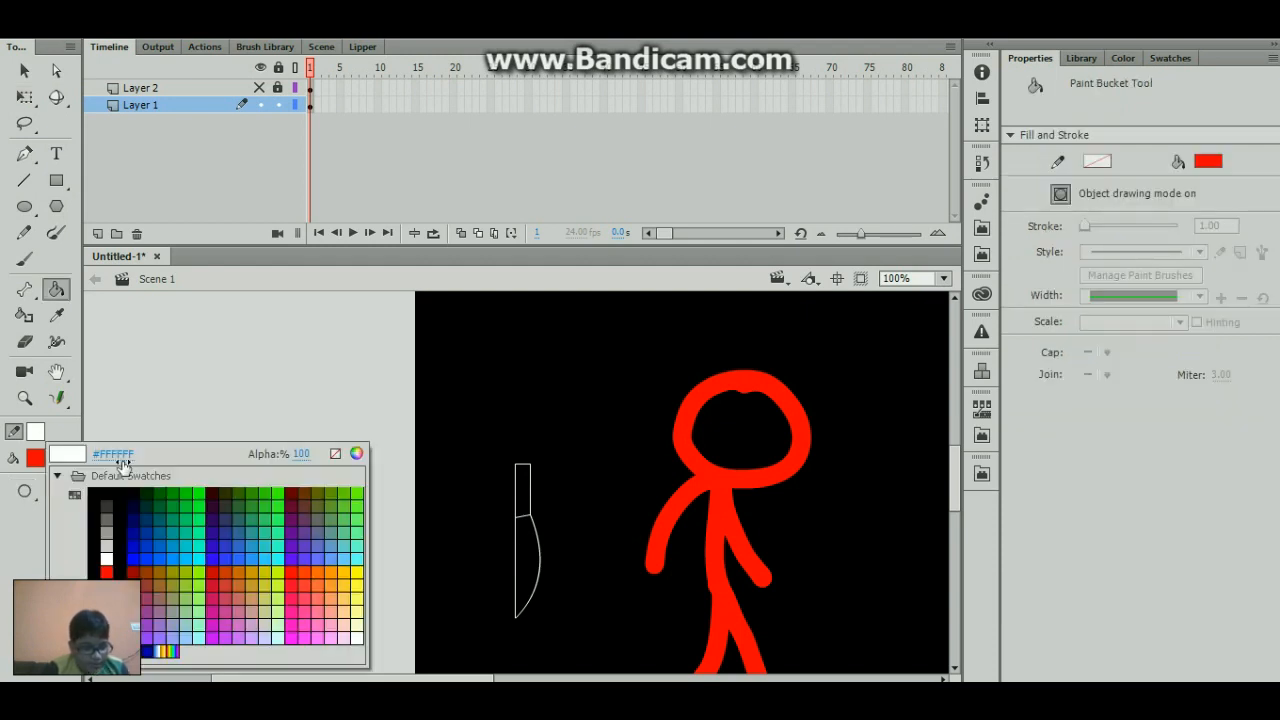
{"action": "left_click", "coordinate": [107, 546]}
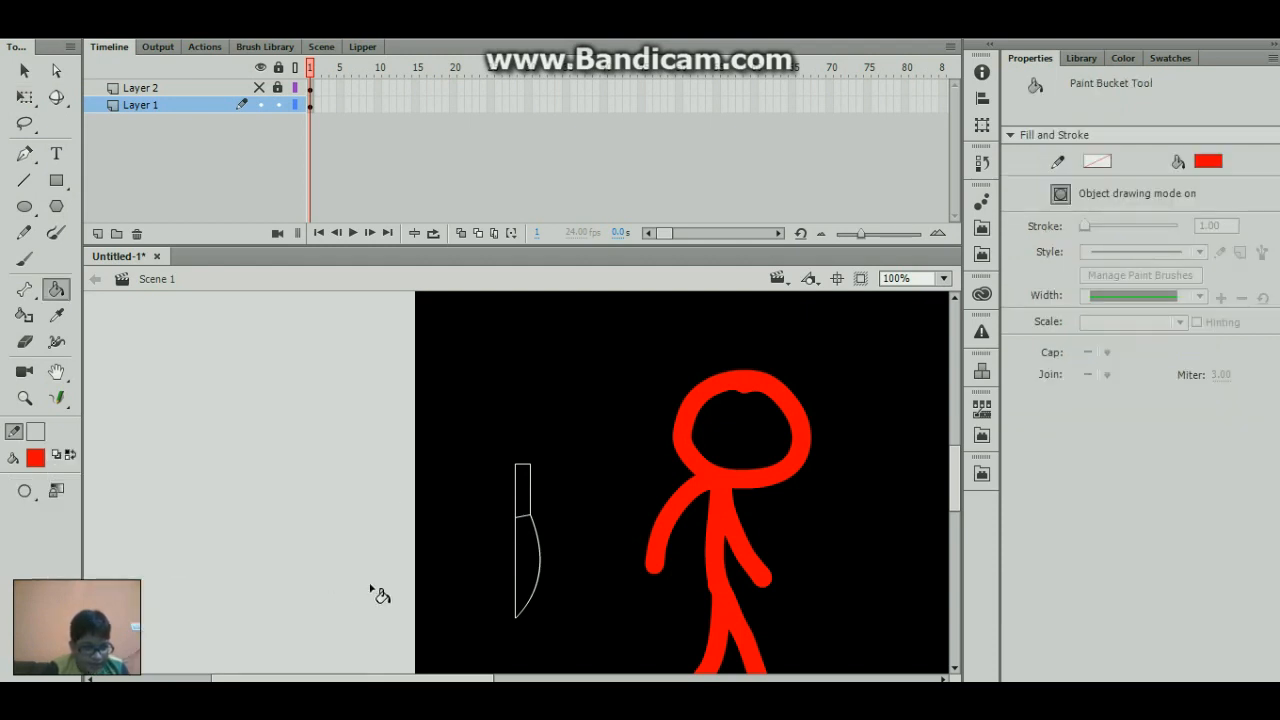
{"action": "left_click", "coordinate": [533, 562]}
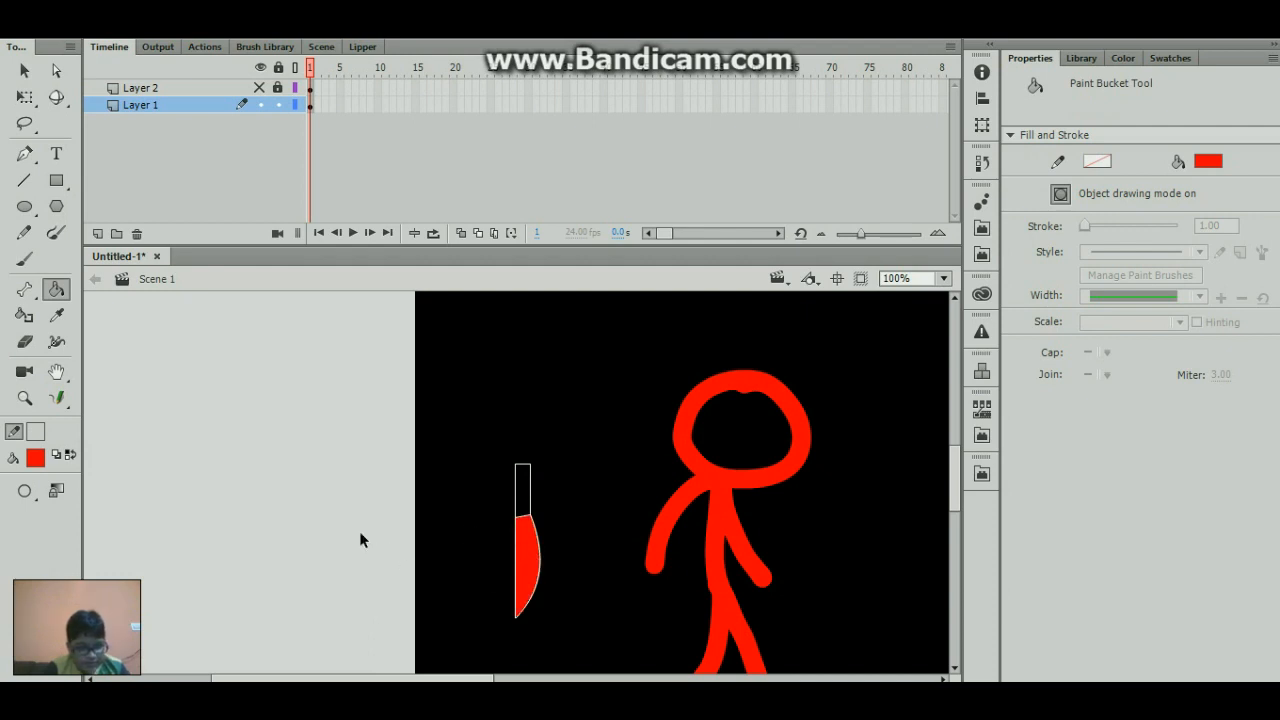
{"action": "key", "text": "ctrl+z"}
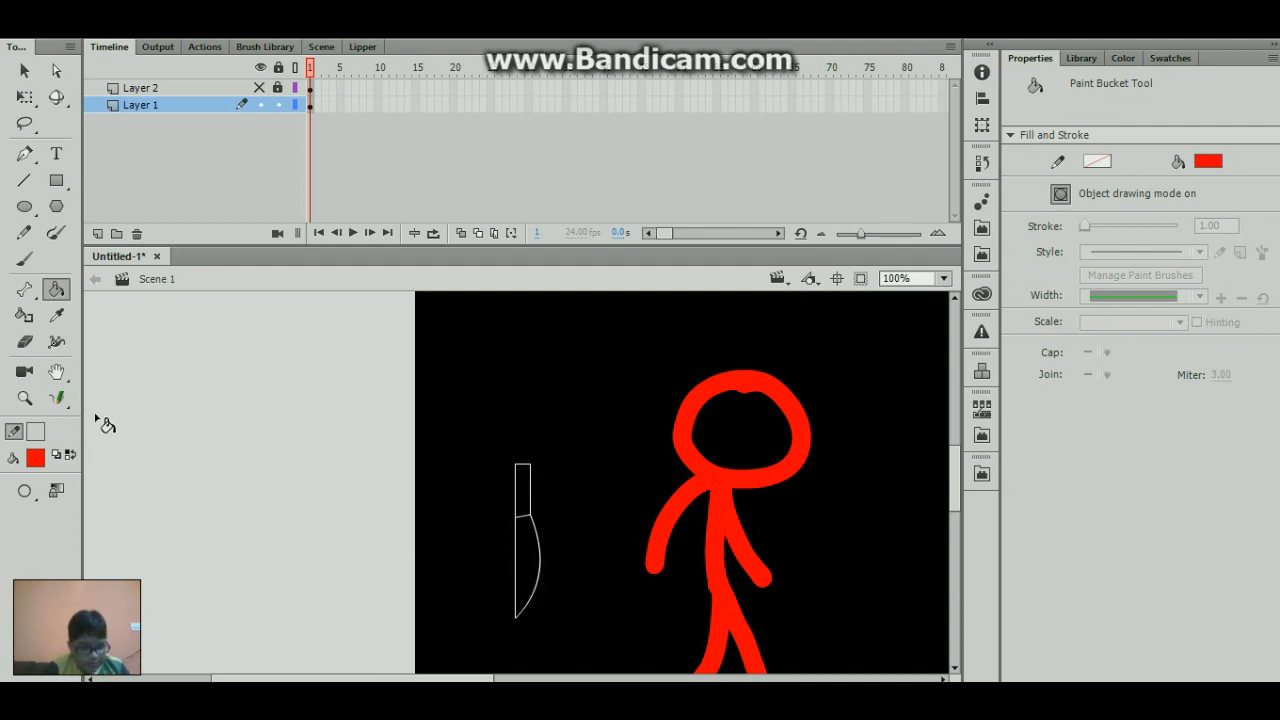
{"action": "left_click", "coordinate": [35, 431]}
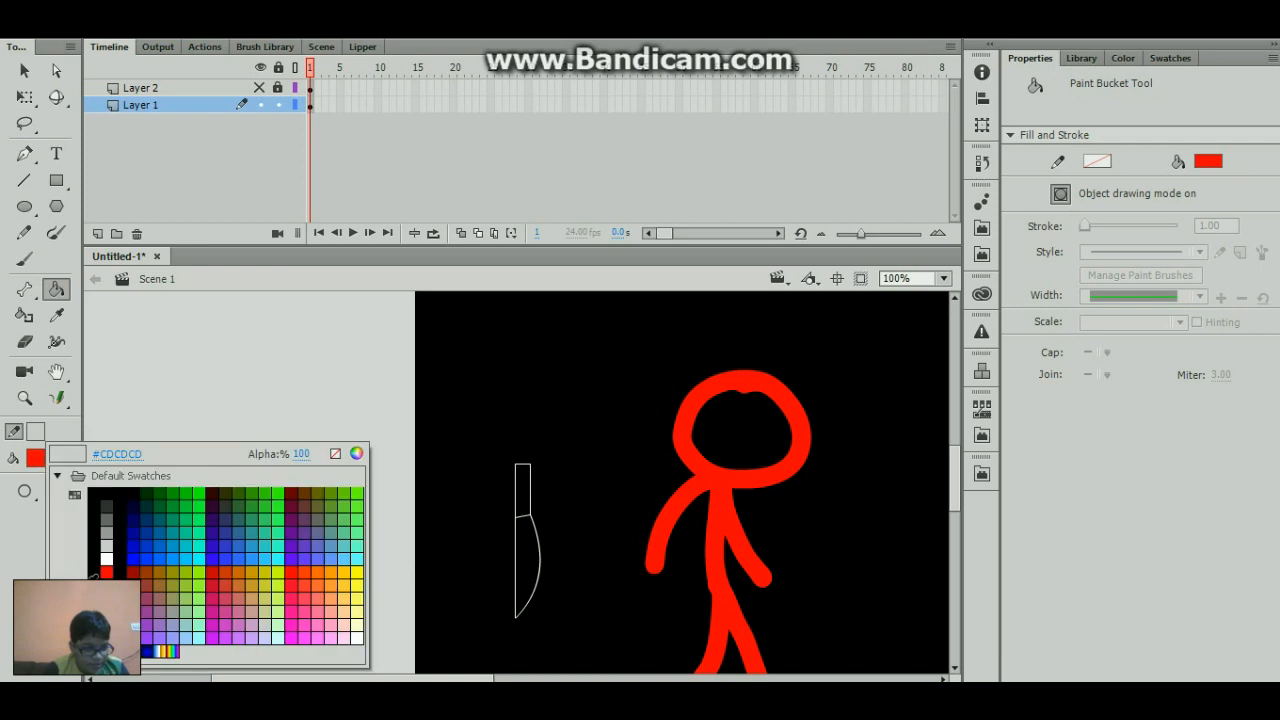
{"action": "left_click", "coordinate": [107, 557]}
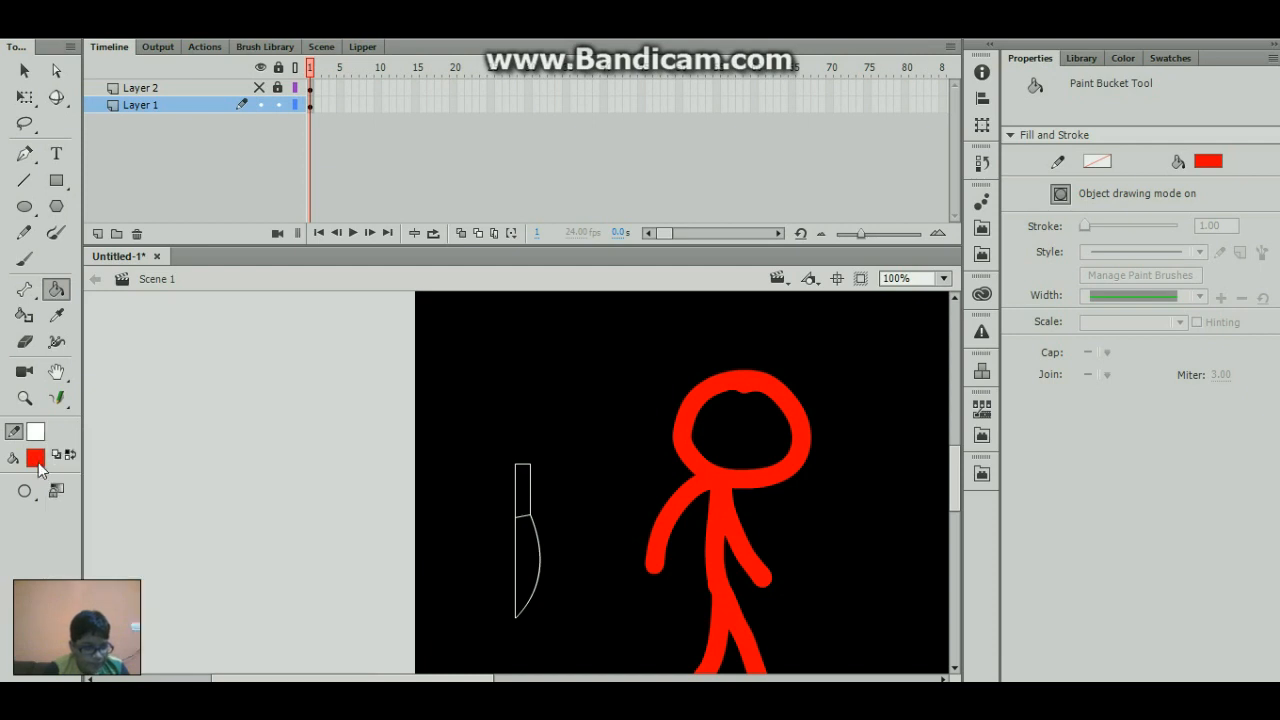
- Set the fill color to light grey and fill the knife blade with it
{"action": "left_click", "coordinate": [35, 457]}
{"action": "left_click", "coordinate": [107, 336]}
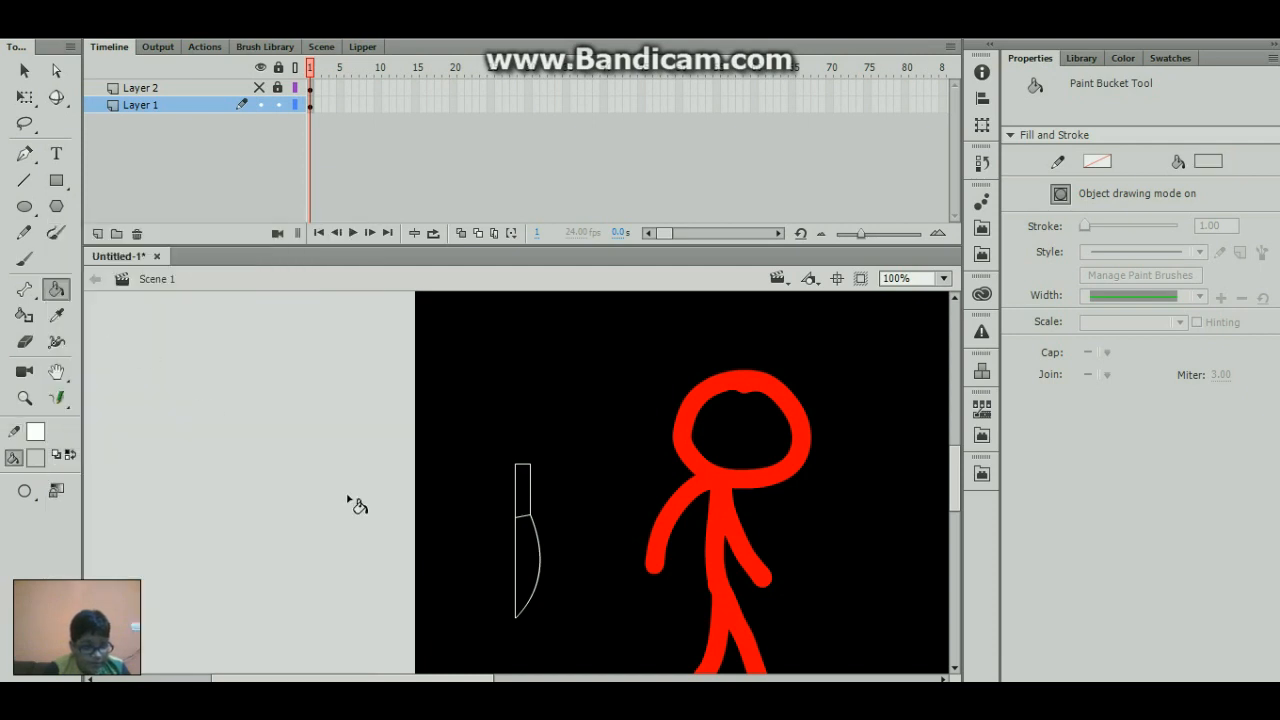
{"action": "left_click", "coordinate": [530, 550]}
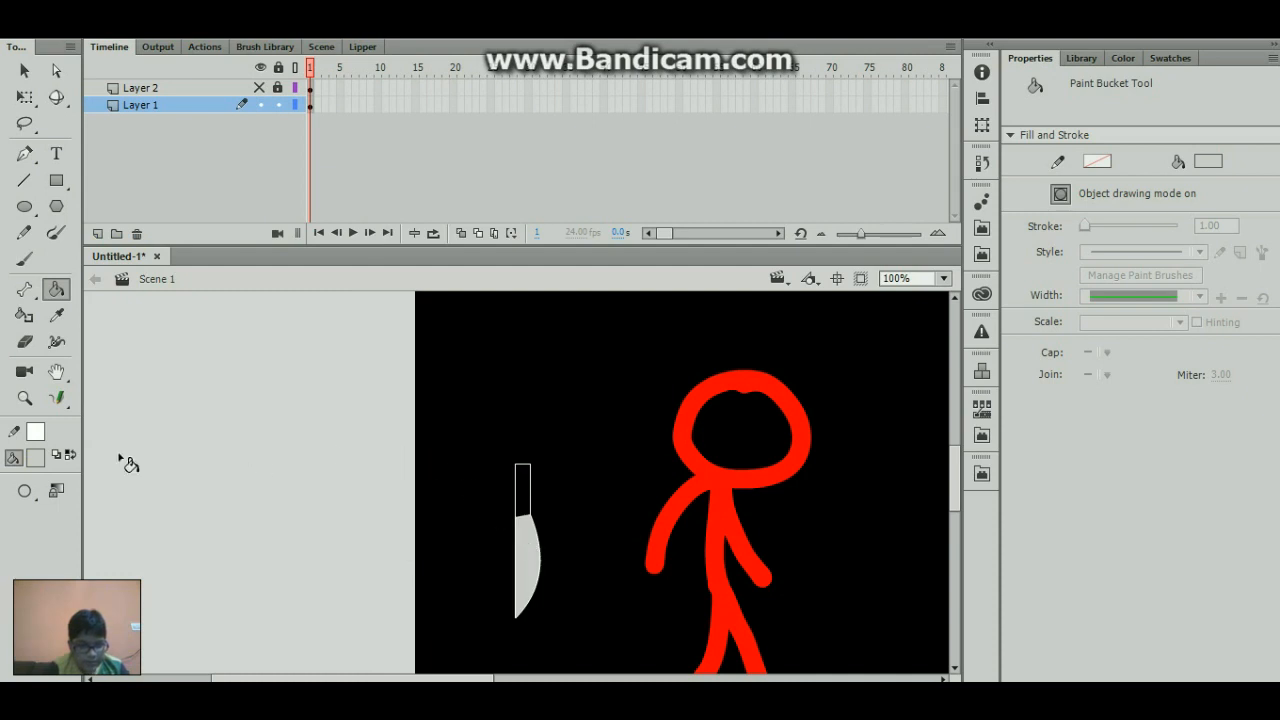
- Set the fill color to brown #993300 and fill the knife handle with it
{"action": "left_click", "coordinate": [38, 460]}
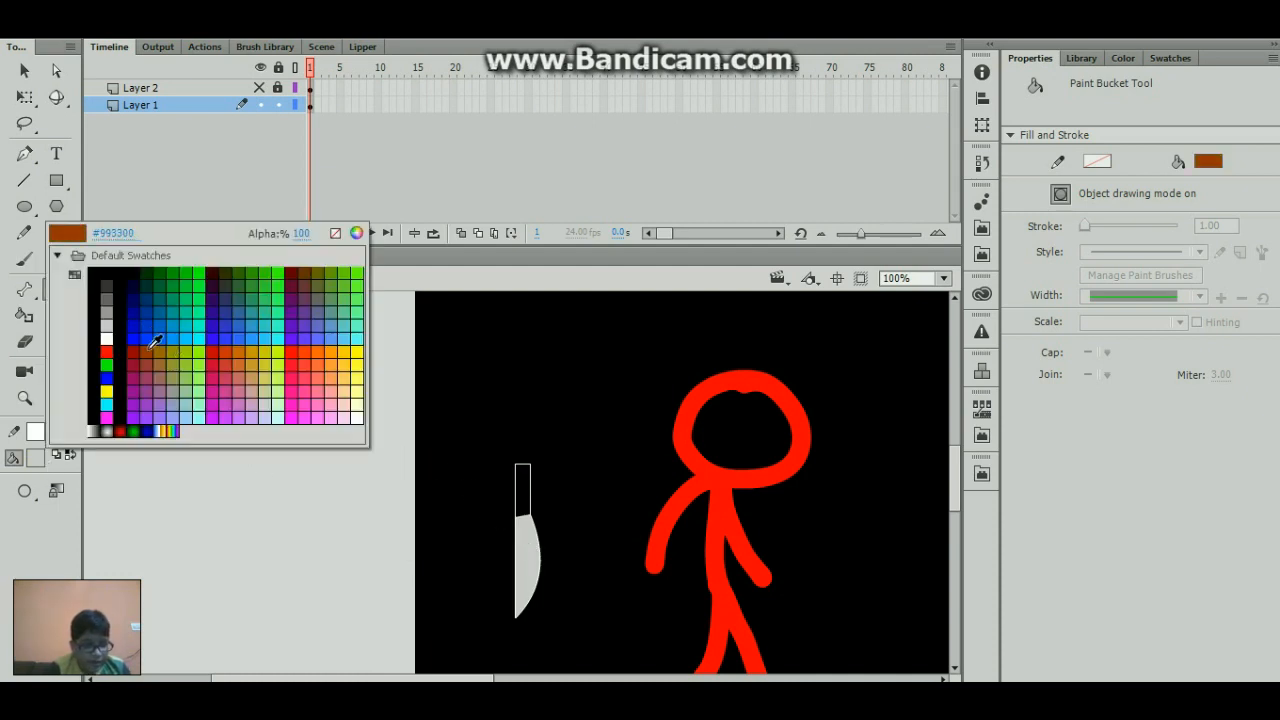
{"action": "left_click", "coordinate": [158, 343]}
{"action": "left_click", "coordinate": [530, 490]}
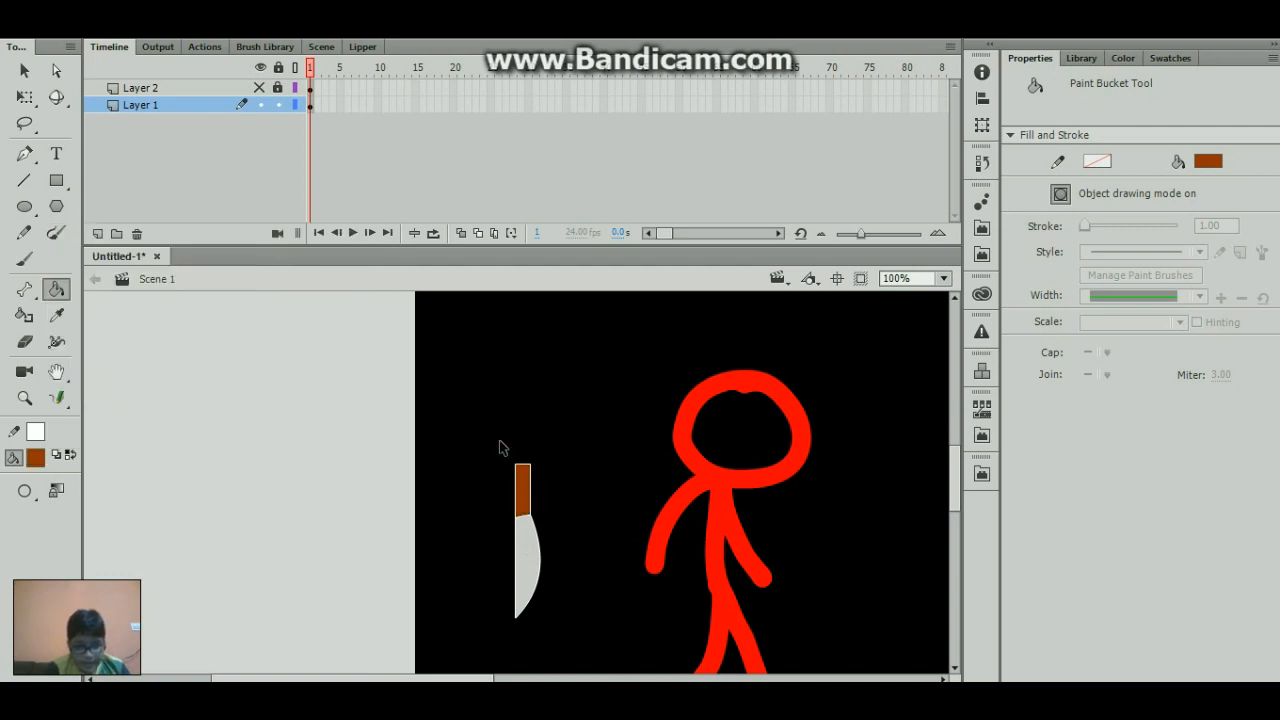
- Convert the whole knife to a Graphic symbol named knife
{"action": "left_click_drag", "start_coordinate": [489, 440], "coordinate": [575, 663]}
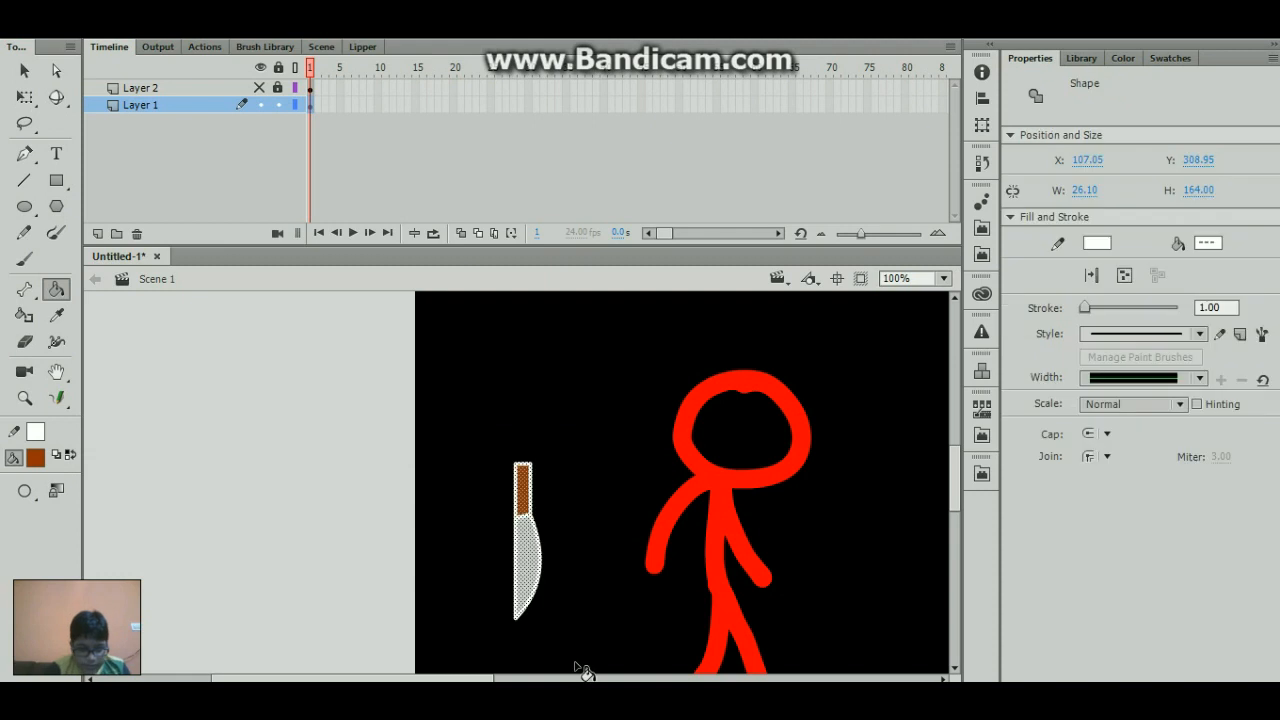
{"action": "key", "text": "F8"}
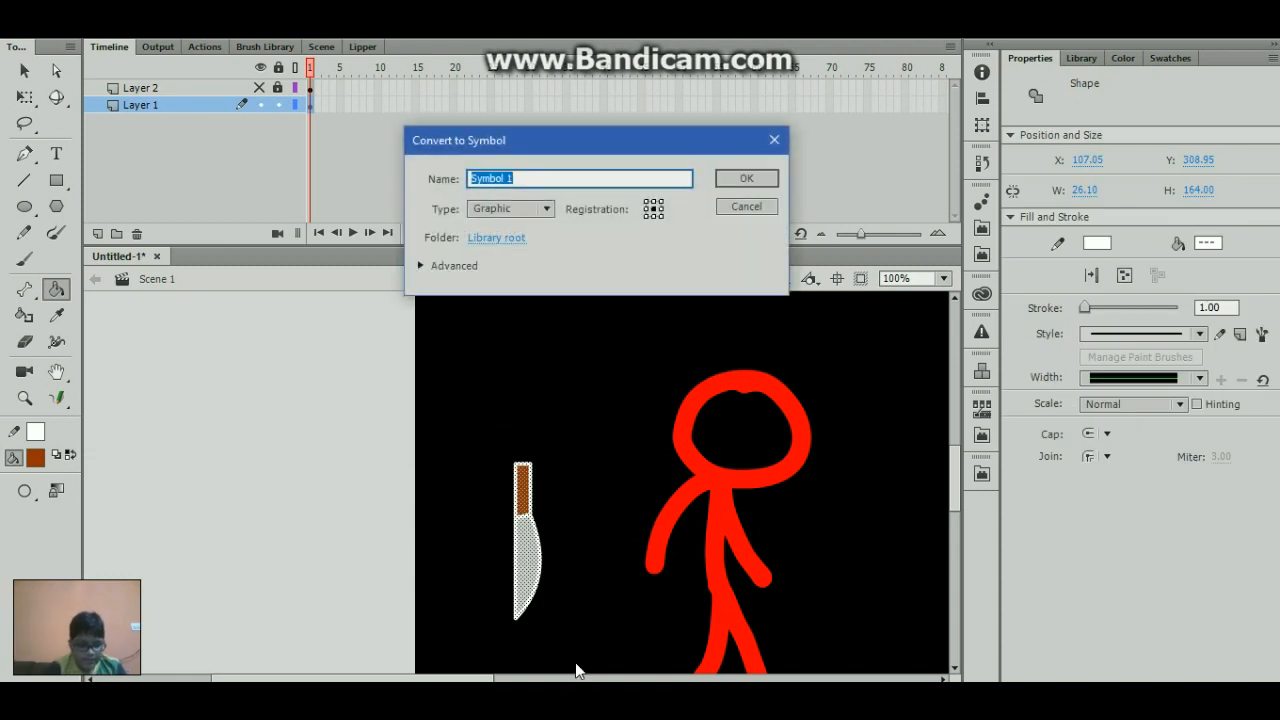
{"action": "type", "text": "knife"}
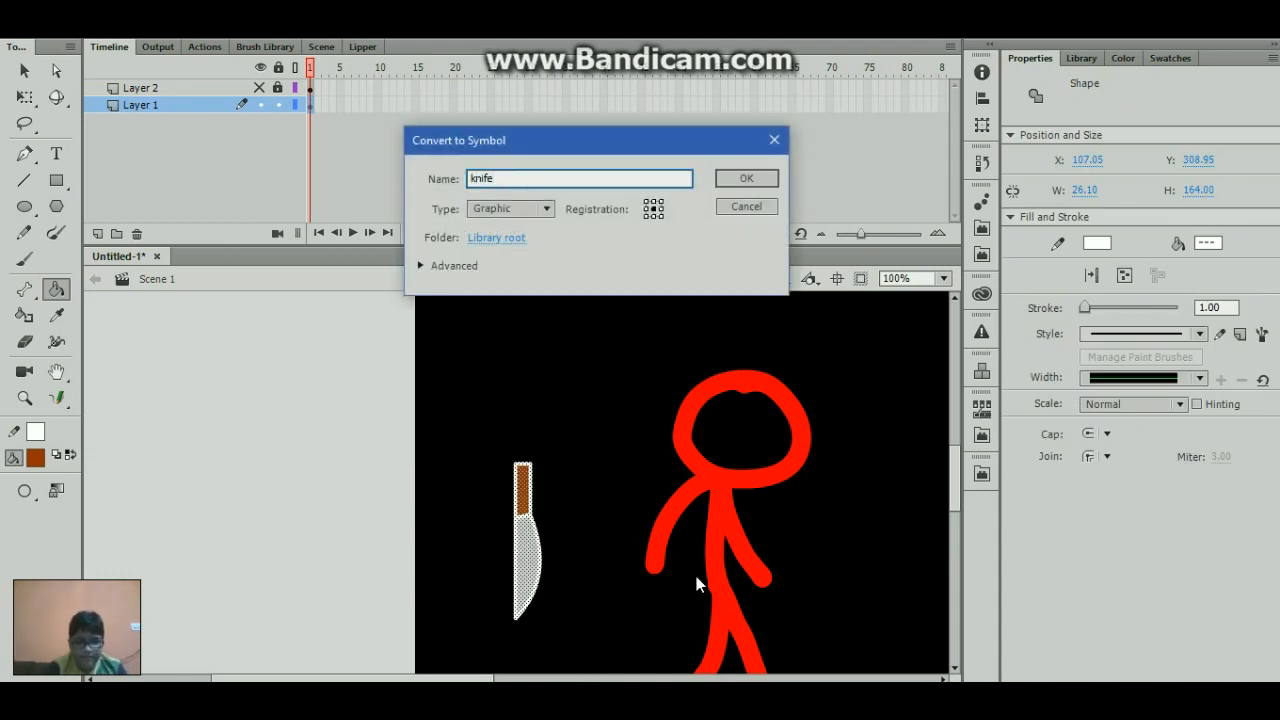
{"action": "left_click", "coordinate": [745, 178]}
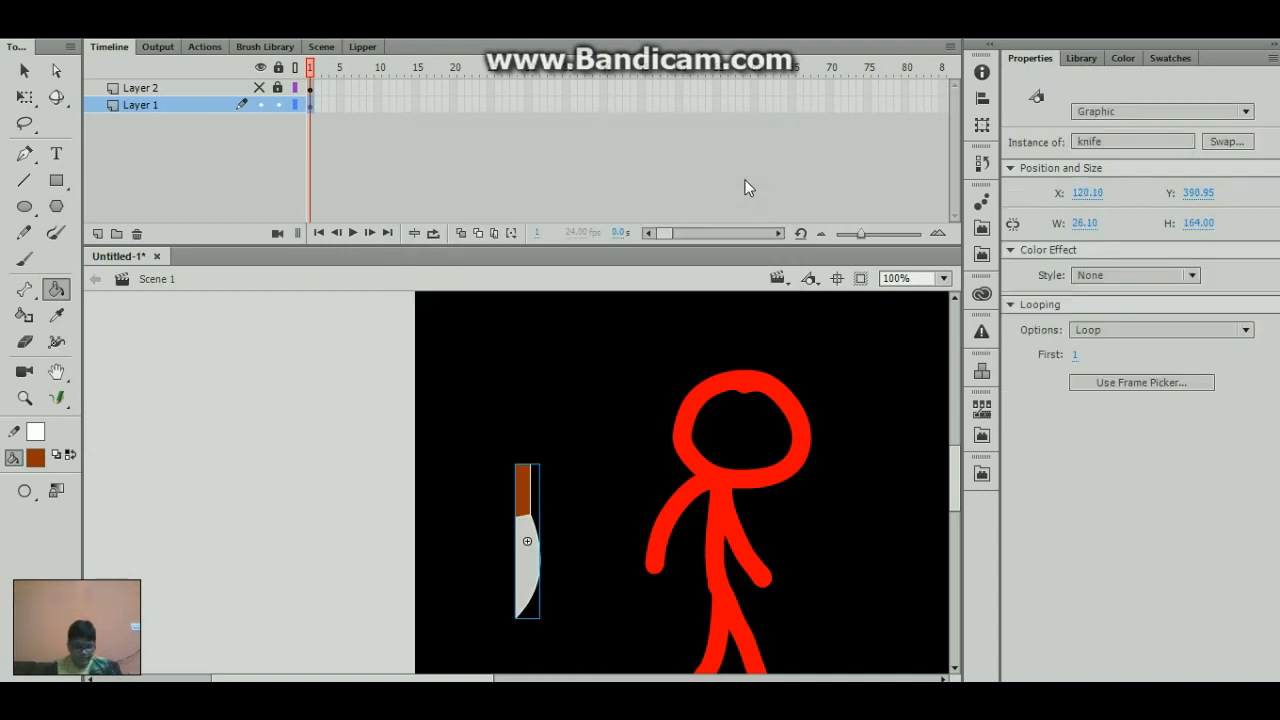
- Move the knife to the stick figure's left hand, at about X 260, Y 483
{"action": "key", "text": "q"}
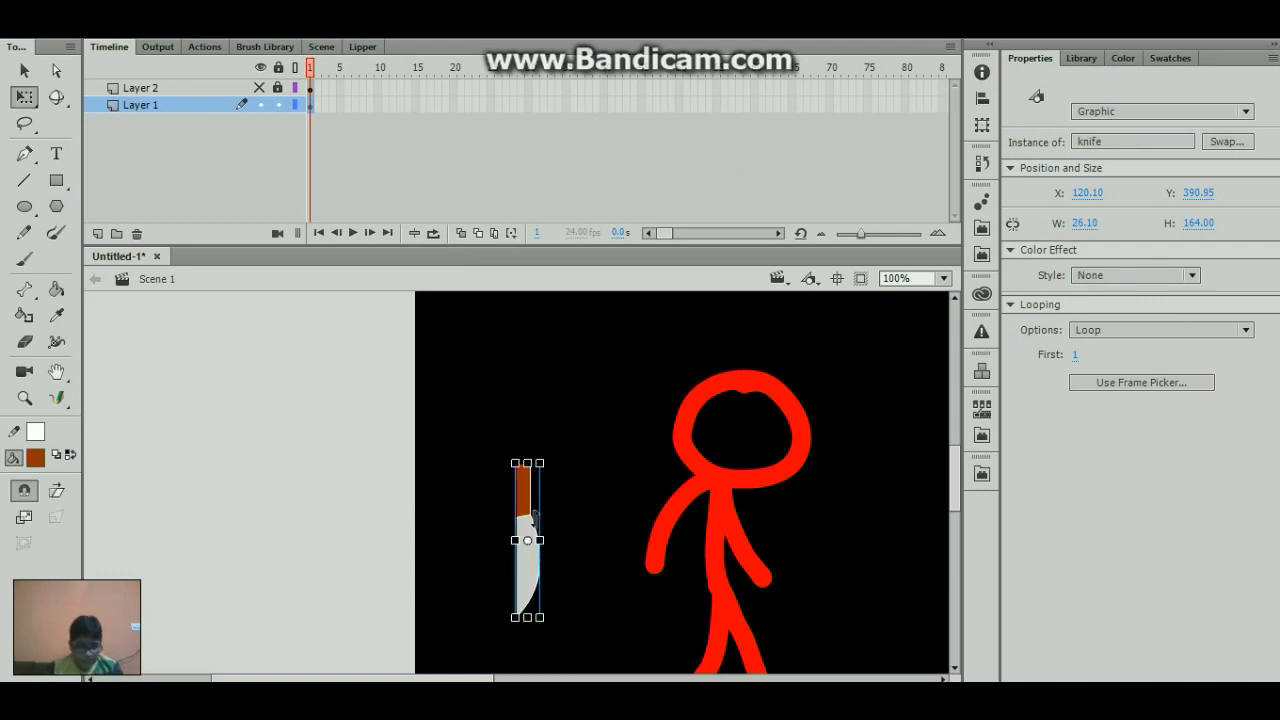
{"action": "key", "text": "v"}
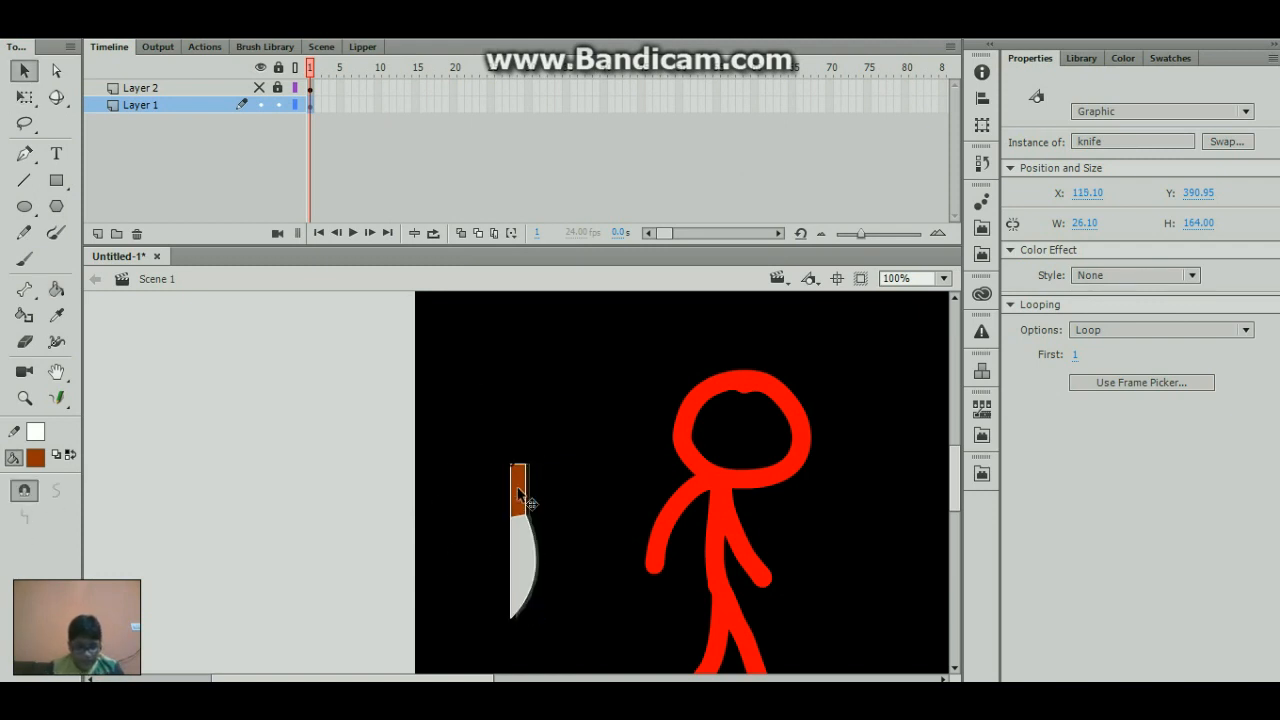
{"action": "left_click_drag", "start_coordinate": [521, 495], "coordinate": [645, 548]}
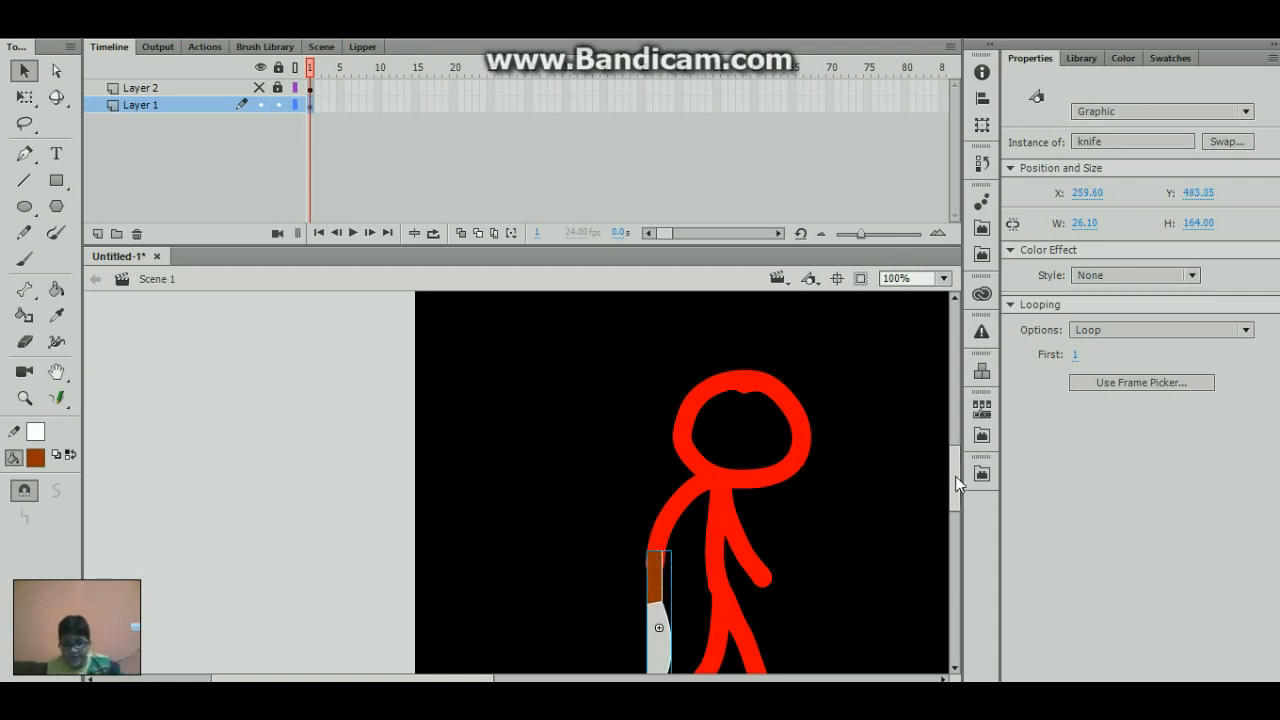
- Scale the knife down proportionally to about 16 by 101 px and fit its handle into the hand, at about X 256, Y 462
{"action": "mouse_move", "coordinate": [956, 484]}
{"action": "left_mouse_down"}
{"action": "mouse_move", "coordinate": [959, 503]}
{"action": "mouse_move", "coordinate": [943, 479]}
{"action": "left_mouse_up"}
{"action": "key", "text": "q"}
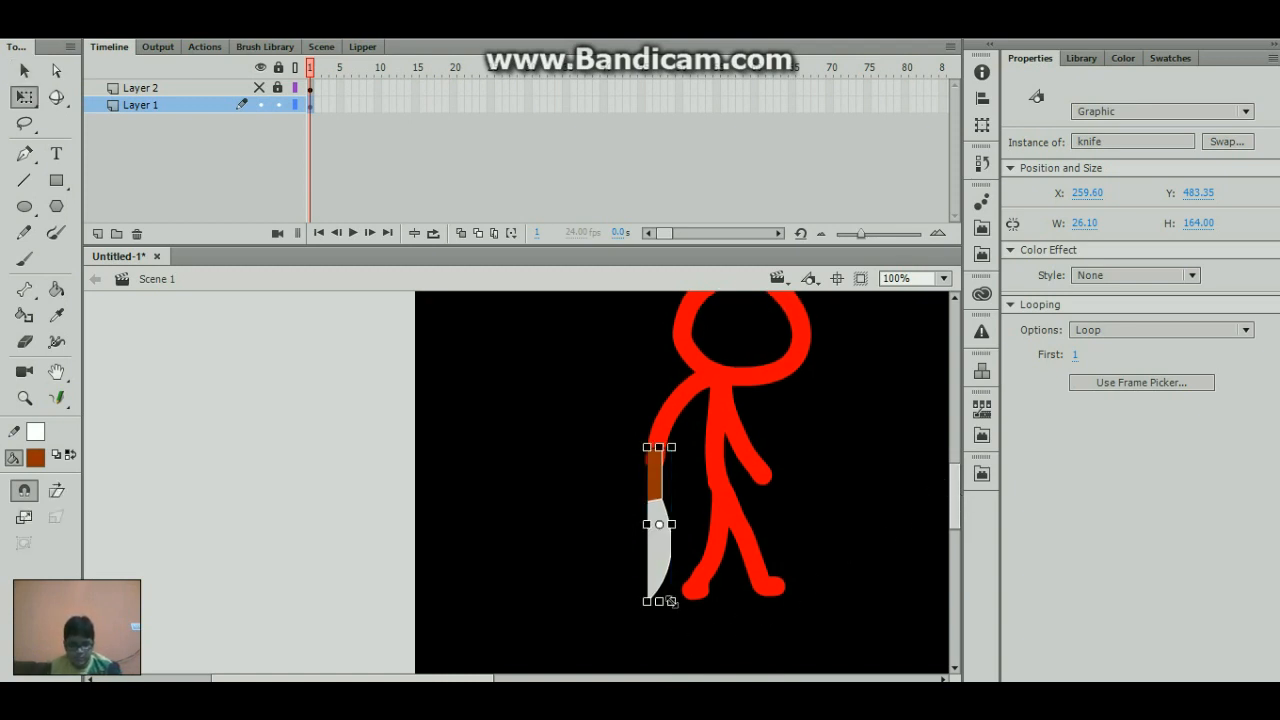
{"action": "left_click_drag", "start_coordinate": [671, 601], "coordinate": [622, 587]}
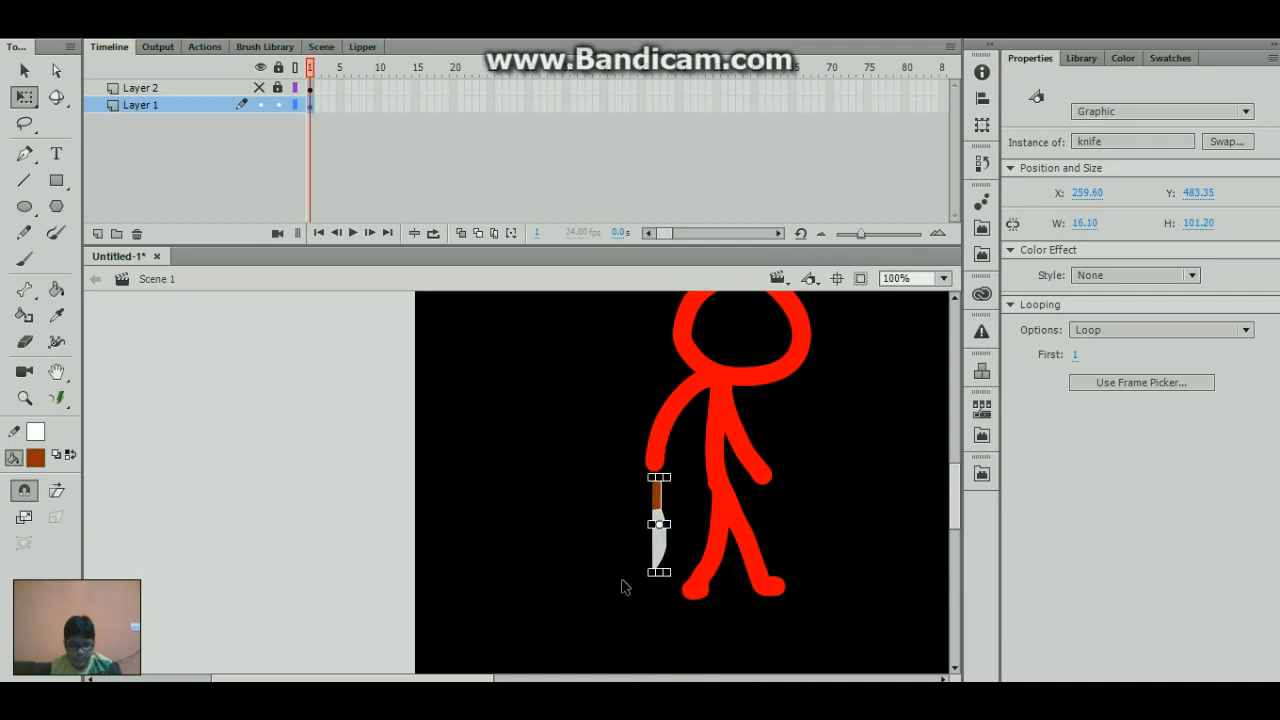
{"action": "left_click", "coordinate": [516, 514]}
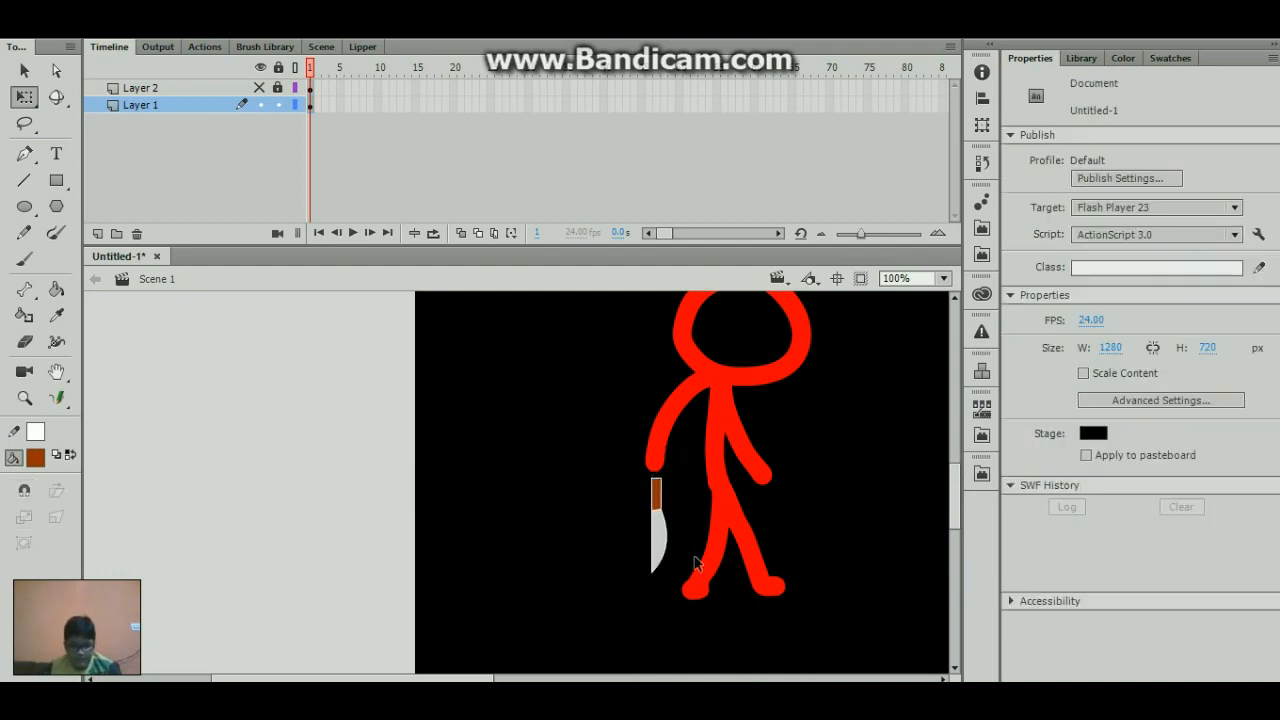
{"action": "left_click_drag", "start_coordinate": [674, 561], "coordinate": [672, 543]}
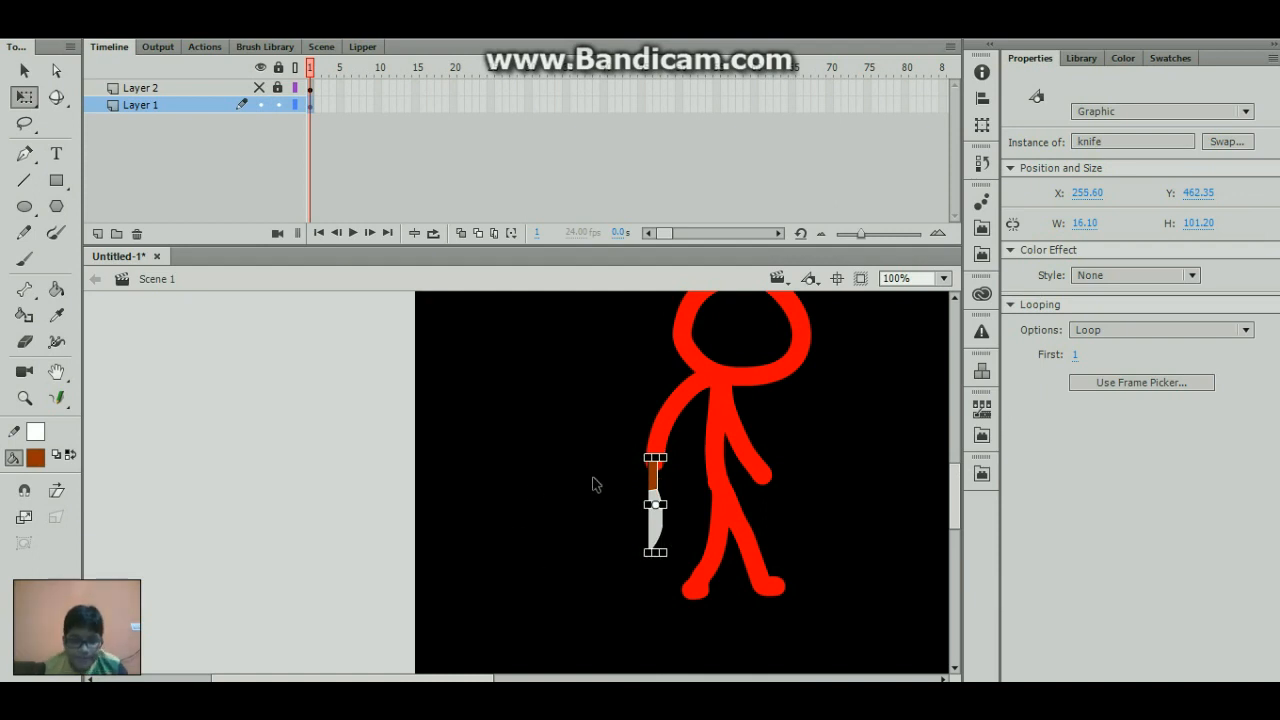
- Add a new layer above Layer 1 and rename Layer 1 as stick
{"action": "left_click", "coordinate": [98, 233]}
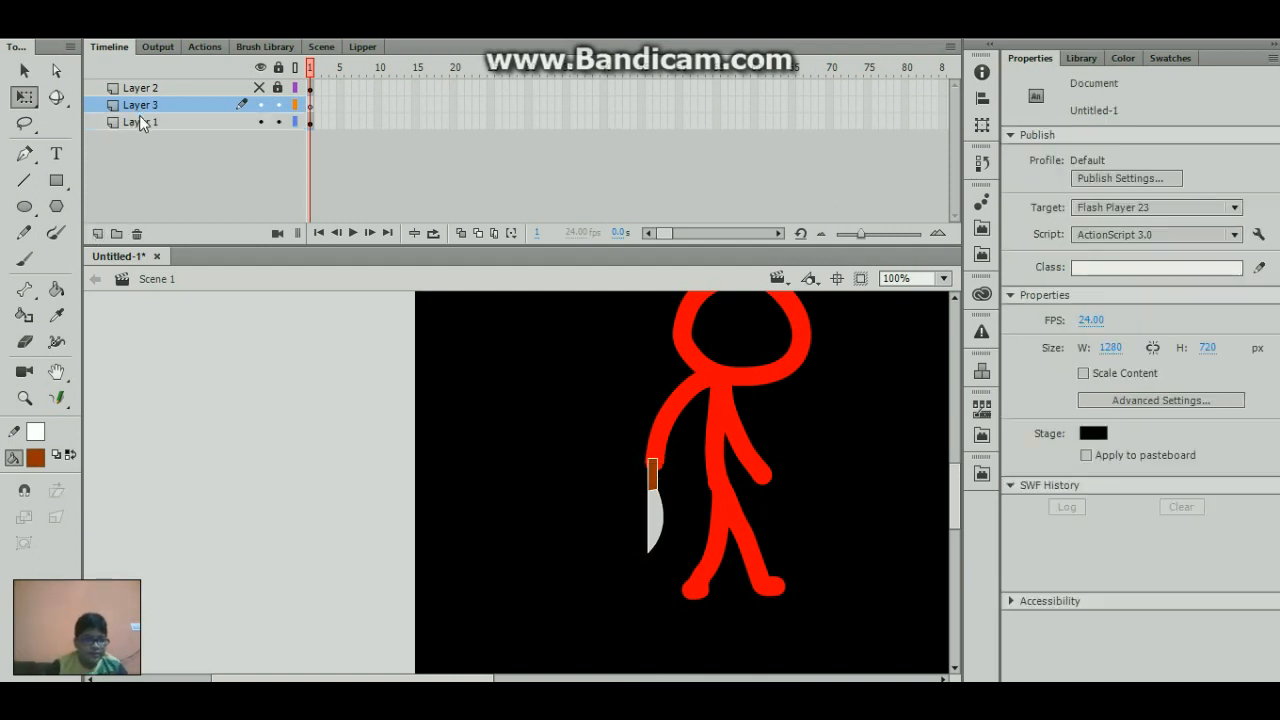
{"action": "double_click", "coordinate": [140, 121]}
{"action": "type", "text": "stick"}
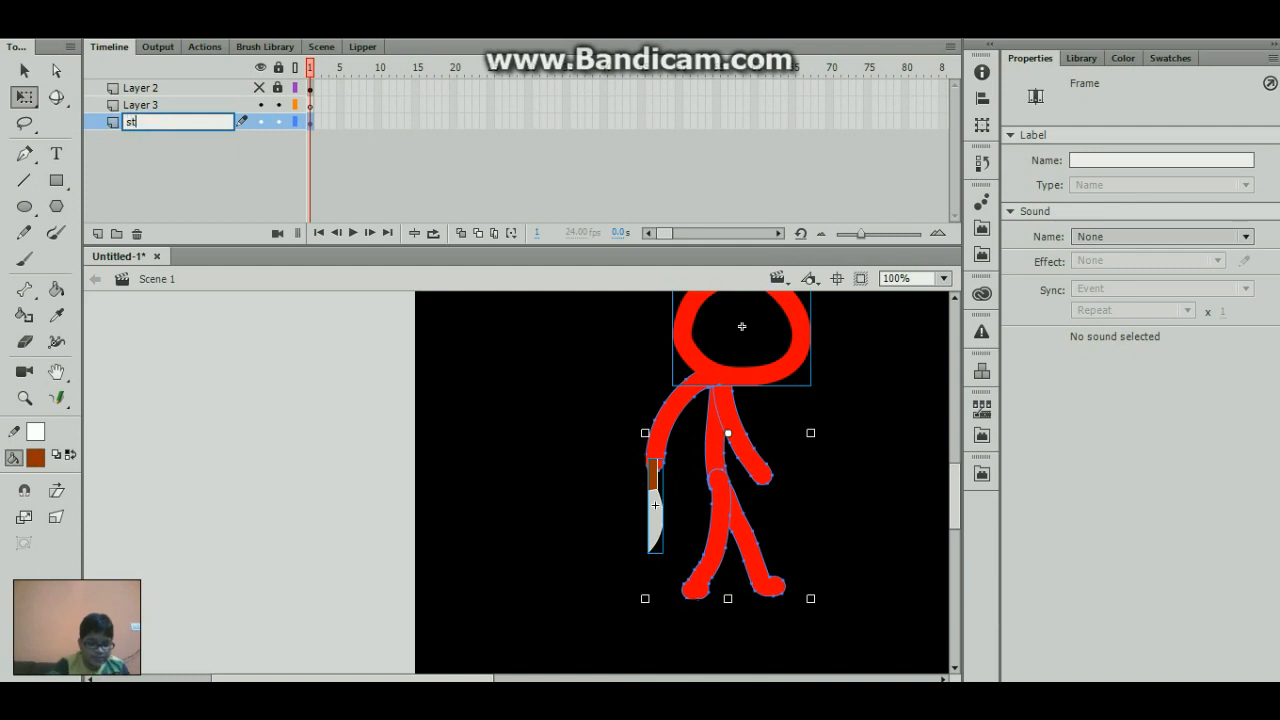
- Rename Layer 2 as camera and Layer 3 as sans
{"action": "double_click", "coordinate": [162, 90]}
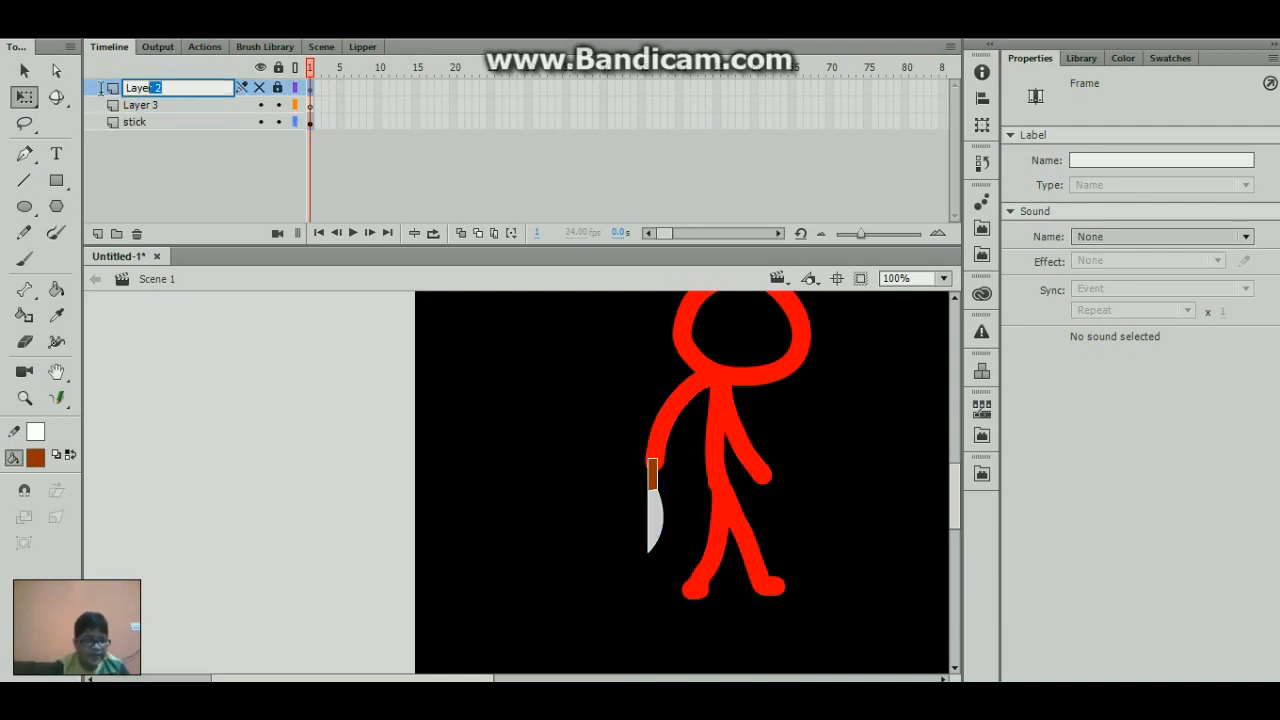
{"action": "type", "text": "camera"}
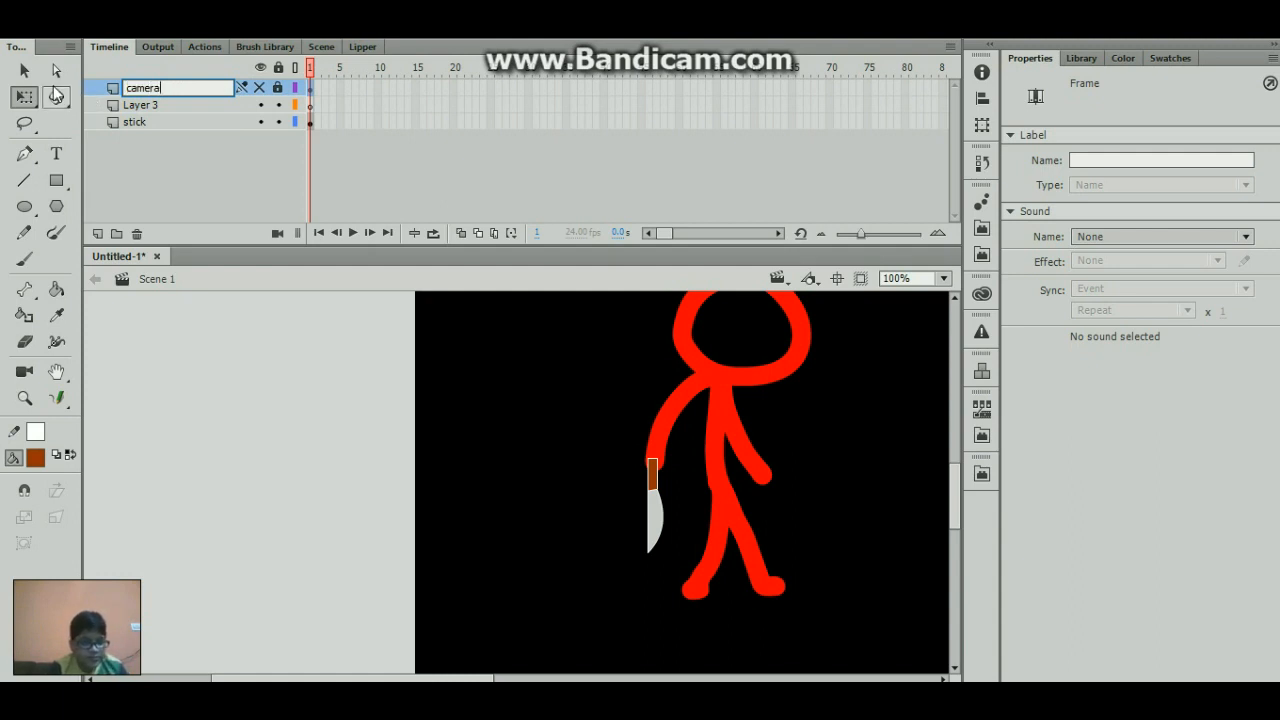
{"action": "left_click", "coordinate": [150, 99]}
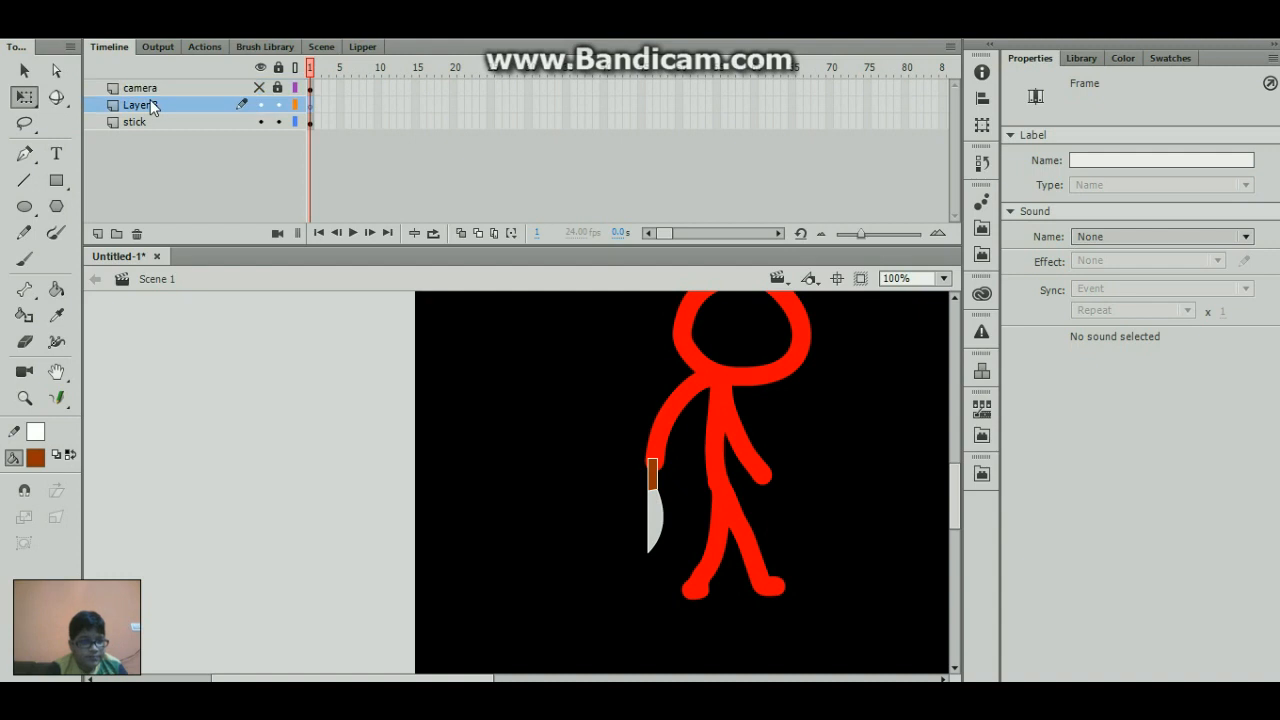
{"action": "double_click", "coordinate": [203, 104]}
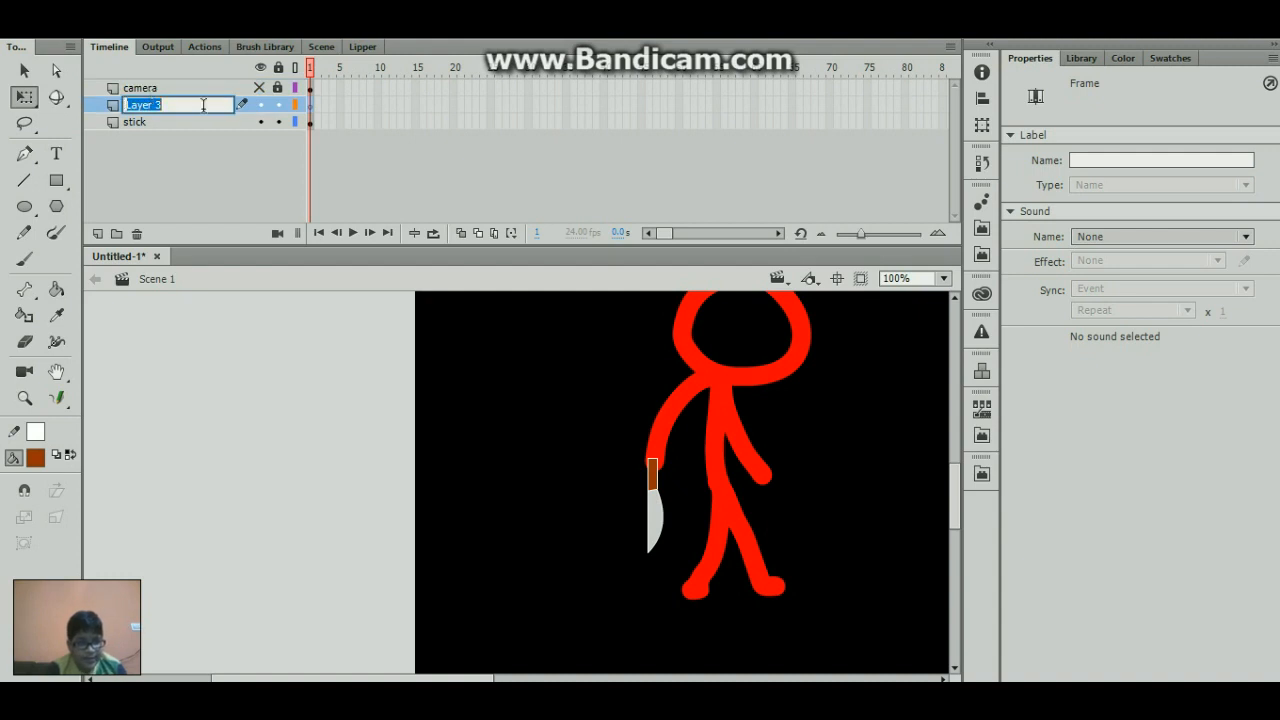
{"action": "type", "text": "sans"}
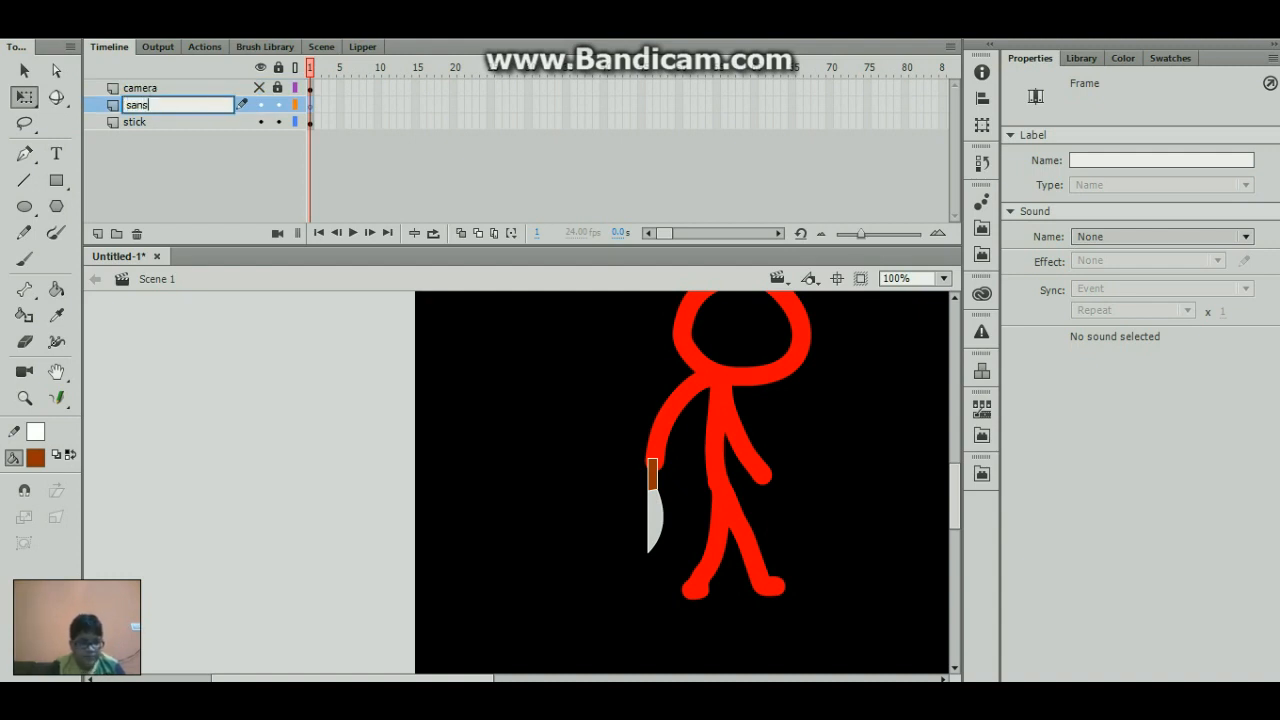
{"action": "key", "text": "Return"}
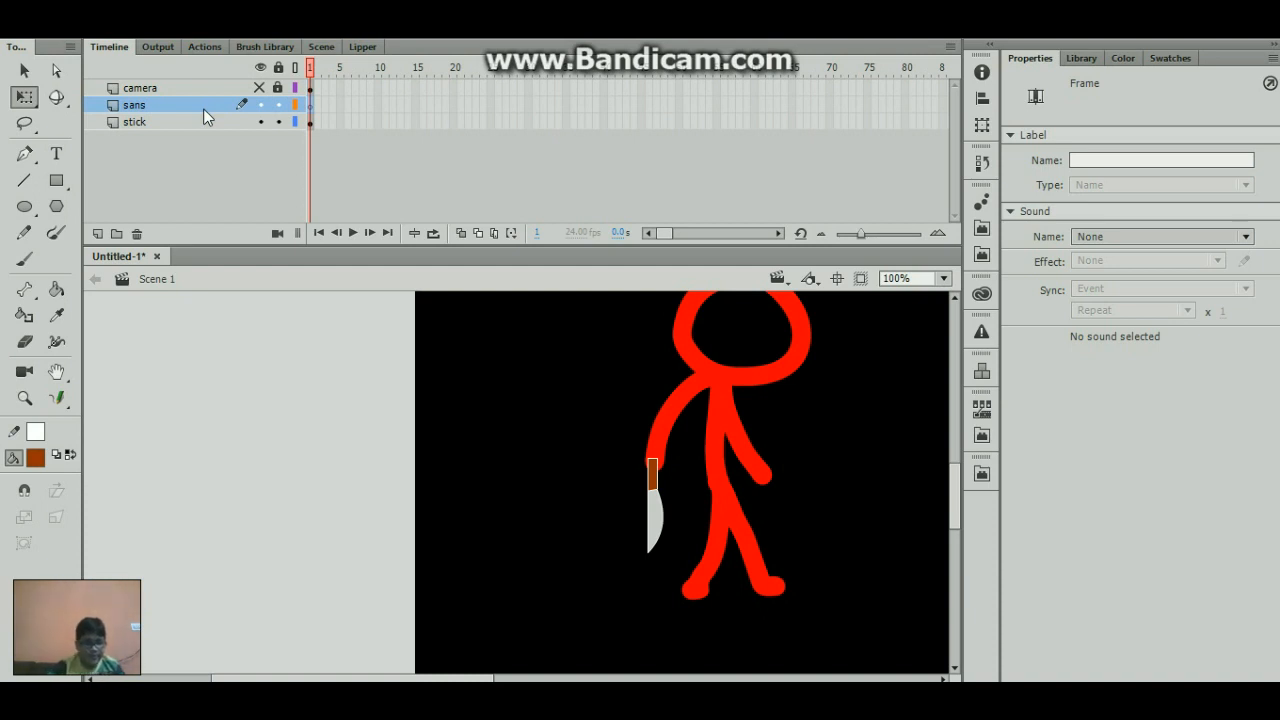
- Lock the stick layer and set the Brush tool to size 13 for drawing on an empty part of the stage
{"action": "left_click", "coordinate": [278, 121]}
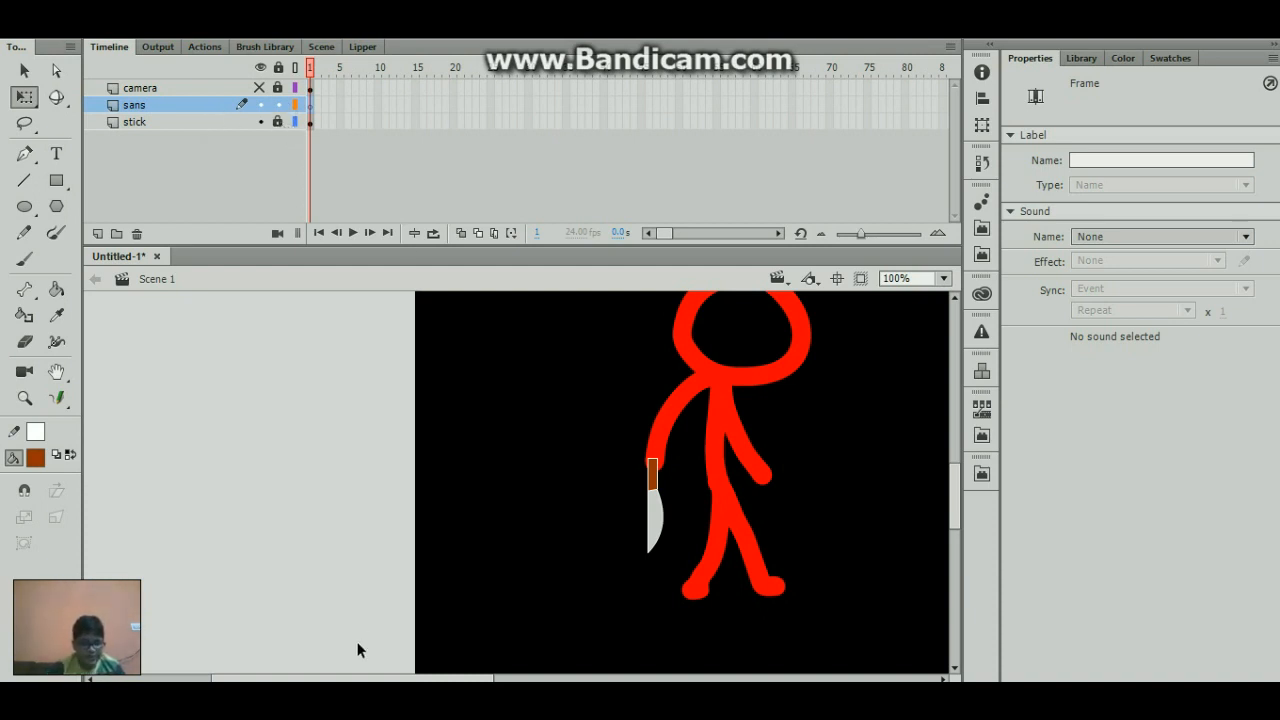
{"action": "left_click_drag", "start_coordinate": [365, 680], "coordinate": [933, 491]}
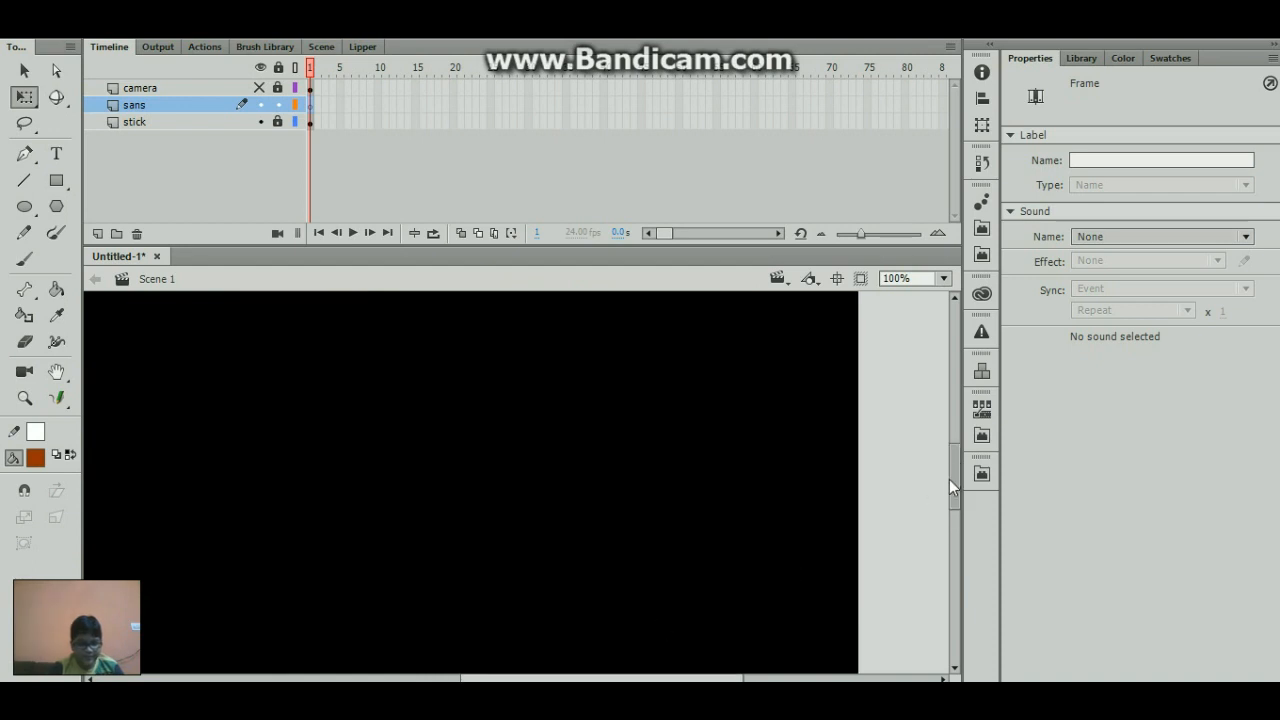
{"action": "key", "text": "b"}
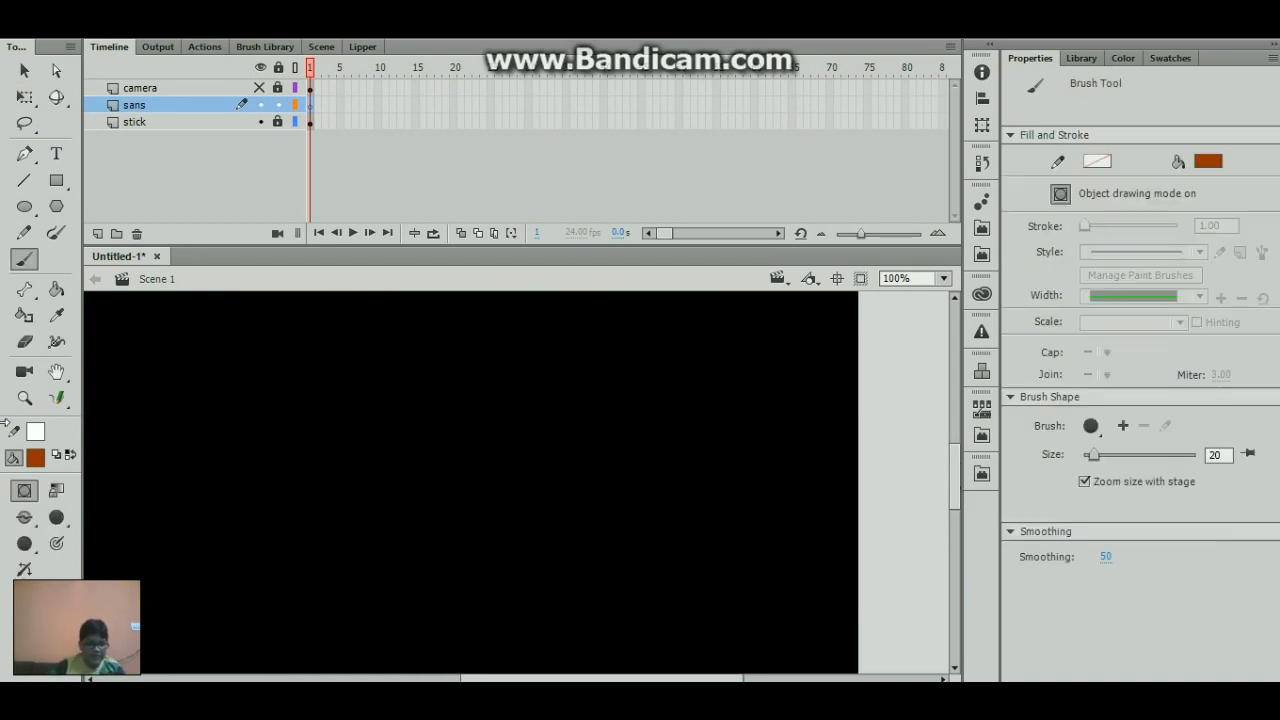
{"action": "left_click", "coordinate": [55, 517]}
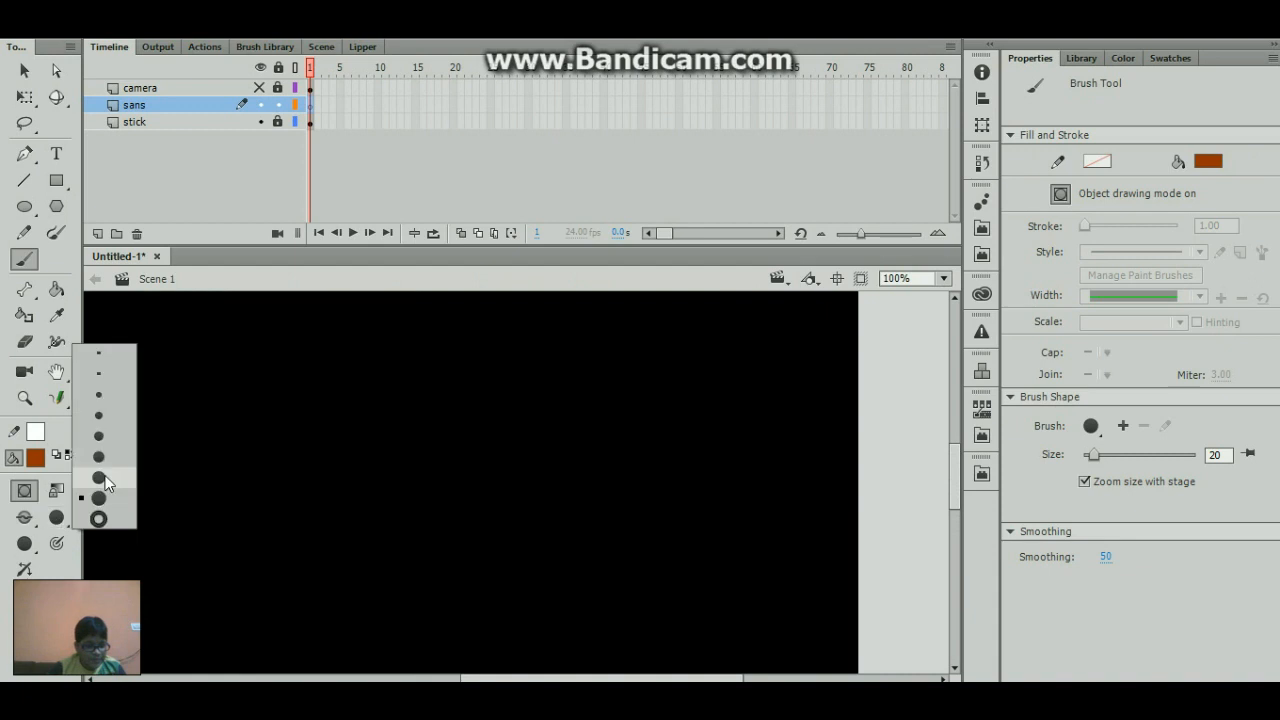
{"action": "left_click", "coordinate": [107, 441]}
- Undo the brown test stroke, set the brush fill color to white and turn on pressure-sensitive strokes
{"action": "left_click_drag", "start_coordinate": [588, 352], "coordinate": [625, 466]}
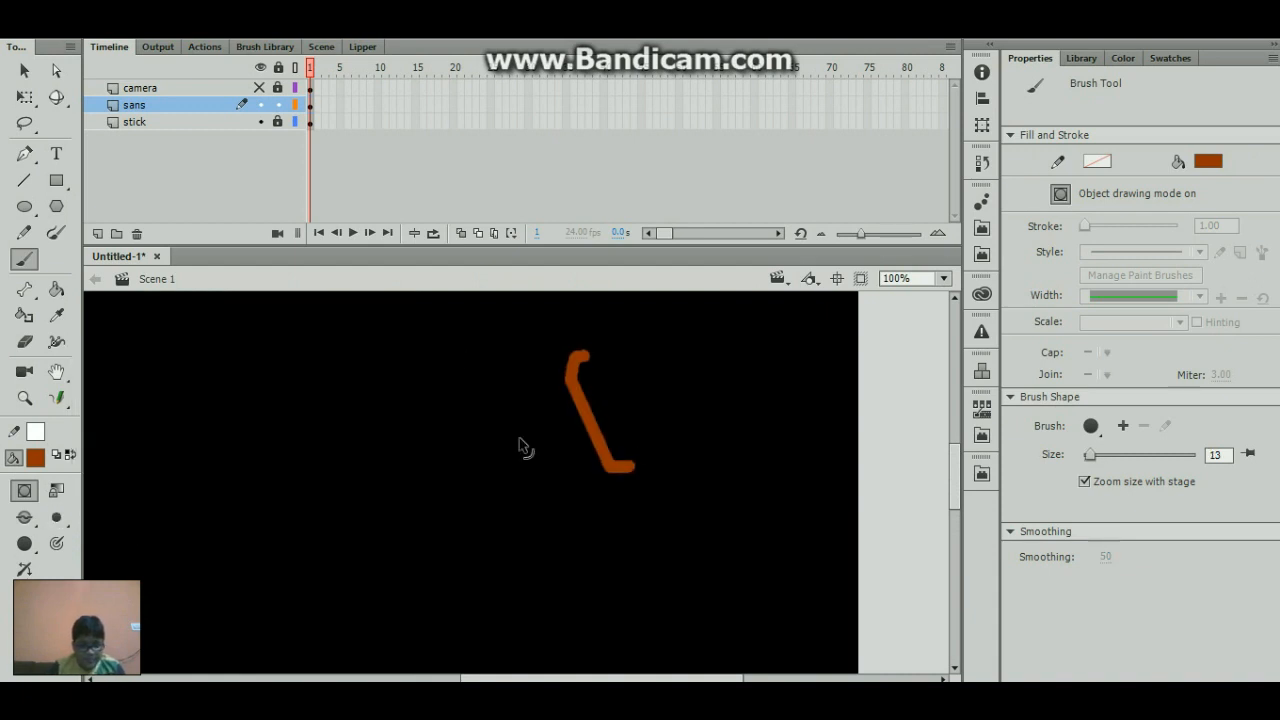
{"action": "key", "text": "ctrl+z"}
{"action": "left_click", "coordinate": [37, 463]}
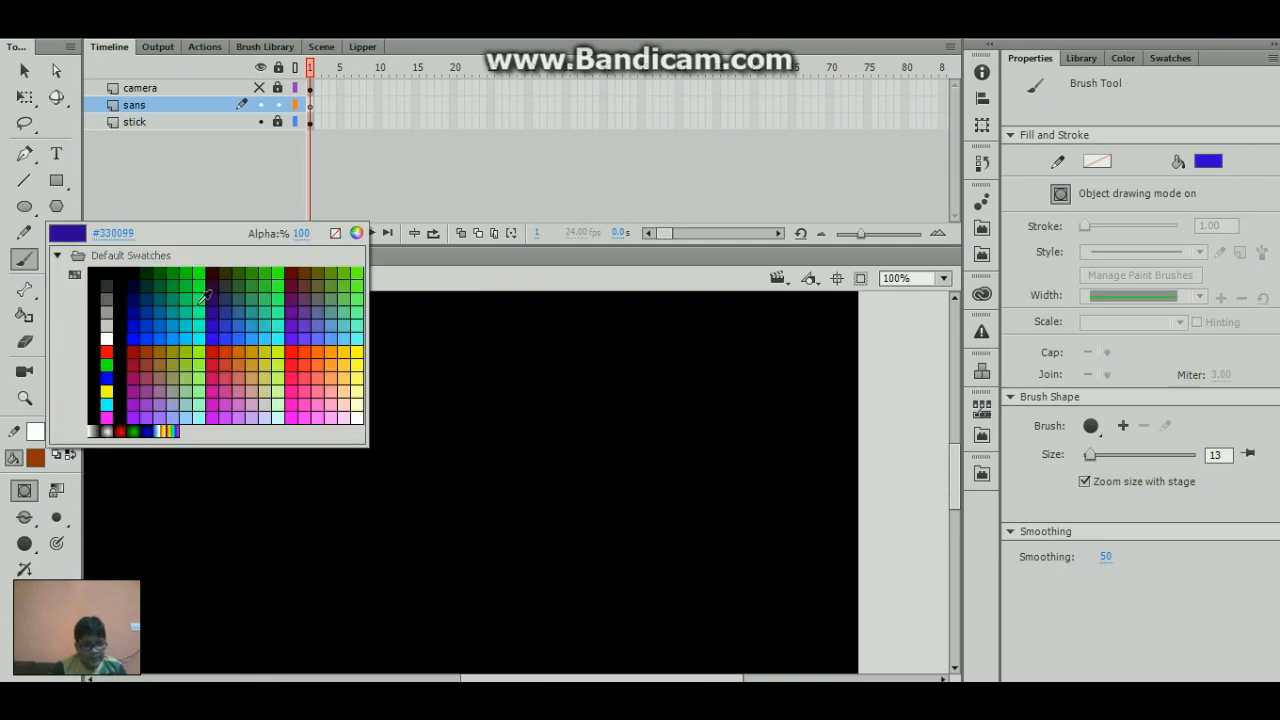
{"action": "left_click", "coordinate": [108, 338]}
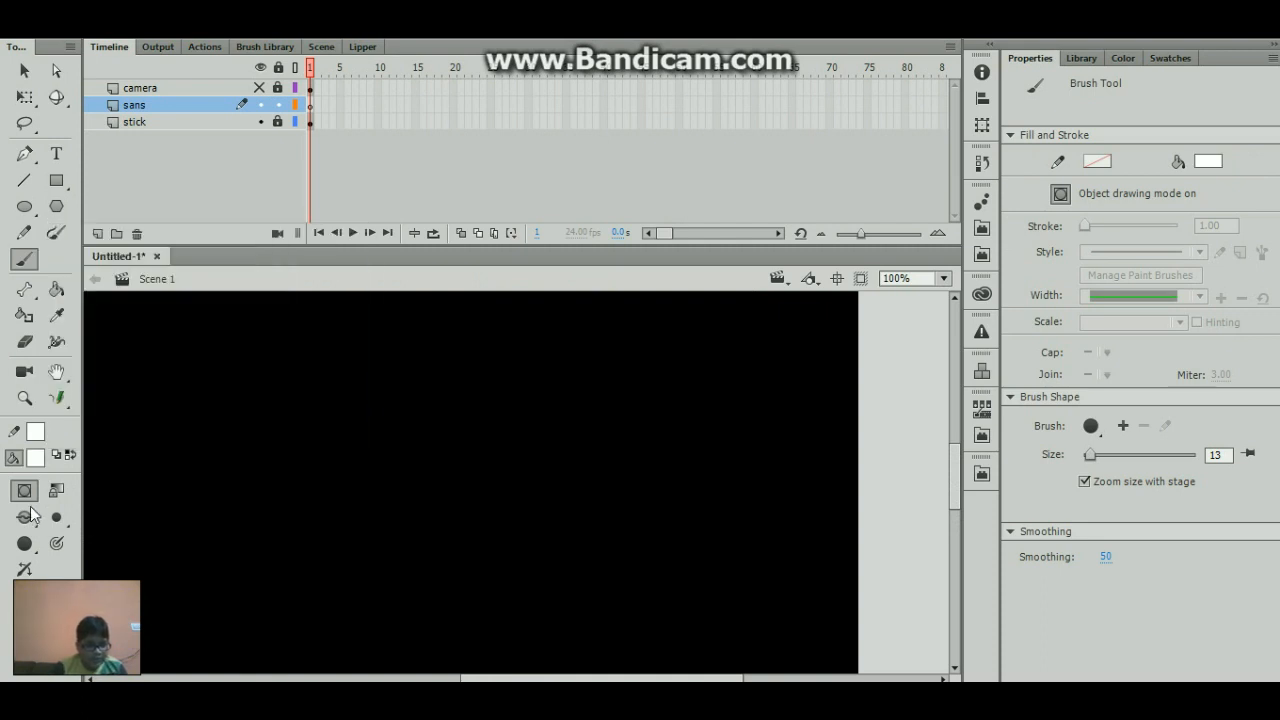
{"action": "left_click", "coordinate": [56, 543]}
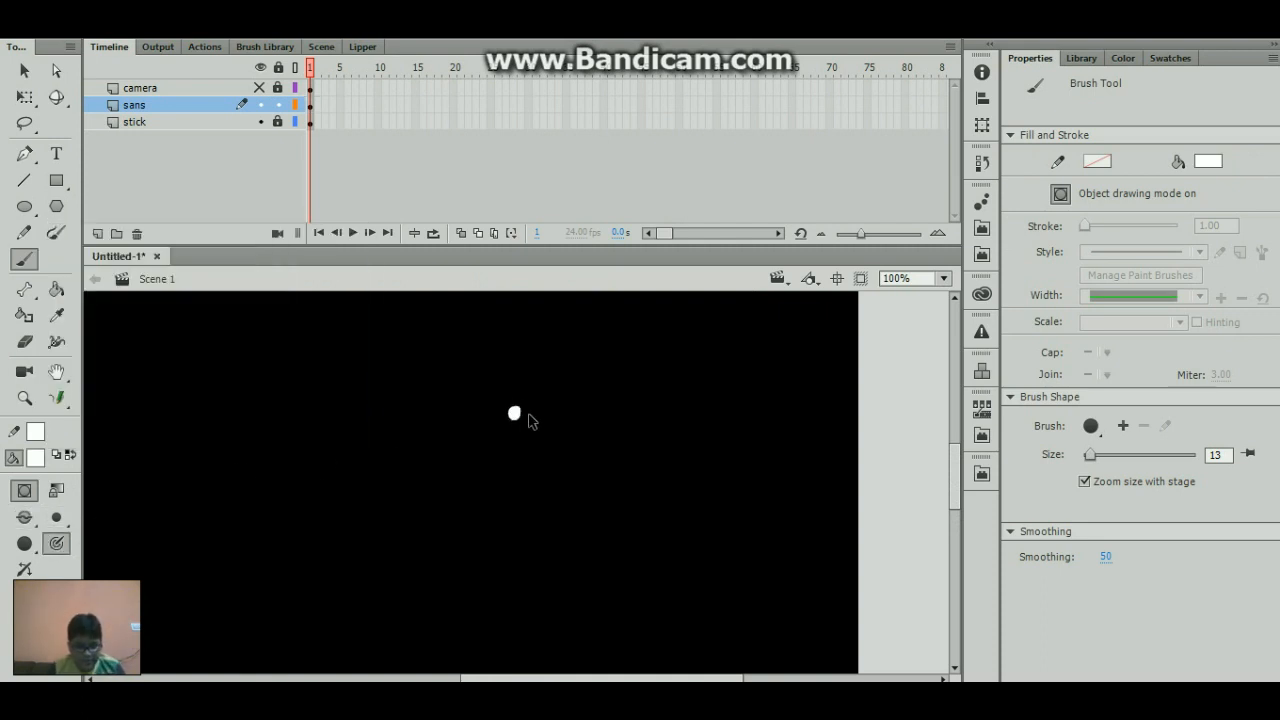
- Try brushing white test curves and a first rounded head outline on the sans layer, undoing each attempt
{"action": "mouse_move", "coordinate": [545, 363]}
{"action": "left_mouse_down"}
{"action": "mouse_move", "coordinate": [568, 452]}
{"action": "mouse_move", "coordinate": [458, 502]}
{"action": "left_mouse_up"}
{"action": "key", "text": "ctrl+z"}
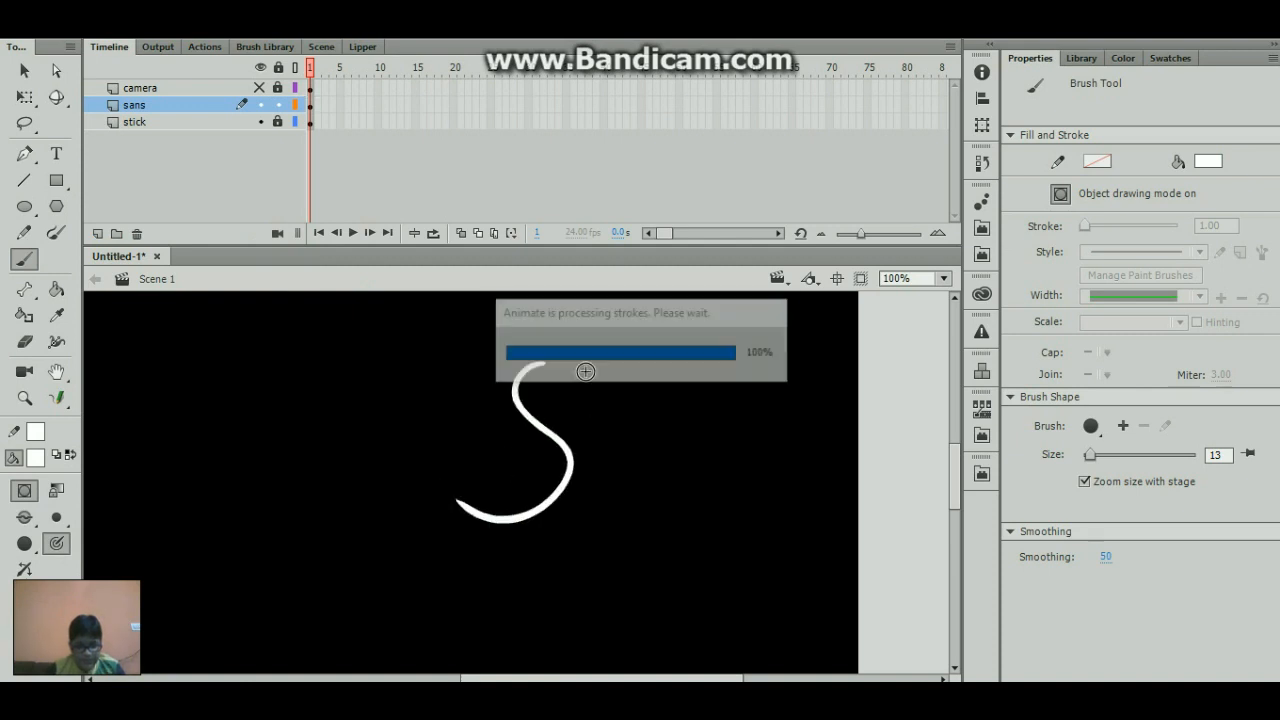
{"action": "mouse_move", "coordinate": [520, 347]}
{"action": "left_mouse_down"}
{"action": "mouse_move", "coordinate": [554, 407]}
{"action": "mouse_move", "coordinate": [544, 428]}
{"action": "mouse_move", "coordinate": [498, 447]}
{"action": "mouse_move", "coordinate": [496, 482]}
{"action": "mouse_move", "coordinate": [540, 500]}
{"action": "left_mouse_up"}
{"action": "key", "text": "ctrl+z"}
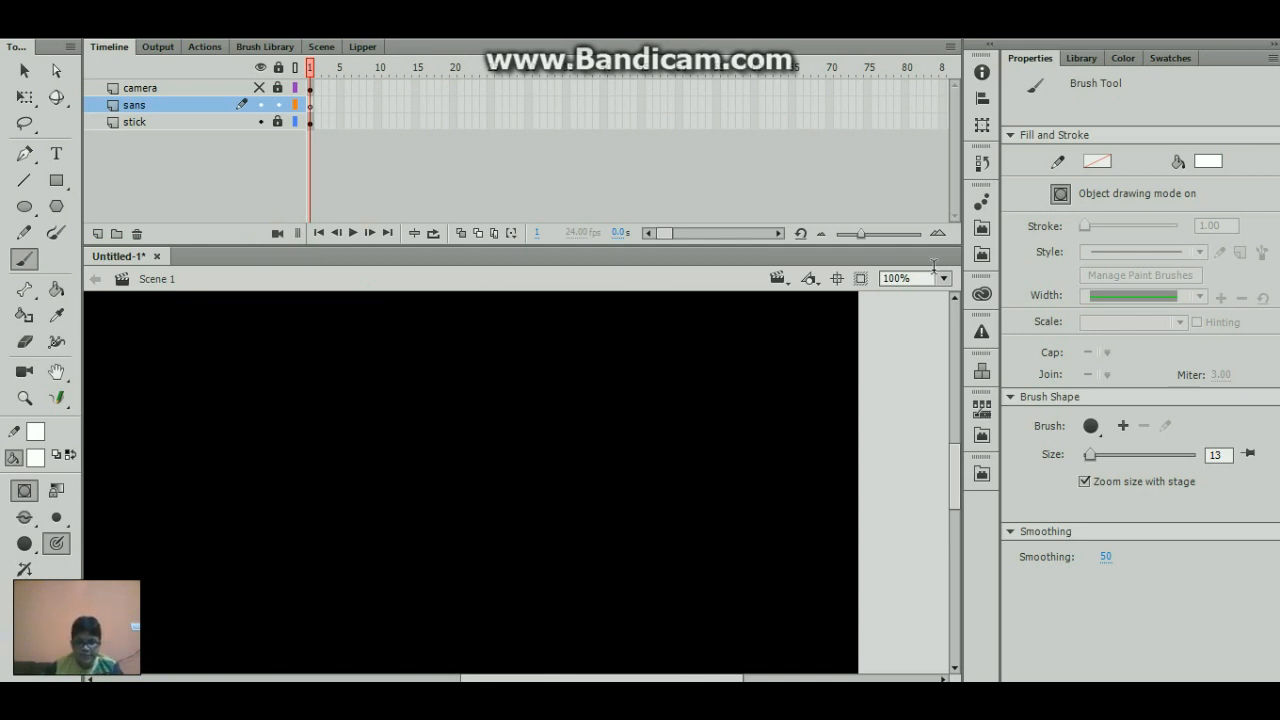
{"action": "mouse_move", "coordinate": [514, 404]}
{"action": "left_mouse_down"}
{"action": "mouse_move", "coordinate": [471, 427]}
{"action": "mouse_move", "coordinate": [566, 498]}
{"action": "mouse_move", "coordinate": [626, 461]}
{"action": "mouse_move", "coordinate": [623, 342]}
{"action": "mouse_move", "coordinate": [532, 334]}
{"action": "mouse_move", "coordinate": [500, 407]}
{"action": "left_mouse_up"}
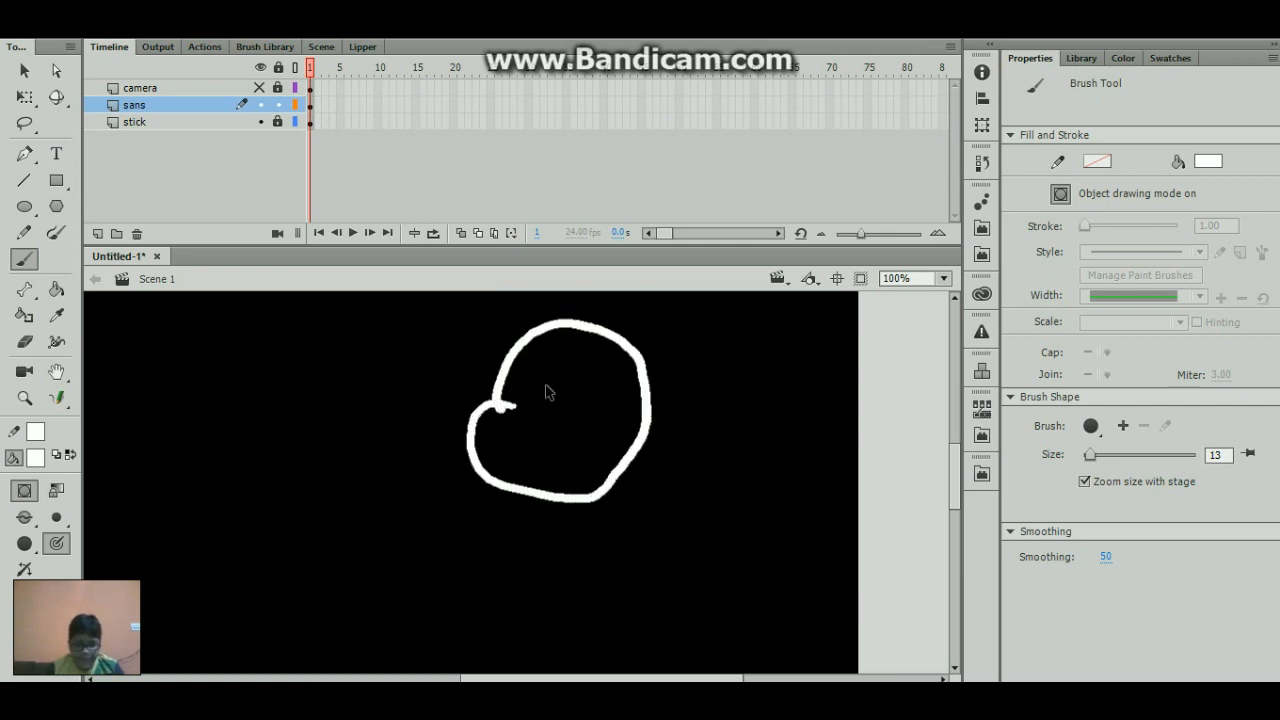
{"action": "key", "text": "z"}
{"action": "key", "text": "ctrl+z"}
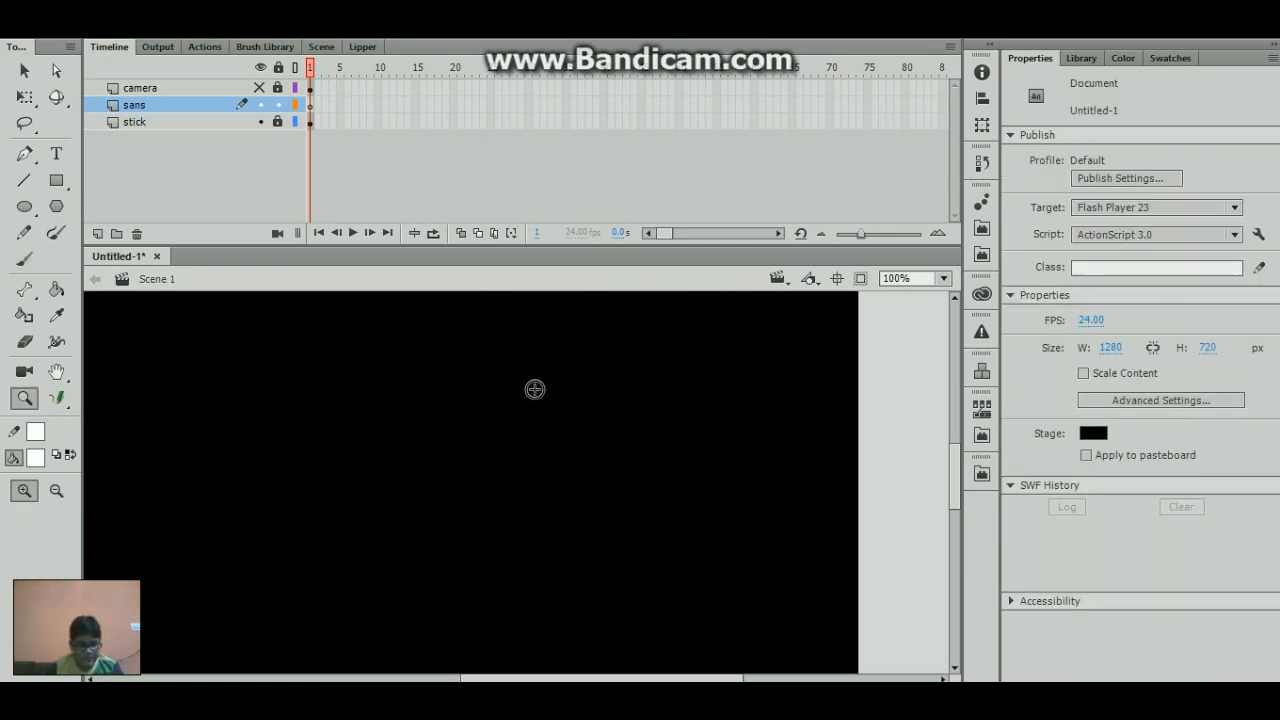
- Brush a white head outline with a bulging jaw on the sans layer and draw two round eyes inside it
{"action": "key", "text": "b"}
{"action": "mouse_move", "coordinate": [513, 398]}
{"action": "left_mouse_down"}
{"action": "mouse_move", "coordinate": [477, 406]}
{"action": "mouse_move", "coordinate": [482, 465]}
{"action": "mouse_move", "coordinate": [622, 461]}
{"action": "mouse_move", "coordinate": [640, 381]}
{"action": "mouse_move", "coordinate": [596, 340]}
{"action": "mouse_move", "coordinate": [546, 329]}
{"action": "mouse_move", "coordinate": [489, 367]}
{"action": "mouse_move", "coordinate": [492, 400]}
{"action": "left_mouse_up"}
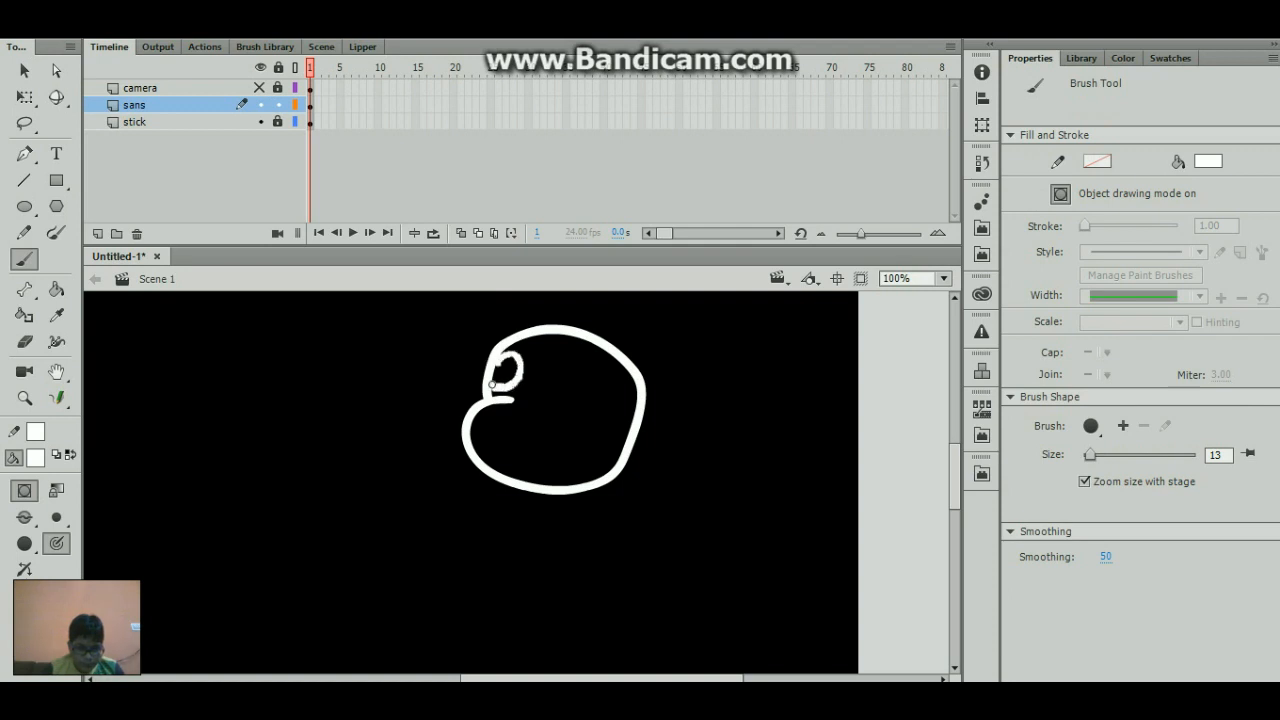
{"action": "left_click_drag", "start_coordinate": [531, 366], "coordinate": [566, 368]}
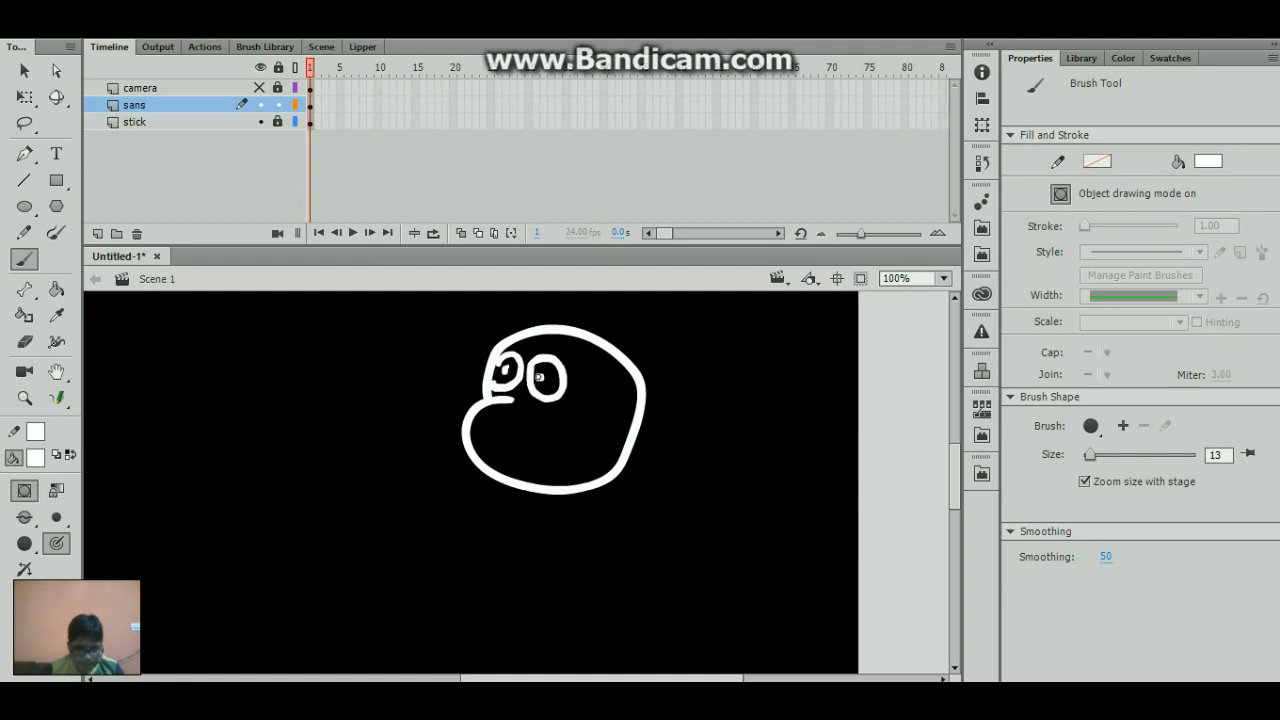
{"action": "left_click", "coordinate": [539, 377]}
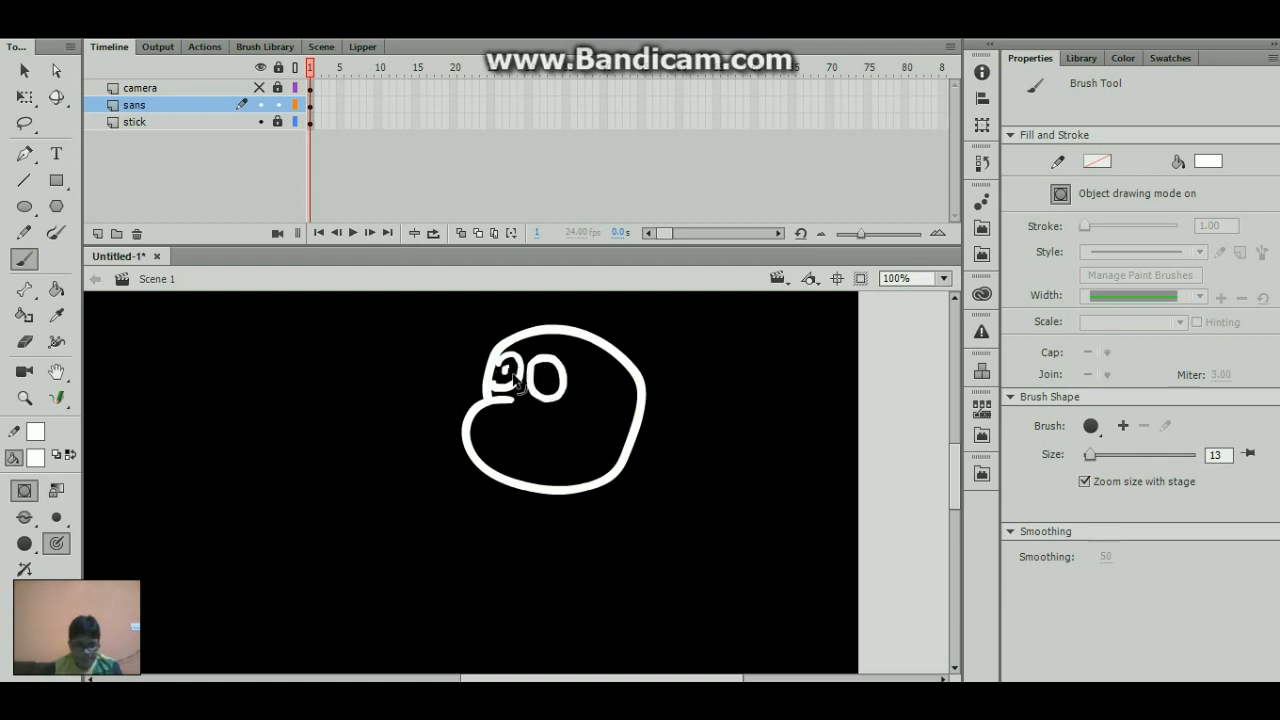
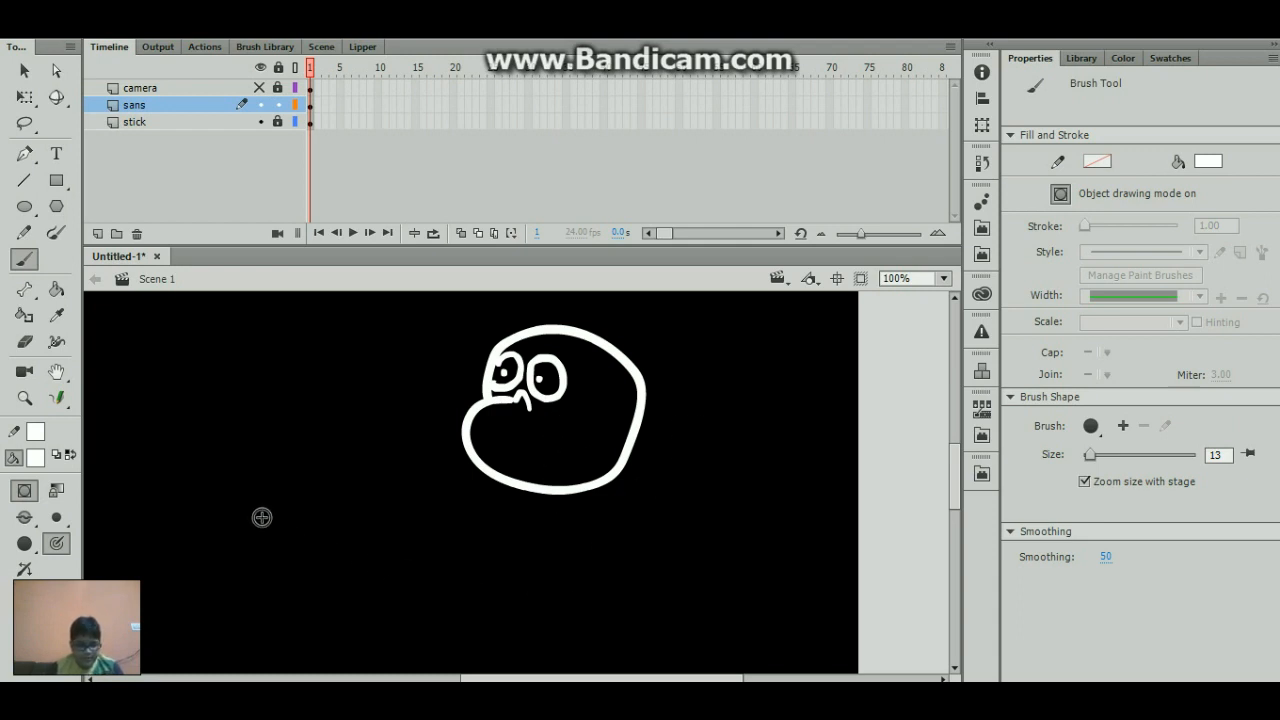
{"action": "mouse_move", "coordinate": [278, 498]}
{"action": "left_mouse_down"}
{"action": "mouse_move", "coordinate": [232, 544]}
{"action": "mouse_move", "coordinate": [229, 484]}
{"action": "mouse_move", "coordinate": [270, 416]}
{"action": "mouse_move", "coordinate": [327, 482]}
{"action": "mouse_move", "coordinate": [321, 526]}
{"action": "mouse_move", "coordinate": [275, 497]}
{"action": "mouse_move", "coordinate": [302, 522]}
{"action": "left_mouse_up"}
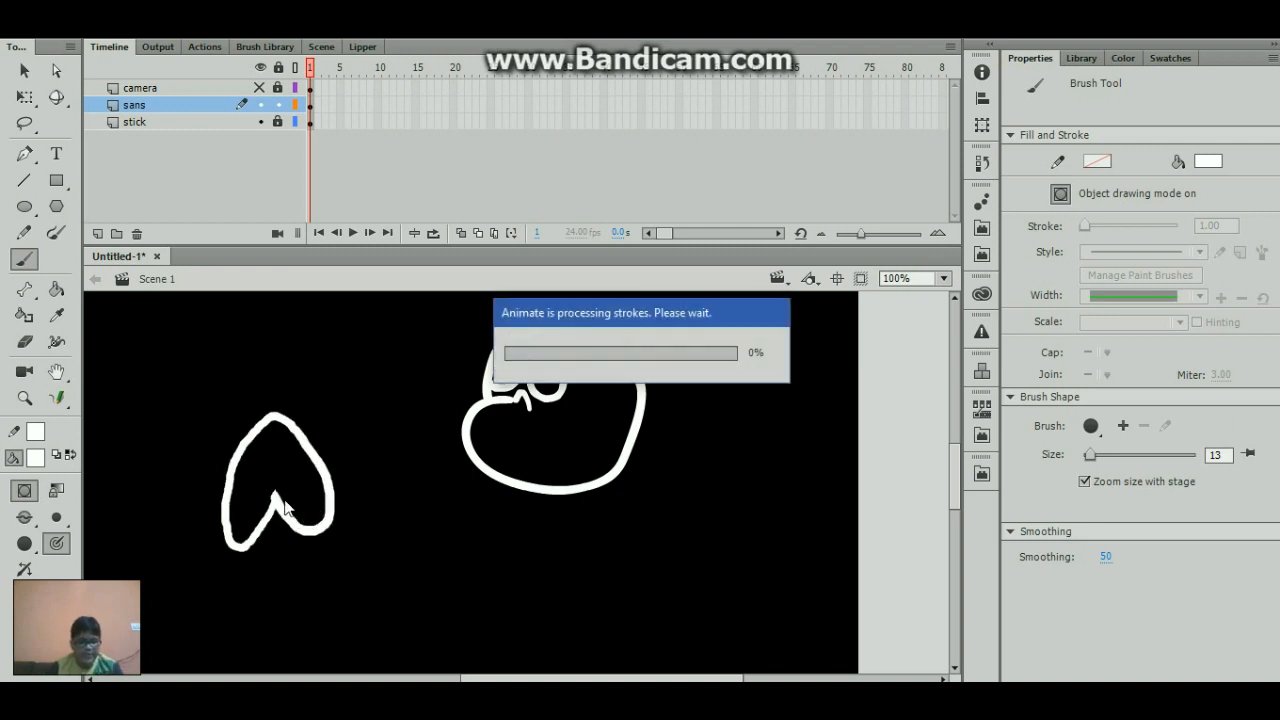
{"action": "key", "text": "ctrl+z"}
{"action": "mouse_move", "coordinate": [316, 513]}
{"action": "left_mouse_down"}
{"action": "mouse_move", "coordinate": [225, 526]}
{"action": "mouse_move", "coordinate": [246, 418]}
{"action": "mouse_move", "coordinate": [316, 512]}
{"action": "left_mouse_up"}
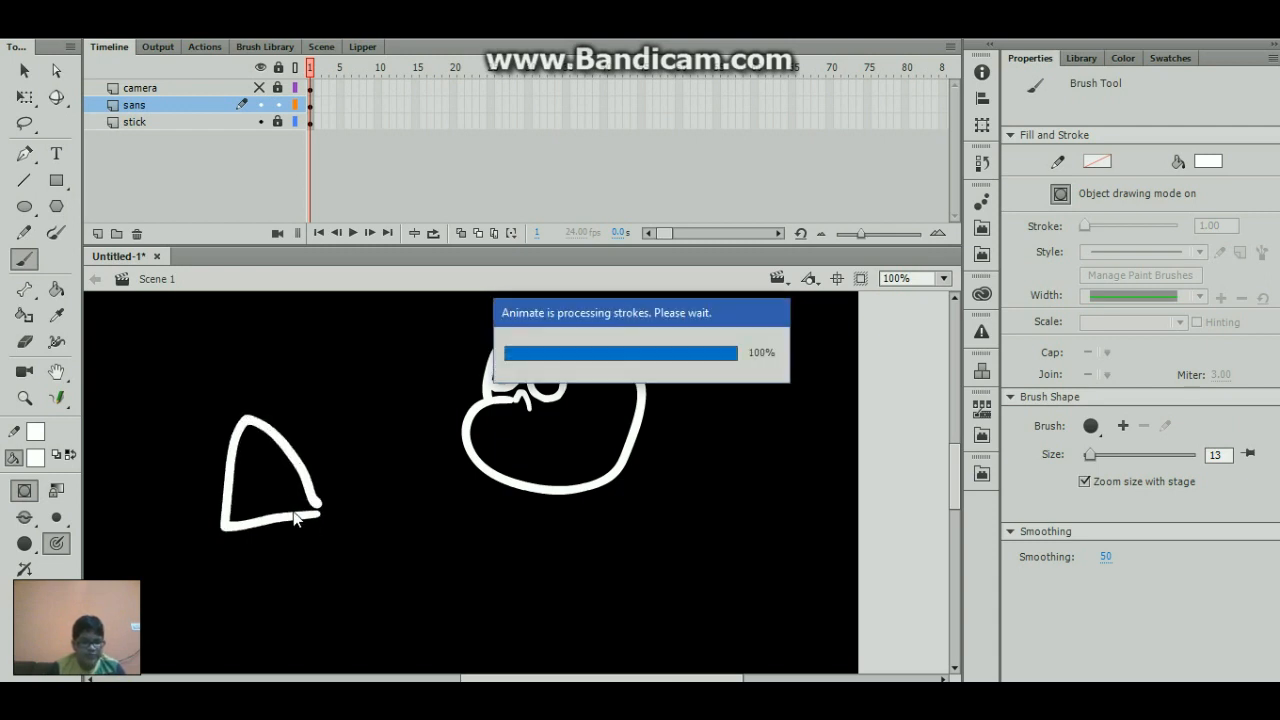
{"action": "key", "text": "ctrl+z"}
{"action": "left_click_drag", "start_coordinate": [298, 518], "coordinate": [248, 545]}
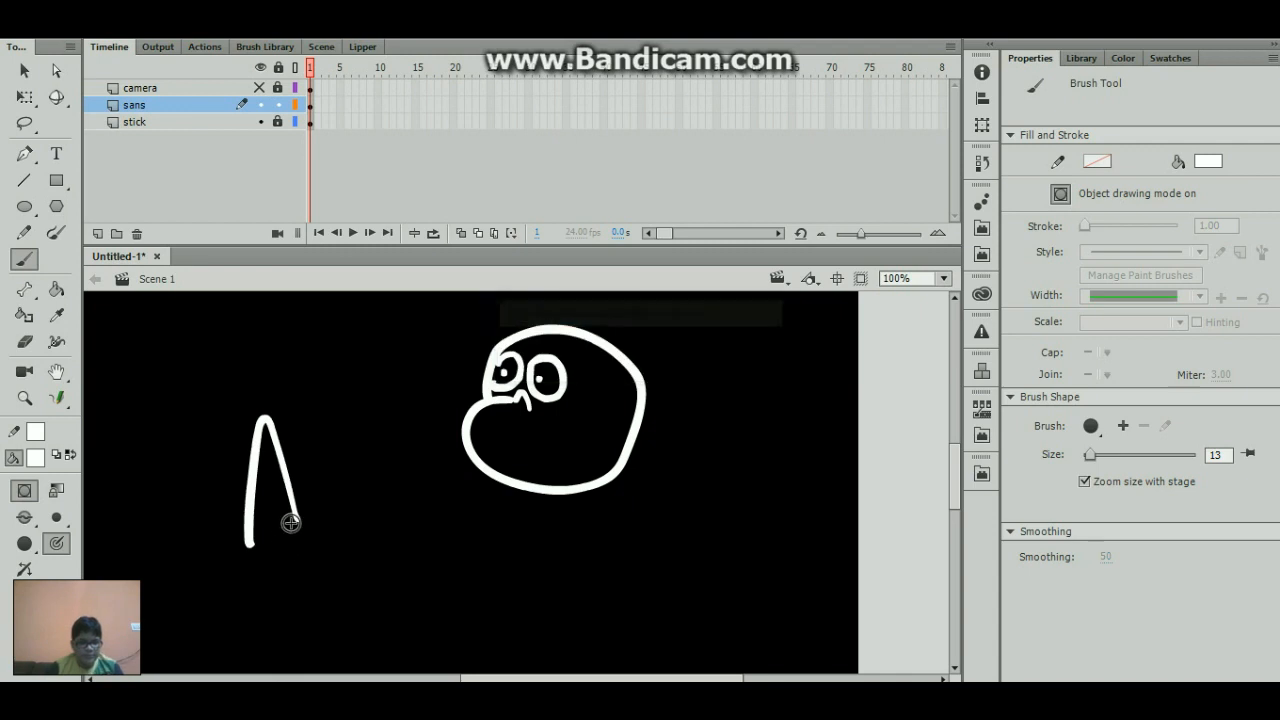
{"action": "key", "text": "ctrl+z"}
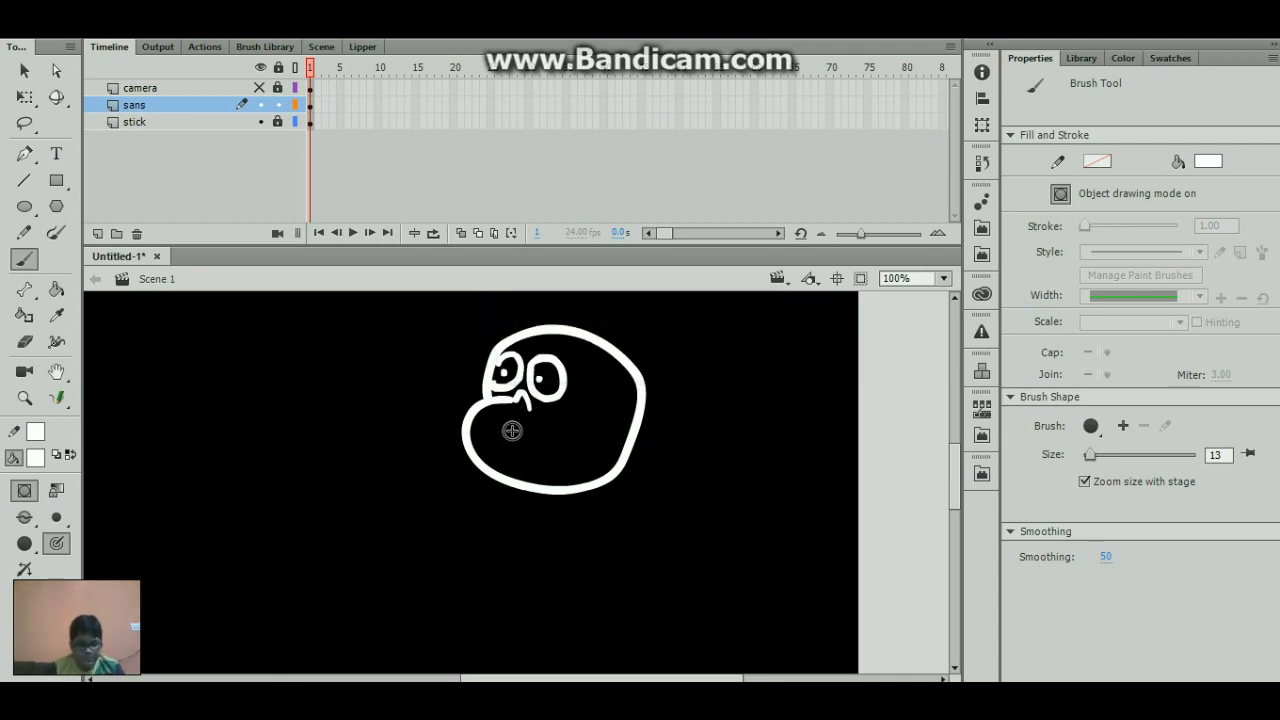
- Brush a wide white open mouth inside the head's jaw and divide it with two vertical tooth lines
{"action": "mouse_move", "coordinate": [512, 428]}
{"action": "left_mouse_down"}
{"action": "mouse_move", "coordinate": [588, 428]}
{"action": "mouse_move", "coordinate": [592, 455]}
{"action": "mouse_move", "coordinate": [565, 474]}
{"action": "mouse_move", "coordinate": [490, 434]}
{"action": "left_mouse_up"}
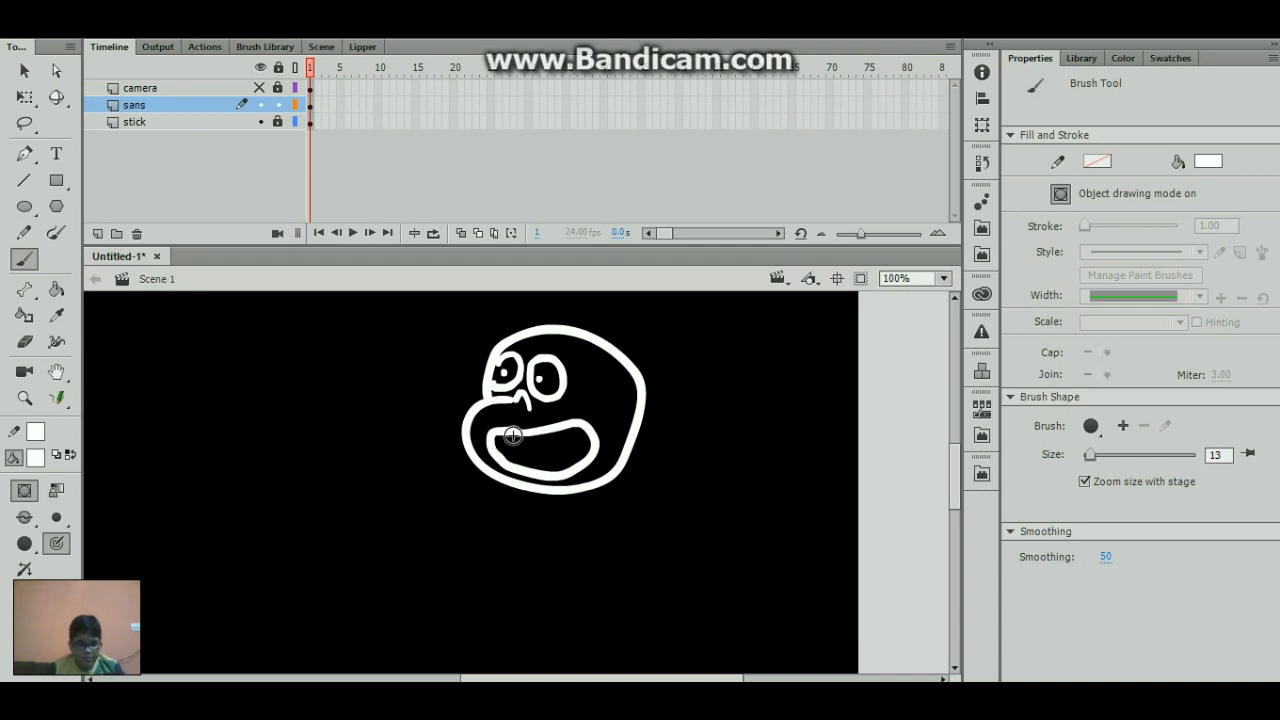
{"action": "left_click_drag", "start_coordinate": [505, 436], "coordinate": [514, 464]}
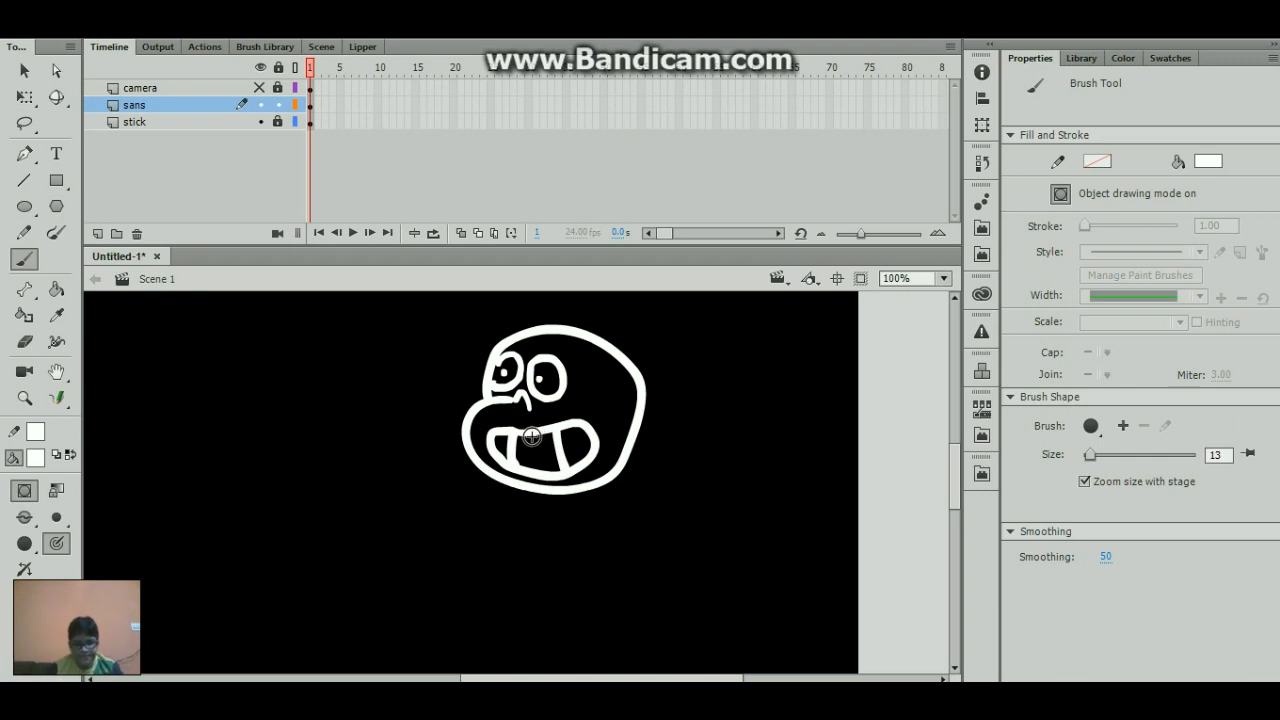
- Recolor the white head outline light gray with the Paint Bucket
{"action": "key", "text": "k"}
{"action": "left_click", "coordinate": [36, 466]}
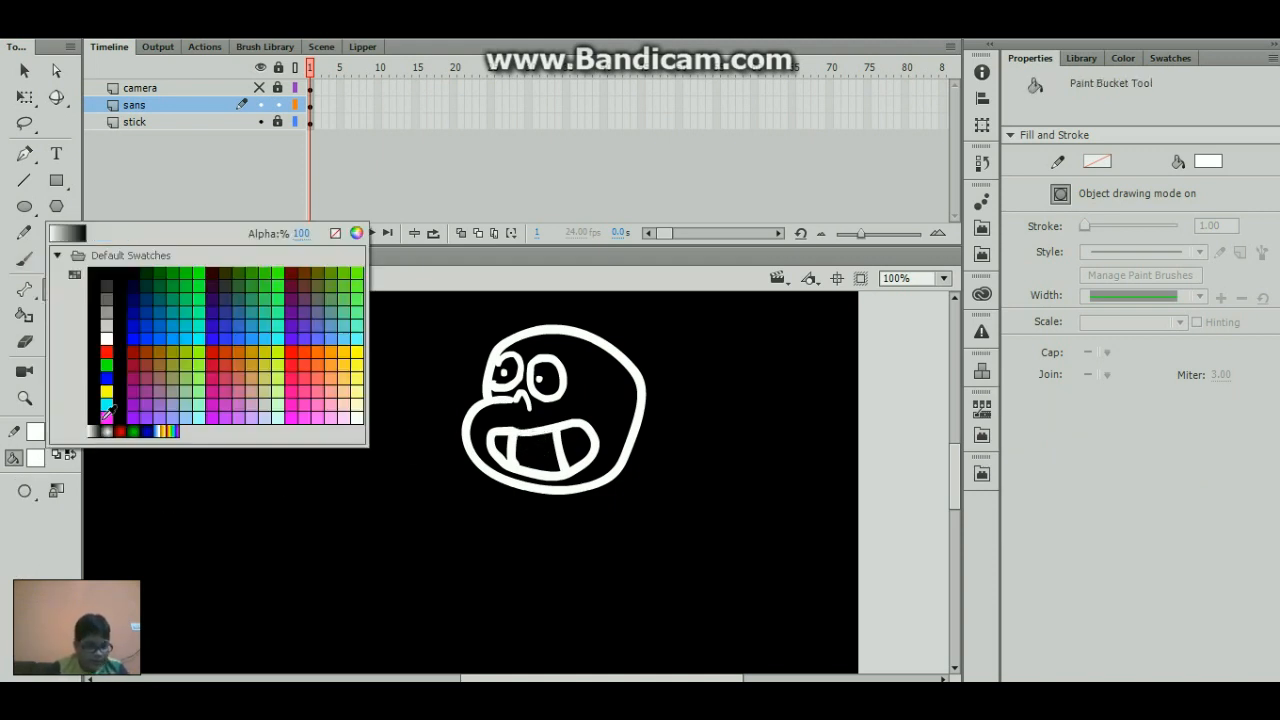
{"action": "left_click", "coordinate": [118, 316]}
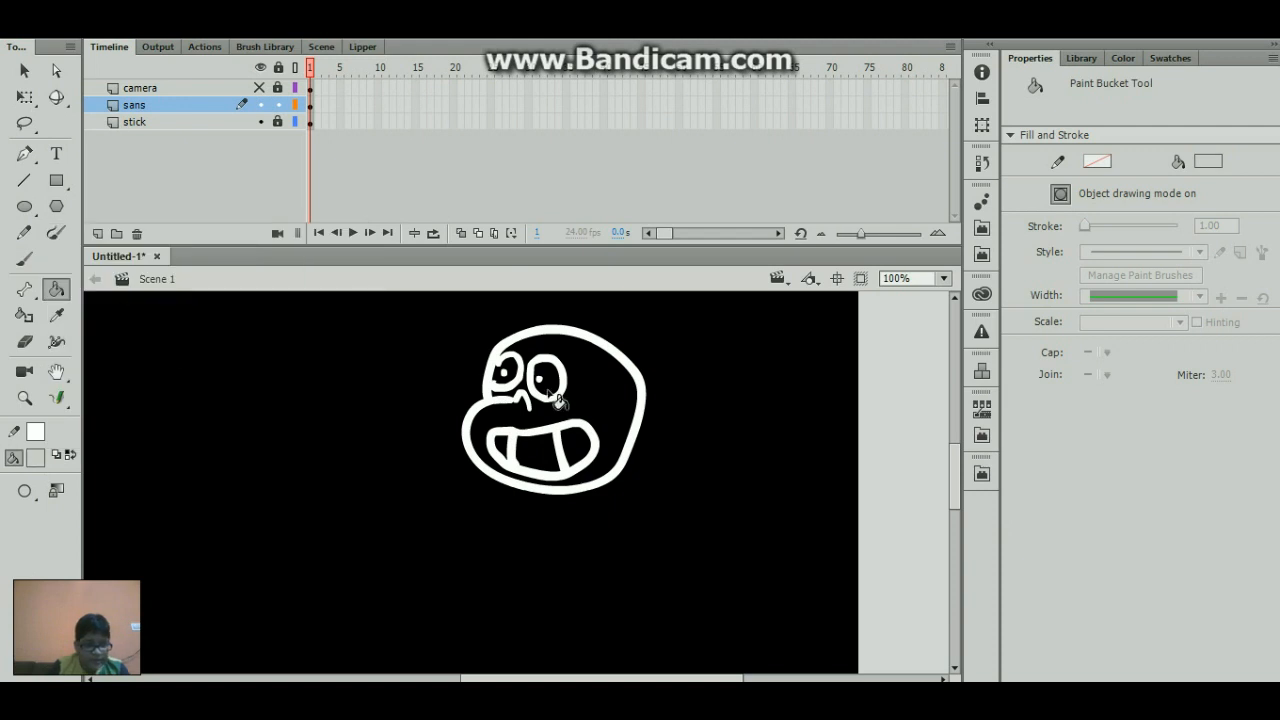
{"action": "left_click", "coordinate": [500, 398]}
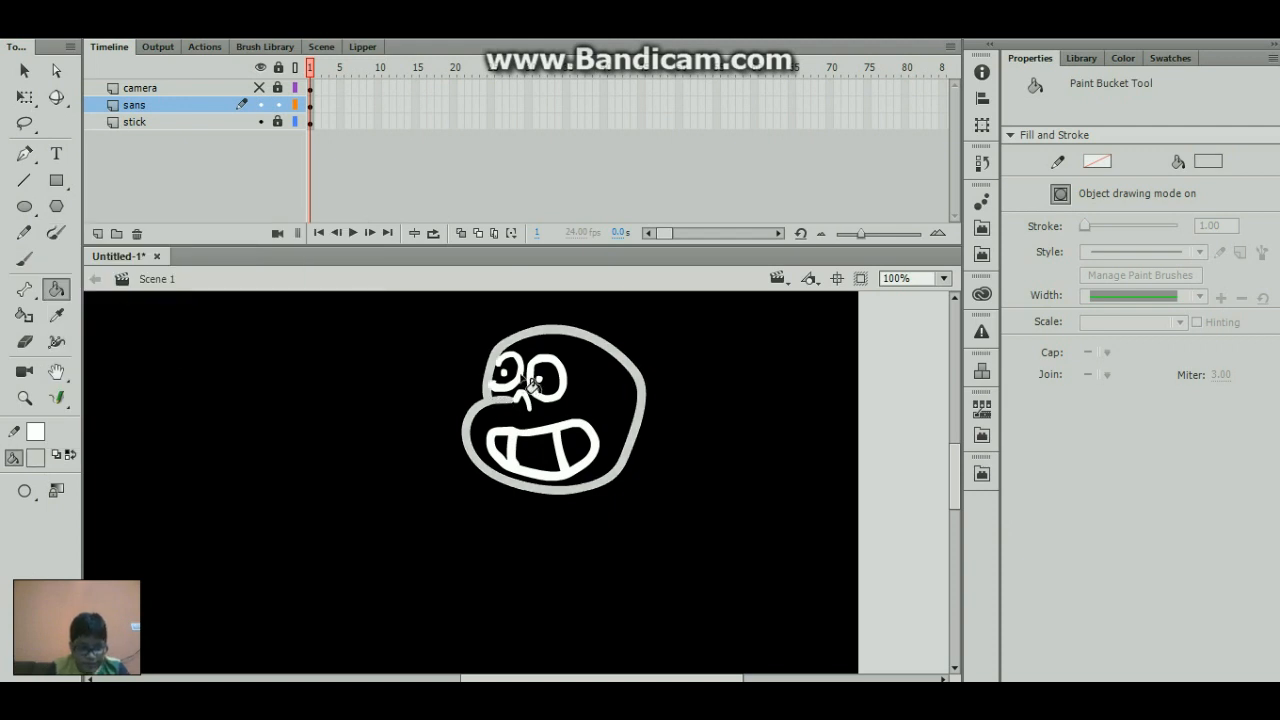
{"action": "left_click", "coordinate": [517, 384]}
{"action": "left_click", "coordinate": [541, 395]}
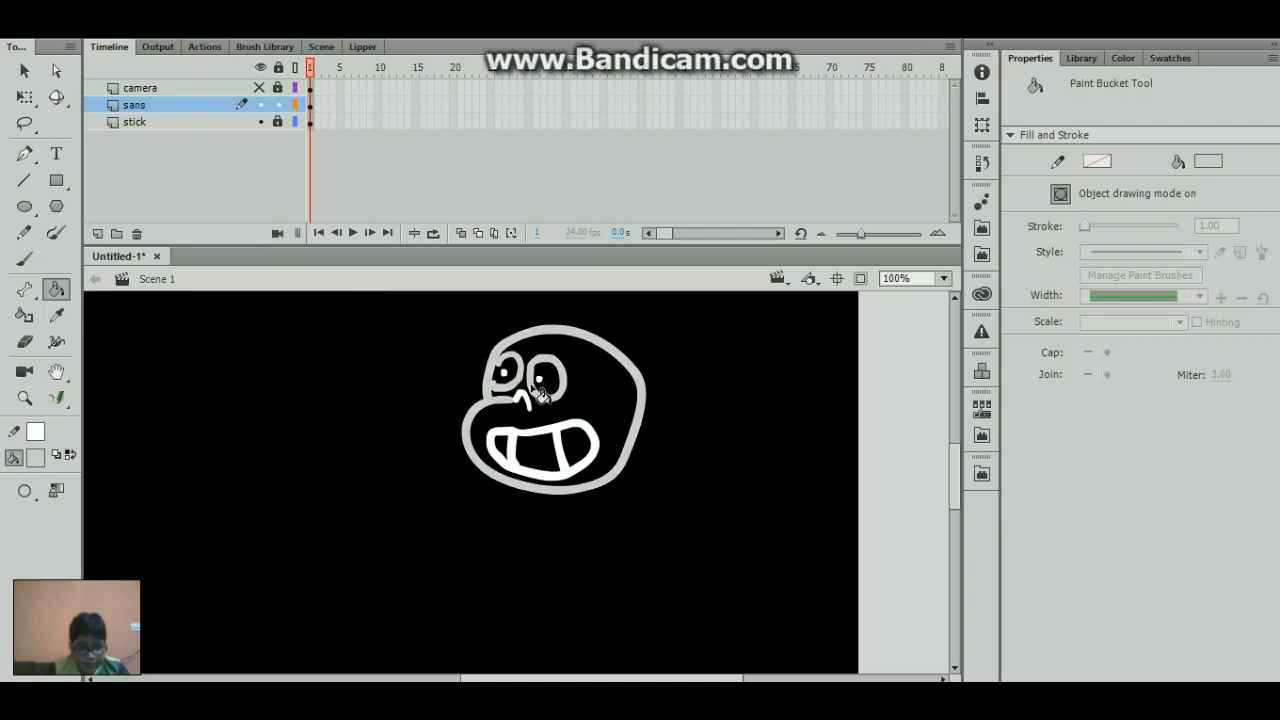
{"action": "key", "text": "ctrl+z"}
{"action": "key", "text": "ctrl+z"}
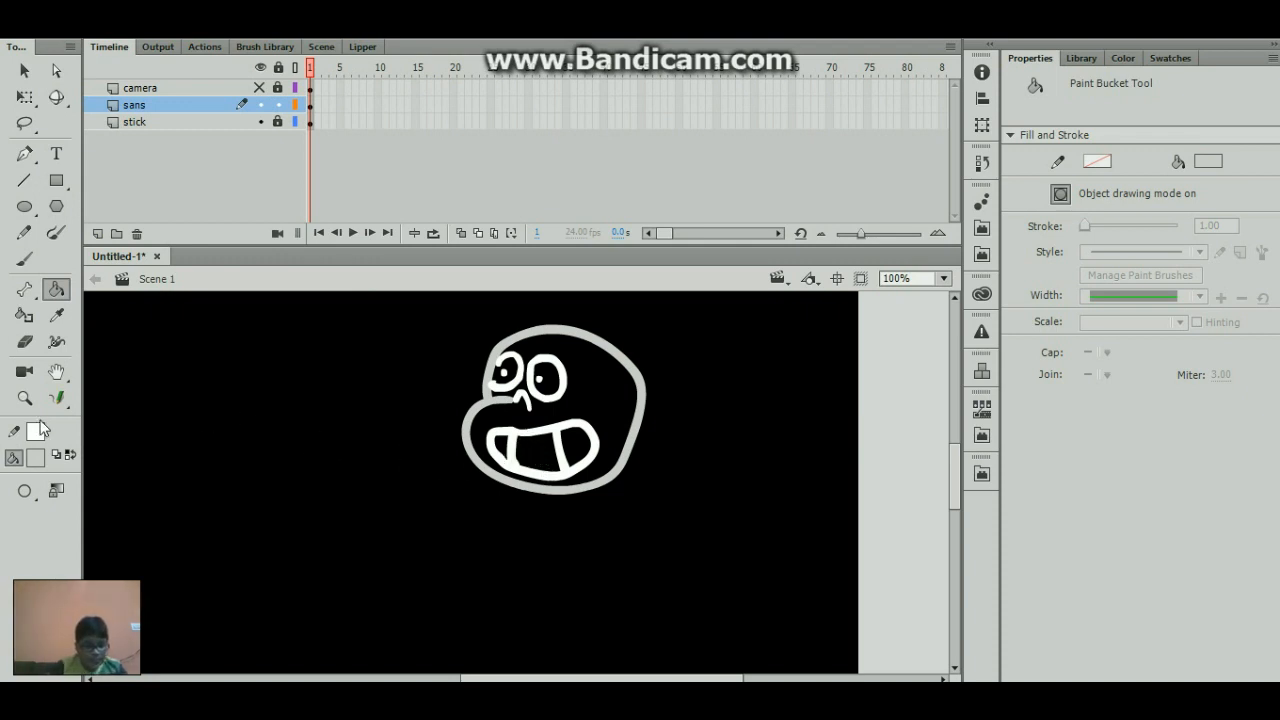
{"action": "left_click", "coordinate": [38, 460]}
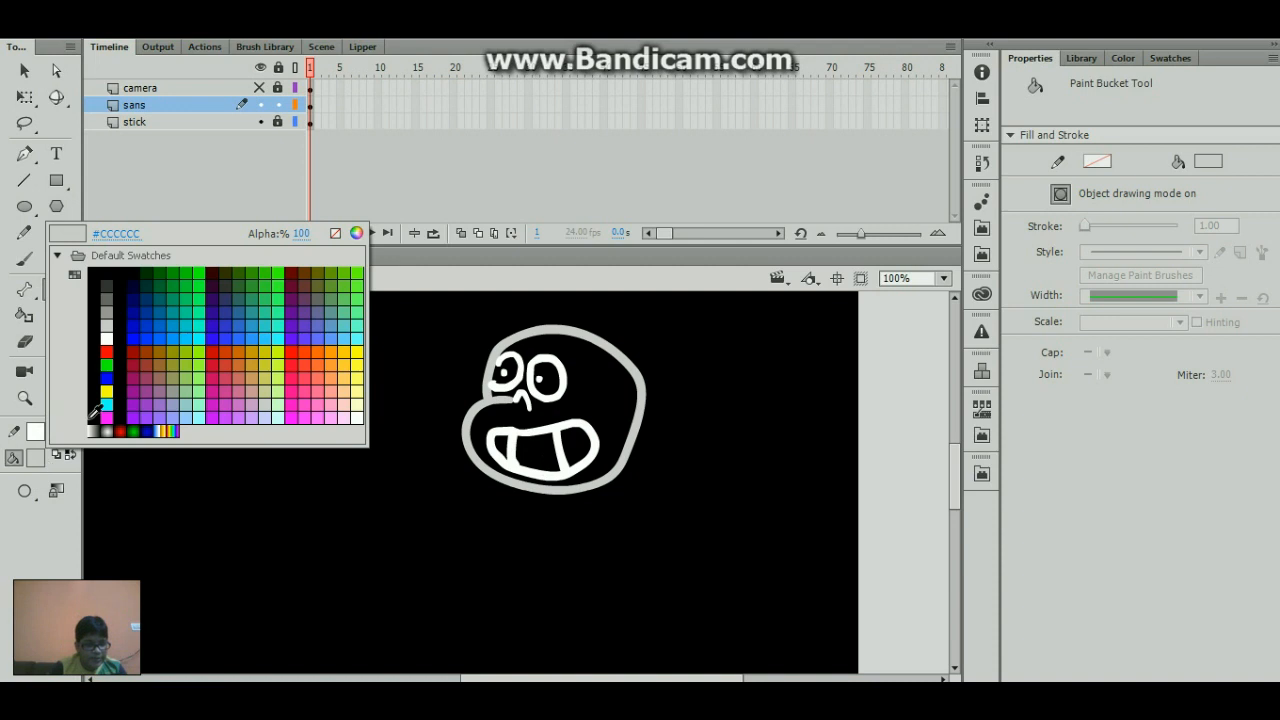
{"action": "left_click", "coordinate": [107, 337]}
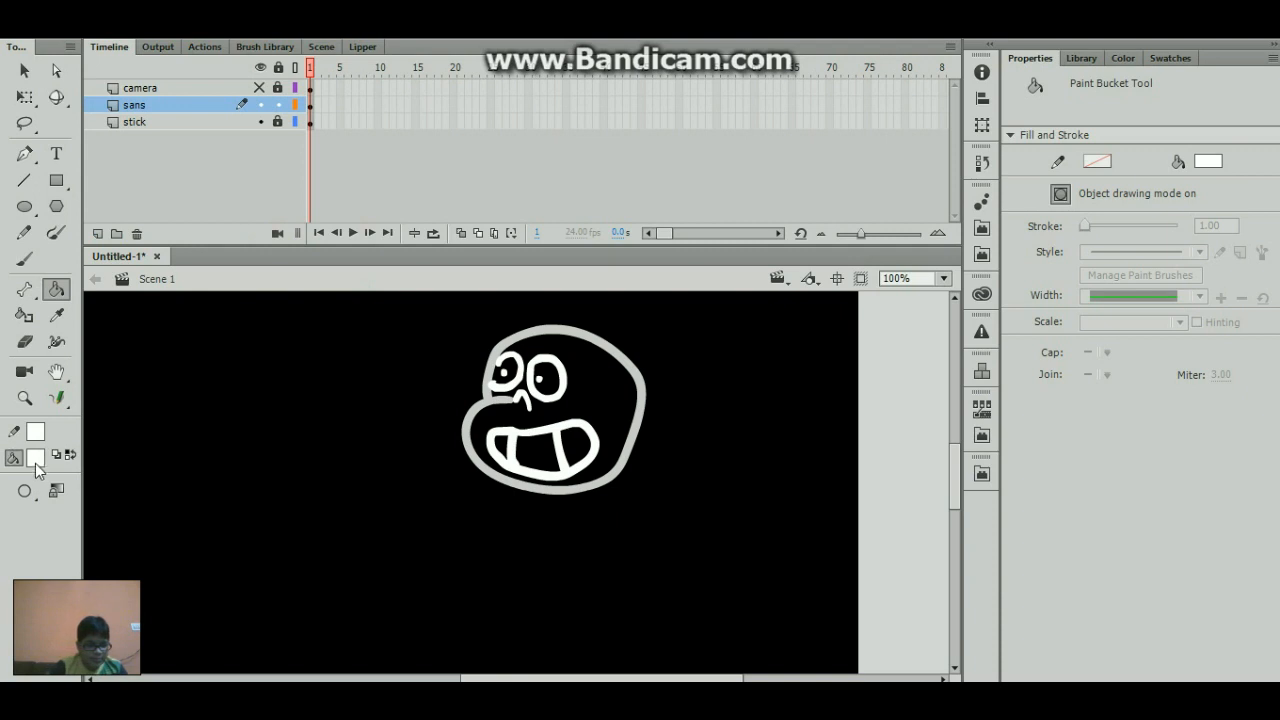
- Recolor the tooth lines, mouth outline, nose and both eye outlines light gray with the Paint Bucket
{"action": "left_click", "coordinate": [35, 458]}
{"action": "left_click", "coordinate": [128, 340]}
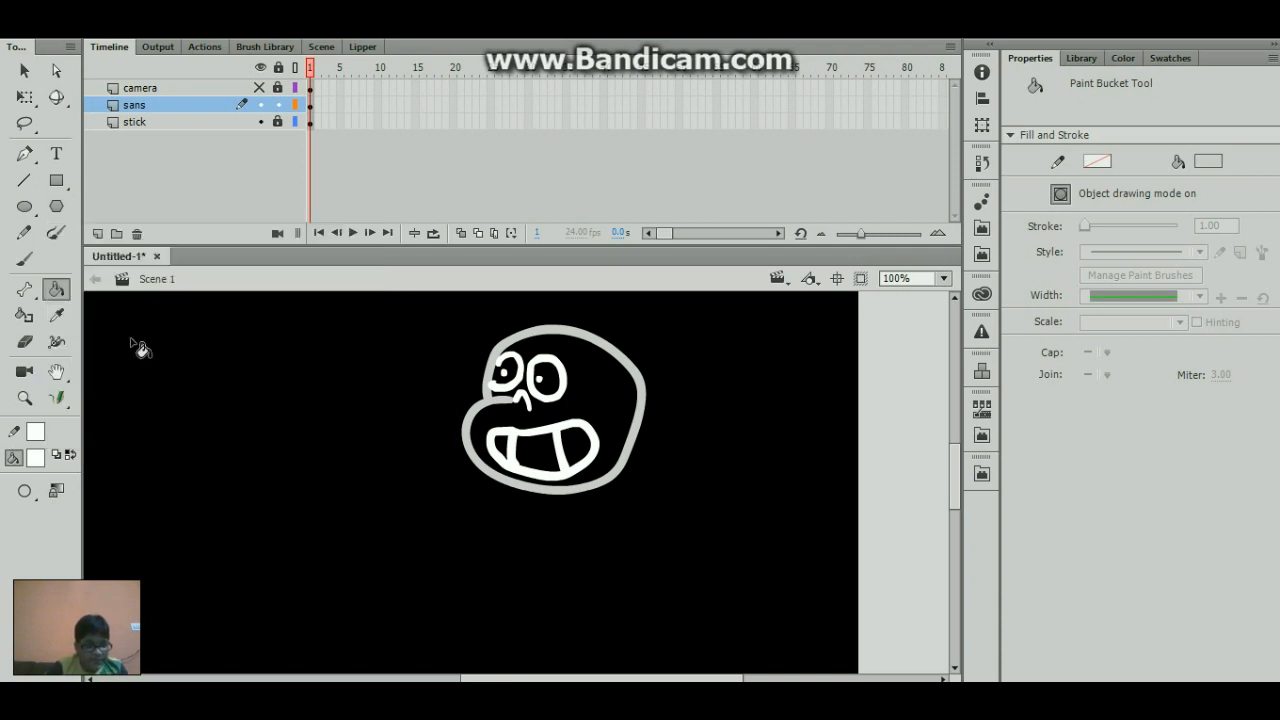
{"action": "left_click", "coordinate": [558, 443]}
{"action": "left_click", "coordinate": [513, 449]}
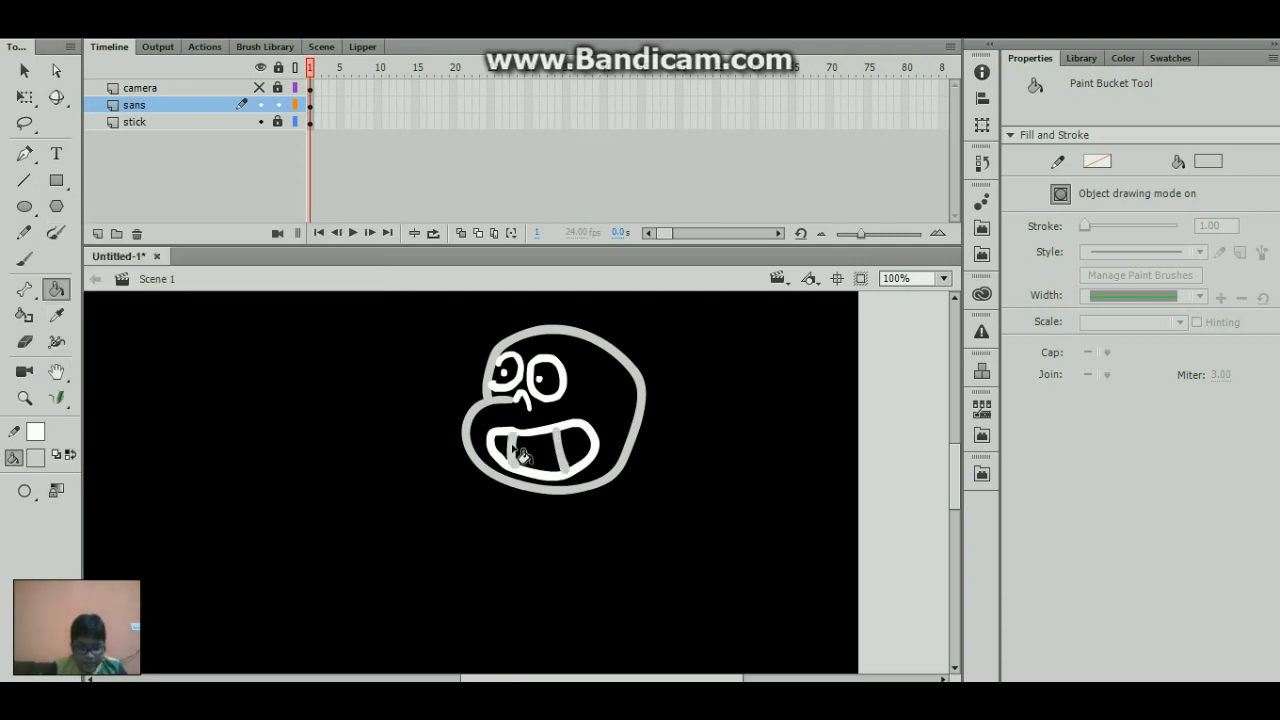
{"action": "left_click", "coordinate": [537, 448]}
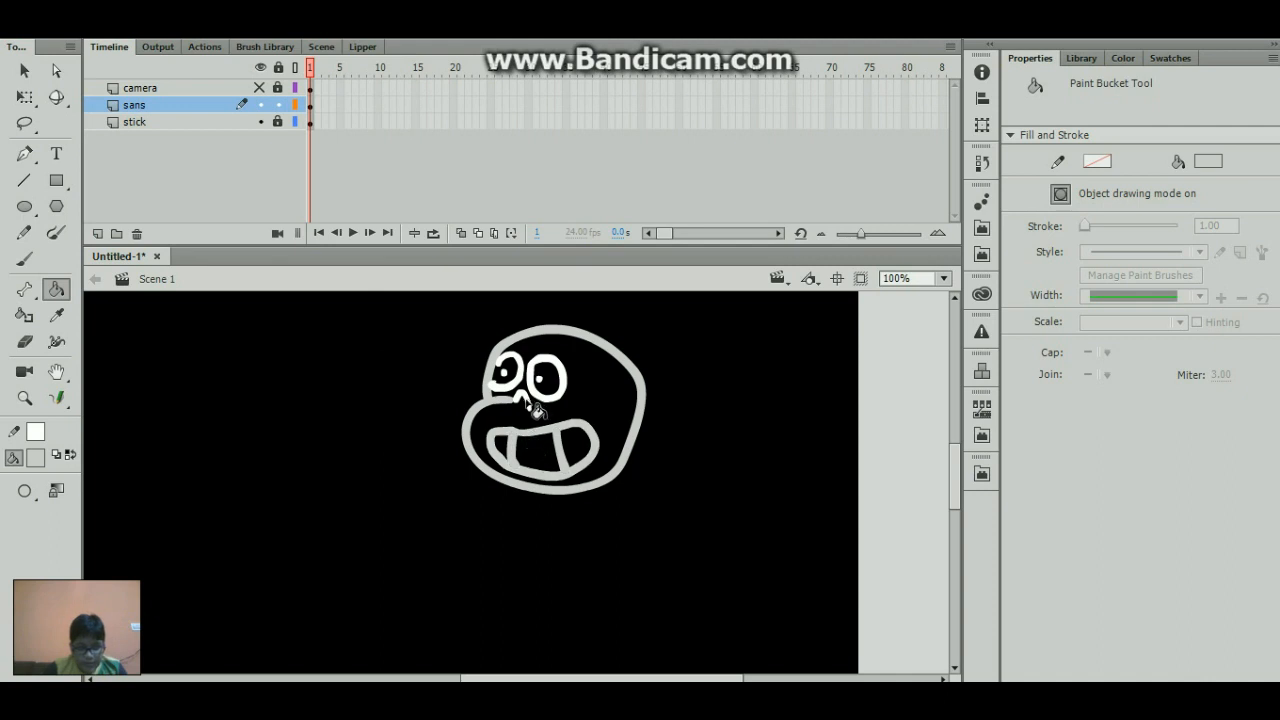
{"action": "left_click", "coordinate": [521, 382]}
{"action": "left_click", "coordinate": [537, 384]}
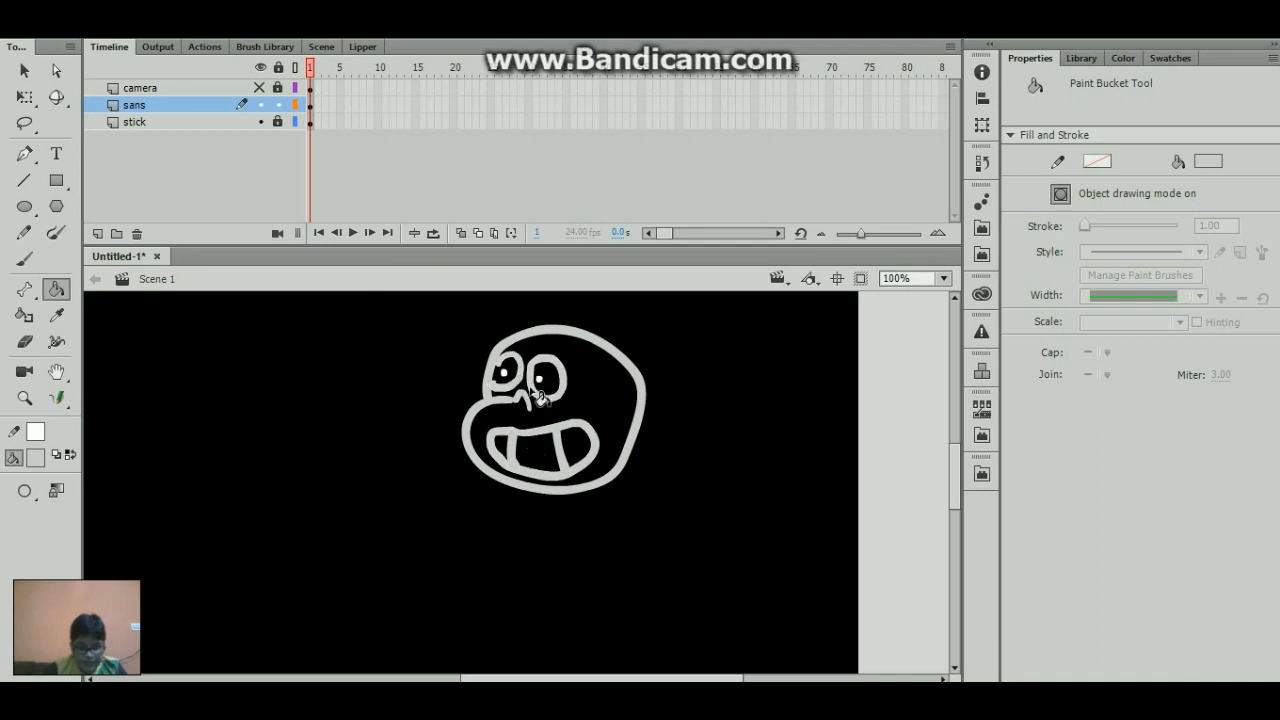
- Fill the inside of the head with white using the Paint Bucket
{"action": "left_click", "coordinate": [35, 458]}
{"action": "left_click", "coordinate": [108, 338]}
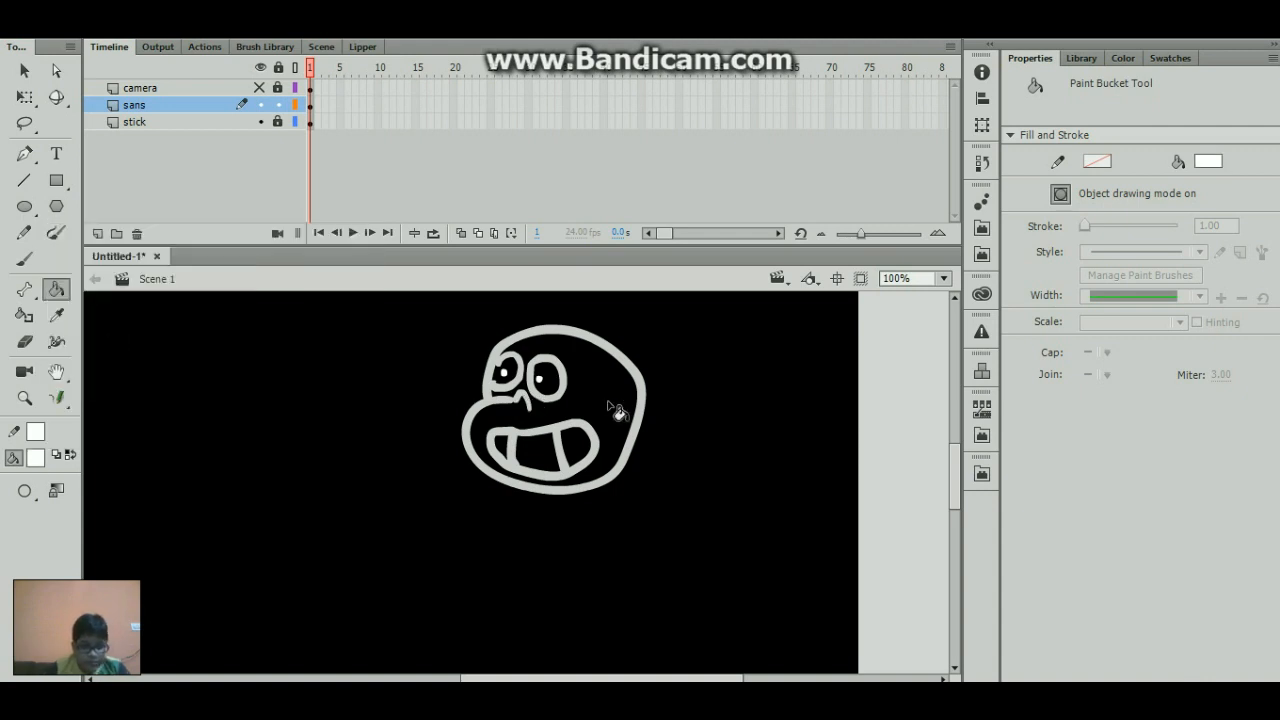
{"action": "left_click", "coordinate": [608, 420]}
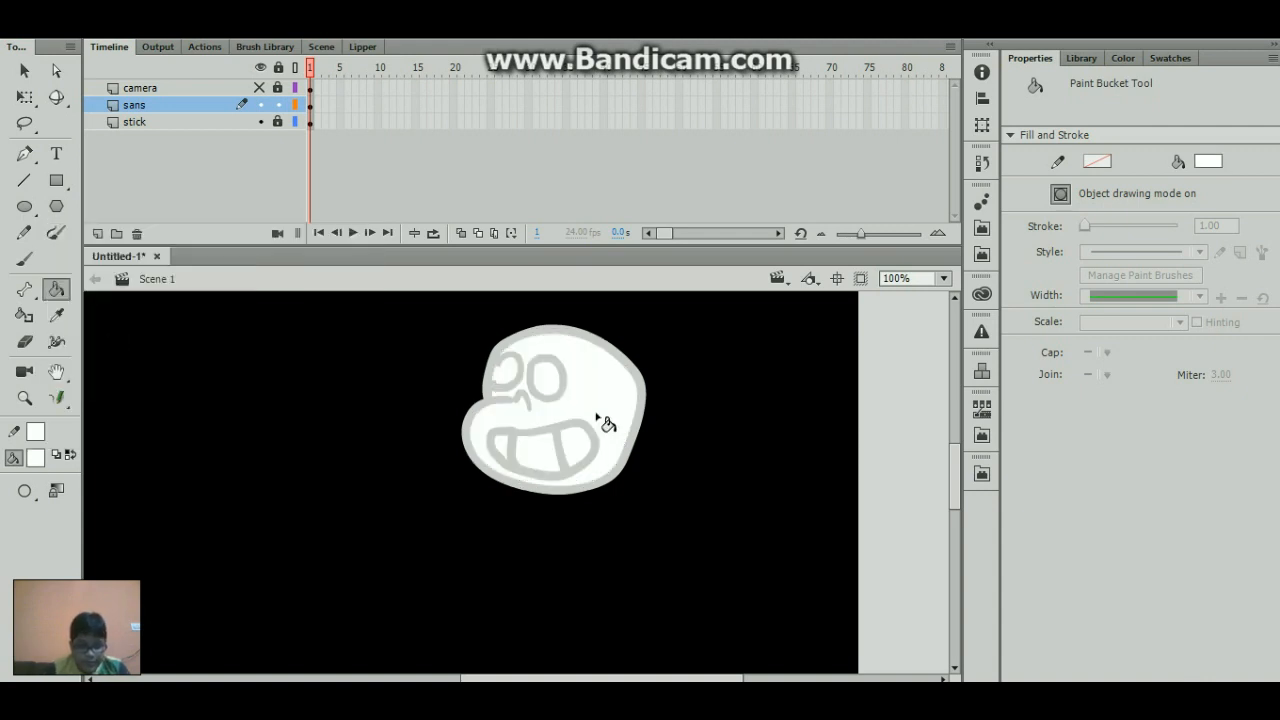
- Select both eye pupils and change their fill color to light gray #CCCCCC
{"action": "left_click", "coordinate": [540, 380]}
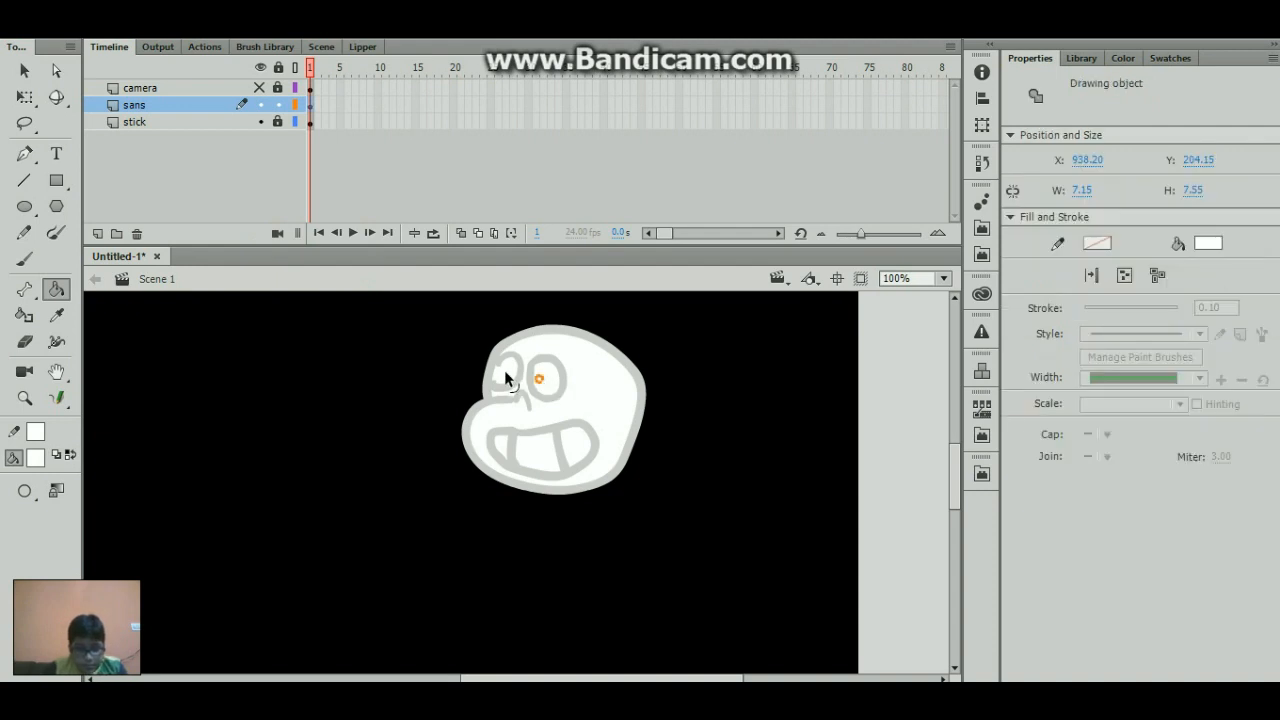
{"action": "left_click", "coordinate": [504, 373]}
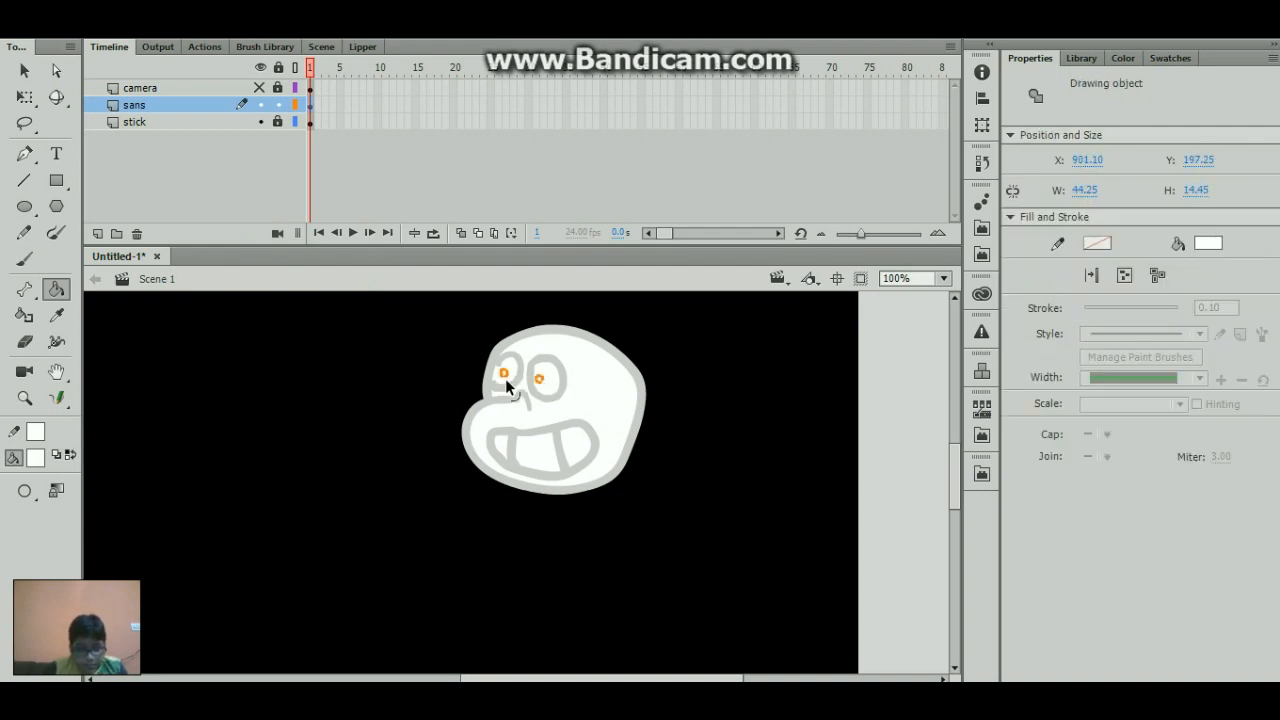
{"action": "left_click", "coordinate": [35, 458]}
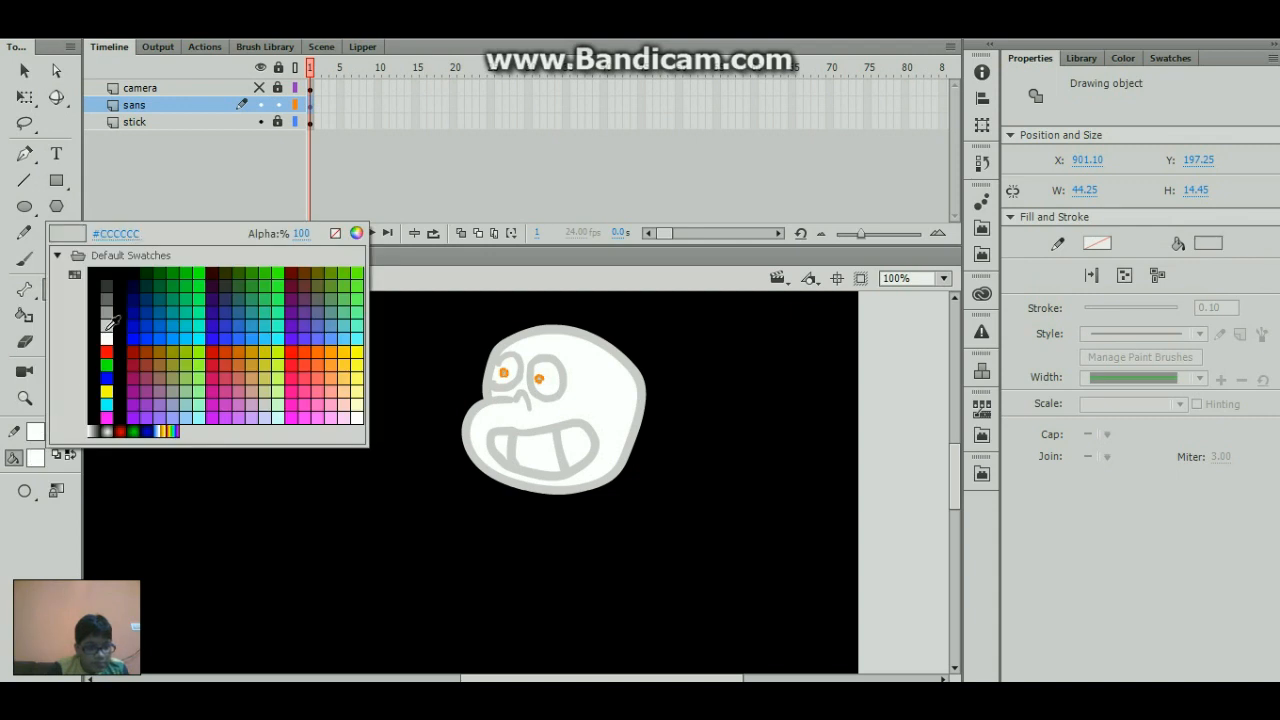
{"action": "left_click", "coordinate": [137, 372]}
{"action": "left_click", "coordinate": [189, 398]}
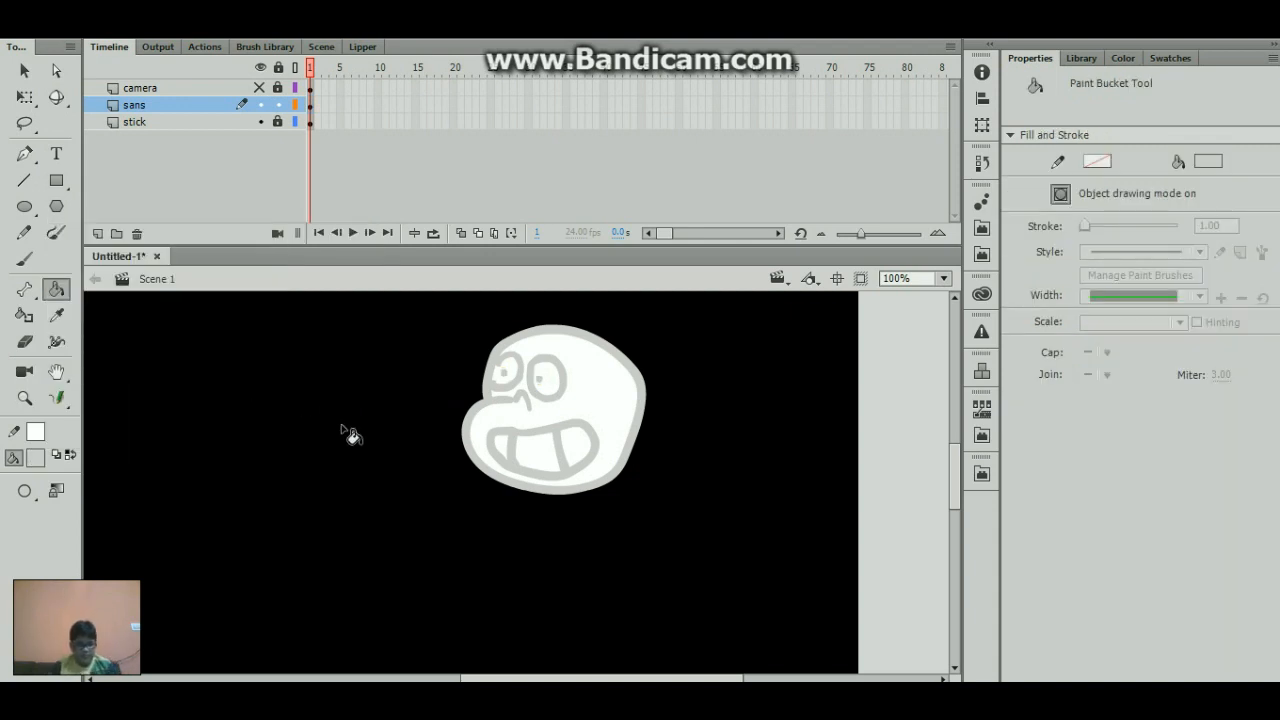
- Brush a larger light gray dot over the pupil of each eye
{"action": "key", "text": "b"}
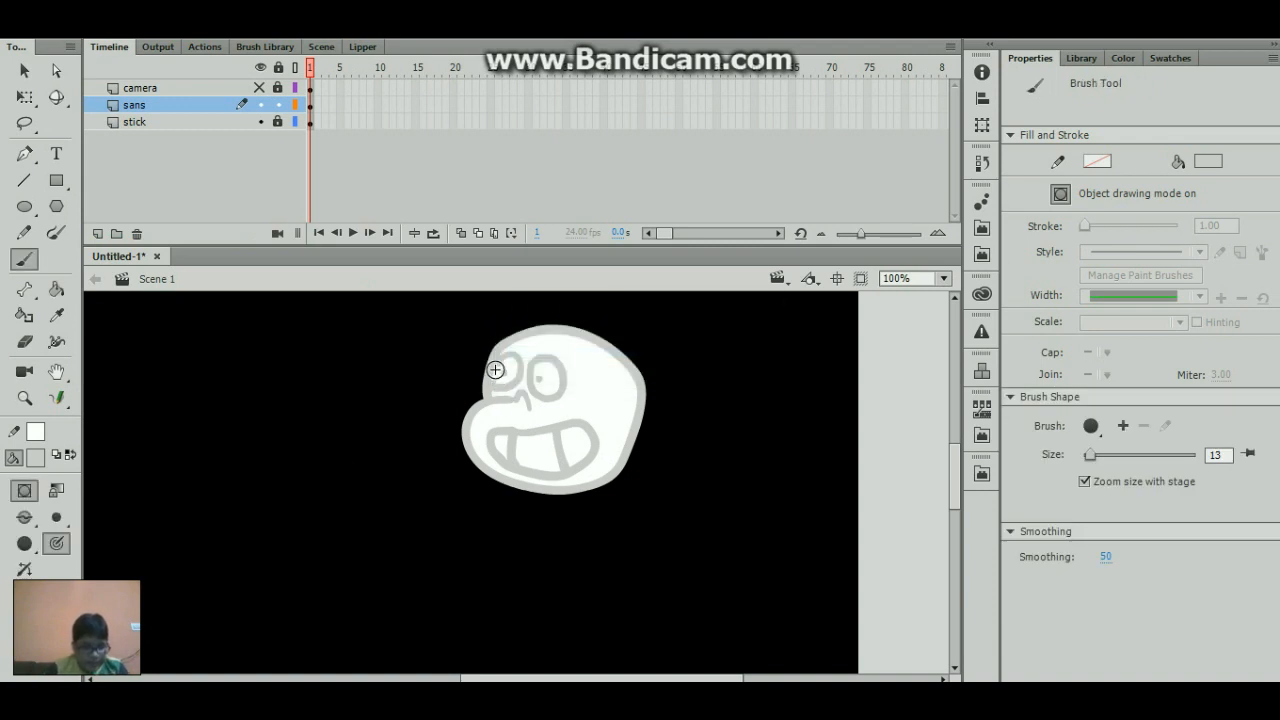
{"action": "left_click", "coordinate": [503, 372]}
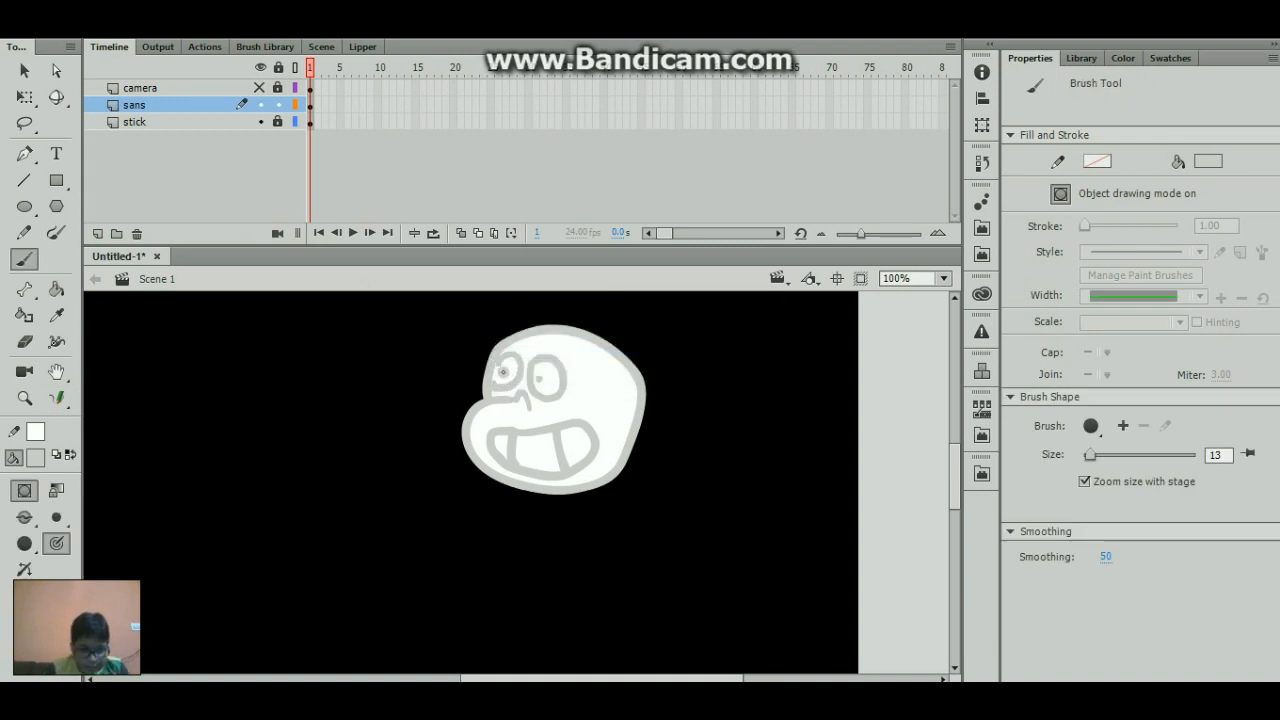
{"action": "left_click", "coordinate": [540, 378]}
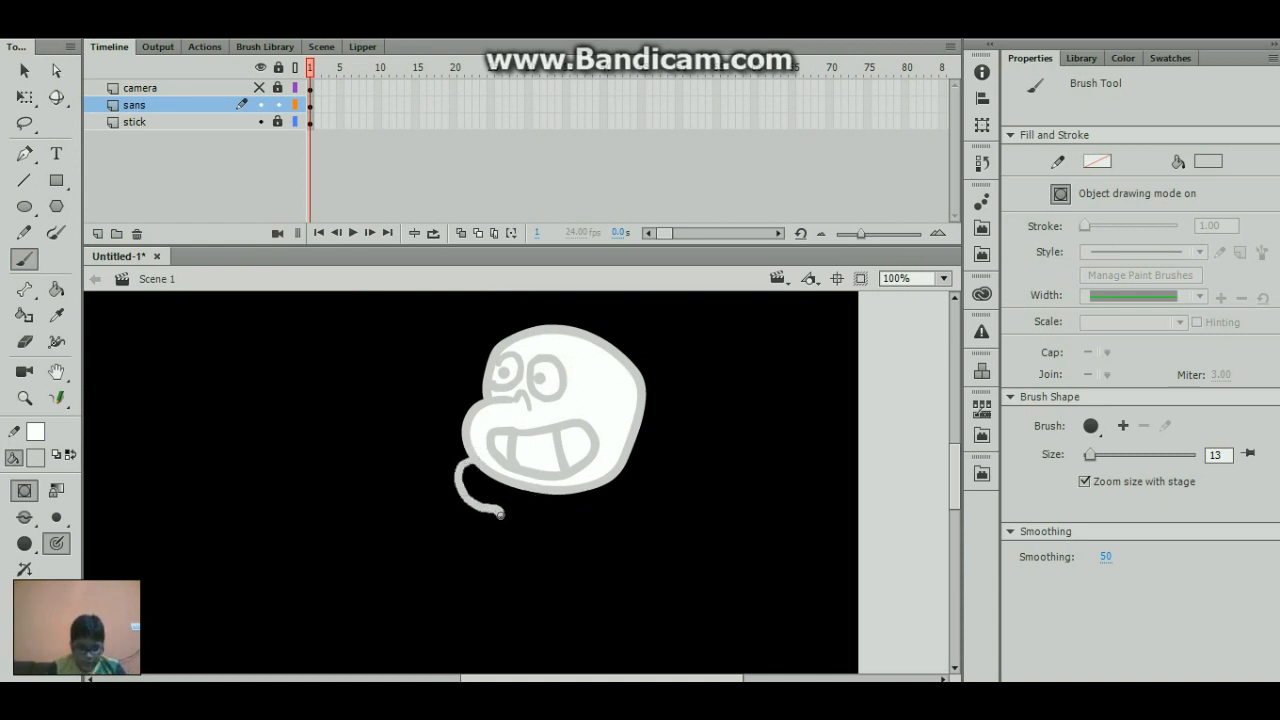
- Brush light gray curved hood edges on both sides below the head and continue them down as the jacket's front edges
{"action": "left_click_drag", "start_coordinate": [497, 547], "coordinate": [497, 548]}
{"action": "mouse_move", "coordinate": [628, 462]}
{"action": "left_mouse_down"}
{"action": "mouse_move", "coordinate": [656, 495]}
{"action": "mouse_move", "coordinate": [627, 522]}
{"action": "left_mouse_up"}
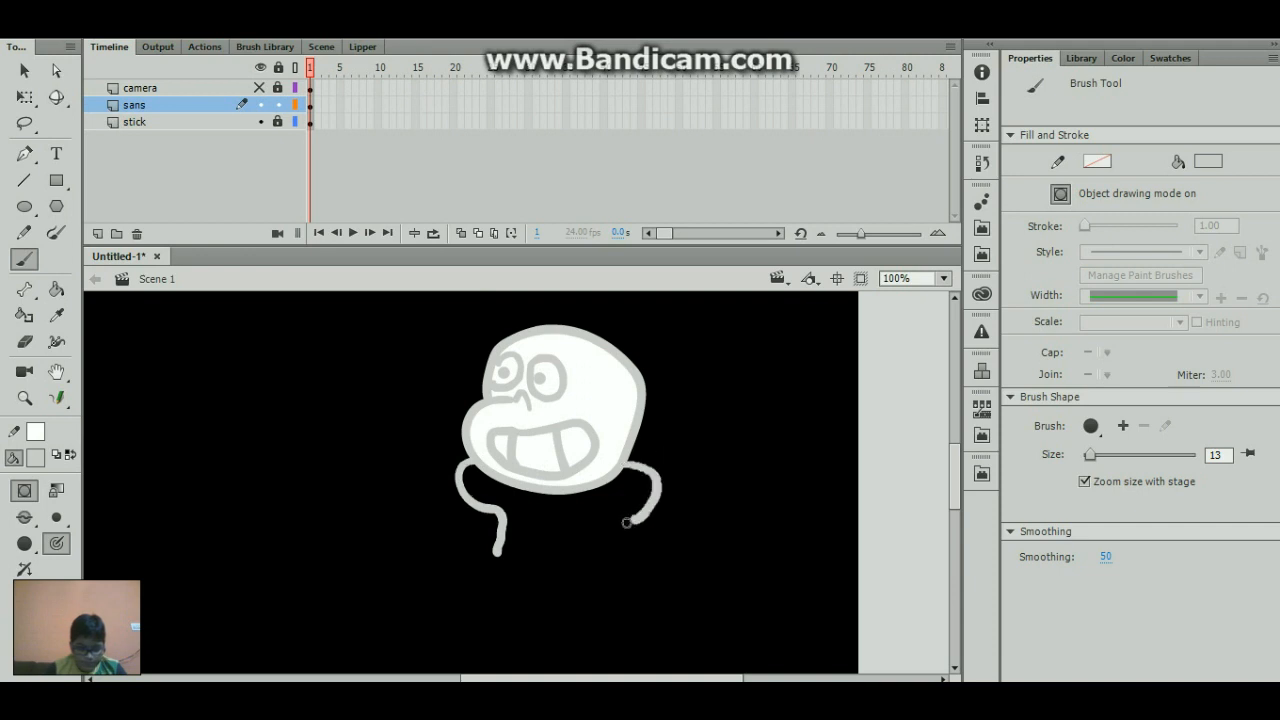
{"action": "left_click_drag", "start_coordinate": [548, 534], "coordinate": [548, 603]}
{"action": "left_click_drag", "start_coordinate": [497, 555], "coordinate": [491, 568]}
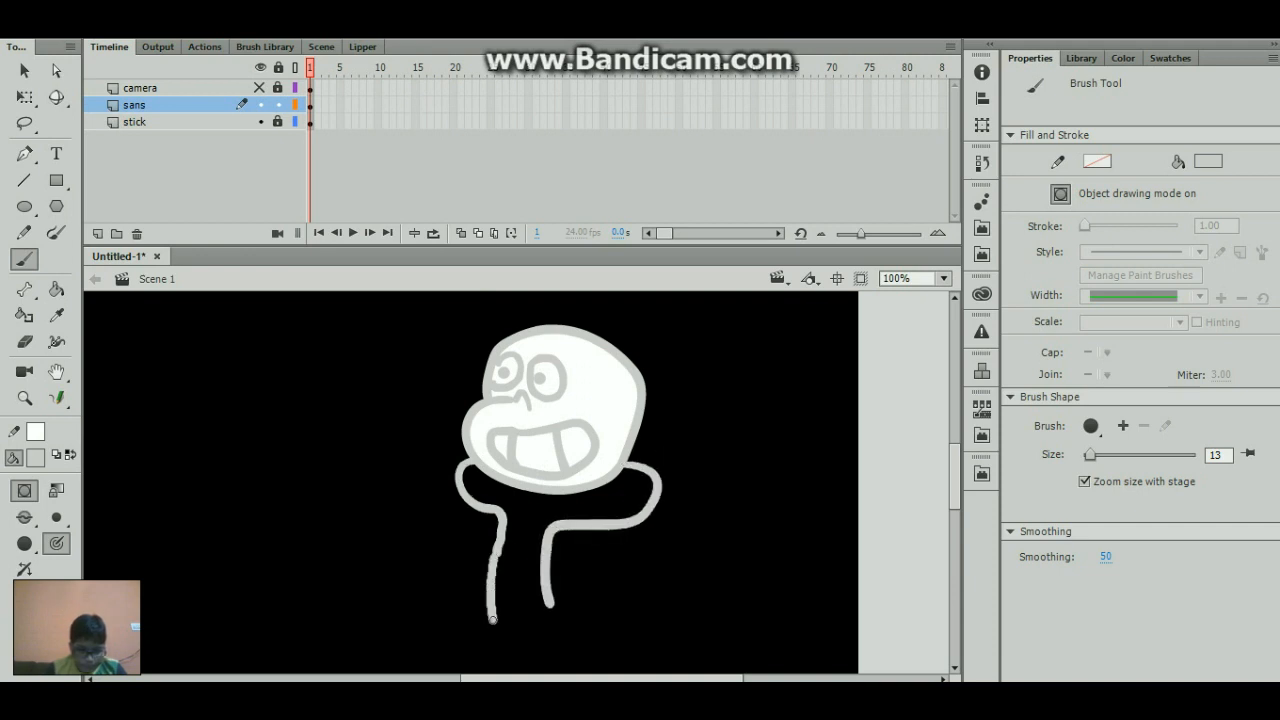
{"action": "left_click_drag", "start_coordinate": [492, 619], "coordinate": [492, 620]}
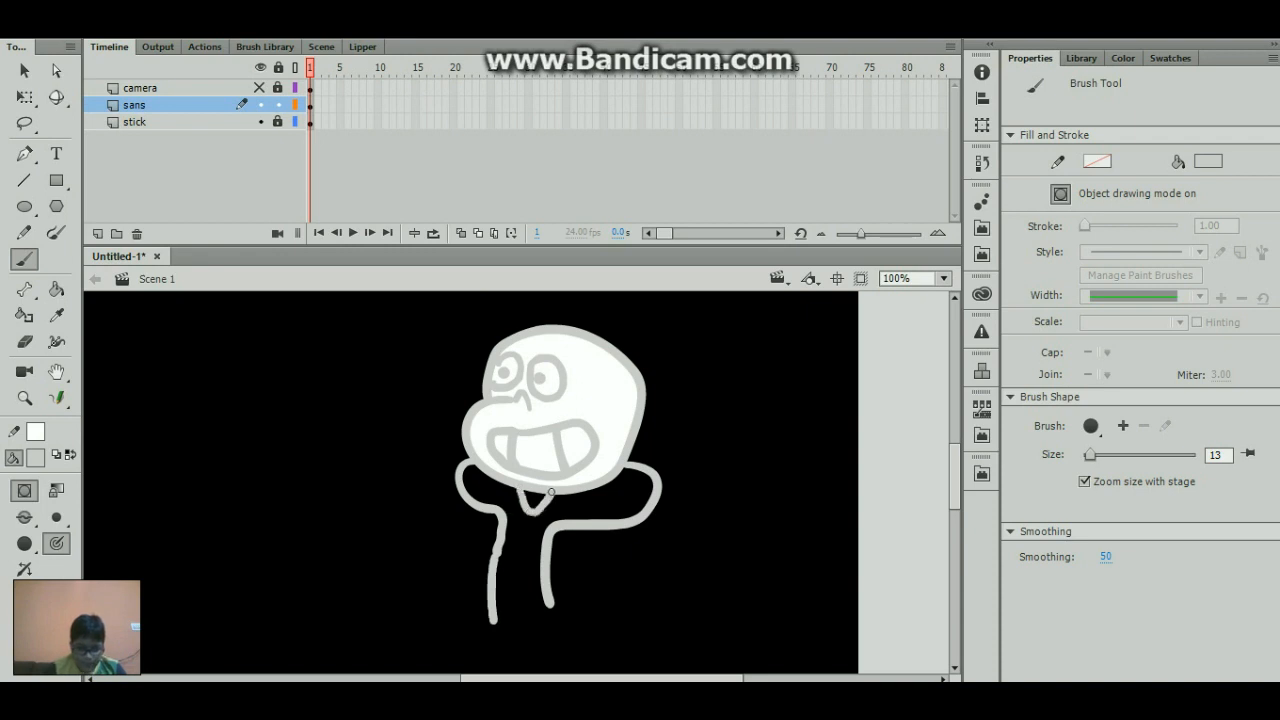
- Brush two vertical shirt lines down from the neck and outline the jacket's sides and bottom hem in light gray
{"action": "left_click_drag", "start_coordinate": [517, 505], "coordinate": [513, 603]}
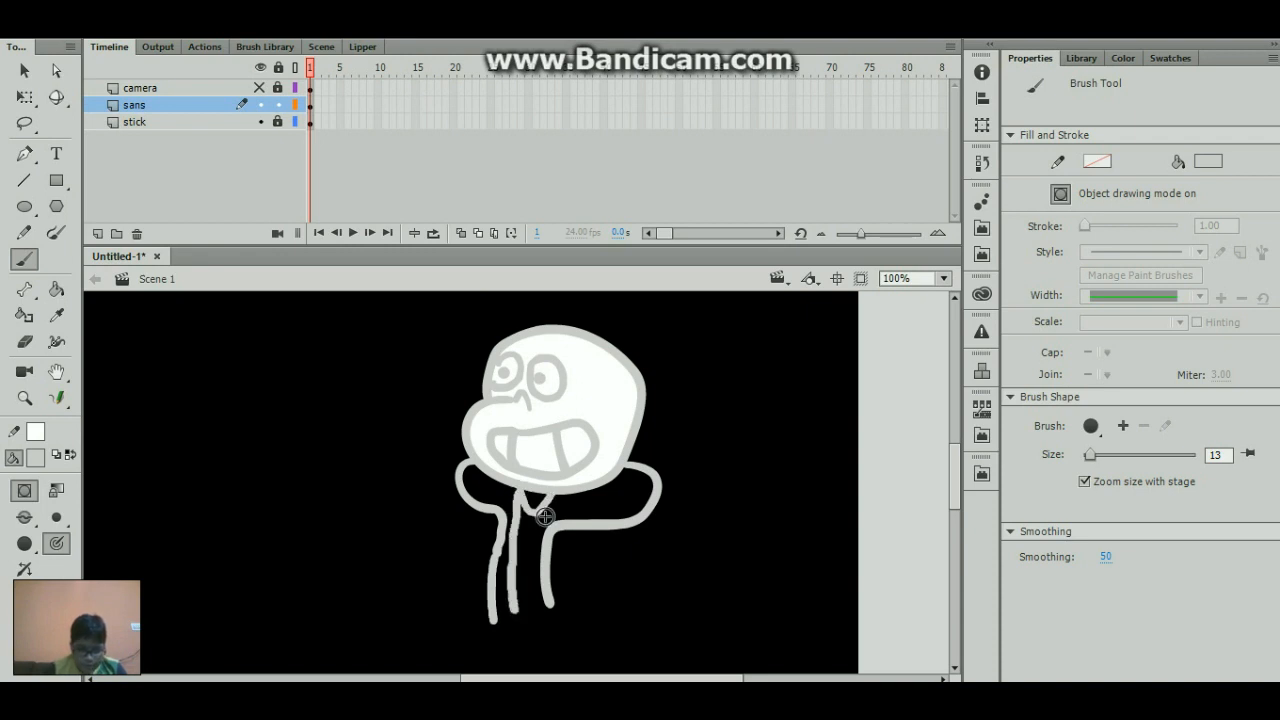
{"action": "left_click_drag", "start_coordinate": [541, 490], "coordinate": [532, 607]}
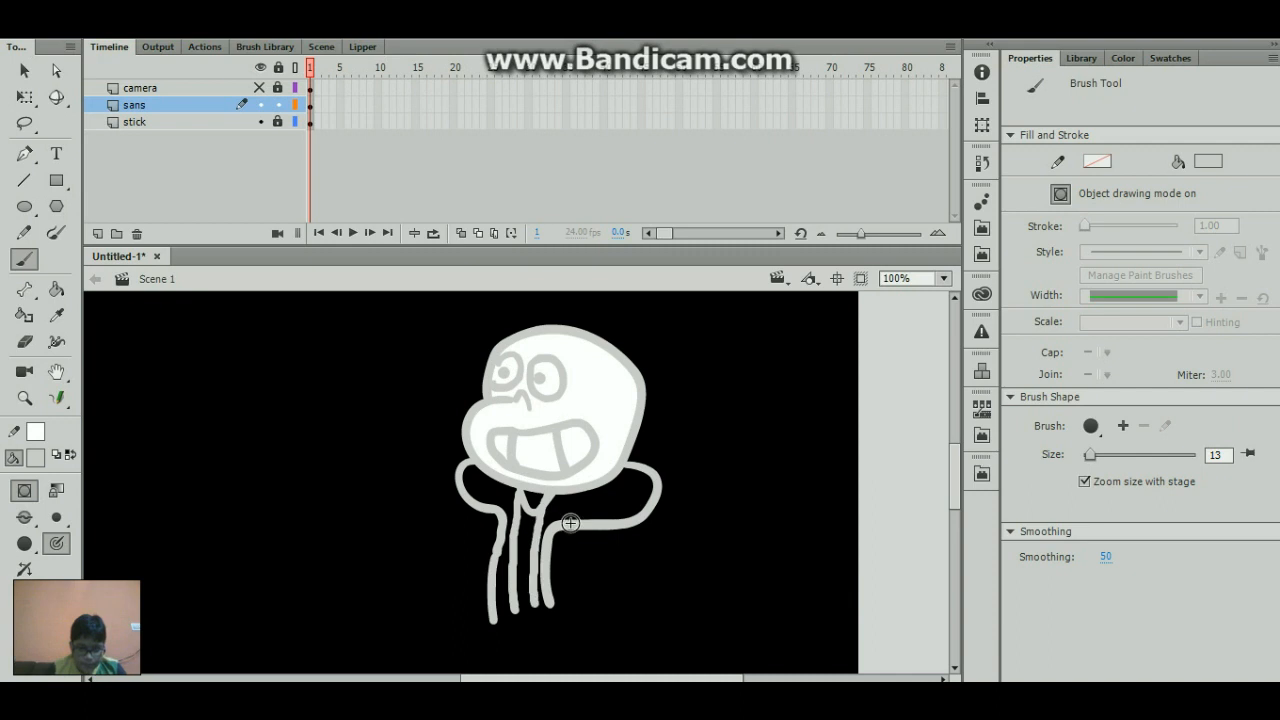
{"action": "mouse_move", "coordinate": [570, 522]}
{"action": "left_mouse_down"}
{"action": "mouse_move", "coordinate": [574, 560]}
{"action": "mouse_move", "coordinate": [556, 605]}
{"action": "left_mouse_up"}
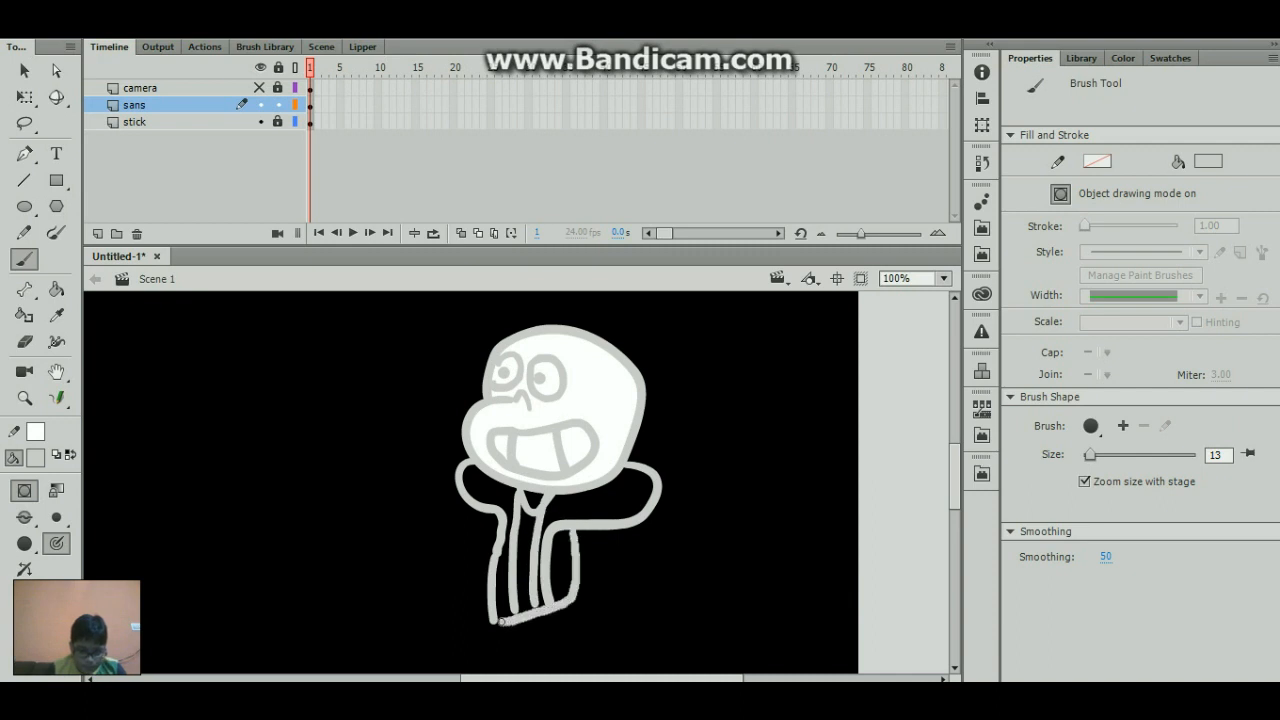
{"action": "mouse_move", "coordinate": [477, 612]}
{"action": "left_mouse_down"}
{"action": "mouse_move", "coordinate": [474, 508]}
{"action": "mouse_move", "coordinate": [486, 555]}
{"action": "left_mouse_up"}
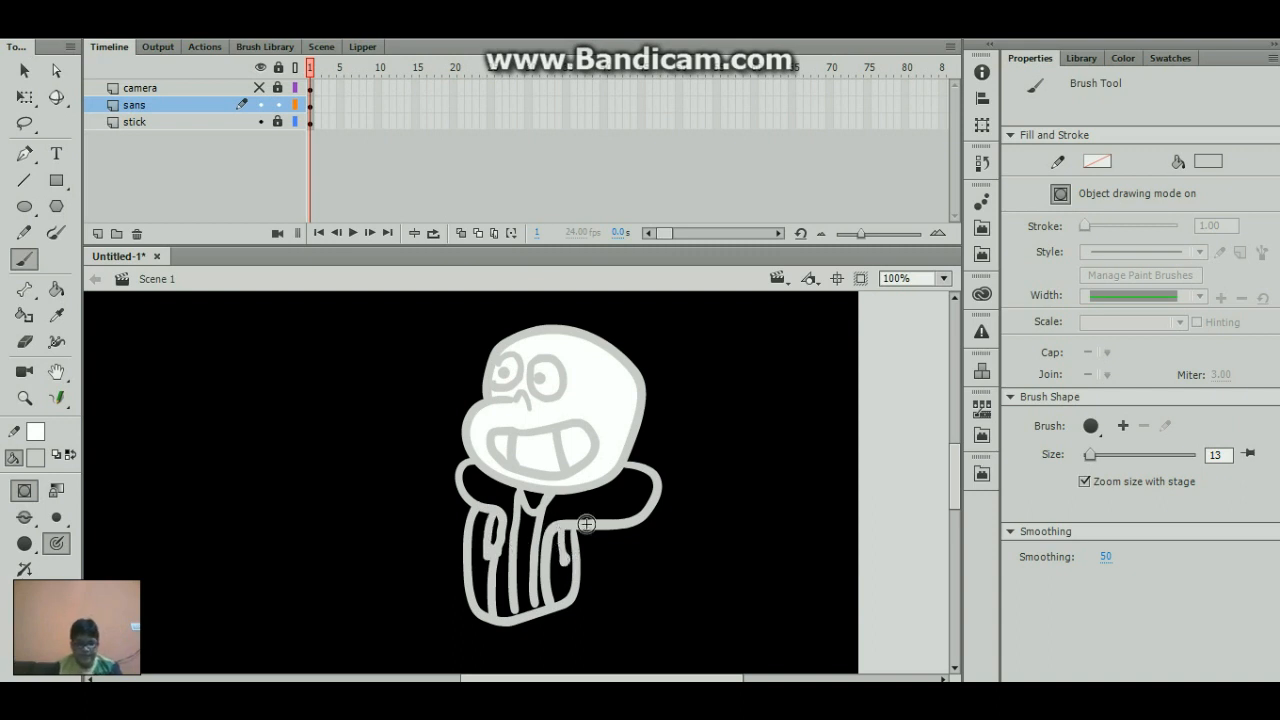
- Brush light gray bent sleeve outlines on both sides of the jacket to form the arms
{"action": "mouse_move", "coordinate": [616, 527]}
{"action": "left_mouse_down"}
{"action": "mouse_move", "coordinate": [632, 568]}
{"action": "mouse_move", "coordinate": [563, 610]}
{"action": "left_mouse_up"}
{"action": "left_click_drag", "start_coordinate": [583, 549], "coordinate": [578, 584]}
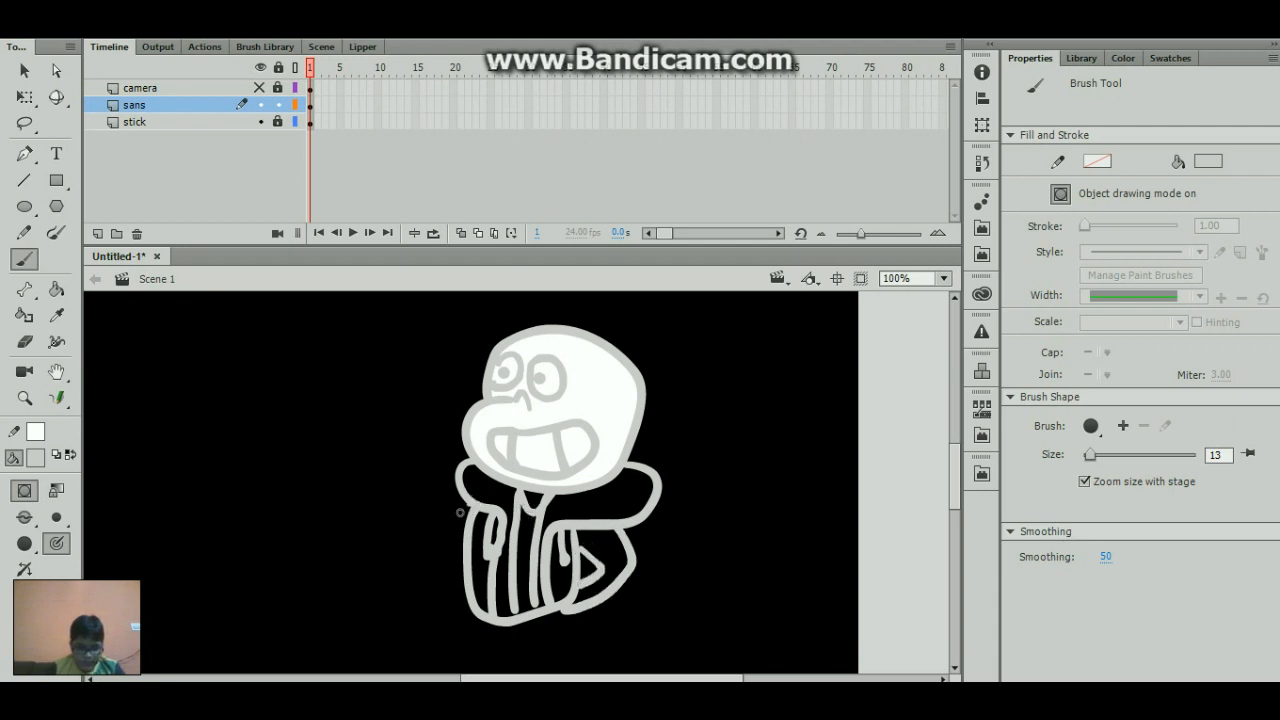
{"action": "mouse_move", "coordinate": [460, 513]}
{"action": "left_mouse_down"}
{"action": "mouse_move", "coordinate": [466, 574]}
{"action": "mouse_move", "coordinate": [466, 545]}
{"action": "left_mouse_up"}
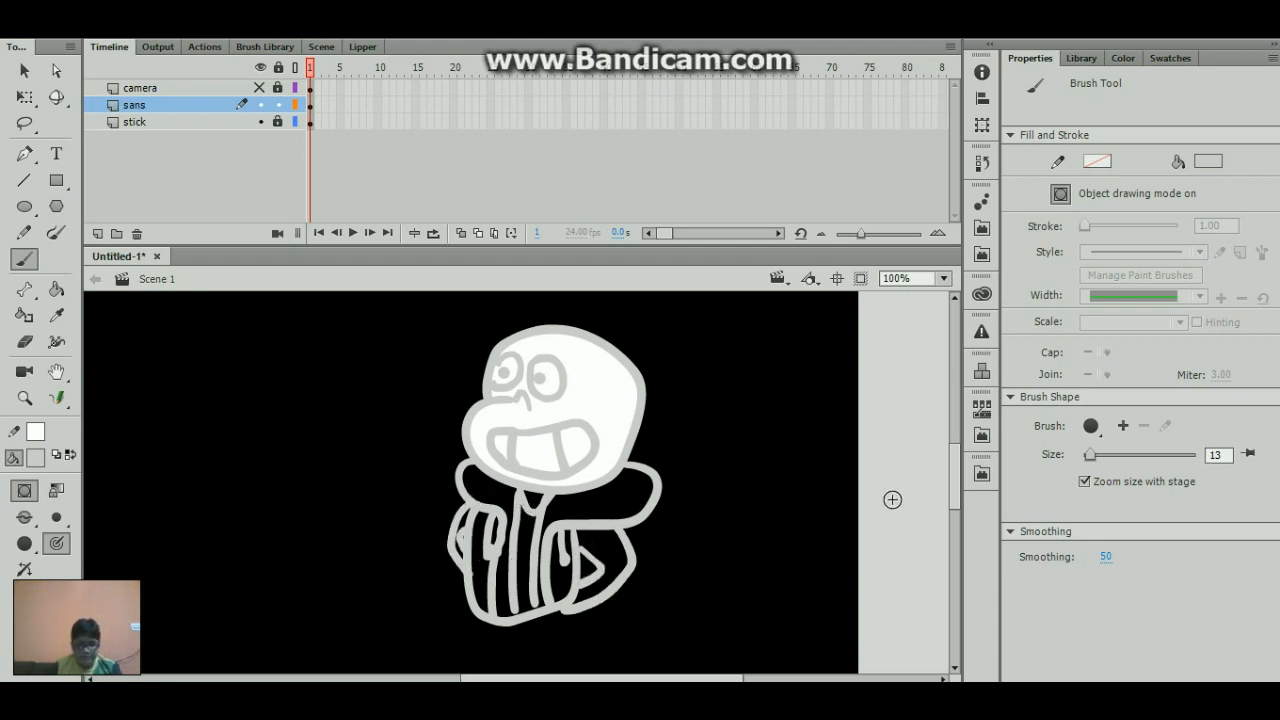
{"action": "scroll", "coordinate": [950, 510], "scroll_direction": "down", "scroll_amount": 4}
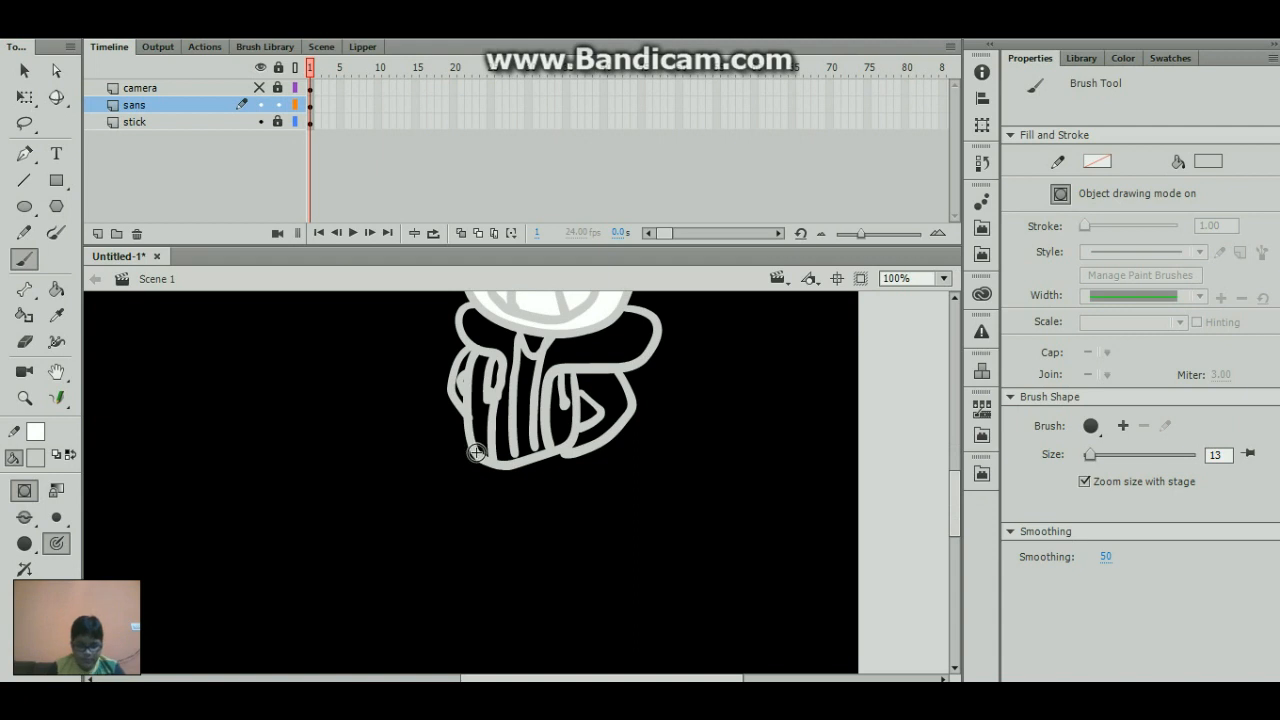
{"action": "mouse_move", "coordinate": [466, 468]}
{"action": "left_mouse_down"}
{"action": "mouse_move", "coordinate": [460, 519]}
{"action": "mouse_move", "coordinate": [492, 518]}
{"action": "left_mouse_up"}
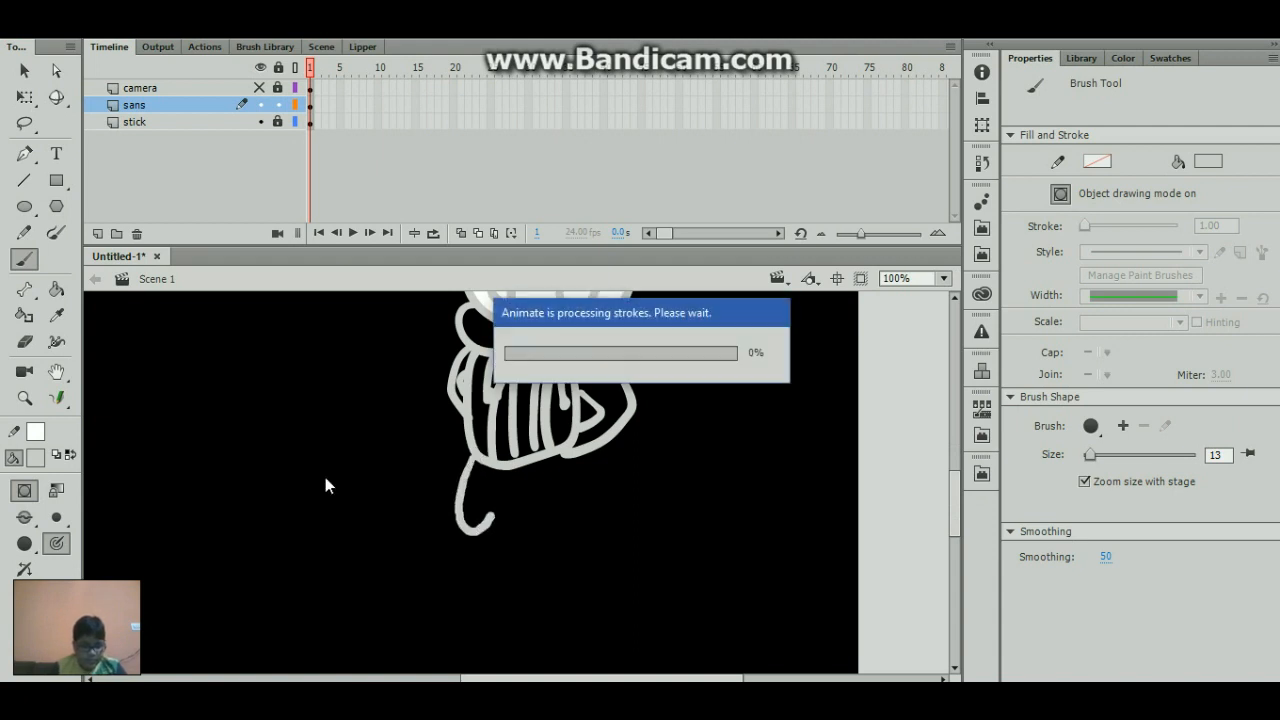
{"action": "key", "text": "ctrl+z"}
{"action": "left_click_drag", "start_coordinate": [480, 460], "coordinate": [444, 541]}
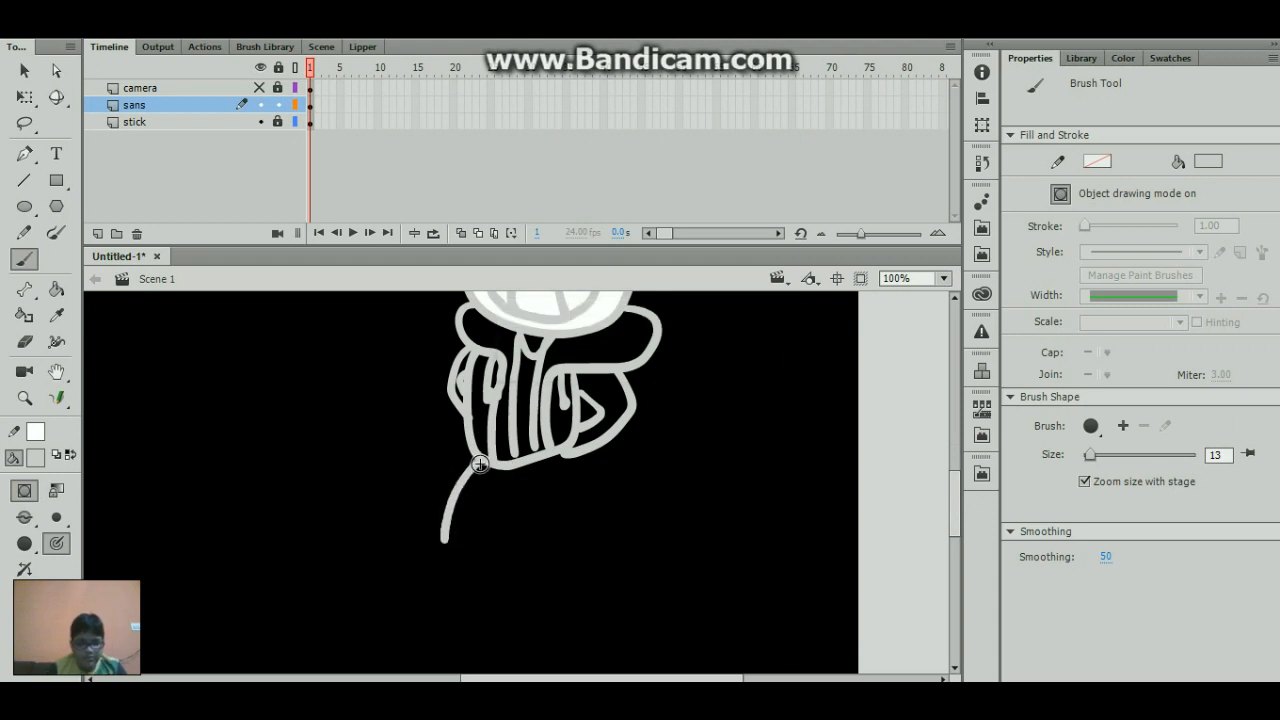
{"action": "key", "text": "ctrl+z"}
- Brush a light gray shorts outline with a notched hem below the jacket and shorten it to a height of about 74.5 px
{"action": "mouse_move", "coordinate": [467, 482]}
{"action": "left_mouse_down"}
{"action": "mouse_move", "coordinate": [452, 540]}
{"action": "mouse_move", "coordinate": [463, 541]}
{"action": "left_mouse_up"}
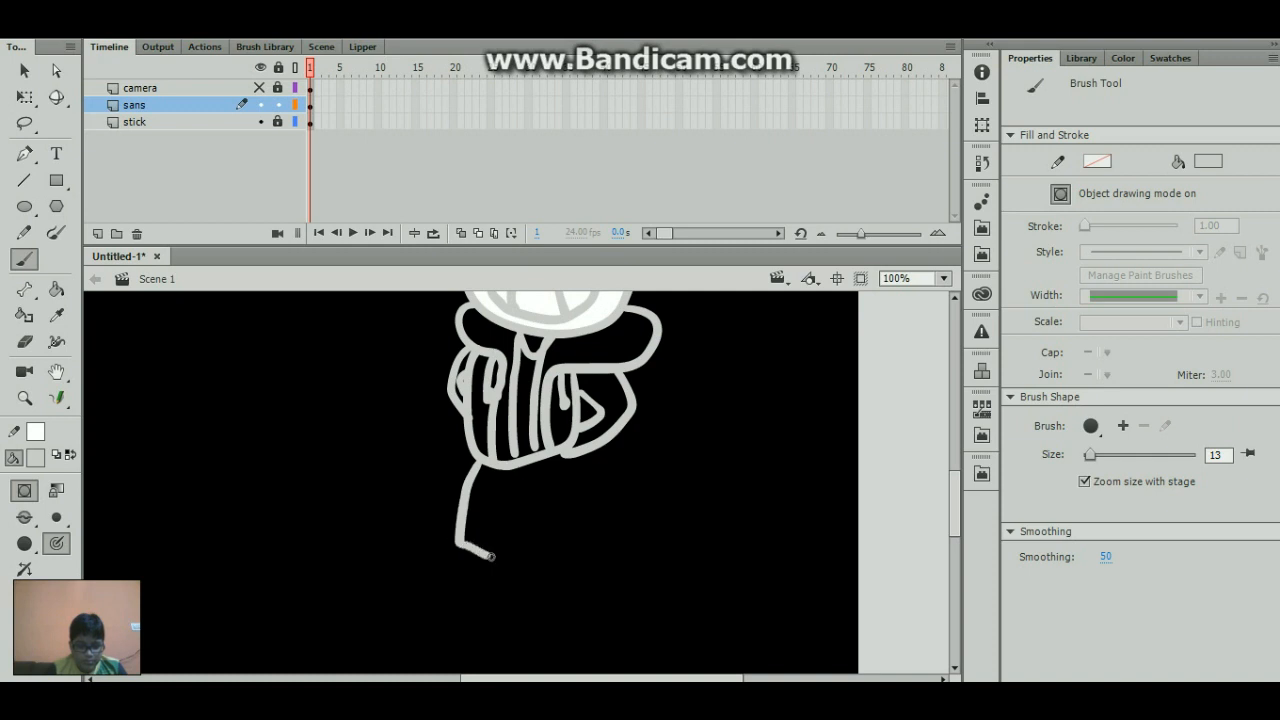
{"action": "mouse_move", "coordinate": [496, 559]}
{"action": "left_mouse_down"}
{"action": "mouse_move", "coordinate": [530, 558]}
{"action": "mouse_move", "coordinate": [571, 544]}
{"action": "mouse_move", "coordinate": [558, 458]}
{"action": "left_mouse_up"}
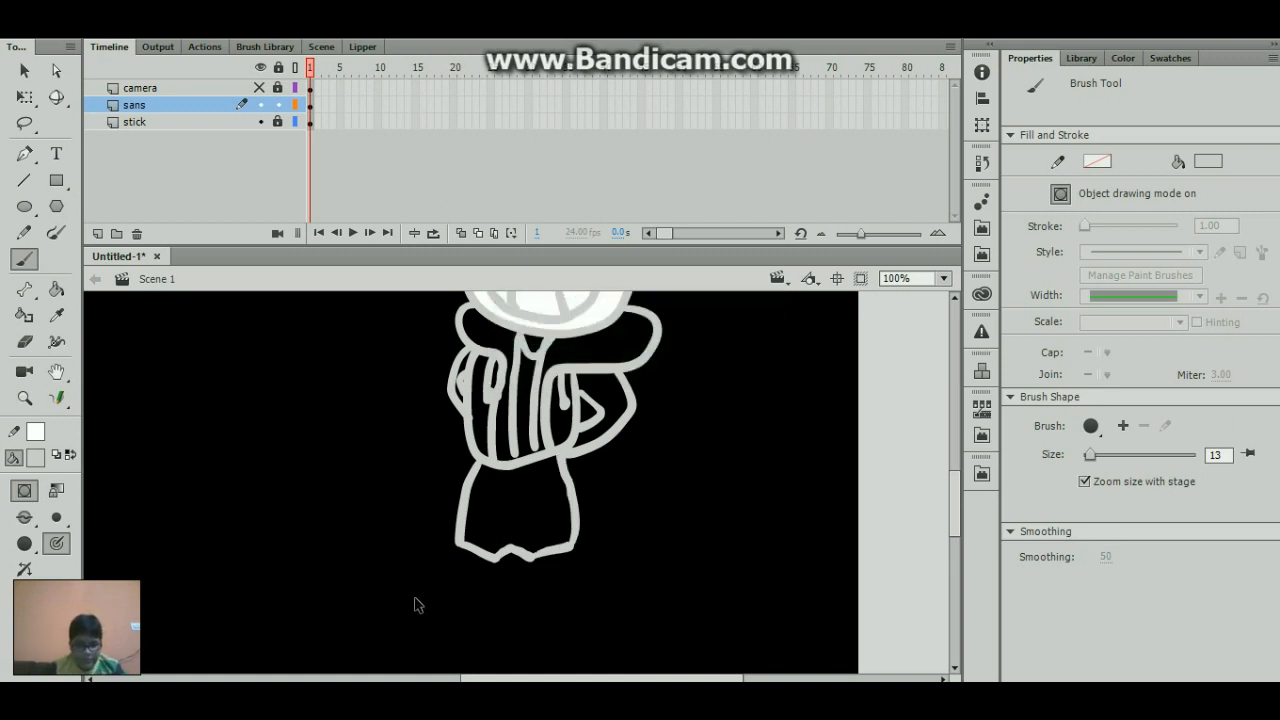
{"action": "left_click_drag", "start_coordinate": [414, 603], "coordinate": [590, 515]}
{"action": "key", "text": "q"}
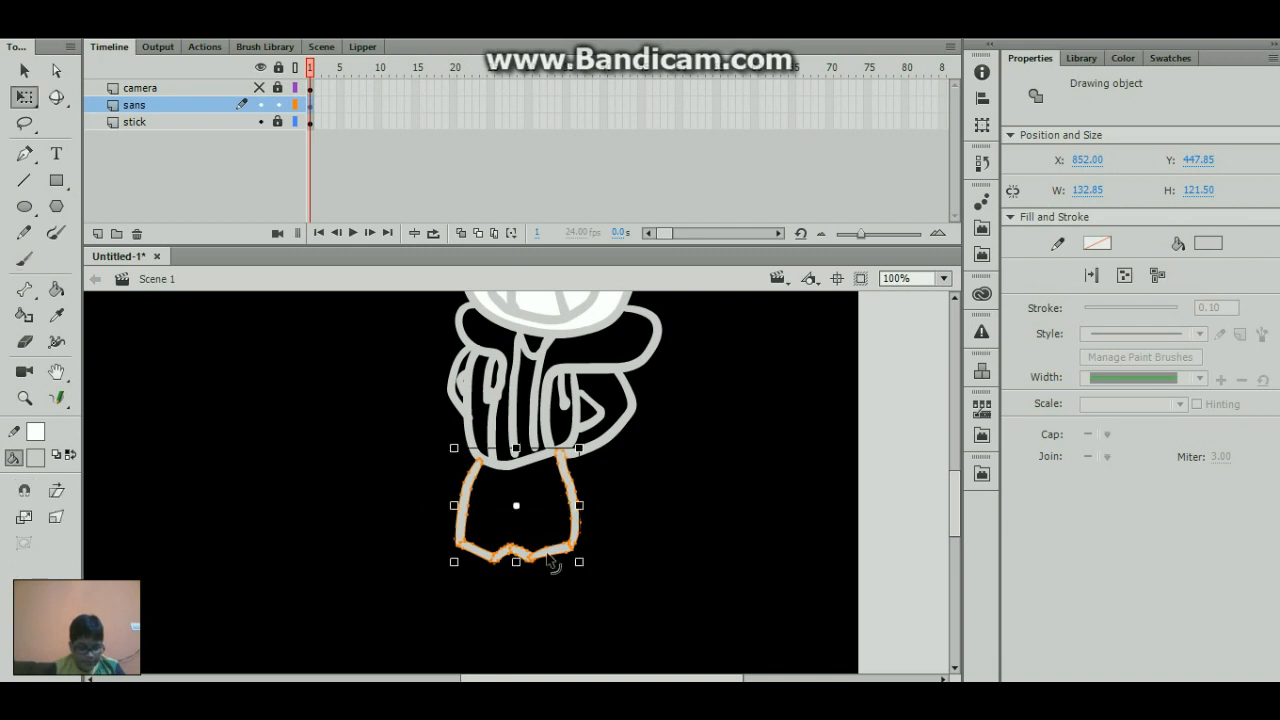
{"action": "left_click_drag", "start_coordinate": [516, 561], "coordinate": [515, 518]}
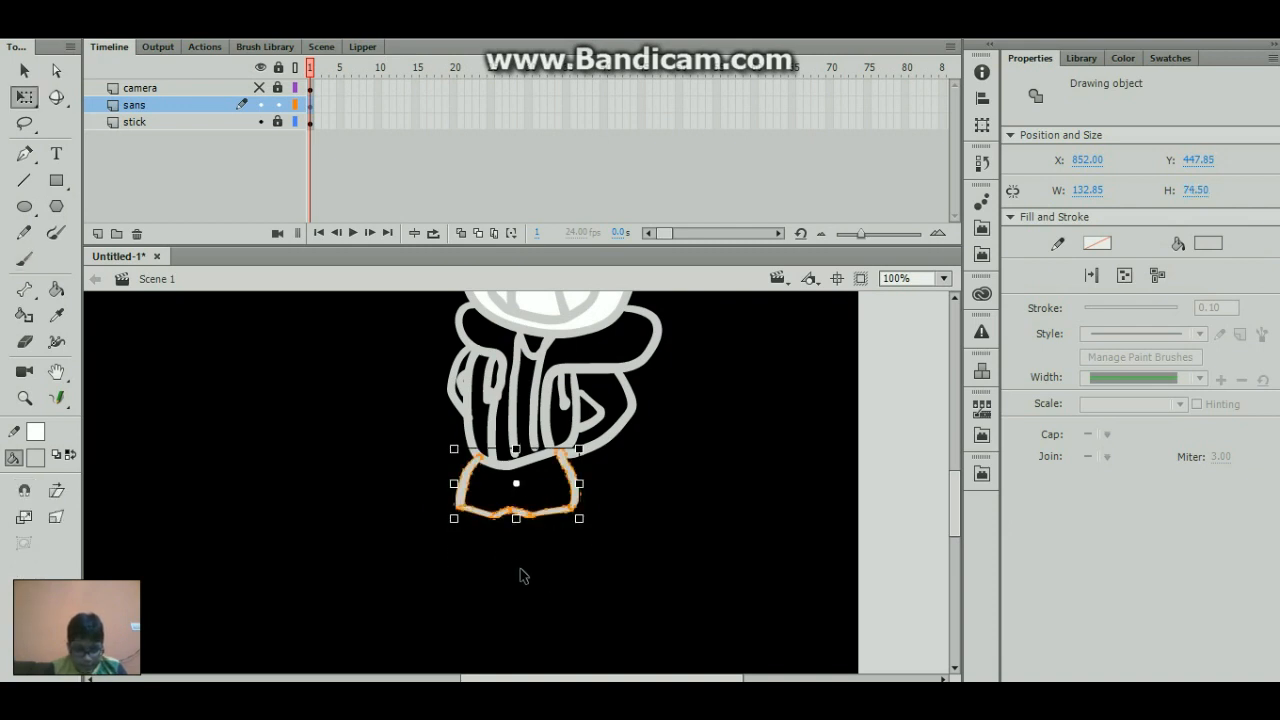
- Brush four light gray vertical lines down from the shorts for the leg nearer the front-facing side and outline its upturned shoe
{"action": "key", "text": "b"}
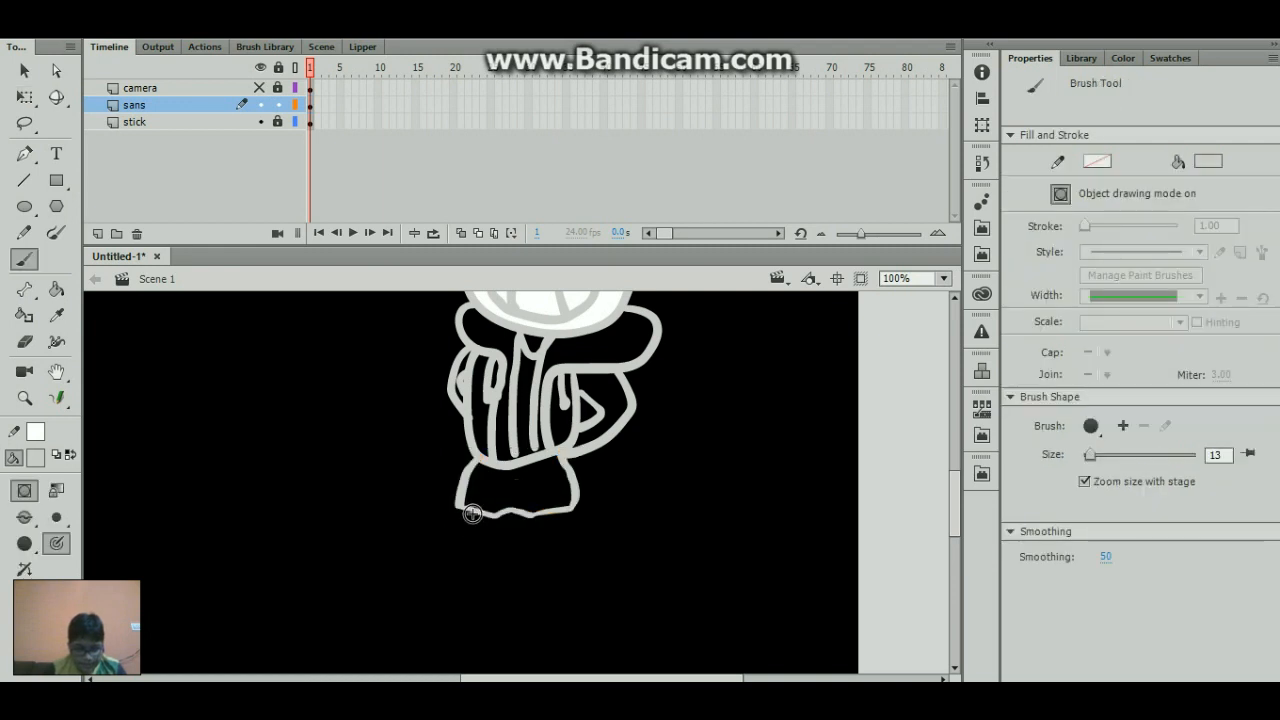
{"action": "left_click_drag", "start_coordinate": [461, 516], "coordinate": [452, 597]}
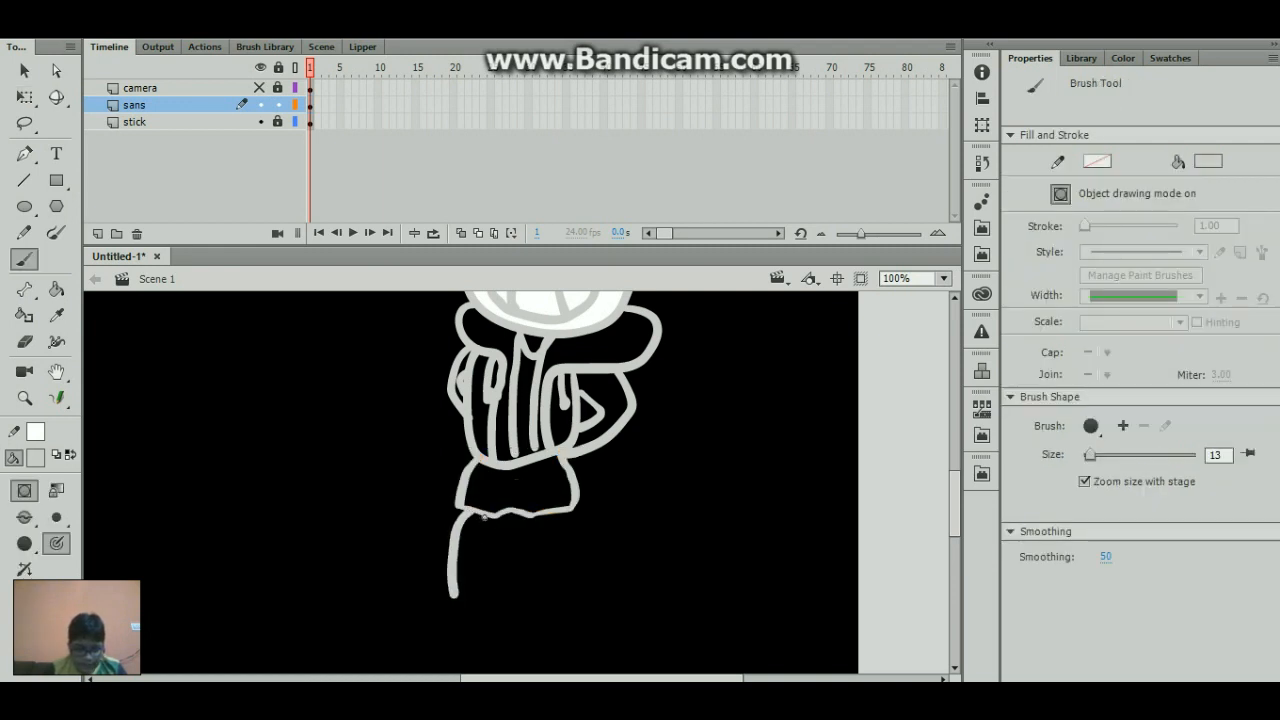
{"action": "left_click_drag", "start_coordinate": [484, 515], "coordinate": [486, 591]}
{"action": "left_click_drag", "start_coordinate": [476, 507], "coordinate": [475, 604]}
{"action": "left_click_drag", "start_coordinate": [469, 528], "coordinate": [465, 589]}
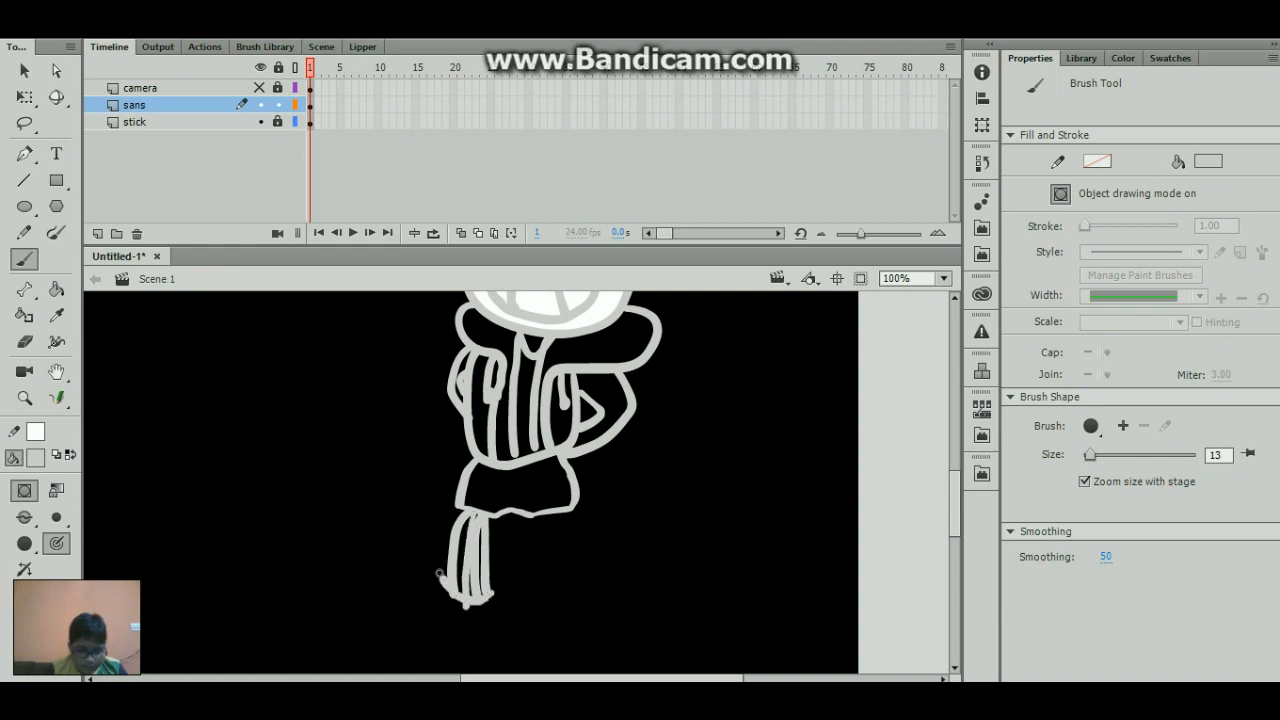
{"action": "mouse_move", "coordinate": [411, 572]}
{"action": "left_mouse_down"}
{"action": "mouse_move", "coordinate": [422, 613]}
{"action": "mouse_move", "coordinate": [455, 623]}
{"action": "mouse_move", "coordinate": [490, 596]}
{"action": "left_mouse_up"}
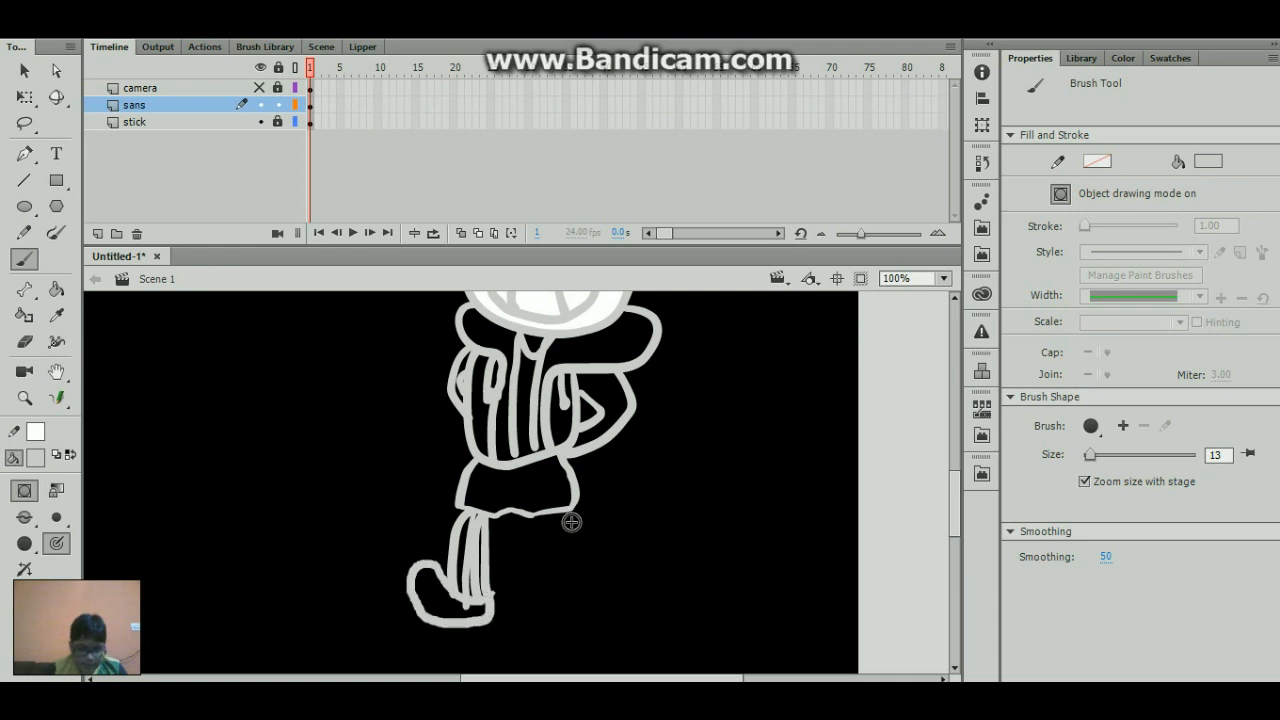
- Brush the second leg in light gray with slanted inner lines and a closed cuff, and outline its upturned shoe
{"action": "left_click_drag", "start_coordinate": [546, 507], "coordinate": [540, 525]}
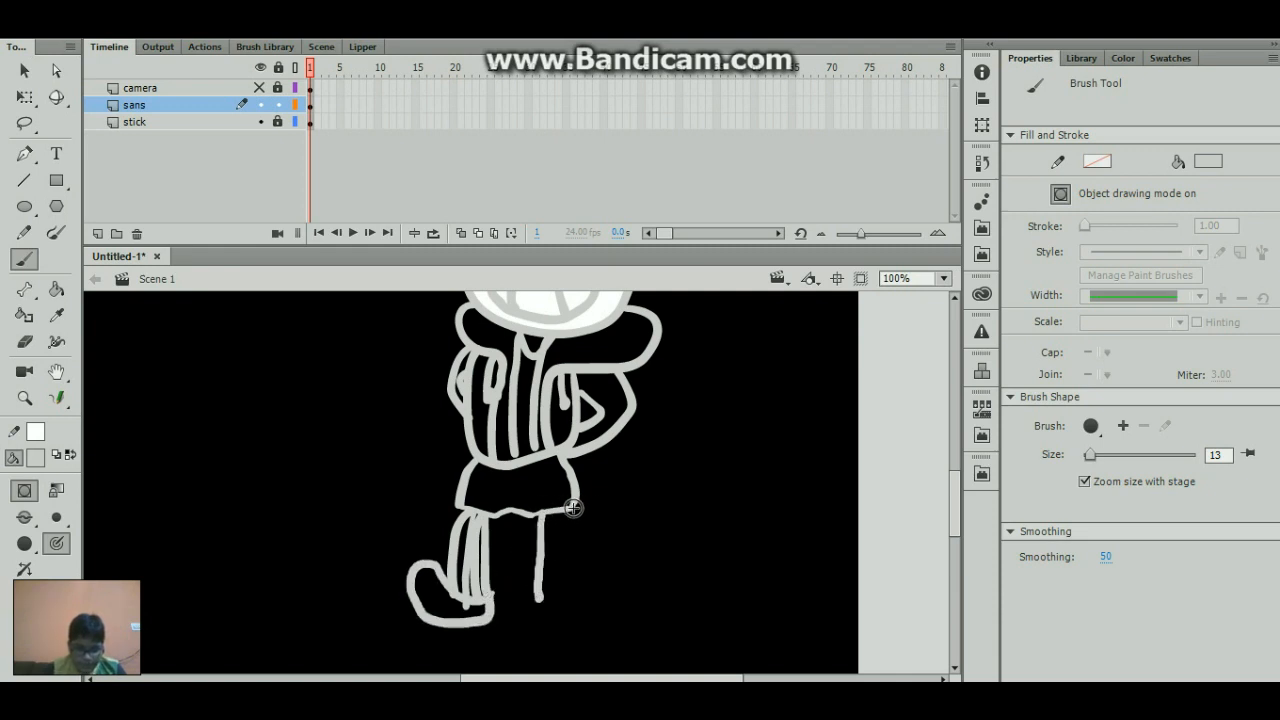
{"action": "left_click_drag", "start_coordinate": [567, 510], "coordinate": [606, 603]}
{"action": "left_click_drag", "start_coordinate": [565, 526], "coordinate": [592, 604]}
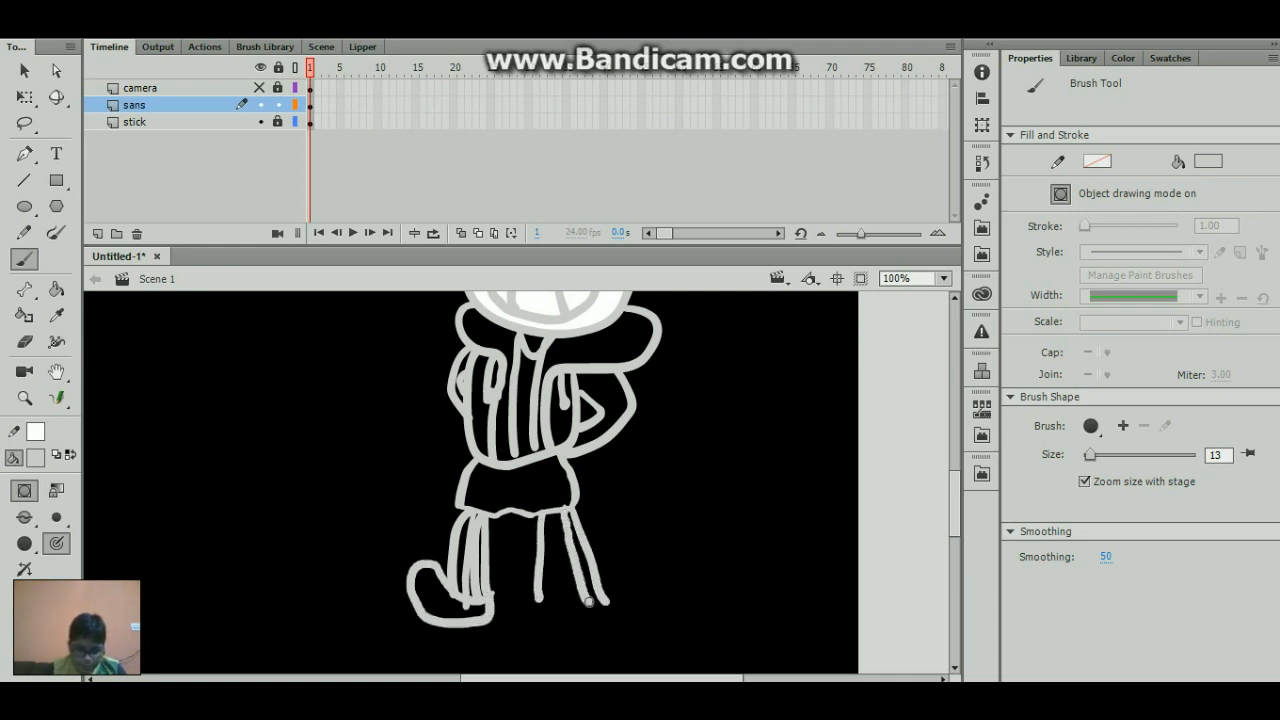
{"action": "left_click_drag", "start_coordinate": [557, 510], "coordinate": [558, 592]}
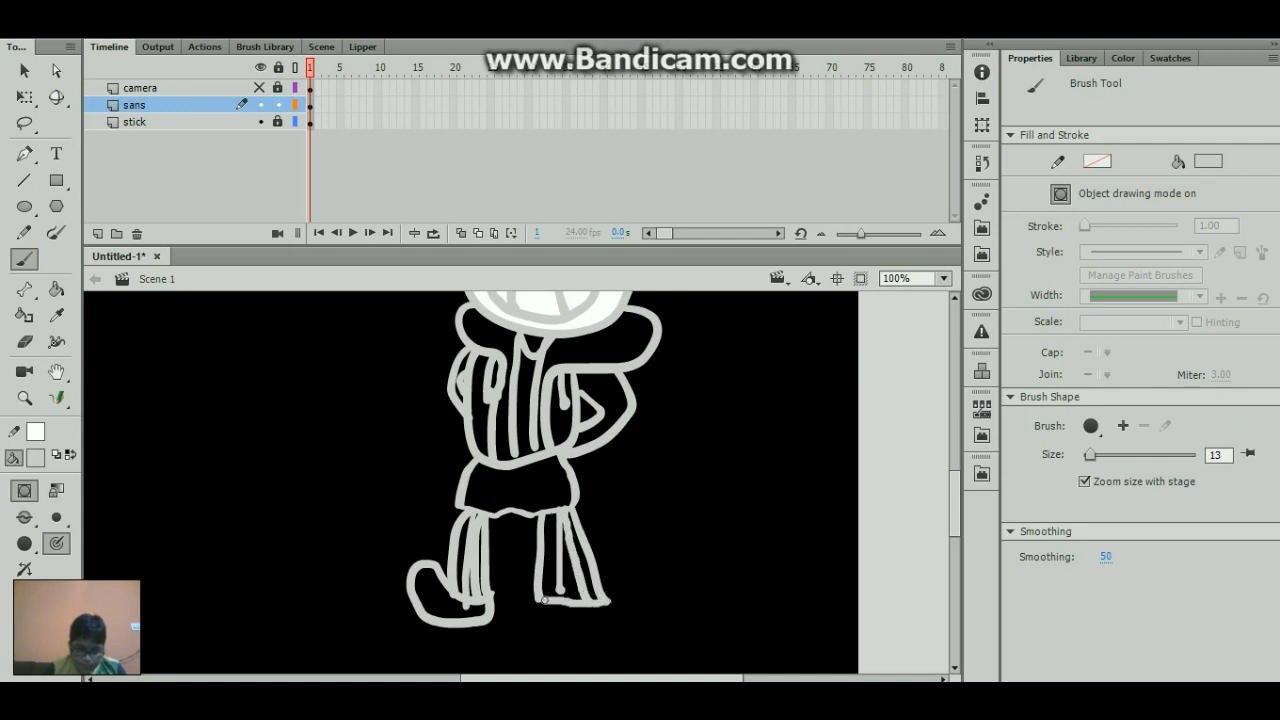
{"action": "mouse_move", "coordinate": [605, 598]}
{"action": "left_mouse_down"}
{"action": "mouse_move", "coordinate": [630, 577]}
{"action": "mouse_move", "coordinate": [649, 587]}
{"action": "mouse_move", "coordinate": [651, 615]}
{"action": "mouse_move", "coordinate": [576, 634]}
{"action": "mouse_move", "coordinate": [544, 596]}
{"action": "left_mouse_up"}
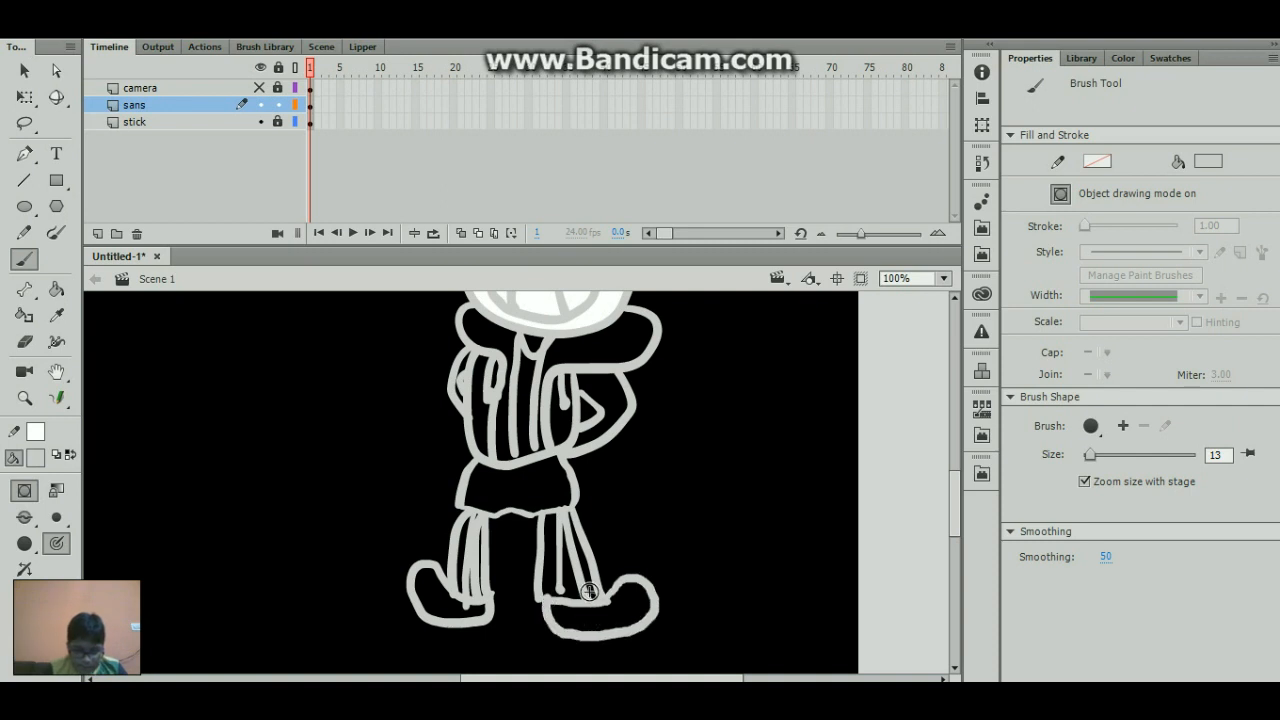
- Select all the artwork in the sans layer's first frame and break it apart into plain shapes
{"action": "key", "text": "k"}
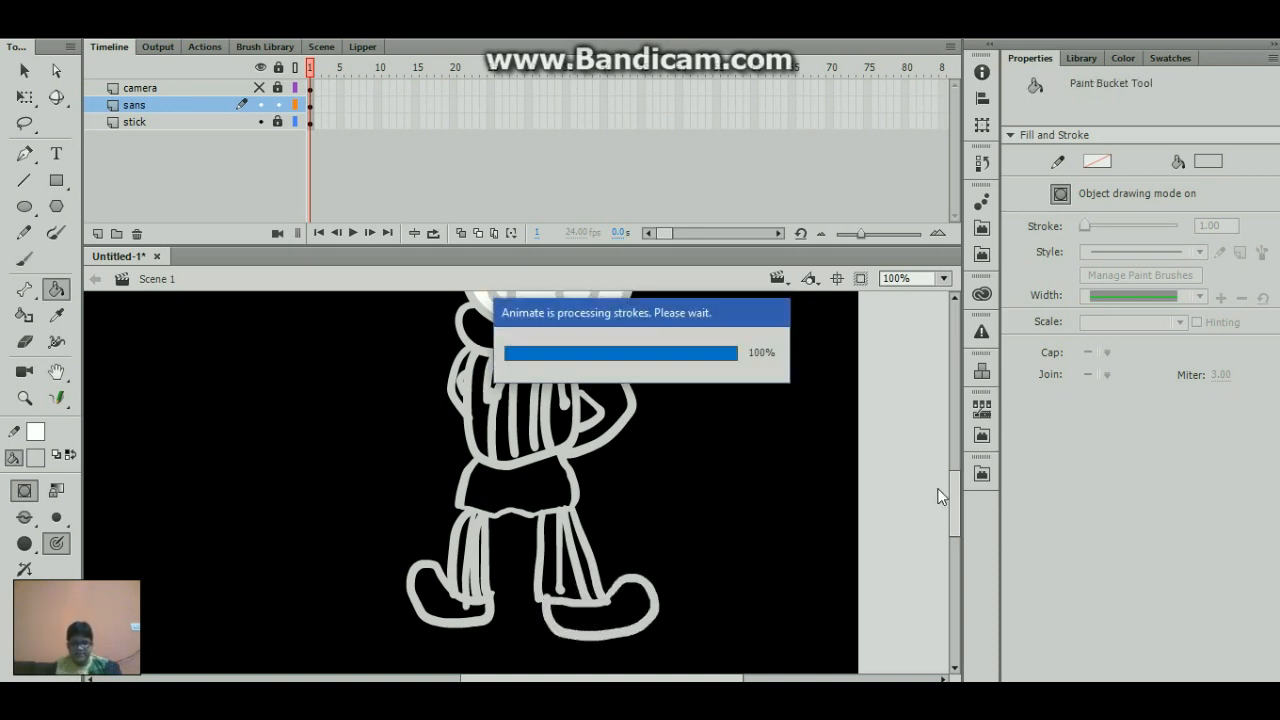
{"action": "scroll", "coordinate": [953, 487], "scroll_direction": "up", "scroll_amount": 4}
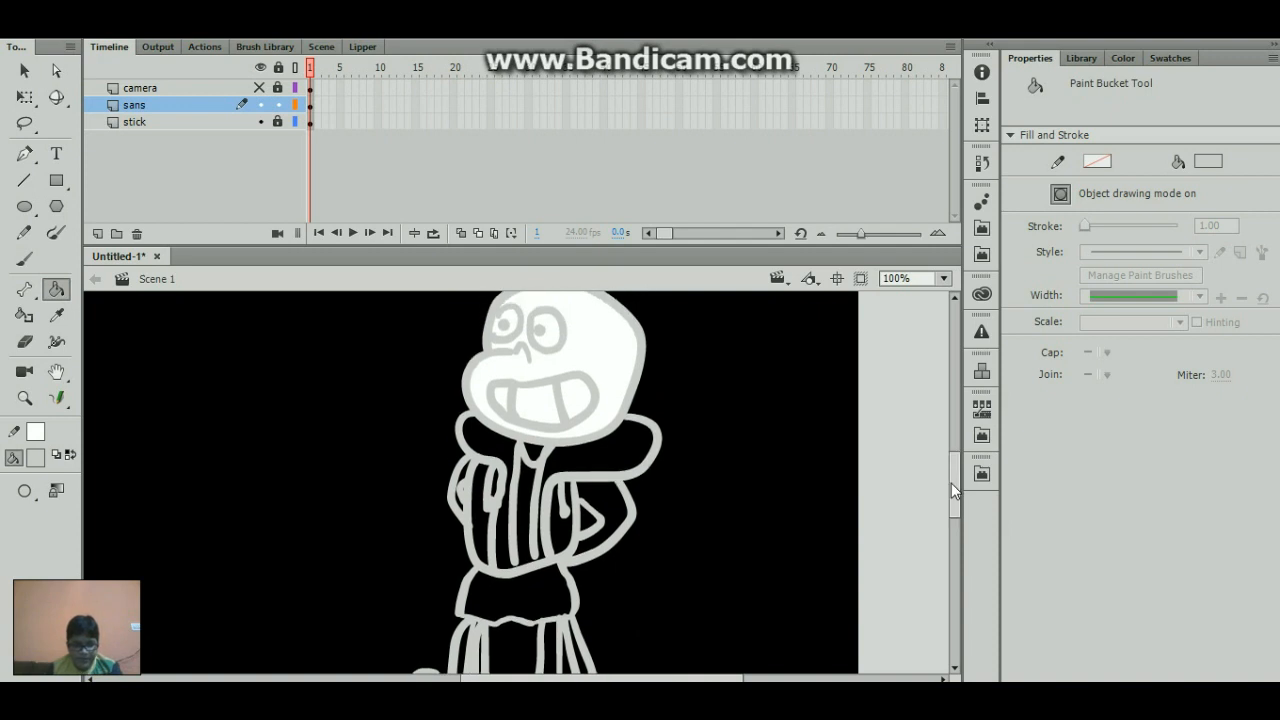
{"action": "left_click", "coordinate": [538, 335]}
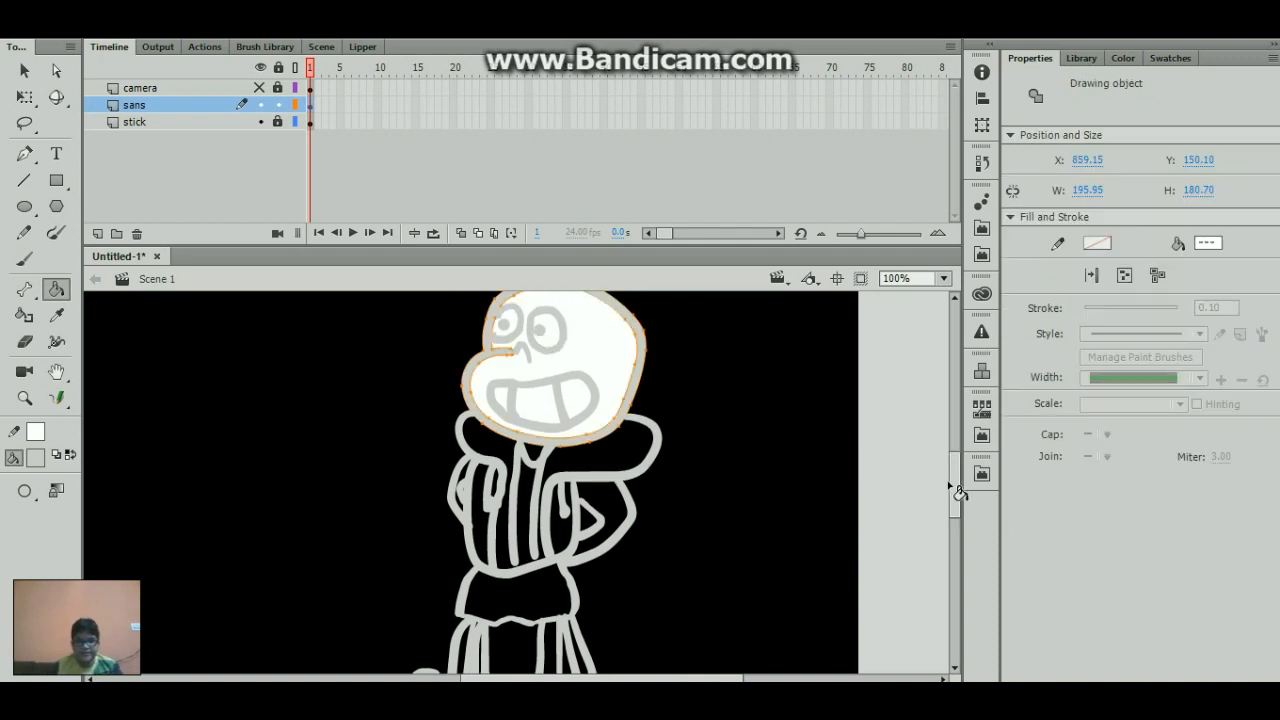
{"action": "scroll", "coordinate": [953, 495], "scroll_direction": "down", "scroll_amount": 2}
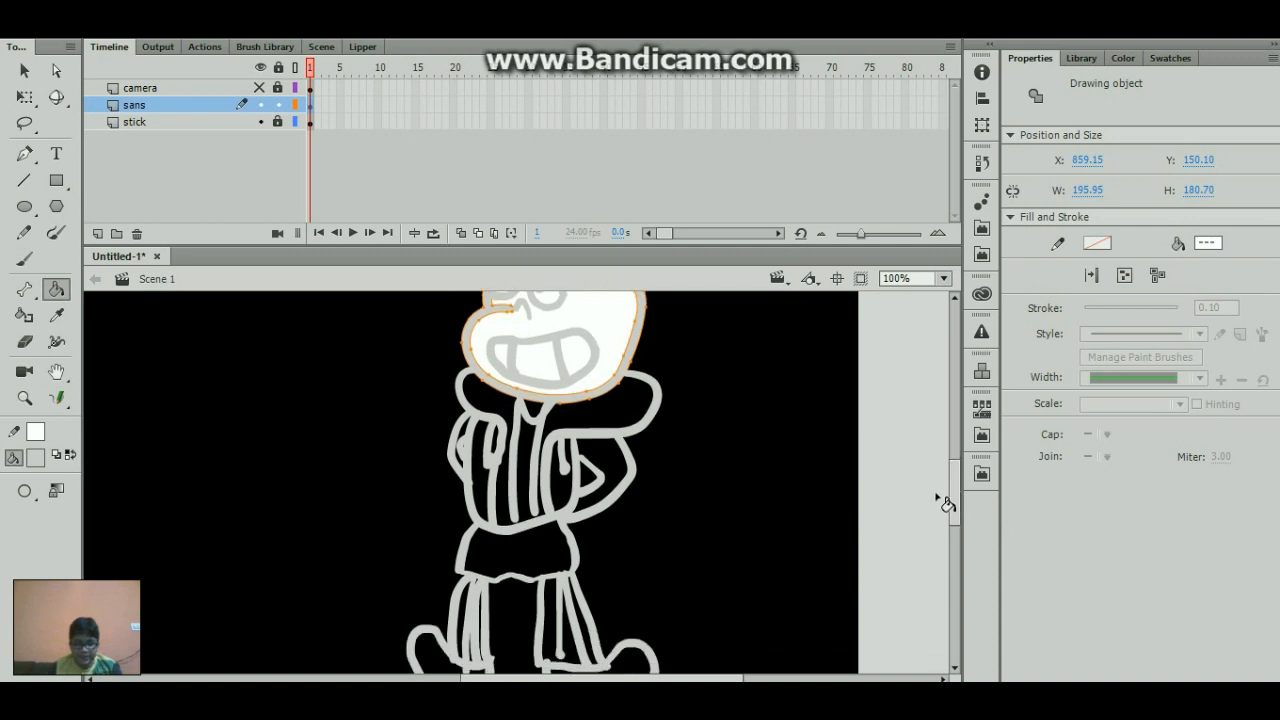
{"action": "left_click", "coordinate": [314, 101]}
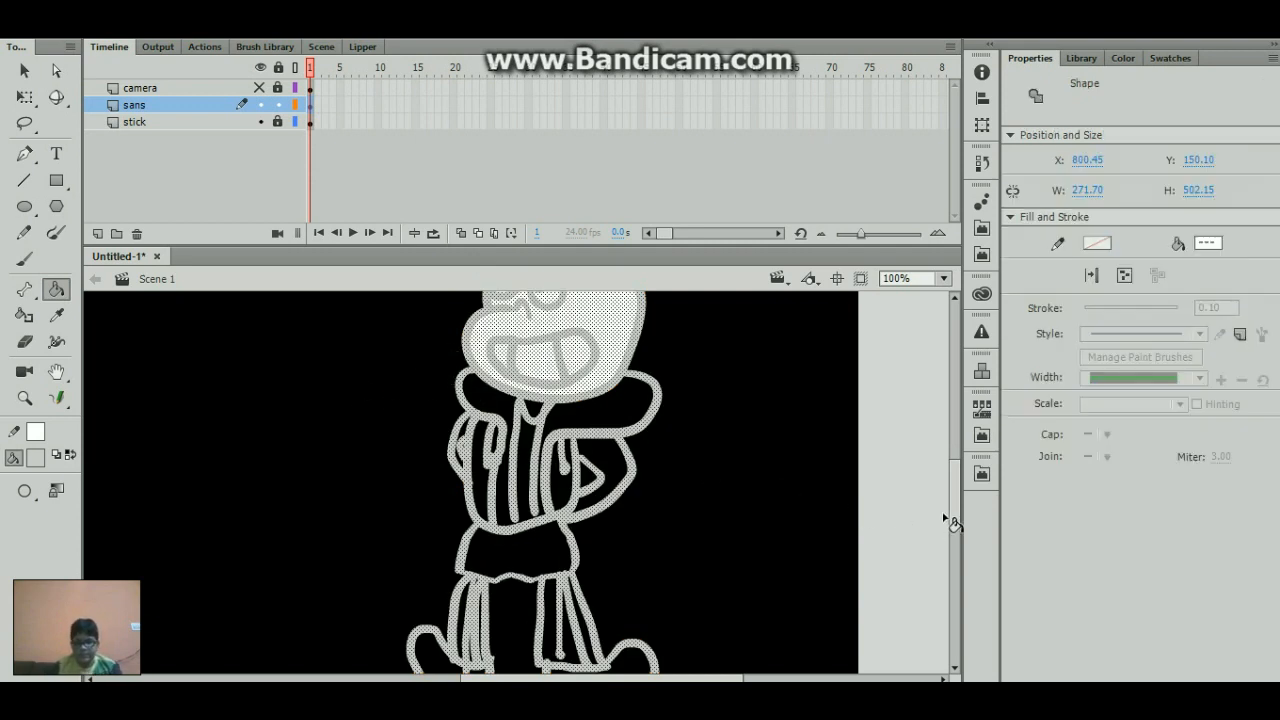
{"action": "left_click_drag", "start_coordinate": [956, 511], "coordinate": [956, 494]}
{"action": "left_click", "coordinate": [340, 413]}
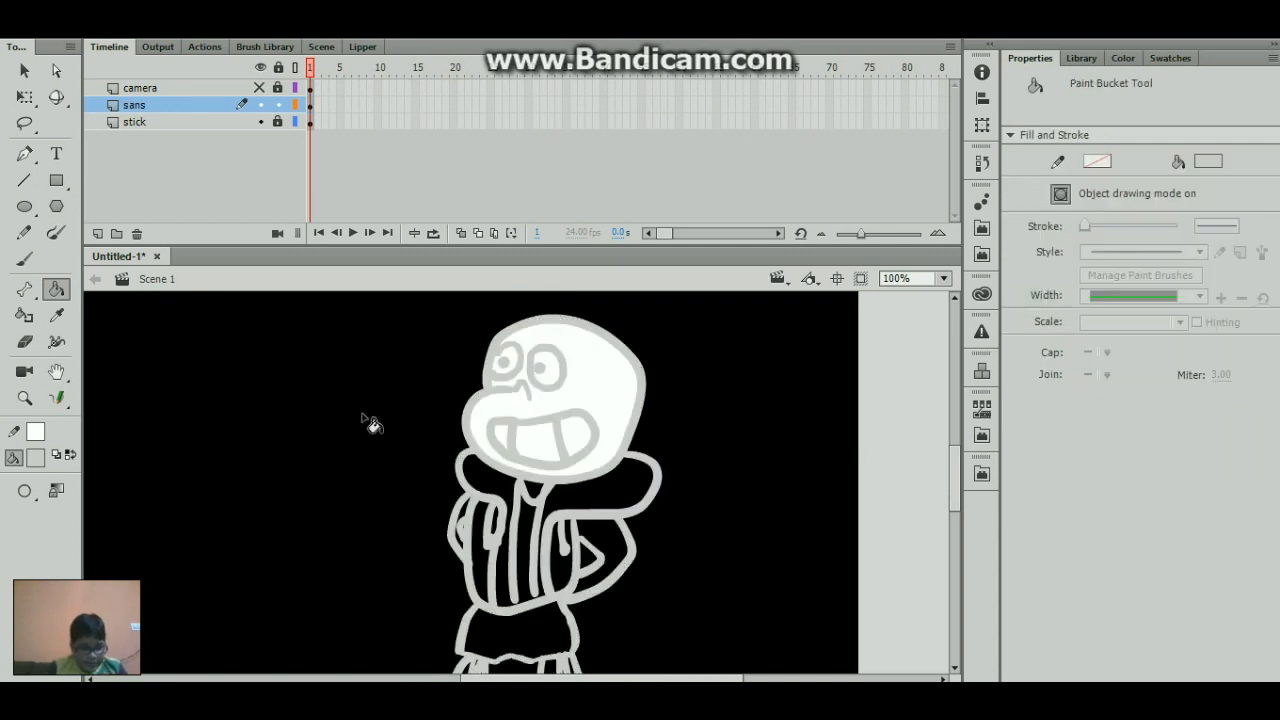
- Select the white areas around the pupils inside both eyes and fill them with black
{"action": "key", "text": "q"}
{"action": "left_click", "coordinate": [546, 368]}
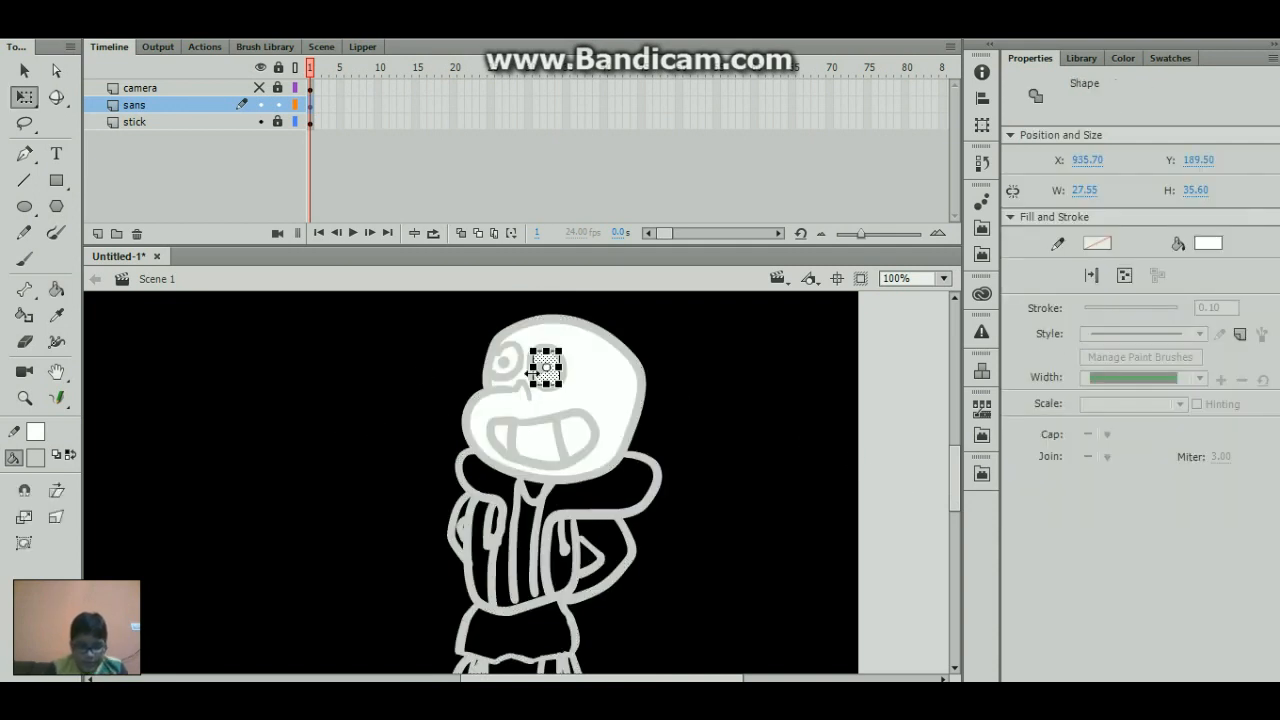
{"action": "left_click_drag", "start_coordinate": [513, 356], "coordinate": [515, 360]}
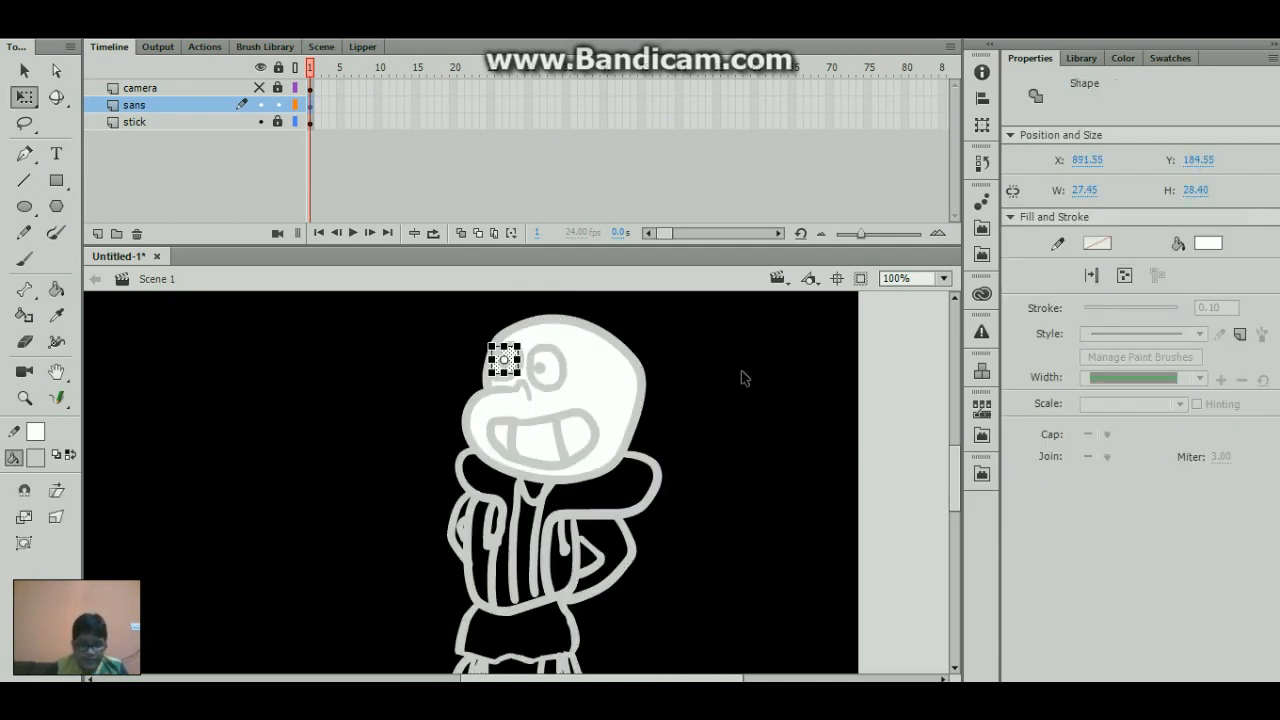
{"action": "left_click", "coordinate": [560, 367], "text": "shift"}
{"action": "left_click", "coordinate": [561, 369], "text": "shift"}
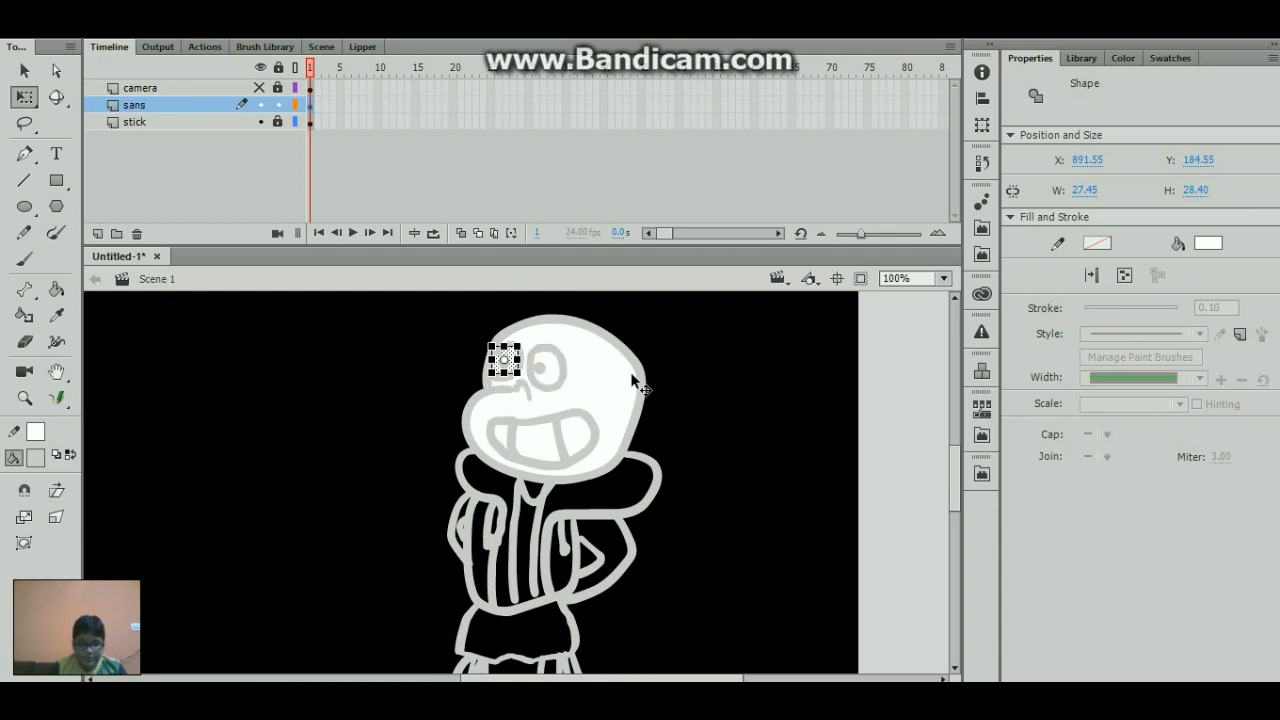
{"action": "left_click", "coordinate": [555, 371], "text": "shift"}
{"action": "left_click", "coordinate": [35, 454]}
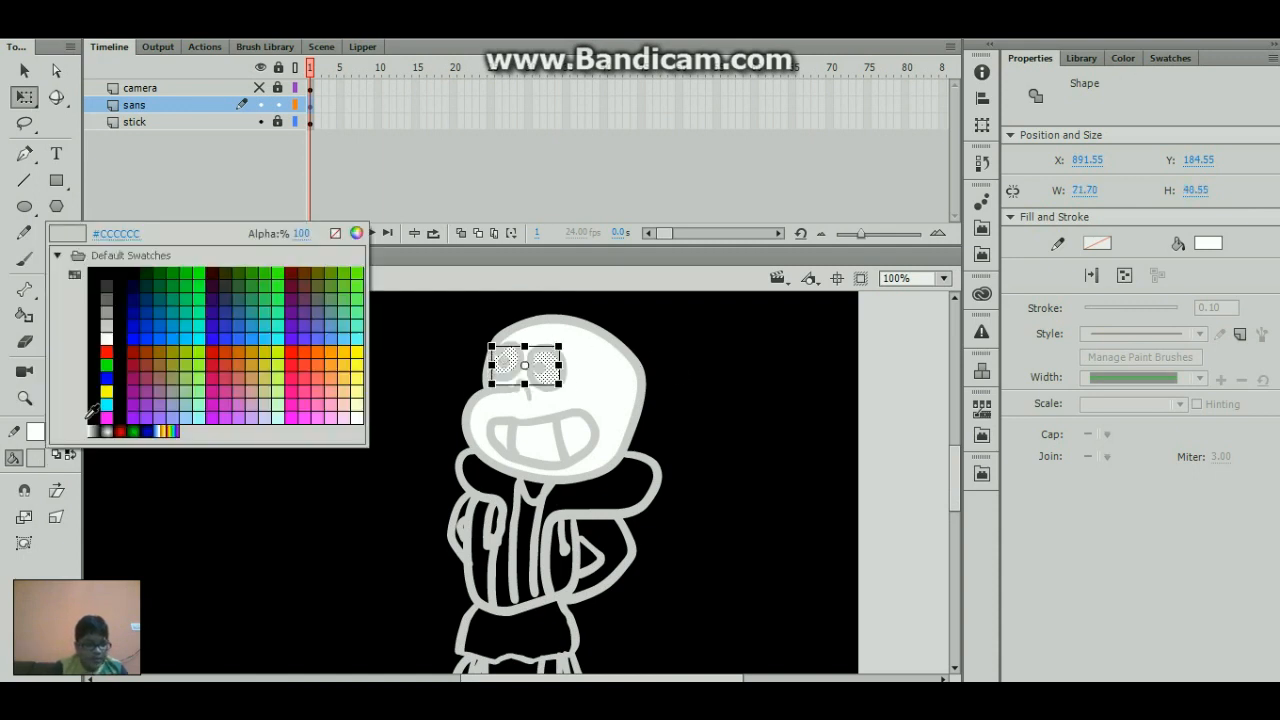
{"action": "left_click", "coordinate": [104, 364]}
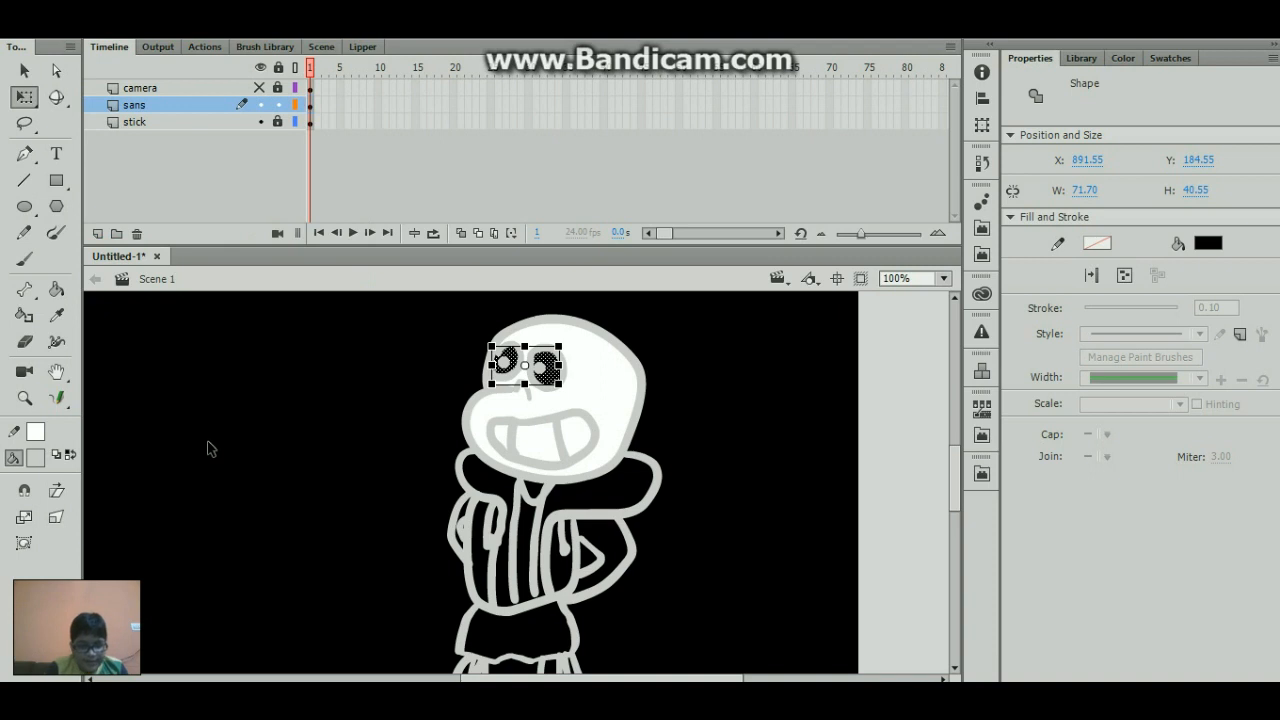
{"action": "left_click", "coordinate": [197, 436]}
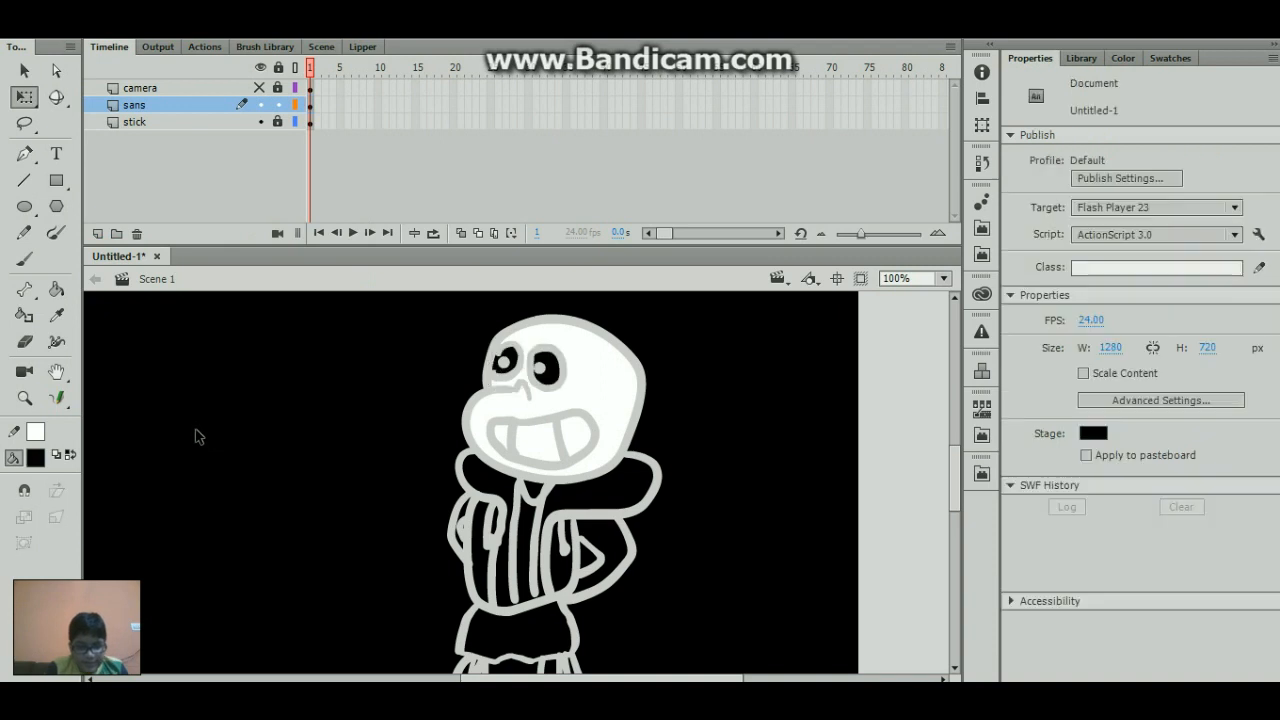
{"action": "left_click", "coordinate": [507, 372]}
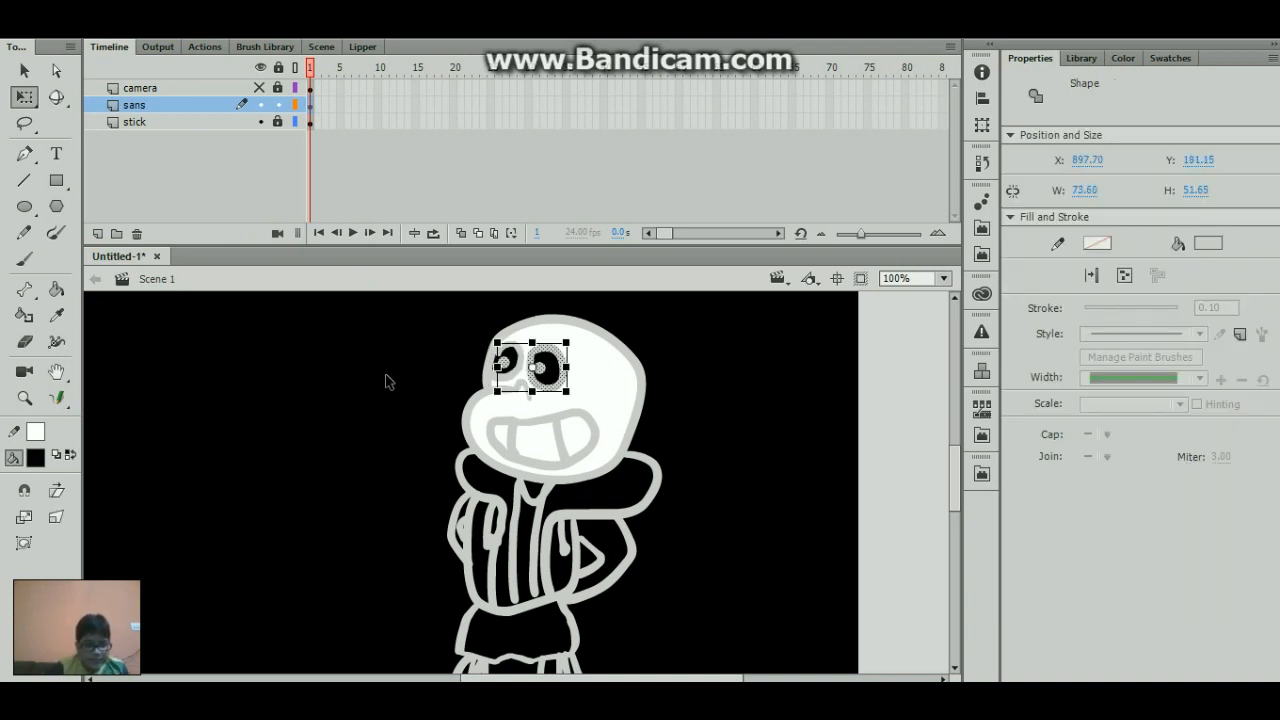
{"action": "left_click", "coordinate": [345, 400]}
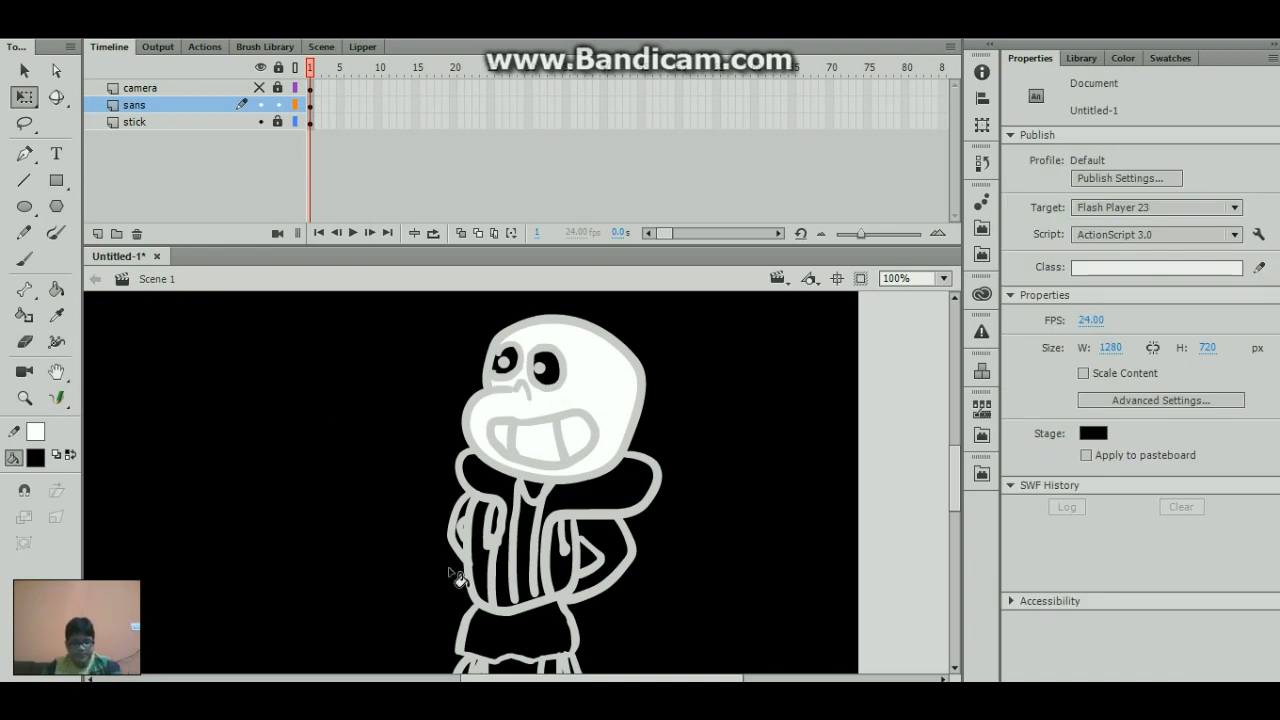
- Fill the hood and shirt areas with white and the small triangle at the neck with dark gray
{"action": "key", "text": "k"}
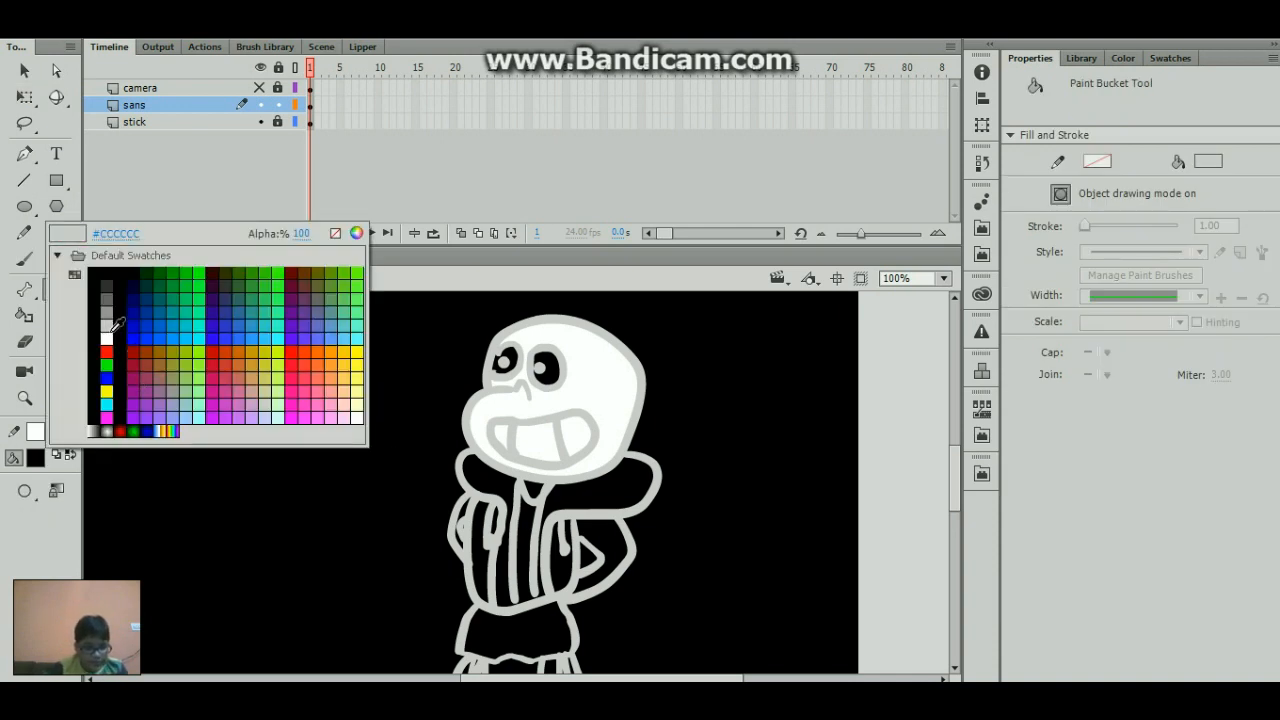
{"action": "left_click", "coordinate": [107, 339]}
{"action": "left_click", "coordinate": [528, 487]}
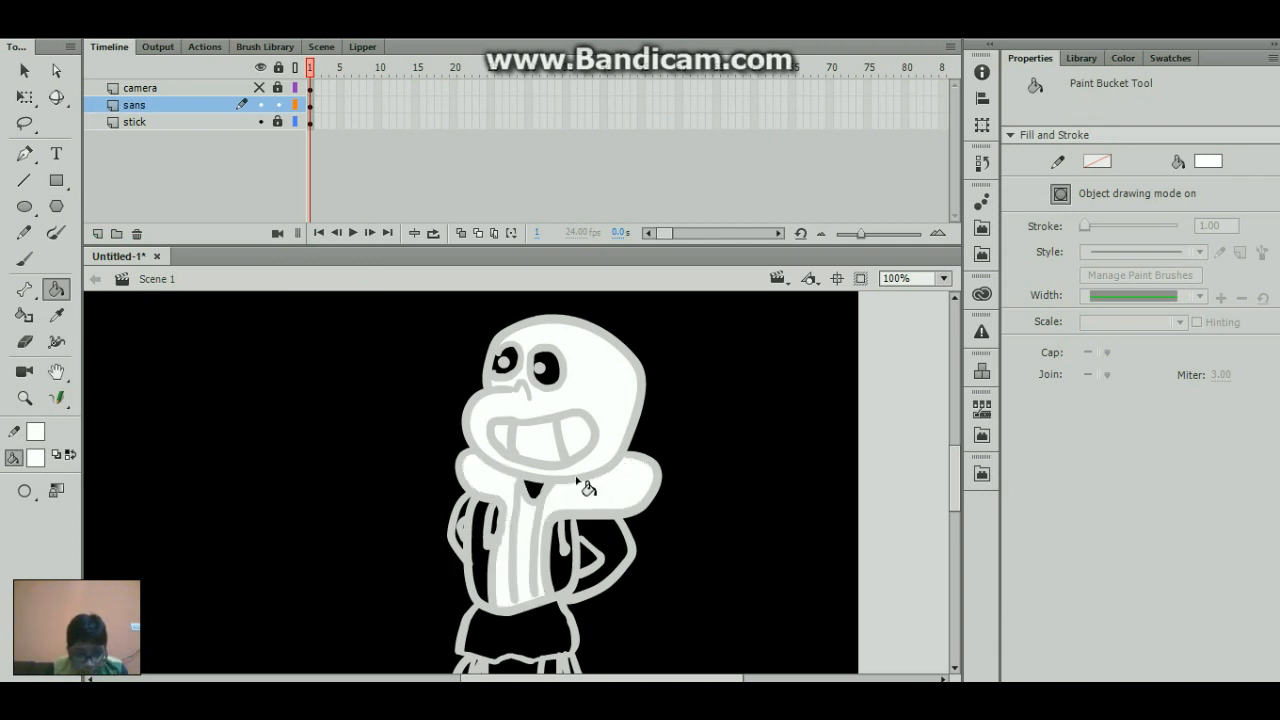
{"action": "left_click", "coordinate": [40, 458]}
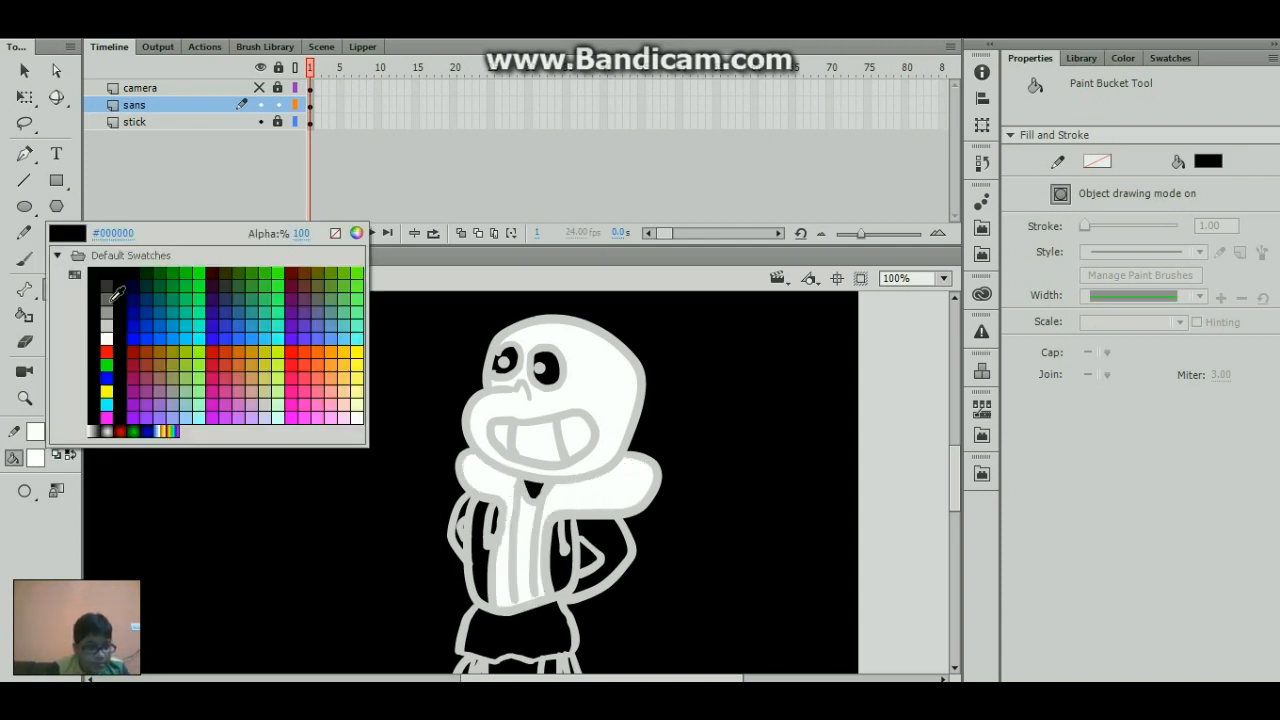
{"action": "left_click", "coordinate": [107, 299]}
{"action": "left_click", "coordinate": [536, 497]}
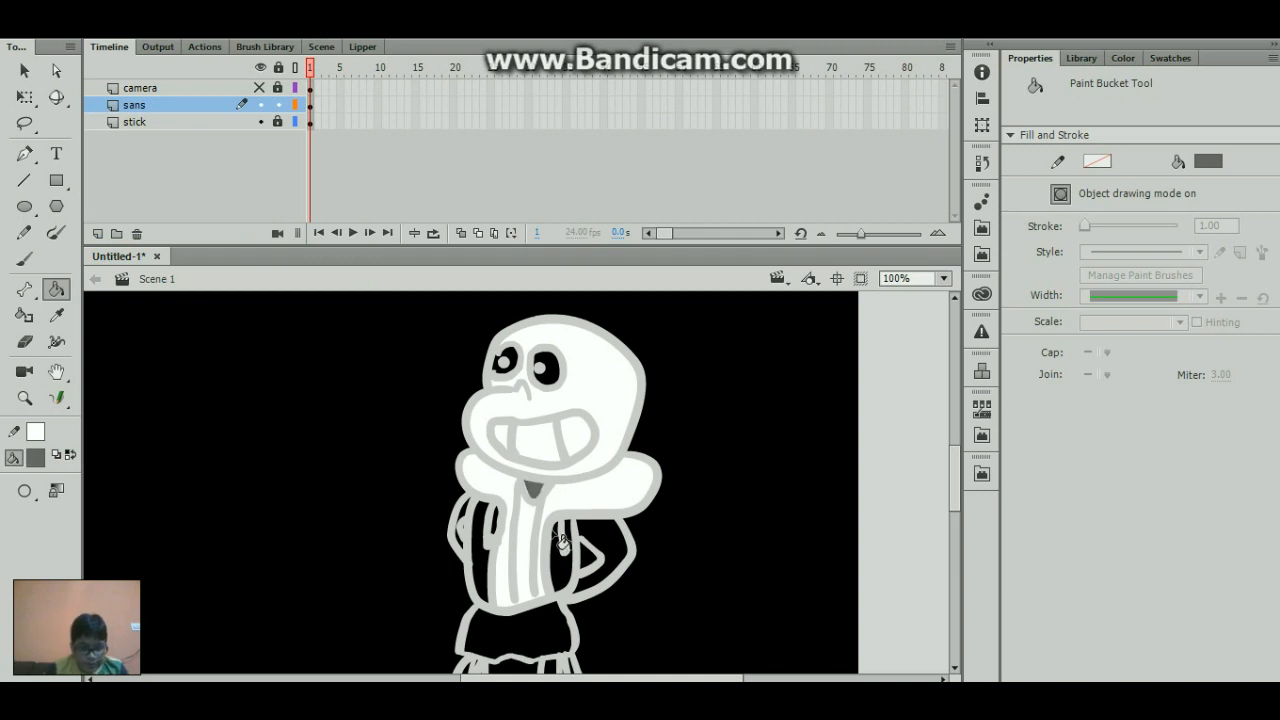
- Fill both sleeves and the jacket's front panels on the Sans character with bright blue using the Paint Bucket
{"action": "left_click", "coordinate": [40, 458]}
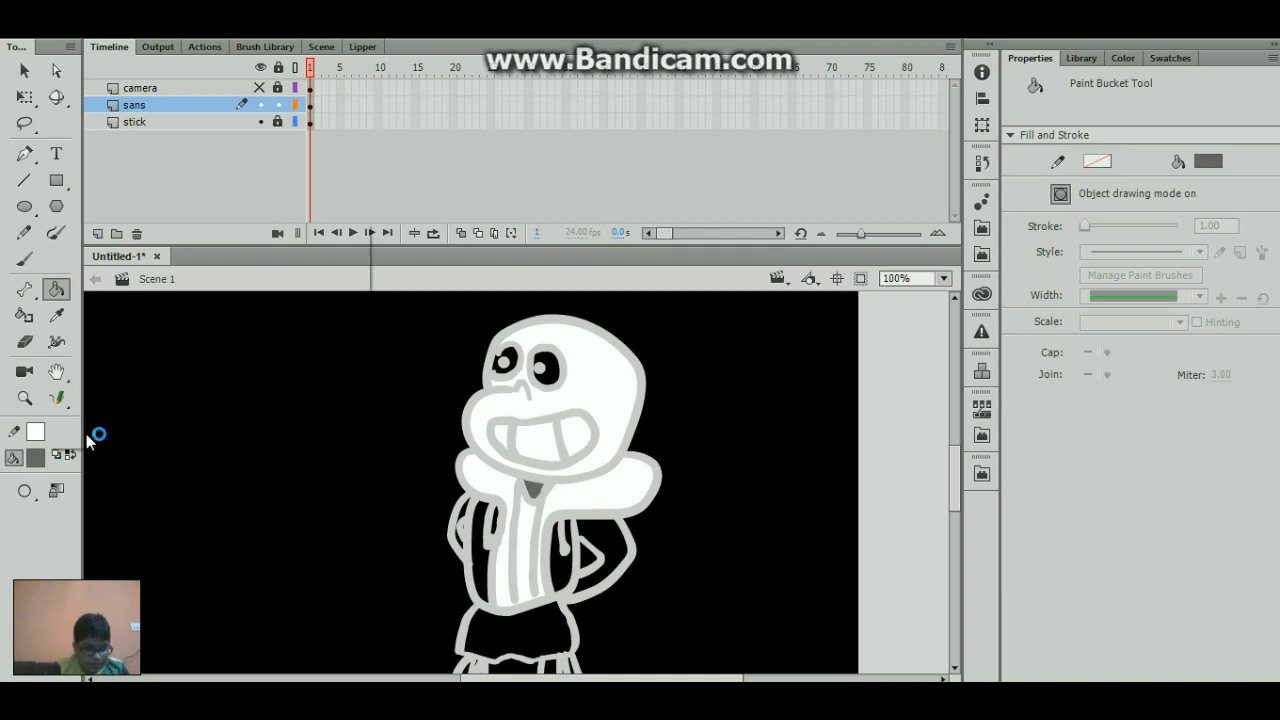
{"action": "left_click", "coordinate": [177, 336]}
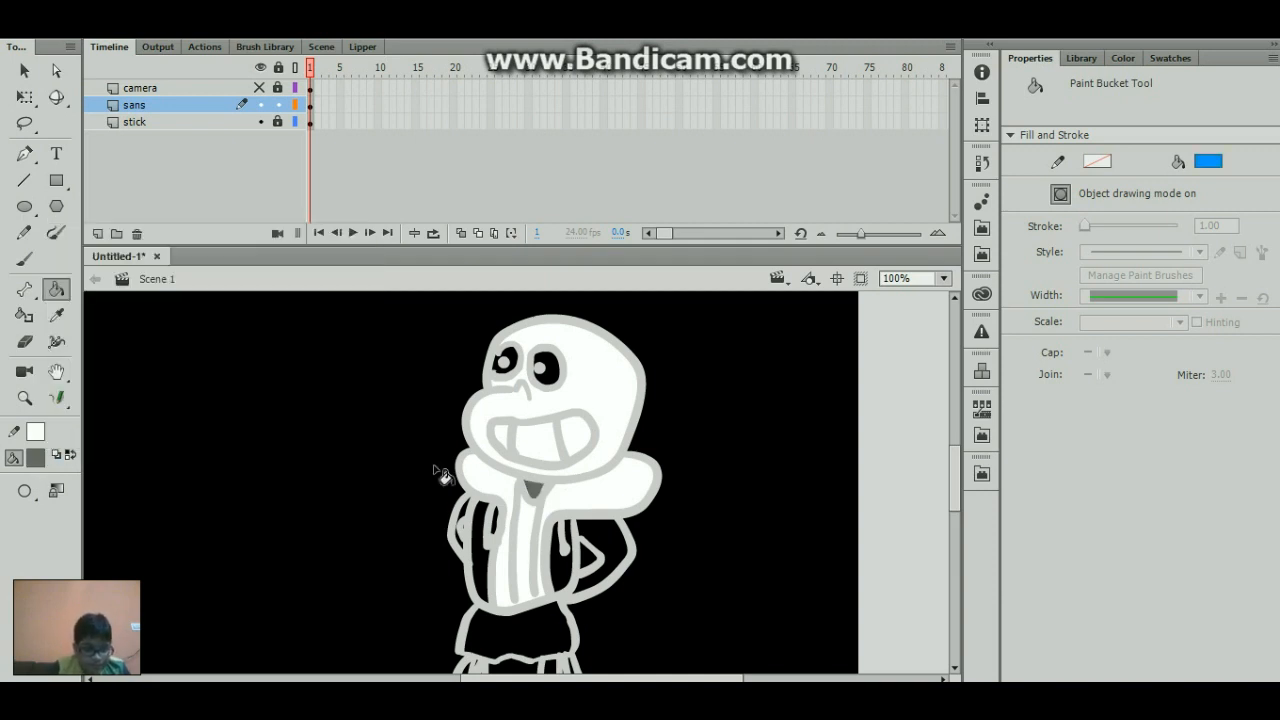
{"action": "left_click", "coordinate": [468, 553]}
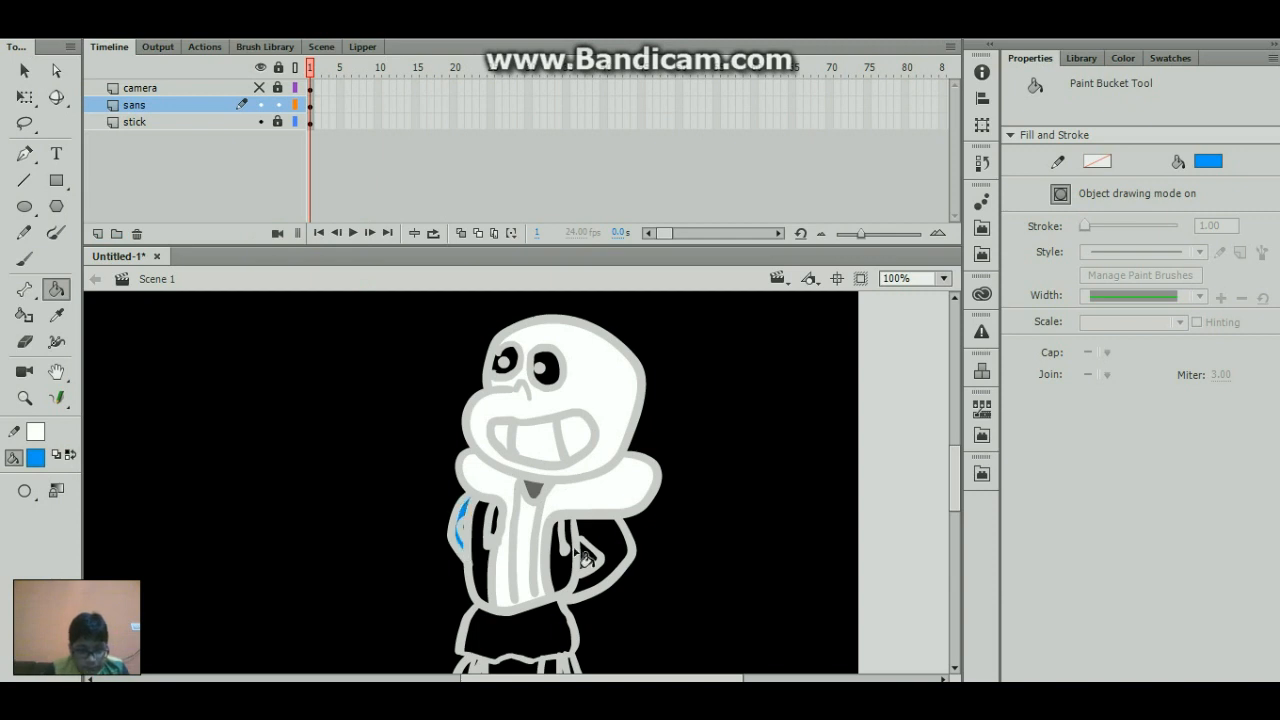
{"action": "left_click", "coordinate": [585, 568]}
{"action": "left_click", "coordinate": [568, 575]}
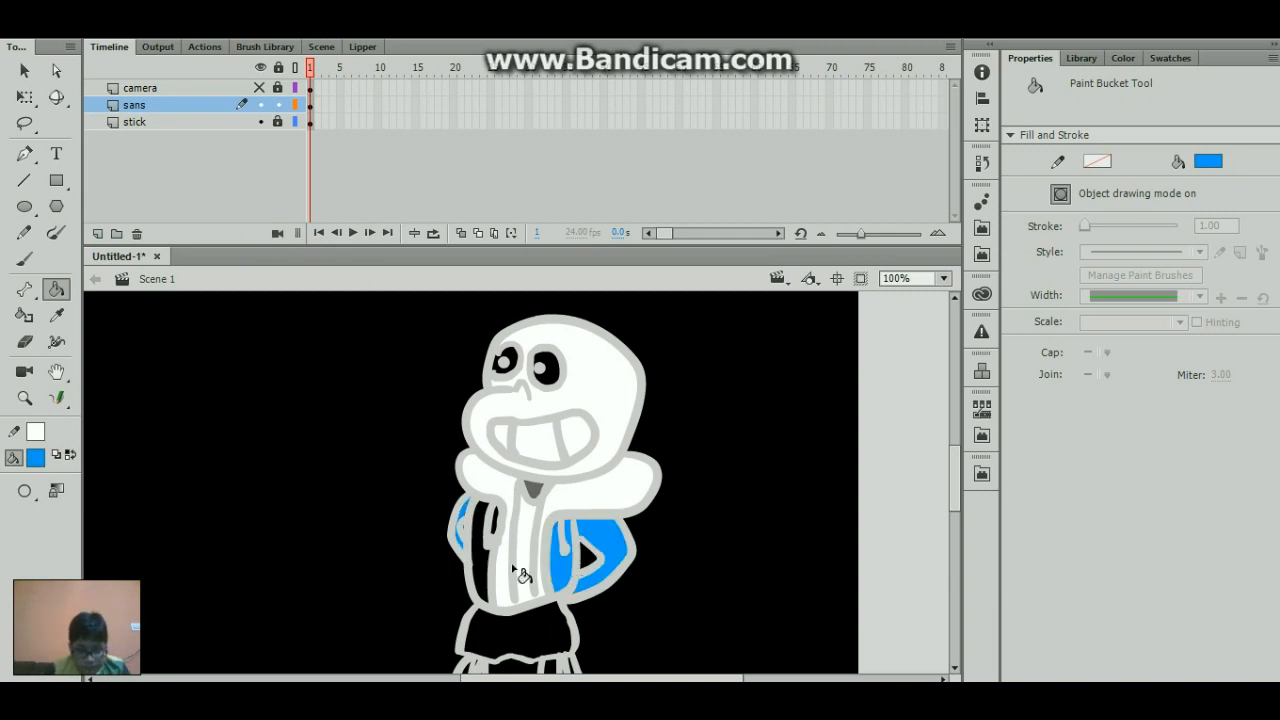
{"action": "left_click", "coordinate": [488, 565]}
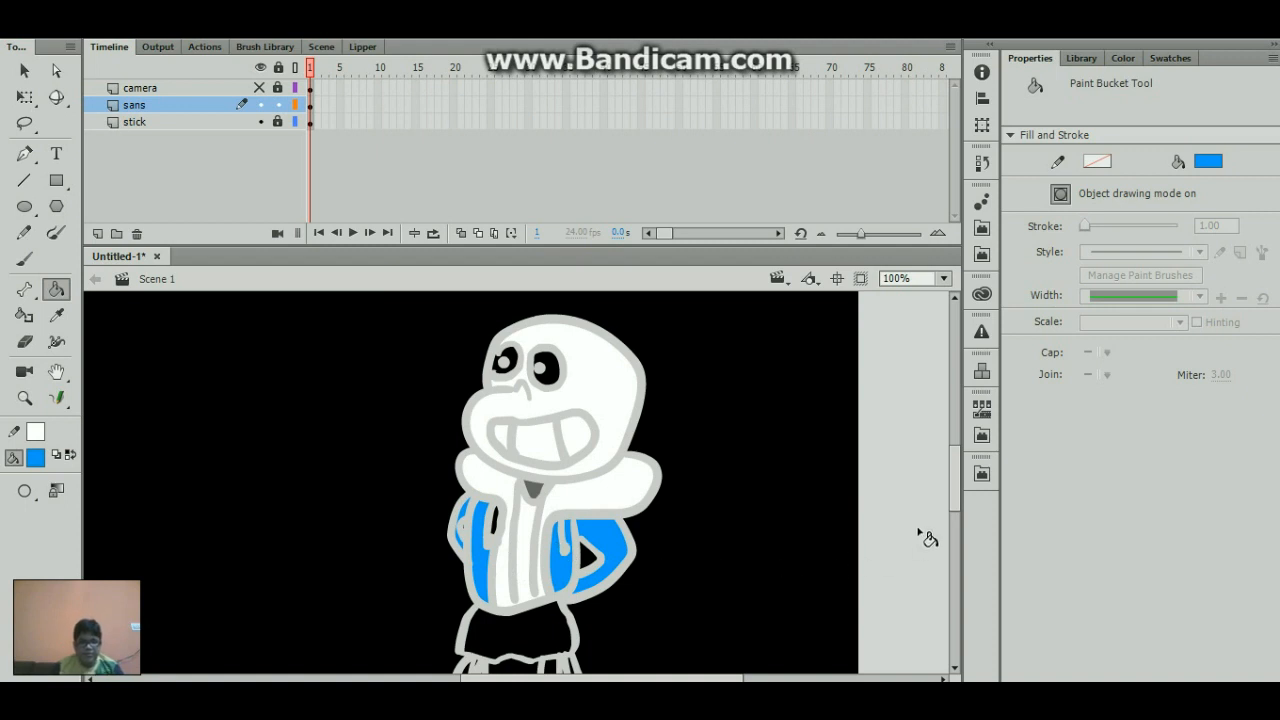
- Try filling the inner area of the second leg with red
{"action": "left_click_drag", "start_coordinate": [956, 475], "coordinate": [956, 496]}
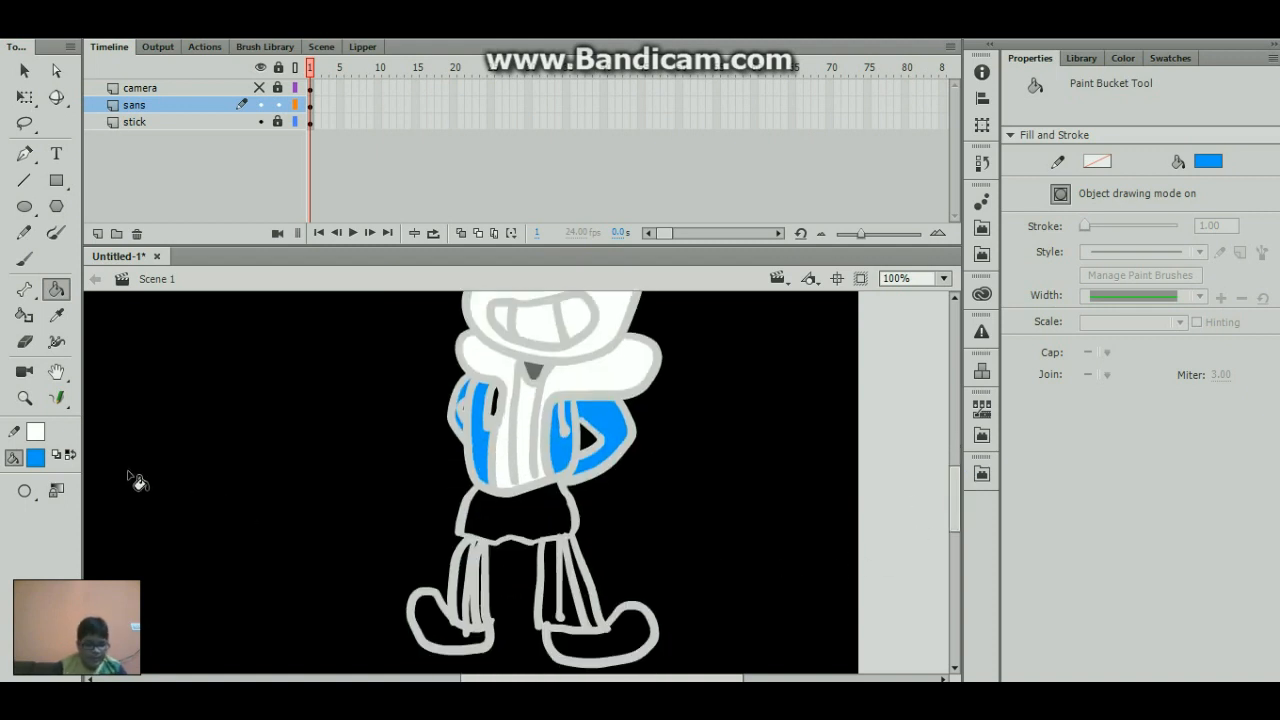
{"action": "left_click", "coordinate": [35, 456]}
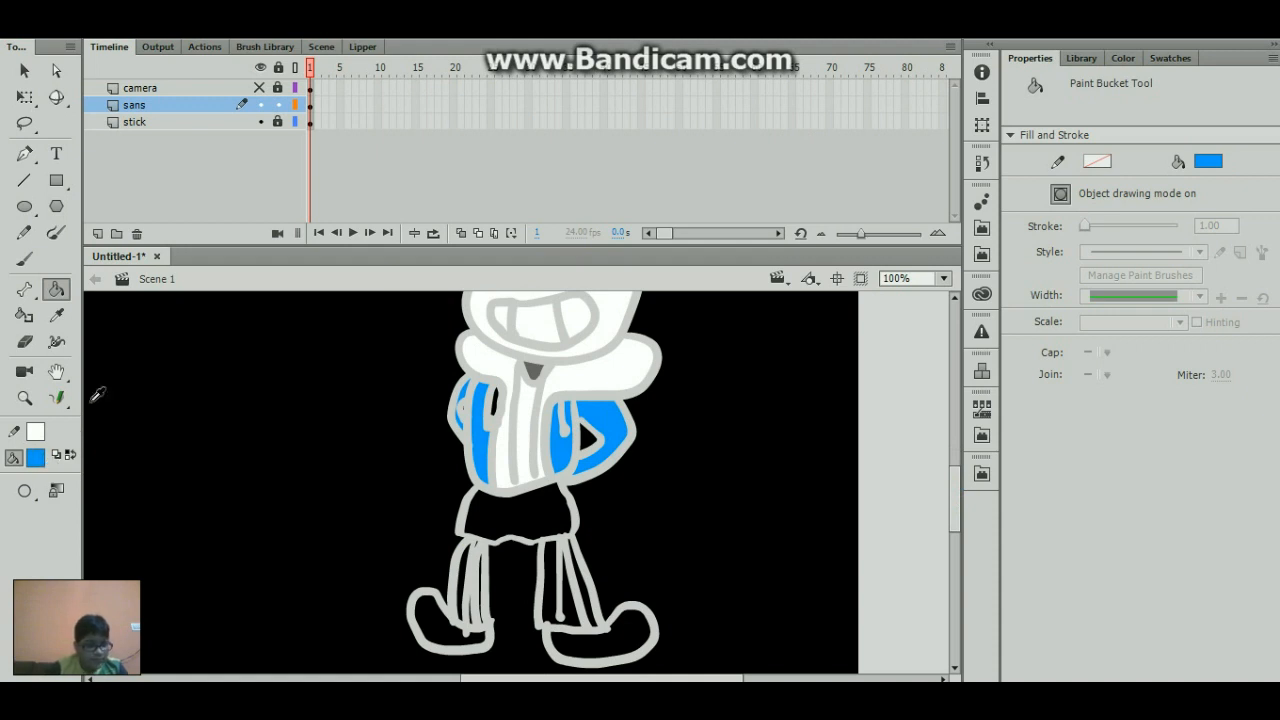
{"action": "left_click", "coordinate": [35, 456]}
{"action": "left_click", "coordinate": [114, 335]}
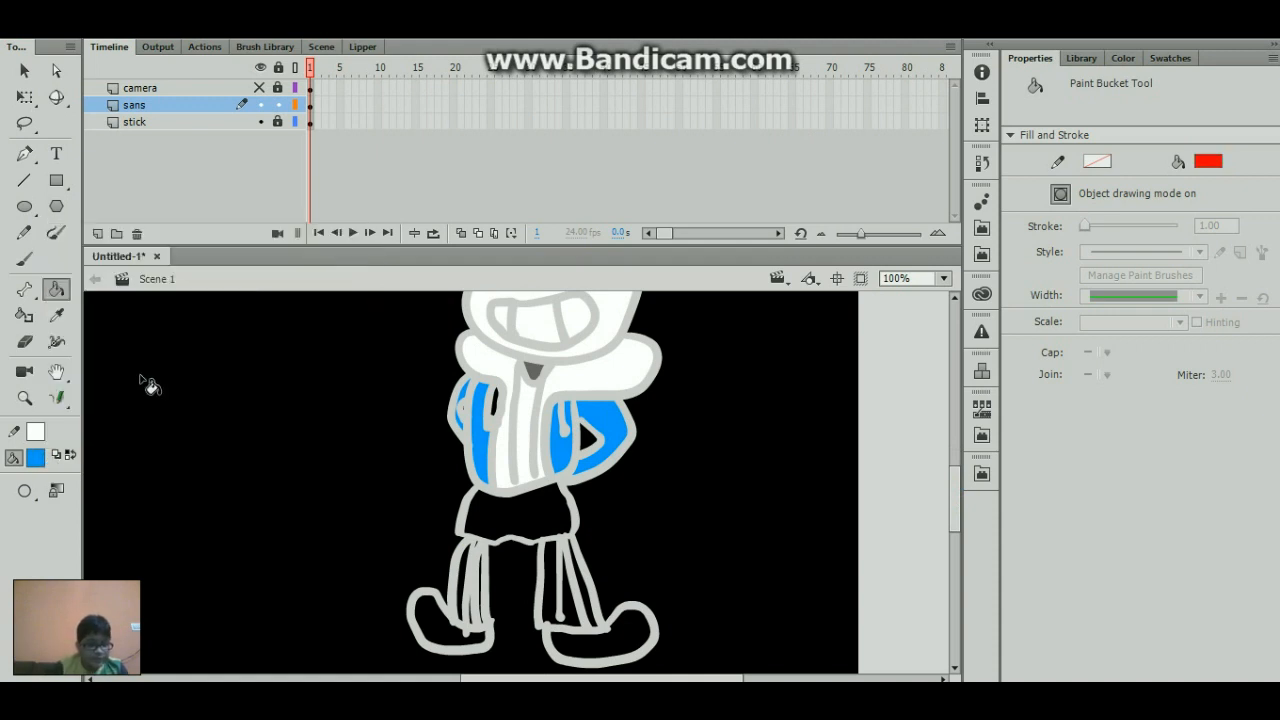
{"action": "left_click", "coordinate": [560, 590]}
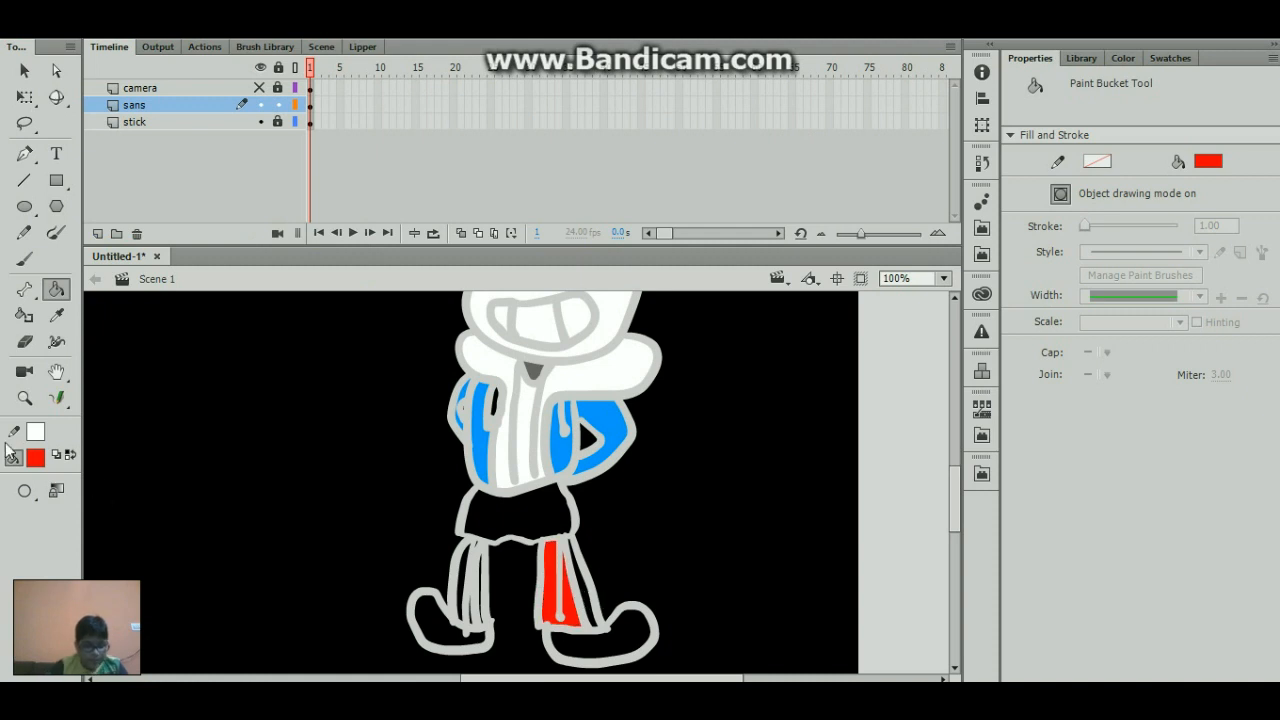
{"action": "key", "text": "ctrl+z"}
- Fill the side stripes of both legs with white
{"action": "left_click", "coordinate": [35, 456]}
{"action": "left_click", "coordinate": [116, 341]}
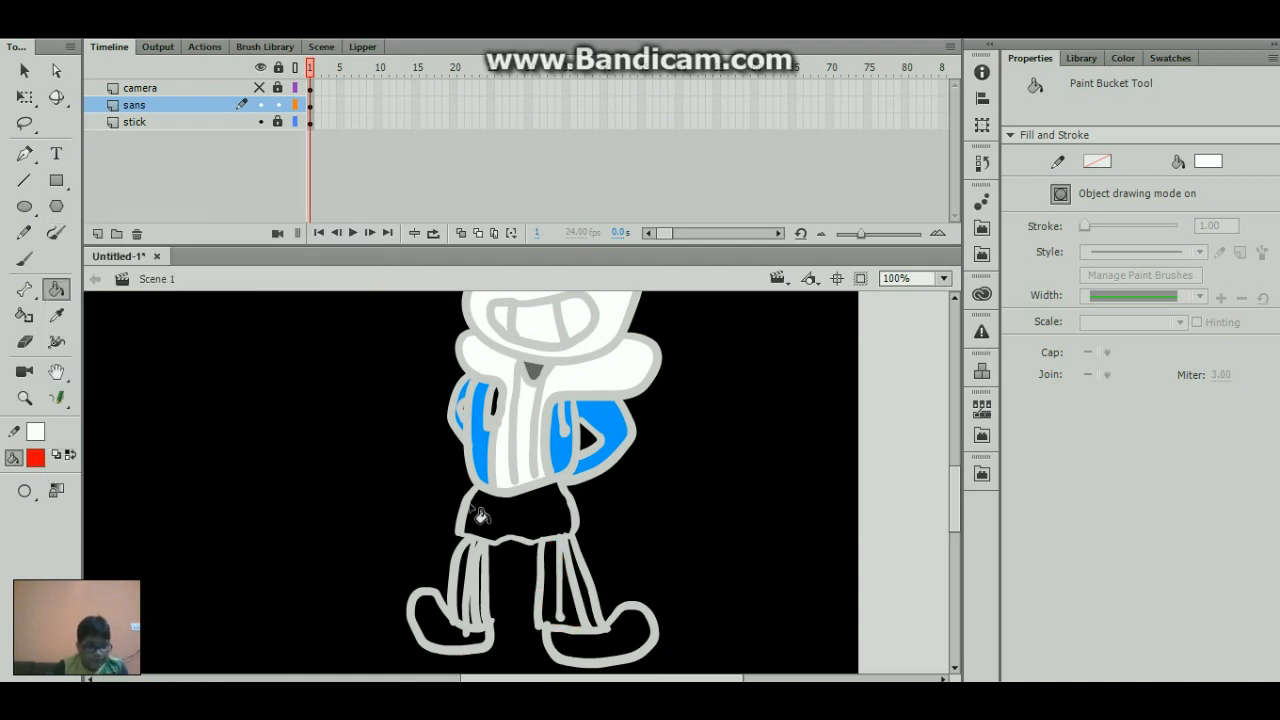
{"action": "left_click", "coordinate": [474, 580]}
- Try filling the narrow gap along the inner edge of the first leg with white
{"action": "left_click", "coordinate": [494, 592]}
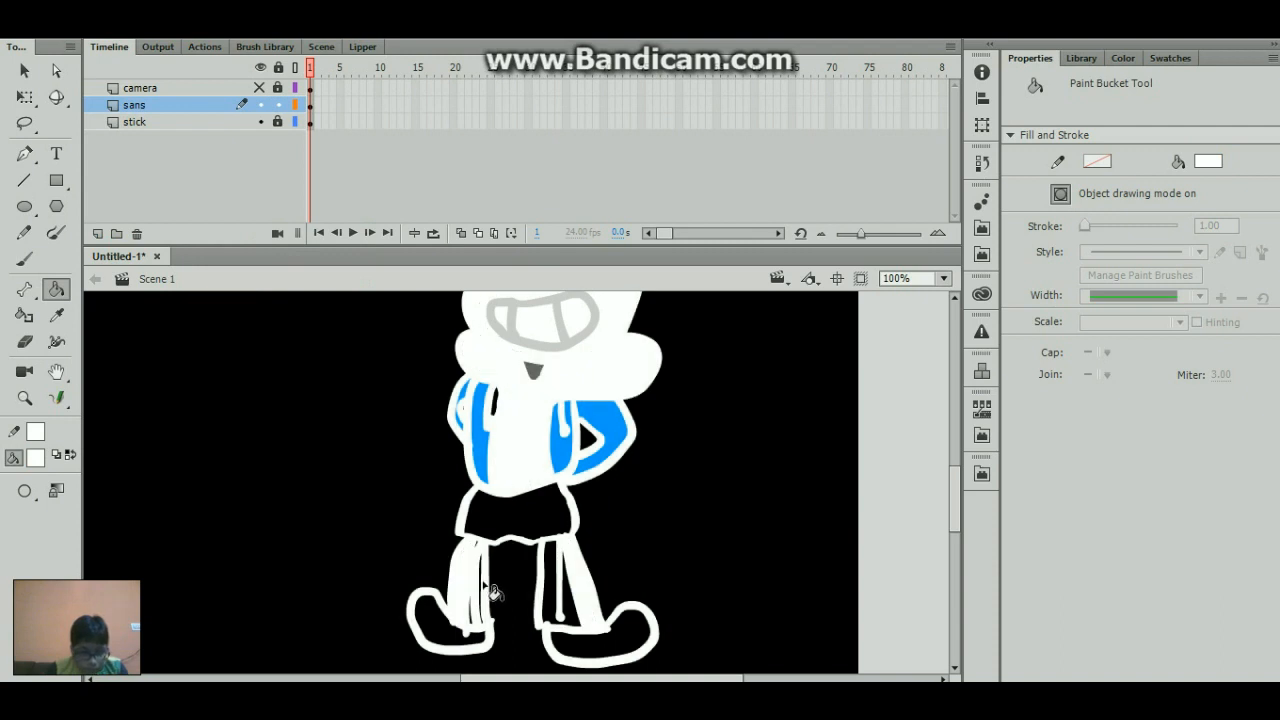
{"action": "key", "text": "ctrl+z"}
{"action": "left_click", "coordinate": [483, 582]}
{"action": "key", "text": "ctrl+z"}
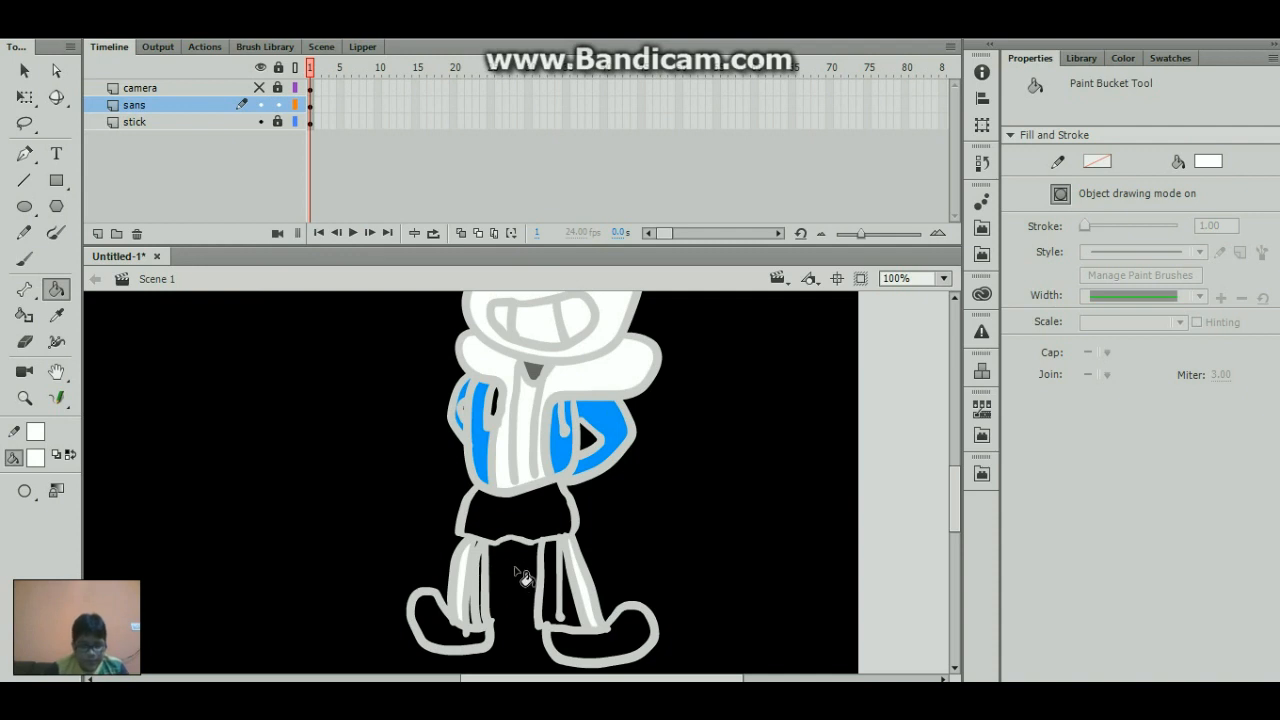
- Paint the inner area of the second leg with white brush strokes at size 13
{"action": "key", "text": "b"}
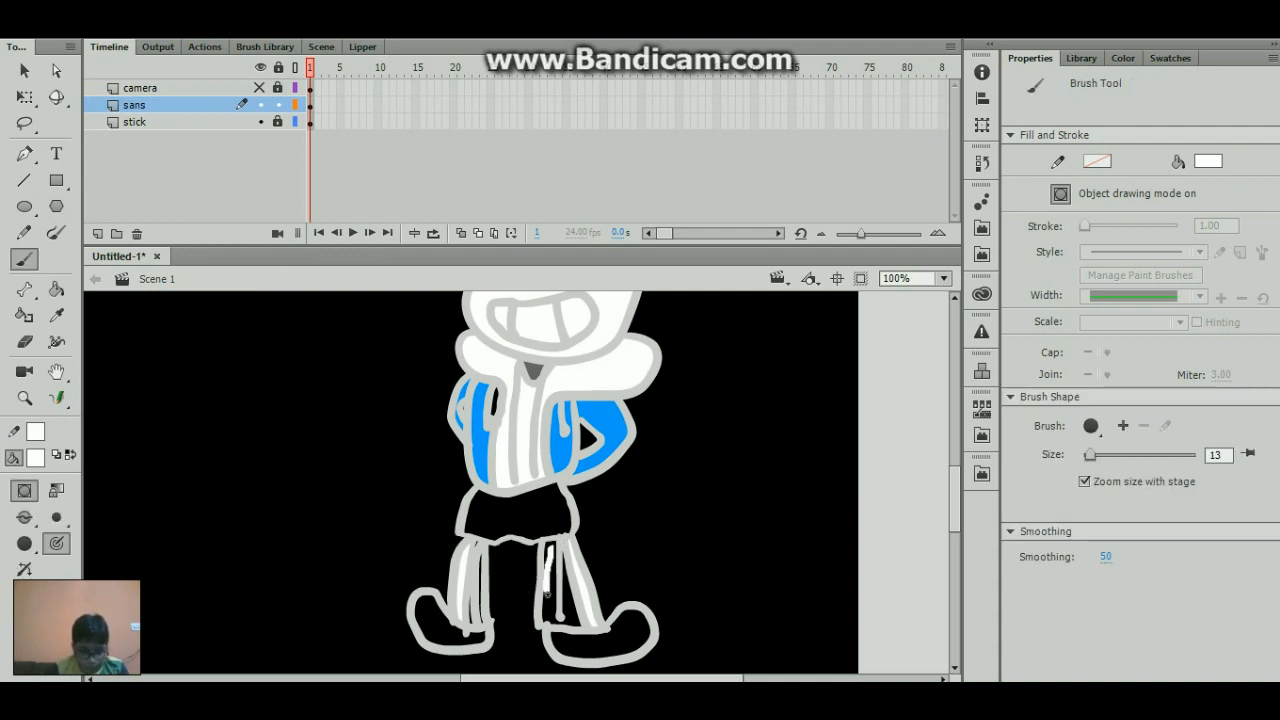
{"action": "mouse_move", "coordinate": [547, 593]}
{"action": "left_mouse_down"}
{"action": "mouse_move", "coordinate": [549, 612]}
{"action": "mouse_move", "coordinate": [555, 542]}
{"action": "mouse_move", "coordinate": [549, 593]}
{"action": "left_mouse_up"}
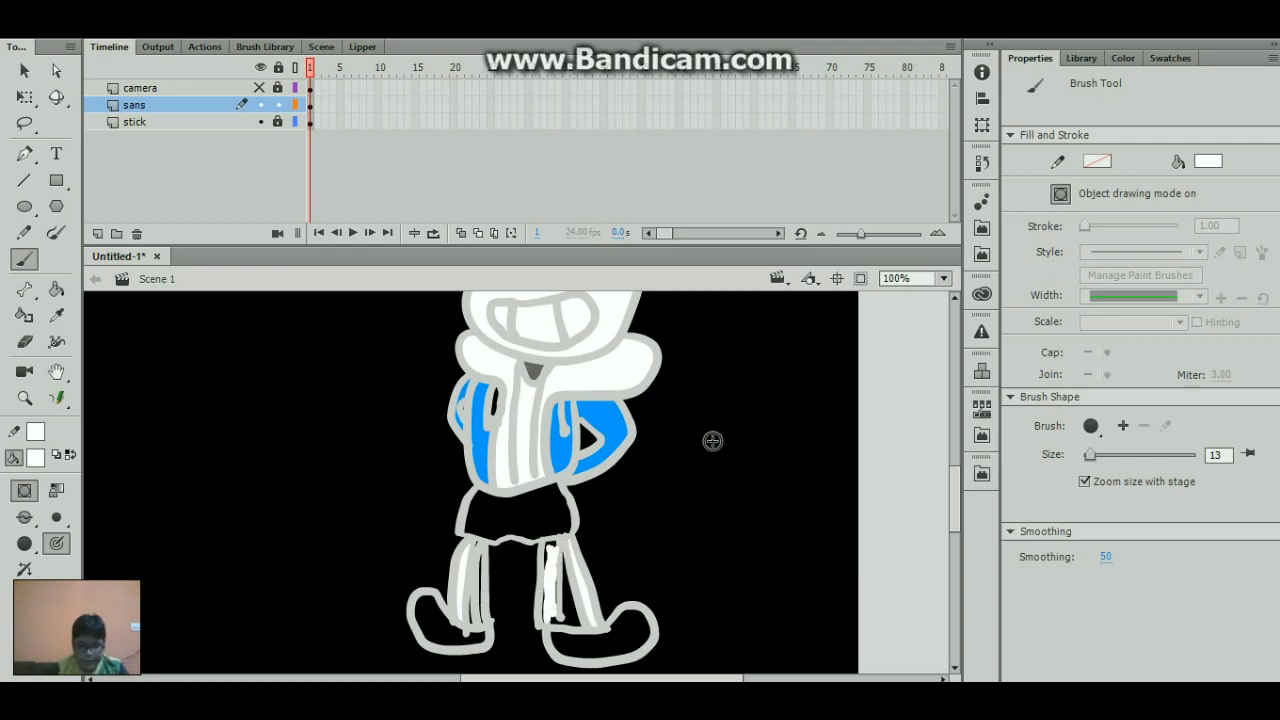
- Unlock the stick layer, select the artwork of both characters, and scale it down together to about 340 by 206 px
{"action": "left_click", "coordinate": [943, 278]}
{"action": "left_click", "coordinate": [922, 383]}
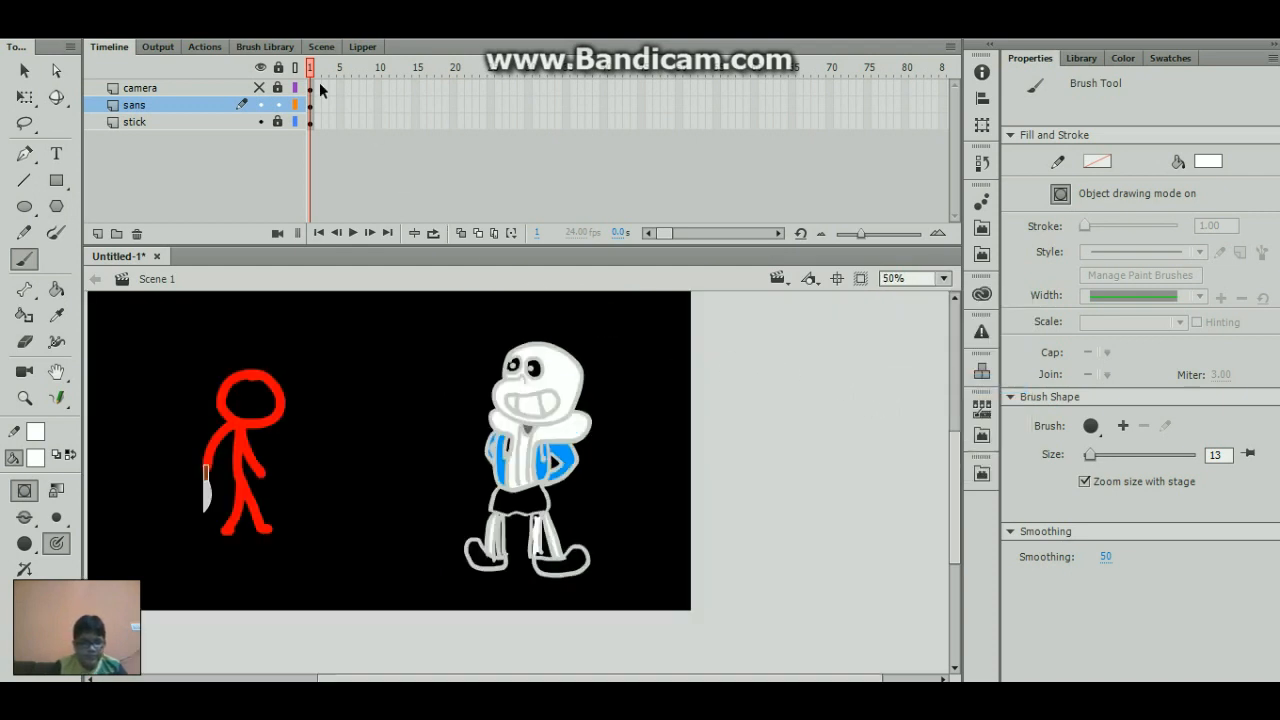
{"action": "left_click", "coordinate": [281, 120]}
{"action": "left_click_drag", "start_coordinate": [307, 131], "coordinate": [310, 133]}
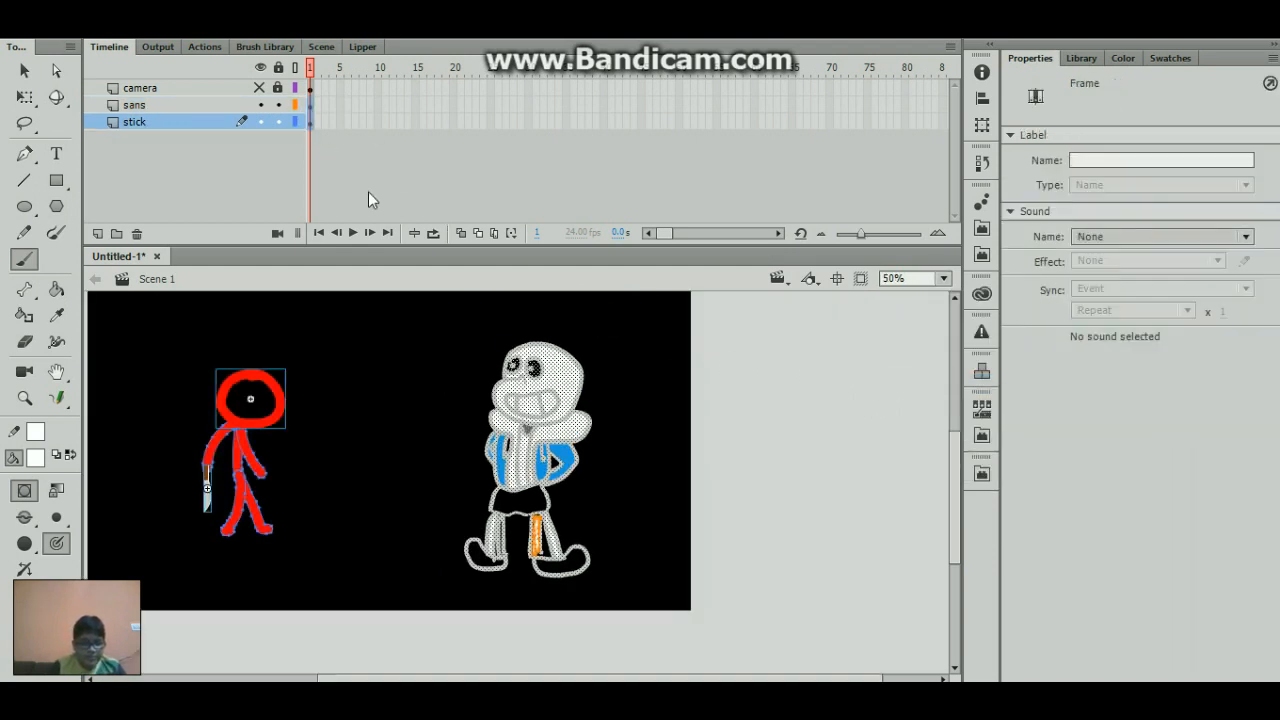
{"action": "key", "text": "q"}
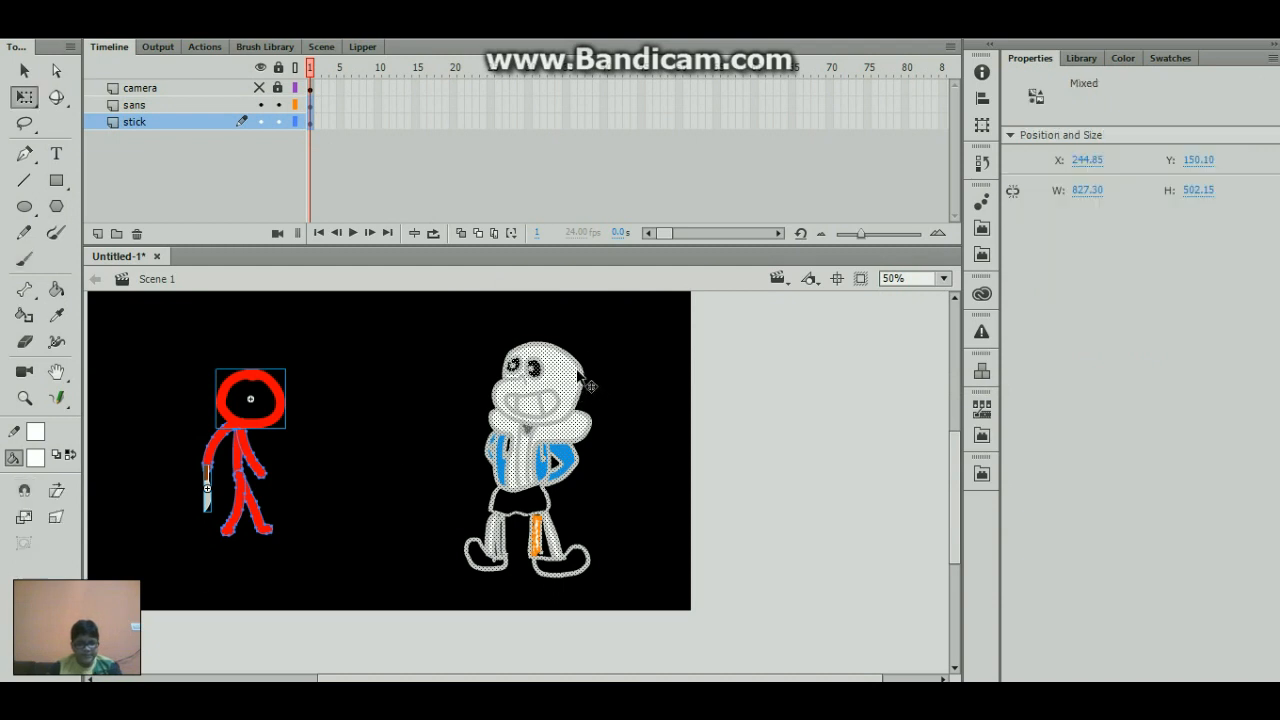
{"action": "left_click_drag", "start_coordinate": [591, 339], "coordinate": [443, 429]}
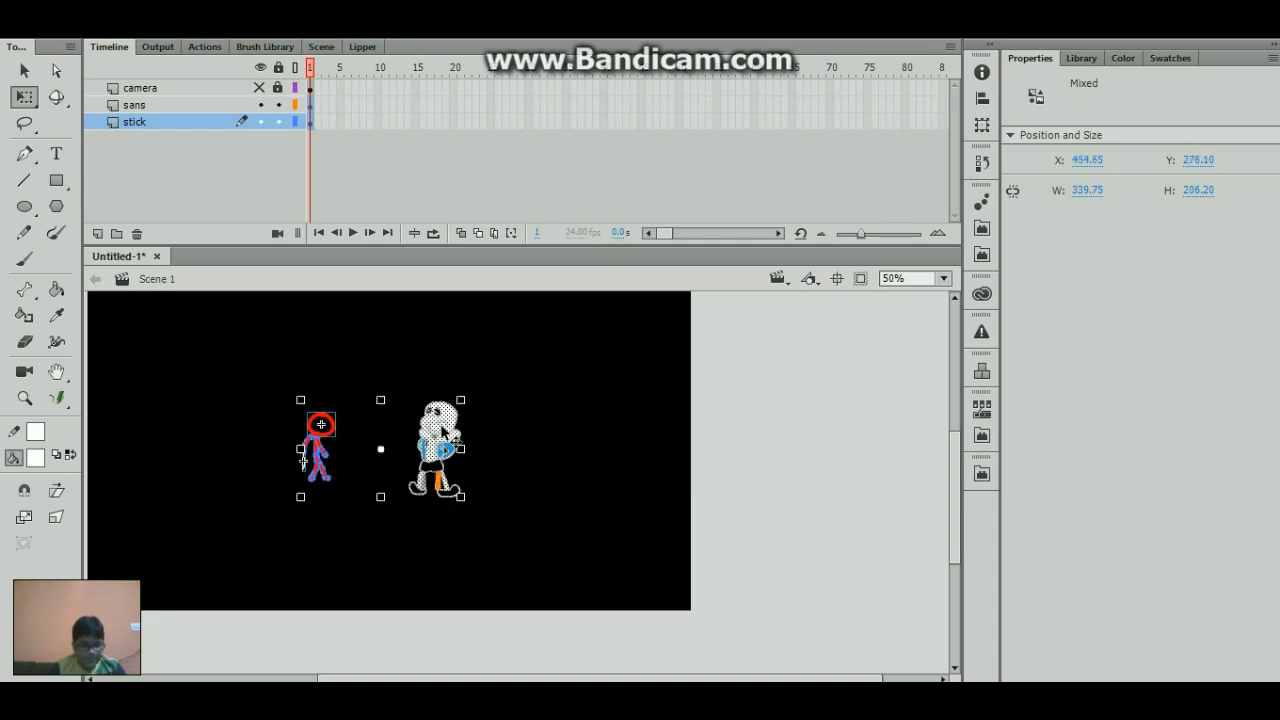
{"action": "left_click_drag", "start_coordinate": [546, 681], "coordinate": [443, 660]}
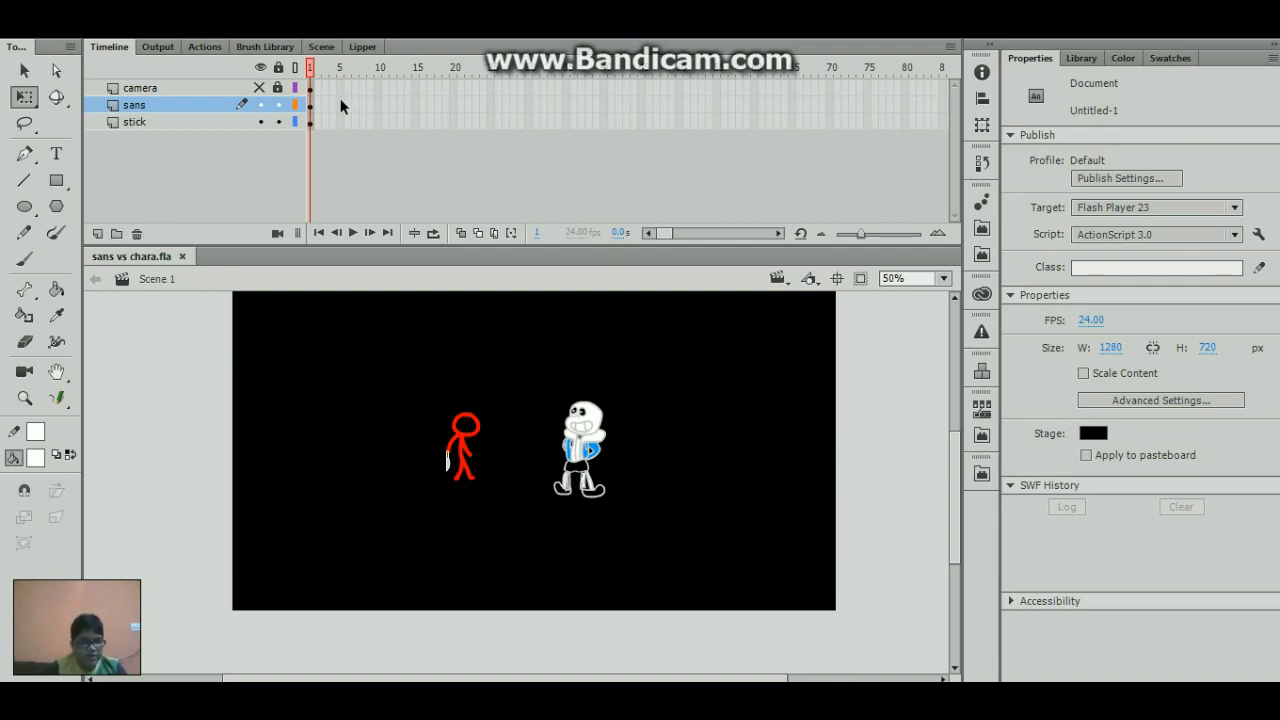
- Show and unlock the camera layer, lock the sans and stick layers, and extend all three layers to frame 52
{"action": "left_click", "coordinate": [259, 87]}
{"action": "left_click", "coordinate": [277, 88]}
{"action": "left_click_drag", "start_coordinate": [280, 117], "coordinate": [697, 160]}
{"action": "left_click", "coordinate": [280, 89]}
{"action": "key", "text": "F5"}
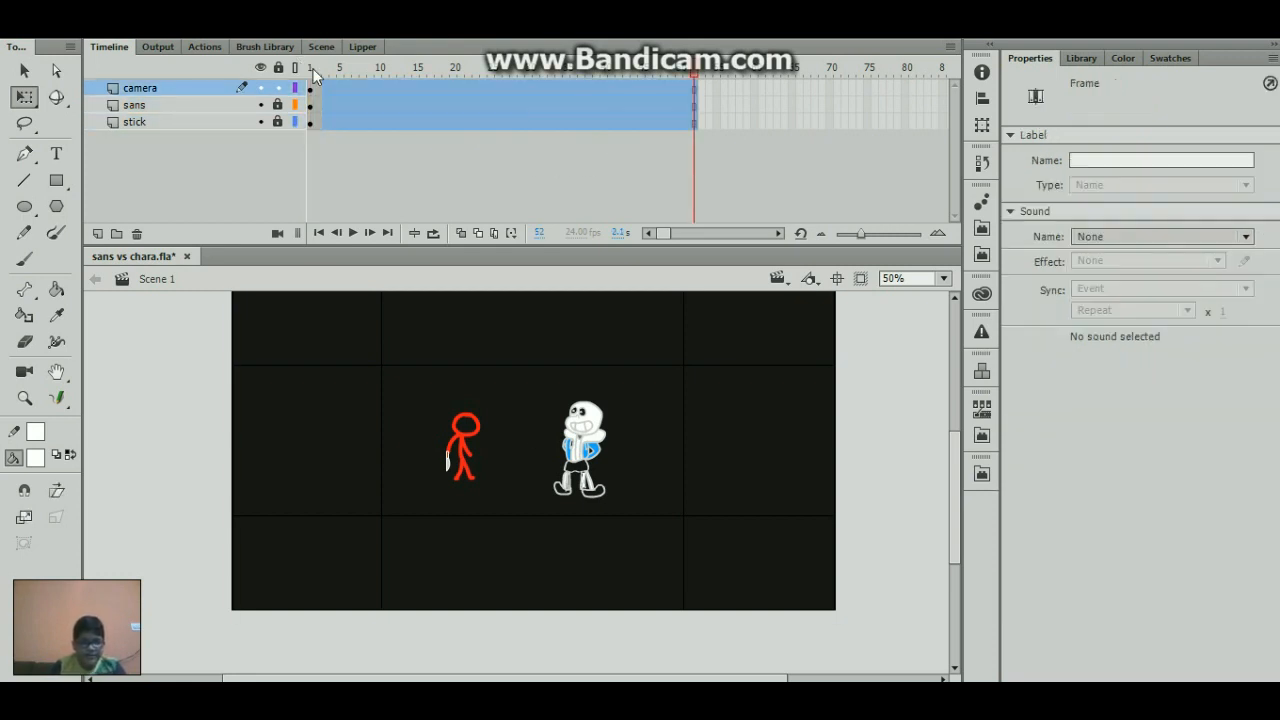
- Insert a keyframe at frame 20 of the camera layer and move the V-Cam left to X 560
{"action": "left_click_drag", "start_coordinate": [309, 70], "coordinate": [456, 84]}
{"action": "left_click", "coordinate": [455, 85]}
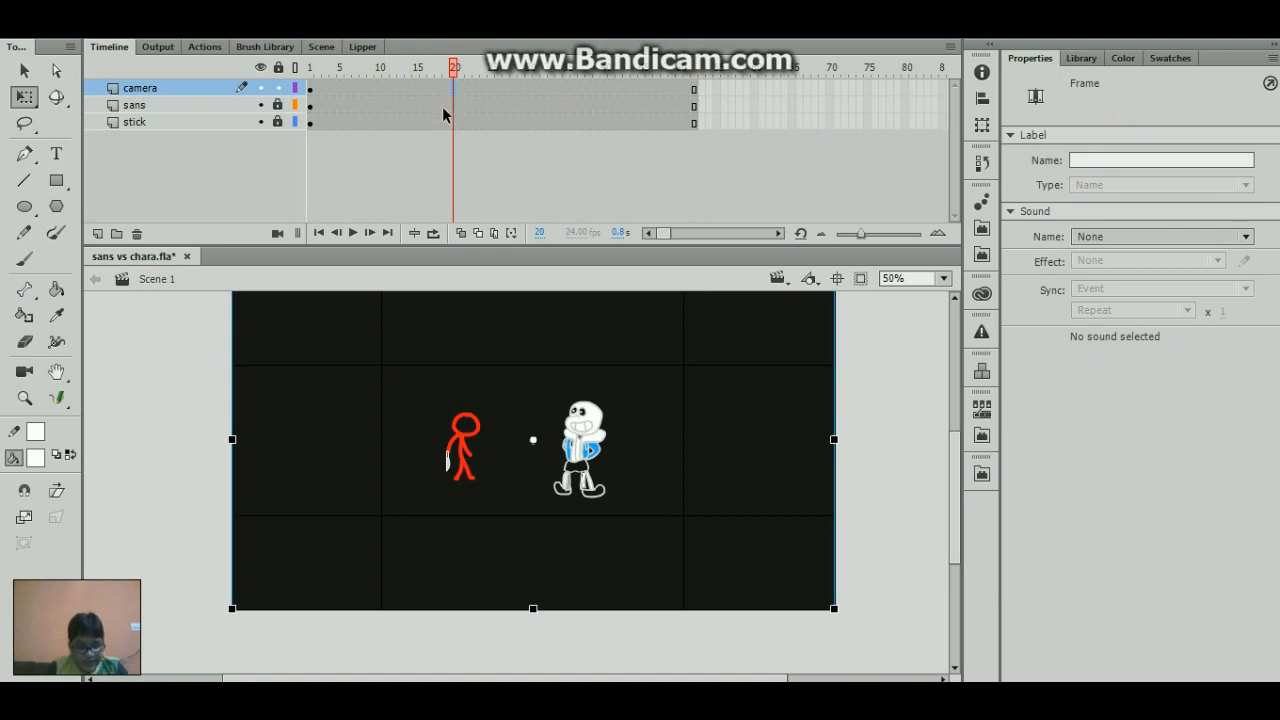
{"action": "key", "text": "shift+Left"}
{"action": "key", "text": "shift+Left"}
{"action": "key", "text": "shift+Left"}
{"action": "key", "text": "shift+Left"}
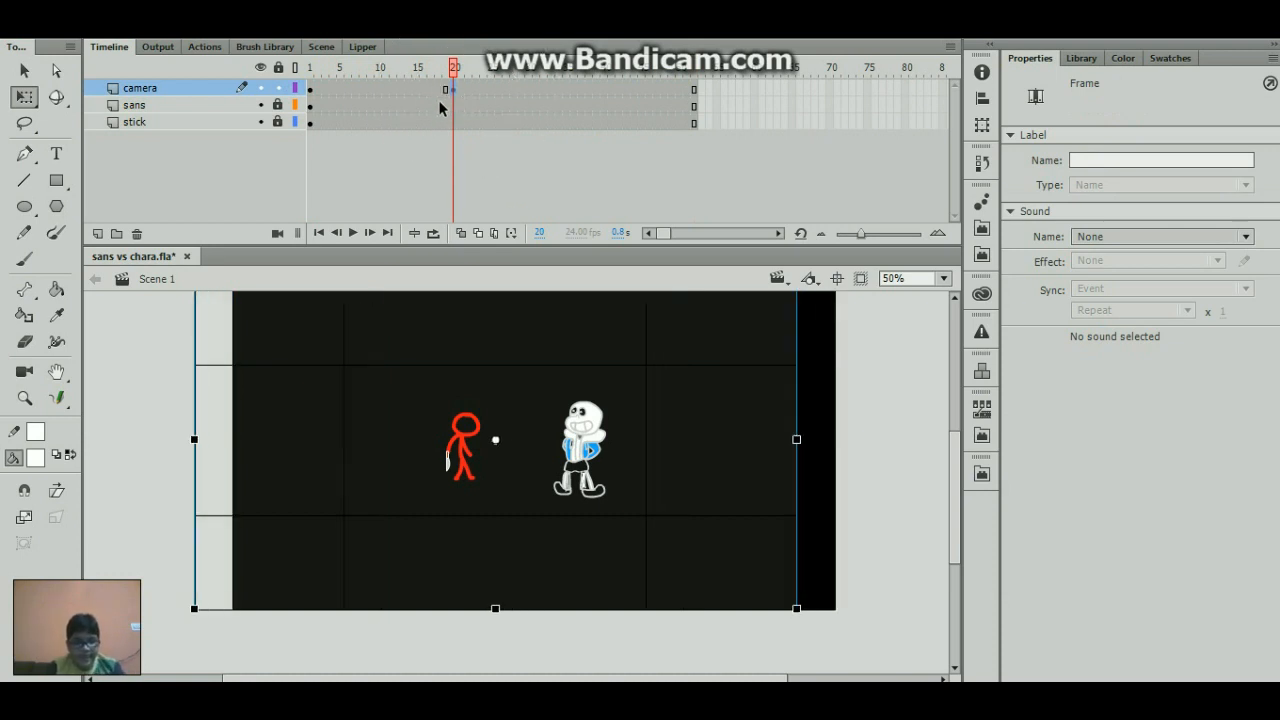
- Shift the V-Cam to the right in frame 1 and create a classic tween to the keyframe at frame 20
{"action": "left_click", "coordinate": [312, 90]}
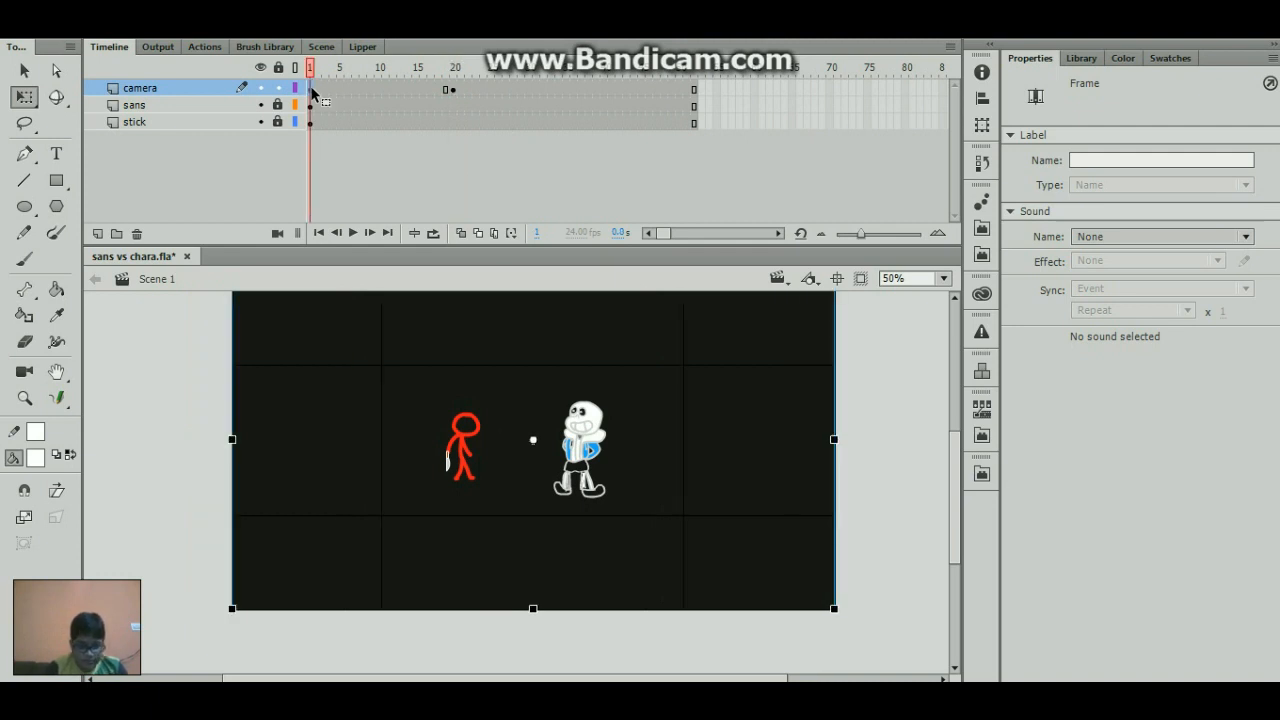
{"action": "key", "text": "shift+Right"}
{"action": "key", "text": "shift+Right"}
{"action": "key", "text": "shift+Right"}
{"action": "key", "text": "shift+Right"}
{"action": "key", "text": "shift+Right"}
{"action": "key", "text": "shift+Right"}
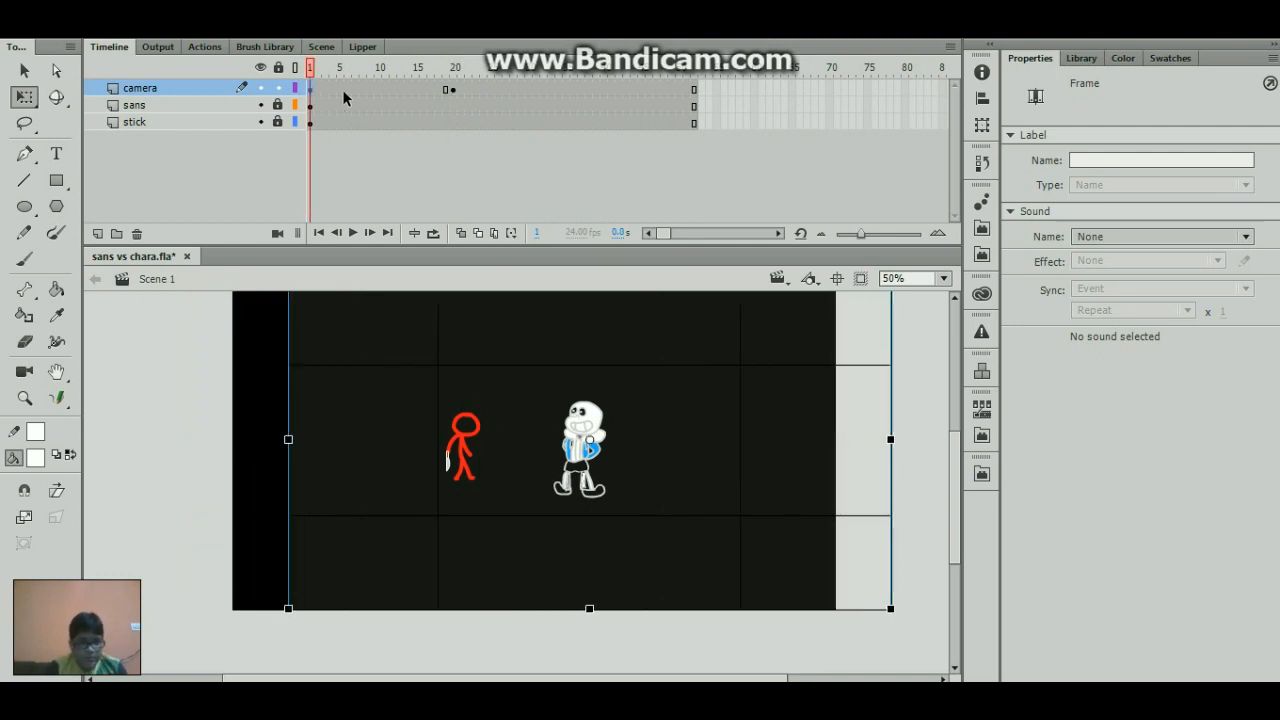
{"action": "left_click", "coordinate": [348, 95]}
{"action": "key", "text": "alt+i"}
{"action": "key", "text": "t"}
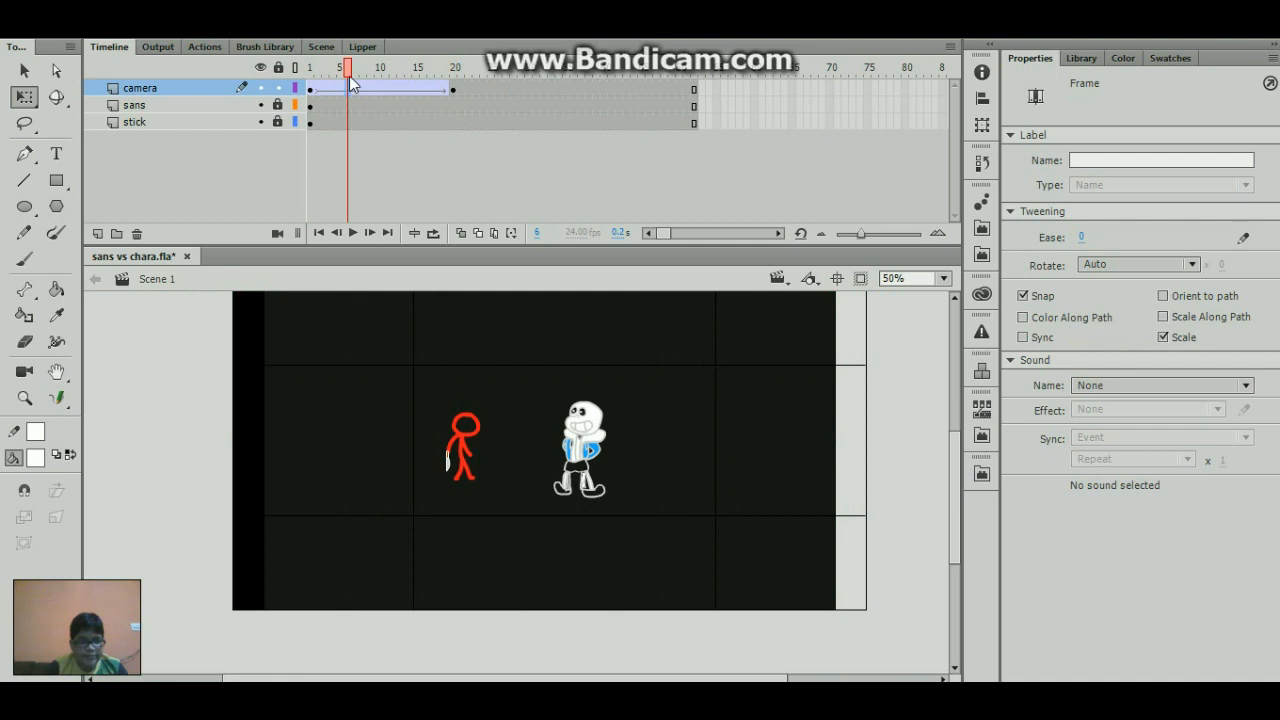
- Return to frame 1, test the movie to check the camera pan, and close the preview
{"action": "left_click_drag", "start_coordinate": [349, 72], "coordinate": [163, 129]}
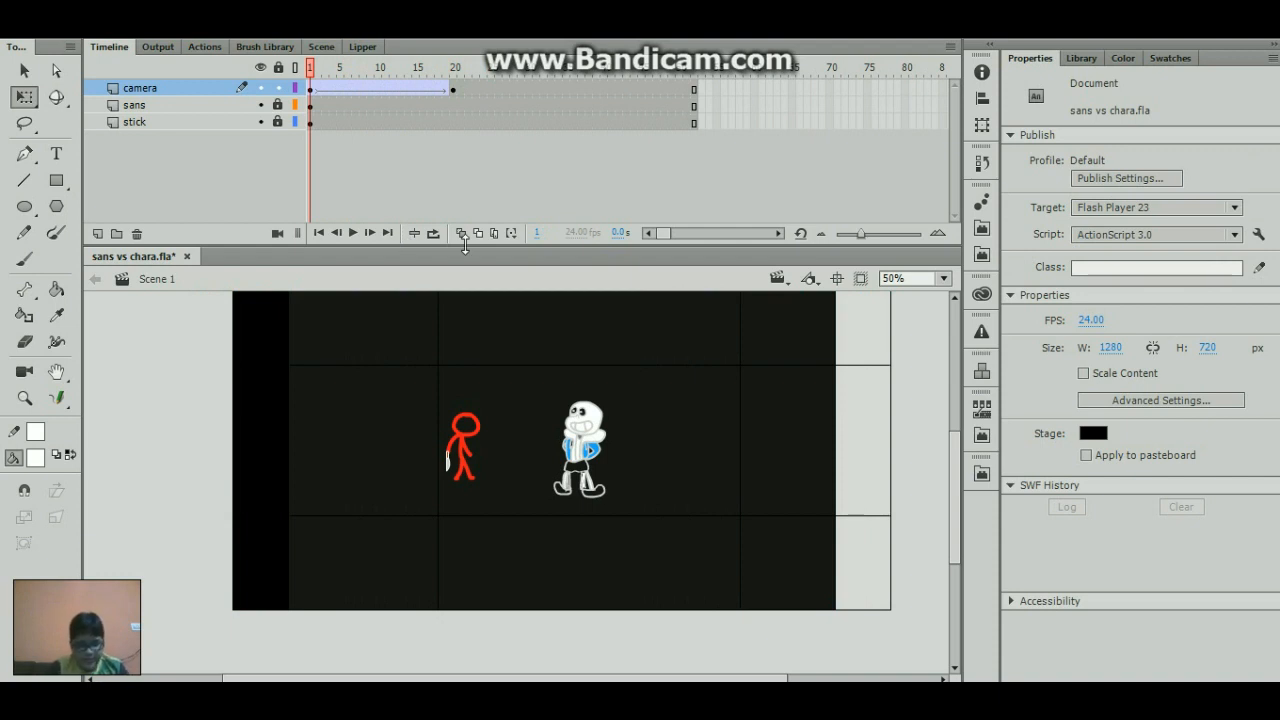
{"action": "key", "text": "ctrl+Return"}
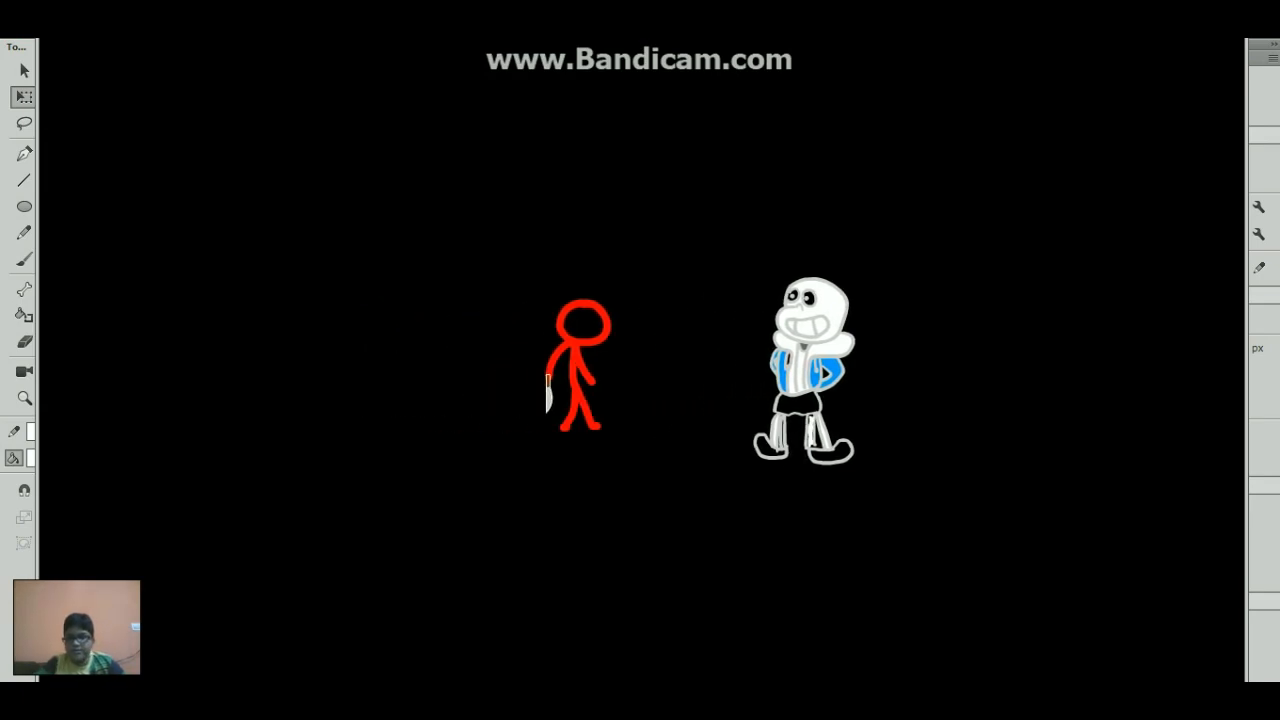
{"action": "key", "text": "ctrl+w"}
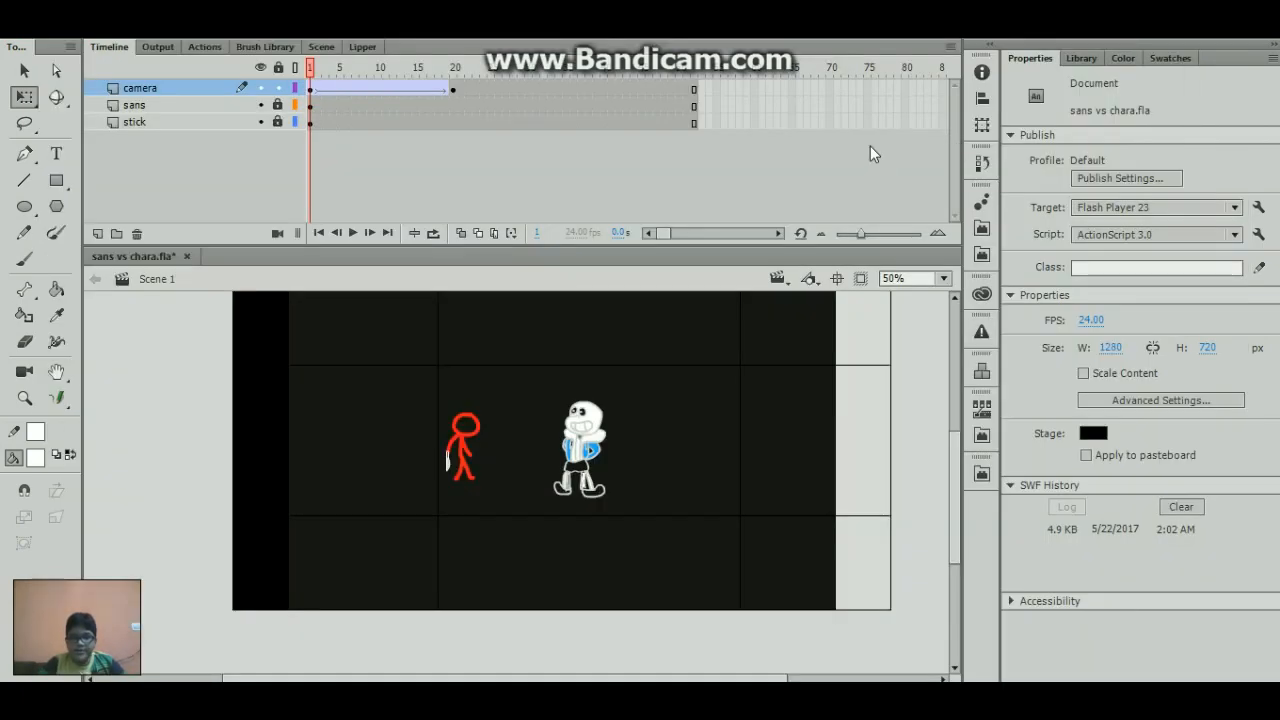
- Move the camera layer's ending keyframe to frame 52 to lengthen the pan
{"action": "left_click", "coordinate": [452, 89]}
{"action": "left_click_drag", "start_coordinate": [451, 94], "coordinate": [694, 92]}
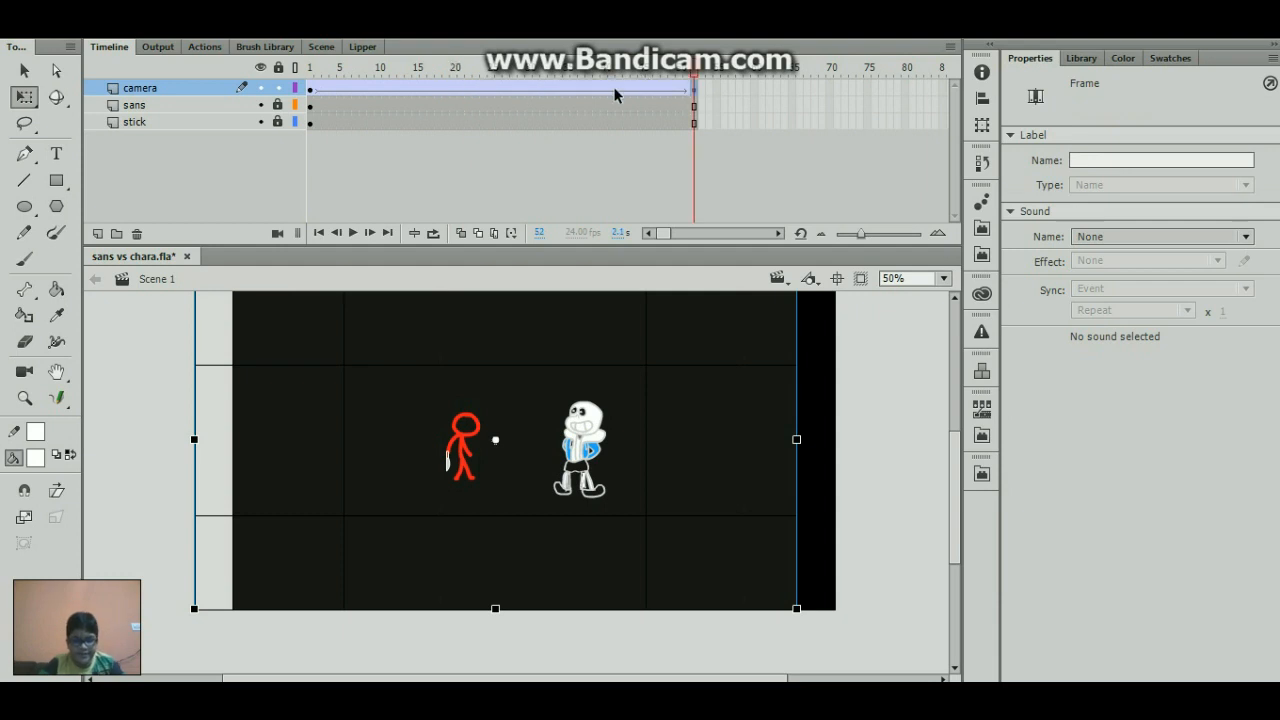
- Test the movie with the longer camera pan and save the file
{"action": "key", "text": "ctrl+Return"}
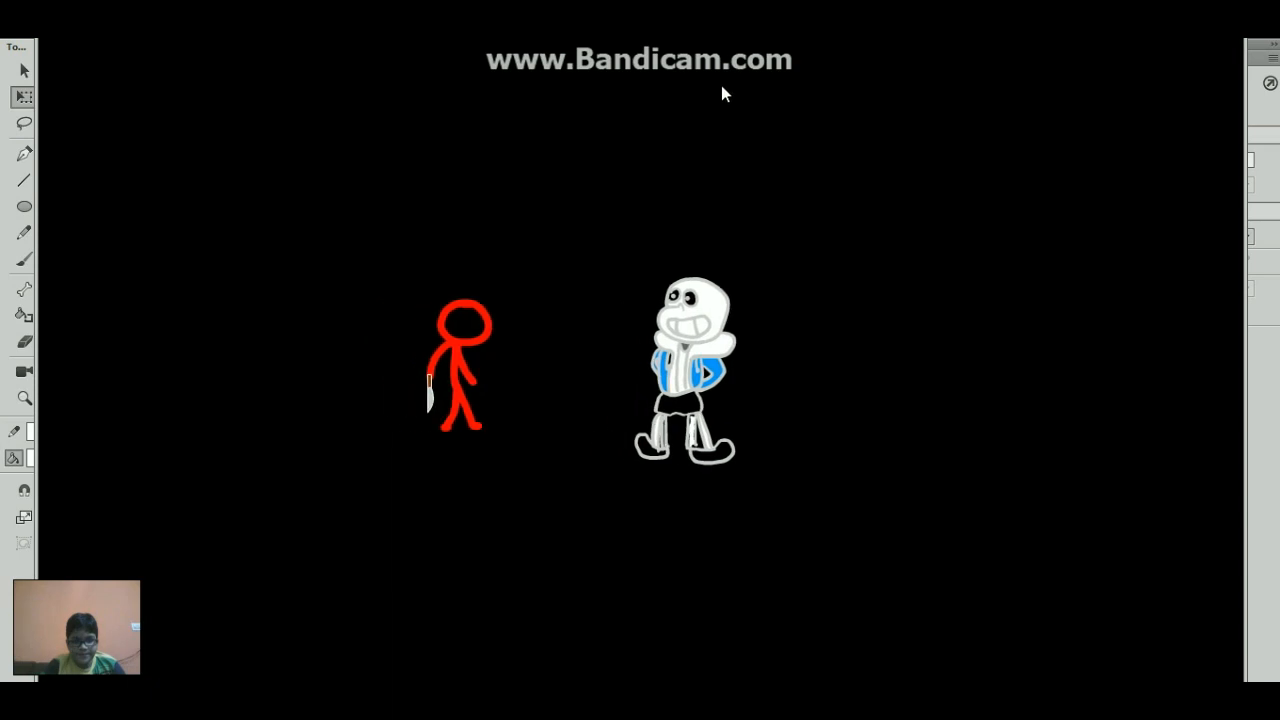
{"action": "key", "text": "ctrl+w"}
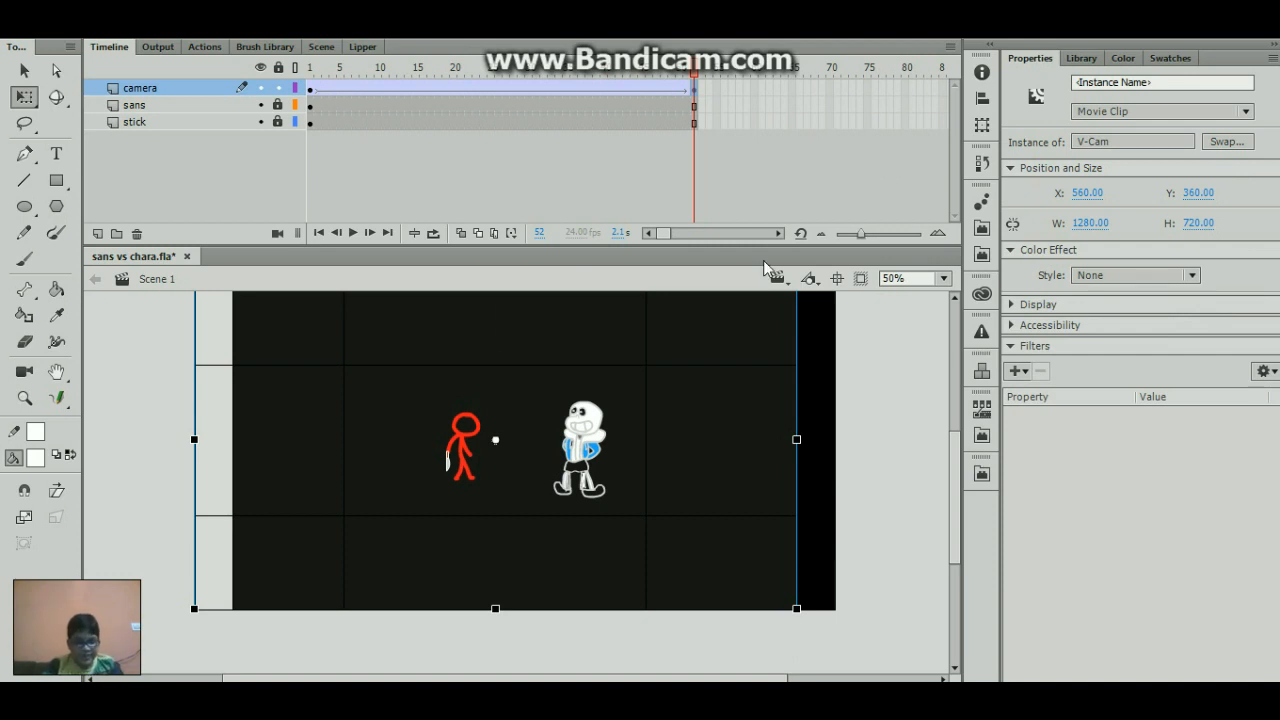
{"action": "key", "text": "ctrl+s"}
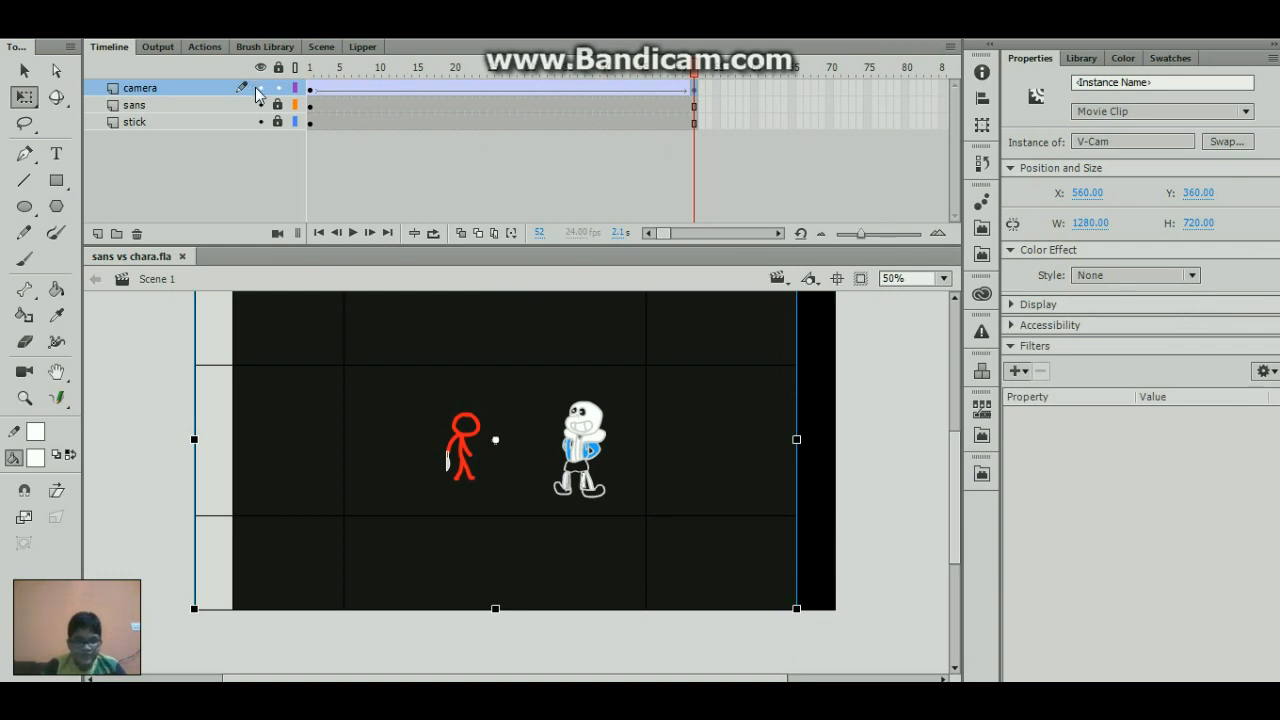
- Unlock the sans and stick layers, add a camera keyframe at frame 53, and extend all layers to about frame 96
{"action": "left_click_drag", "start_coordinate": [278, 105], "coordinate": [279, 125]}
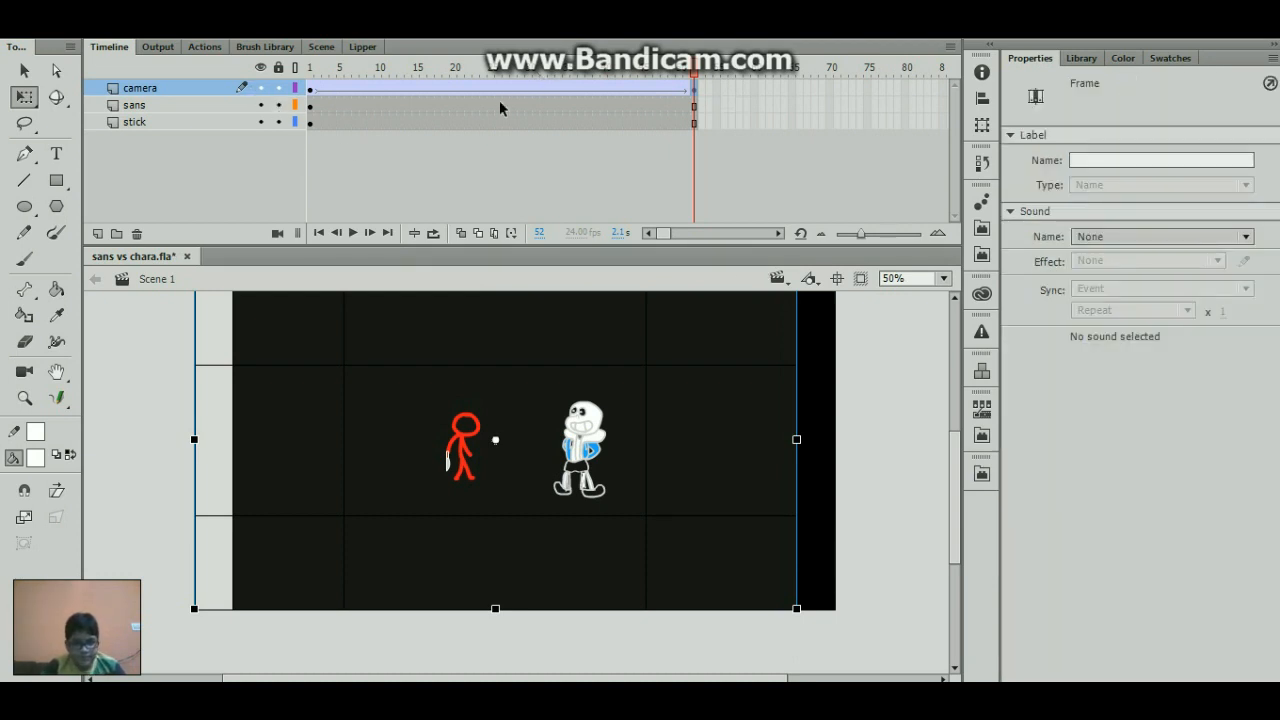
{"action": "left_click", "coordinate": [703, 84]}
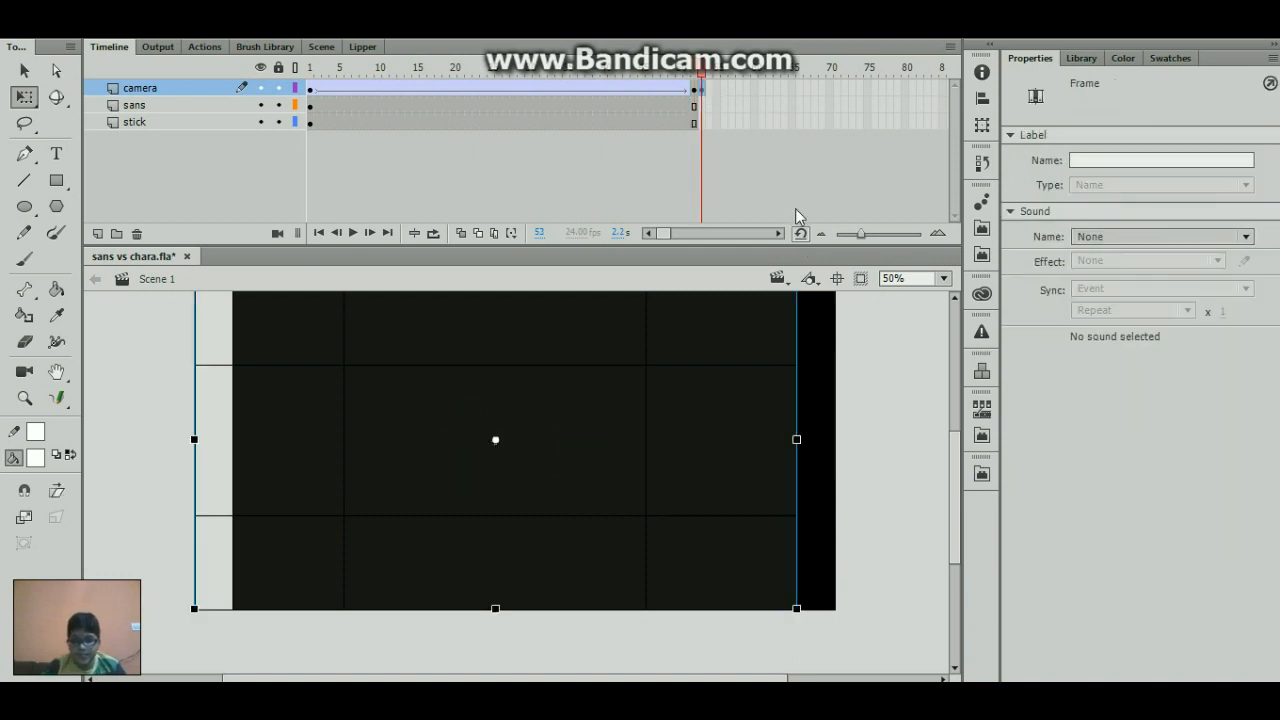
{"action": "left_click_drag", "start_coordinate": [842, 93], "coordinate": [1000, 193]}
{"action": "left_click", "coordinate": [582, 70]}
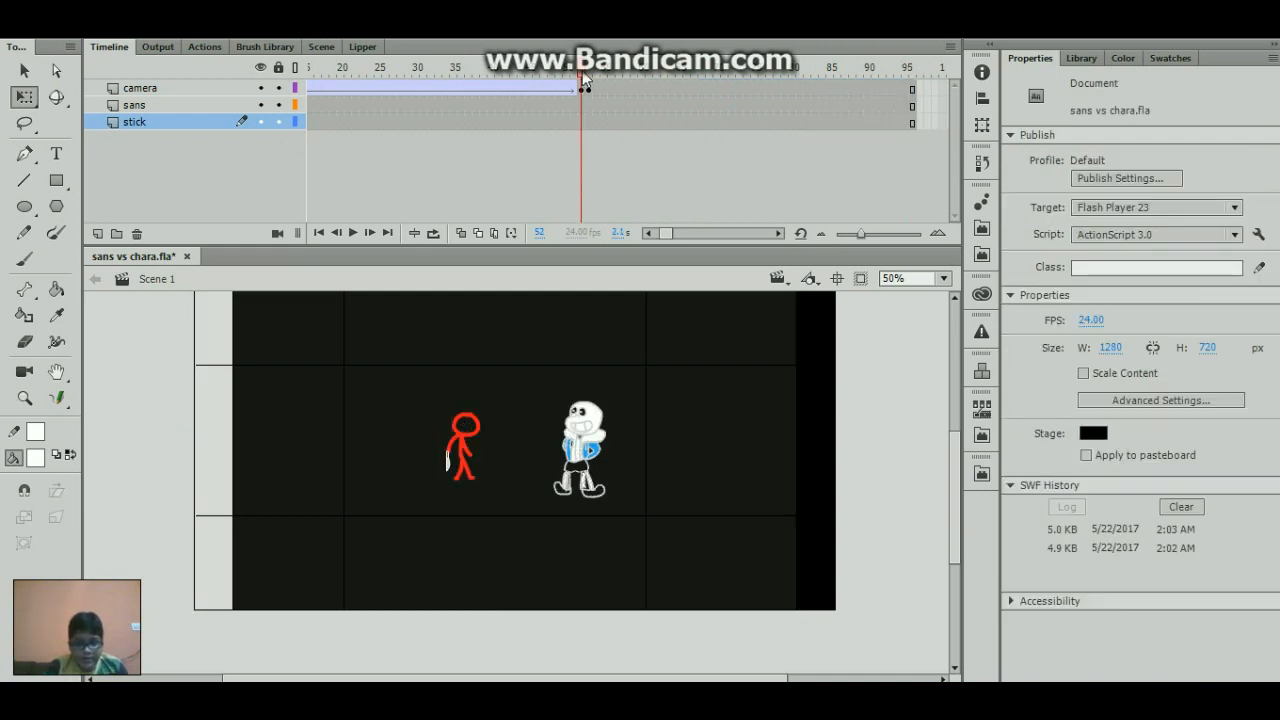
- Move the last two keyframes on the camera layer earlier, to frames 50 and 51
{"action": "left_click", "coordinate": [583, 91]}
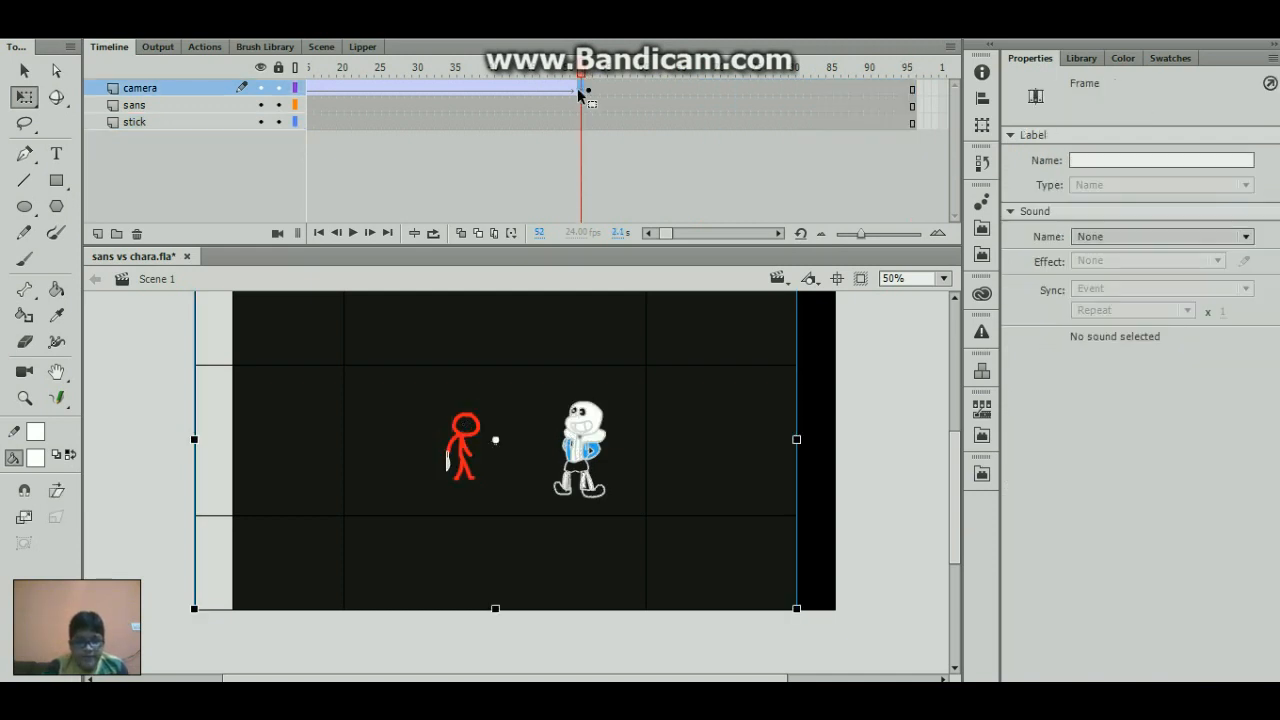
{"action": "left_click", "coordinate": [566, 90]}
{"action": "left_click_drag", "start_coordinate": [585, 95], "coordinate": [571, 92]}
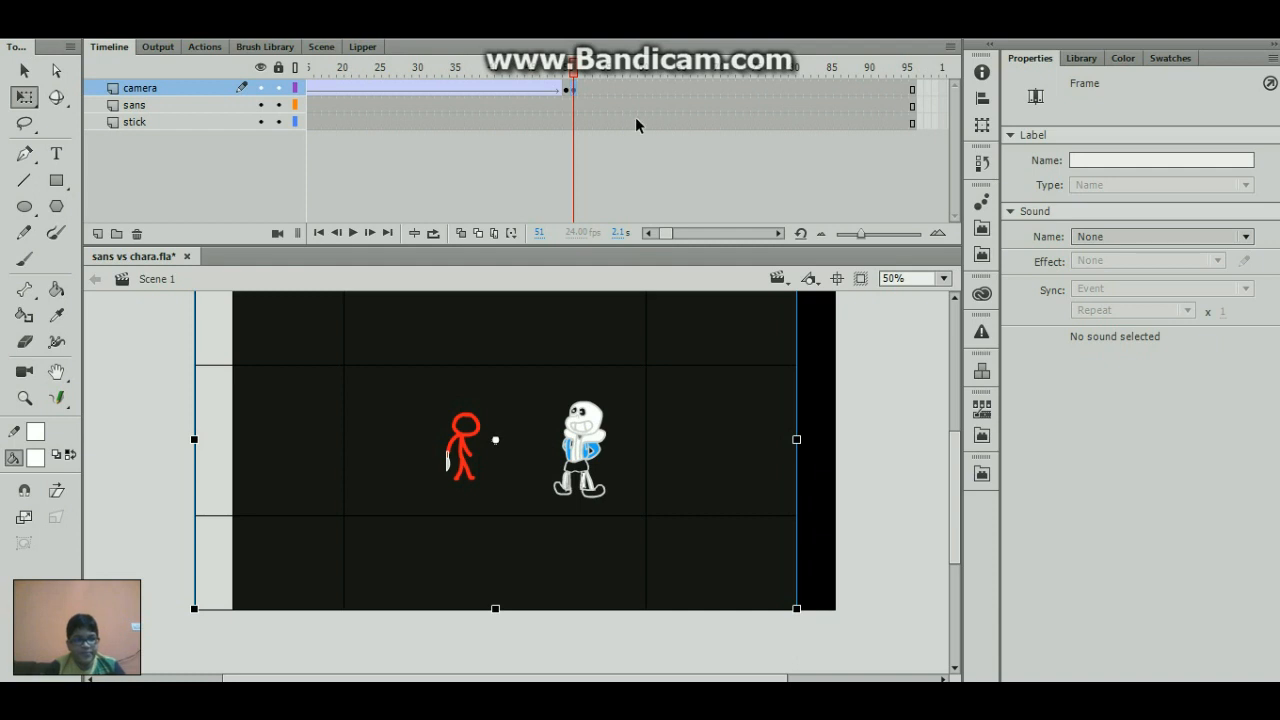
- Turn on object snapping and move the frame 51 V-Cam over the stage to X 640, Y 354, undoing a further shift
{"action": "left_click", "coordinate": [914, 197]}
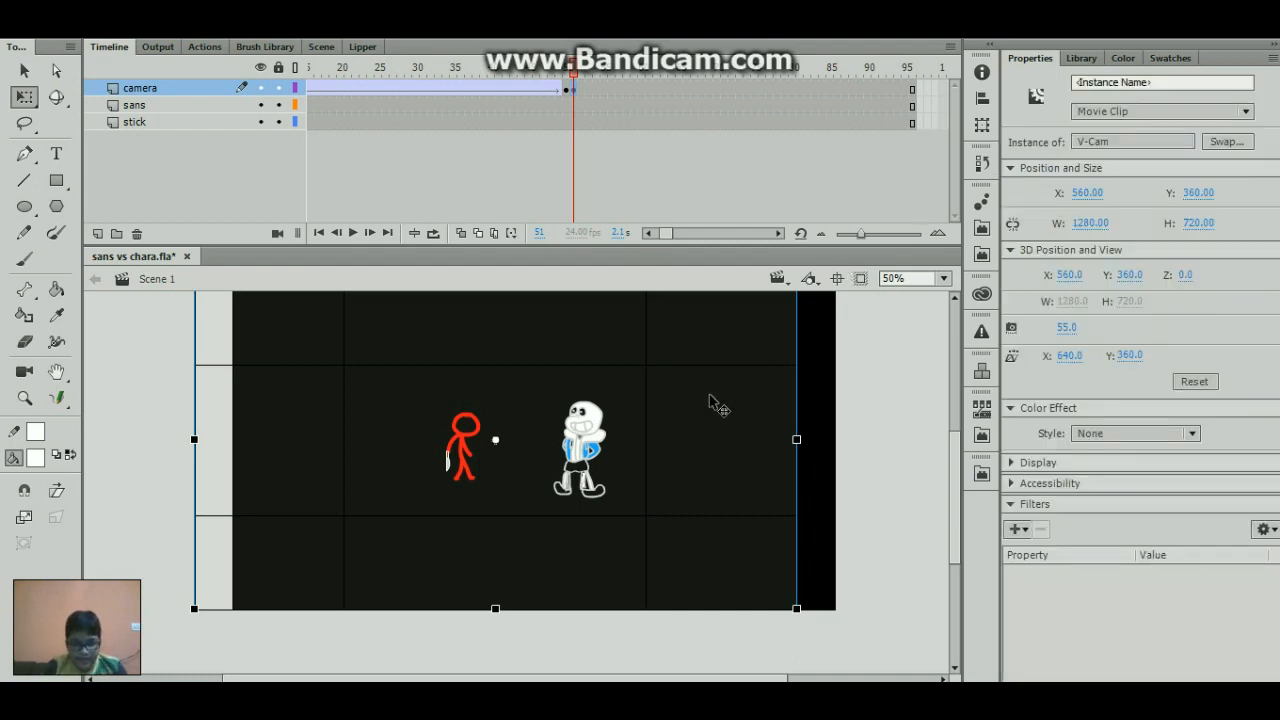
{"action": "left_click_drag", "start_coordinate": [708, 404], "coordinate": [748, 408]}
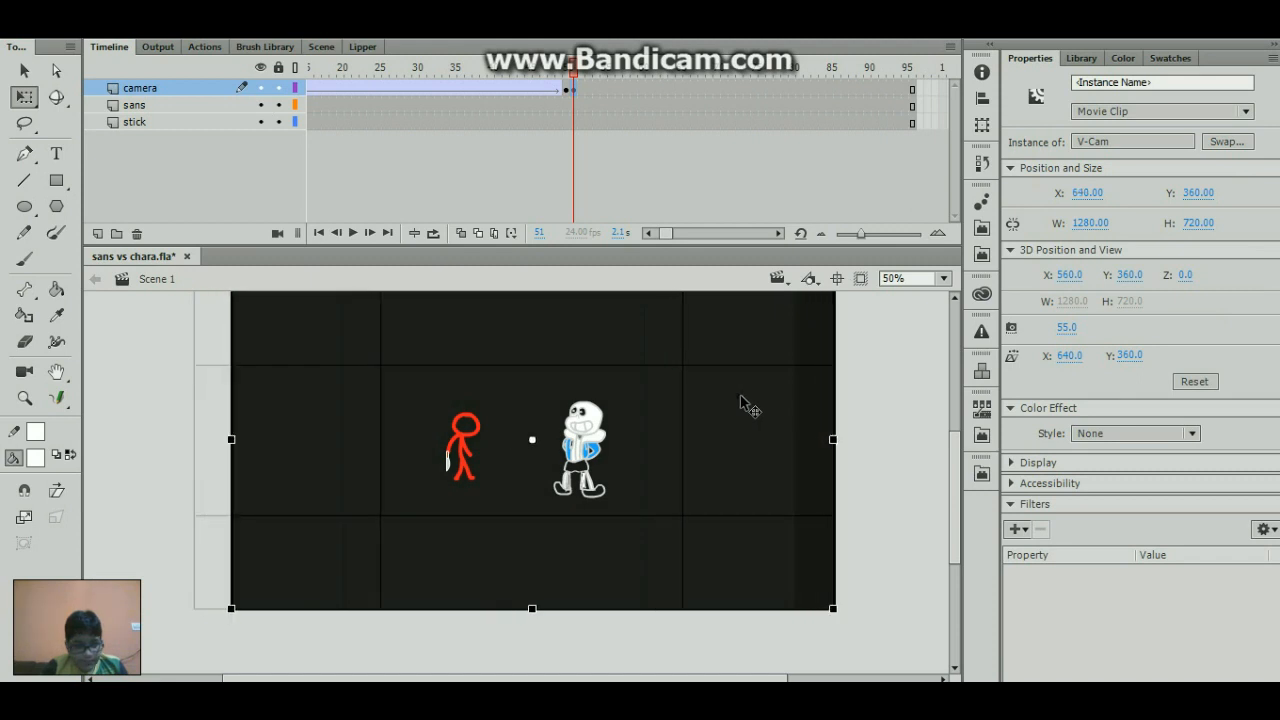
{"action": "left_click", "coordinate": [24, 490]}
{"action": "left_click_drag", "start_coordinate": [274, 427], "coordinate": [277, 428]}
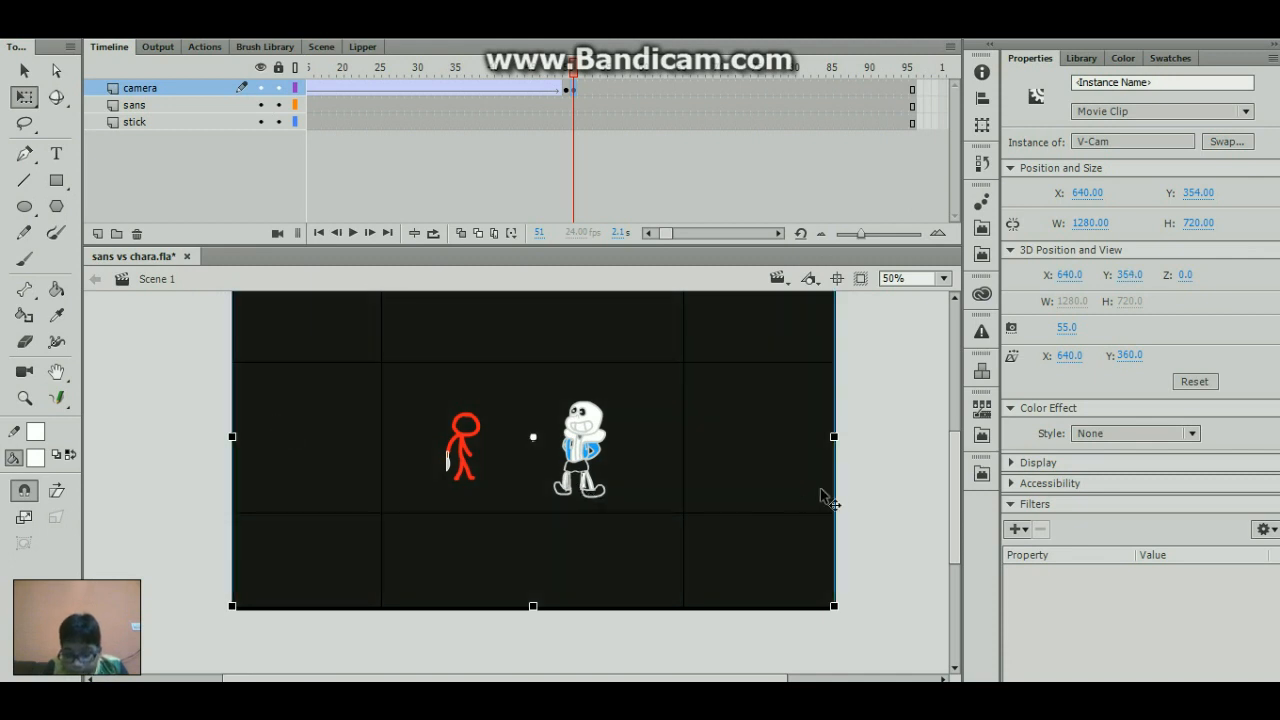
{"action": "left_click_drag", "start_coordinate": [820, 488], "coordinate": [837, 499]}
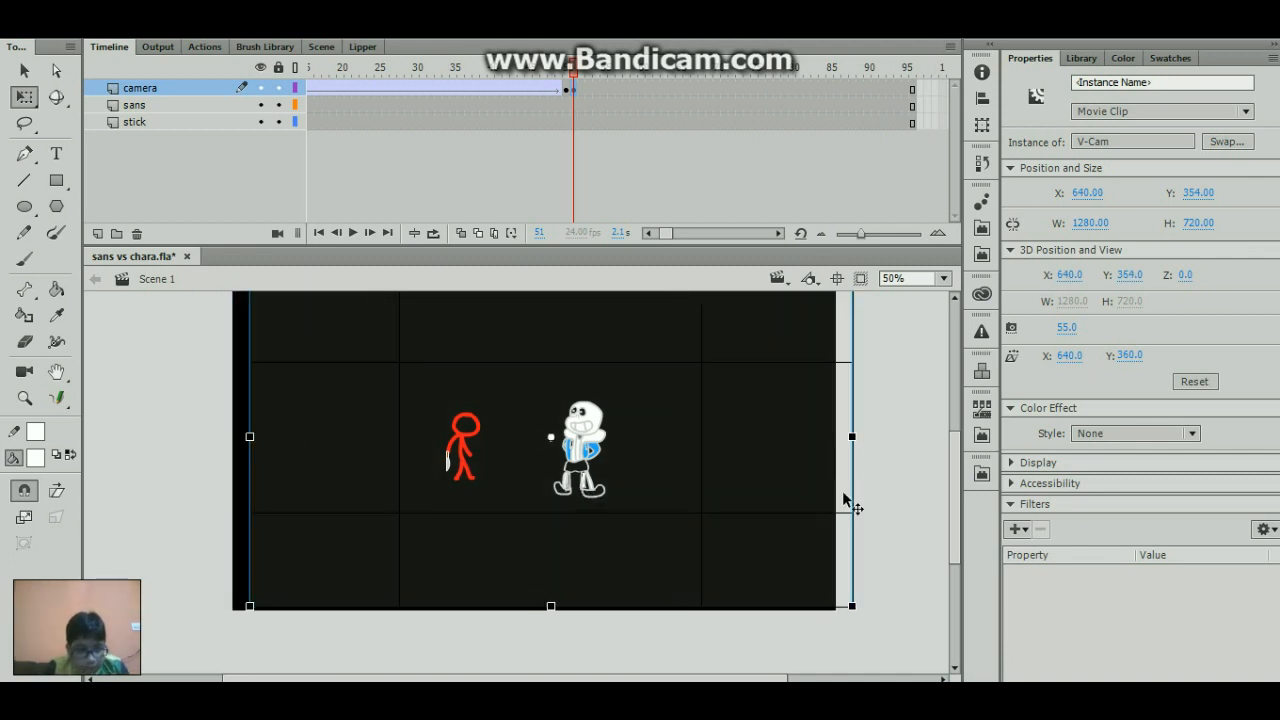
{"action": "key", "text": "ctrl+z"}
- Reselect the V-Cam at frame 51 and nudge it vertically to Y 362
{"action": "left_click", "coordinate": [906, 460]}
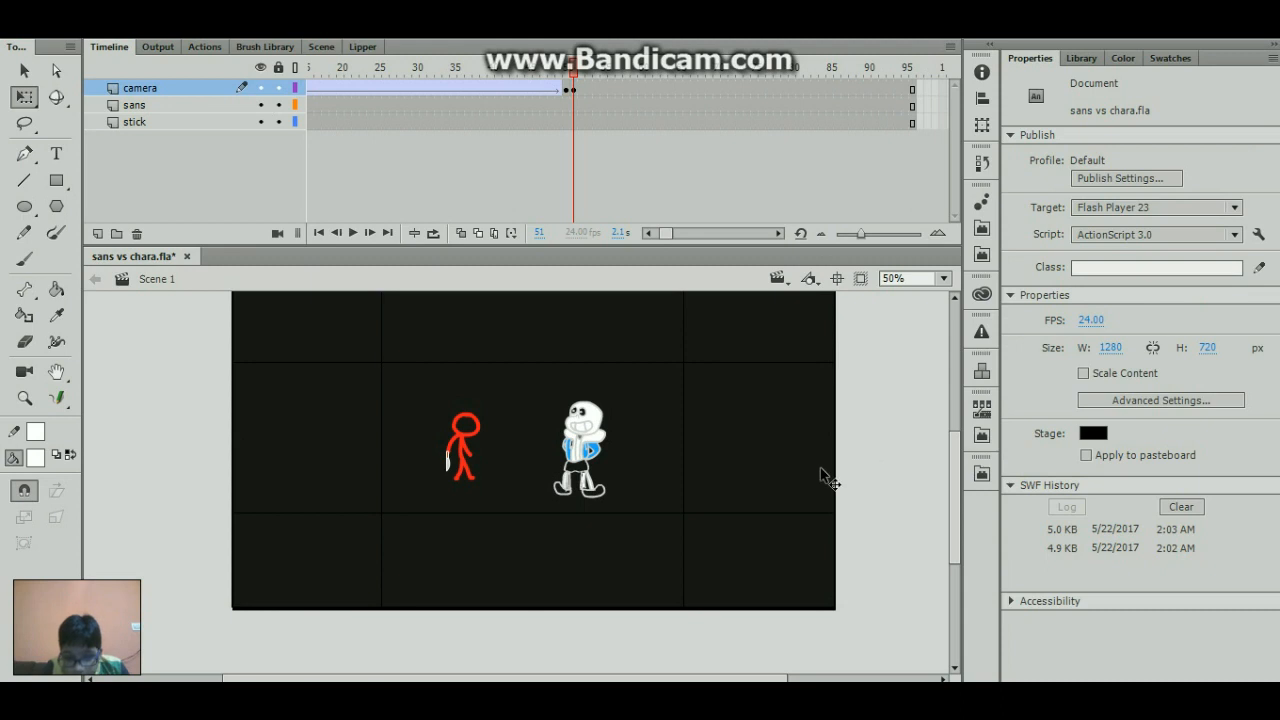
{"action": "left_click", "coordinate": [786, 449]}
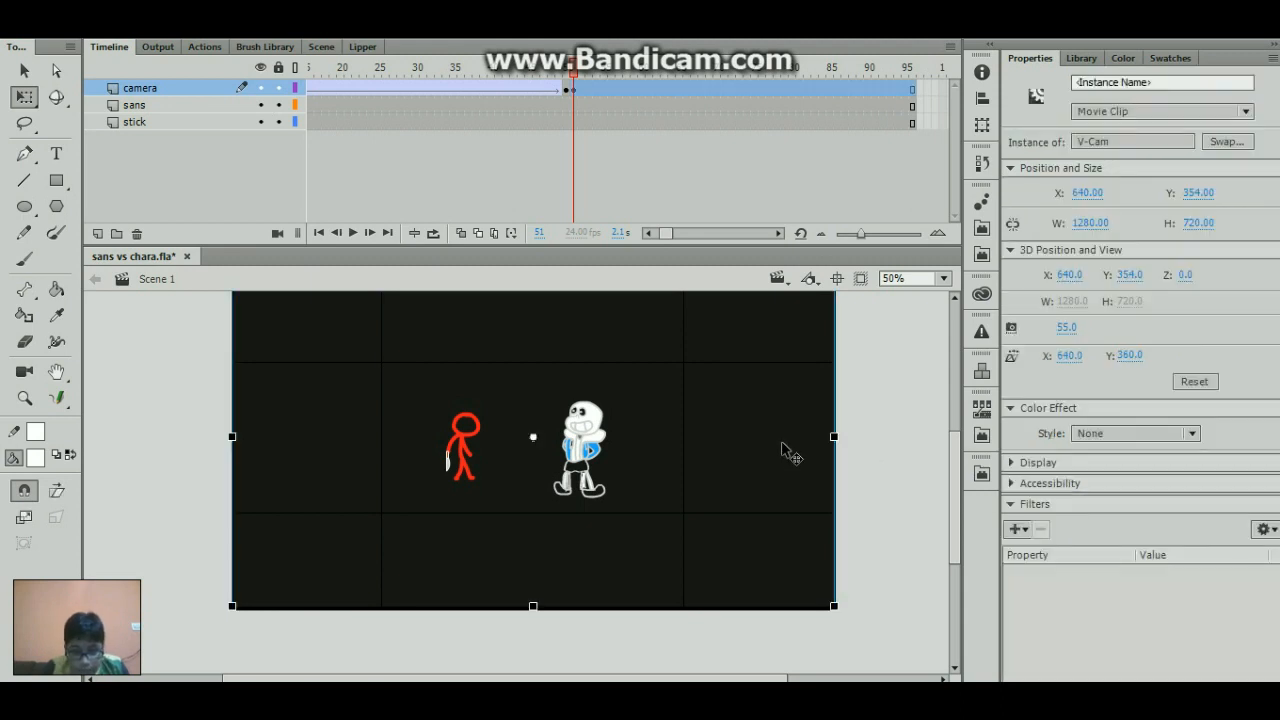
{"action": "key", "text": "Down"}
{"action": "key", "text": "Down"}
{"action": "key", "text": "Down"}
{"action": "key", "text": "Down"}
{"action": "key", "text": "Down"}
{"action": "key", "text": "Down"}
{"action": "key", "text": "Up"}
{"action": "key", "text": "Up"}
{"action": "key", "text": "Up"}
{"action": "key", "text": "Up"}
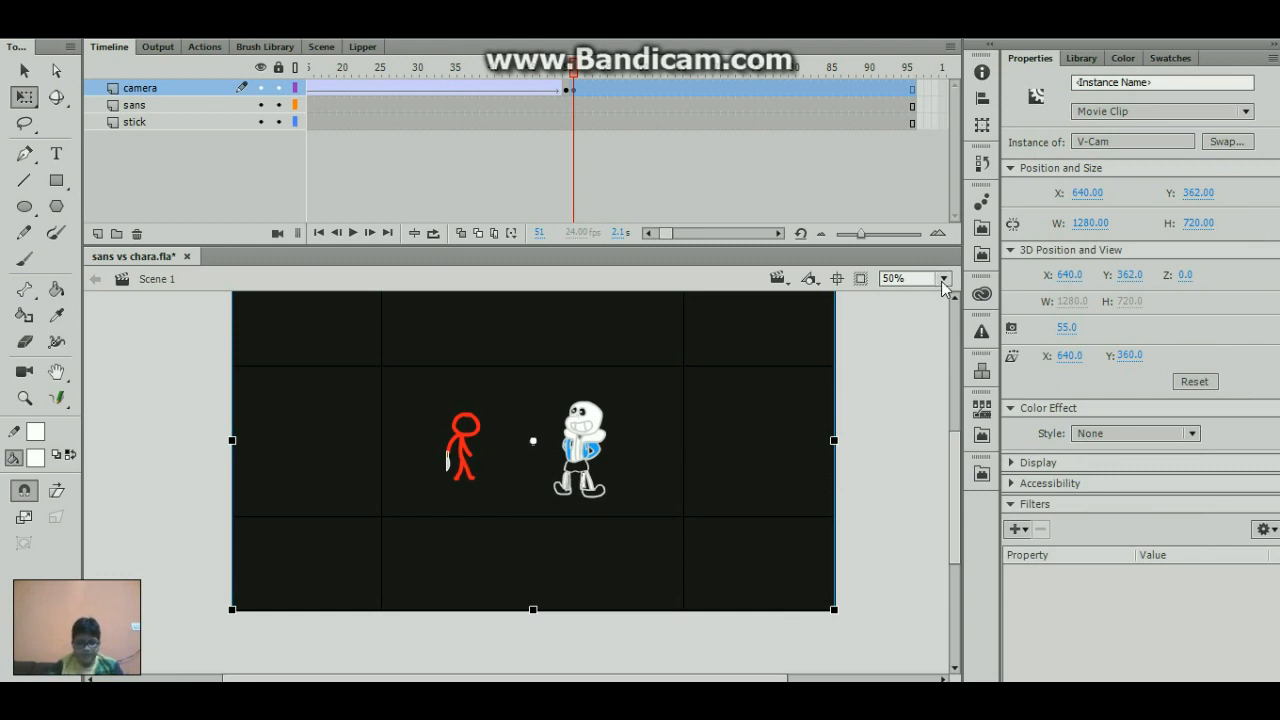
- Fine-tune the V-Cam's vertical position to Y 360.5 so its frame lines up with the stage's top edge
{"action": "scroll", "coordinate": [760, 422], "scroll_direction": "up", "scroll_amount": 5}
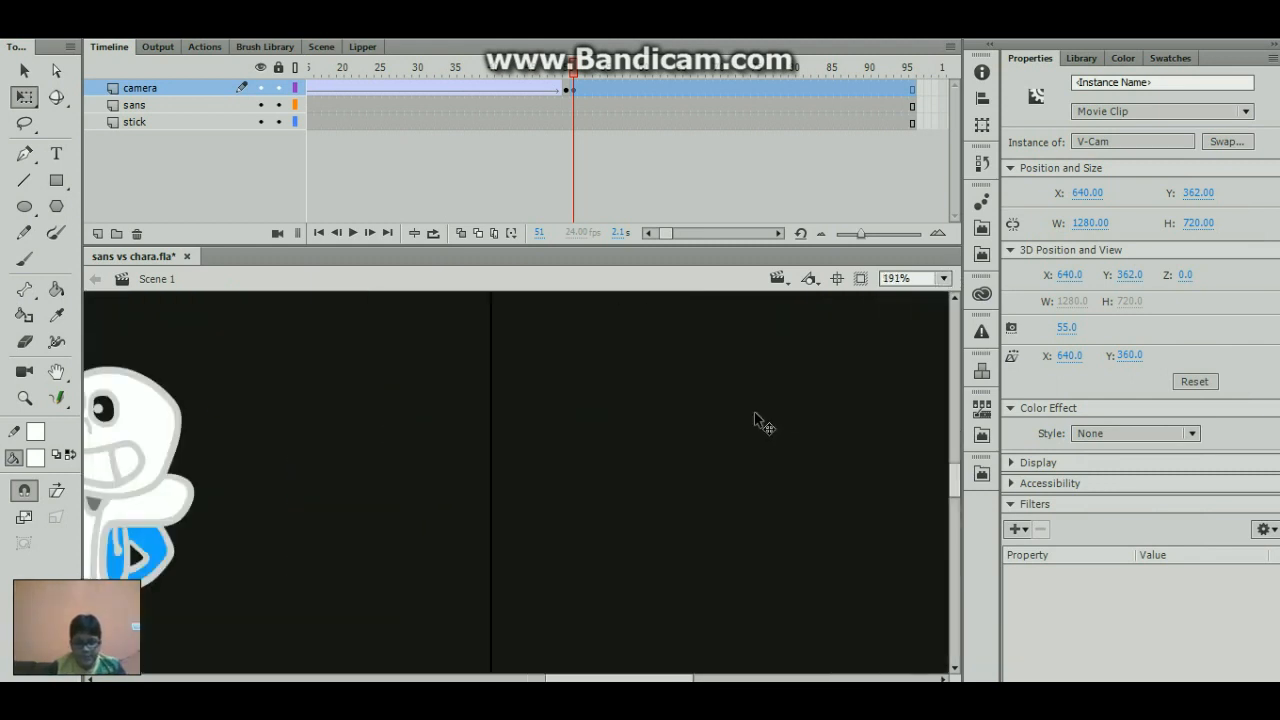
{"action": "scroll", "coordinate": [756, 414], "scroll_direction": "up", "scroll_amount": 8}
{"action": "scroll", "coordinate": [738, 456], "scroll_direction": "up", "scroll_amount": 4}
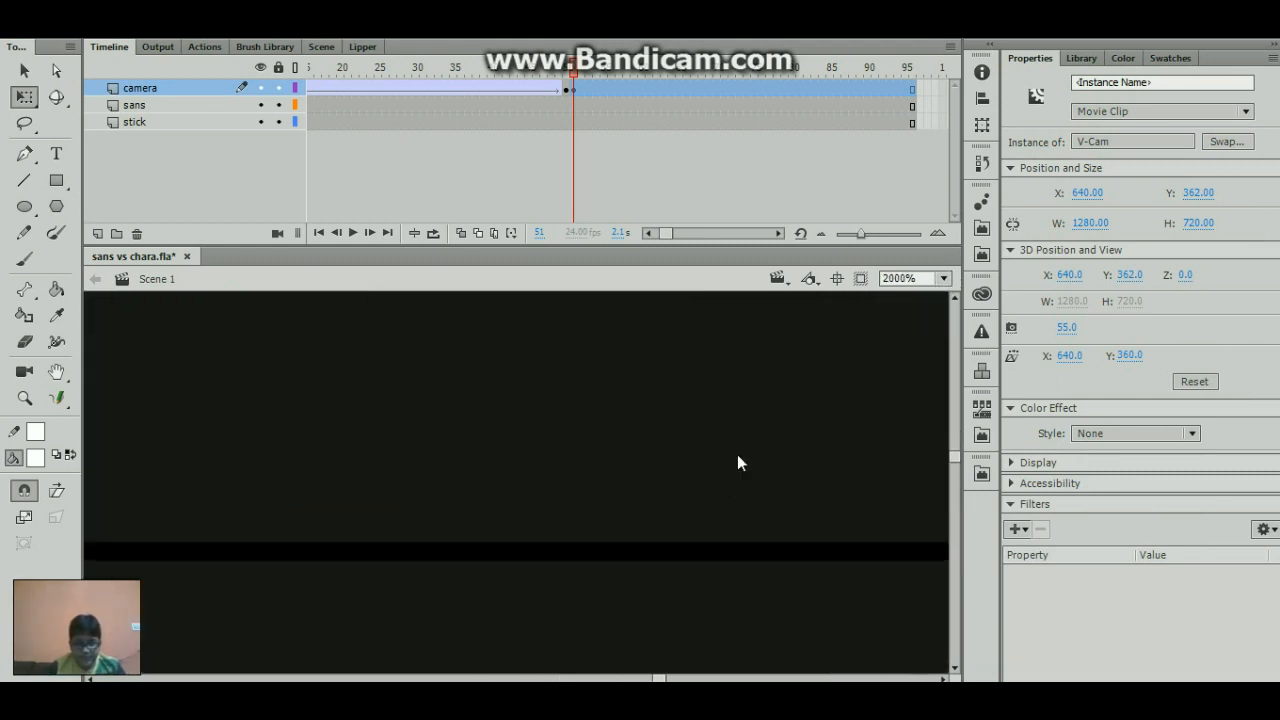
{"action": "scroll", "coordinate": [738, 462], "scroll_direction": "up", "scroll_amount": 2}
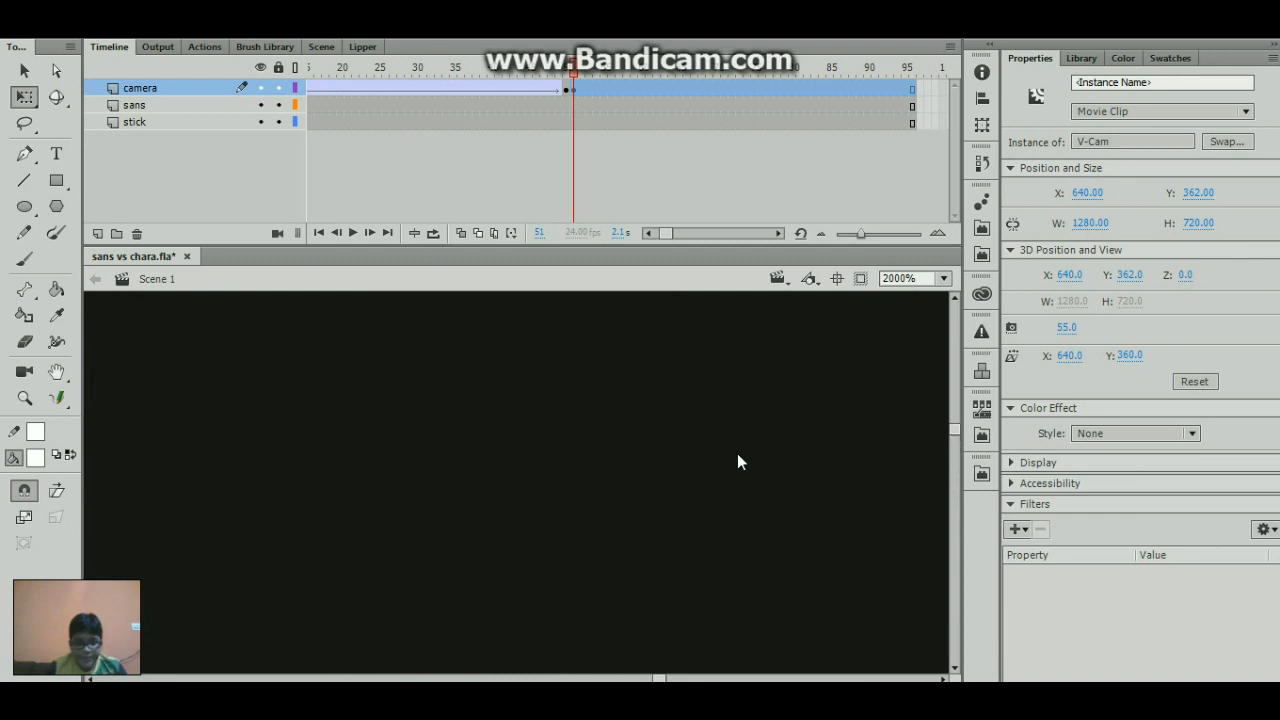
{"action": "scroll", "coordinate": [745, 456], "scroll_direction": "up", "scroll_amount": 2}
{"action": "scroll", "coordinate": [750, 451], "scroll_direction": "down", "scroll_amount": 2}
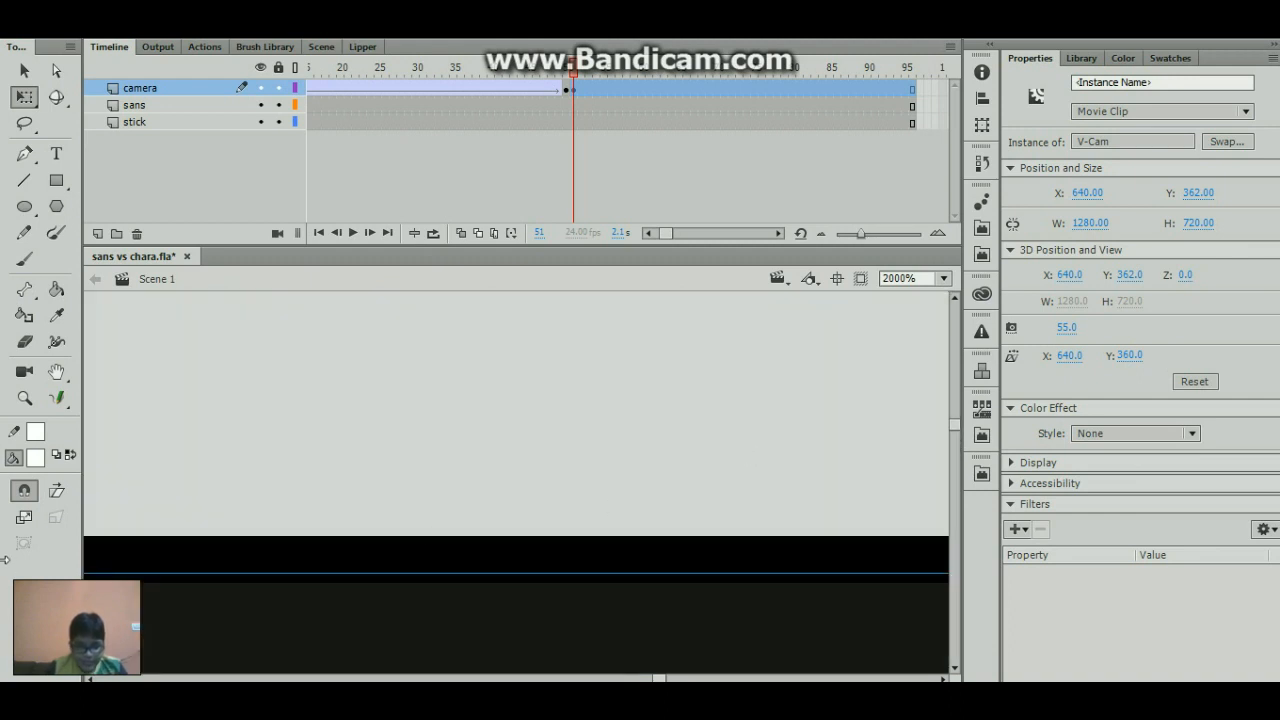
{"action": "key", "text": "Up"}
{"action": "key", "text": "Up"}
{"action": "key", "text": "Up"}
{"action": "key", "text": "Up"}
{"action": "key", "text": "Up"}
{"action": "key", "text": "Up"}
{"action": "key", "text": "Up"}
{"action": "key", "text": "Up"}
{"action": "key", "text": "Up"}
{"action": "key", "text": "Up"}
{"action": "key", "text": "Up"}
{"action": "key", "text": "Up"}
{"action": "key", "text": "Up"}
{"action": "key", "text": "Up"}
{"action": "key", "text": "Up"}
{"action": "key", "text": "Up"}
{"action": "key", "text": "Up"}
{"action": "key", "text": "Up"}
{"action": "key", "text": "Up"}
{"action": "key", "text": "Up"}
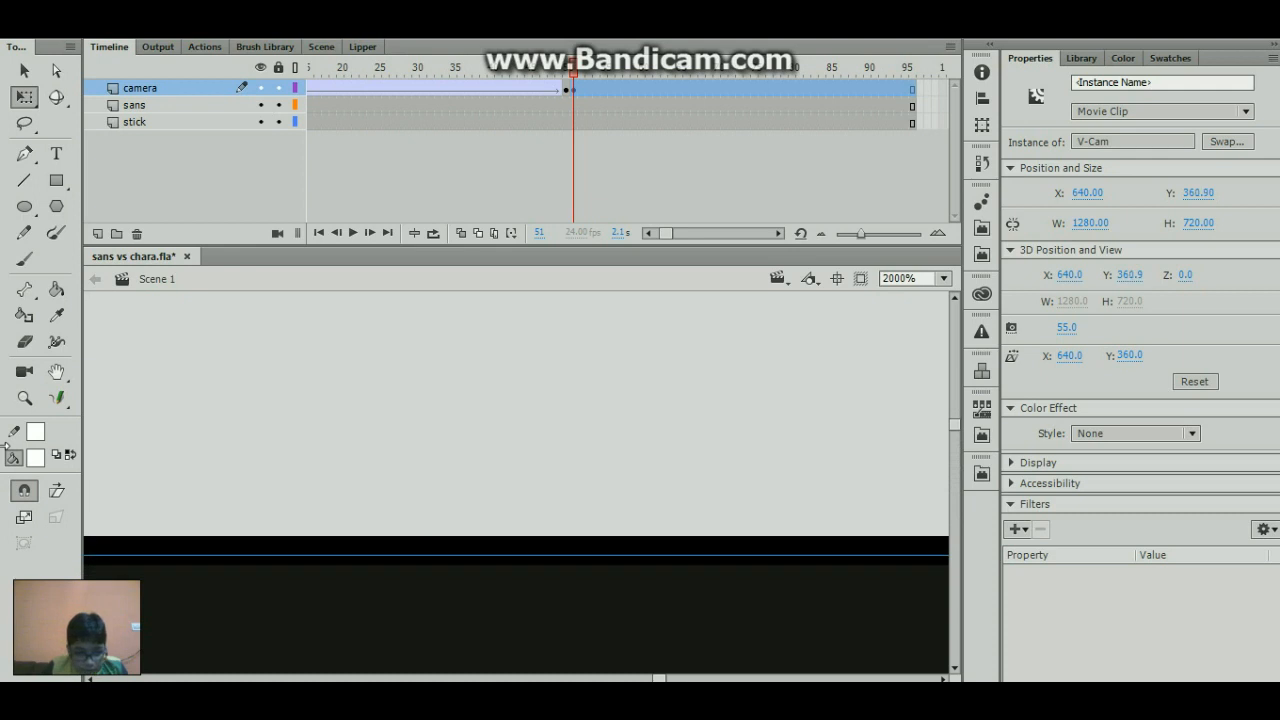
{"action": "key", "text": "Down"}
{"action": "key", "text": "Down"}
{"action": "key", "text": "Down"}
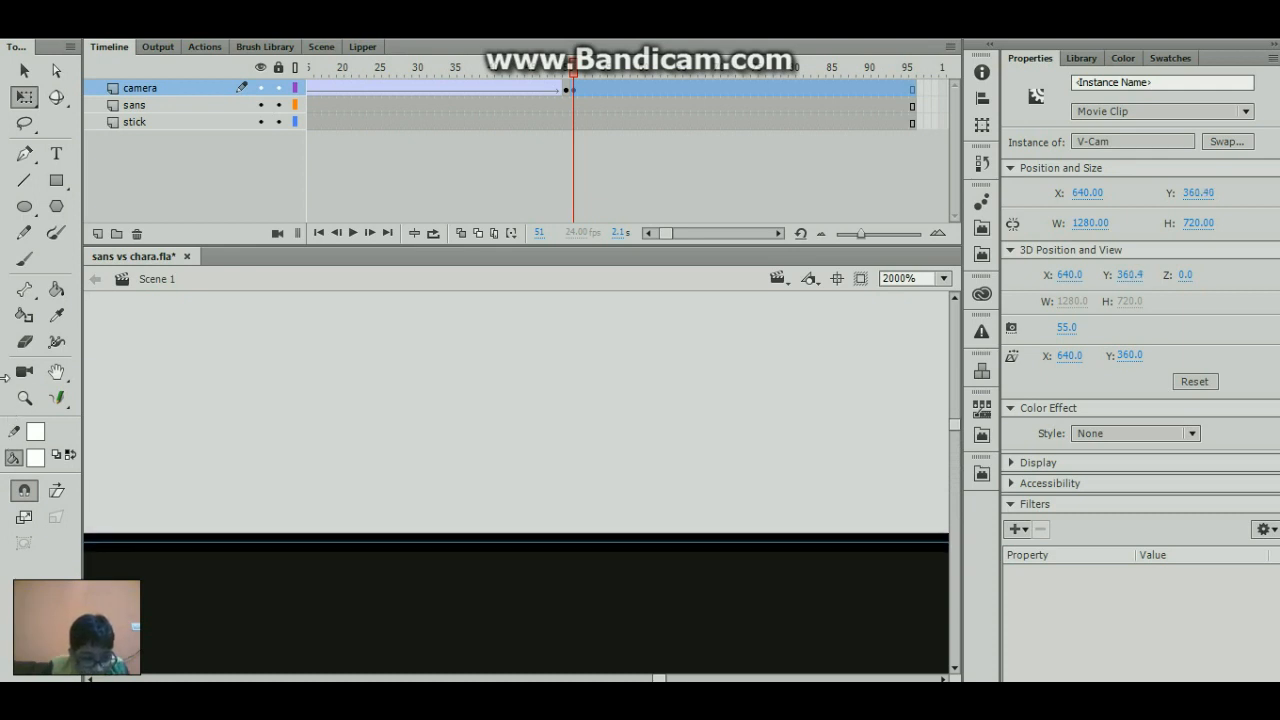
{"action": "key", "text": "Down"}
{"action": "key", "text": "Down"}
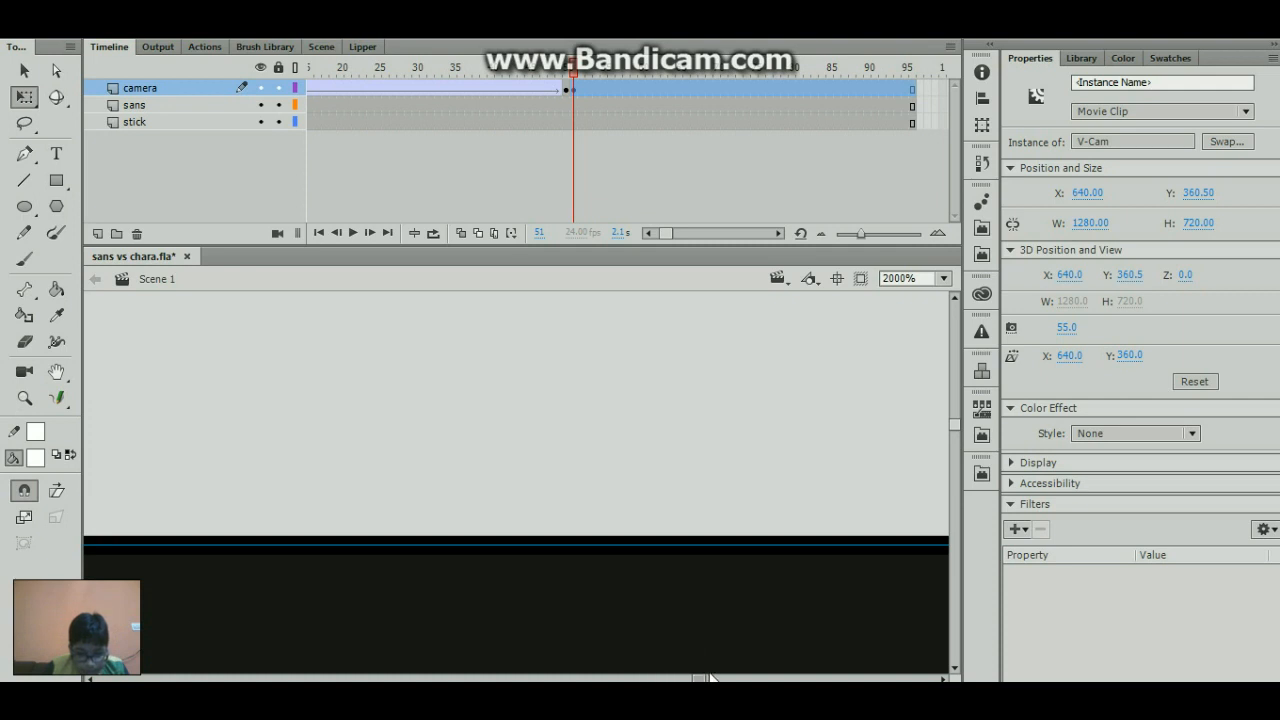
- Nudge the V-Cam horizontally to X 639.55 to align it with the stage's right edge
{"action": "mouse_move", "coordinate": [708, 676]}
{"action": "left_mouse_down"}
{"action": "mouse_move", "coordinate": [729, 674]}
{"action": "mouse_move", "coordinate": [713, 677]}
{"action": "left_mouse_up"}
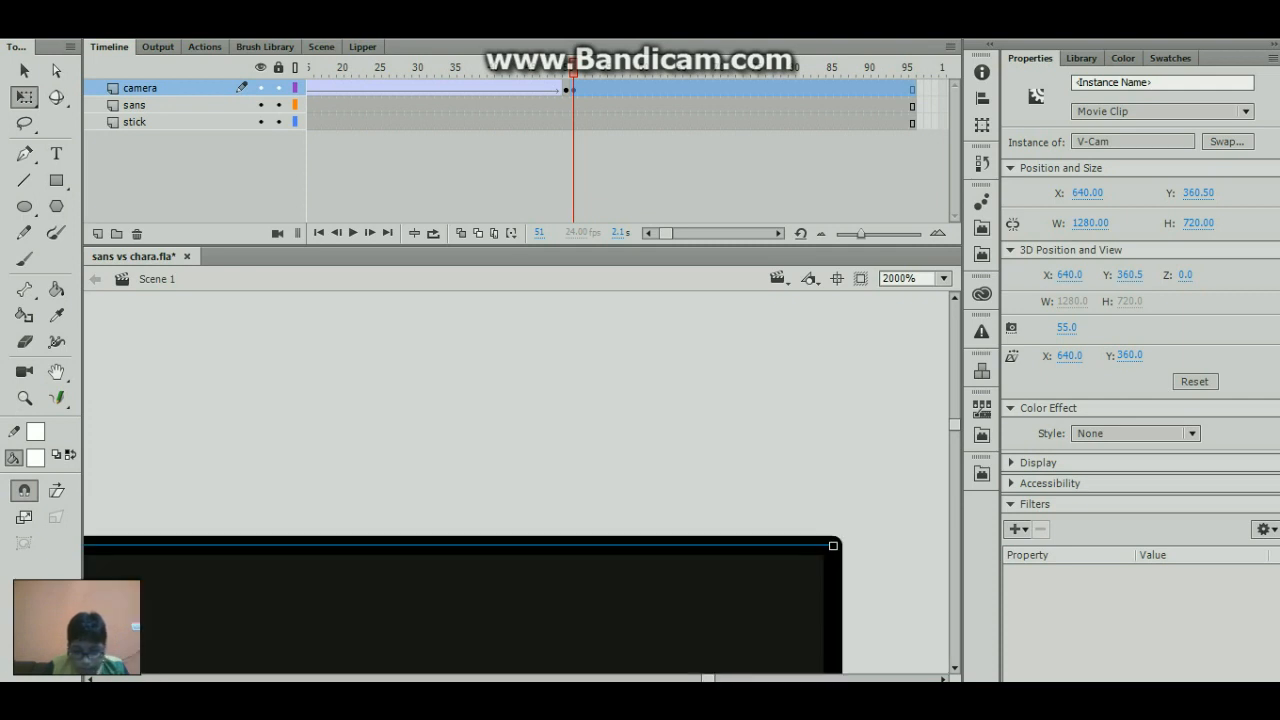
{"action": "key", "text": "Left"}
{"action": "key", "text": "Left"}
{"action": "key", "text": "Left"}
{"action": "key", "text": "Left"}
{"action": "key", "text": "Left"}
{"action": "key", "text": "Left"}
{"action": "key", "text": "Left"}
{"action": "key", "text": "Left"}
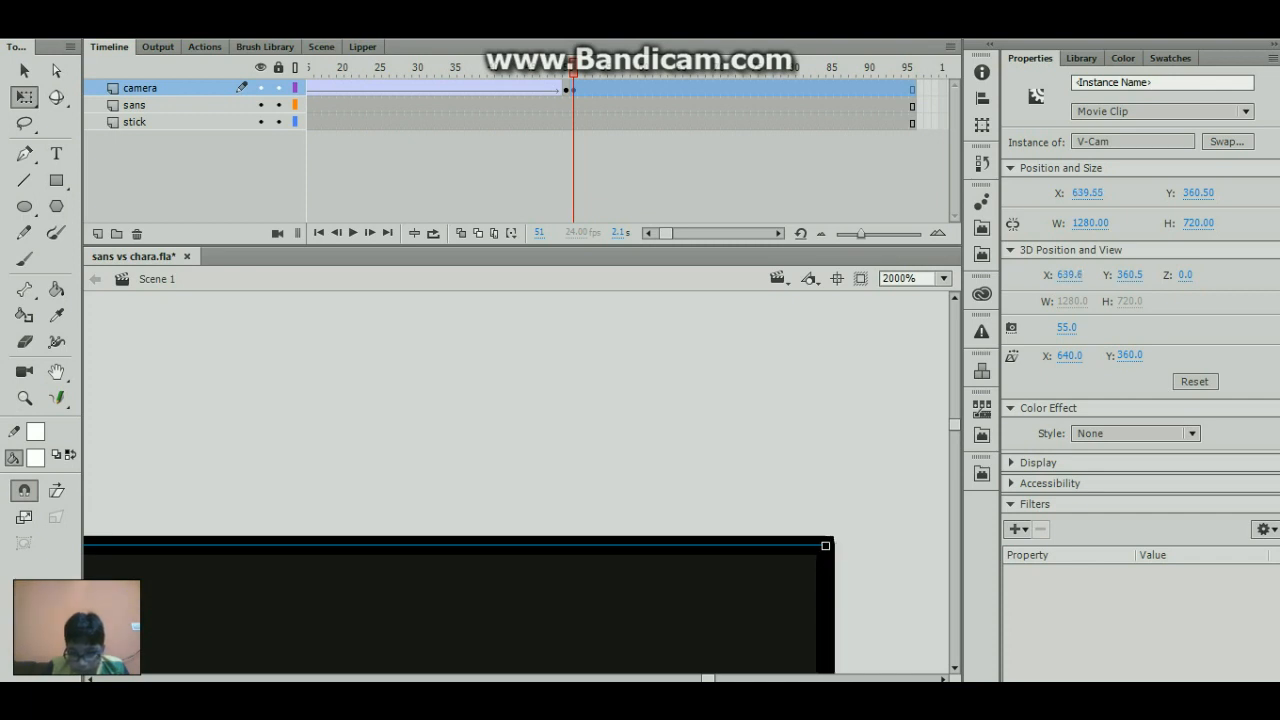
{"action": "key", "text": "Left"}
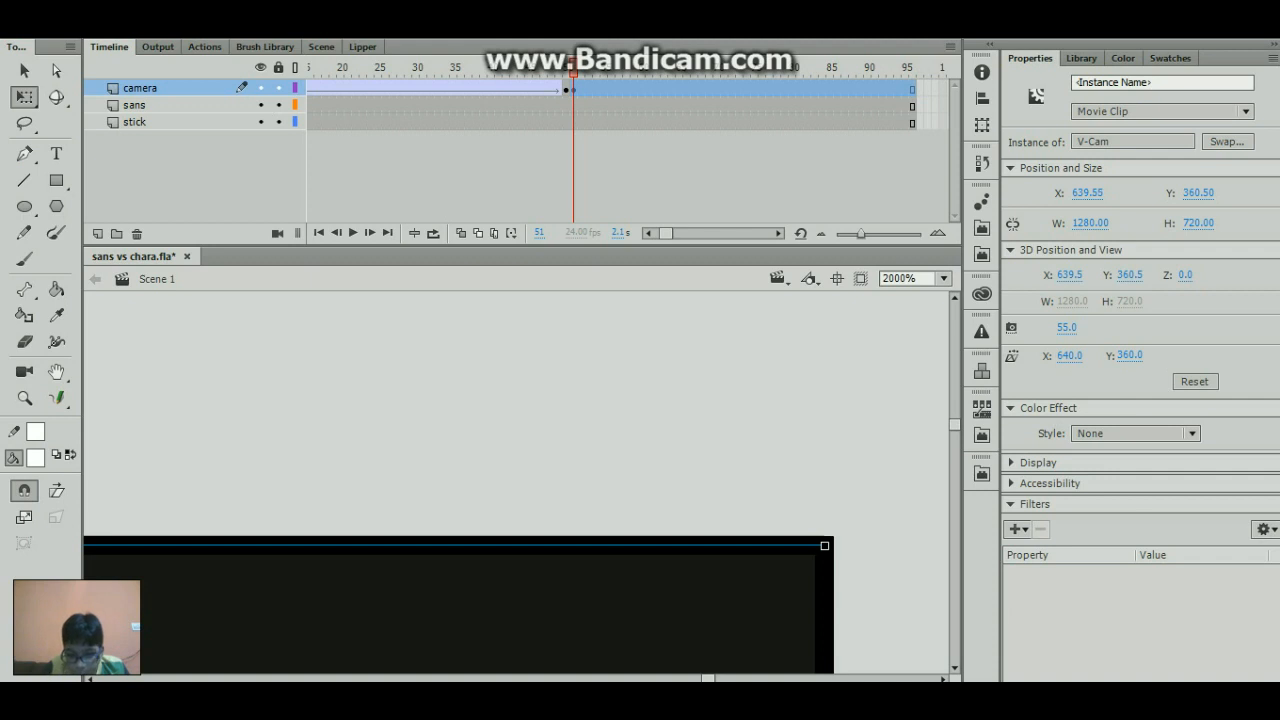
- Insert blank keyframes at frame 51 on the sans and stick layers
{"action": "scroll", "coordinate": [529, 460], "scroll_direction": "down", "scroll_amount": 7}
{"action": "scroll", "coordinate": [709, 547], "scroll_direction": "down", "scroll_amount": 5}
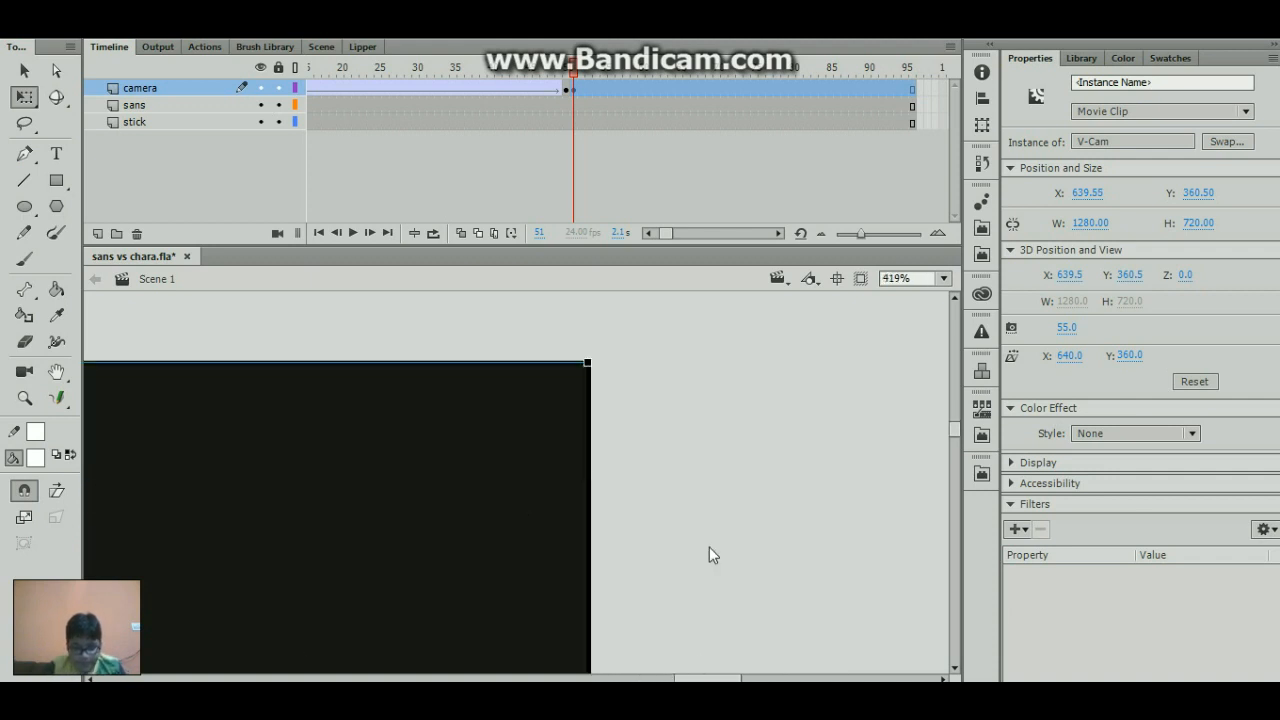
{"action": "left_click_drag", "start_coordinate": [717, 679], "coordinate": [646, 668]}
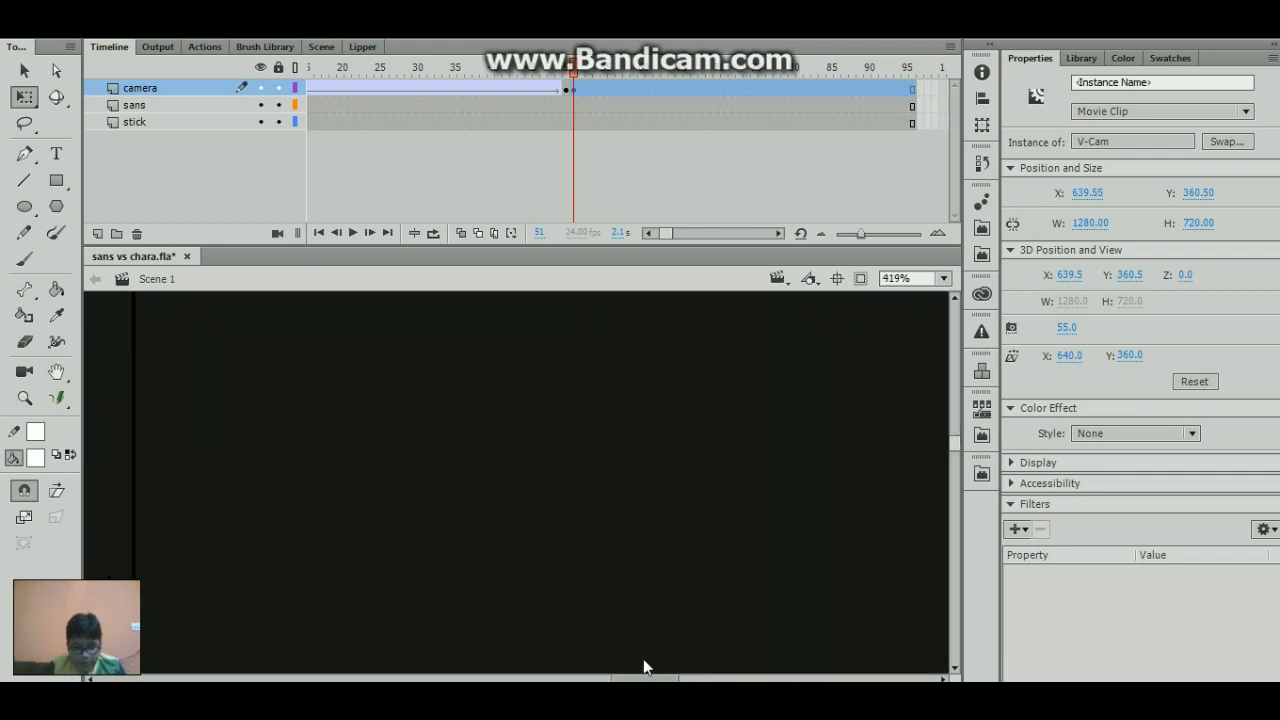
{"action": "scroll", "coordinate": [654, 560], "scroll_direction": "down", "scroll_amount": 7}
{"action": "scroll", "coordinate": [655, 562], "scroll_direction": "down", "scroll_amount": 3}
{"action": "scroll", "coordinate": [655, 562], "scroll_direction": "down", "scroll_amount": 4}
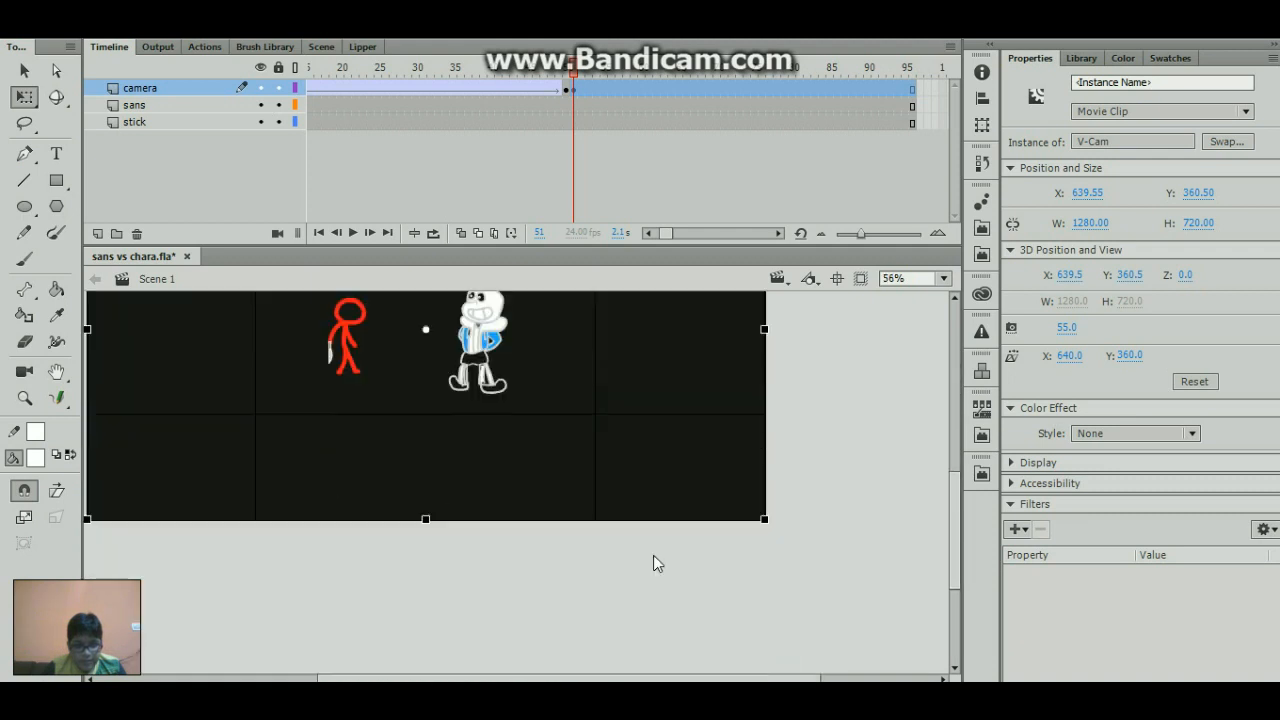
{"action": "scroll", "coordinate": [655, 562], "scroll_direction": "up", "scroll_amount": 2}
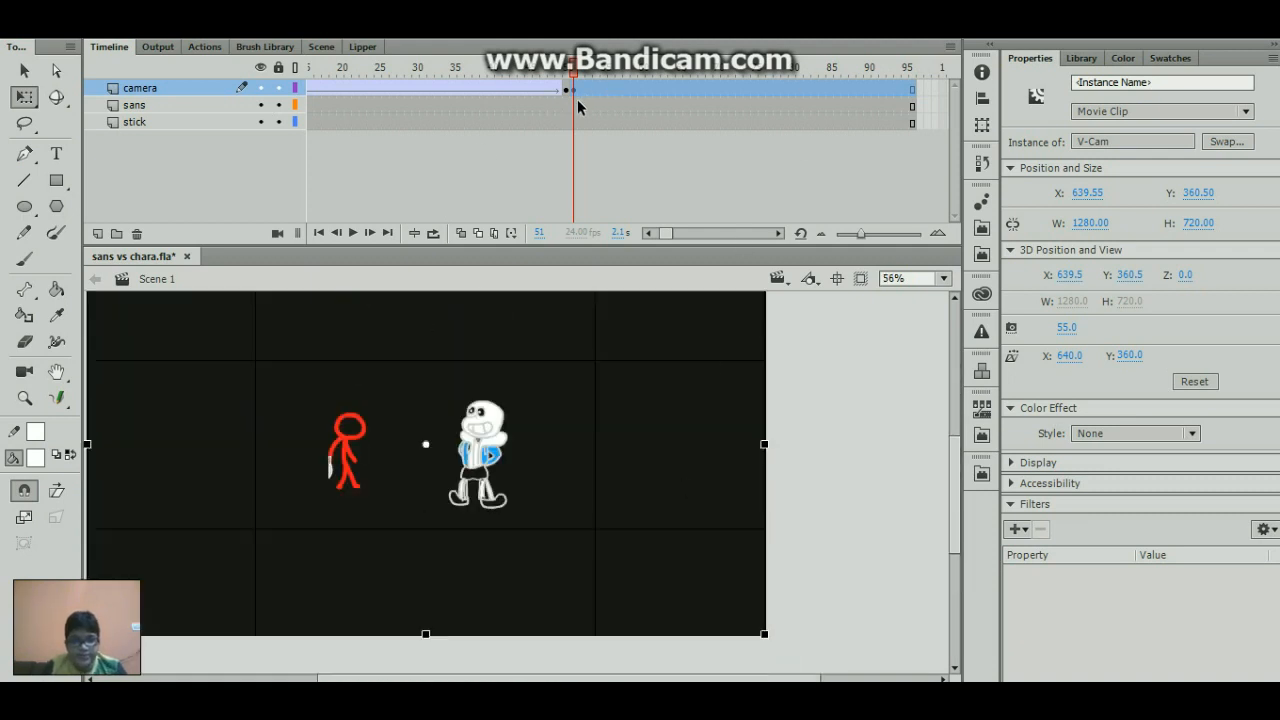
{"action": "key", "text": "F6"}
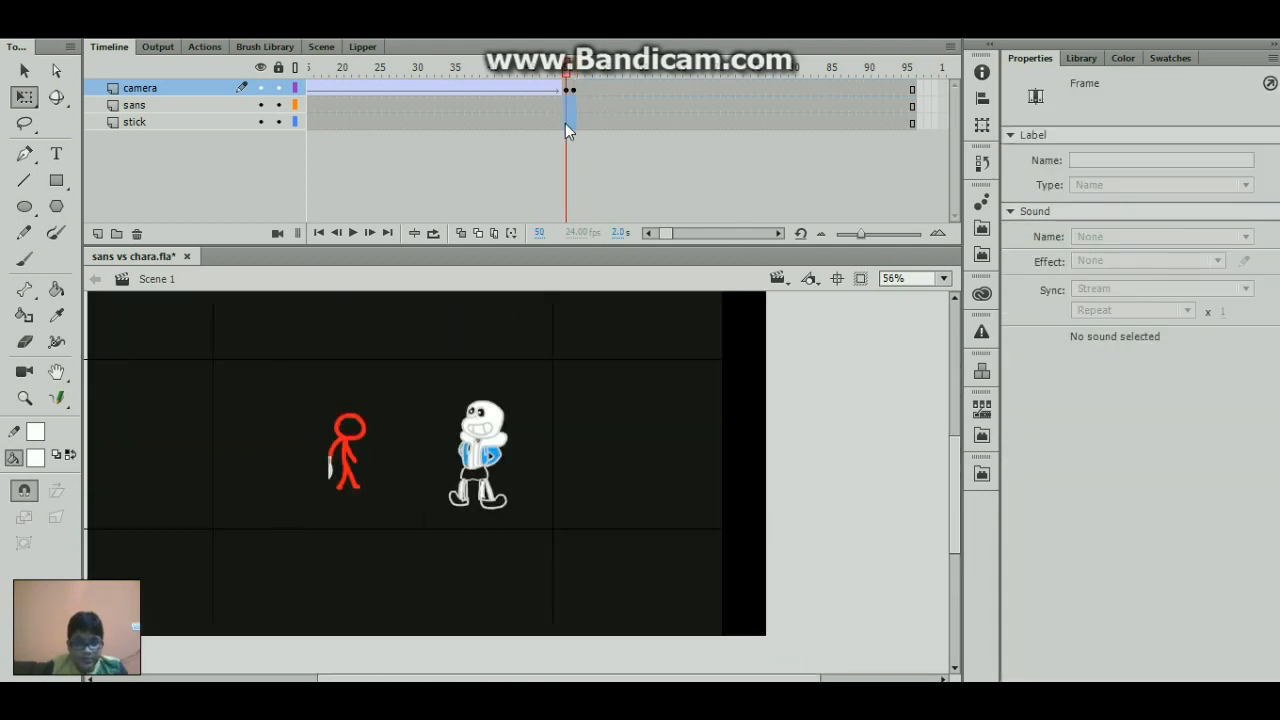
{"action": "left_click", "coordinate": [575, 123]}
{"action": "key", "text": "F7"}
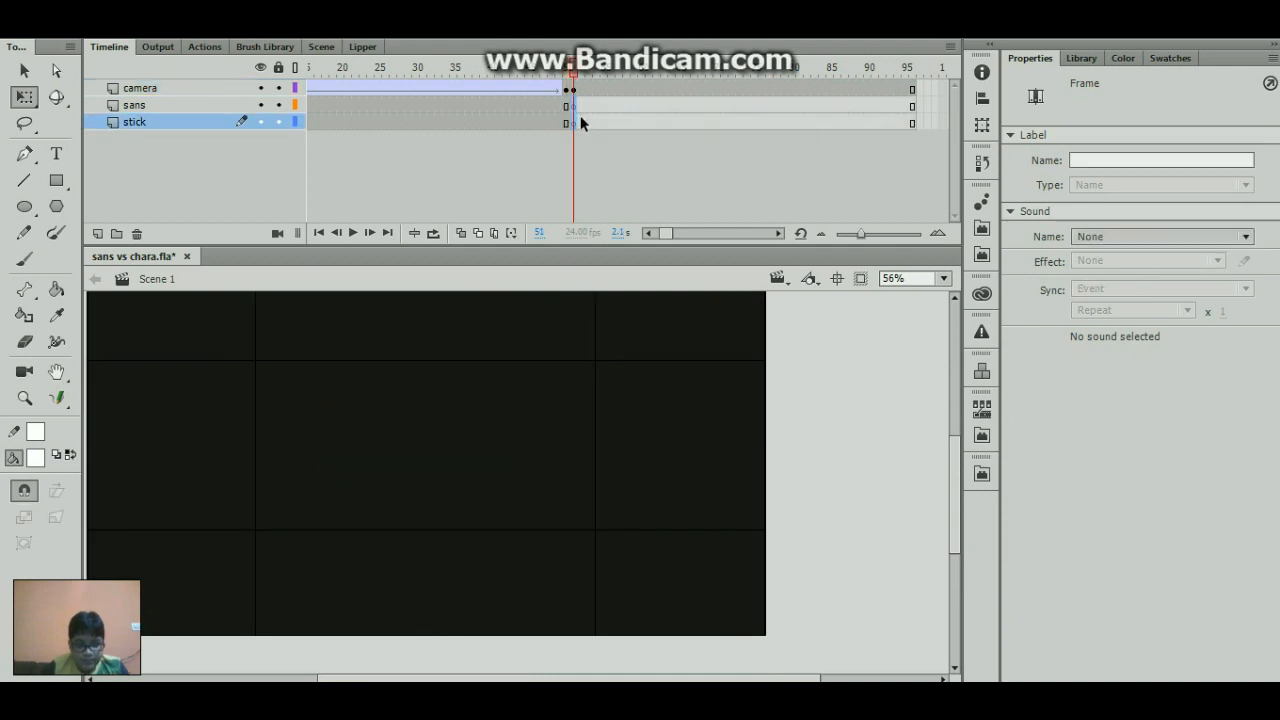
{"action": "left_click", "coordinate": [577, 103]}
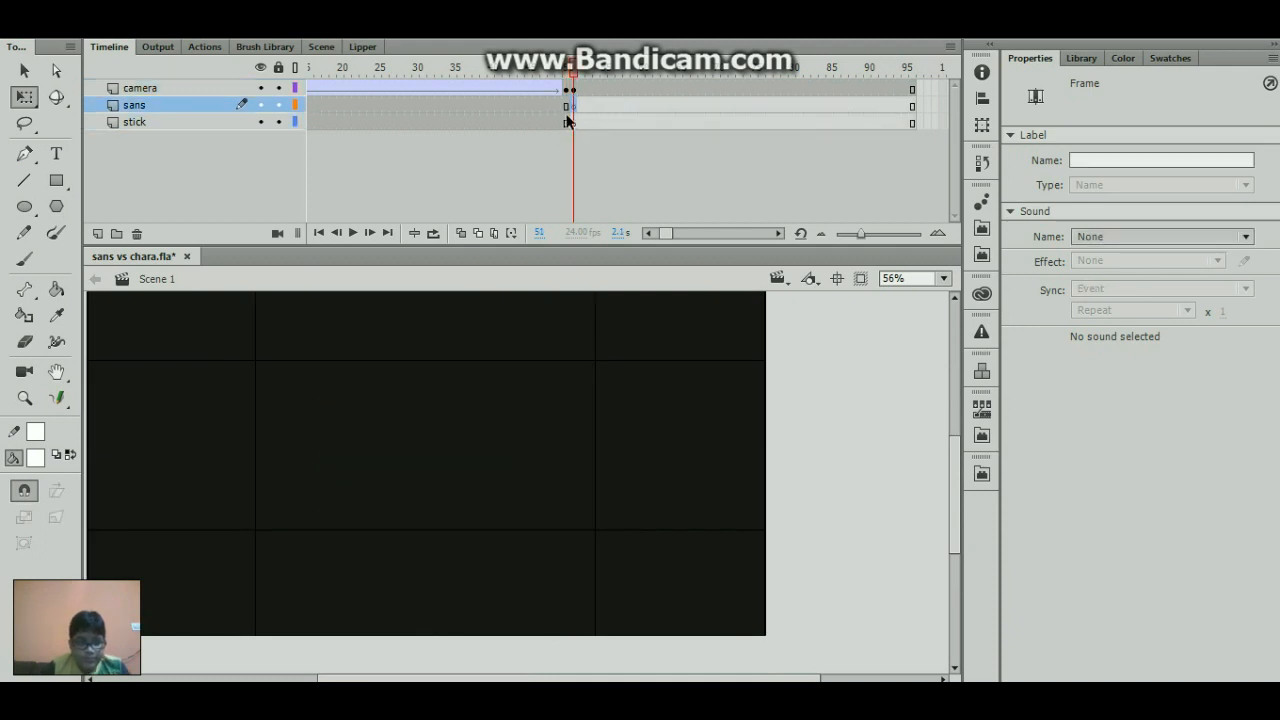
{"action": "left_click", "coordinate": [577, 122]}
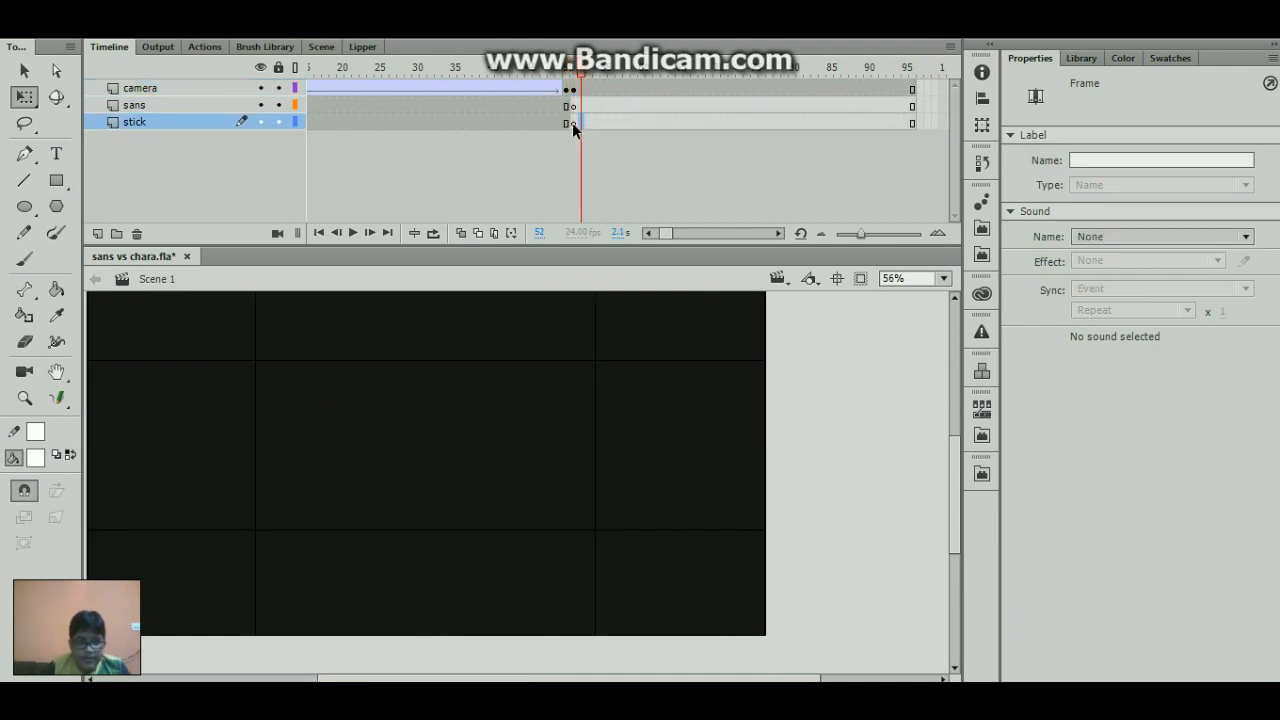
- Place the head_stick library symbol near the middle of the stage at frame 51 of the stick layer
{"action": "left_click", "coordinate": [1073, 57]}
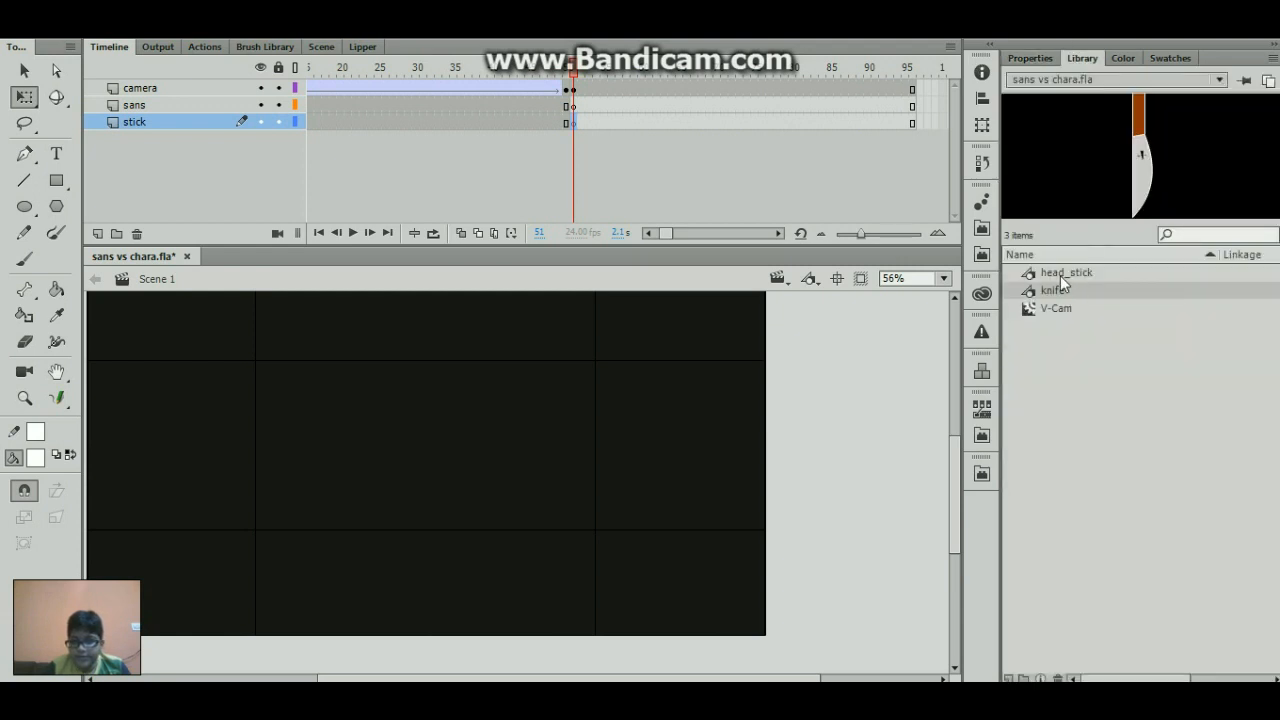
{"action": "left_click", "coordinate": [1060, 273]}
{"action": "left_click_drag", "start_coordinate": [433, 468], "coordinate": [433, 466]}
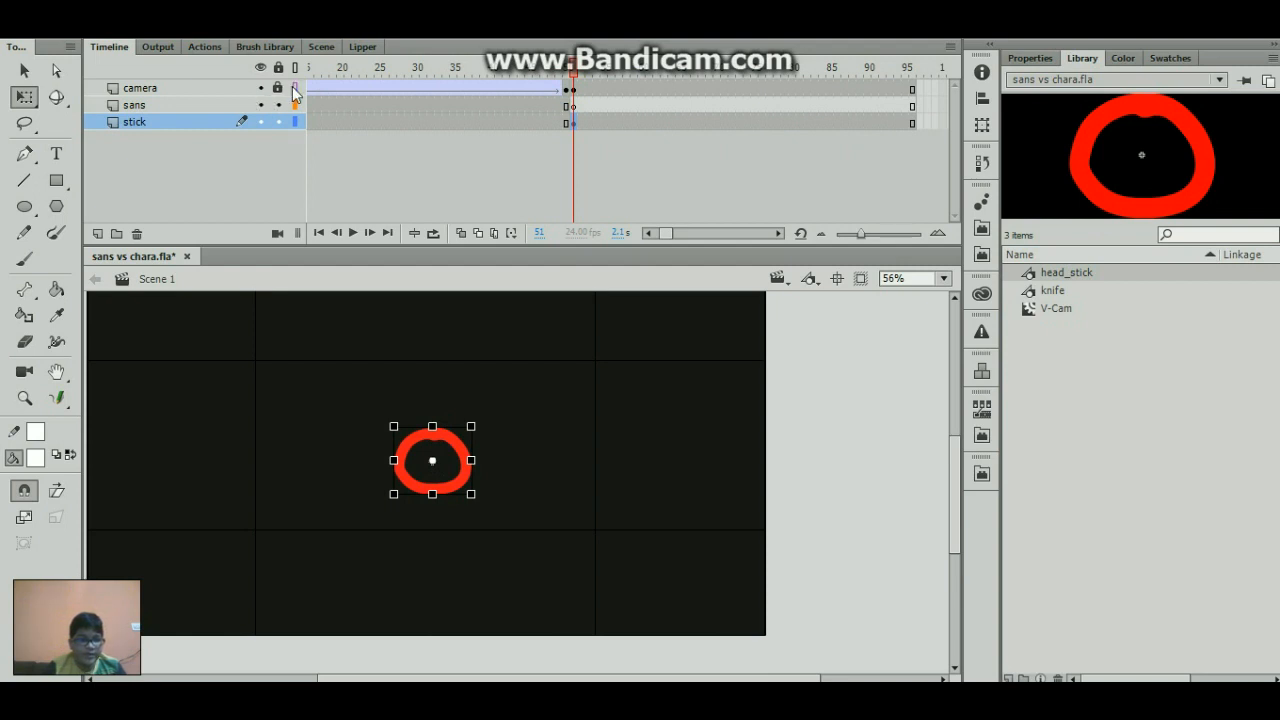
- Show the camera layer as outlines and hide it, and enlarge the stick figure's head in the upper part of the stage
{"action": "left_click", "coordinate": [293, 88]}
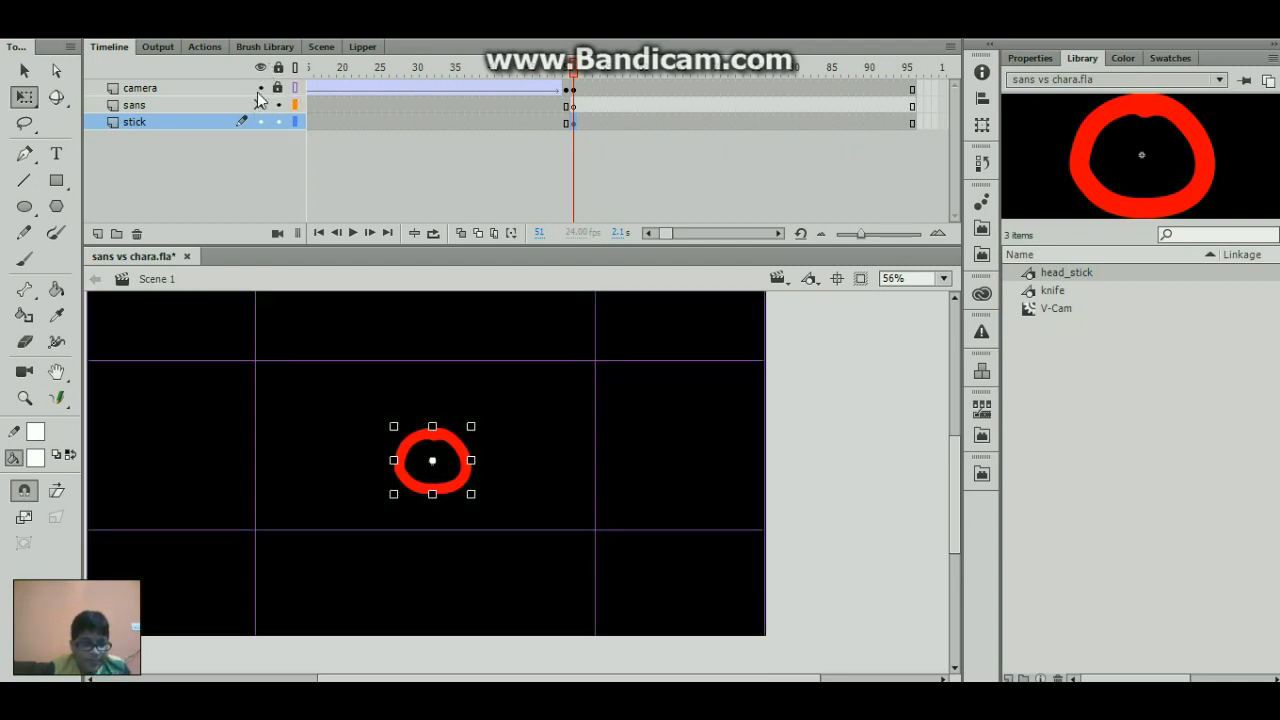
{"action": "left_click", "coordinate": [259, 88]}
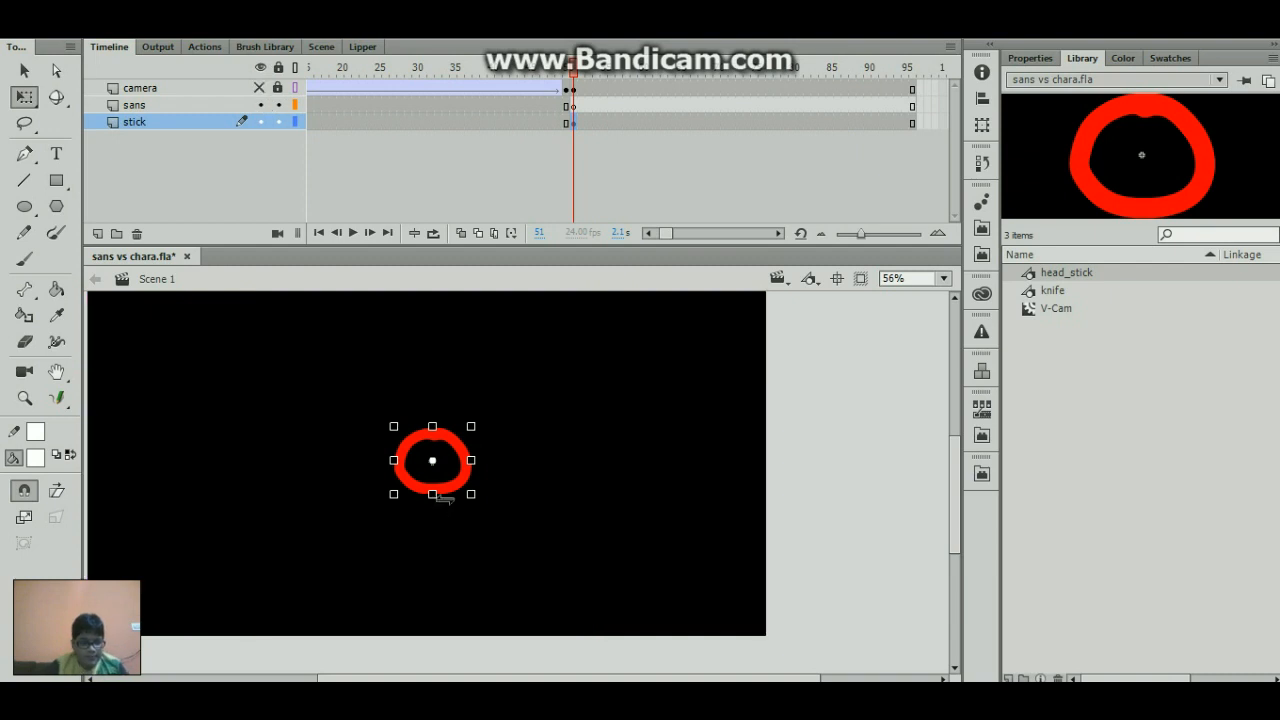
{"action": "left_click_drag", "start_coordinate": [471, 493], "coordinate": [490, 430]}
- Choose a larger brush size for the Brush tool and shift the stick figure's head slightly to the left
{"action": "key", "text": "b"}
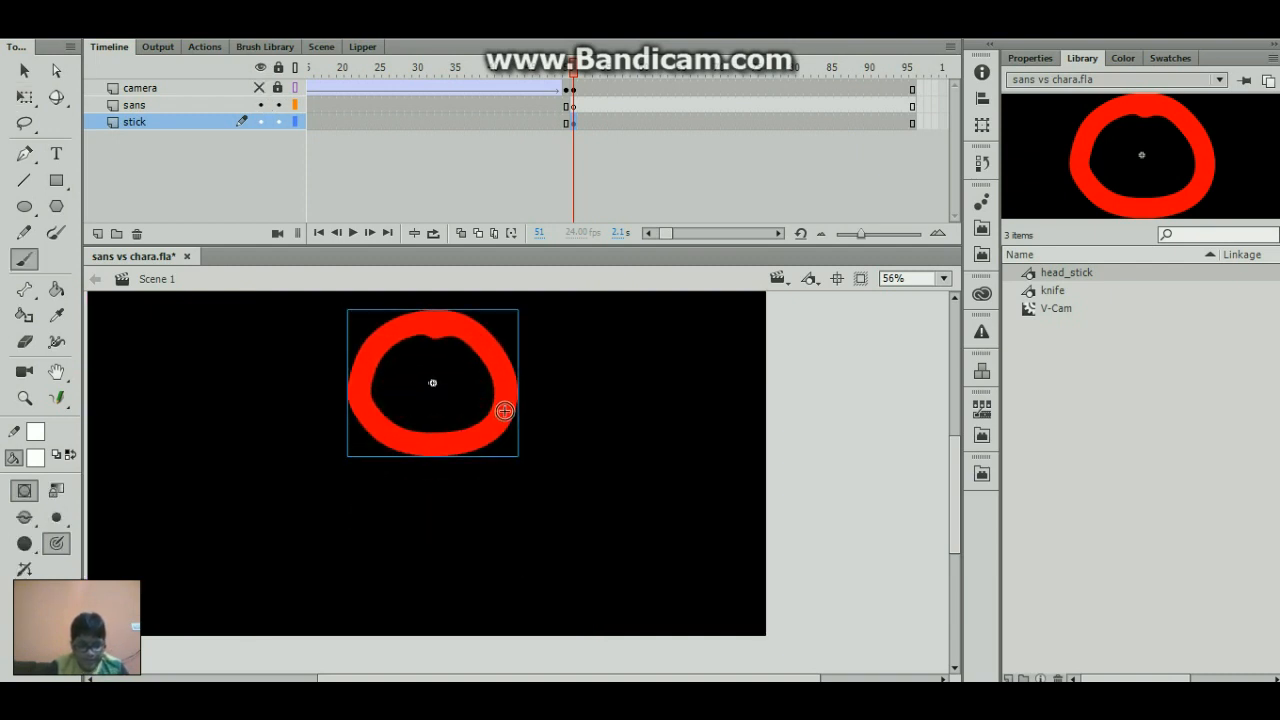
{"action": "left_click", "coordinate": [58, 517]}
{"action": "left_click", "coordinate": [106, 480]}
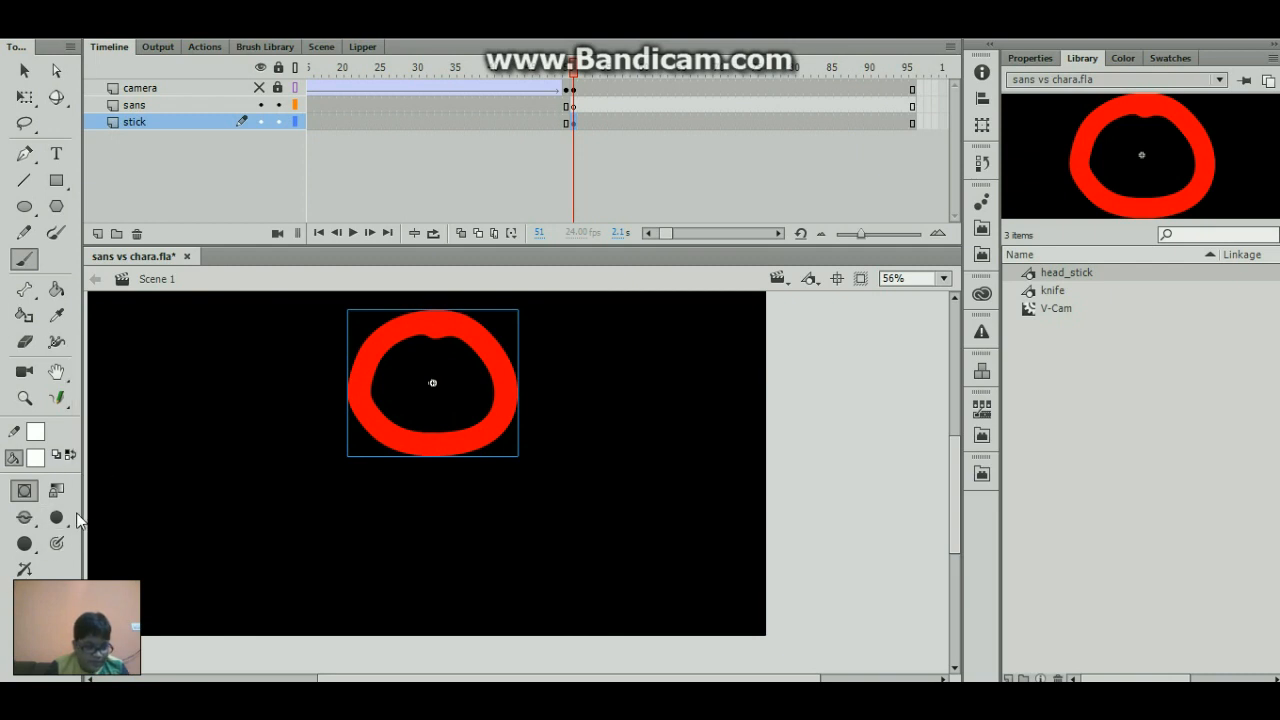
{"action": "left_click", "coordinate": [58, 517]}
{"action": "left_click", "coordinate": [106, 490]}
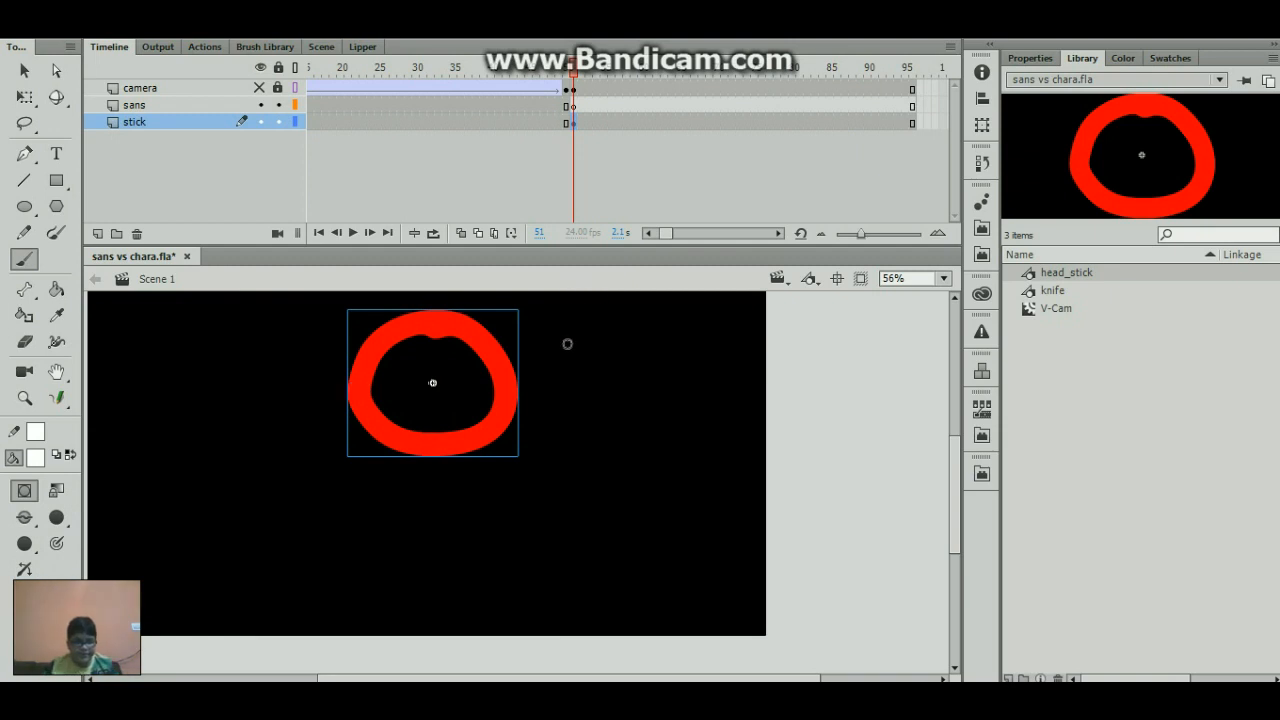
{"action": "left_click_drag", "start_coordinate": [473, 442], "coordinate": [459, 441]}
- Enlarge the brush to match the thickness of the head's outline and set its fill colour to red
{"action": "key", "text": "period"}
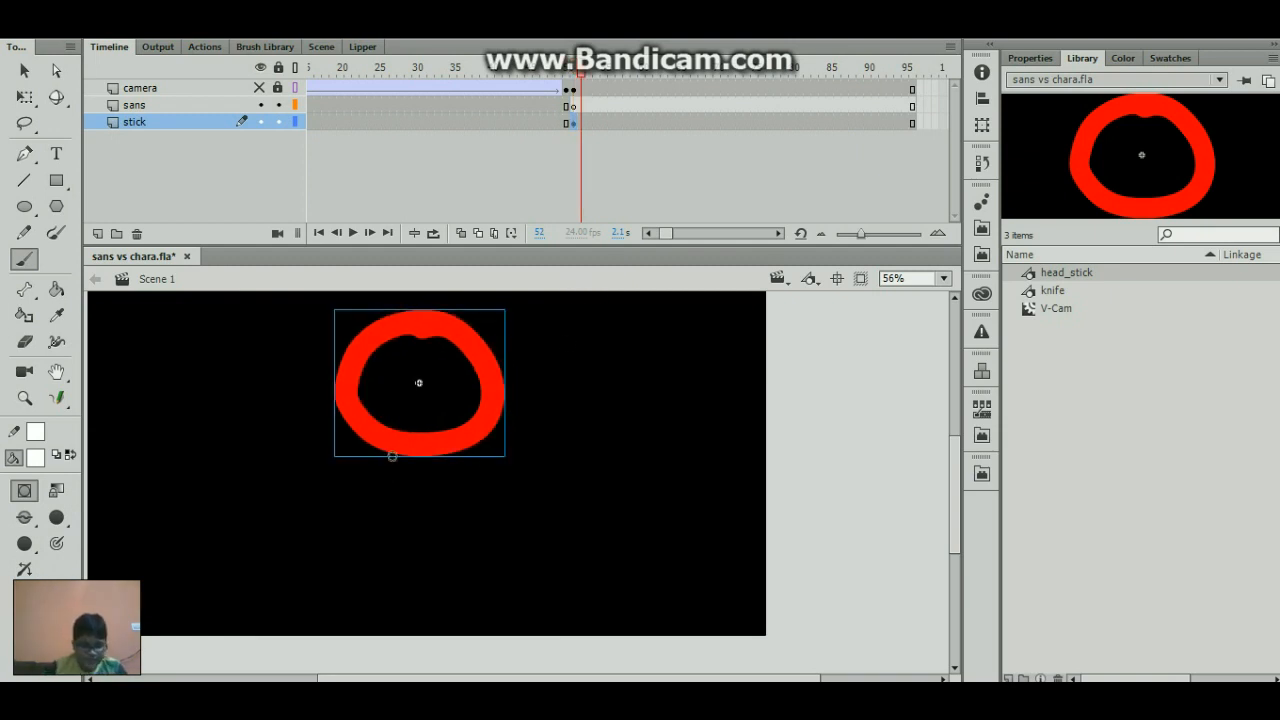
{"action": "key", "text": "Return"}
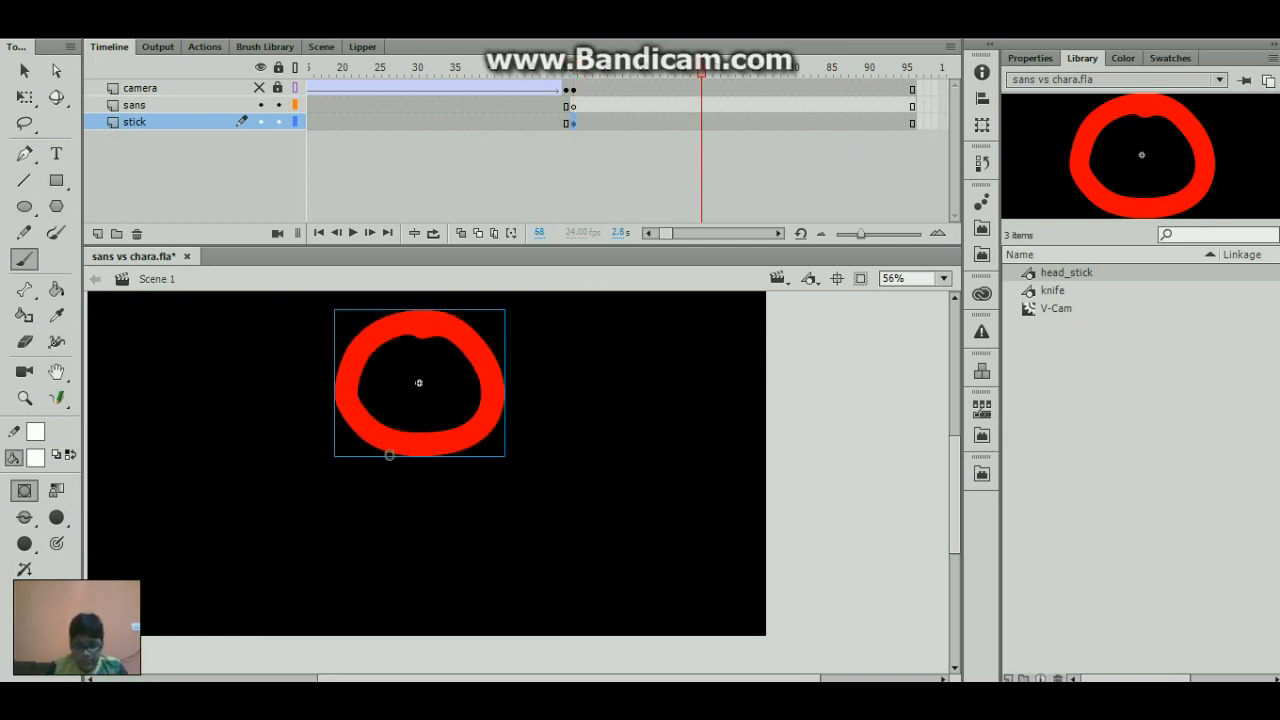
{"action": "key", "text": "bracketright"}
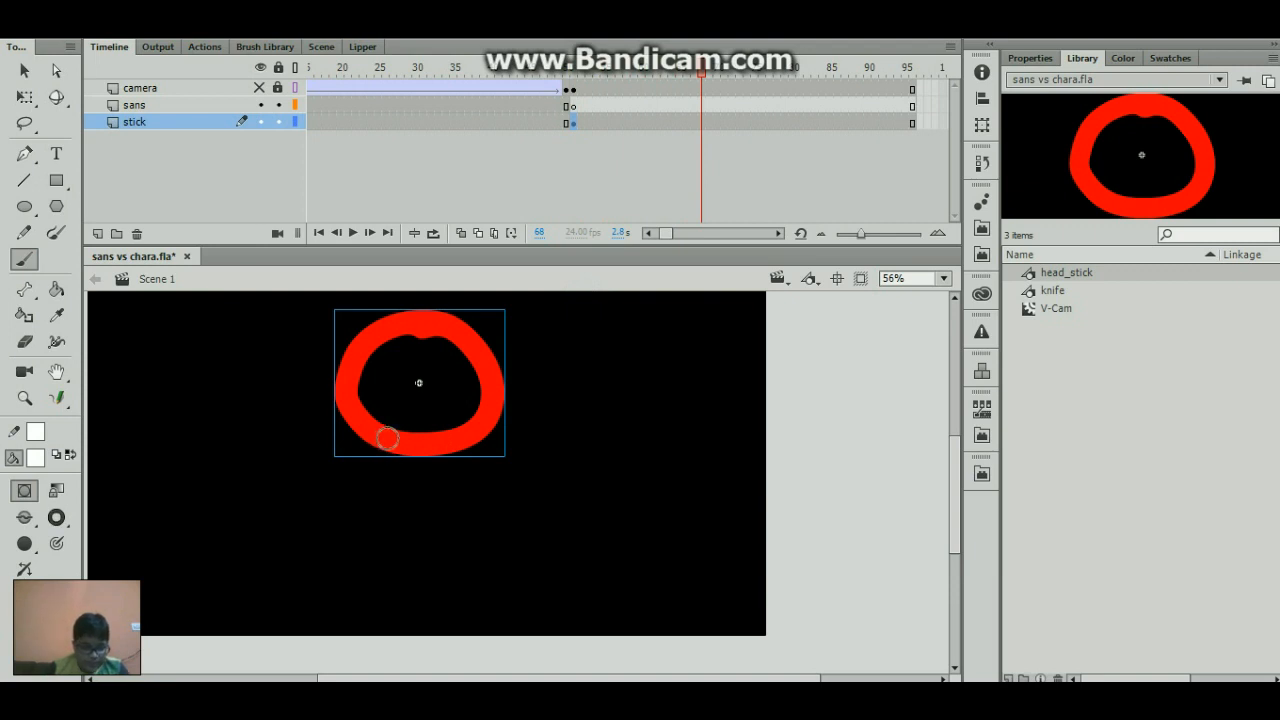
{"action": "left_click_drag", "start_coordinate": [386, 438], "coordinate": [401, 533]}
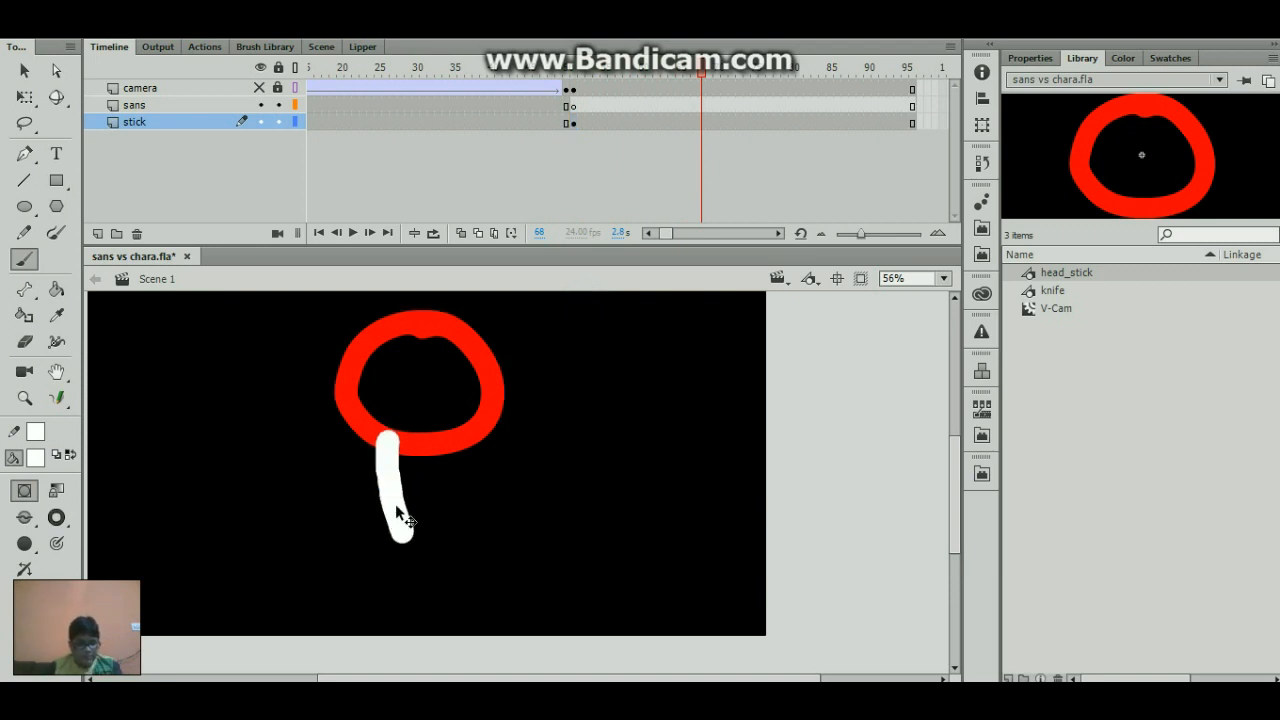
{"action": "left_click", "coordinate": [35, 458]}
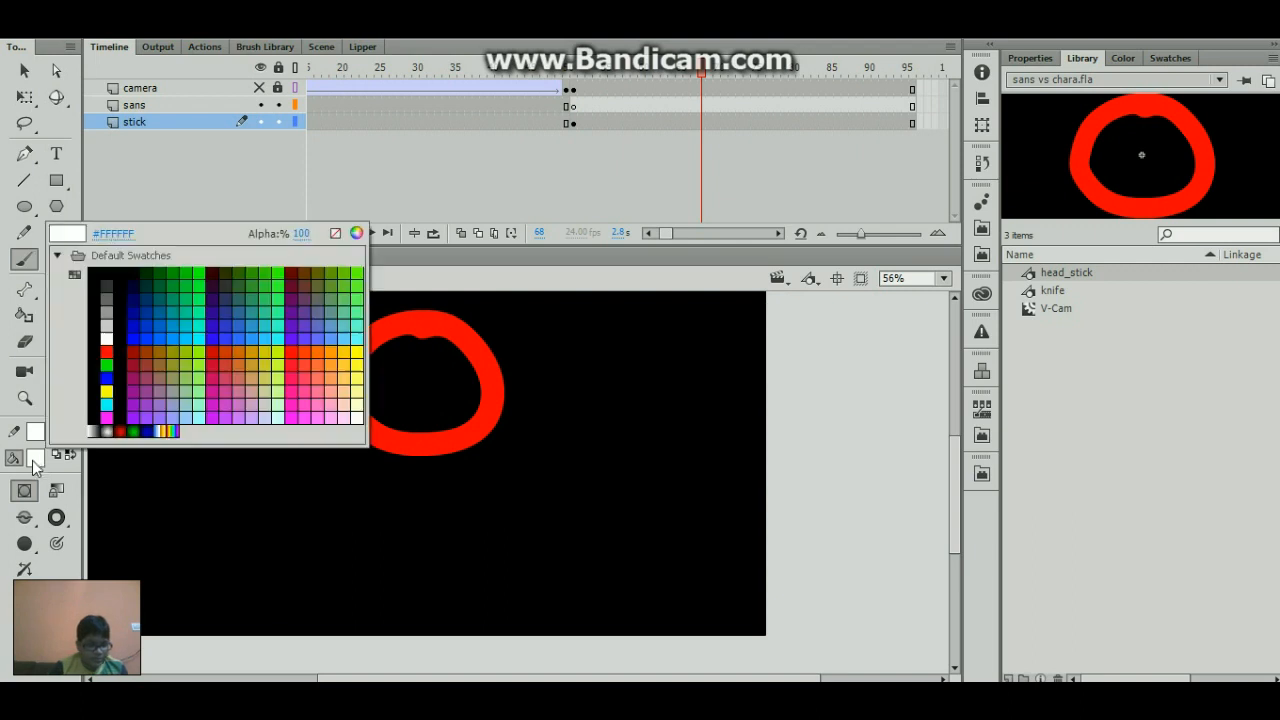
{"action": "left_click", "coordinate": [108, 344]}
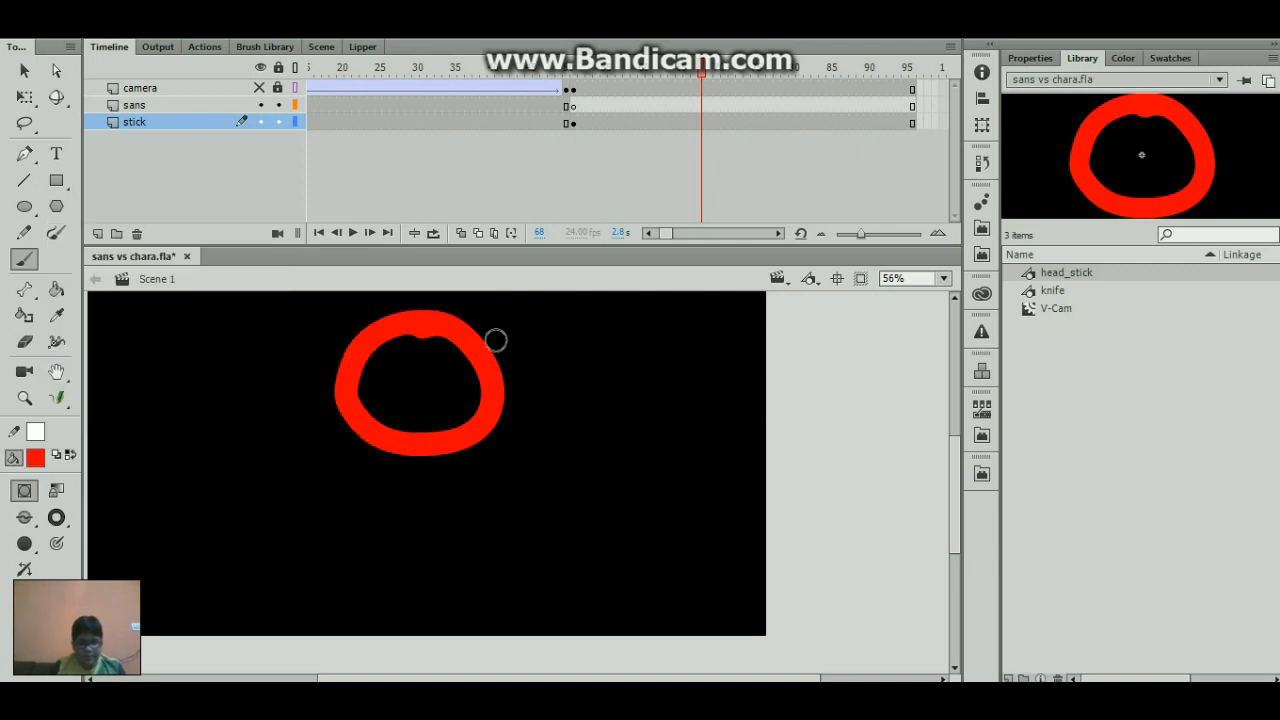
{"action": "left_click_drag", "start_coordinate": [446, 331], "coordinate": [422, 325]}
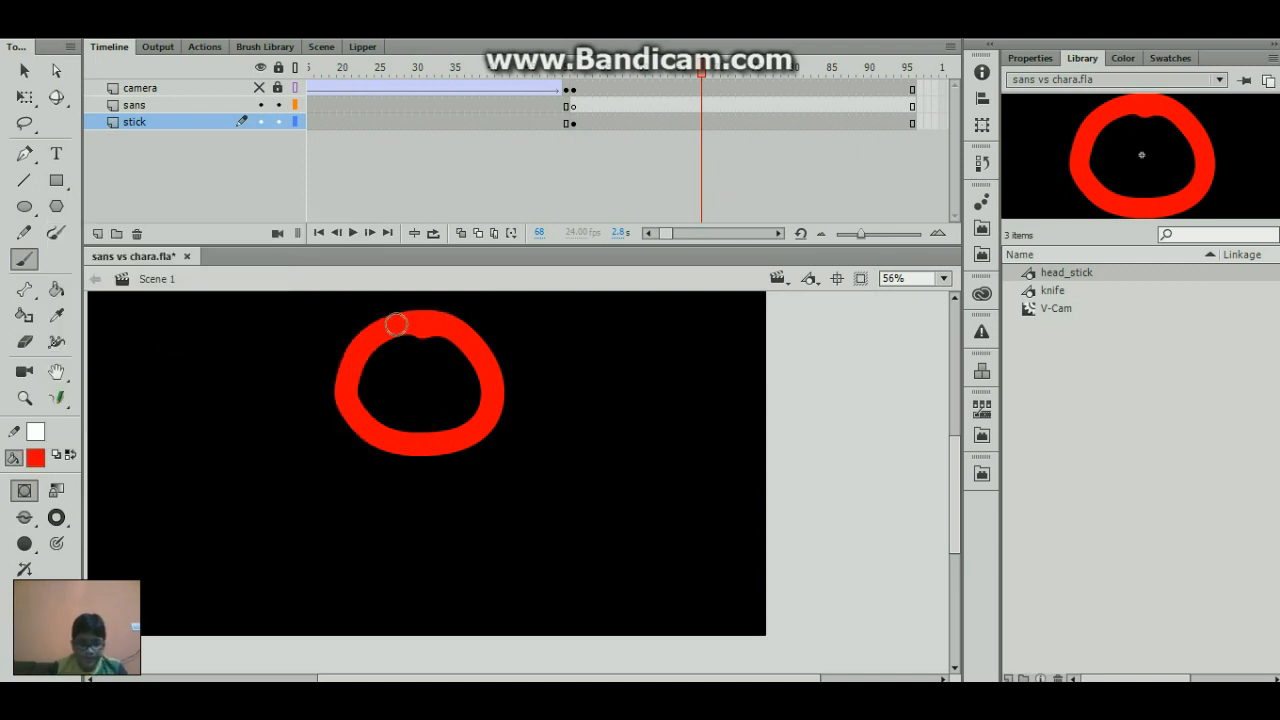
{"action": "key", "text": "."}
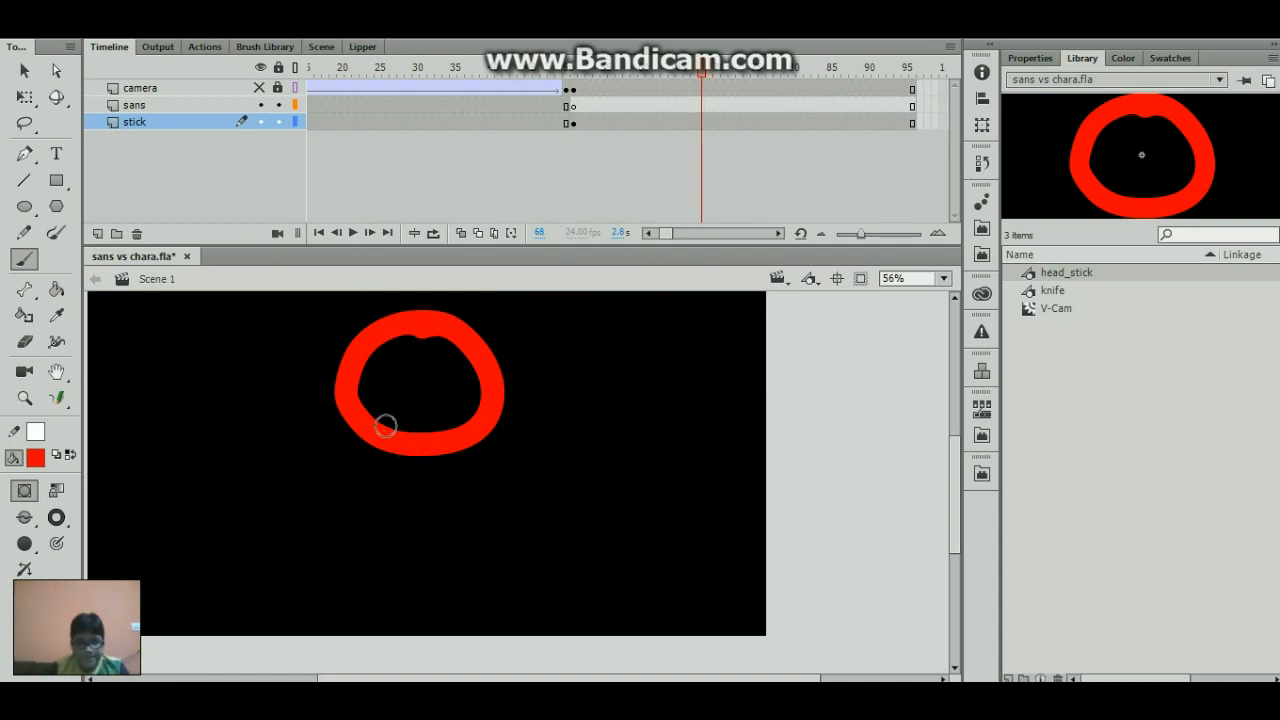
{"action": "left_click_drag", "start_coordinate": [386, 434], "coordinate": [391, 566]}
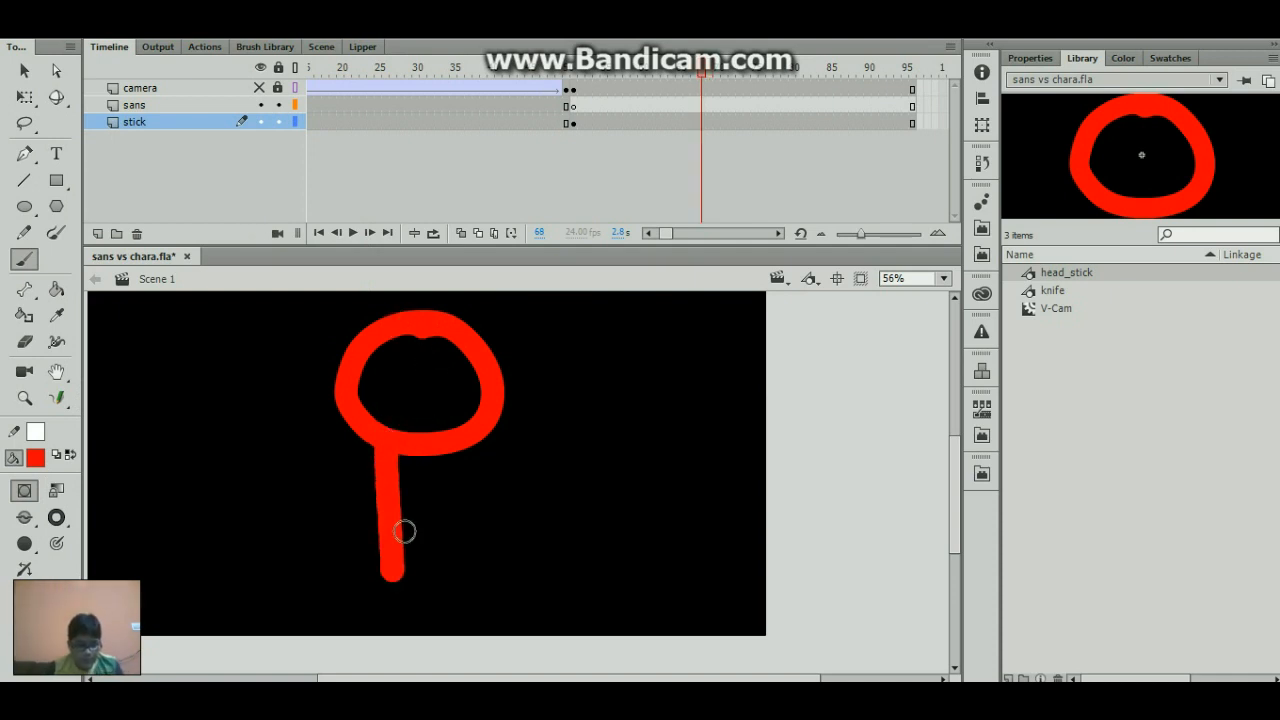
{"action": "key", "text": "ctrl+z"}
- Paint the stick figure's torso, two legs and two arms in red below the head with the brush
{"action": "left_click_drag", "start_coordinate": [499, 680], "coordinate": [483, 680]}
{"action": "mouse_move", "coordinate": [407, 447]}
{"action": "left_mouse_down"}
{"action": "mouse_move", "coordinate": [402, 552]}
{"action": "mouse_move", "coordinate": [423, 663]}
{"action": "left_mouse_up"}
{"action": "left_click_drag", "start_coordinate": [403, 563], "coordinate": [395, 655]}
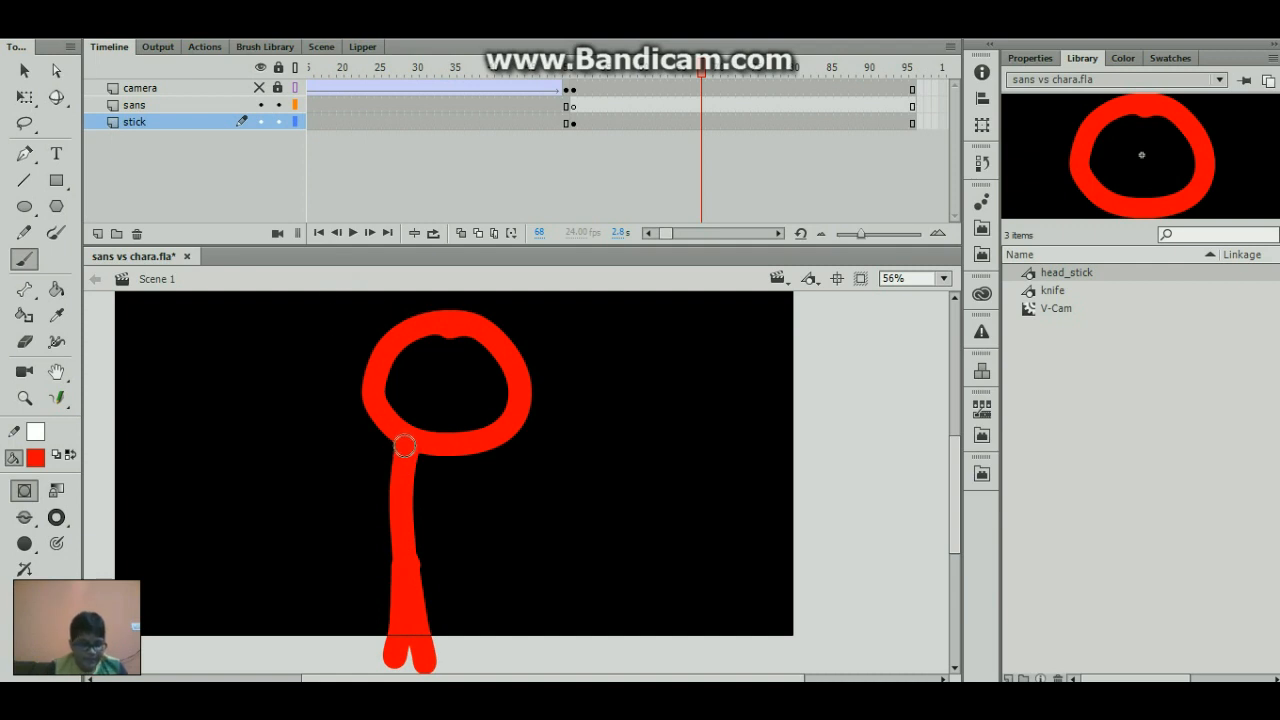
{"action": "left_click_drag", "start_coordinate": [403, 440], "coordinate": [368, 540]}
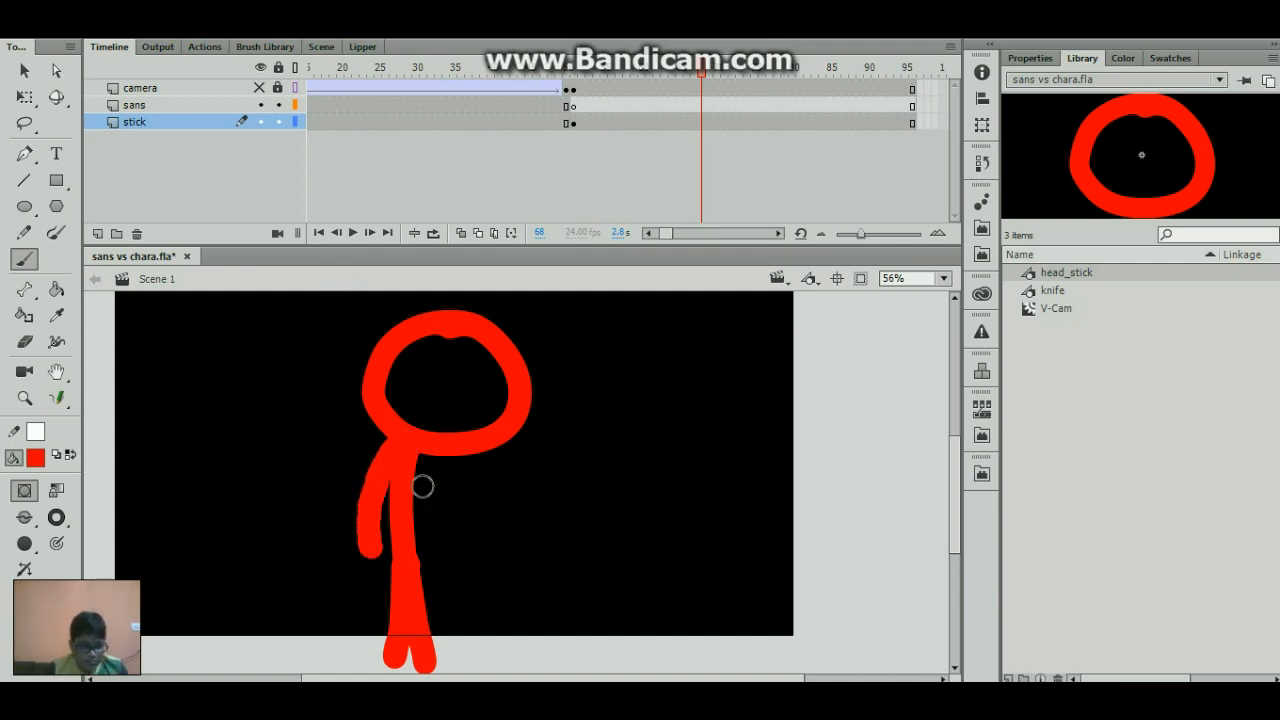
{"action": "left_click_drag", "start_coordinate": [413, 452], "coordinate": [448, 530]}
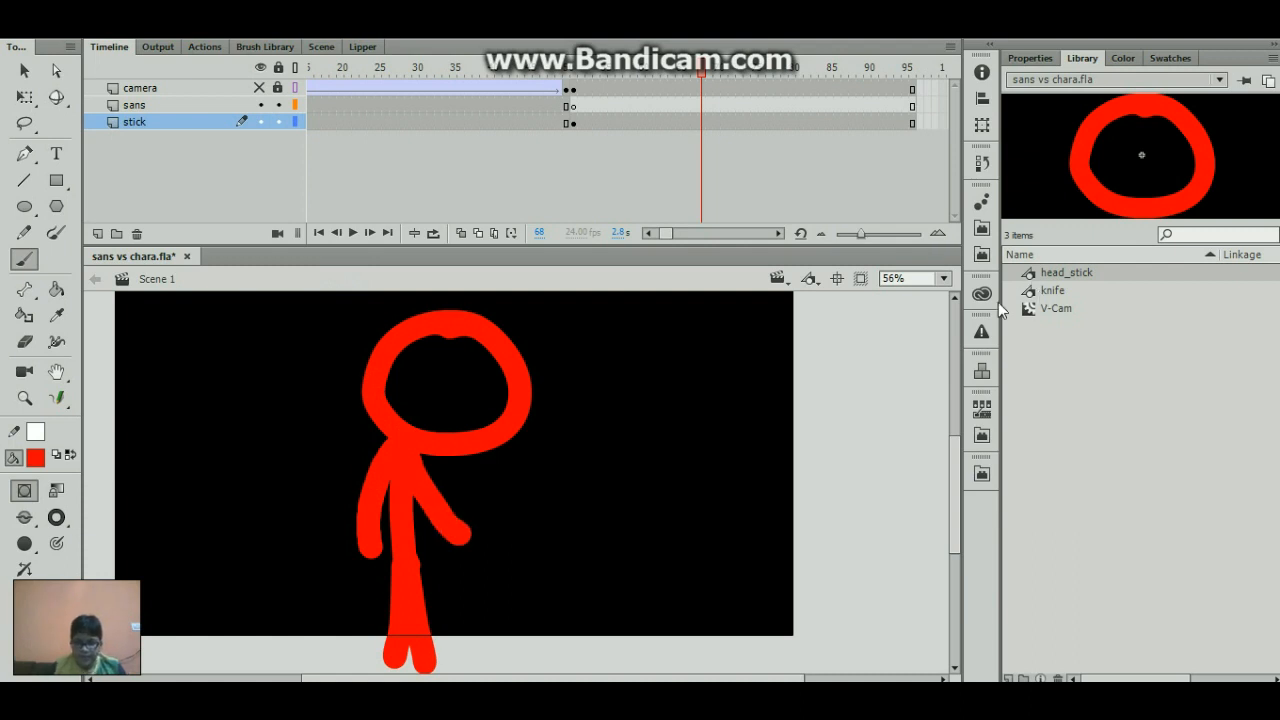
- Place the knife library symbol to the right of the stick figure and rotate it slightly counterclockwise
{"action": "left_click_drag", "start_coordinate": [1050, 290], "coordinate": [696, 478]}
{"action": "key", "text": "q"}
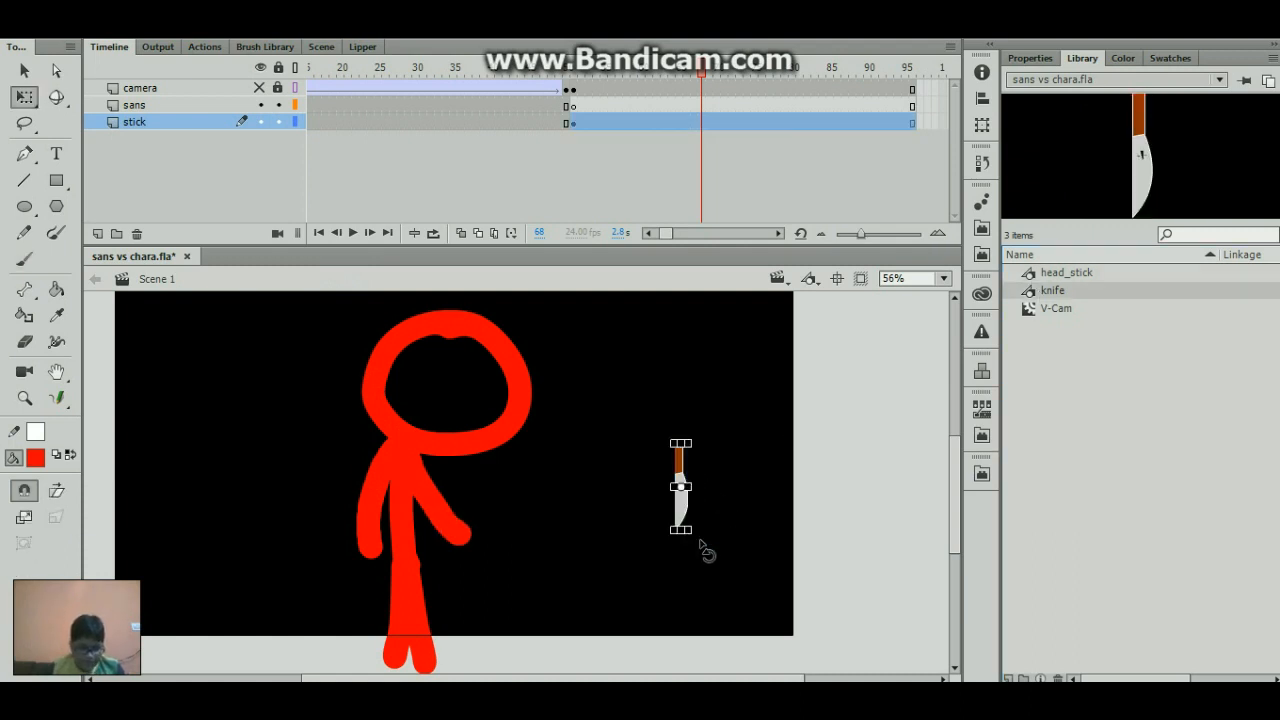
{"action": "left_click_drag", "start_coordinate": [703, 551], "coordinate": [716, 548]}
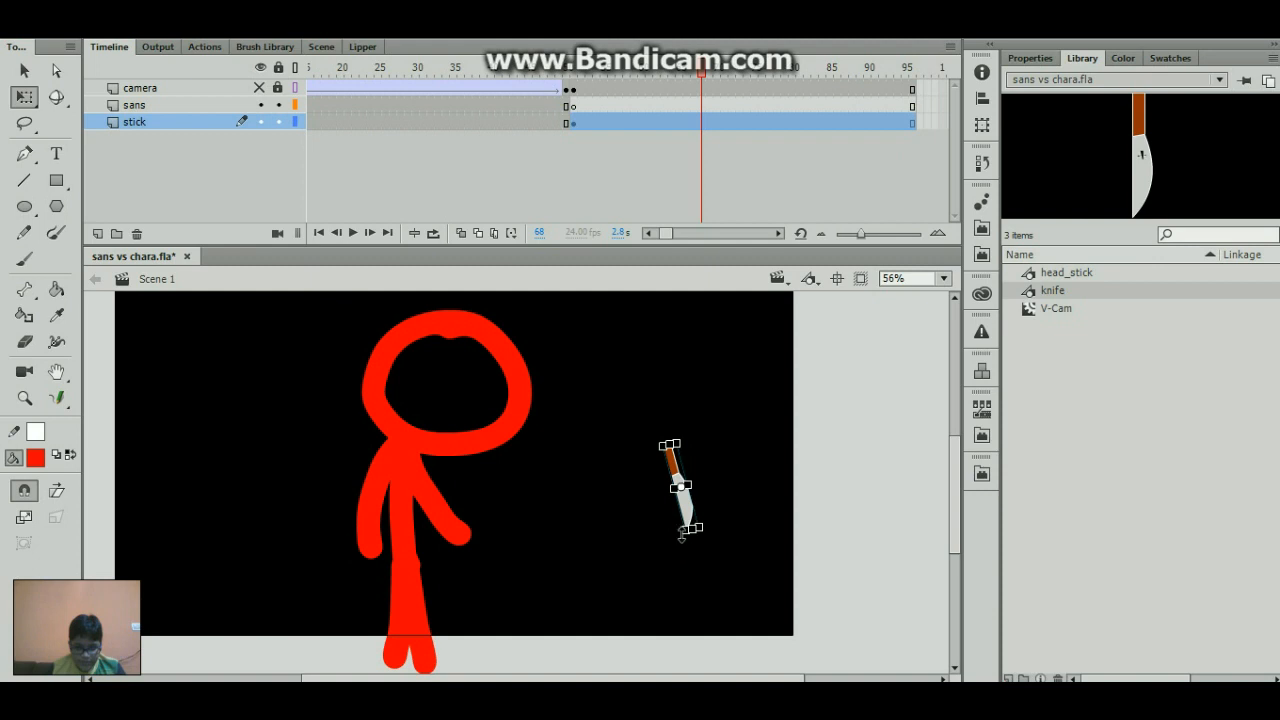
{"action": "left_click_drag", "start_coordinate": [681, 533], "coordinate": [697, 592]}
{"action": "key", "text": "ctrl+z"}
{"action": "key", "text": "ctrl+z"}
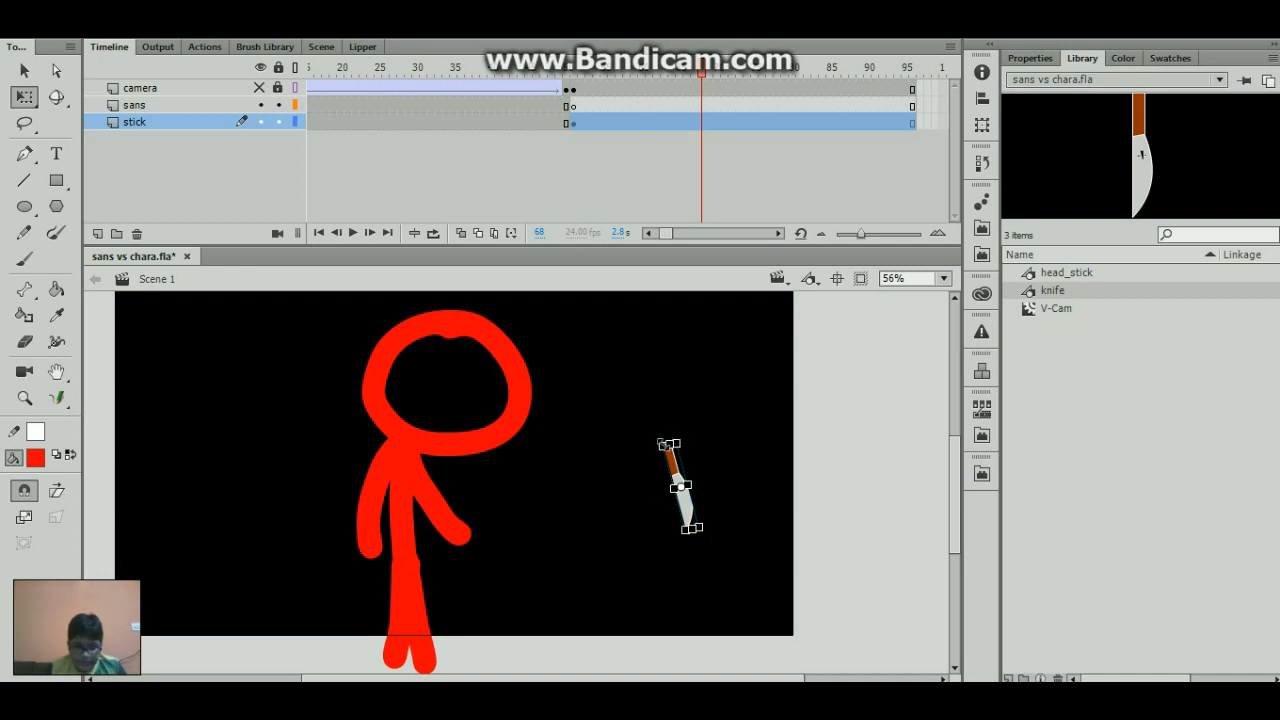
- Scale the knife to suit the stick figure and place its handle at the end of the left arm
{"action": "left_click_drag", "start_coordinate": [660, 444], "coordinate": [626, 362]}
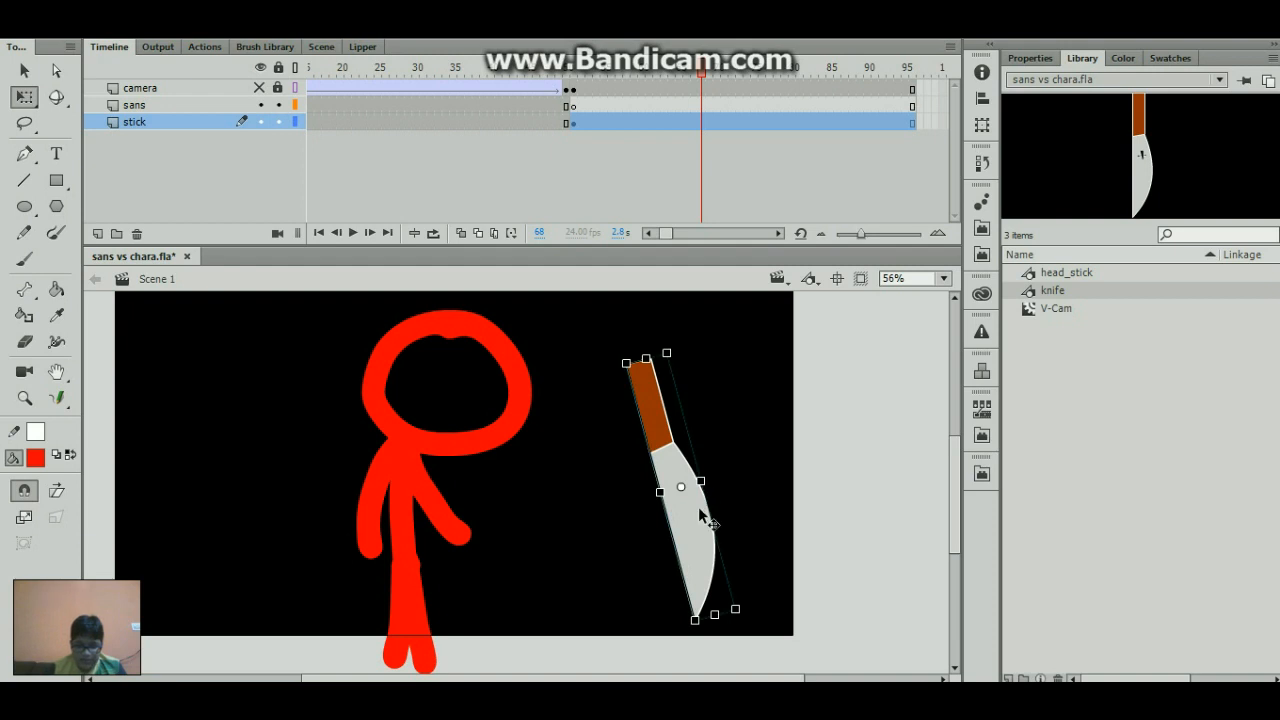
{"action": "left_click_drag", "start_coordinate": [700, 515], "coordinate": [411, 596]}
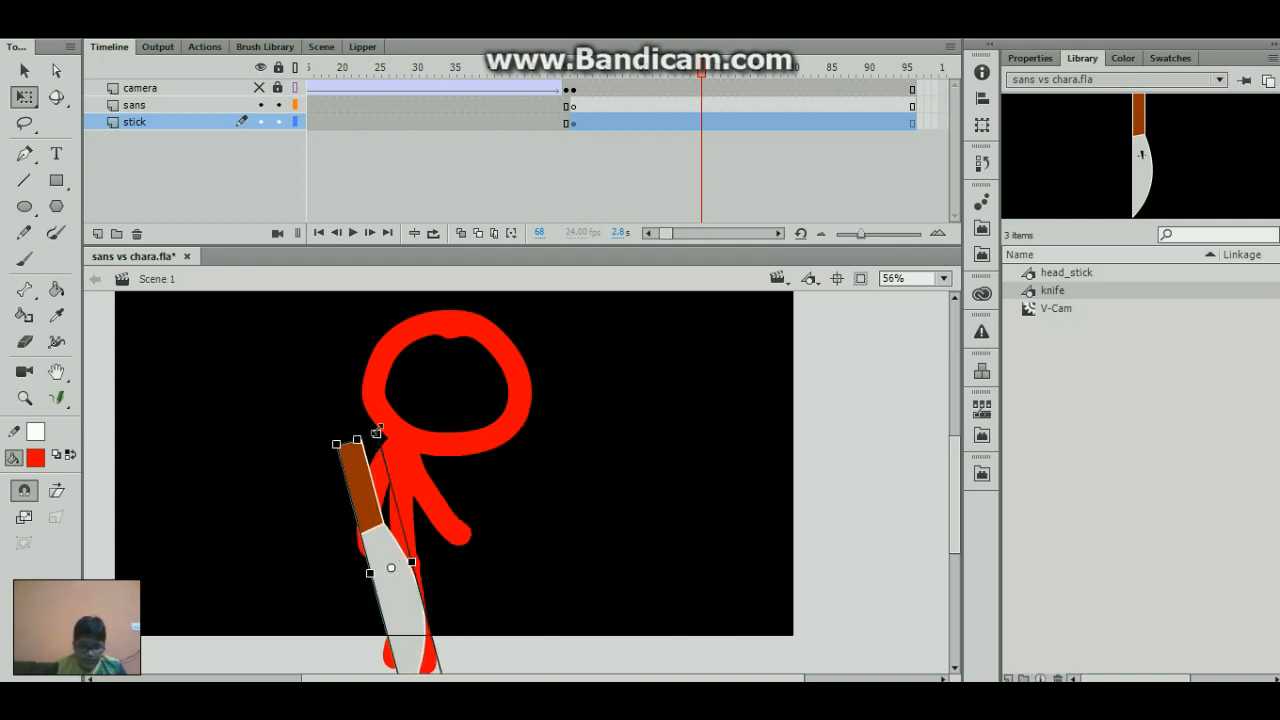
{"action": "left_click_drag", "start_coordinate": [379, 430], "coordinate": [366, 508]}
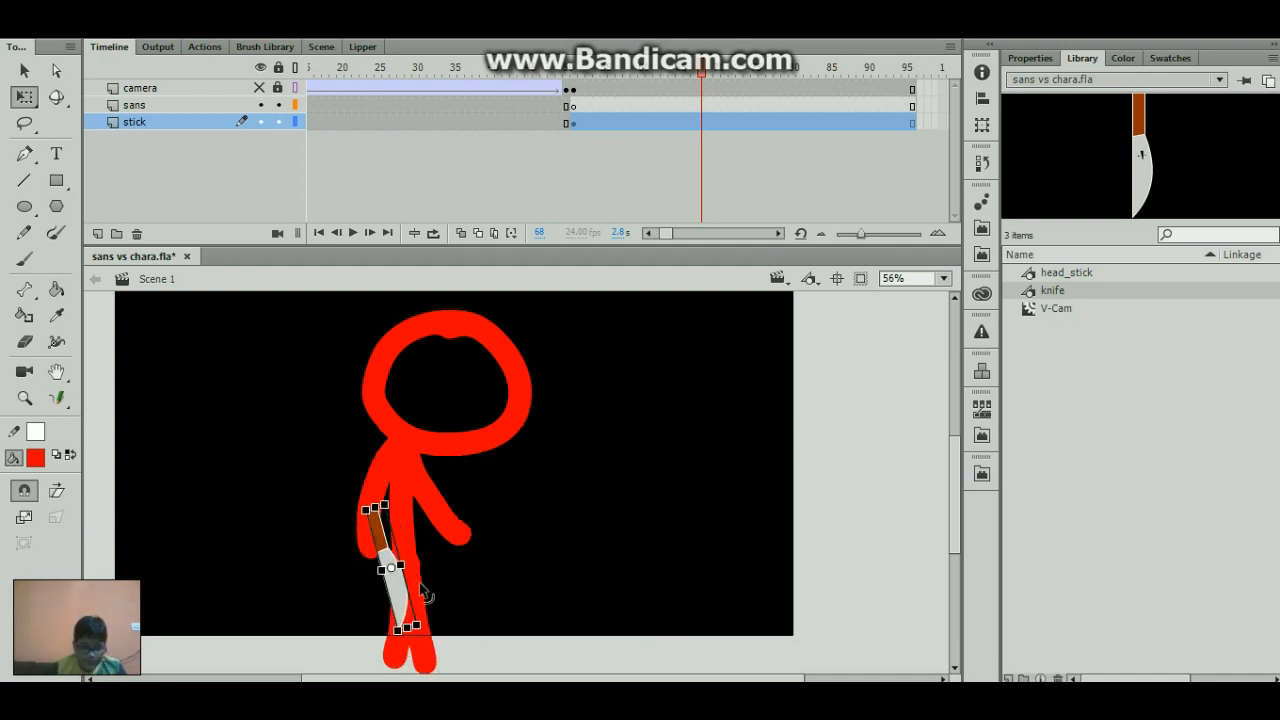
{"action": "left_click_drag", "start_coordinate": [400, 588], "coordinate": [398, 622]}
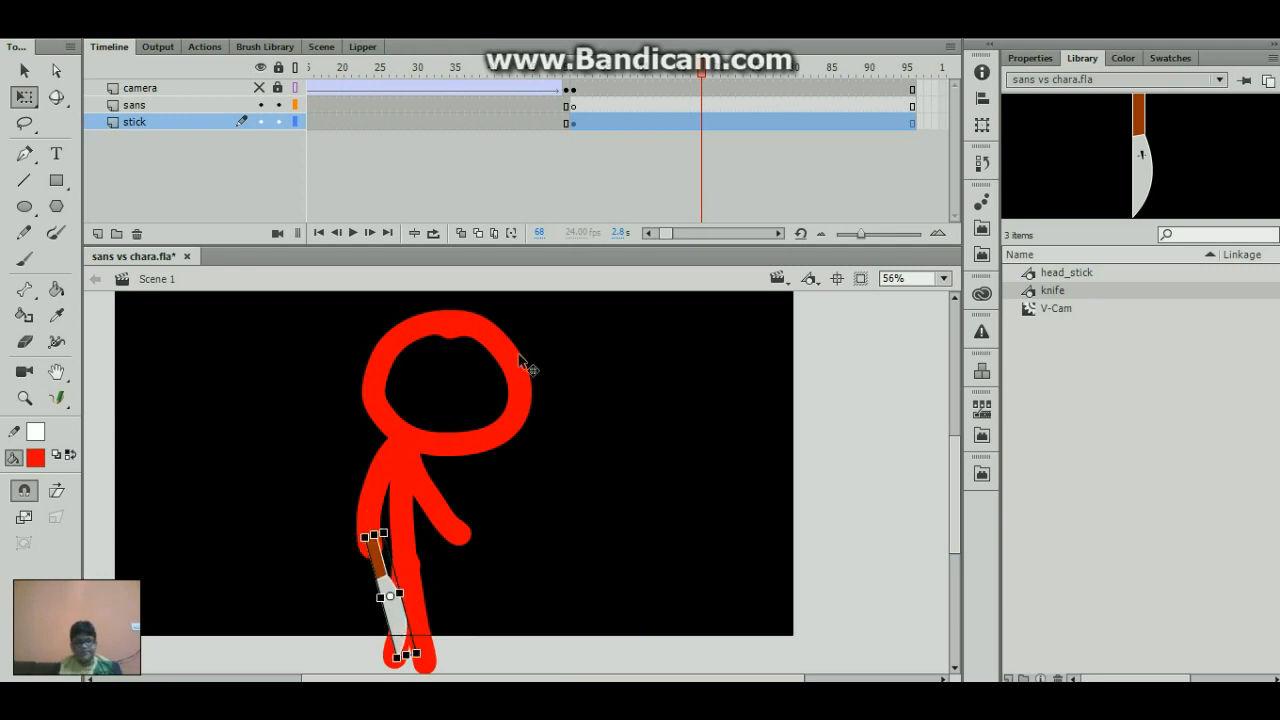
{"action": "left_click_drag", "start_coordinate": [646, 70], "coordinate": [611, 98]}
{"action": "left_click", "coordinate": [628, 123]}
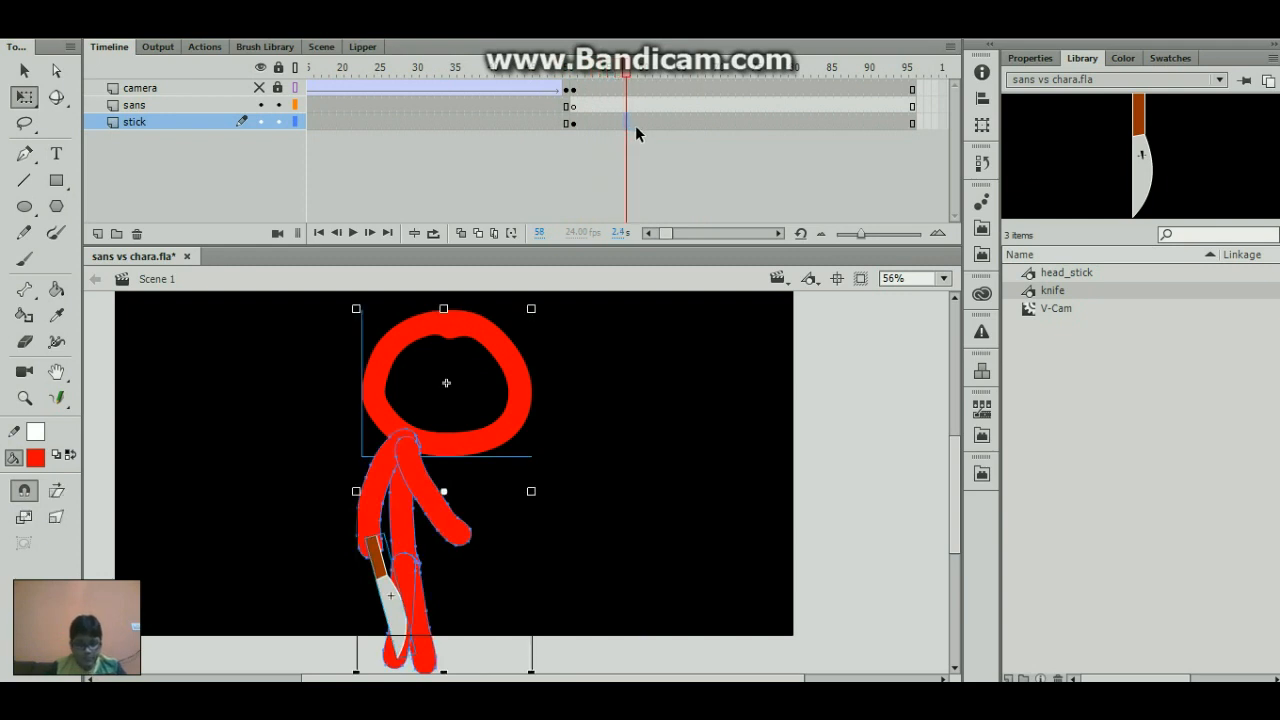
{"action": "left_click", "coordinate": [574, 82]}
{"action": "left_click", "coordinate": [588, 90]}
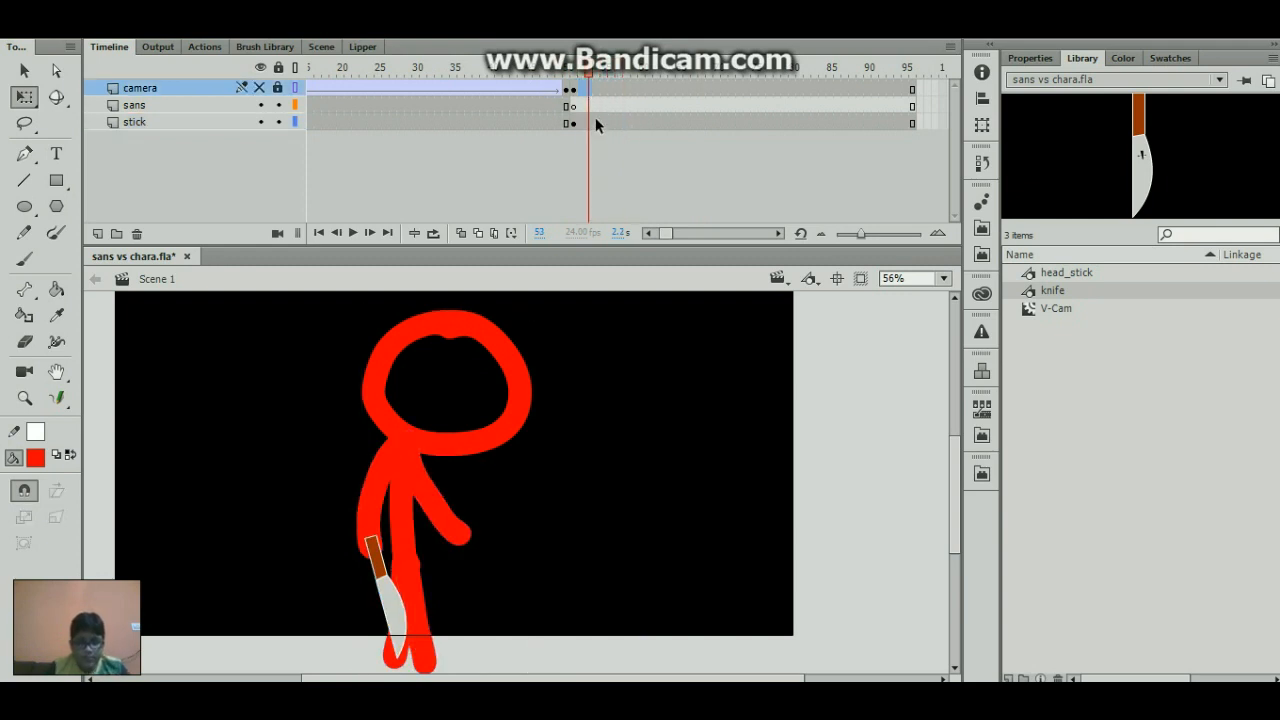
{"action": "left_click", "coordinate": [597, 121]}
{"action": "left_click", "coordinate": [611, 120]}
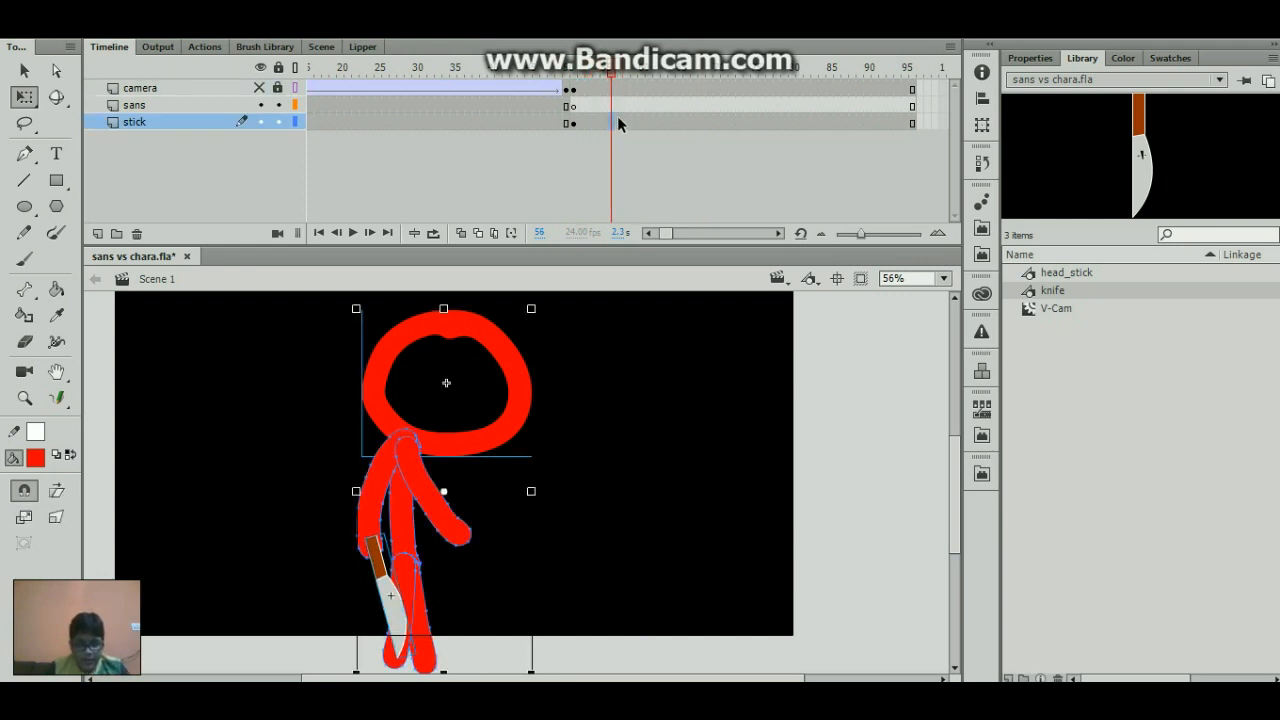
{"action": "left_click", "coordinate": [526, 385]}
{"action": "left_click", "coordinate": [598, 387]}
{"action": "left_click", "coordinate": [526, 385]}
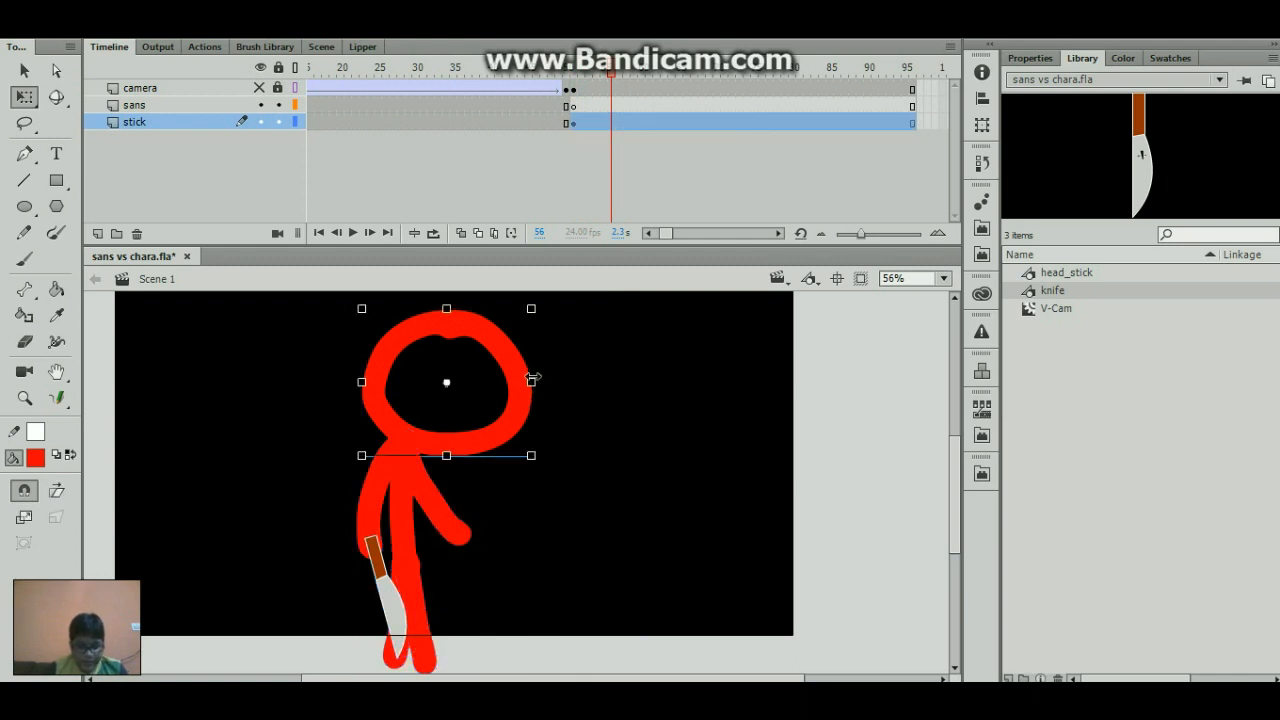
- Copy the head and knife, insert a blank keyframe at frame 60 of the stick layer, and paste them there
{"action": "left_click", "coordinate": [625, 121]}
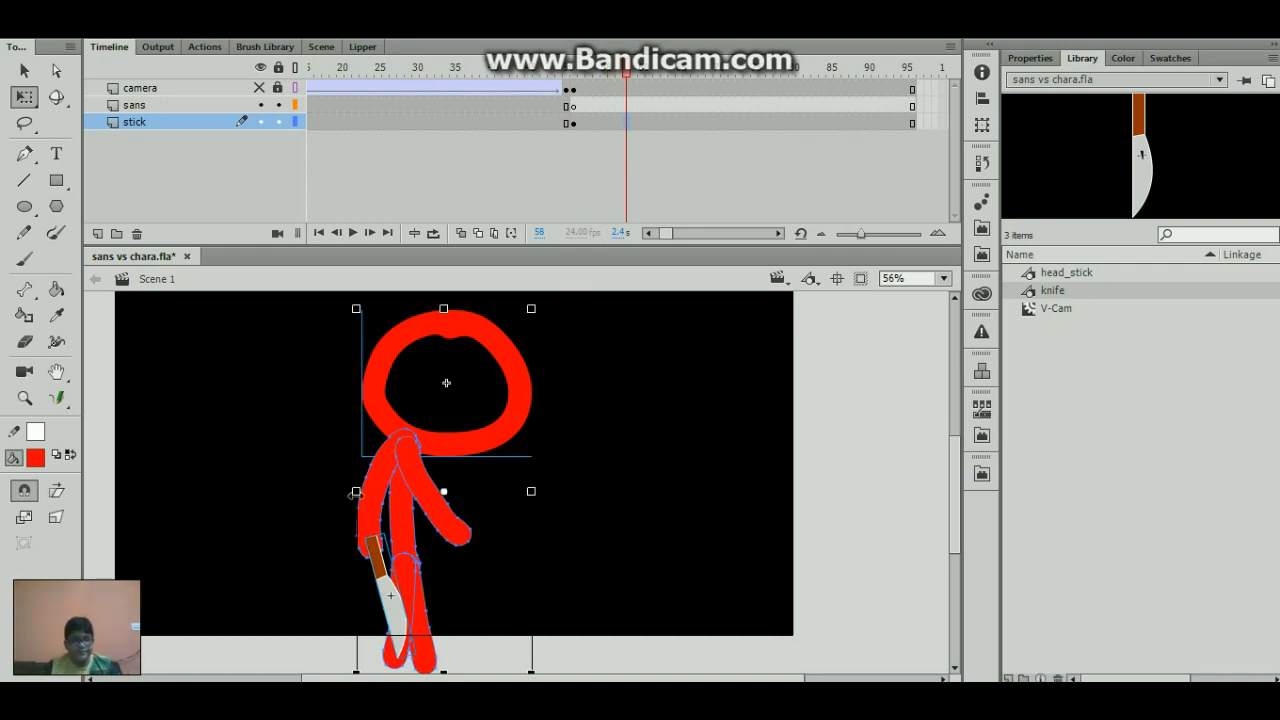
{"action": "left_click", "coordinate": [310, 425]}
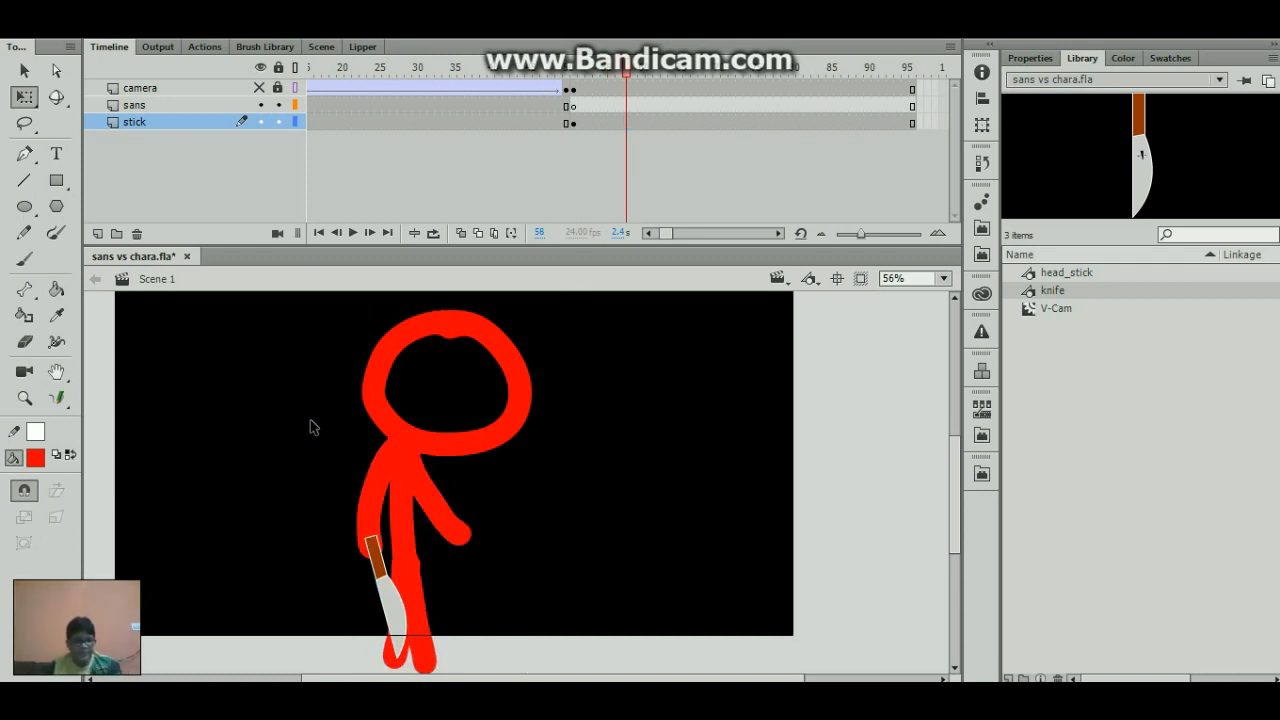
{"action": "left_click", "coordinate": [368, 388]}
{"action": "left_click", "coordinate": [381, 592], "text": "shift"}
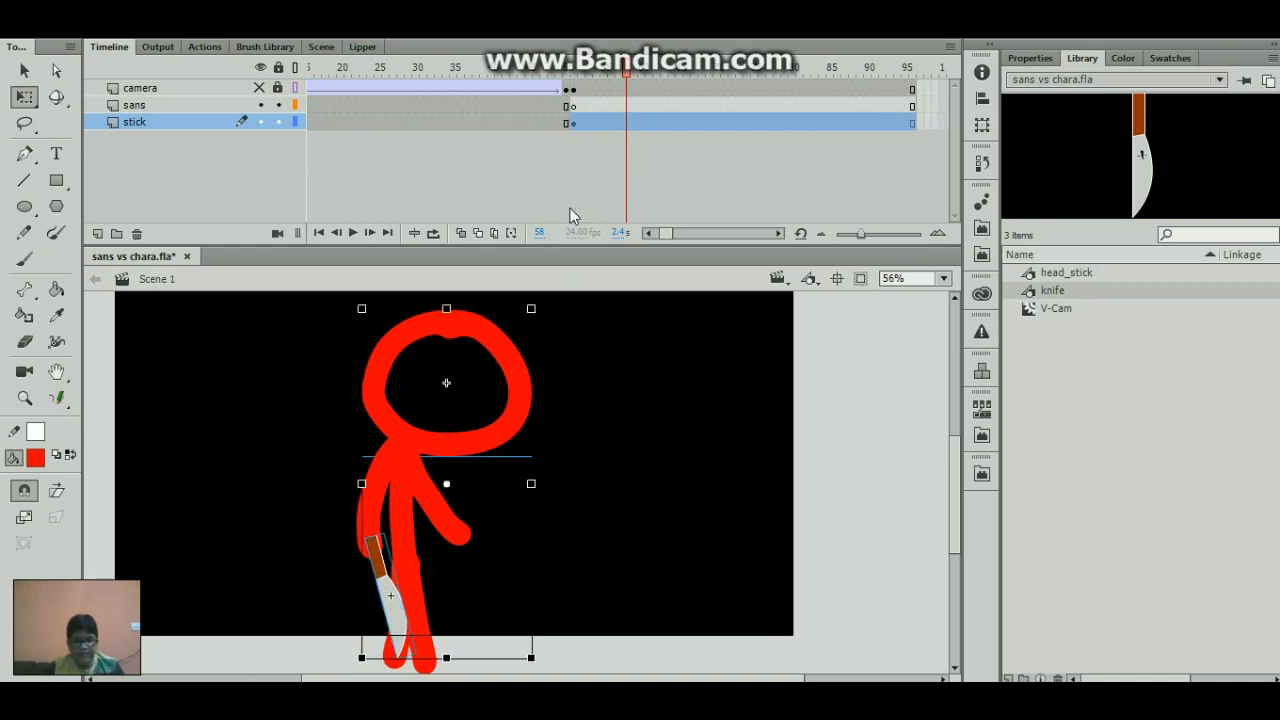
{"action": "left_click", "coordinate": [641, 122]}
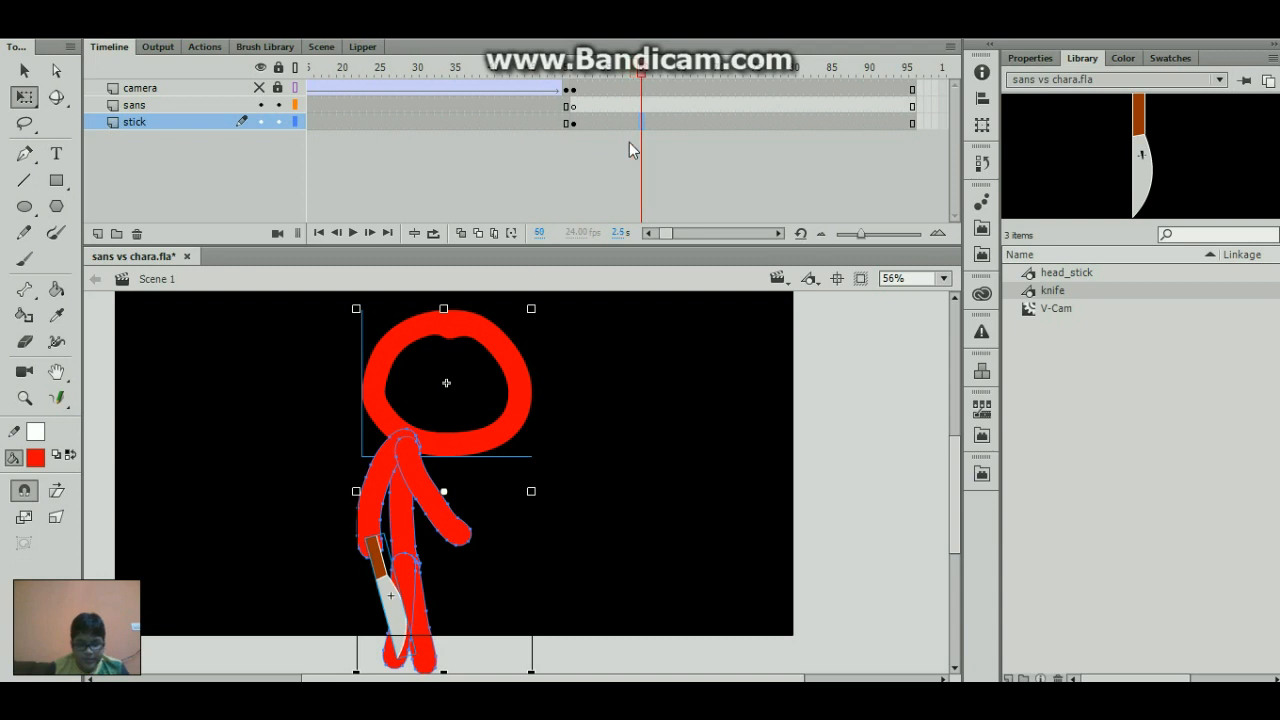
{"action": "key", "text": "F7"}
{"action": "key", "text": "ctrl+v"}
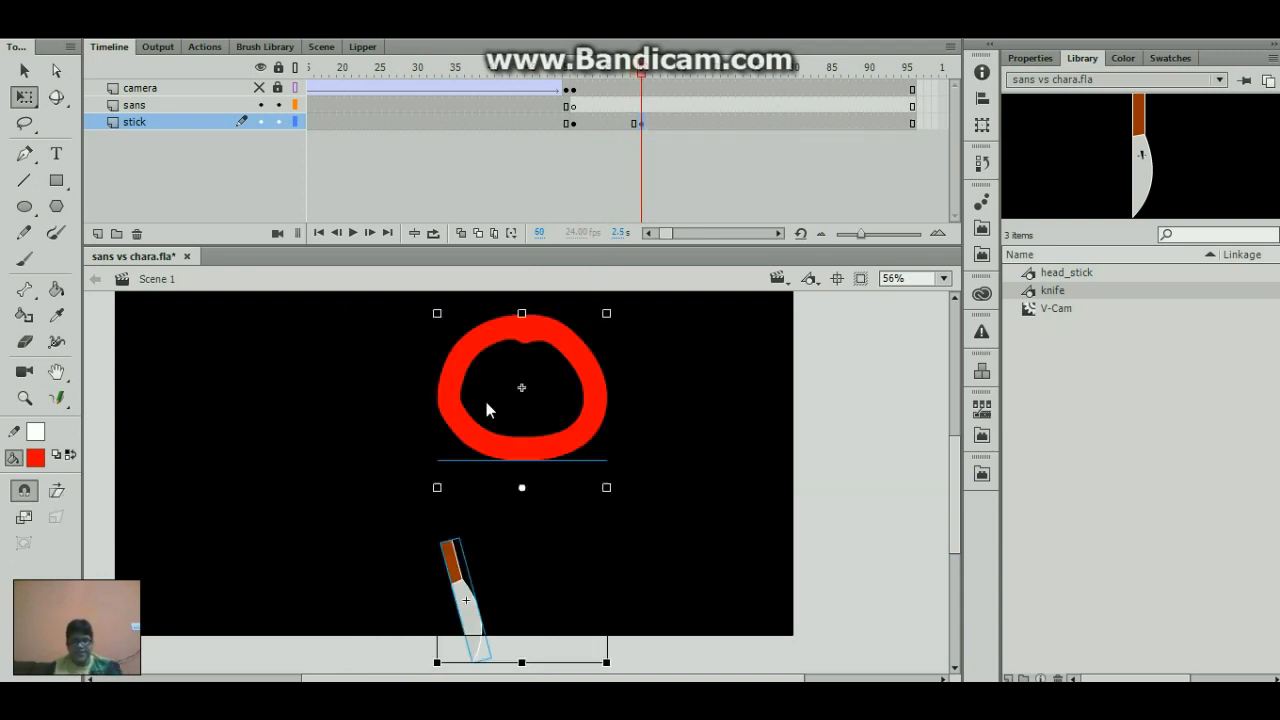
- Turn on Onion Skin and reposition the knife left of the previous pose and the head slightly lower and to its right
{"action": "left_click", "coordinate": [461, 233]}
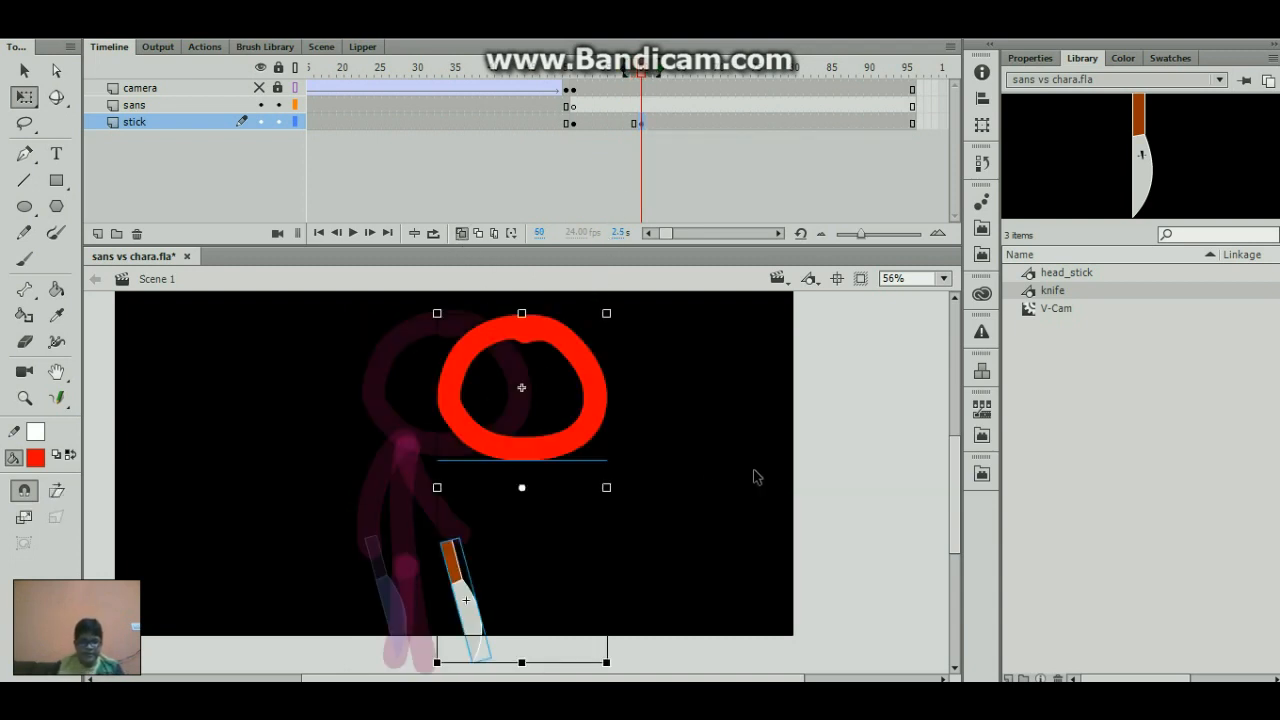
{"action": "left_click", "coordinate": [704, 493]}
{"action": "left_click_drag", "start_coordinate": [458, 577], "coordinate": [290, 577]}
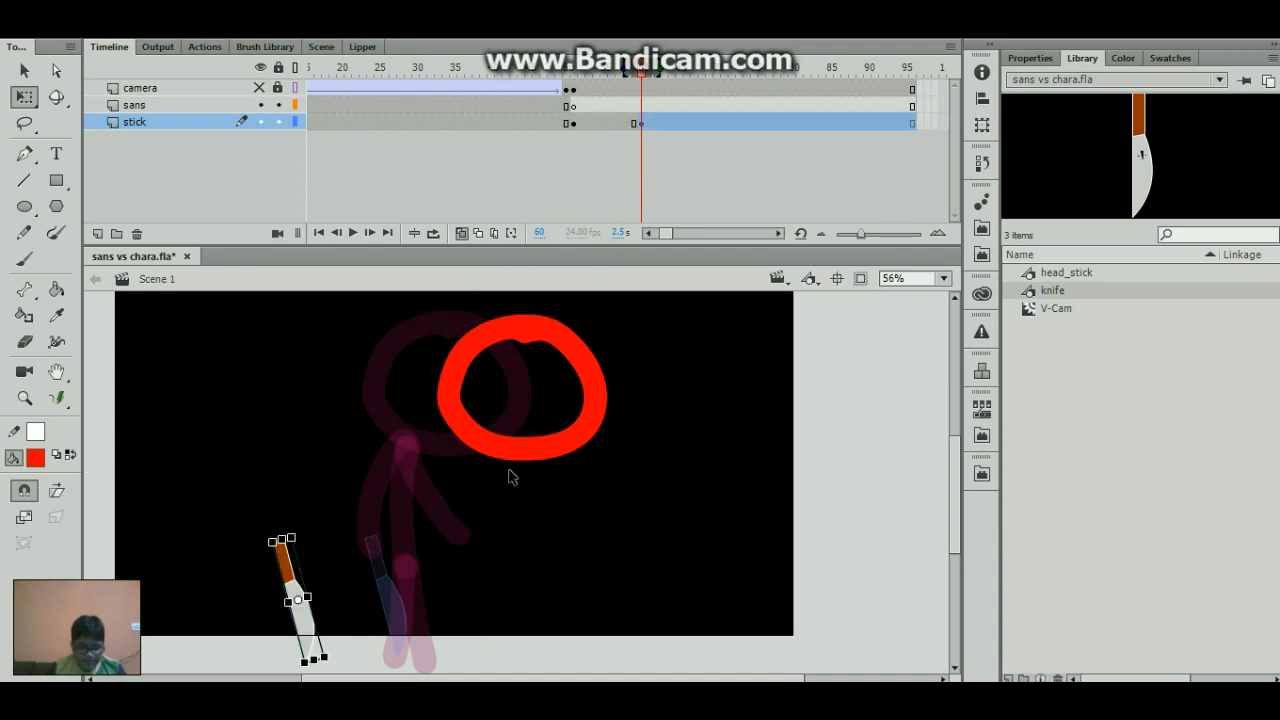
{"action": "left_click_drag", "start_coordinate": [514, 453], "coordinate": [491, 485]}
- Paint the stick figure's torso, legs and arms at frame 60 with the Brush and move the knife to the left hand
{"action": "key", "text": "b"}
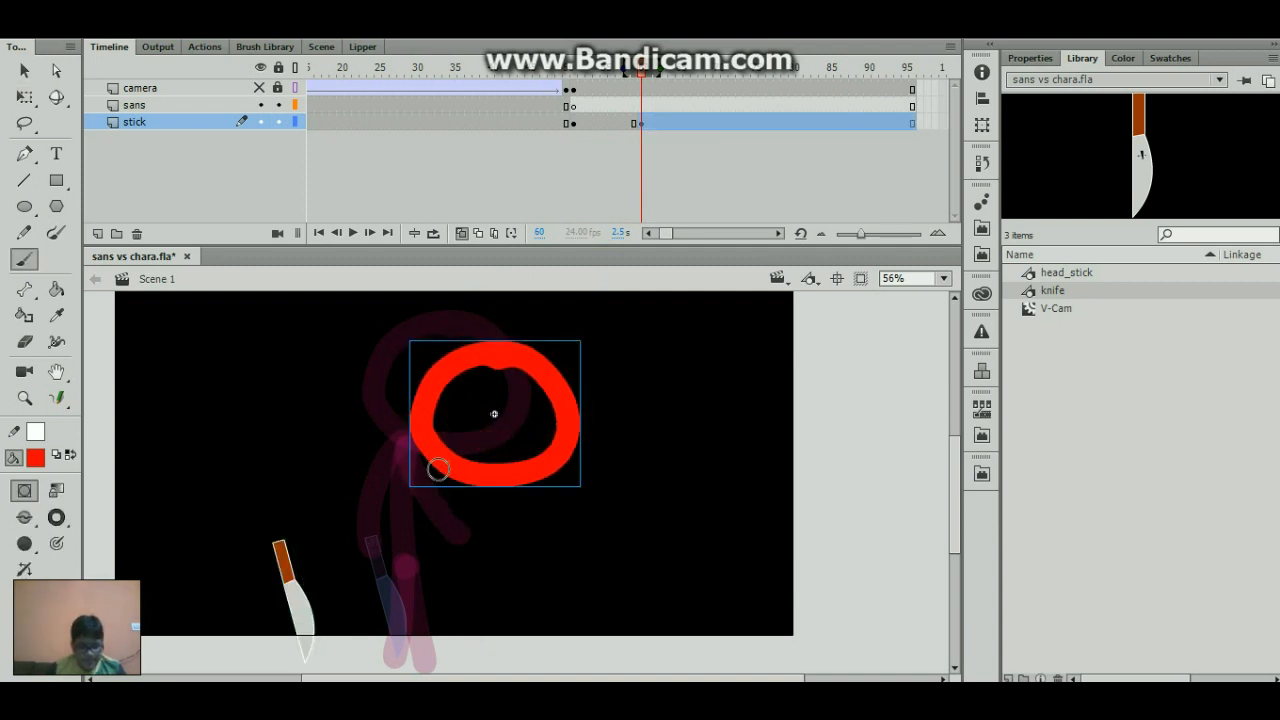
{"action": "mouse_move", "coordinate": [436, 445]}
{"action": "left_mouse_down"}
{"action": "mouse_move", "coordinate": [402, 561]}
{"action": "mouse_move", "coordinate": [465, 657]}
{"action": "left_mouse_up"}
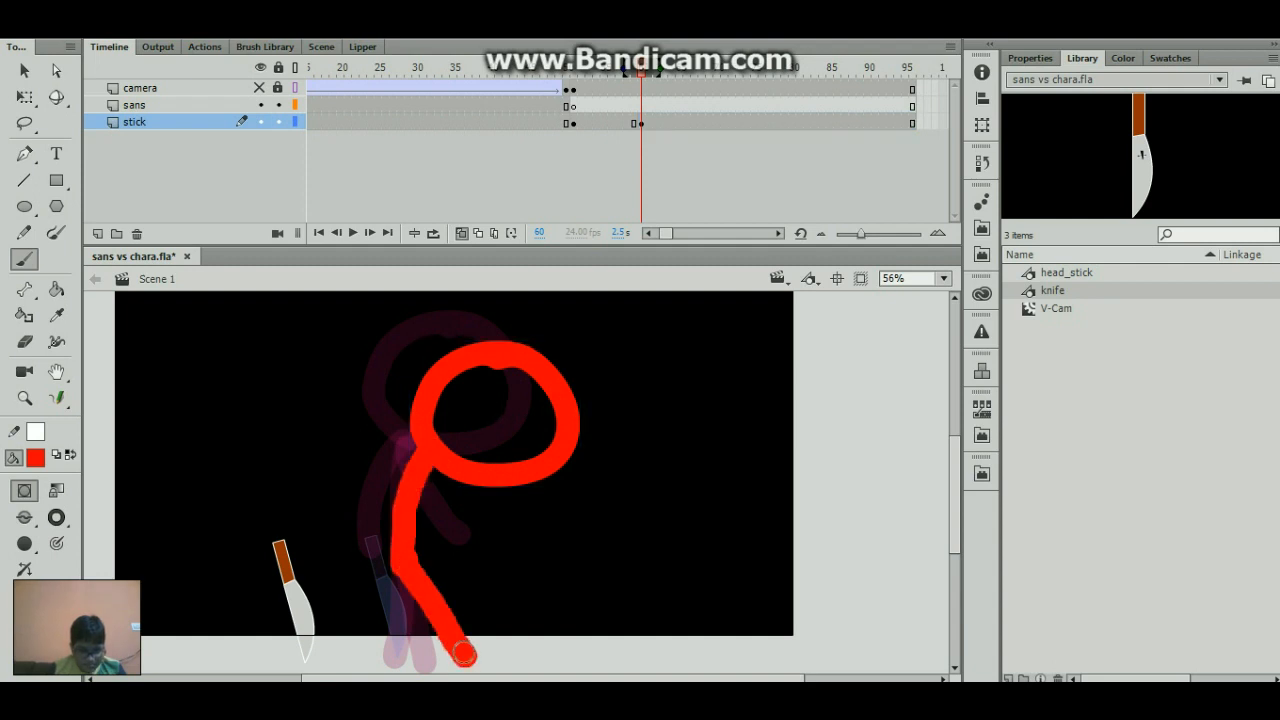
{"action": "left_click_drag", "start_coordinate": [400, 563], "coordinate": [390, 652]}
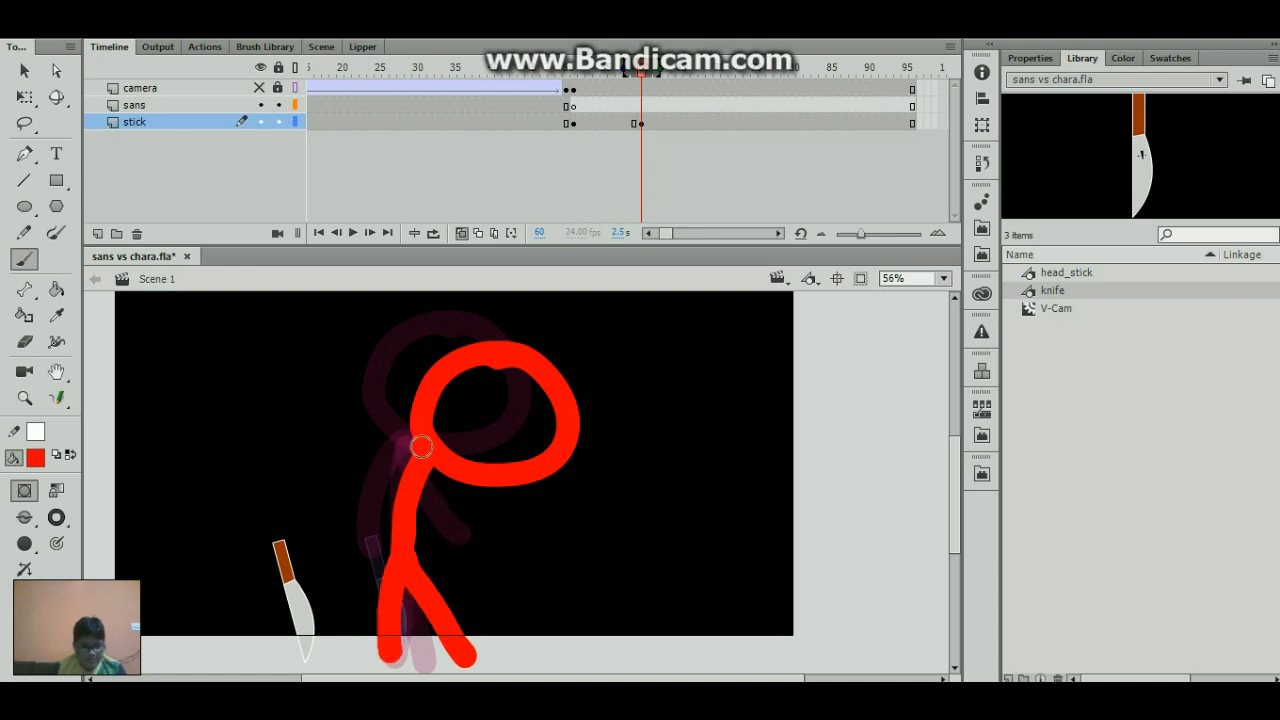
{"action": "mouse_move", "coordinate": [420, 447]}
{"action": "left_mouse_down"}
{"action": "mouse_move", "coordinate": [366, 457]}
{"action": "mouse_move", "coordinate": [354, 534]}
{"action": "mouse_move", "coordinate": [368, 542]}
{"action": "mouse_move", "coordinate": [428, 478]}
{"action": "mouse_move", "coordinate": [466, 531]}
{"action": "mouse_move", "coordinate": [488, 525]}
{"action": "left_mouse_up"}
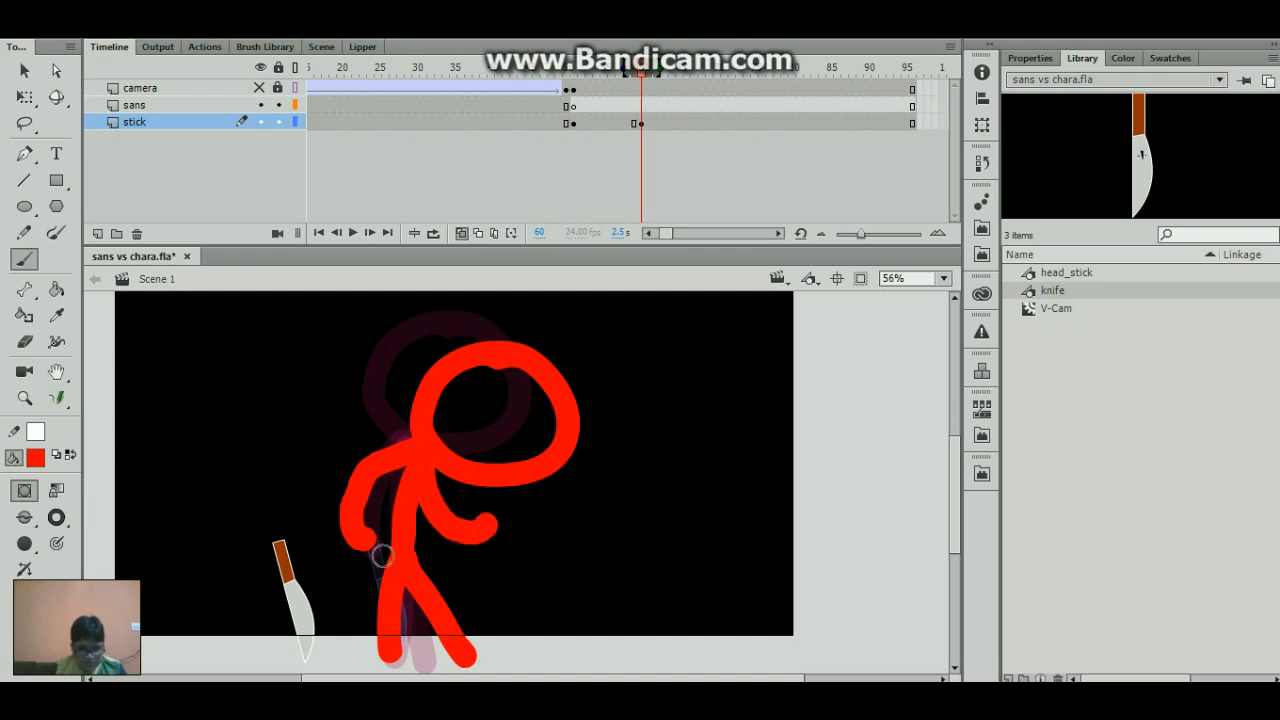
{"action": "left_click_drag", "start_coordinate": [301, 591], "coordinate": [383, 583]}
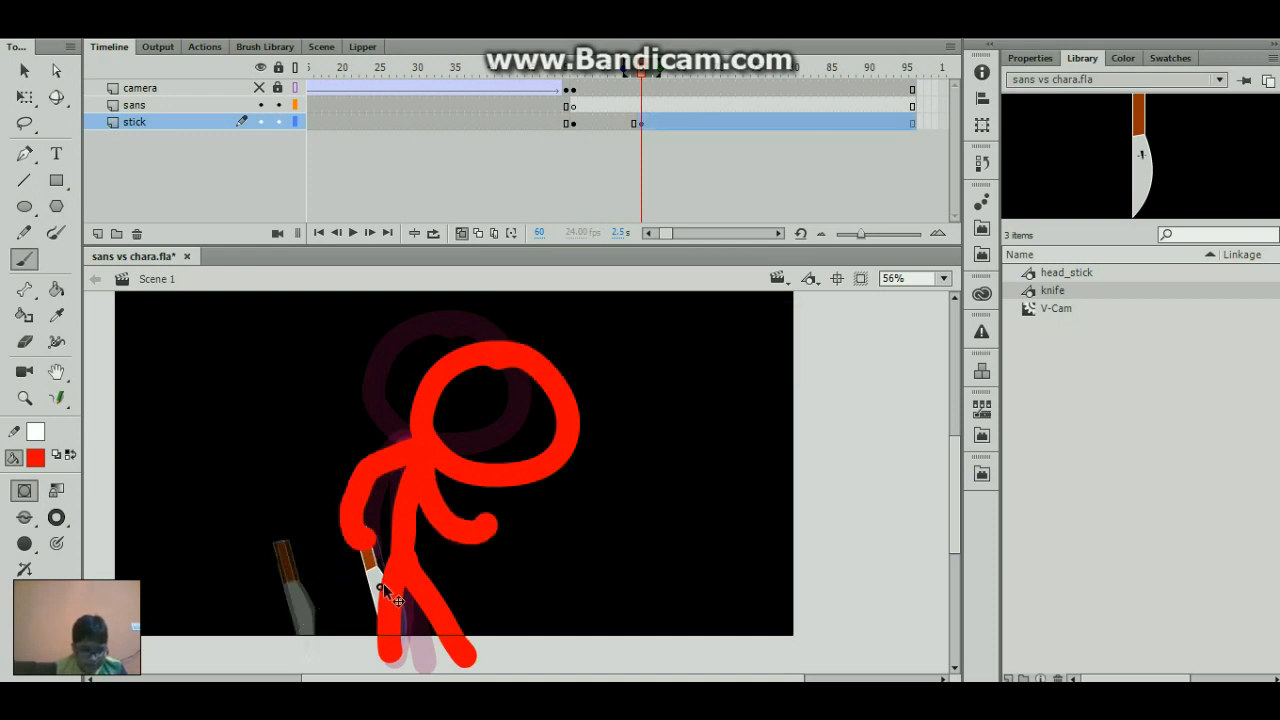
- Insert a keyframe at frame 58 of the stick layer and replace its content with the copied head and knife
{"action": "left_click", "coordinate": [626, 124]}
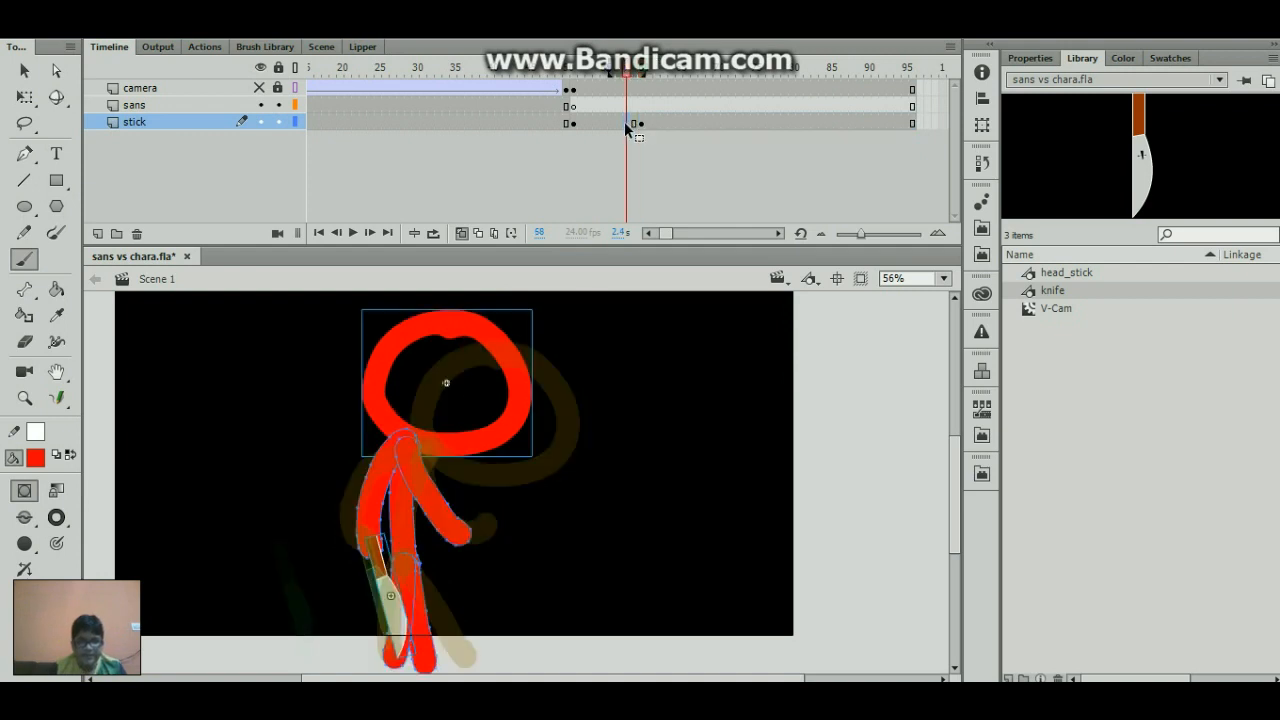
{"action": "key", "text": "F6"}
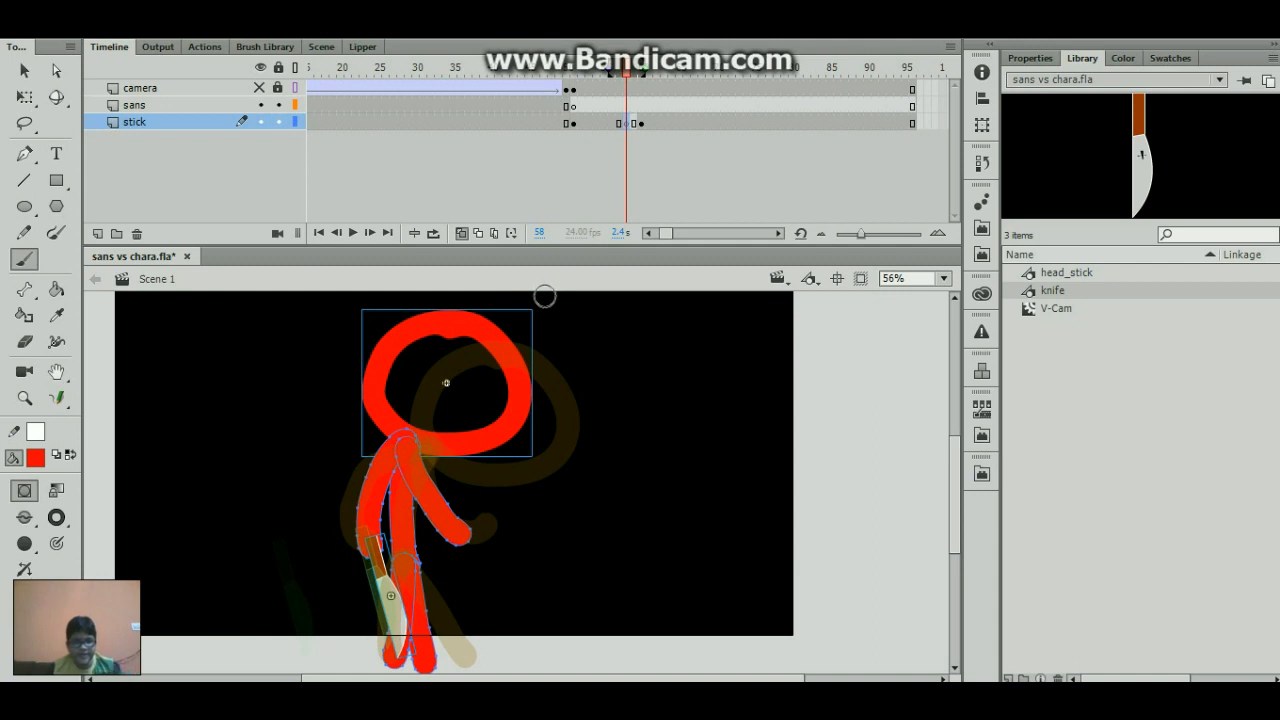
{"action": "left_click", "coordinate": [628, 122]}
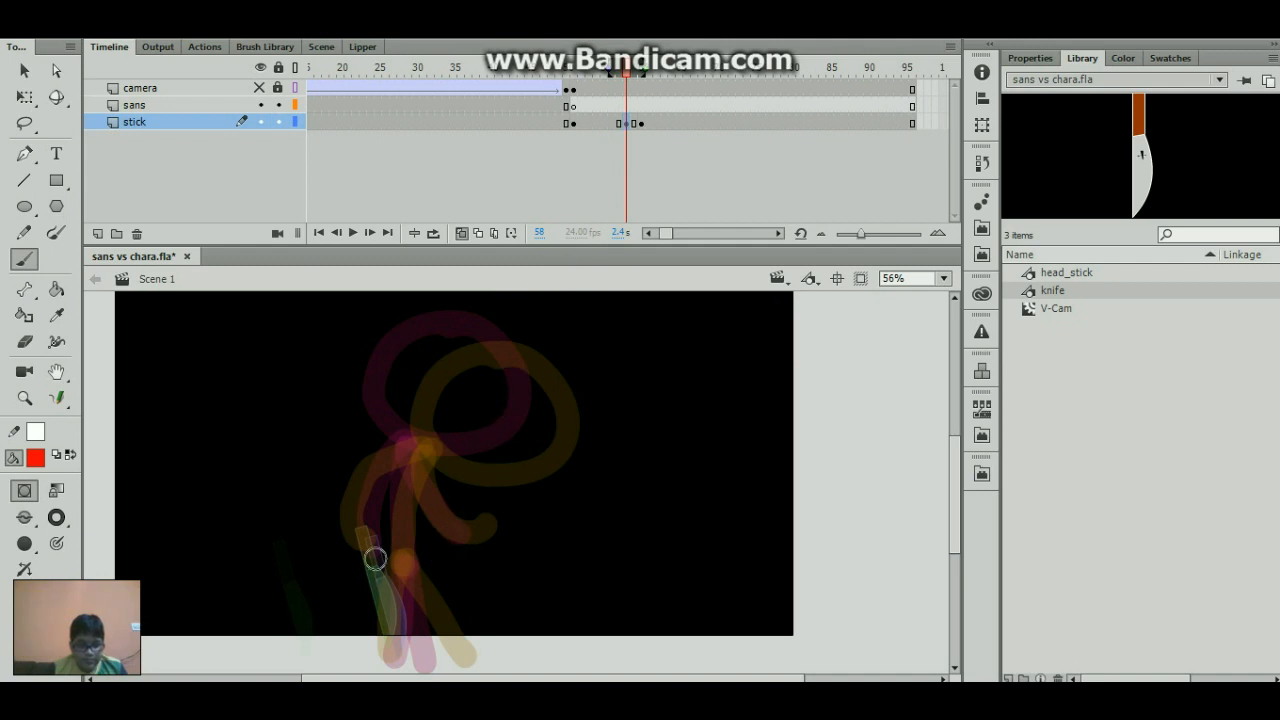
{"action": "mouse_move", "coordinate": [286, 386]}
{"action": "left_mouse_down"}
{"action": "mouse_move", "coordinate": [371, 528]}
{"action": "mouse_move", "coordinate": [384, 508]}
{"action": "left_mouse_up"}
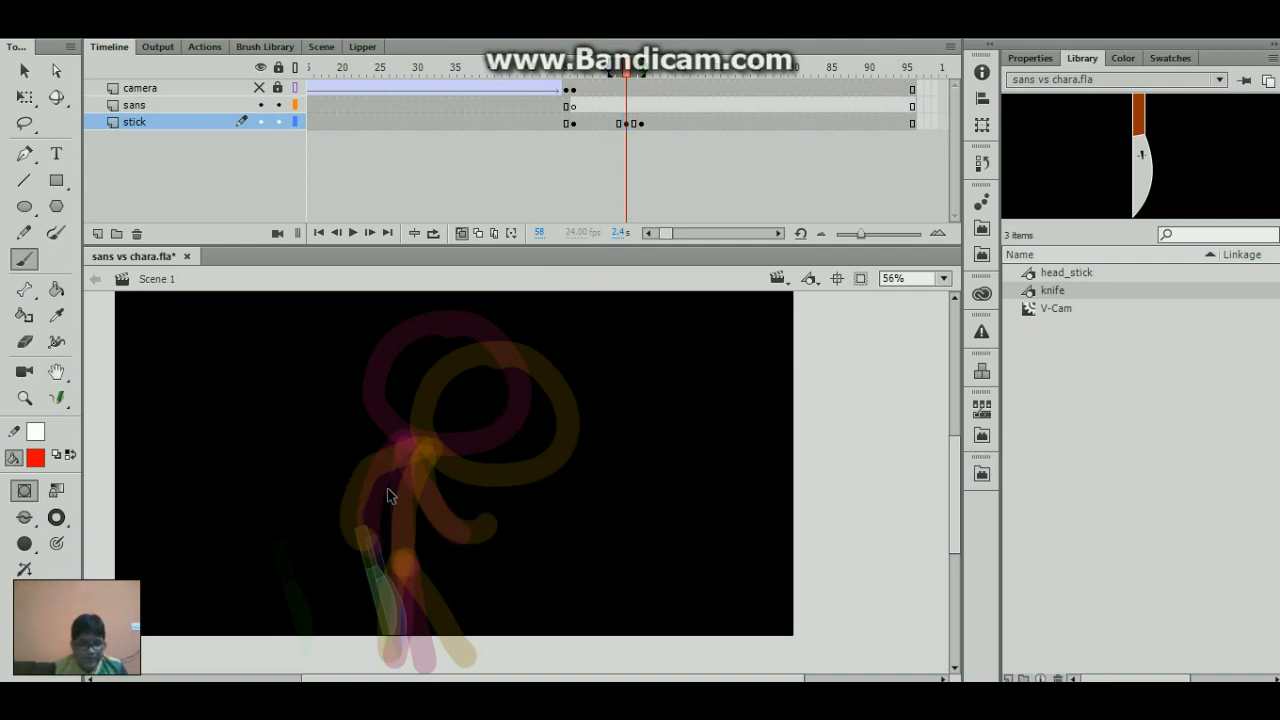
{"action": "left_click", "coordinate": [624, 123]}
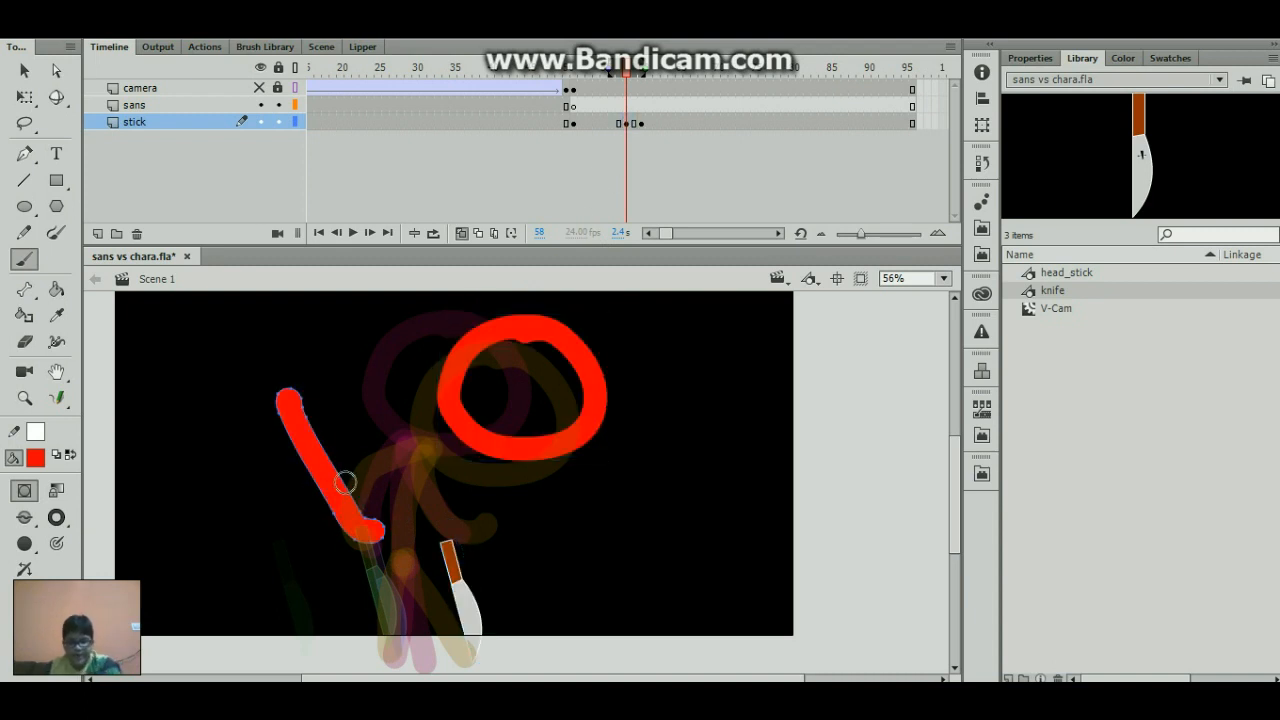
{"action": "key", "text": "Delete"}
- Switch onion skinning to outlines, then place the head between the neighbouring poses and the knife at the left hand
{"action": "left_click_drag", "start_coordinate": [446, 400], "coordinate": [402, 410]}
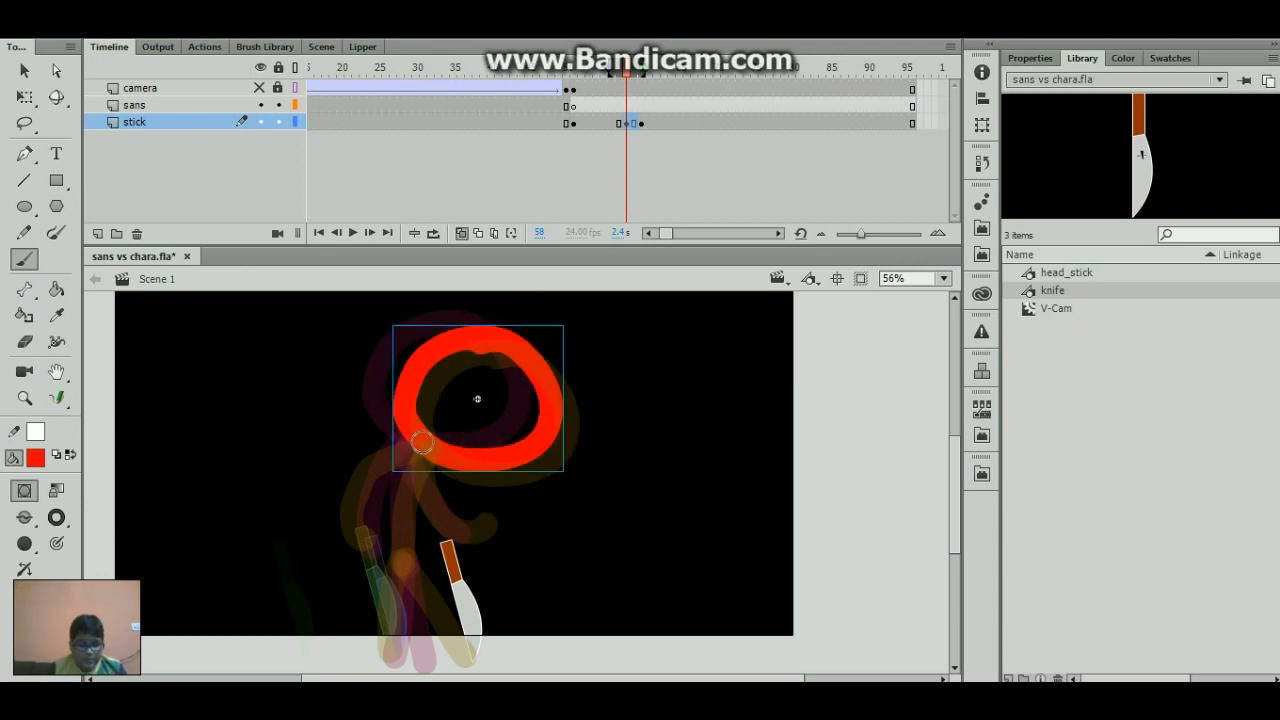
{"action": "left_click", "coordinate": [477, 236]}
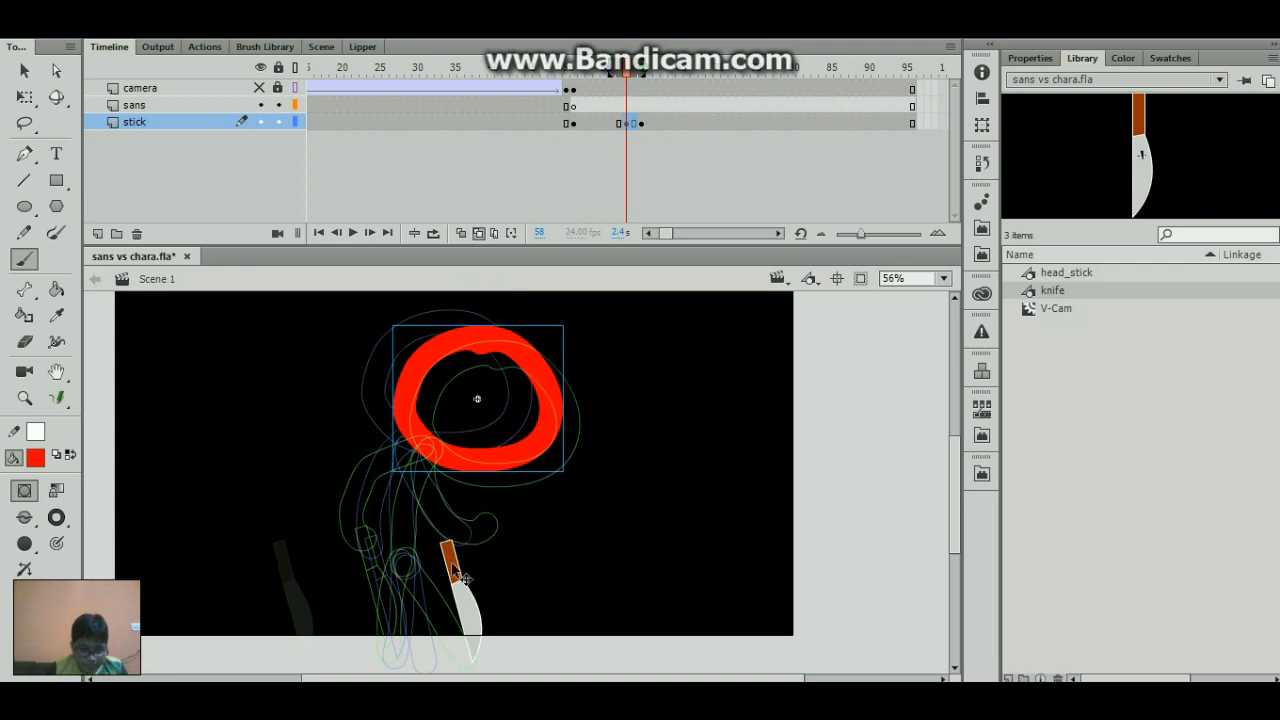
{"action": "left_click_drag", "start_coordinate": [463, 578], "coordinate": [393, 570]}
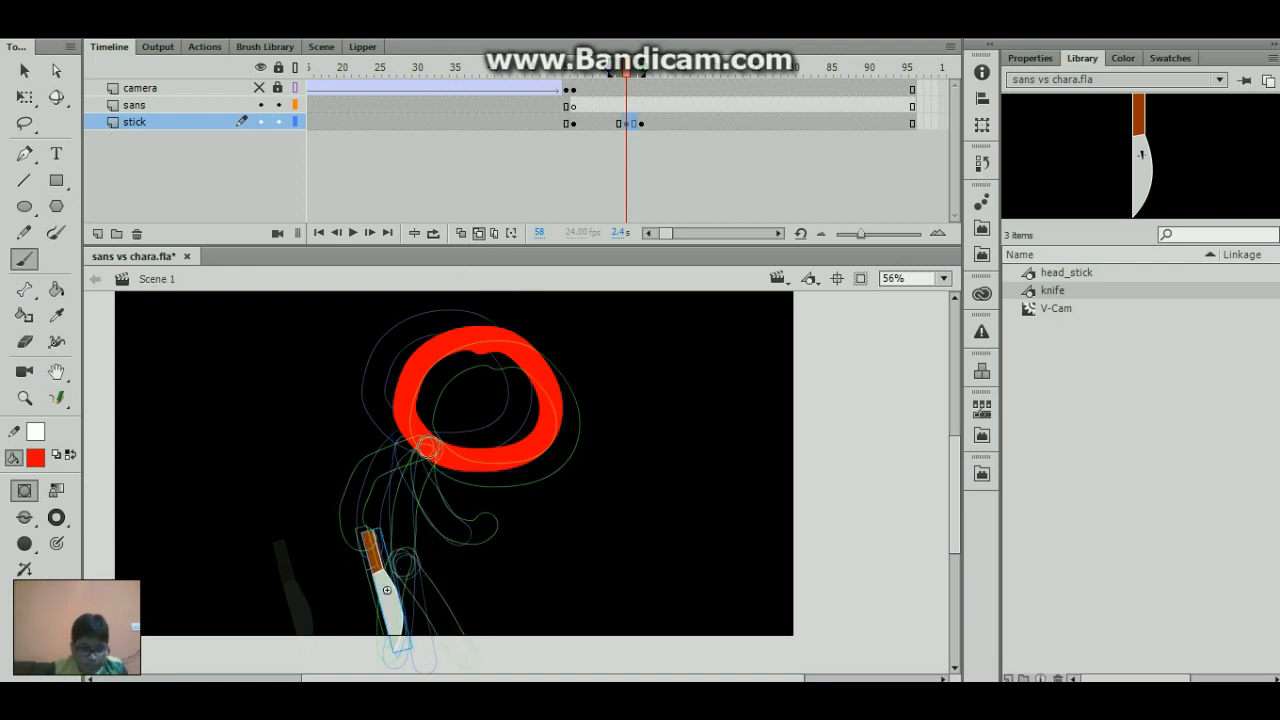
- Paint the in-between arms, torso and legs at frame 58 along the onion-skin outlines, redoing misplaced brush strokes
{"action": "mouse_move", "coordinate": [428, 449]}
{"action": "left_mouse_down"}
{"action": "mouse_move", "coordinate": [408, 557]}
{"action": "mouse_move", "coordinate": [407, 459]}
{"action": "mouse_move", "coordinate": [373, 478]}
{"action": "mouse_move", "coordinate": [368, 543]}
{"action": "left_mouse_up"}
{"action": "key", "text": "ctrl+z"}
{"action": "key", "text": "ctrl+z"}
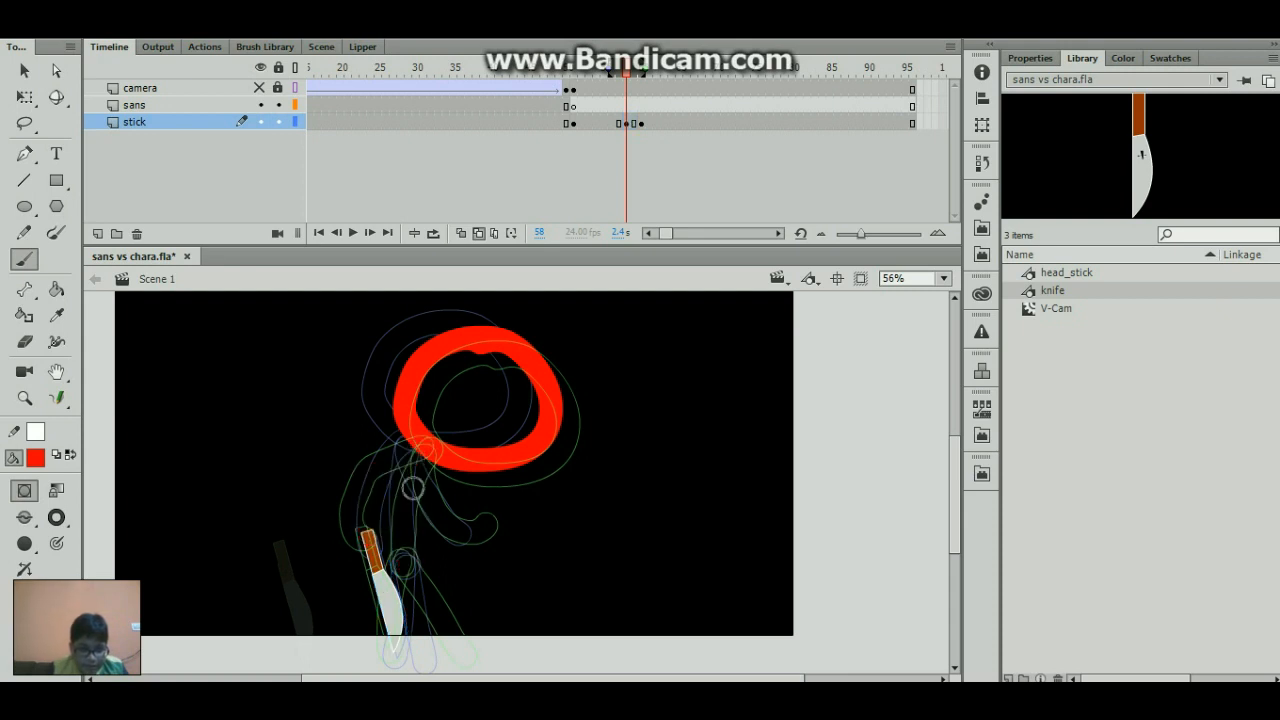
{"action": "mouse_move", "coordinate": [423, 443]}
{"action": "left_mouse_down"}
{"action": "mouse_move", "coordinate": [425, 492]}
{"action": "mouse_move", "coordinate": [478, 532]}
{"action": "left_mouse_up"}
{"action": "key", "text": "ctrl+z"}
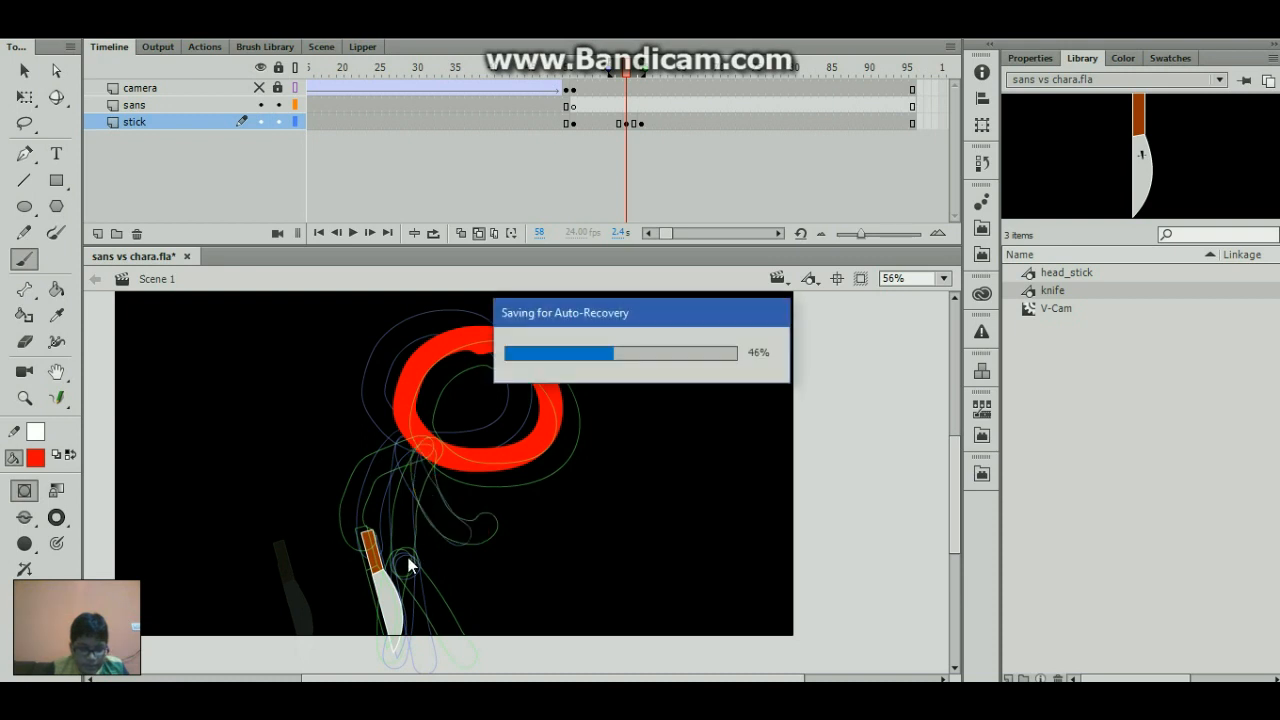
{"action": "left_click_drag", "start_coordinate": [402, 558], "coordinate": [450, 652]}
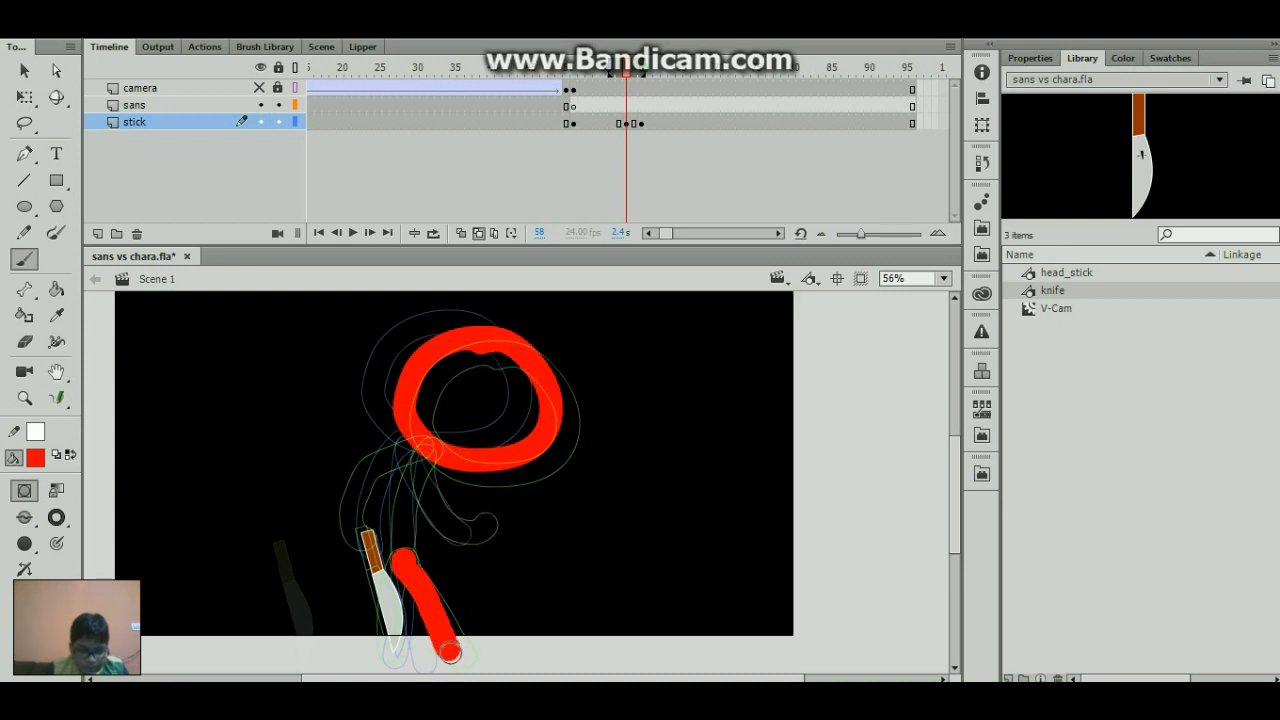
{"action": "key", "text": "ctrl+z"}
{"action": "left_click_drag", "start_coordinate": [404, 570], "coordinate": [405, 652]}
{"action": "key", "text": "ctrl+z"}
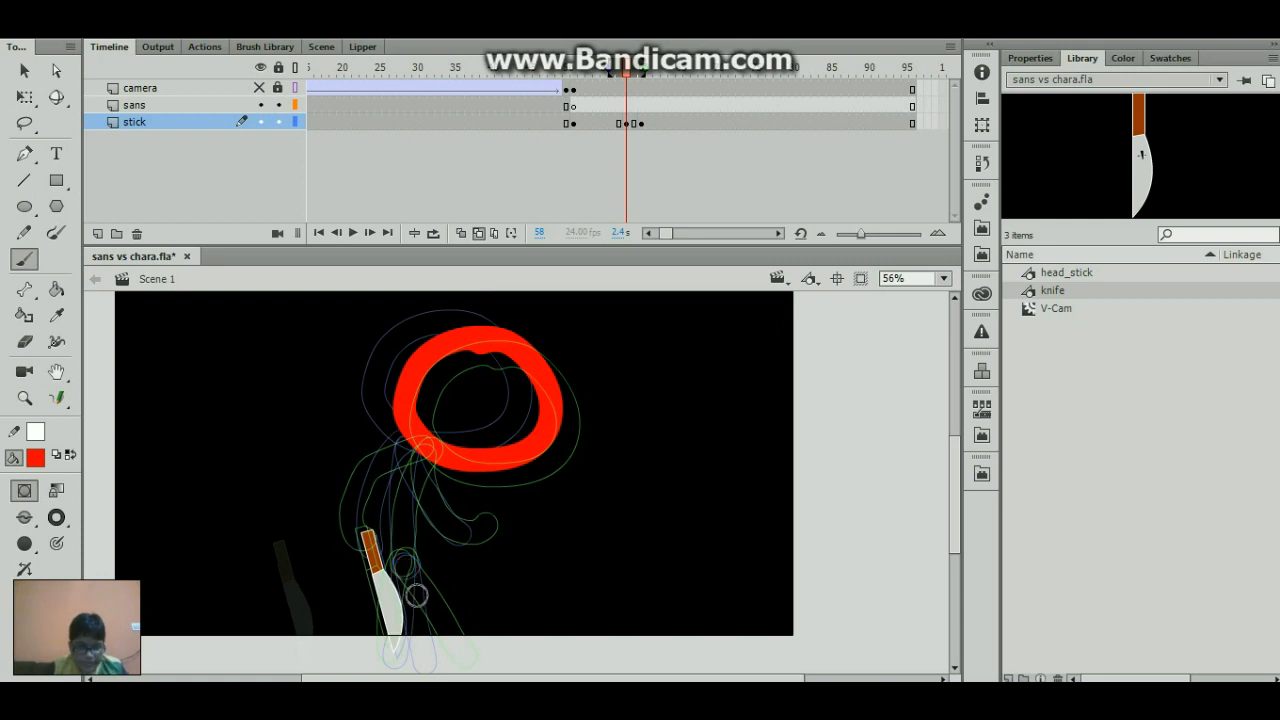
- Step through the frames around frames 58 to 63 to check the stick figure's movement between poses
{"action": "key", "text": "comma"}
{"action": "key", "text": "period"}
{"action": "key", "text": "period"}
{"action": "key", "text": "period"}
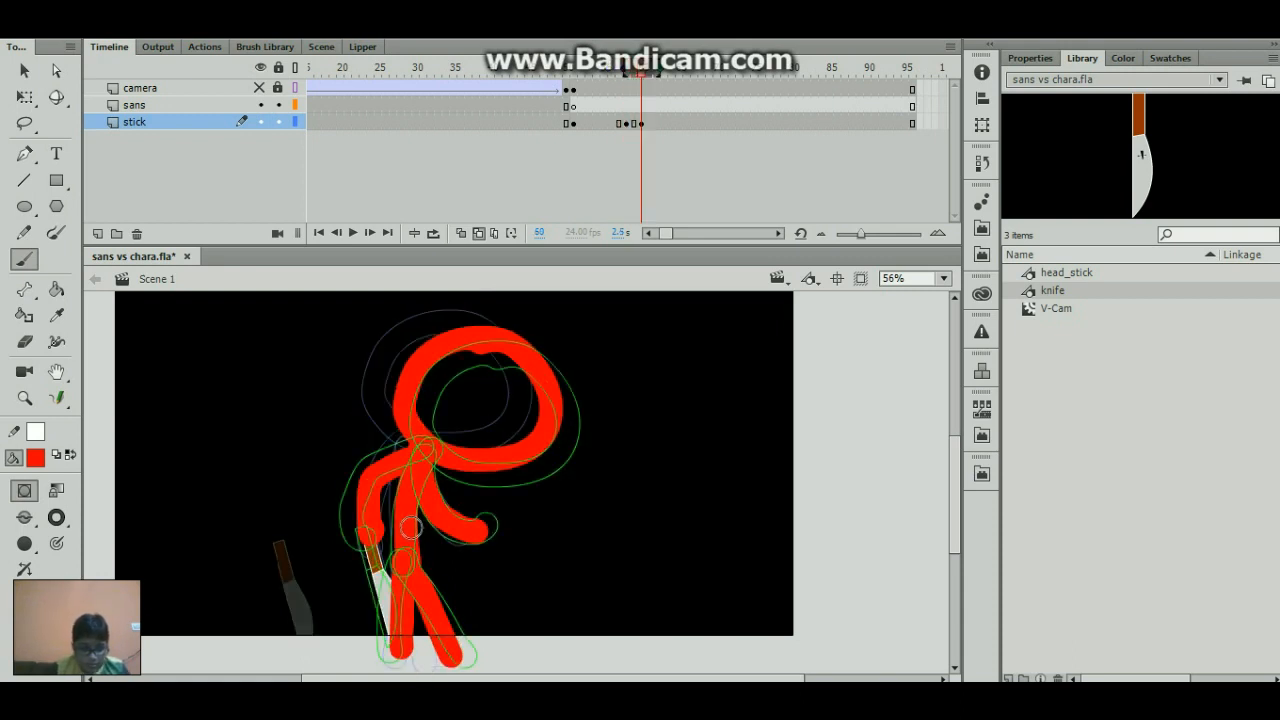
{"action": "key", "text": "period"}
{"action": "key", "text": "period"}
{"action": "key", "text": "period"}
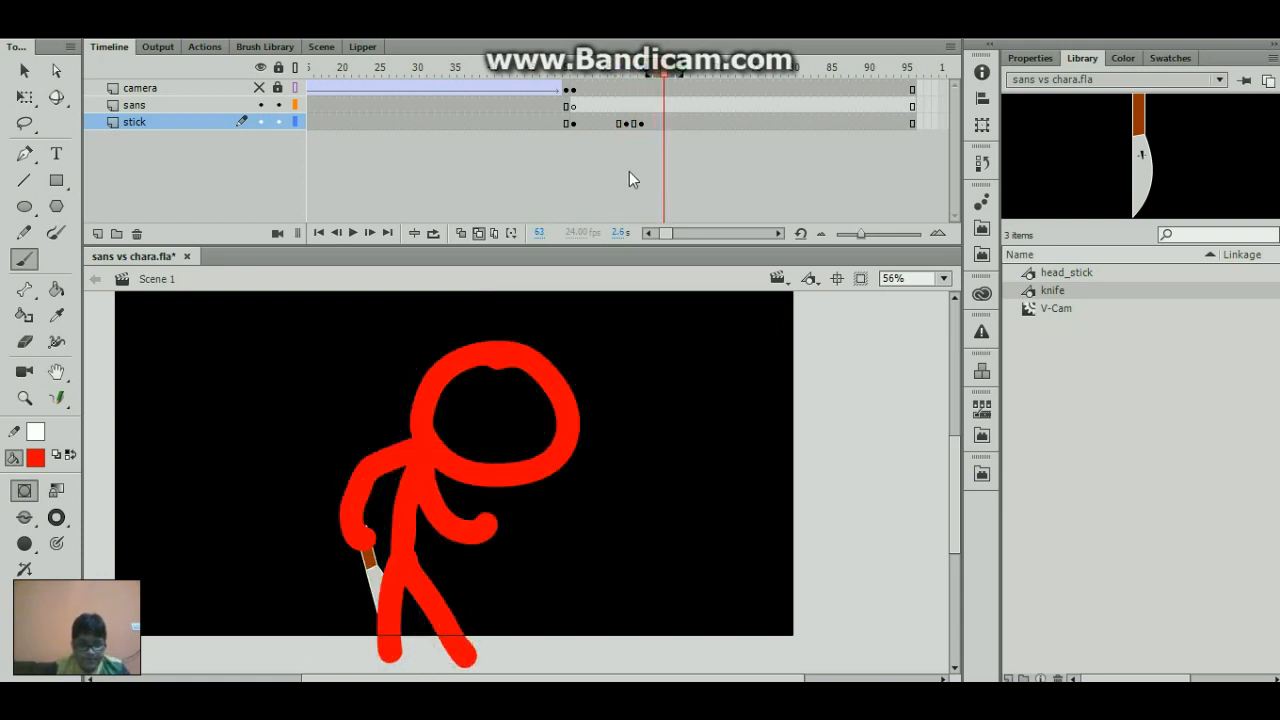
- Insert a keyframe at frame 75 of the stick layer that keeps the current pose
{"action": "left_click_drag", "start_coordinate": [681, 121], "coordinate": [753, 122]}
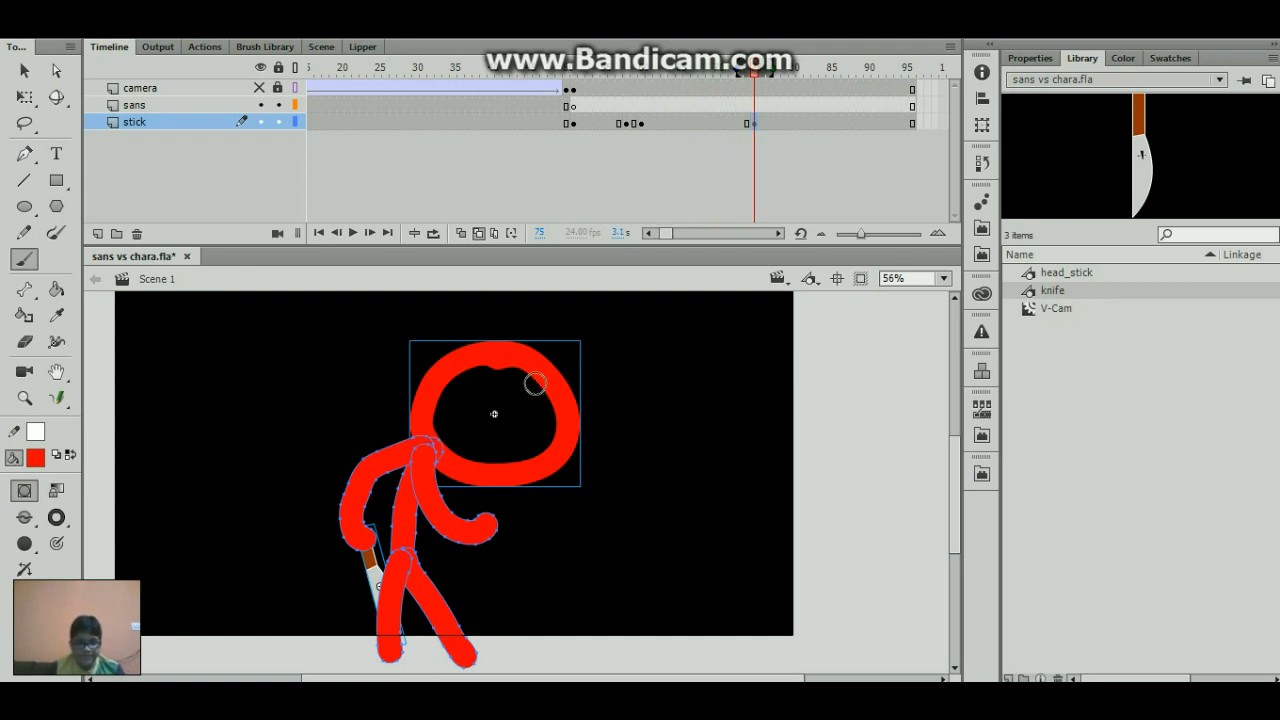
{"action": "left_click", "coordinate": [756, 122]}
{"action": "left_click_drag", "start_coordinate": [758, 126], "coordinate": [756, 131]}
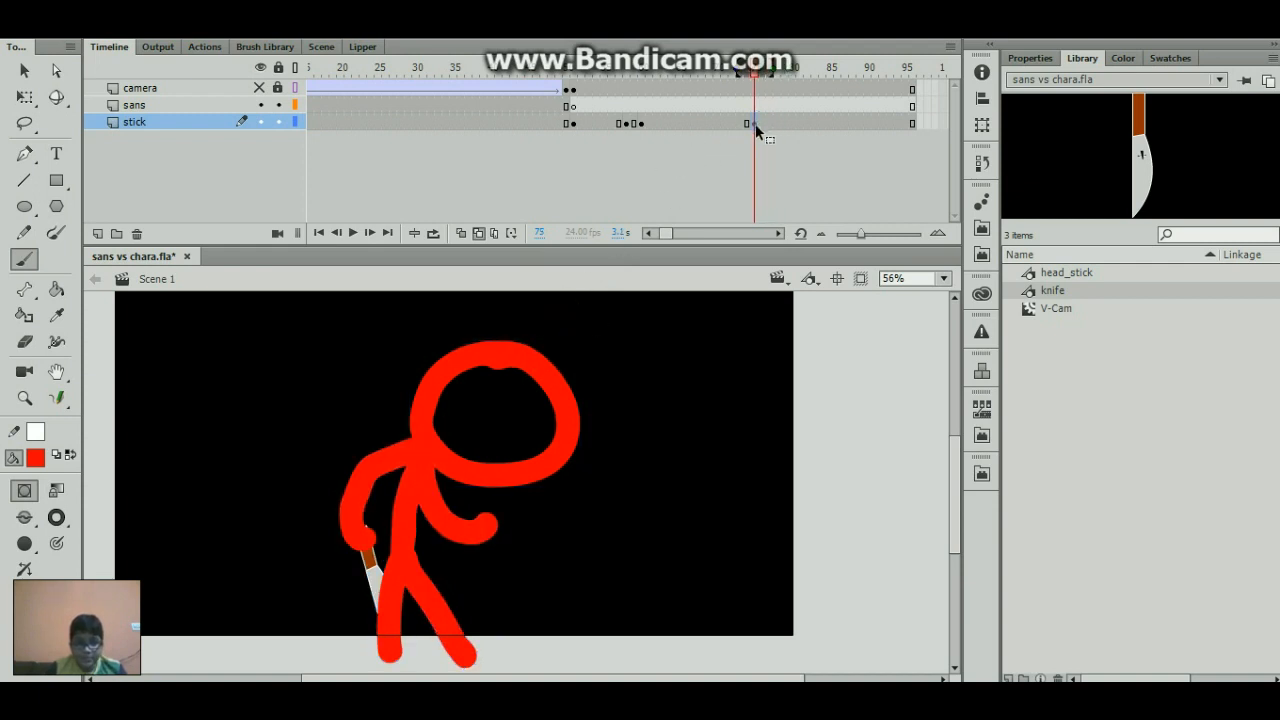
{"action": "key", "text": "q"}
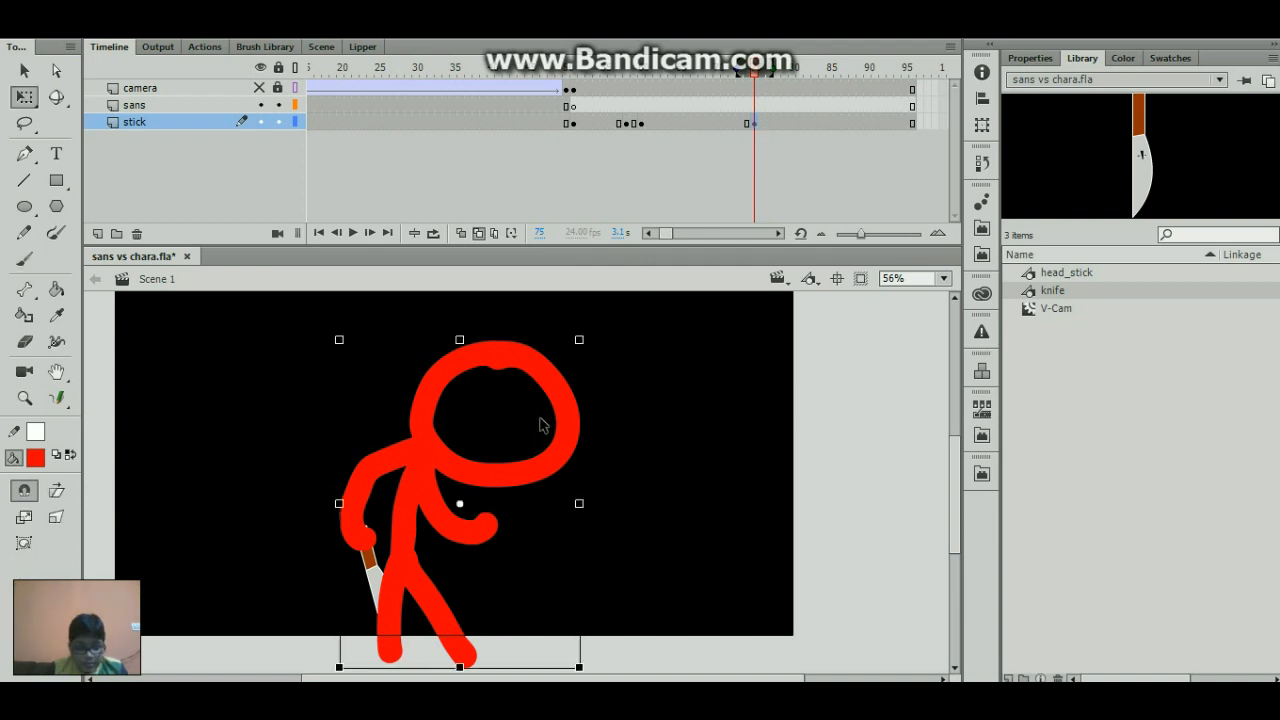
{"action": "left_click_drag", "start_coordinate": [543, 385], "coordinate": [538, 337]}
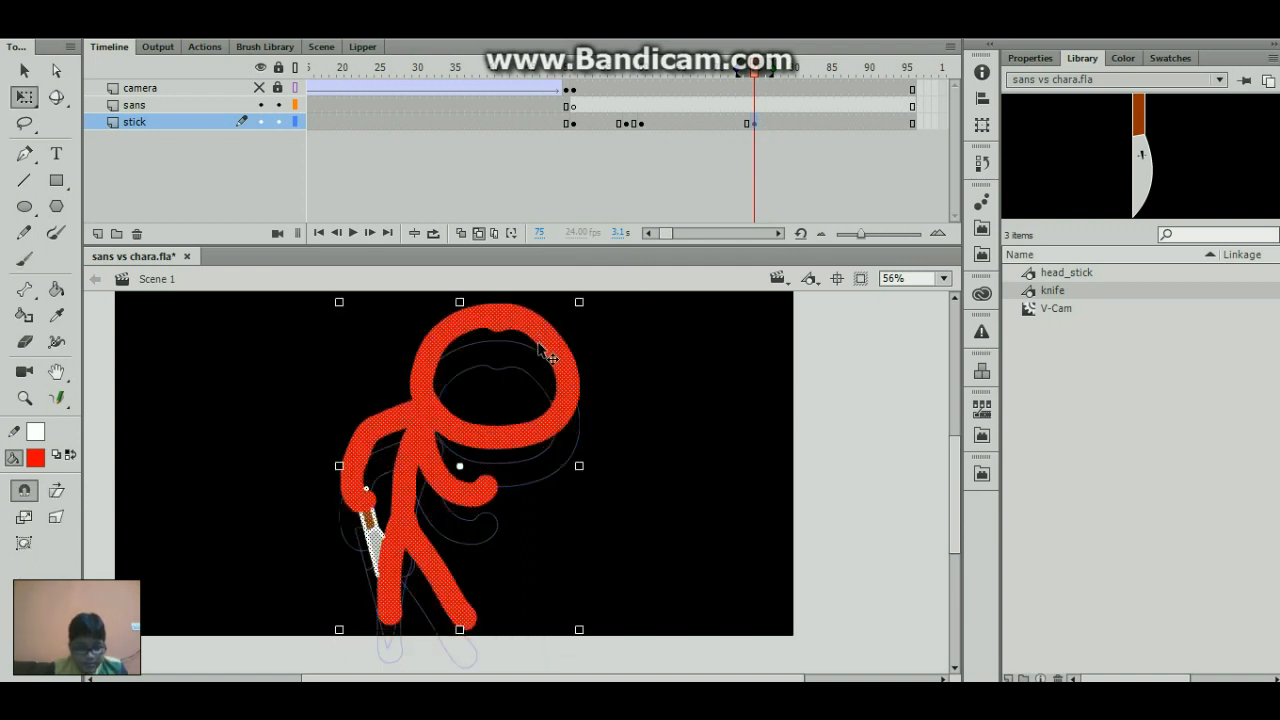
{"action": "key", "text": "ctrl+z"}
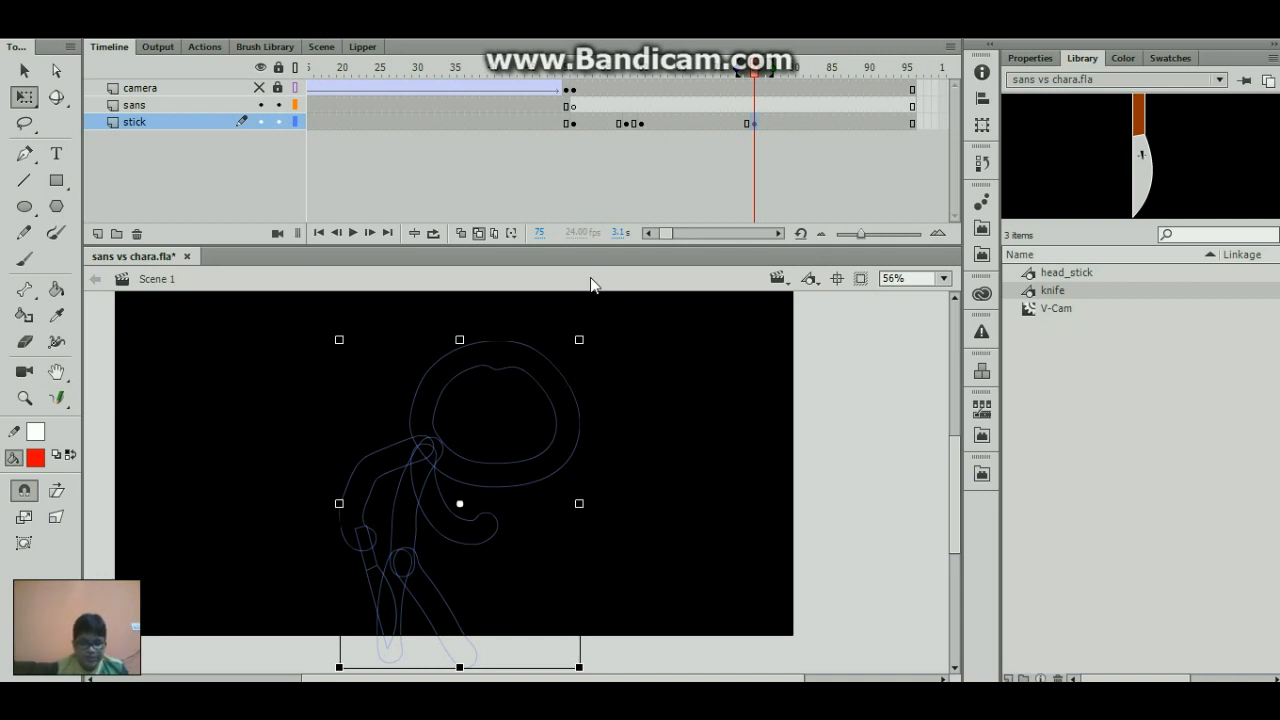
- Skew and shift separate slices of the stick figure at frame 75 with Free Transform to create a glitch distortion
{"action": "left_click", "coordinate": [751, 123]}
{"action": "left_click_drag", "start_coordinate": [284, 300], "coordinate": [614, 414]}
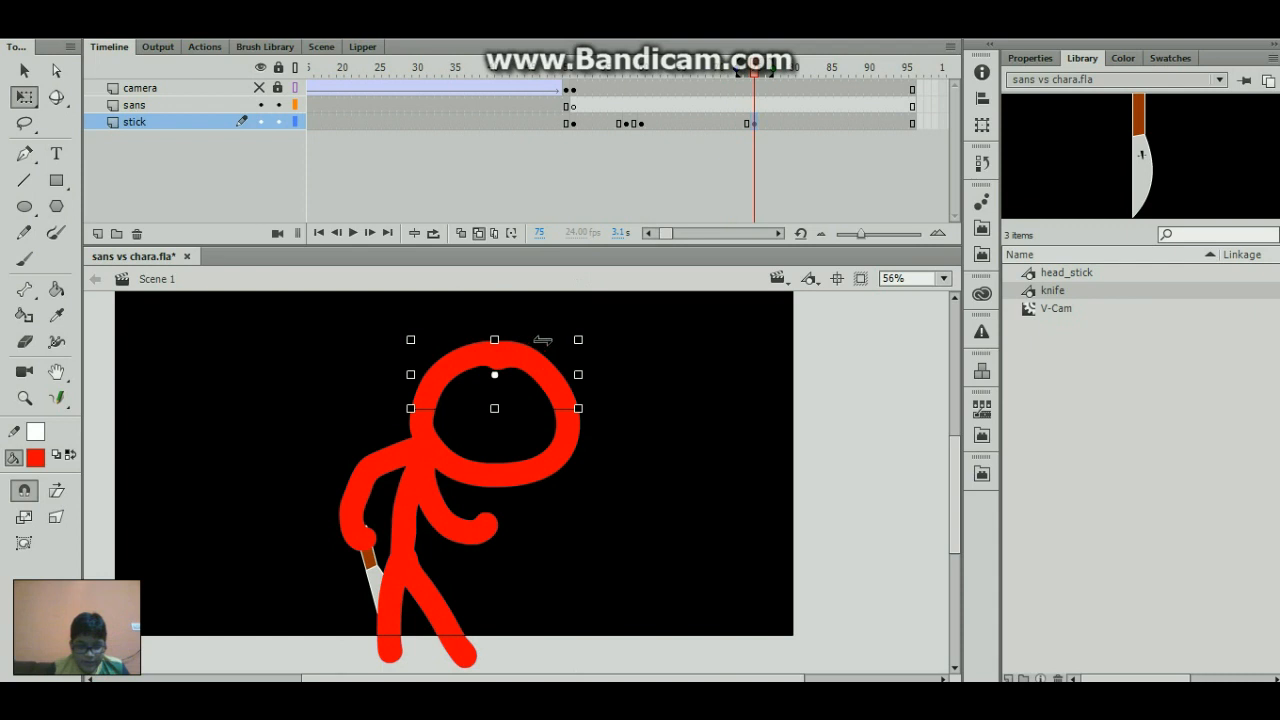
{"action": "mouse_move", "coordinate": [542, 340]}
{"action": "left_mouse_down"}
{"action": "mouse_move", "coordinate": [557, 336]}
{"action": "mouse_move", "coordinate": [546, 339]}
{"action": "left_mouse_up"}
{"action": "key", "text": "ctrl+z"}
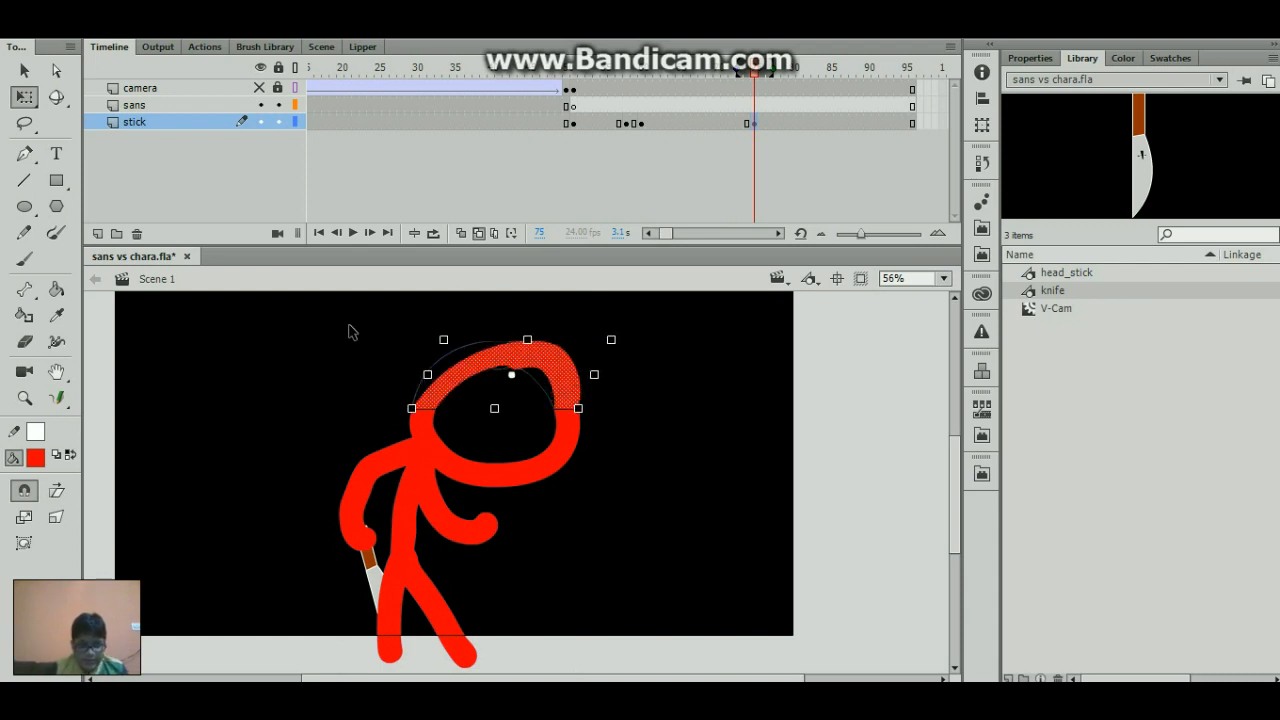
{"action": "left_click_drag", "start_coordinate": [349, 331], "coordinate": [624, 452]}
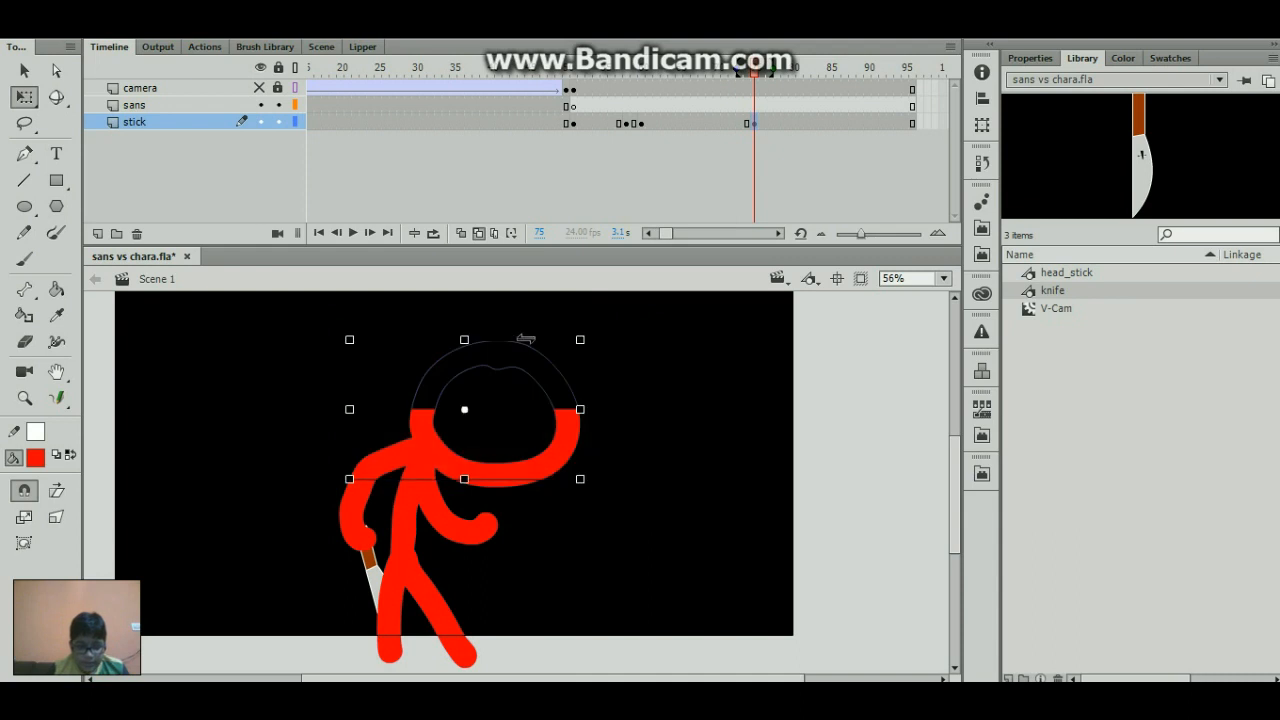
{"action": "left_click_drag", "start_coordinate": [525, 340], "coordinate": [455, 340]}
{"action": "left_click_drag", "start_coordinate": [287, 586], "coordinate": [576, 498]}
{"action": "left_click_drag", "start_coordinate": [482, 383], "coordinate": [474, 444]}
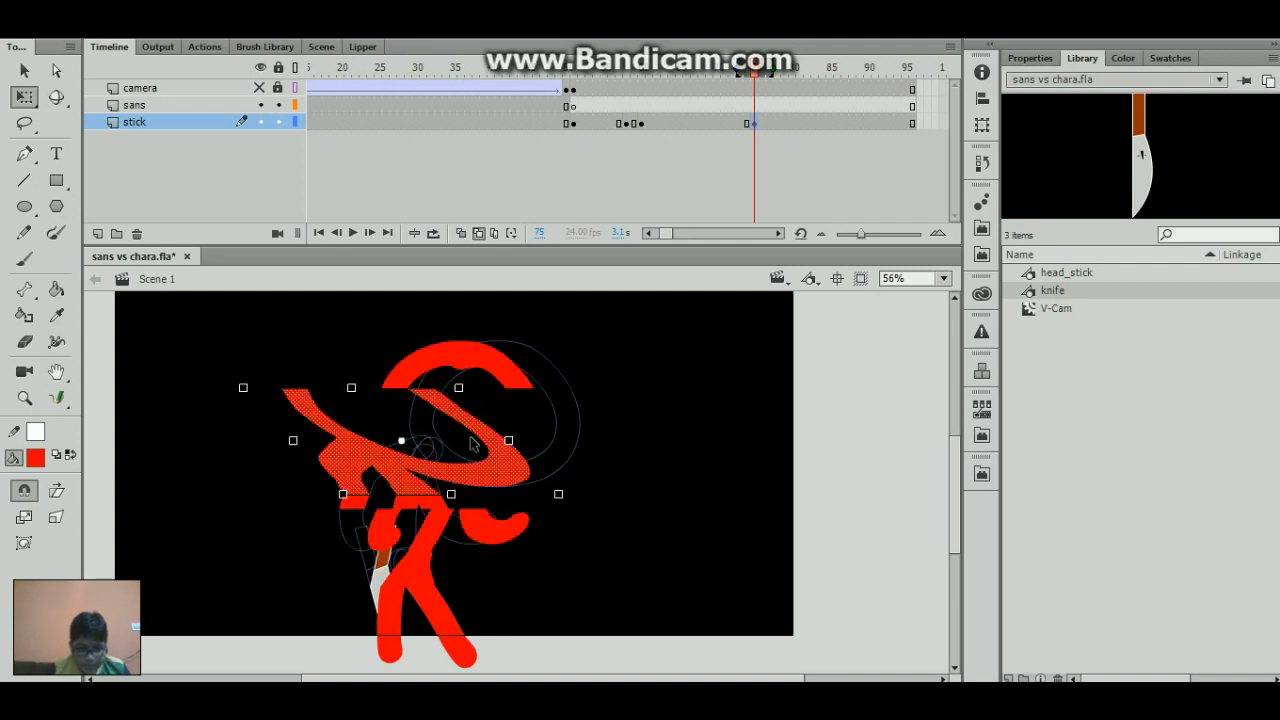
- Copy the undistorted pose from frame 72 to frame 76 of the stick layer and play back the glitch section
{"action": "left_click", "coordinate": [733, 122]}
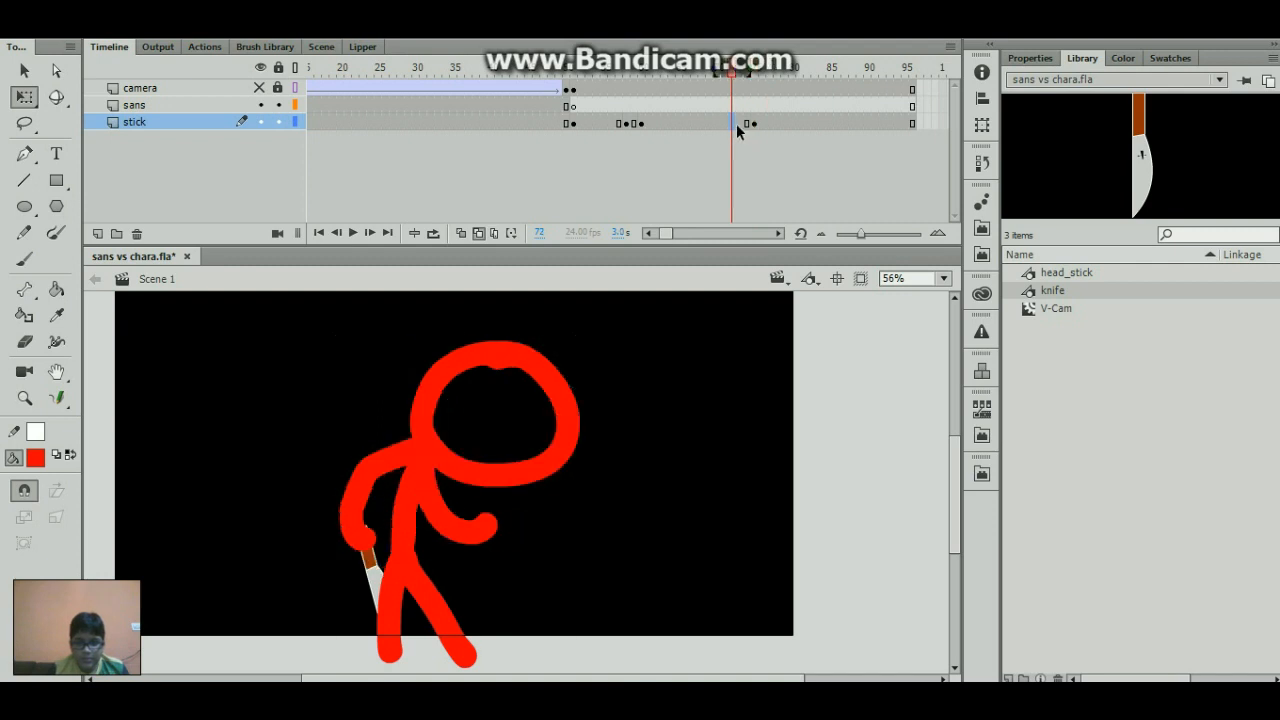
{"action": "left_click_drag", "start_coordinate": [733, 124], "coordinate": [764, 128]}
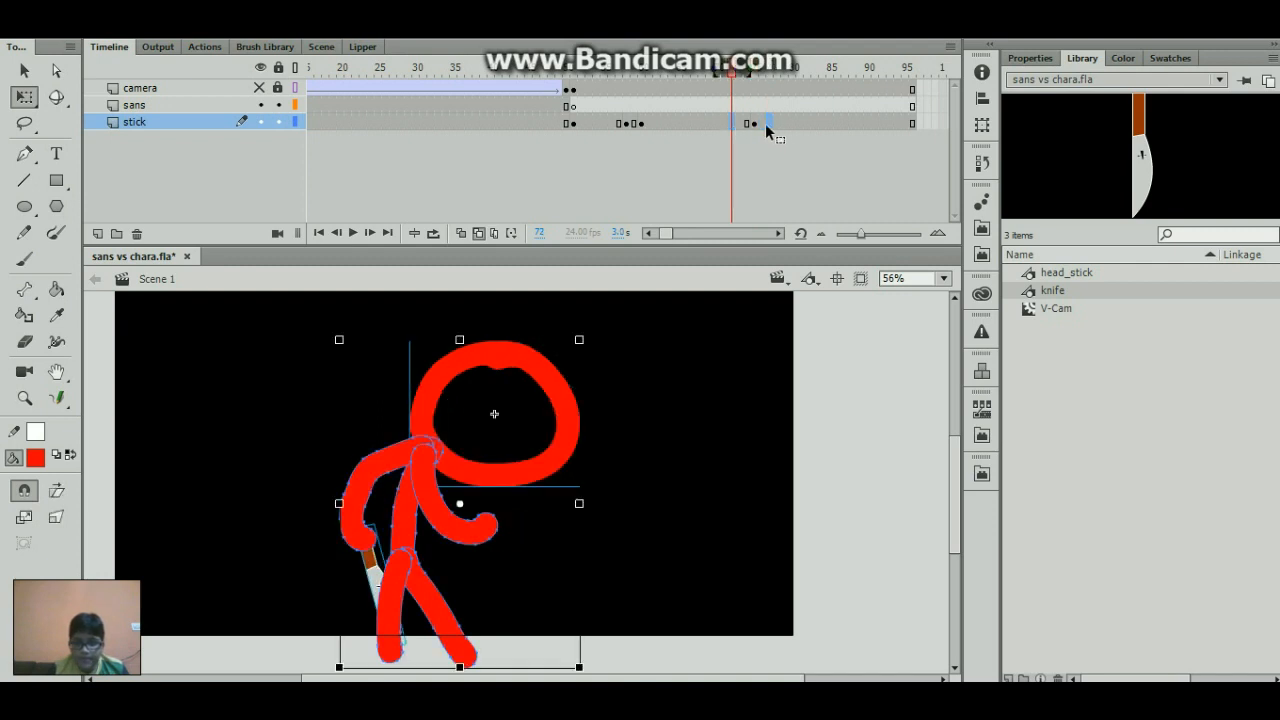
{"action": "left_click", "coordinate": [760, 124]}
{"action": "left_click_drag", "start_coordinate": [758, 70], "coordinate": [722, 76]}
{"action": "key", "text": "Return"}
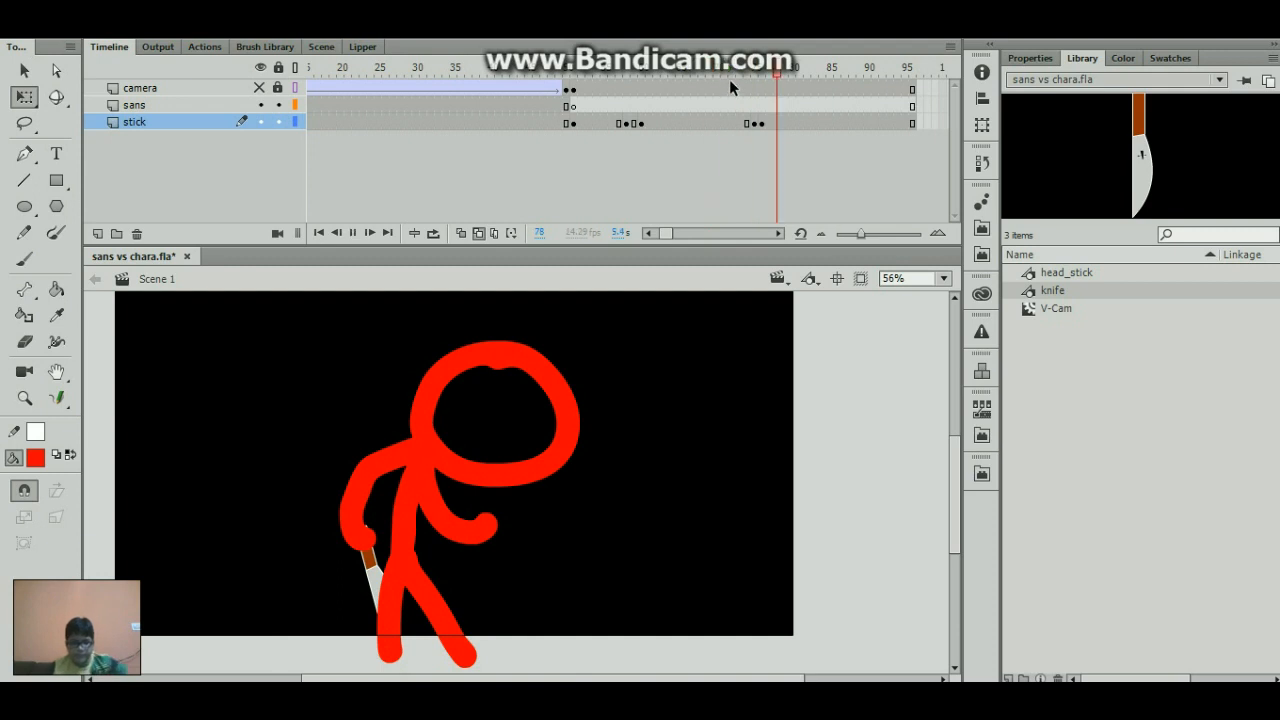
{"action": "left_click", "coordinate": [745, 74]}
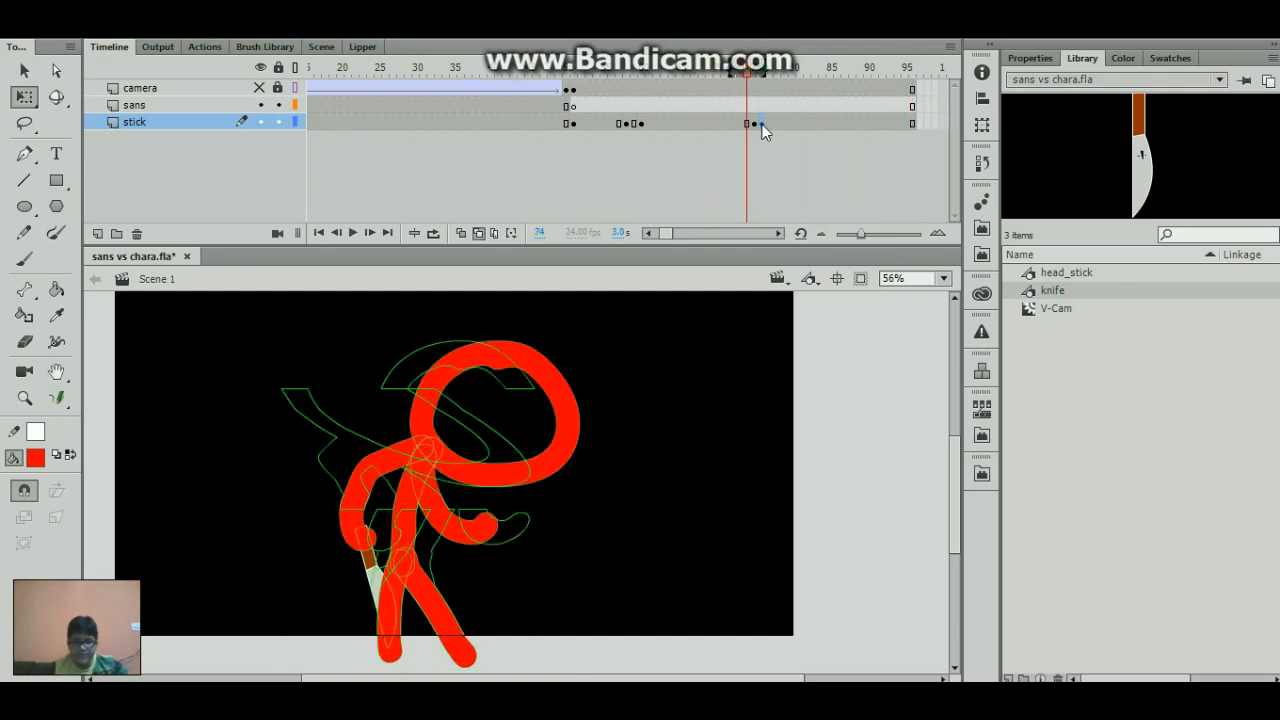
- Delete the distorted stick figure from frame 75 of the stick layer
{"action": "left_click", "coordinate": [760, 124]}
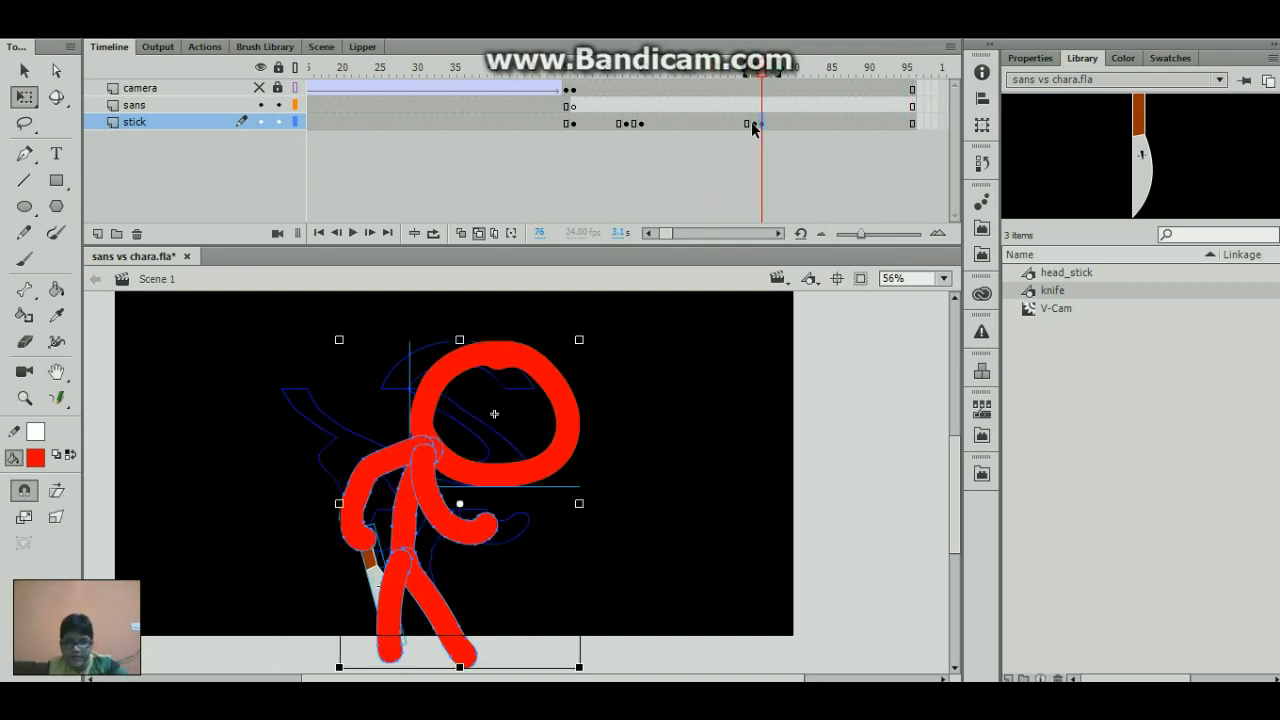
{"action": "left_click", "coordinate": [753, 125]}
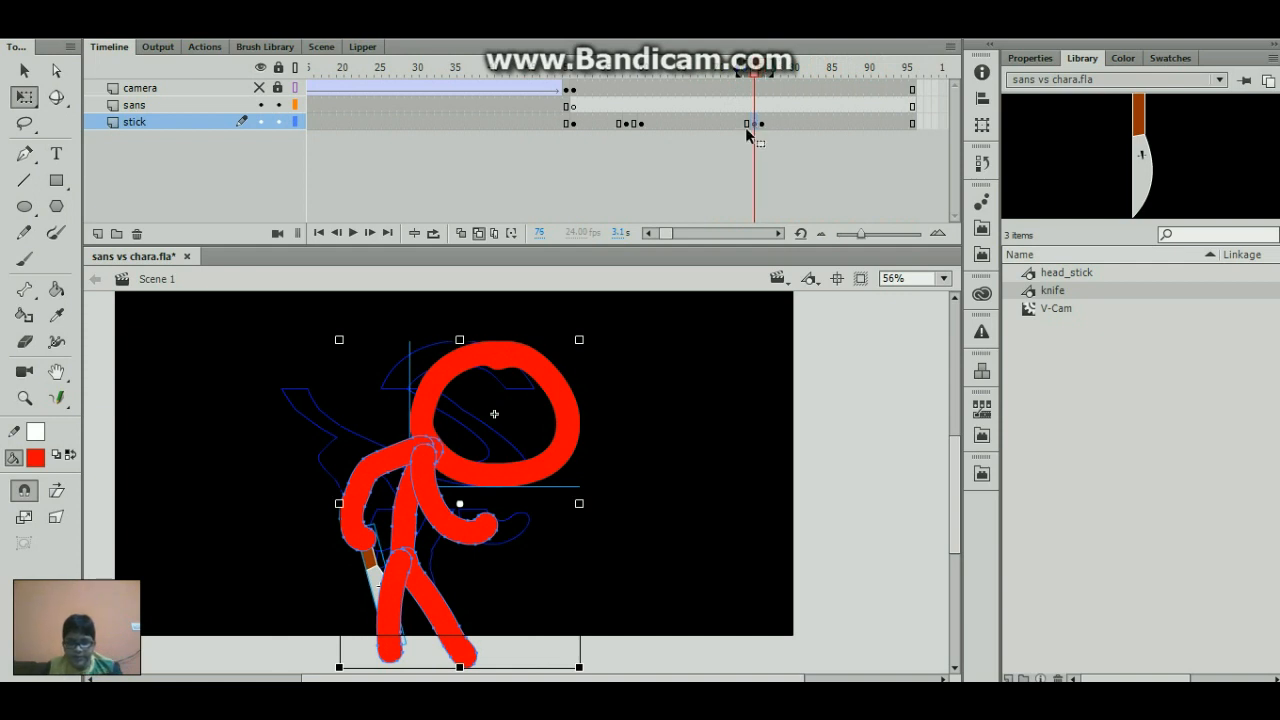
{"action": "key", "text": "Delete"}
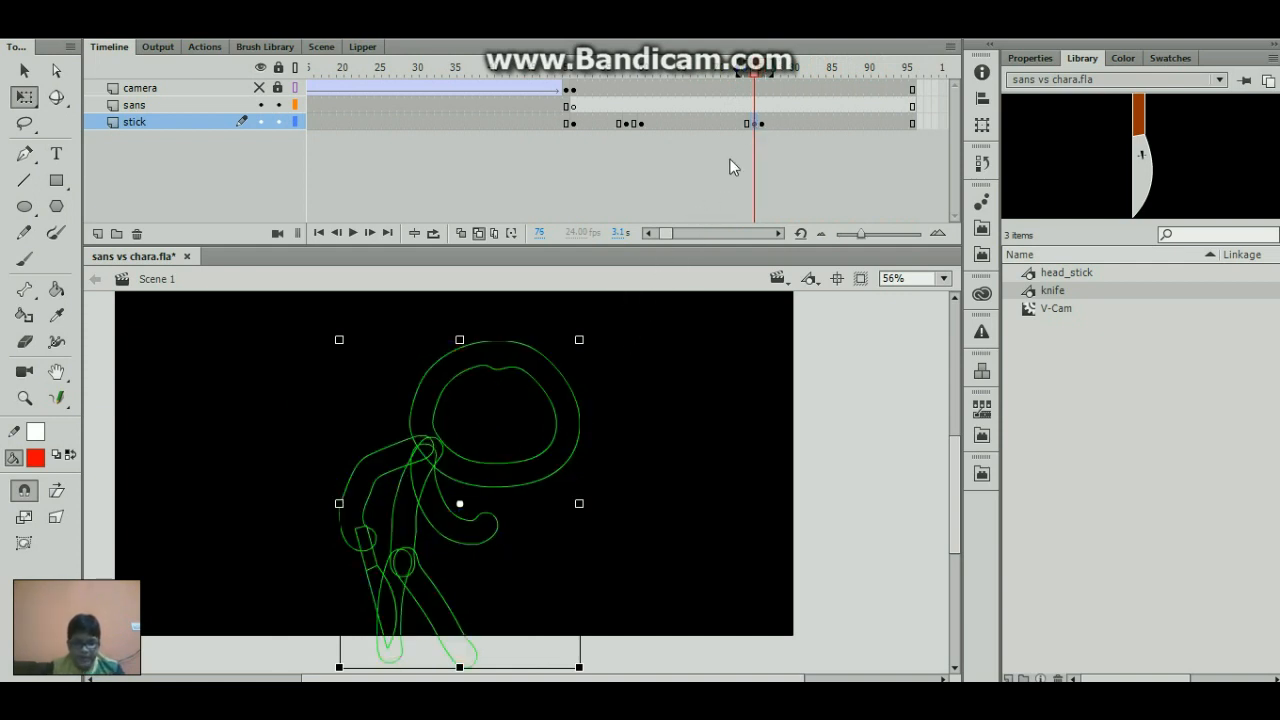
- Try to shift the whole stick figure at frame 75 up and to the right with the onion skin outlines turned off
{"action": "left_click", "coordinate": [696, 336]}
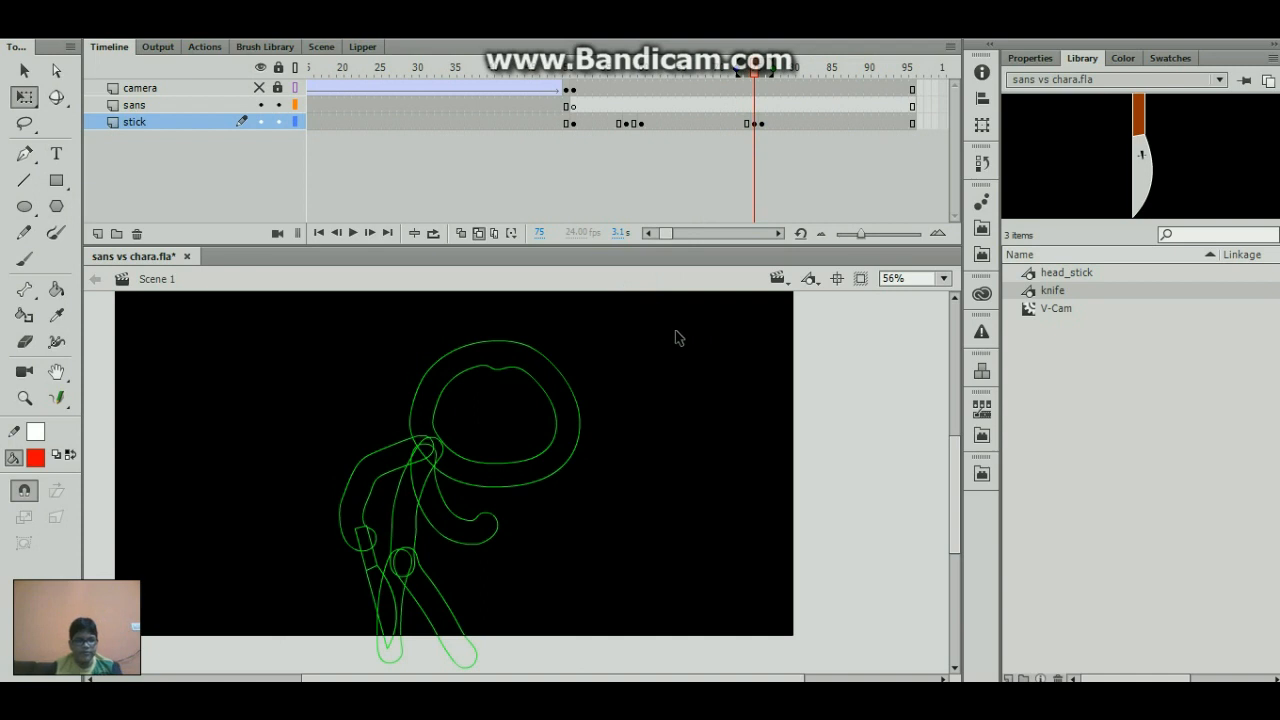
{"action": "left_click", "coordinate": [478, 234]}
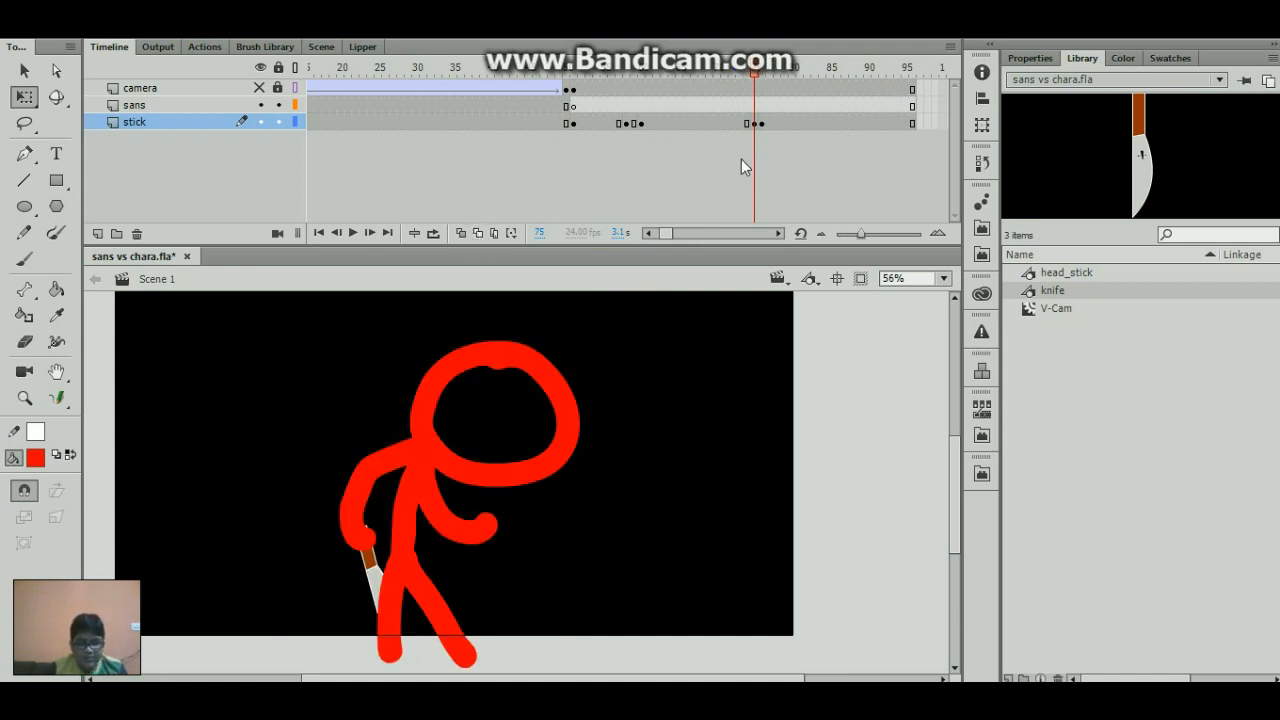
{"action": "left_click", "coordinate": [753, 124]}
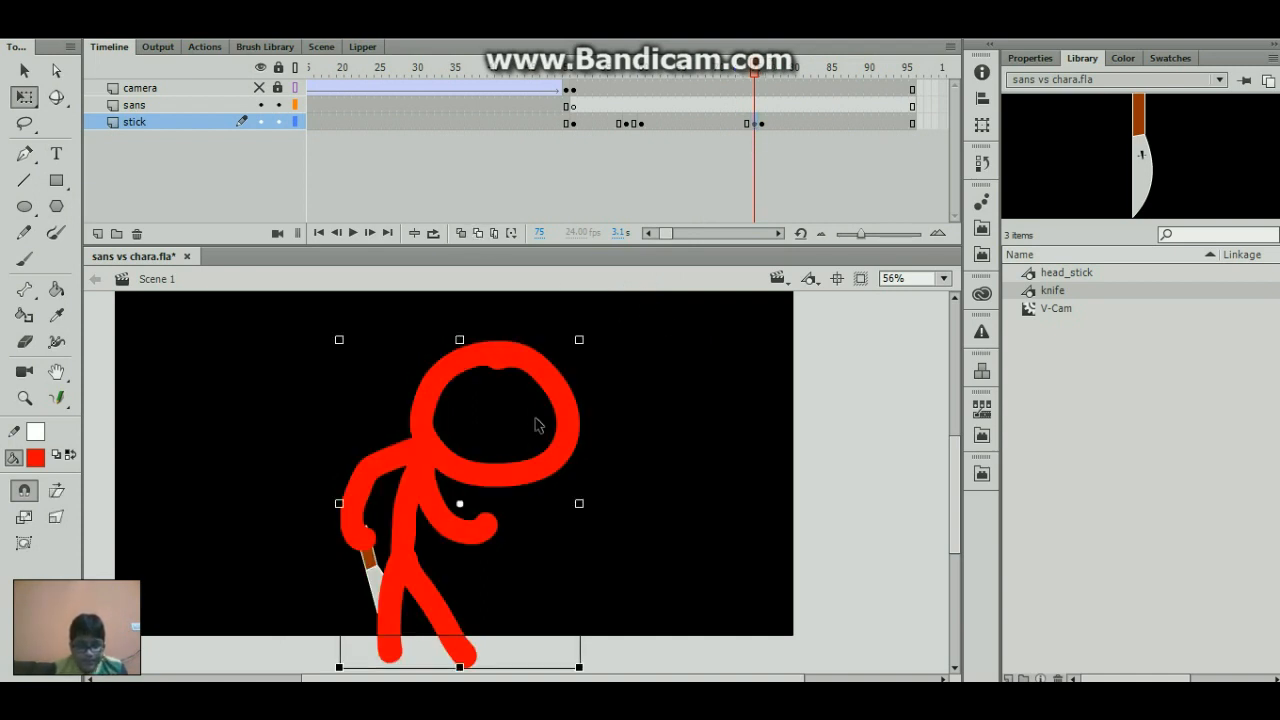
{"action": "key", "text": "v"}
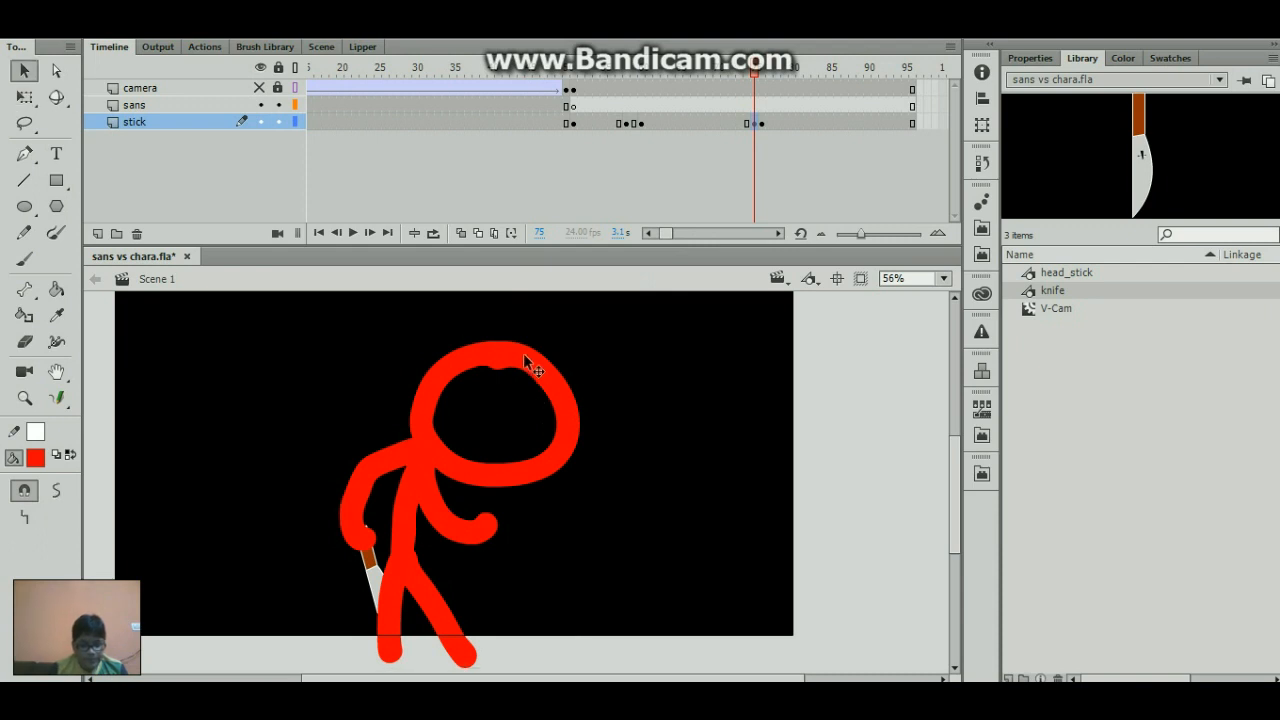
{"action": "left_click_drag", "start_coordinate": [526, 358], "coordinate": [576, 326]}
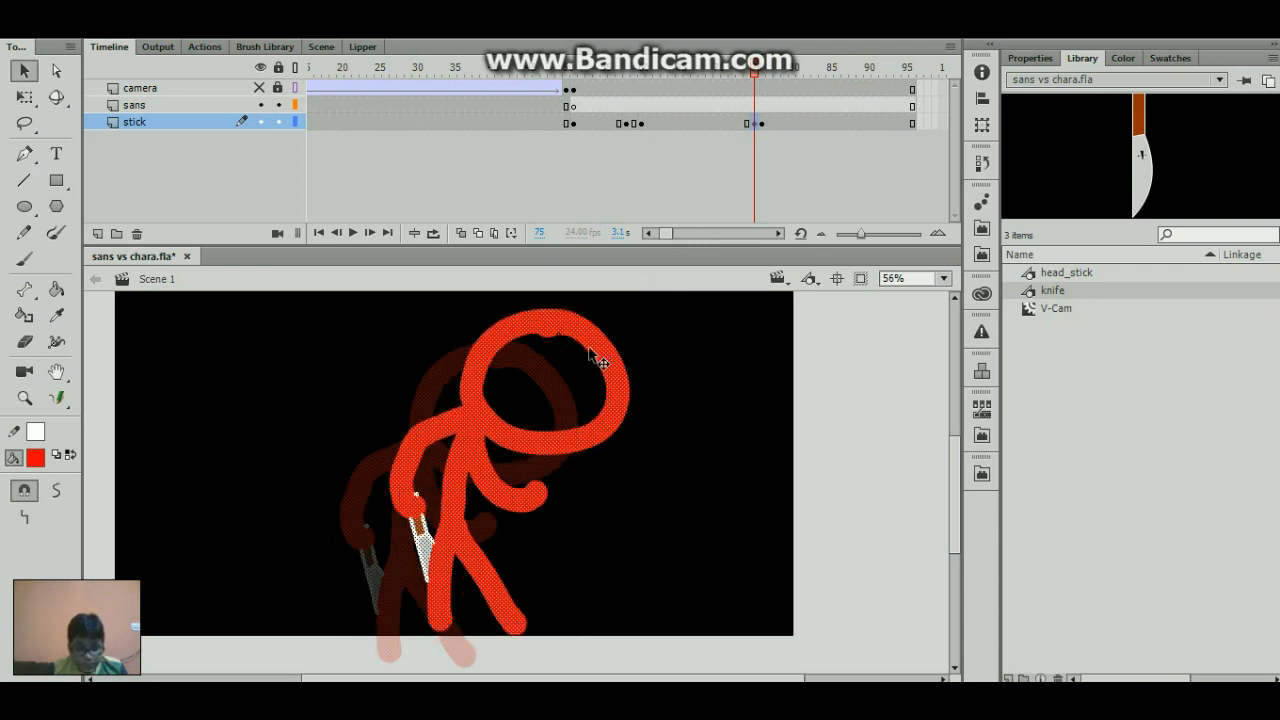
{"action": "key", "text": "Delete"}
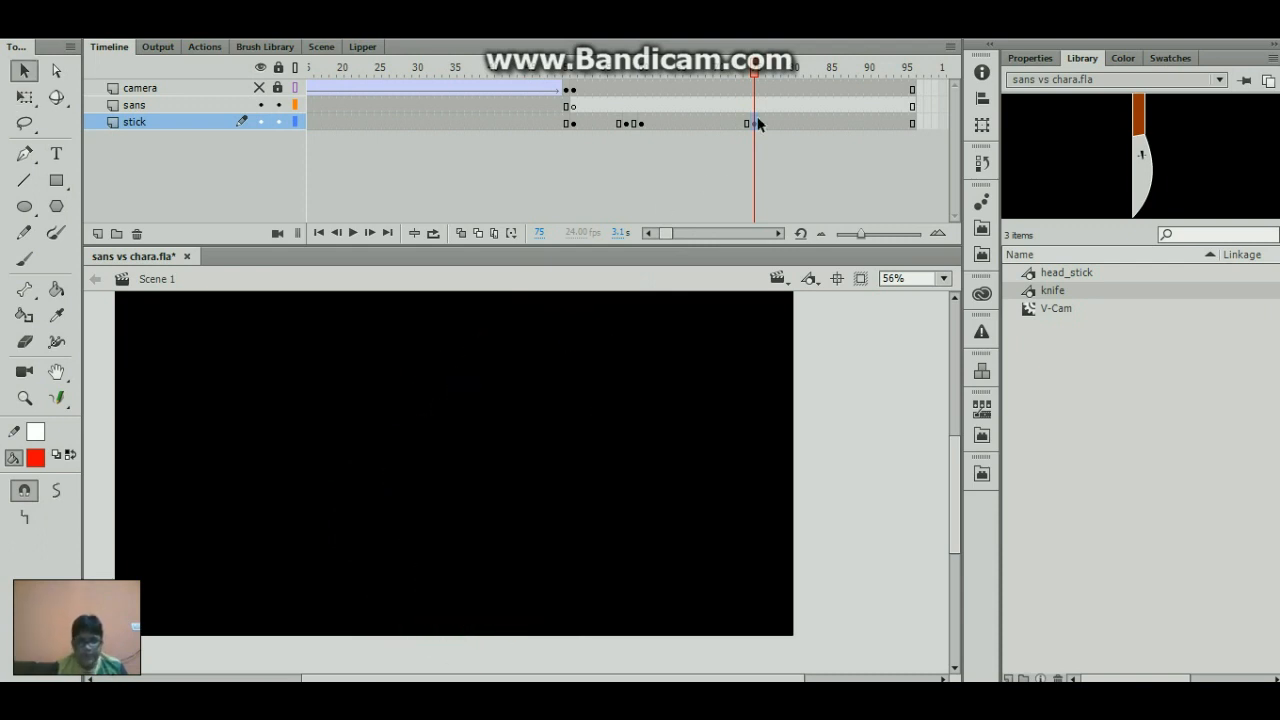
{"action": "left_click", "coordinate": [461, 233]}
{"action": "left_click", "coordinate": [477, 233]}
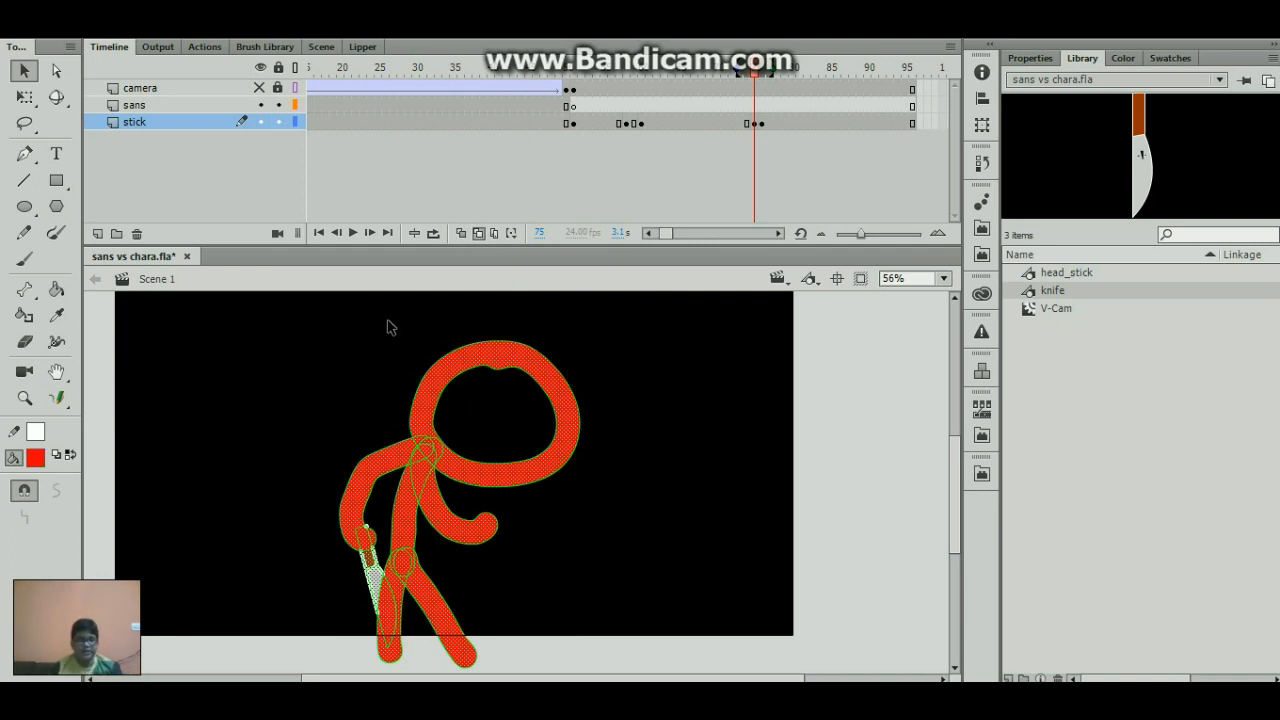
- Cut the stick figure at frame 75 into separate horizontal slices and shift them sideways for a glitch distortion
{"action": "left_click_drag", "start_coordinate": [390, 327], "coordinate": [602, 422]}
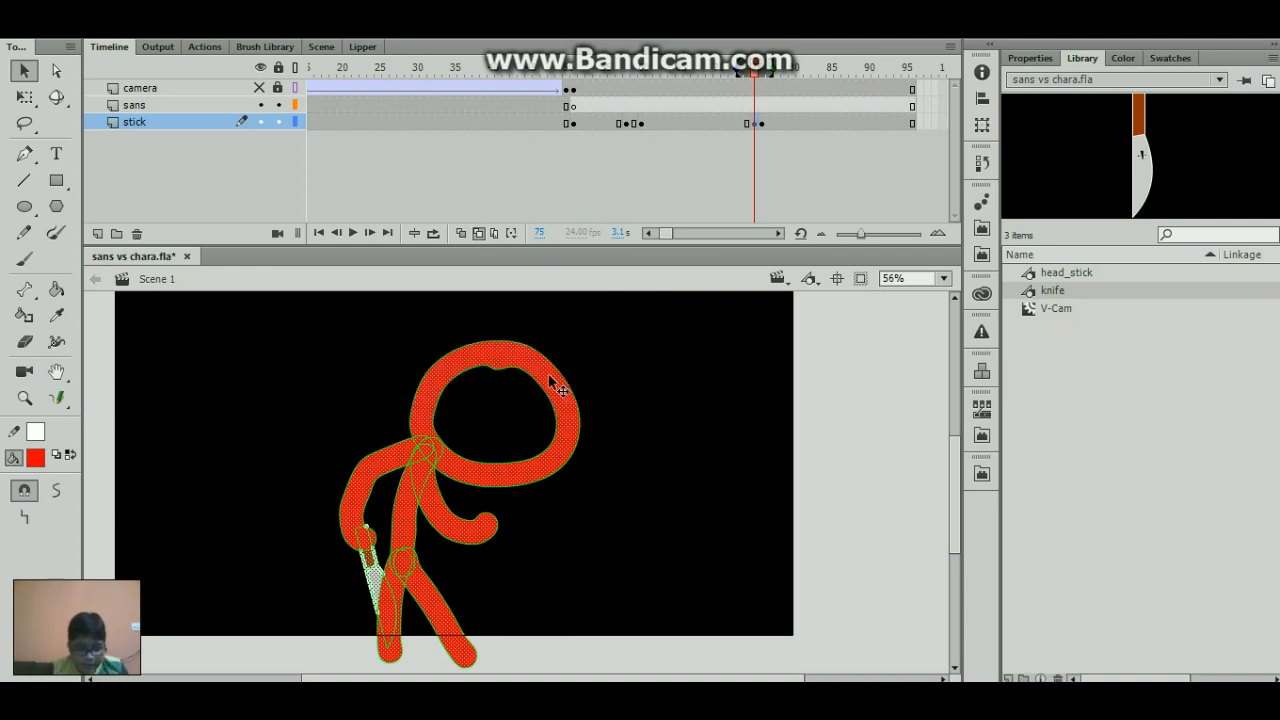
{"action": "left_click_drag", "start_coordinate": [556, 385], "coordinate": [600, 367]}
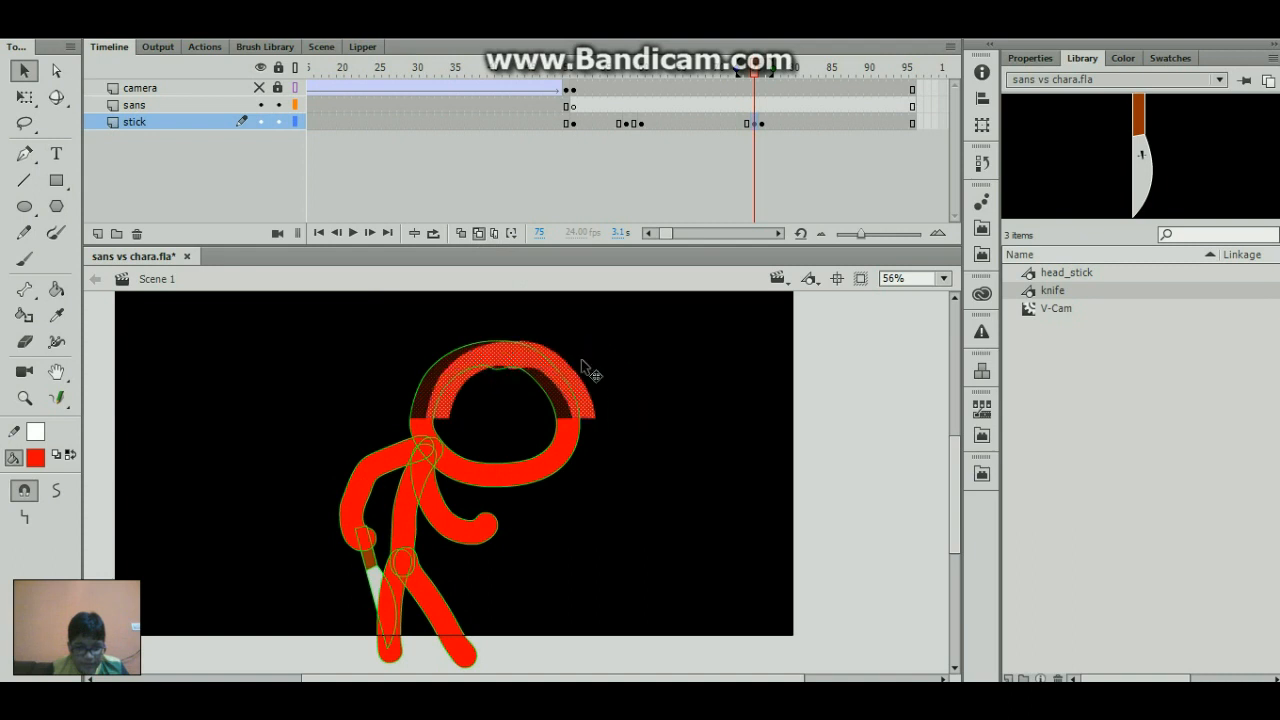
{"action": "left_click_drag", "start_coordinate": [297, 617], "coordinate": [489, 507]}
{"action": "key", "text": "Delete"}
{"action": "left_click_drag", "start_coordinate": [405, 543], "coordinate": [315, 540]}
{"action": "left_click_drag", "start_coordinate": [349, 434], "coordinate": [413, 437]}
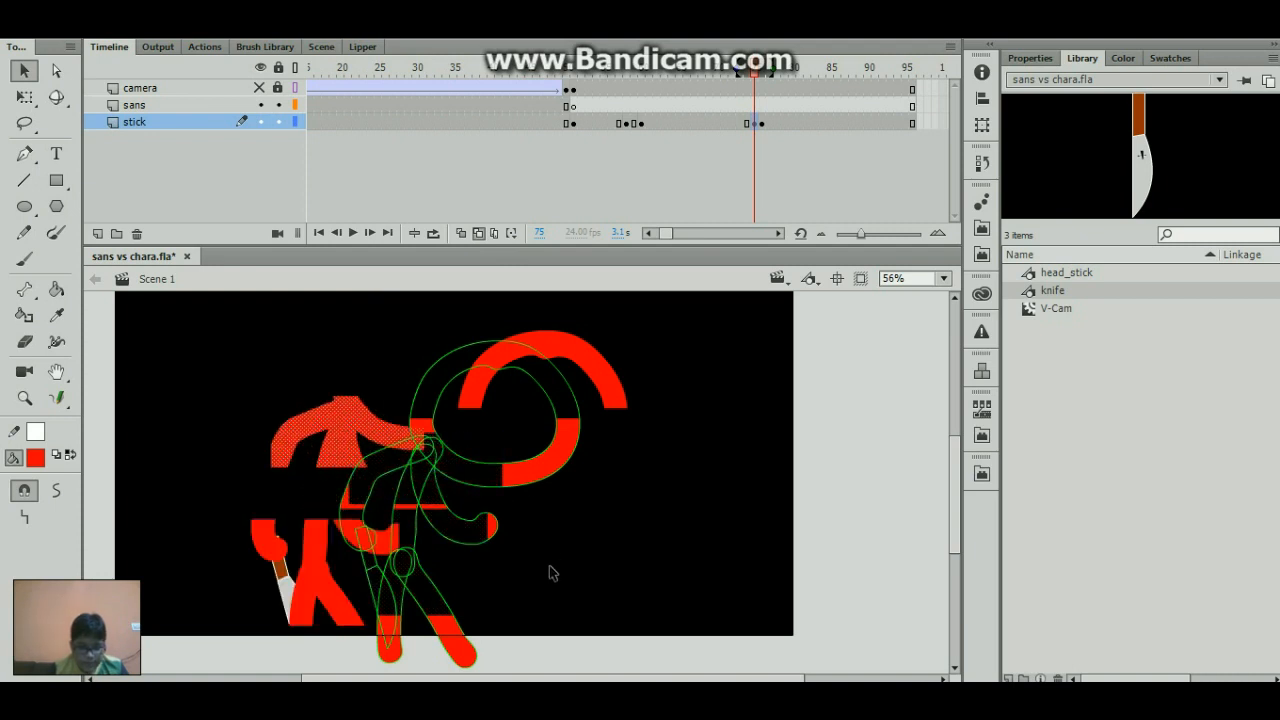
{"action": "left_click_drag", "start_coordinate": [559, 590], "coordinate": [337, 512]}
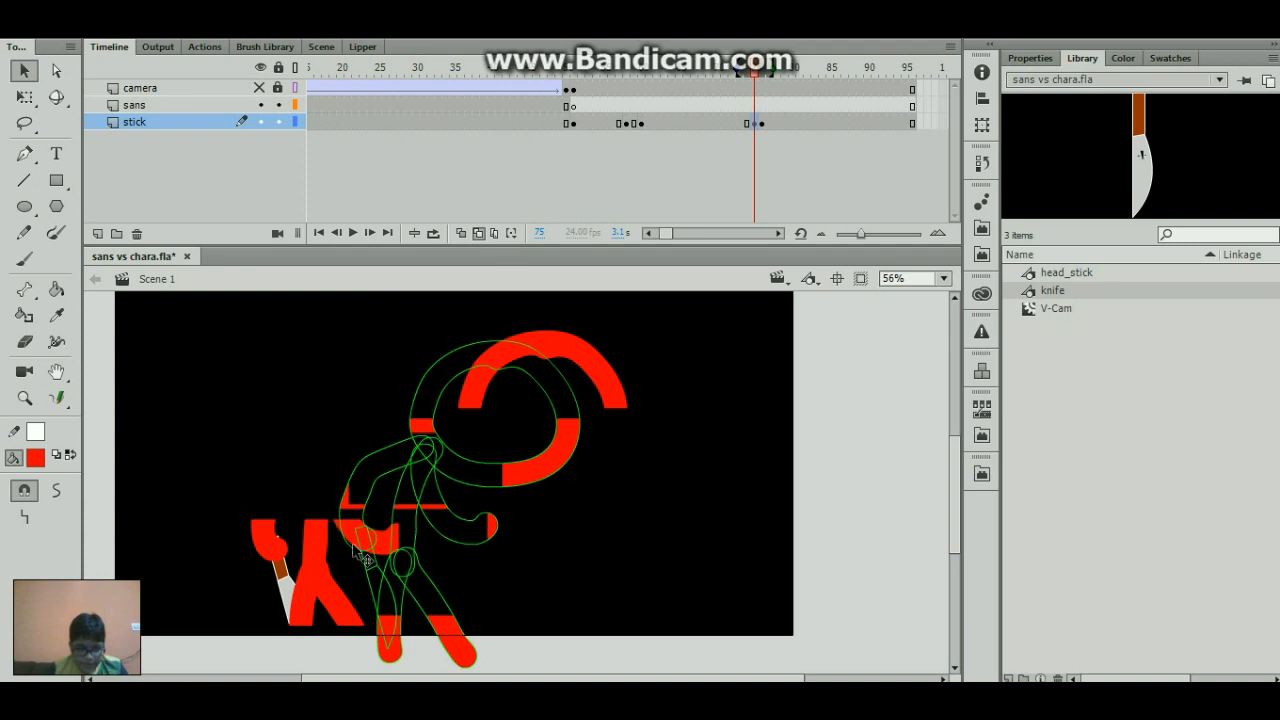
{"action": "left_click_drag", "start_coordinate": [305, 558], "coordinate": [535, 530]}
- Skew the upper slice of the head at frame 75 to the left with Free Transform and preview the glitch section
{"action": "key", "text": "q"}
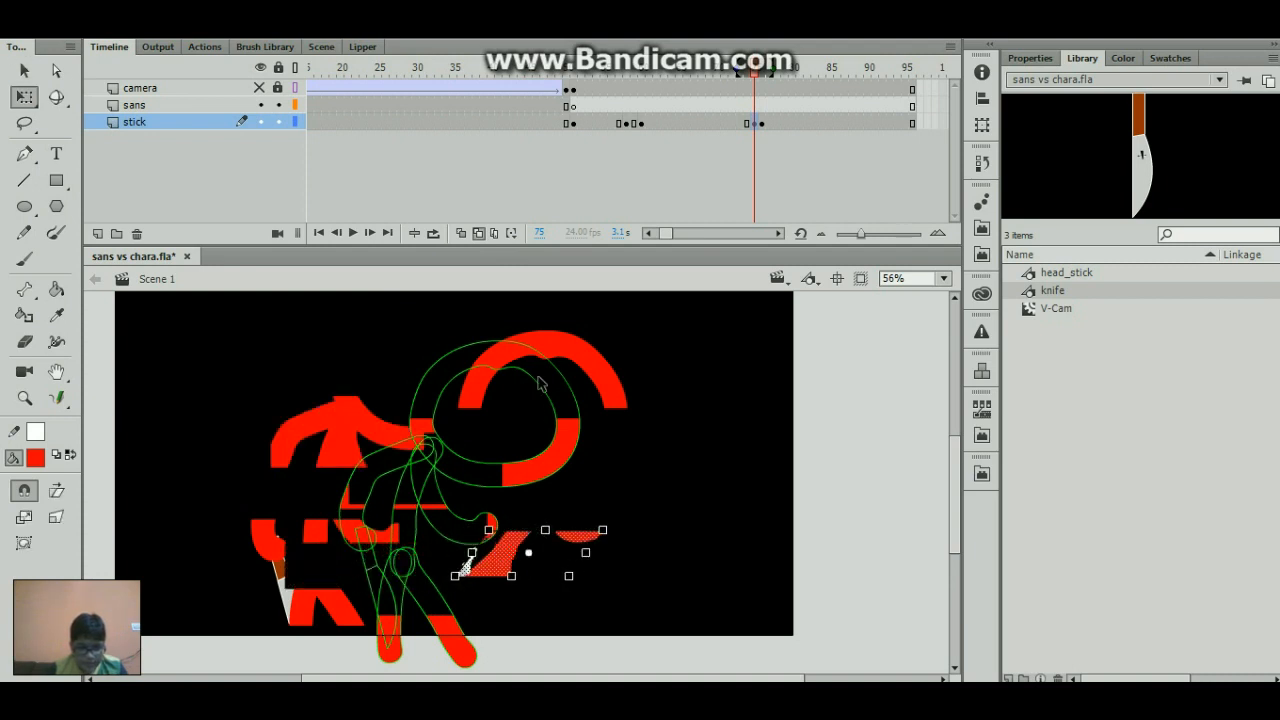
{"action": "left_click_drag", "start_coordinate": [434, 314], "coordinate": [674, 410]}
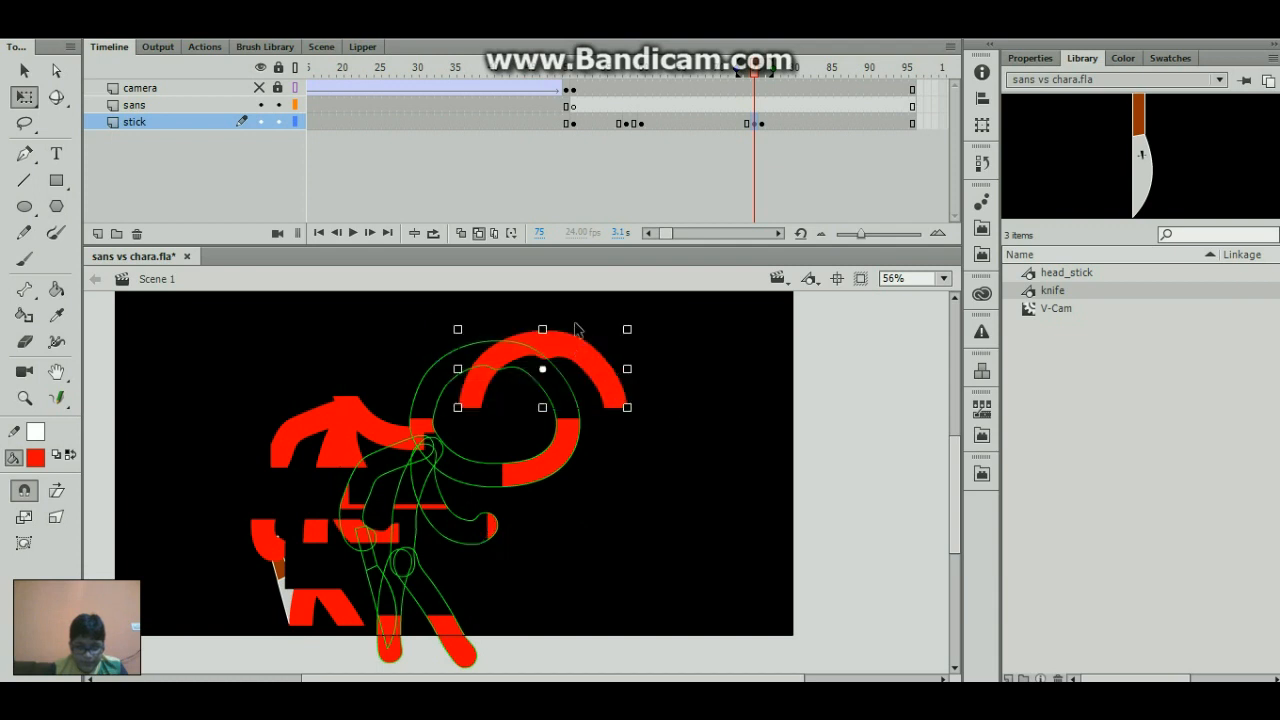
{"action": "left_click_drag", "start_coordinate": [556, 328], "coordinate": [506, 328]}
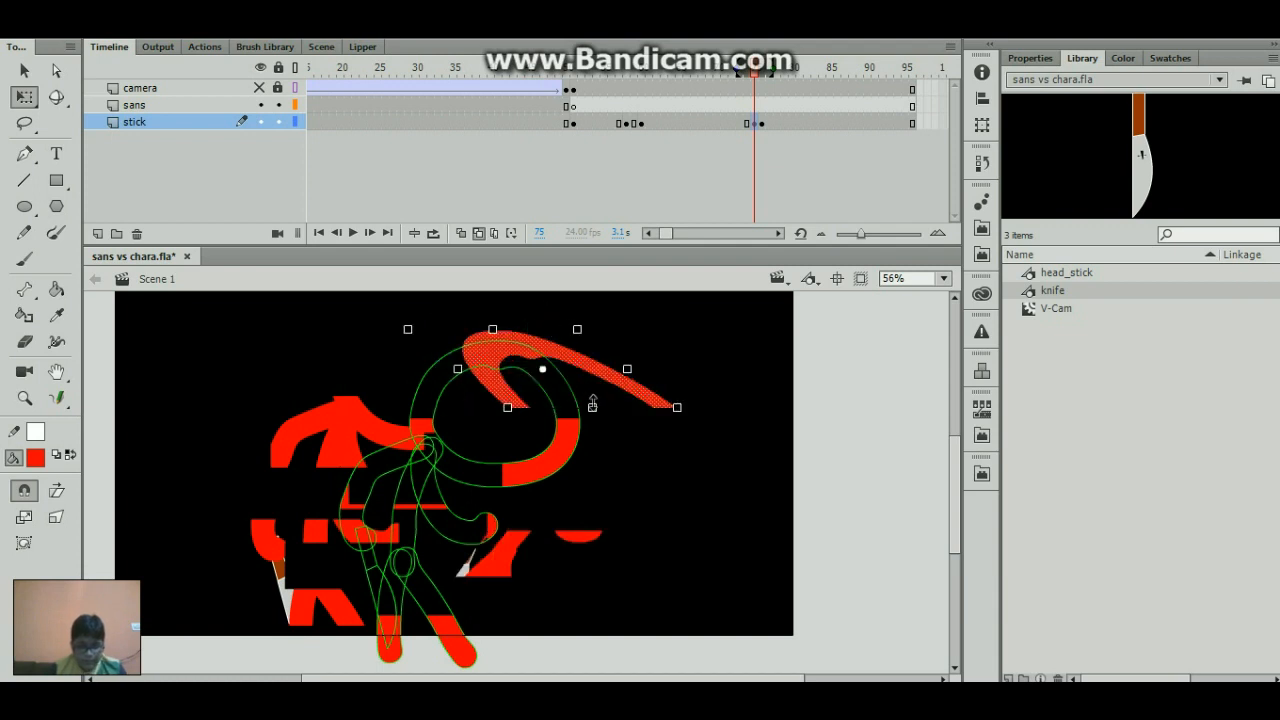
{"action": "left_click_drag", "start_coordinate": [706, 75], "coordinate": [755, 98]}
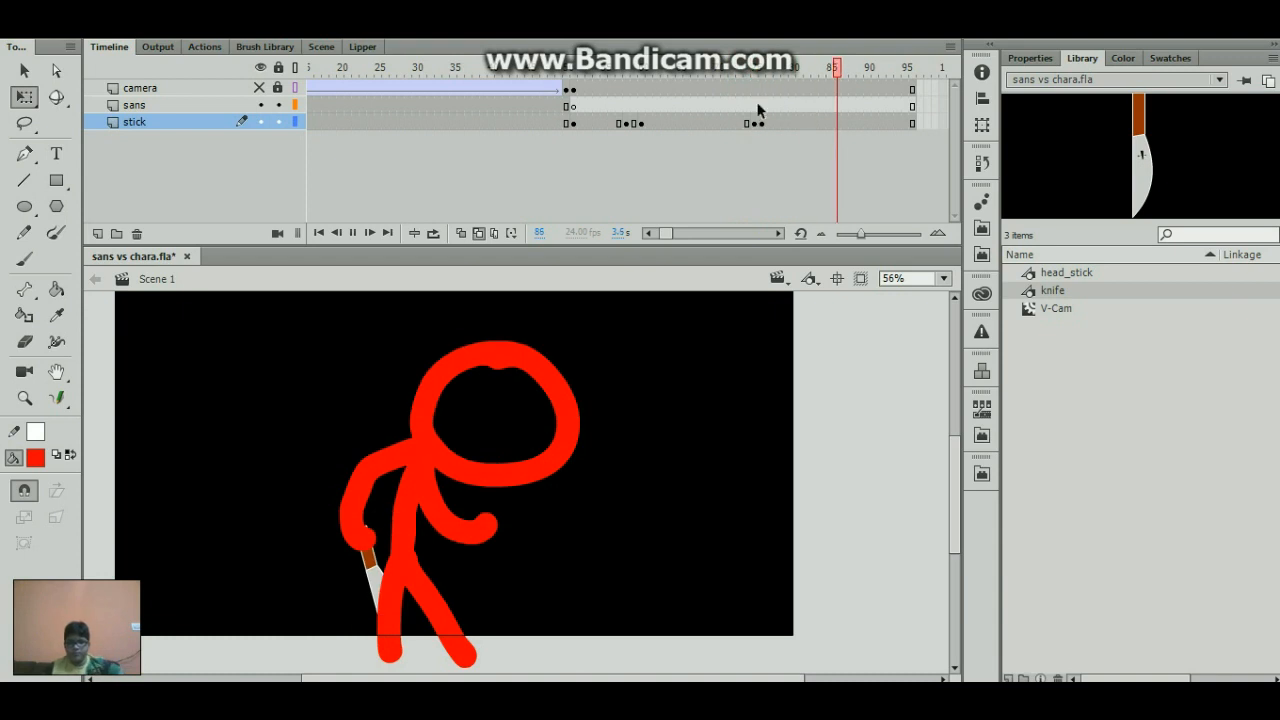
{"action": "left_click_drag", "start_coordinate": [797, 70], "coordinate": [810, 93]}
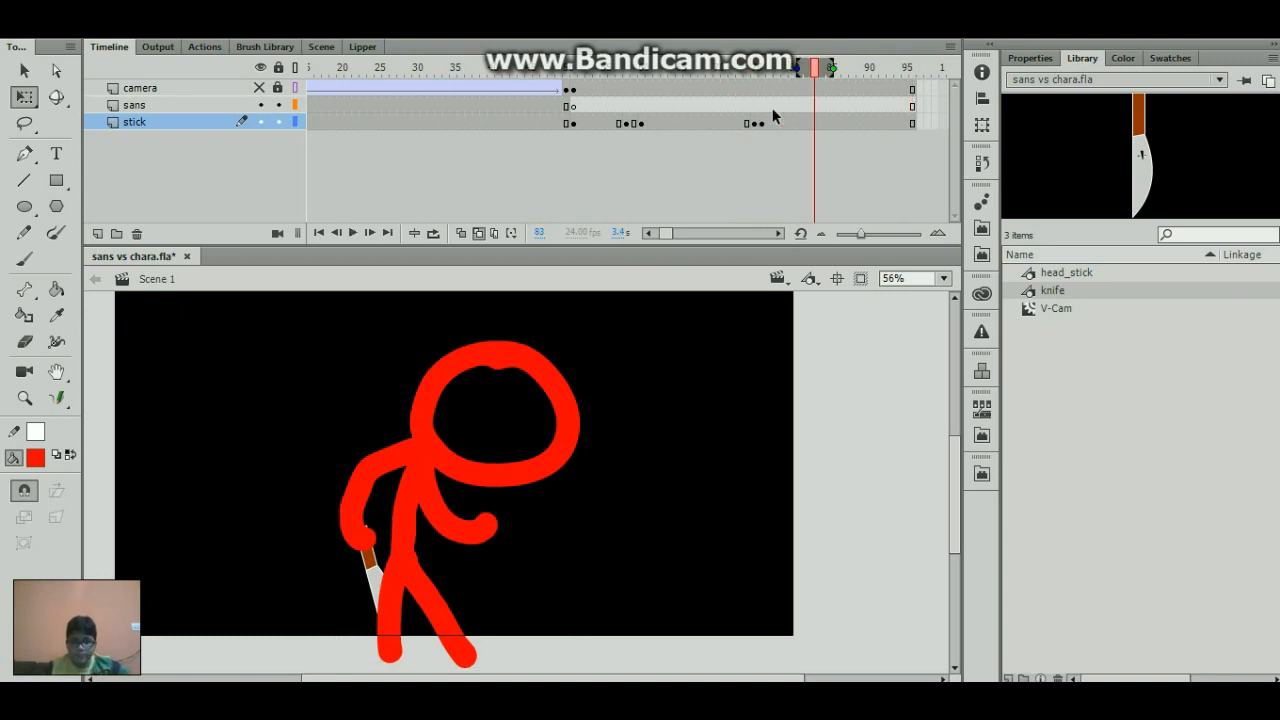
- Copy the distorted pose from frame 75 to frame 84 and the normal pose from frame 76 to frame 85 of the stick layer
{"action": "left_click", "coordinate": [752, 124]}
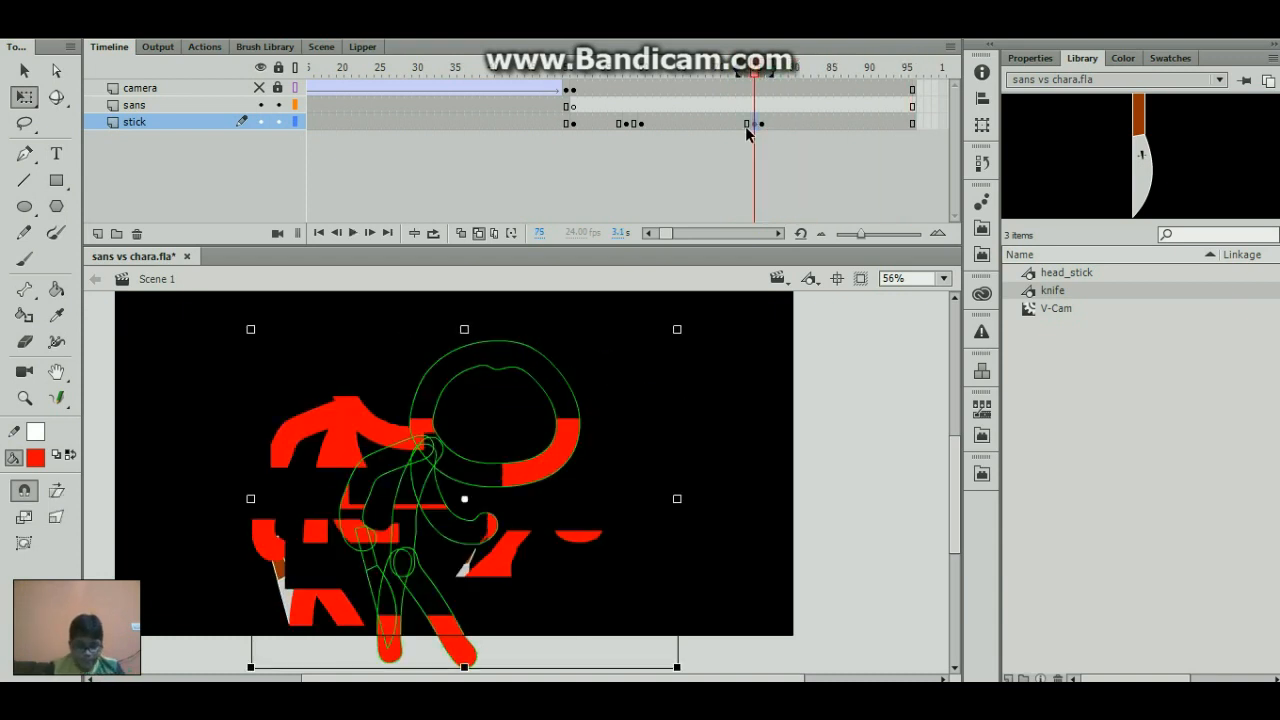
{"action": "left_click_drag", "start_coordinate": [745, 126], "coordinate": [820, 124]}
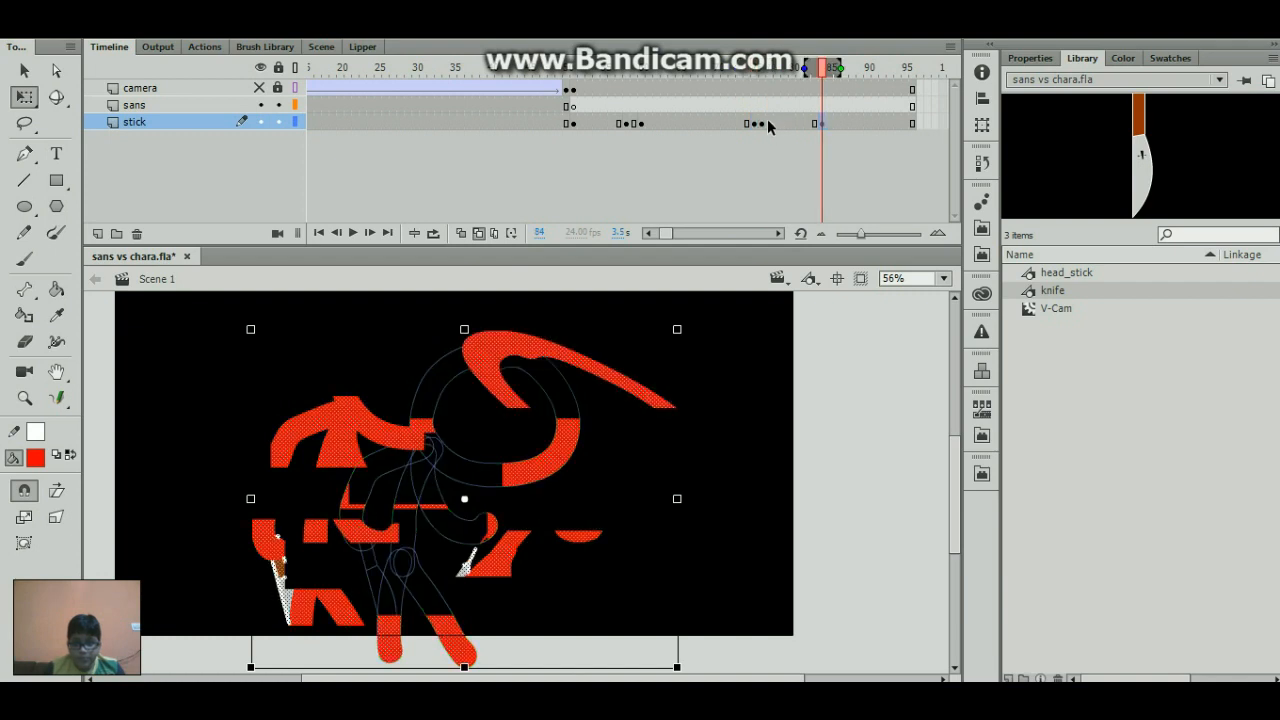
{"action": "left_click", "coordinate": [763, 123]}
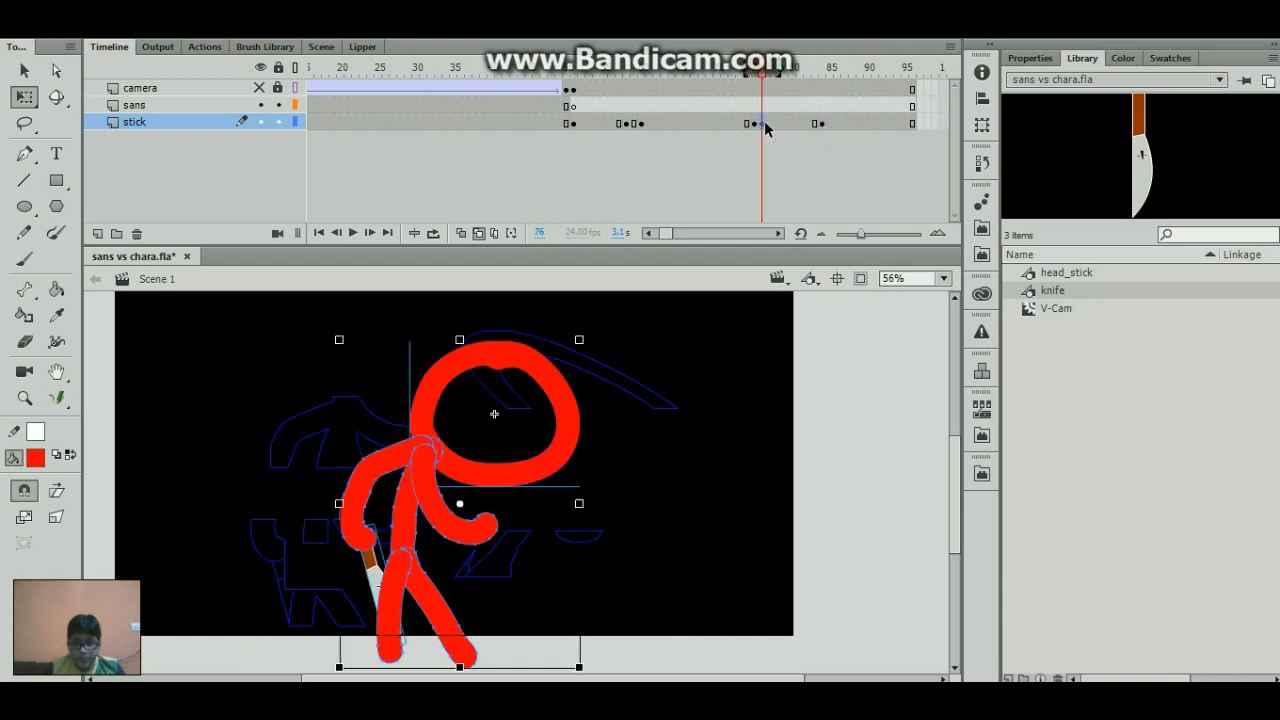
{"action": "left_click", "coordinate": [829, 123]}
- Copy the stick layer's frame 60 pose to frame 92 and its frame 58 pose to frame 94
{"action": "left_click_drag", "start_coordinate": [793, 72], "coordinate": [874, 132]}
{"action": "left_click", "coordinate": [641, 123]}
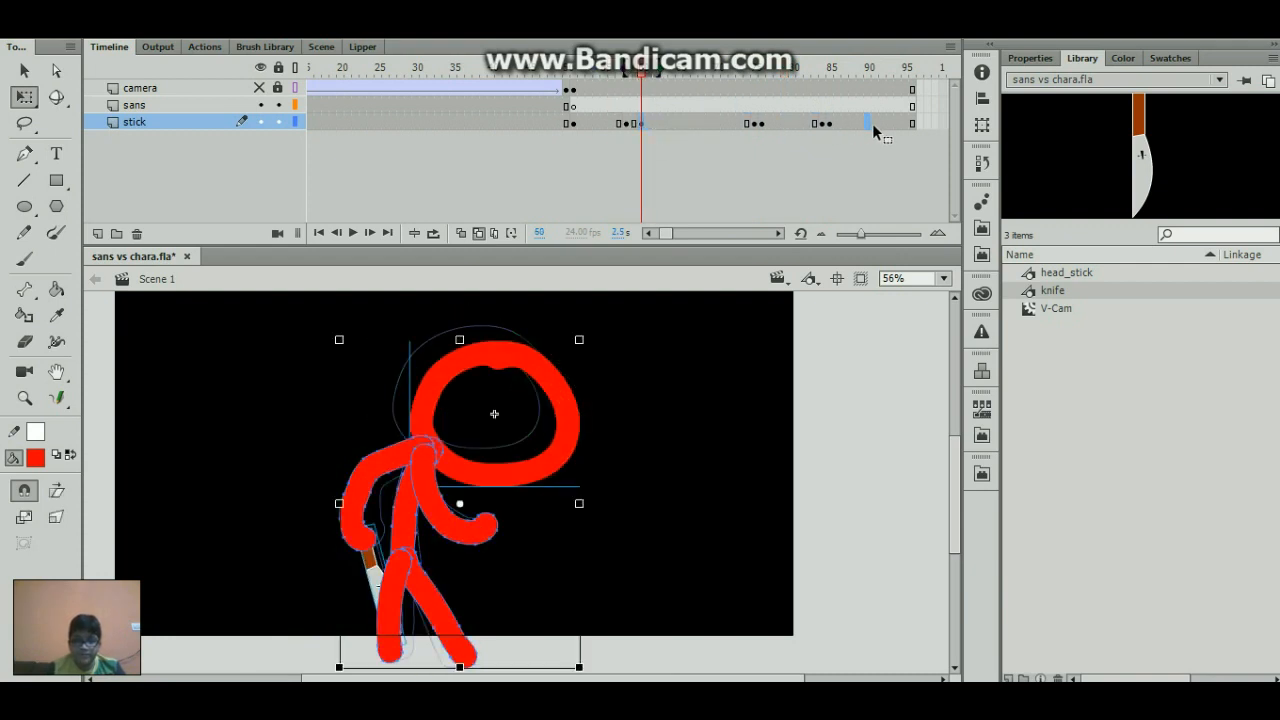
{"action": "left_click", "coordinate": [627, 124]}
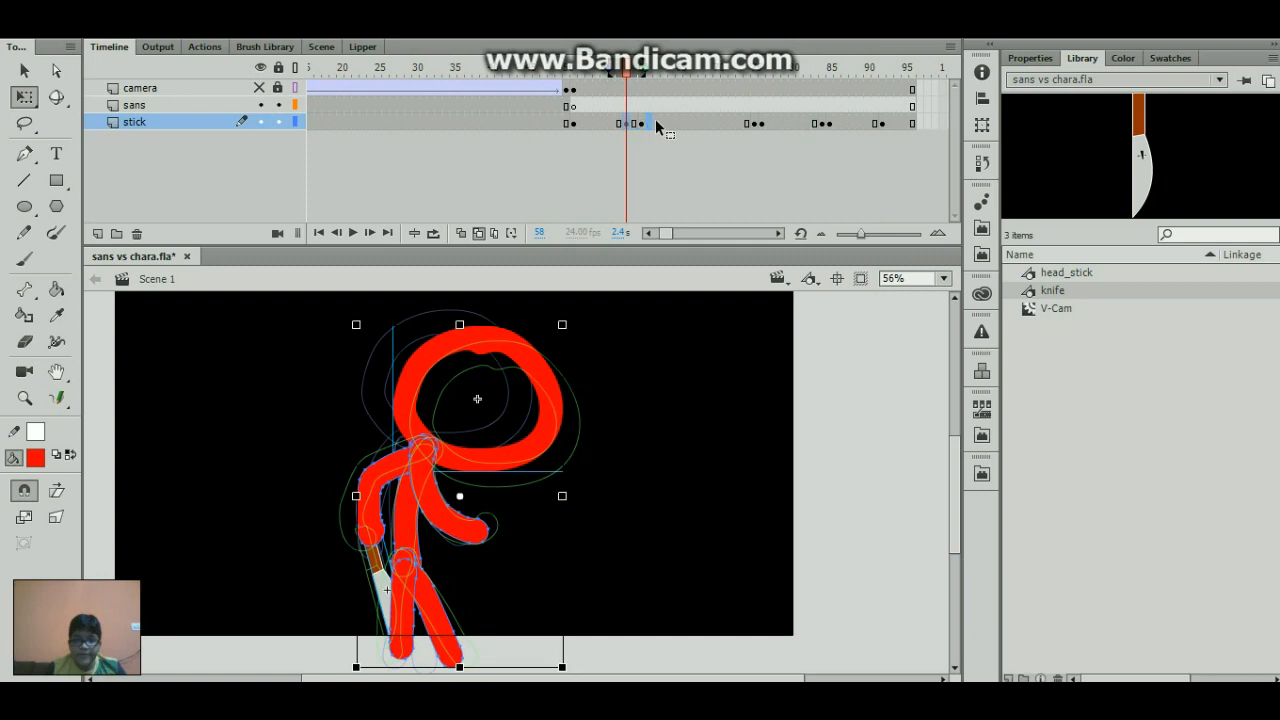
{"action": "left_click_drag", "start_coordinate": [655, 119], "coordinate": [896, 127]}
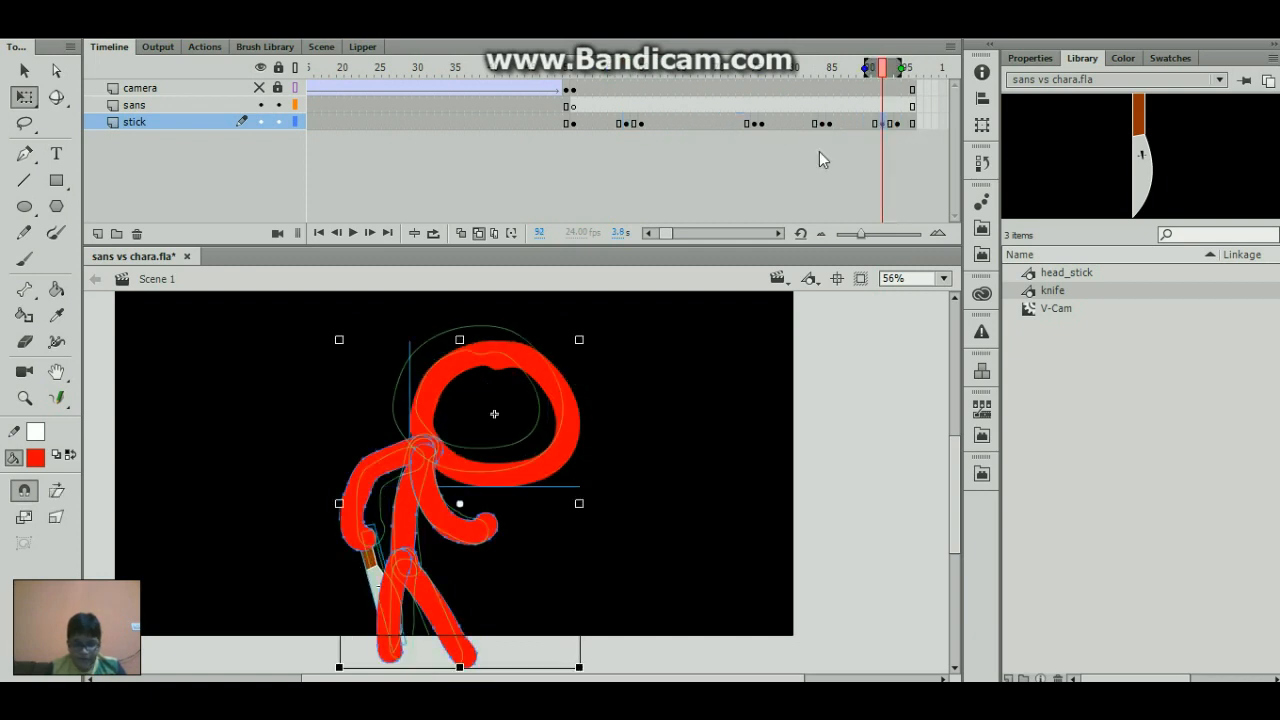
- Paint two short red strokes with a smaller Brush inside the lower part of the stick figure's head at frame 92
{"action": "key", "text": "b"}
{"action": "left_click", "coordinate": [56, 517]}
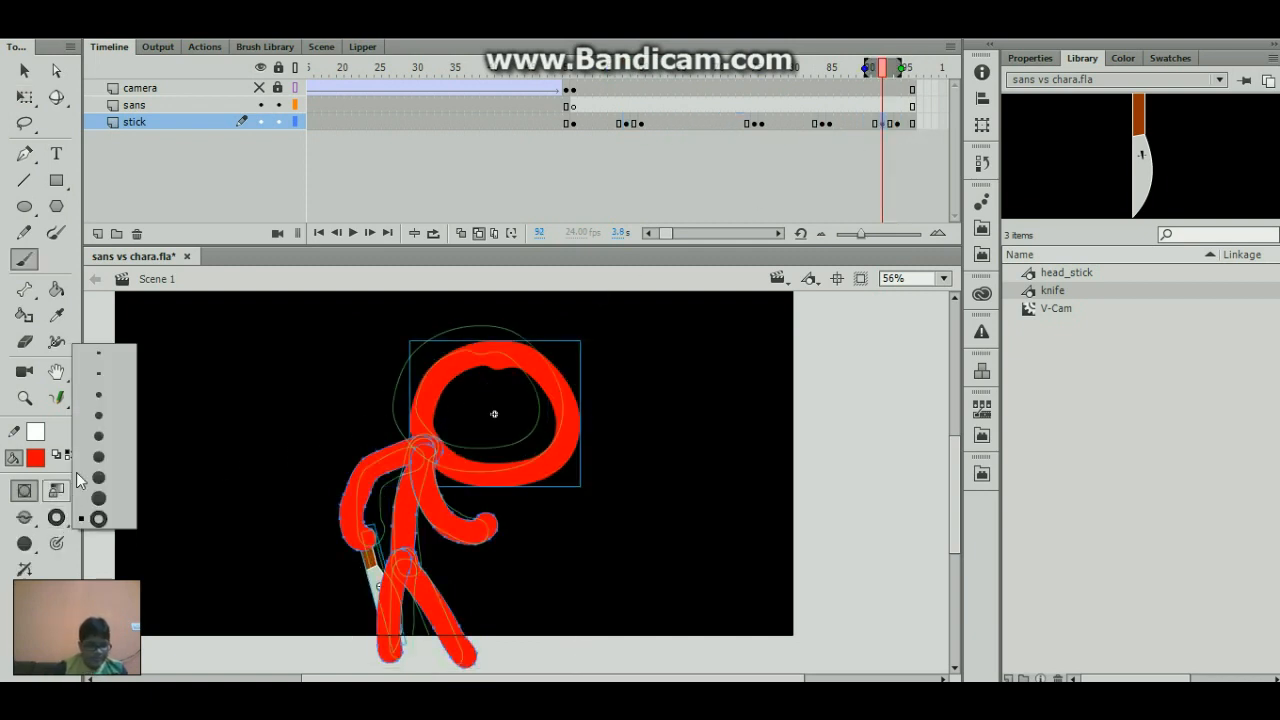
{"action": "left_click", "coordinate": [108, 422]}
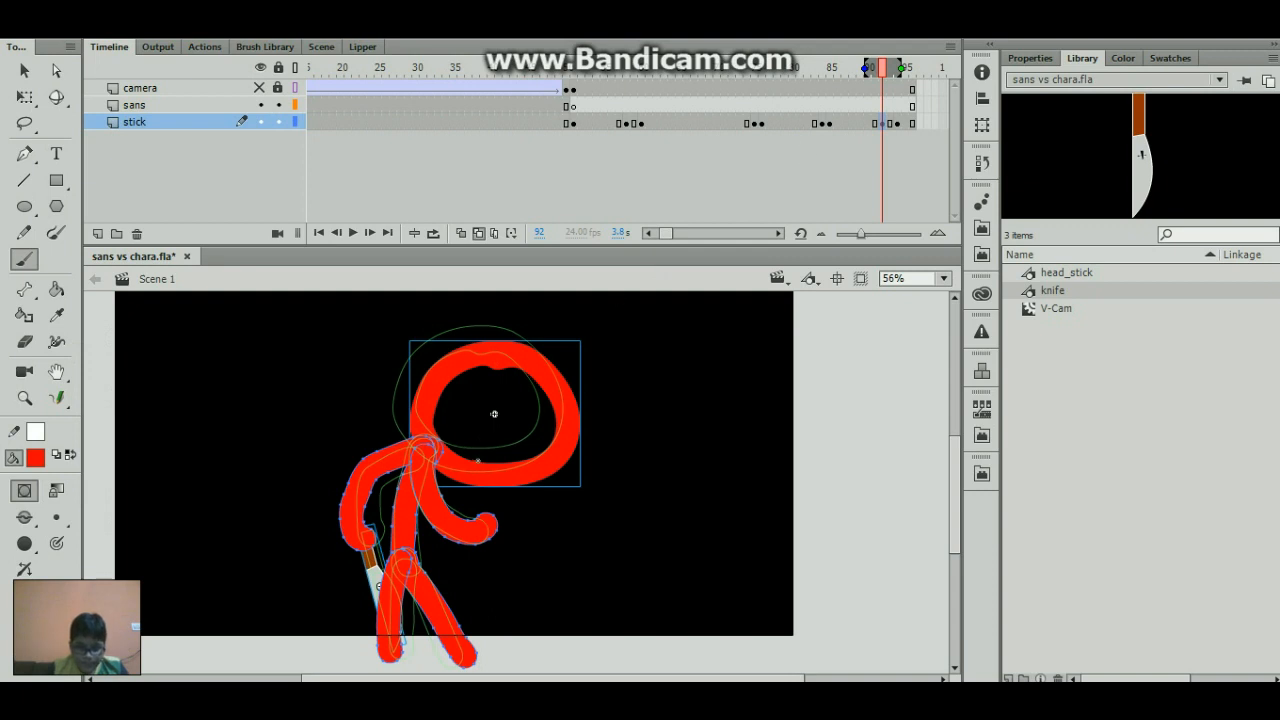
{"action": "left_click", "coordinate": [515, 453]}
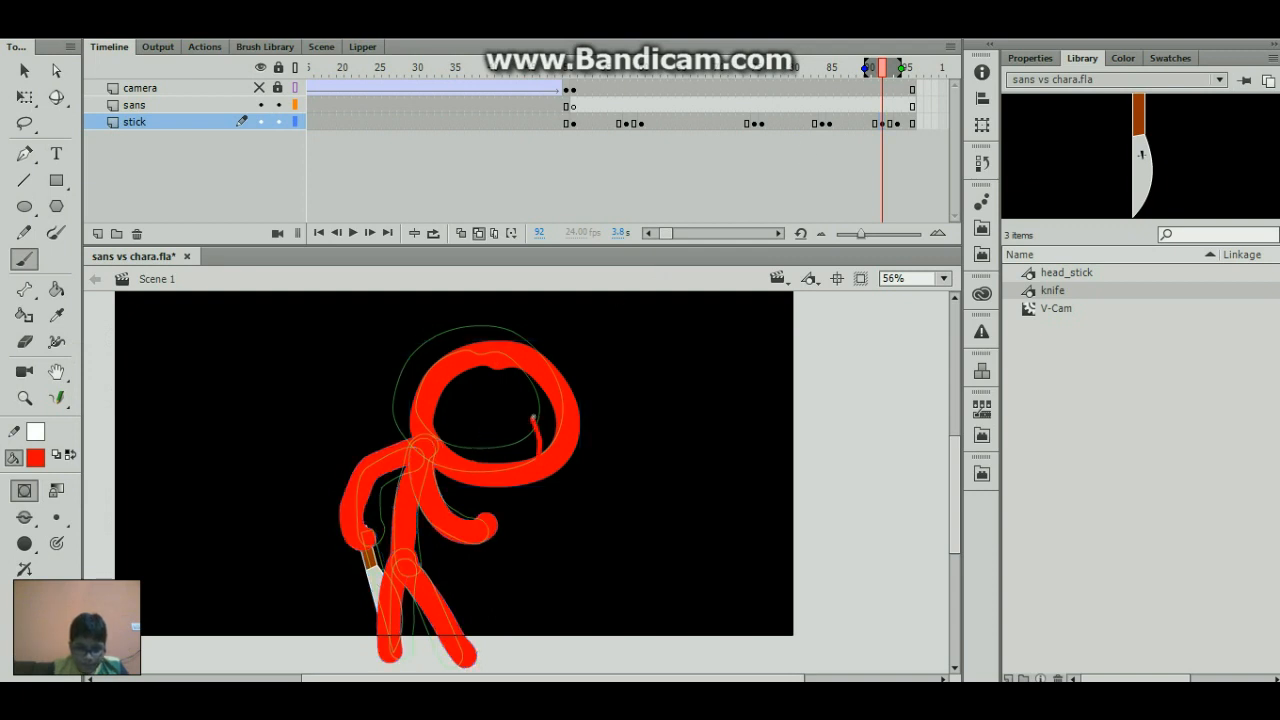
{"action": "left_click", "coordinate": [886, 123]}
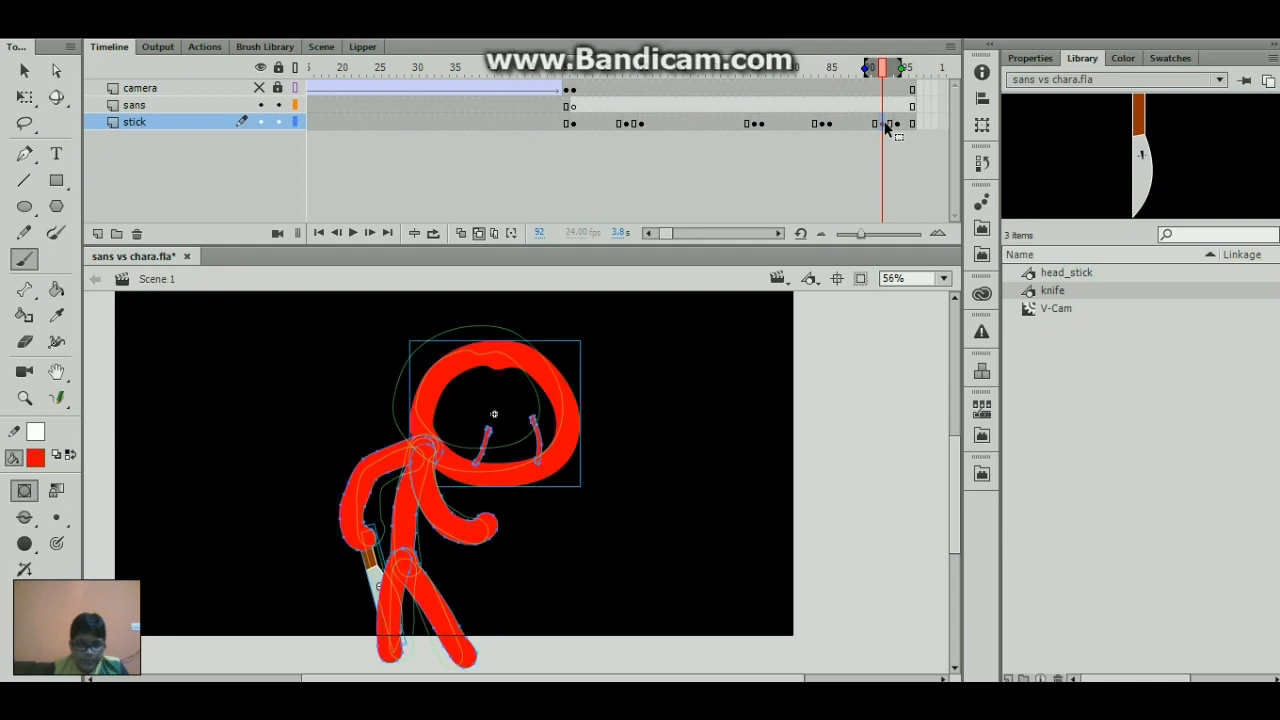
- Paint two vertical red eyes and a smile inside the head at frame 94, plus a magenta curve on each cheek
{"action": "left_click", "coordinate": [897, 122]}
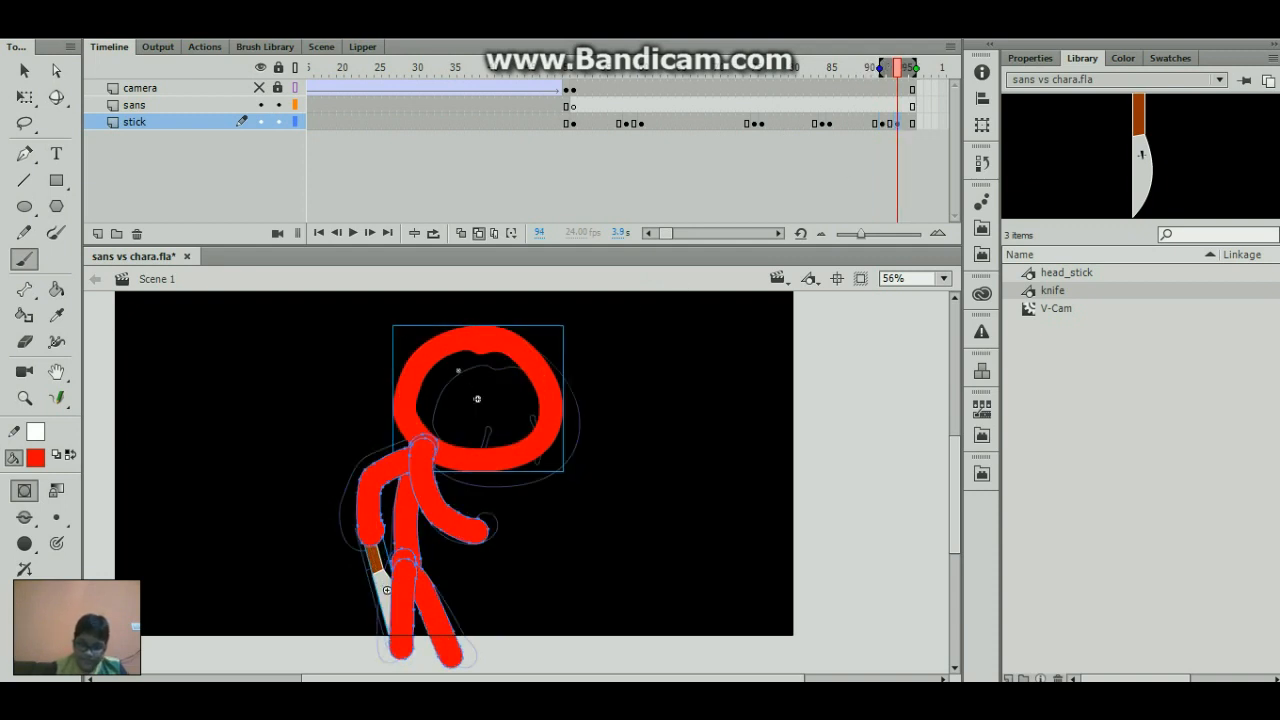
{"action": "mouse_move", "coordinate": [457, 398]}
{"action": "left_mouse_down"}
{"action": "mouse_move", "coordinate": [456, 409]}
{"action": "mouse_move", "coordinate": [492, 410]}
{"action": "mouse_move", "coordinate": [505, 434]}
{"action": "left_mouse_up"}
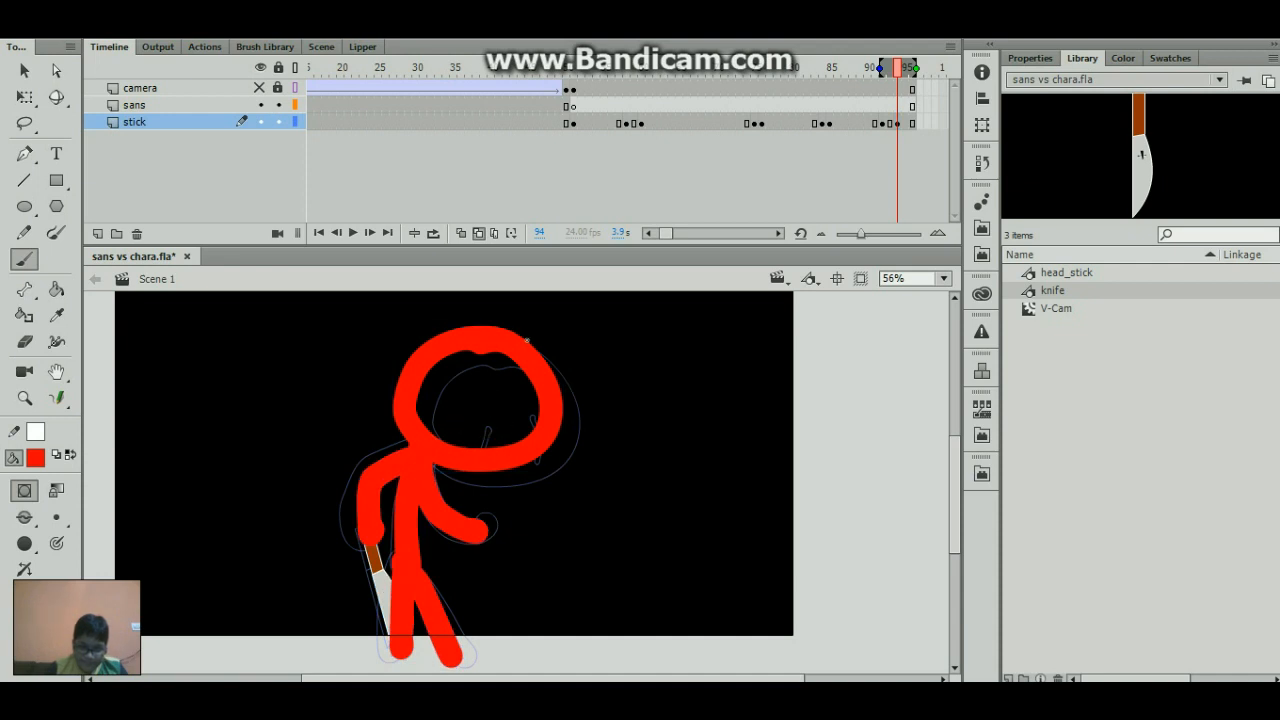
{"action": "left_click", "coordinate": [38, 459]}
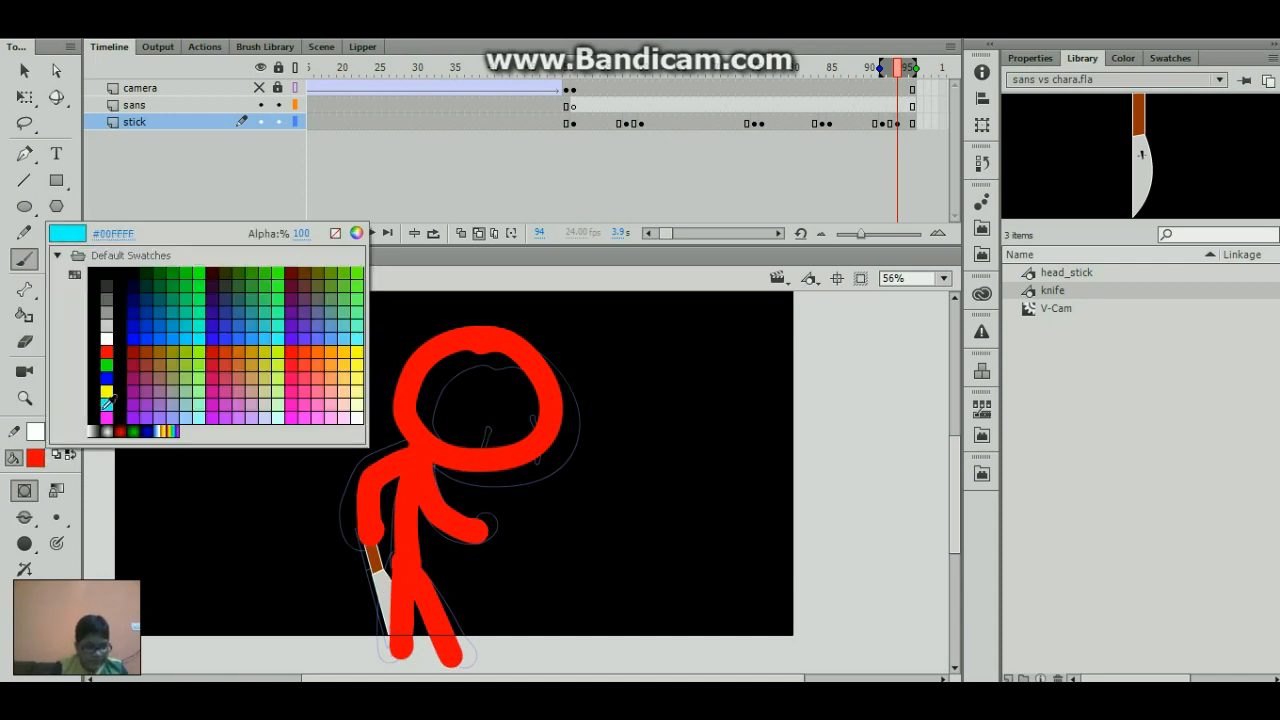
{"action": "left_click", "coordinate": [107, 417]}
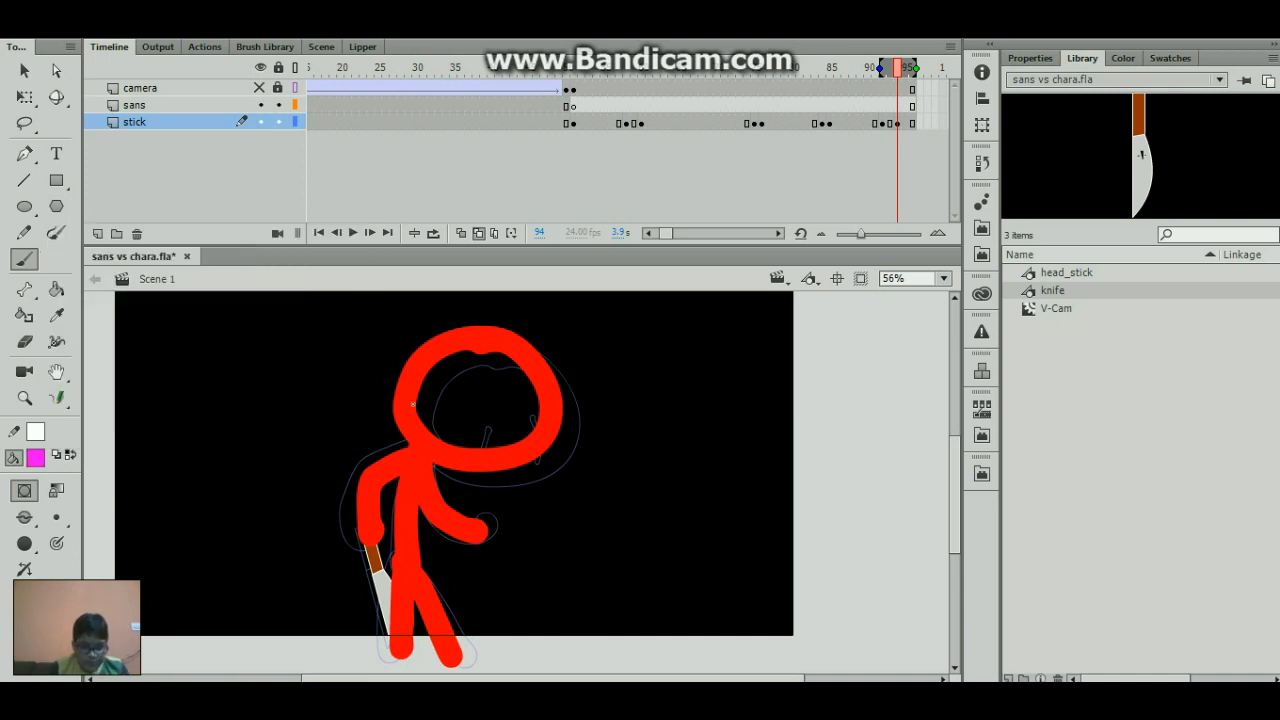
{"action": "mouse_move", "coordinate": [412, 404]}
{"action": "left_mouse_down"}
{"action": "mouse_move", "coordinate": [450, 418]}
{"action": "mouse_move", "coordinate": [458, 446]}
{"action": "left_mouse_up"}
{"action": "key", "text": "ctrl+z"}
{"action": "left_click_drag", "start_coordinate": [542, 398], "coordinate": [532, 450]}
{"action": "key", "text": "ctrl+z"}
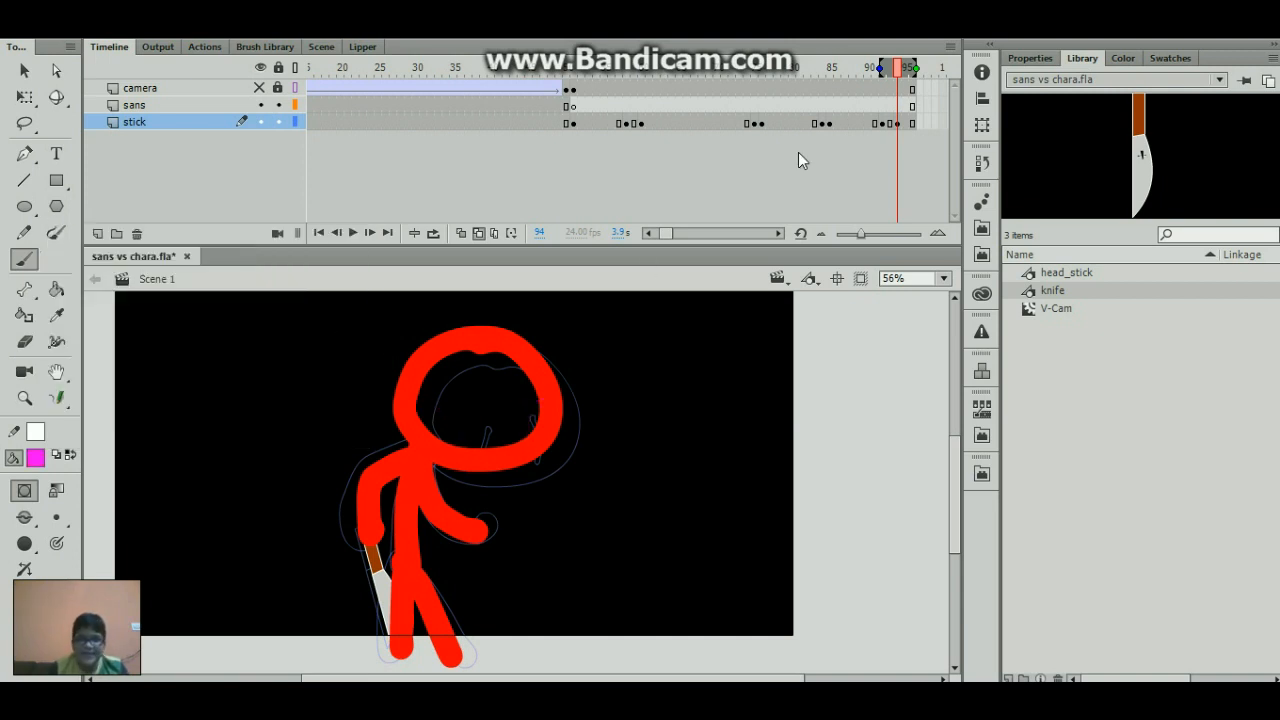
{"action": "left_click", "coordinate": [894, 123]}
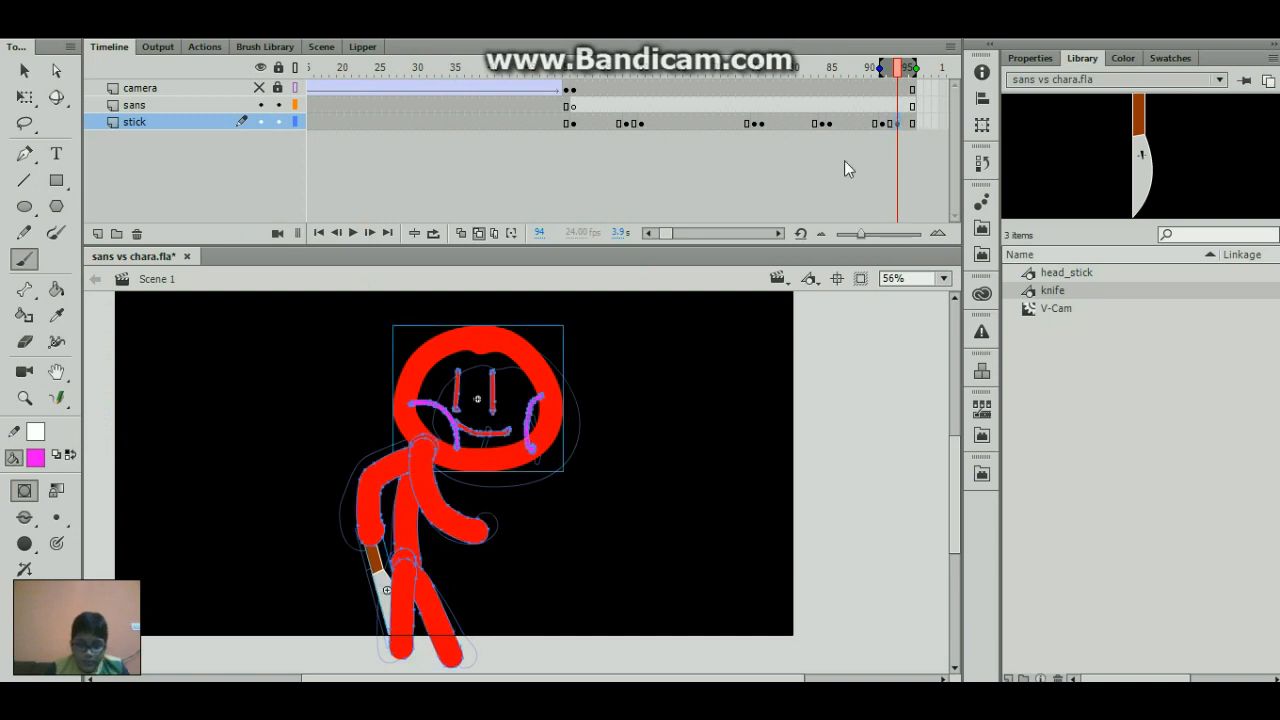
- Nudge the magenta curve on the left cheek at frame 94 slightly to the left
{"action": "left_click", "coordinate": [688, 398]}
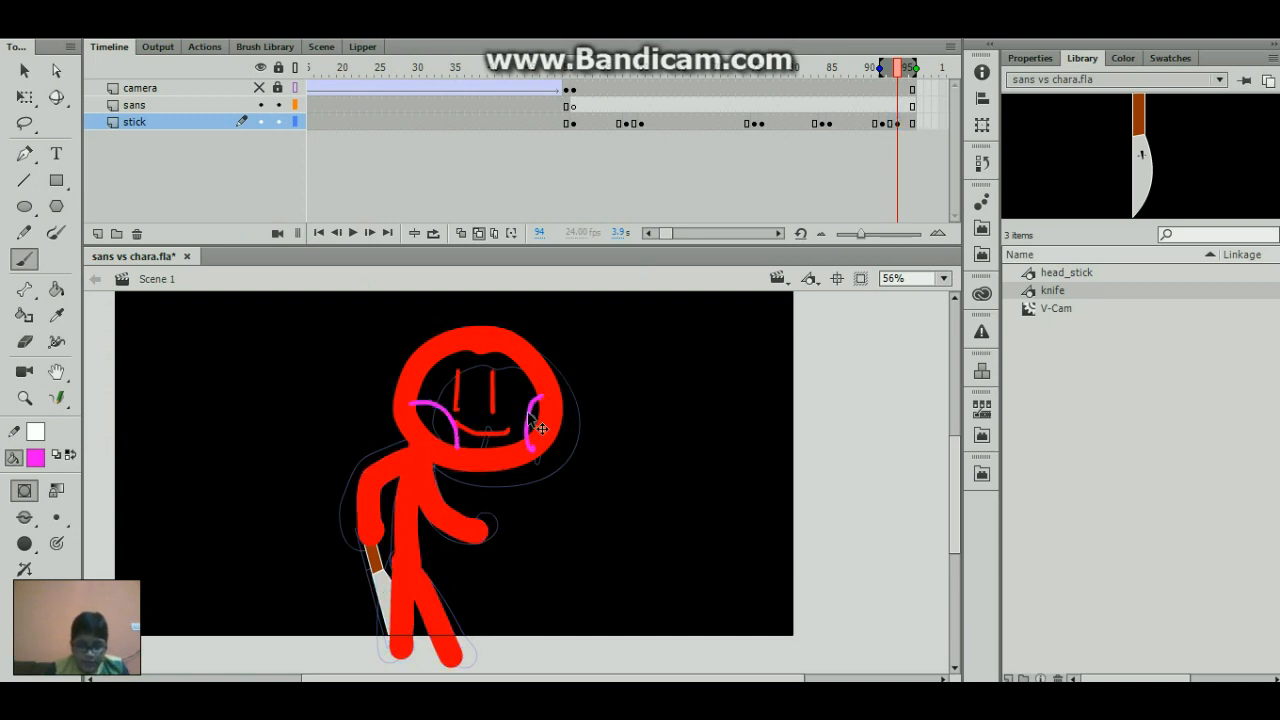
{"action": "left_click", "coordinate": [433, 407], "text": "ctrl"}
{"action": "key", "text": "Left"}
{"action": "key", "text": "Left"}
{"action": "key", "text": "Left"}
{"action": "key", "text": "Left"}
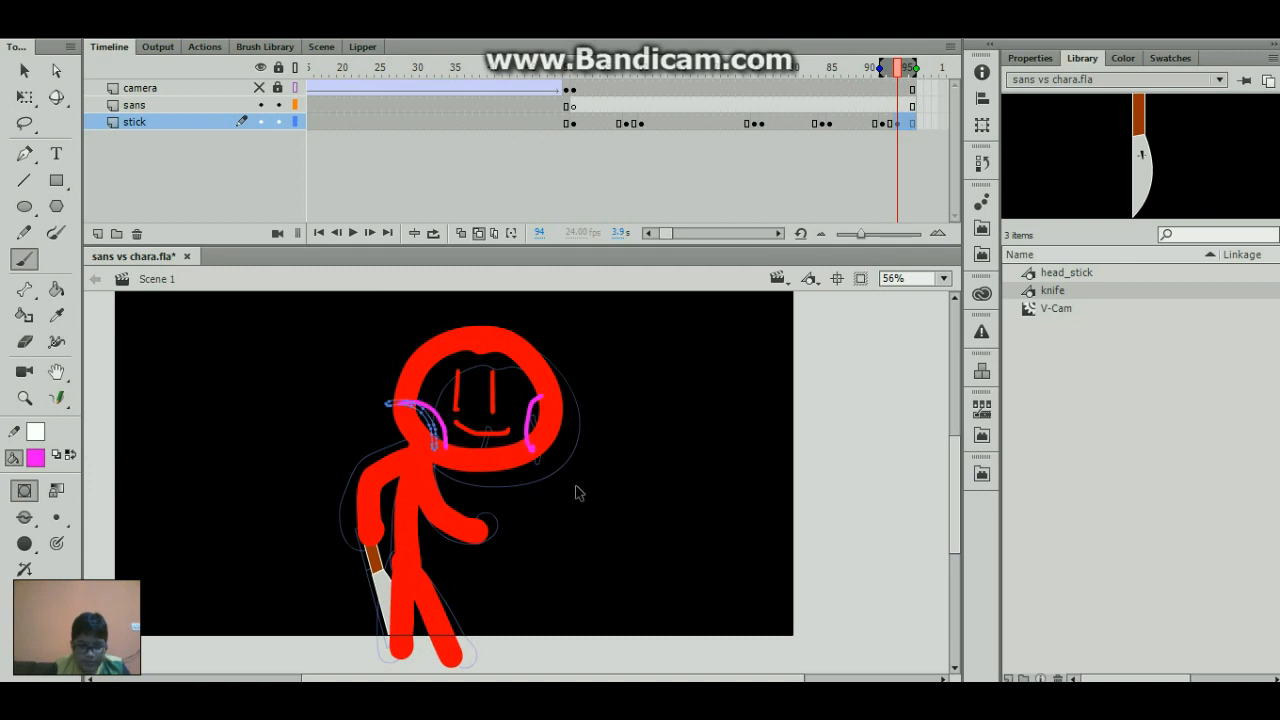
{"action": "left_click", "coordinate": [583, 516], "text": "ctrl"}
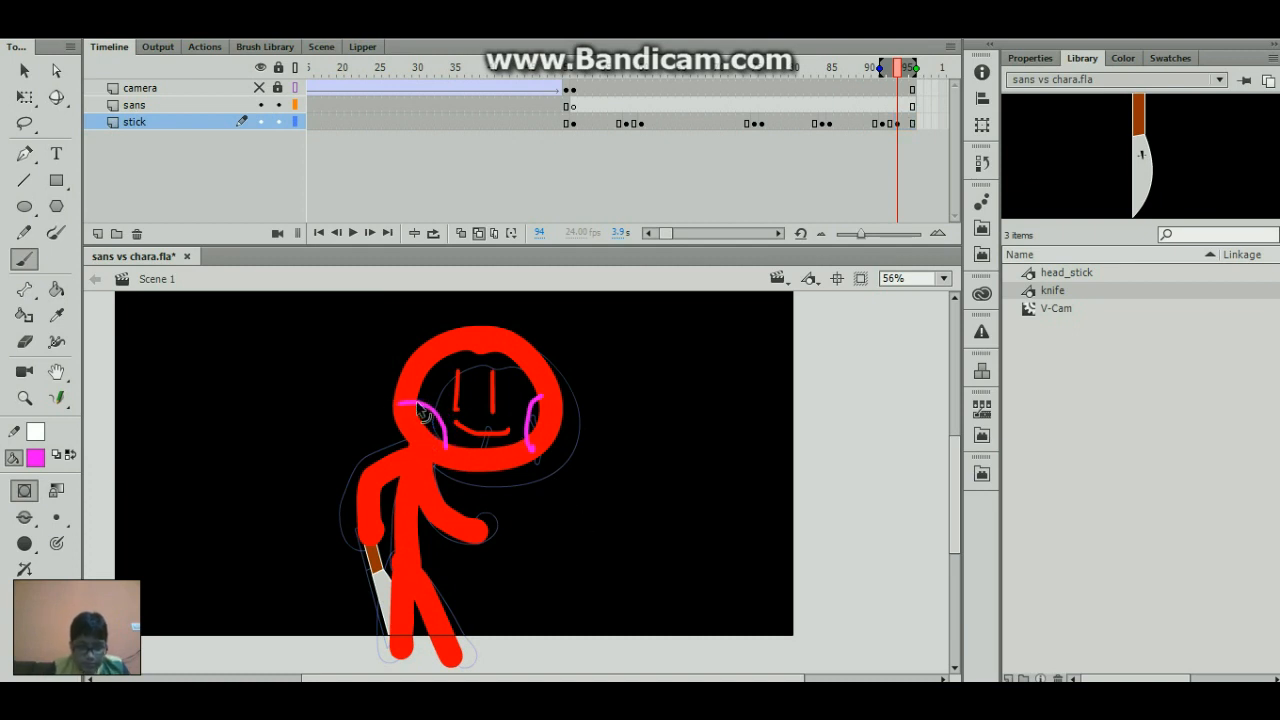
- Save the file and extend all layers to frame 150
{"action": "left_click", "coordinate": [430, 410], "text": "ctrl"}
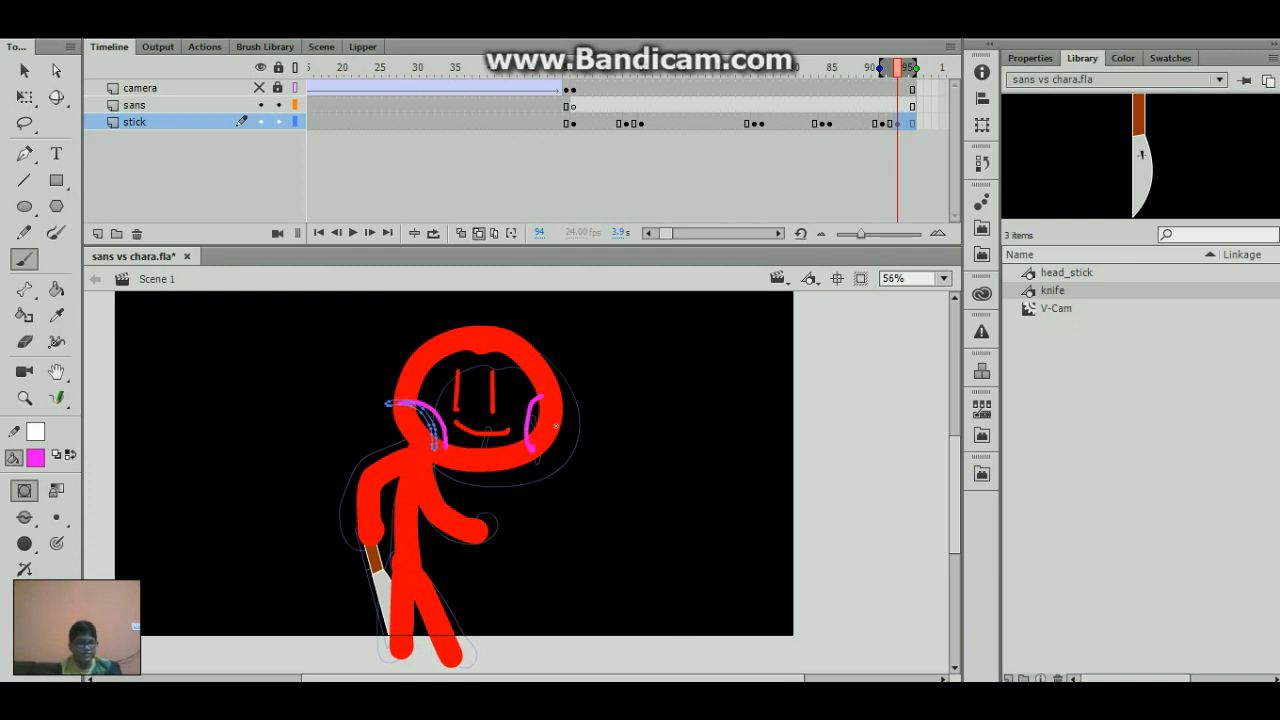
{"action": "key", "text": "ctrl+s"}
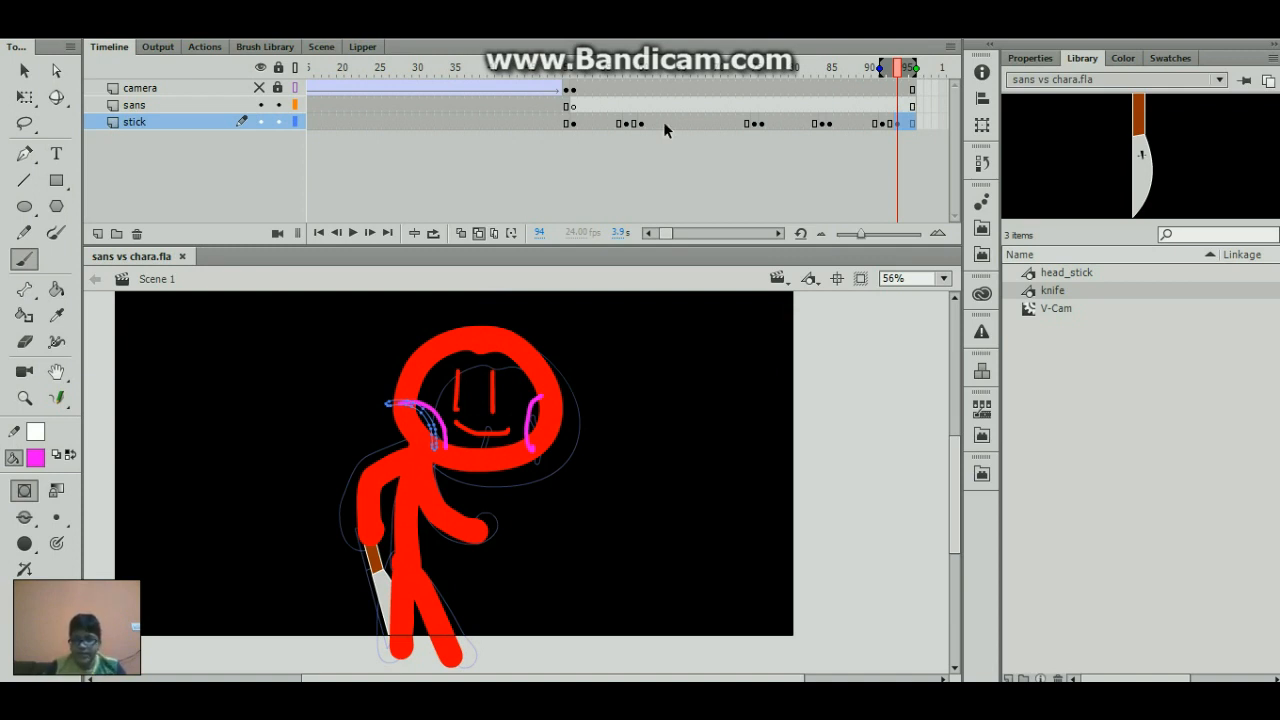
{"action": "left_click_drag", "start_coordinate": [921, 121], "coordinate": [950, 90]}
{"action": "left_click", "coordinate": [484, 123]}
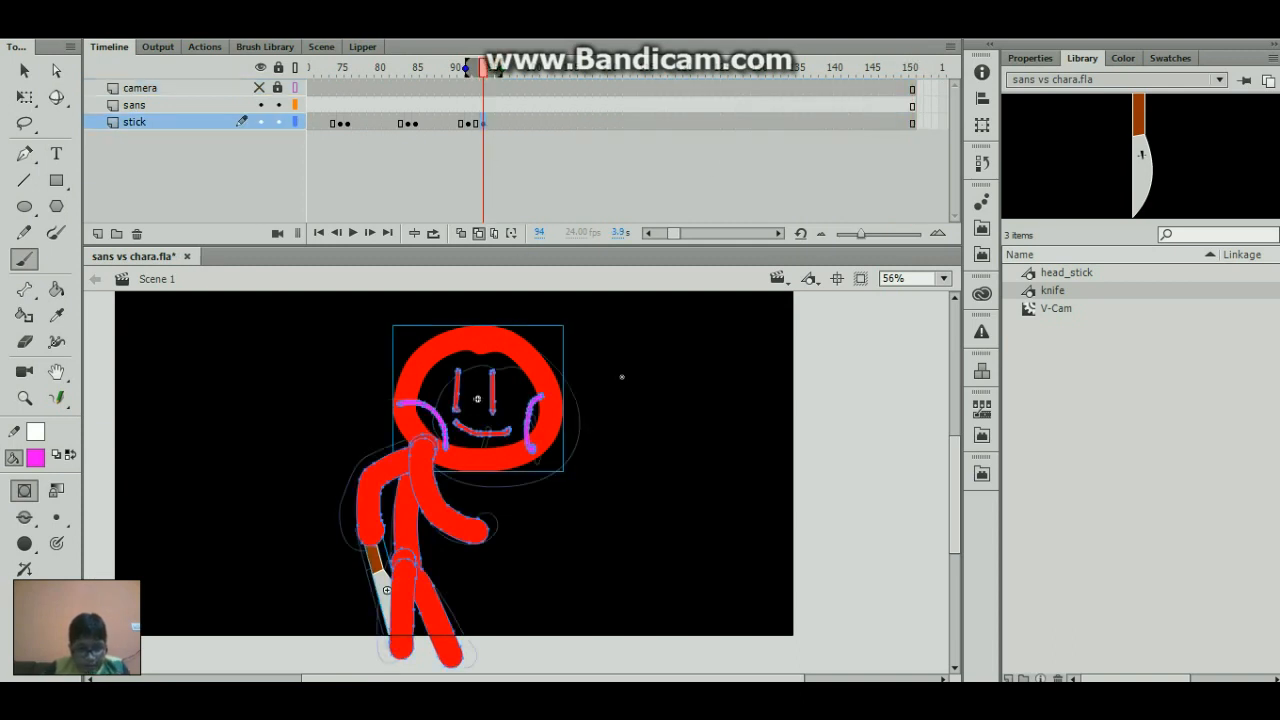
- Convert the two red eyes and the smile at frame 94 into a movie clip symbol named facereveal
{"action": "key", "text": "Escape"}
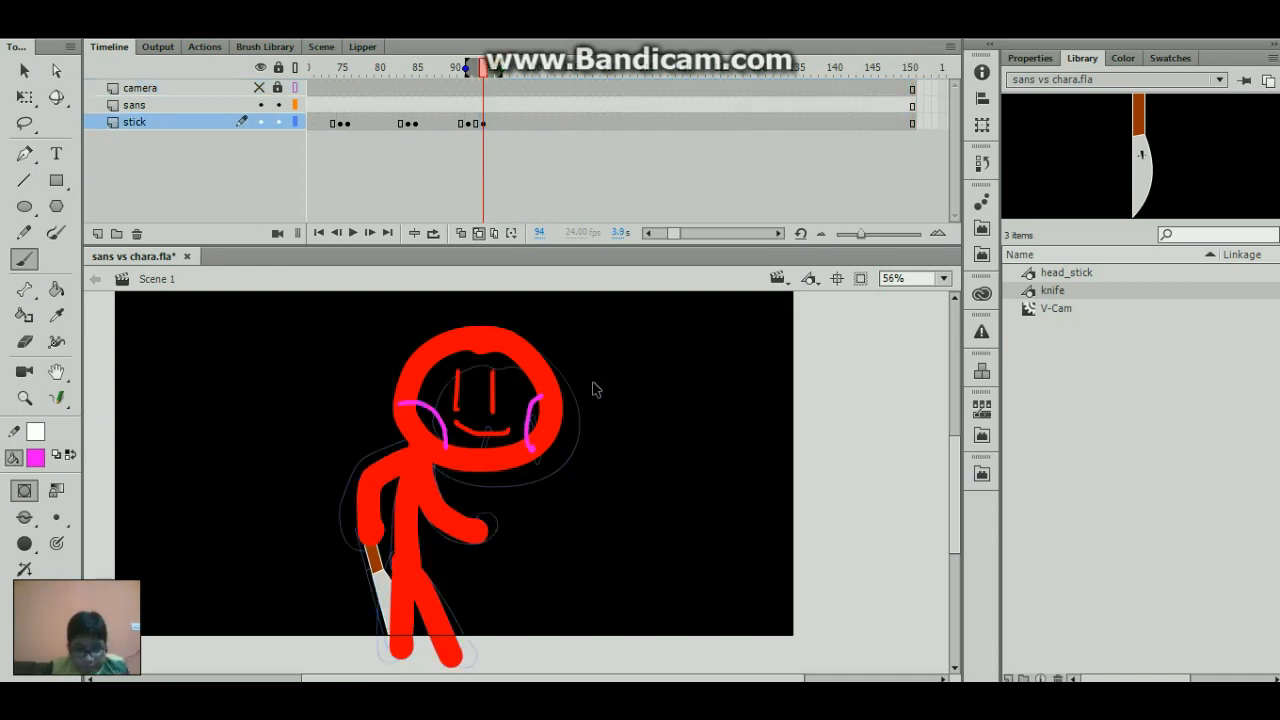
{"action": "left_click", "coordinate": [438, 416], "text": "ctrl"}
{"action": "left_click", "coordinate": [459, 389], "text": "ctrl+shift"}
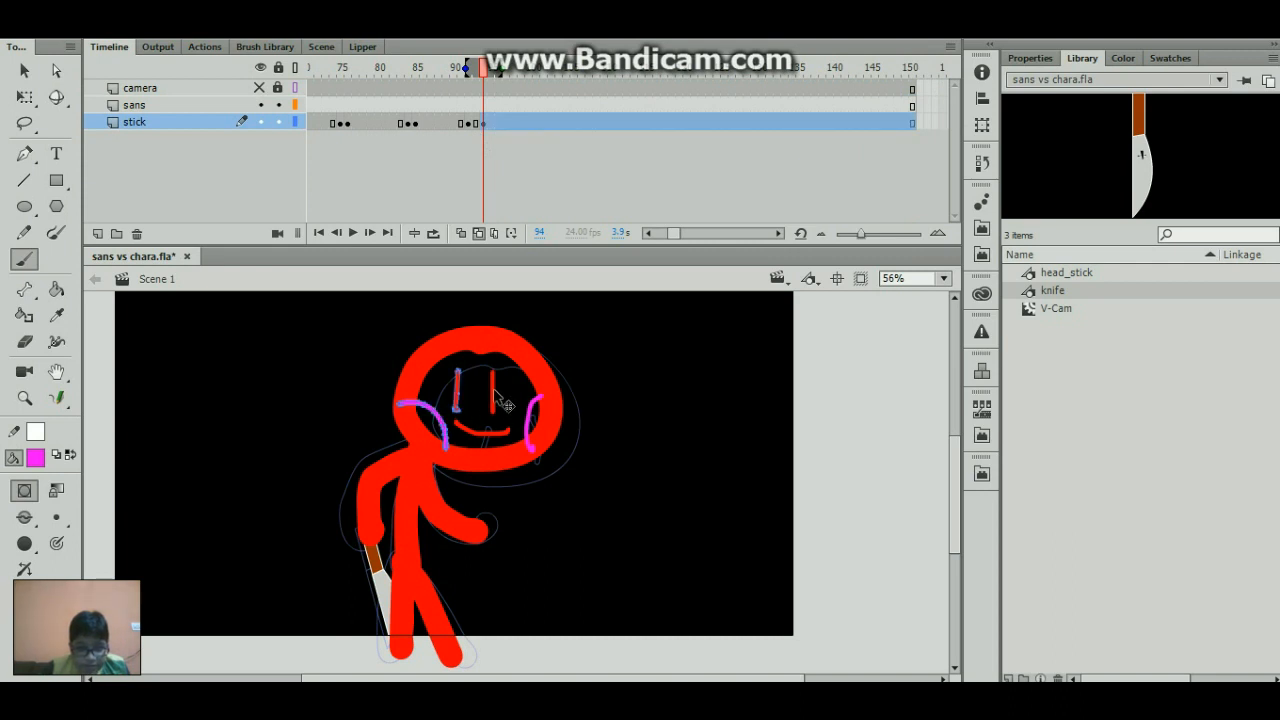
{"action": "left_click", "coordinate": [493, 391], "text": "ctrl+shift"}
{"action": "left_click", "coordinate": [507, 402], "text": "ctrl"}
{"action": "left_click", "coordinate": [459, 391], "text": "ctrl"}
{"action": "left_click", "coordinate": [493, 392], "text": "ctrl+shift"}
{"action": "left_click", "coordinate": [500, 430], "text": "ctrl+shift"}
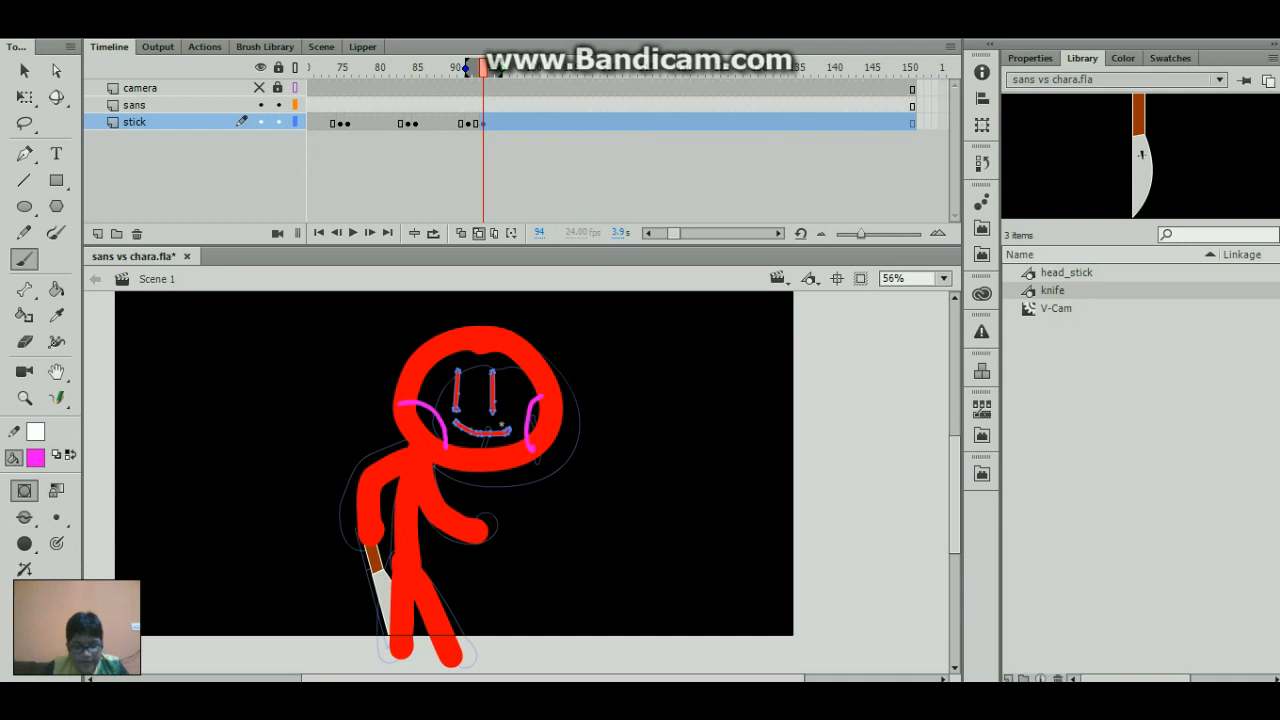
{"action": "key", "text": "F8"}
{"action": "left_click", "coordinate": [510, 209]}
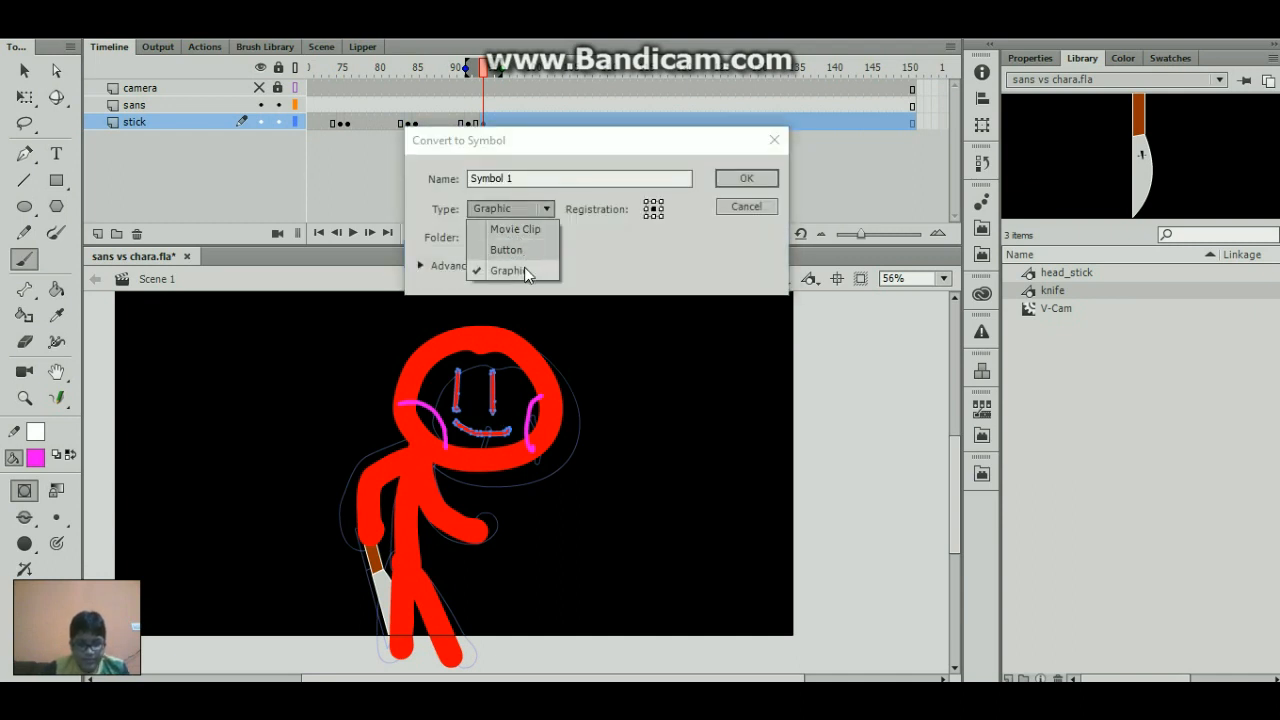
{"action": "left_click", "coordinate": [530, 229]}
{"action": "left_click_drag", "start_coordinate": [537, 178], "coordinate": [477, 175]}
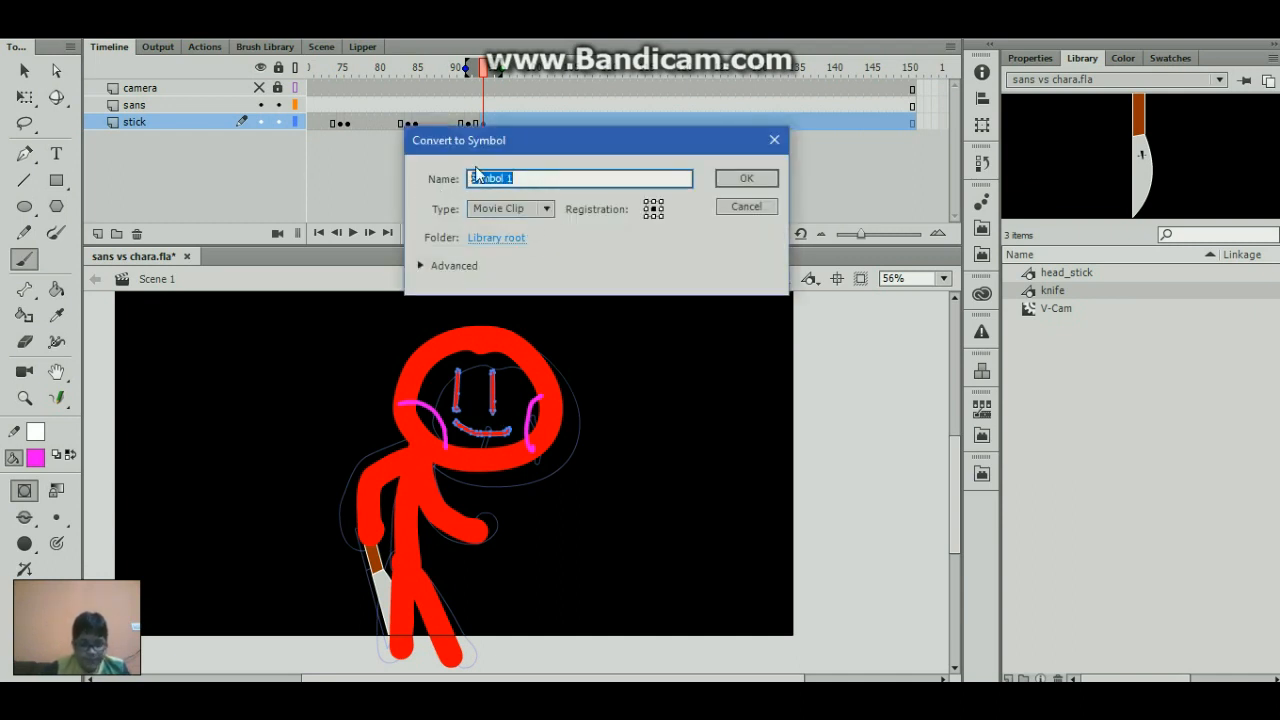
{"action": "type", "text": "acereveal"}
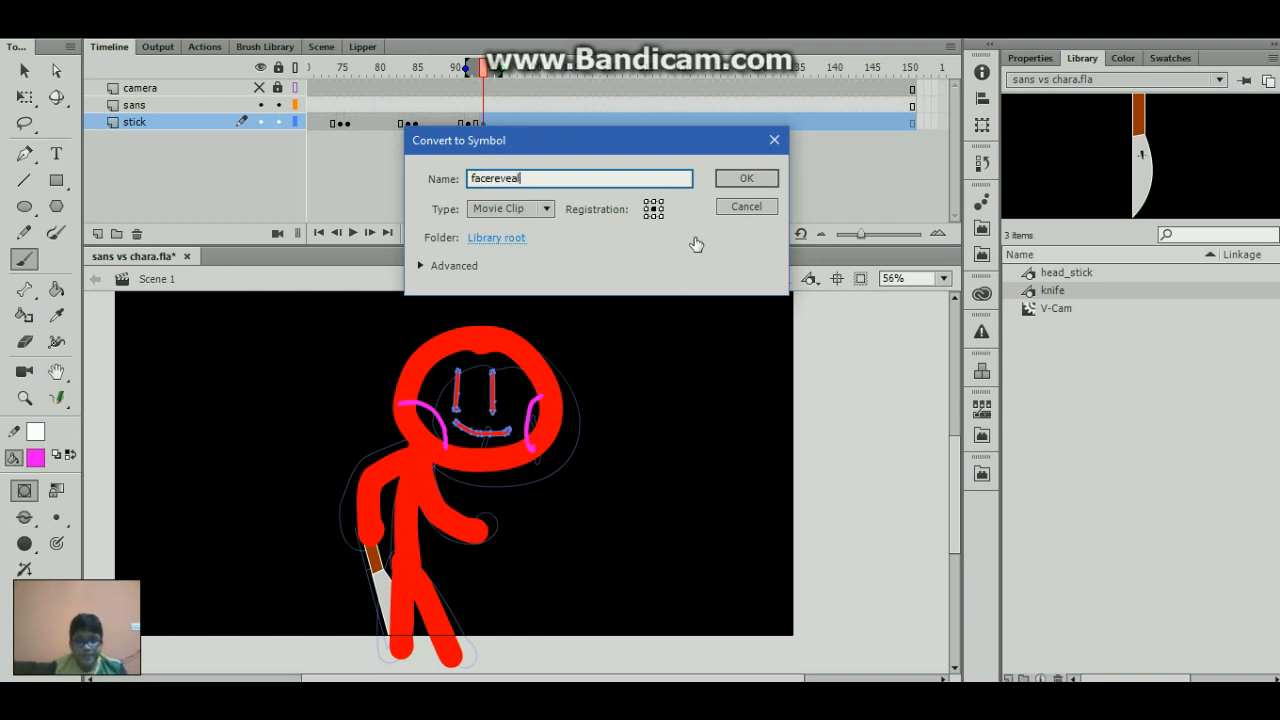
{"action": "left_click", "coordinate": [762, 179]}
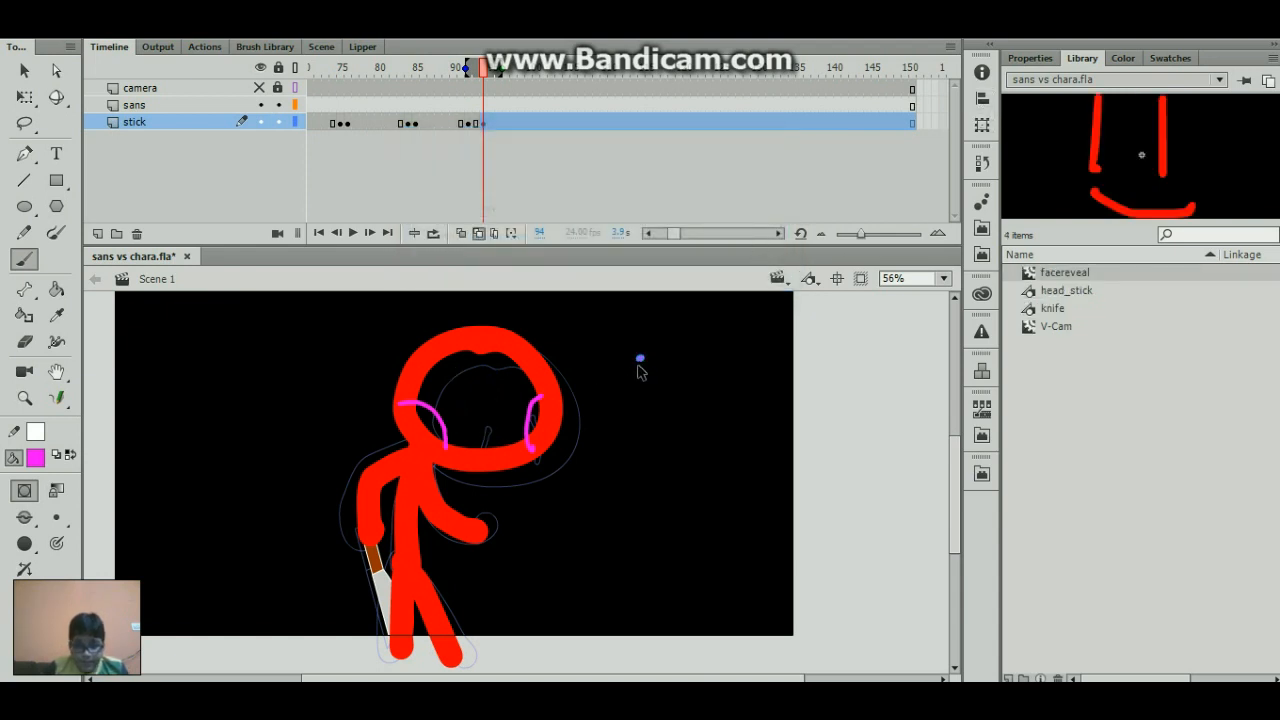
{"action": "key", "text": "ctrl+z"}
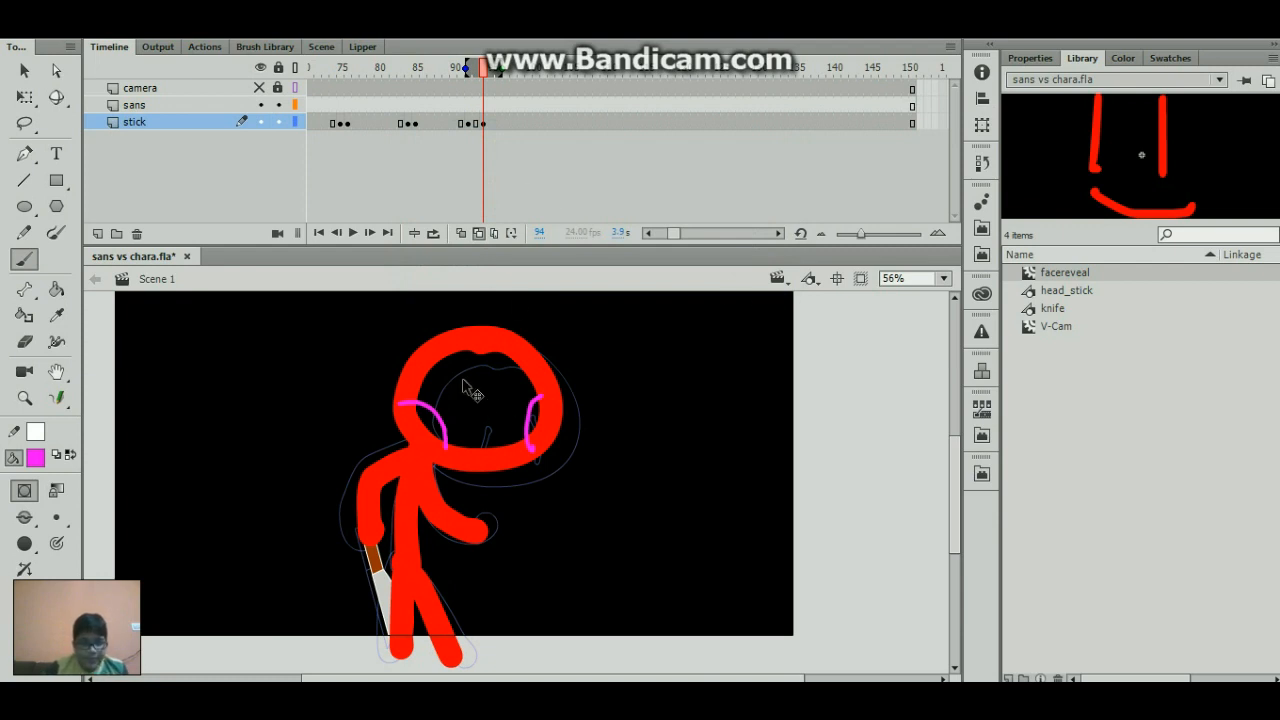
- Add a new layer above the stick layer and name it misc
{"action": "left_click", "coordinate": [97, 232]}
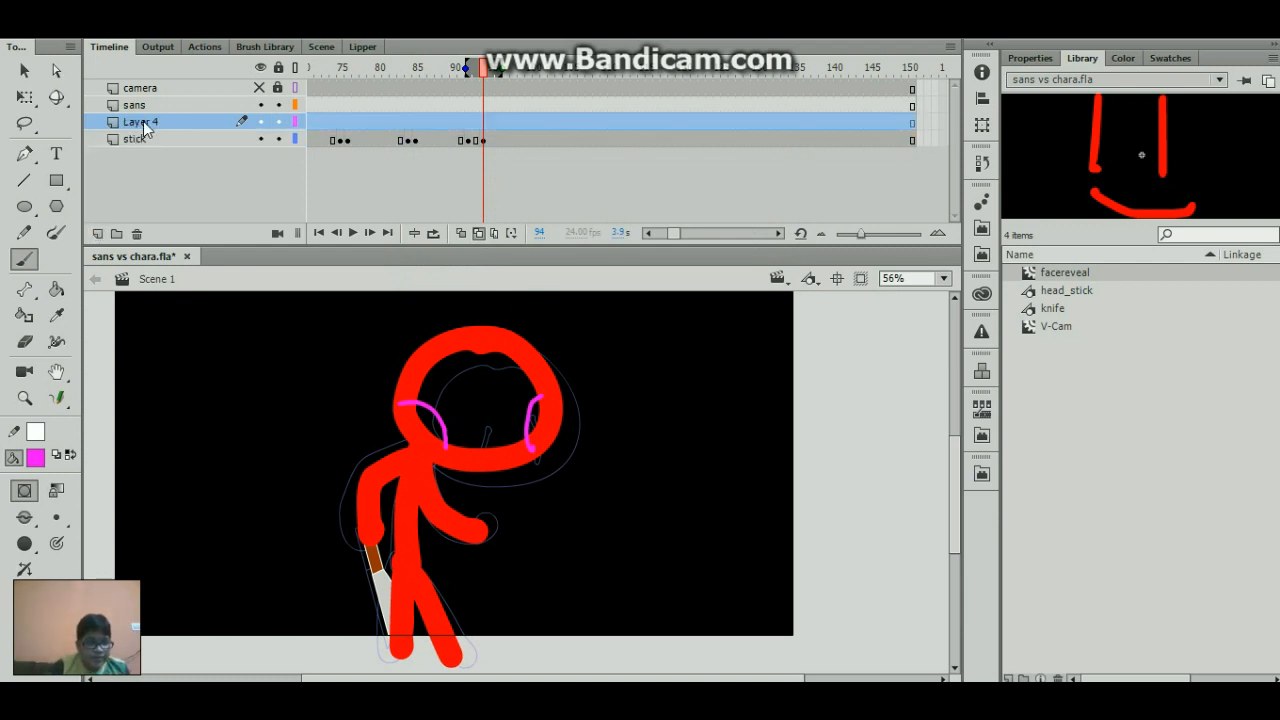
{"action": "double_click", "coordinate": [143, 121]}
{"action": "type", "text": "misc"}
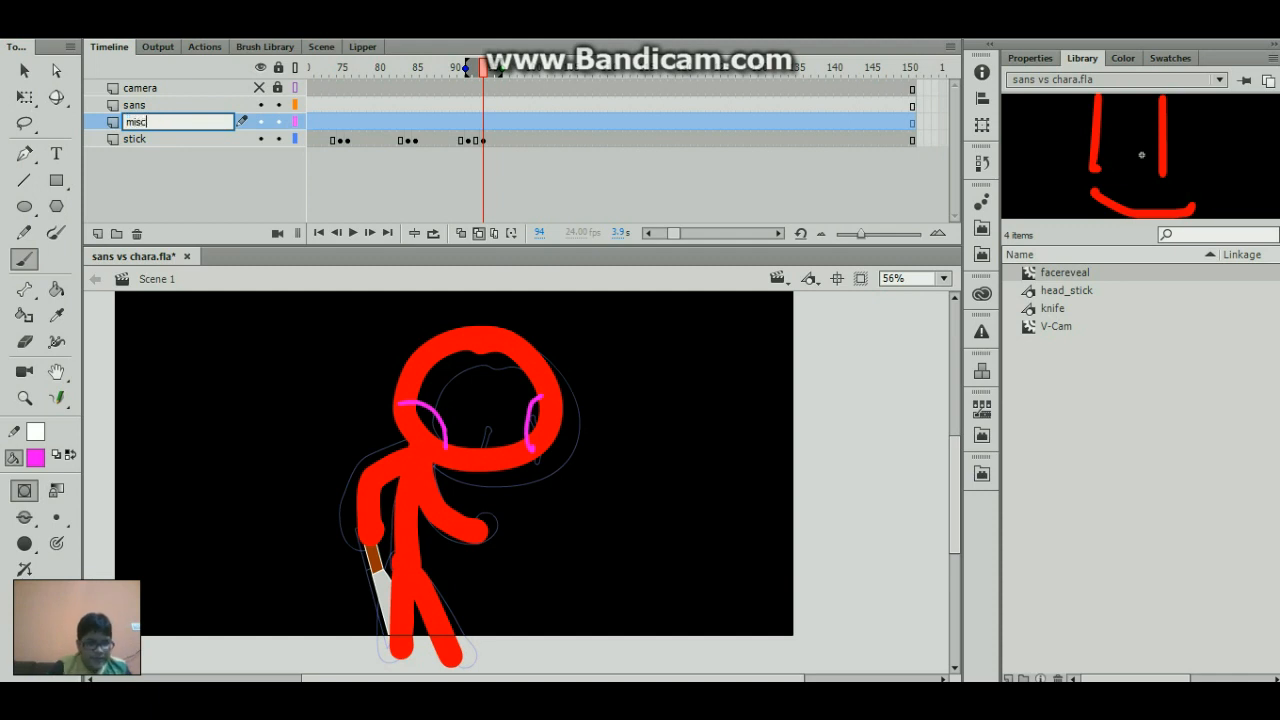
{"action": "key", "text": "Return"}
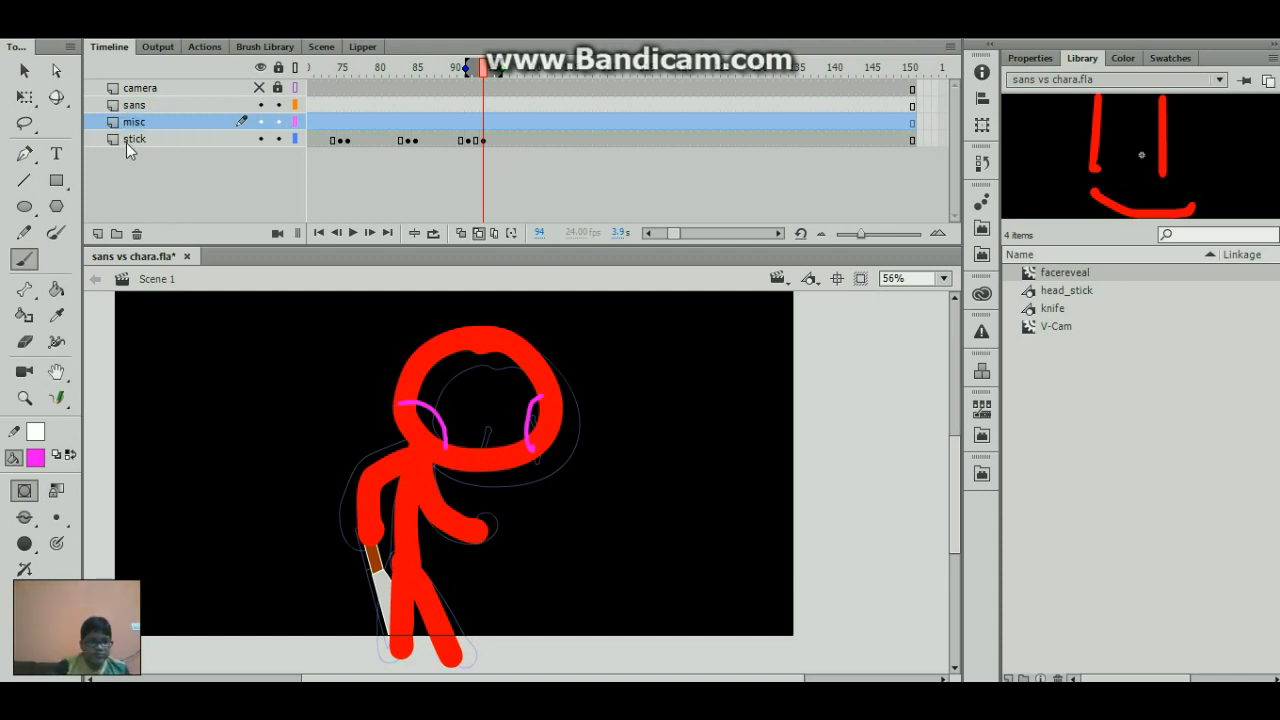
- Move the facereveal clip from the stick layer to a keyframe at frame 94 of the misc layer, keeping its position
{"action": "left_click", "coordinate": [471, 153]}
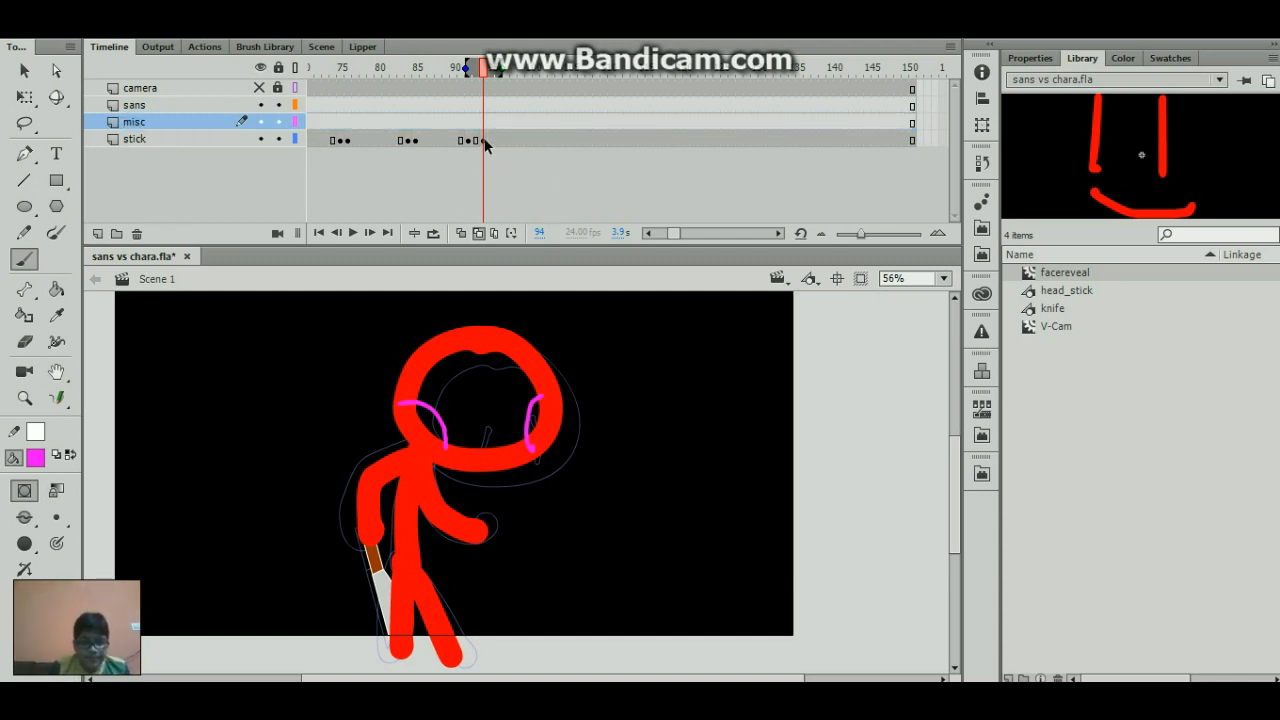
{"action": "left_click", "coordinate": [484, 142]}
{"action": "left_click", "coordinate": [591, 366]}
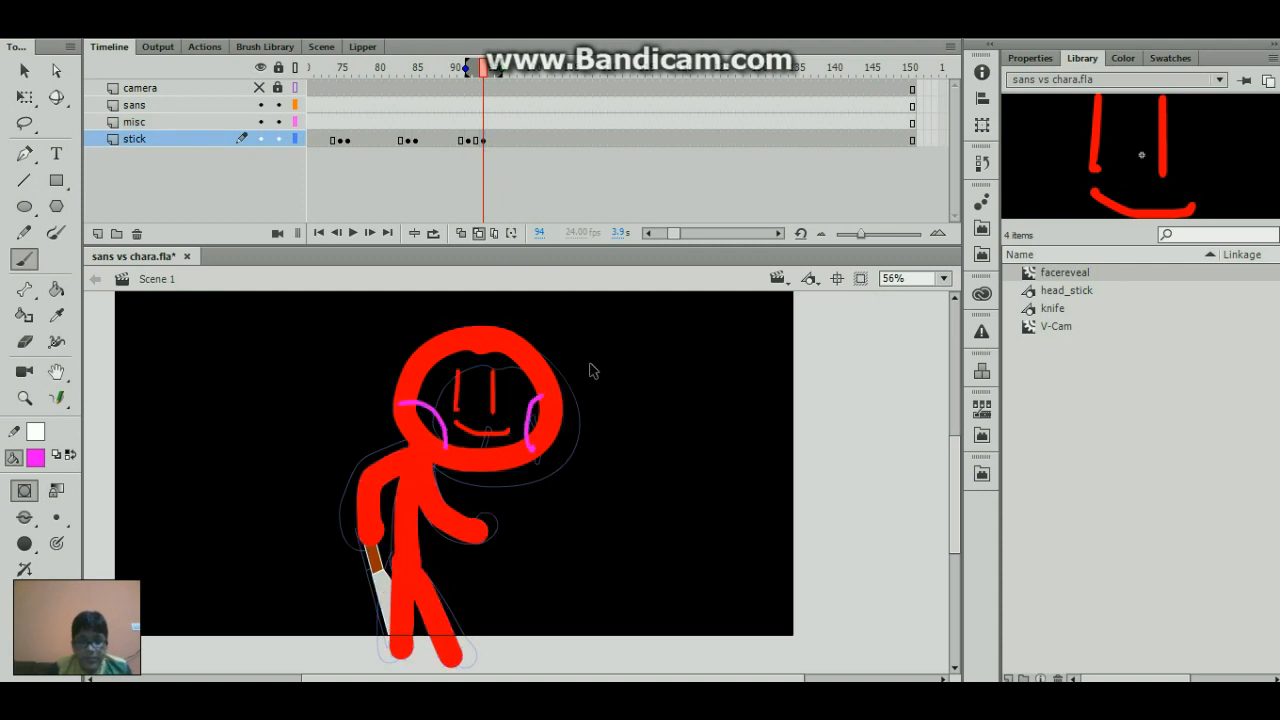
{"action": "left_click", "coordinate": [494, 384]}
{"action": "key", "text": "Delete"}
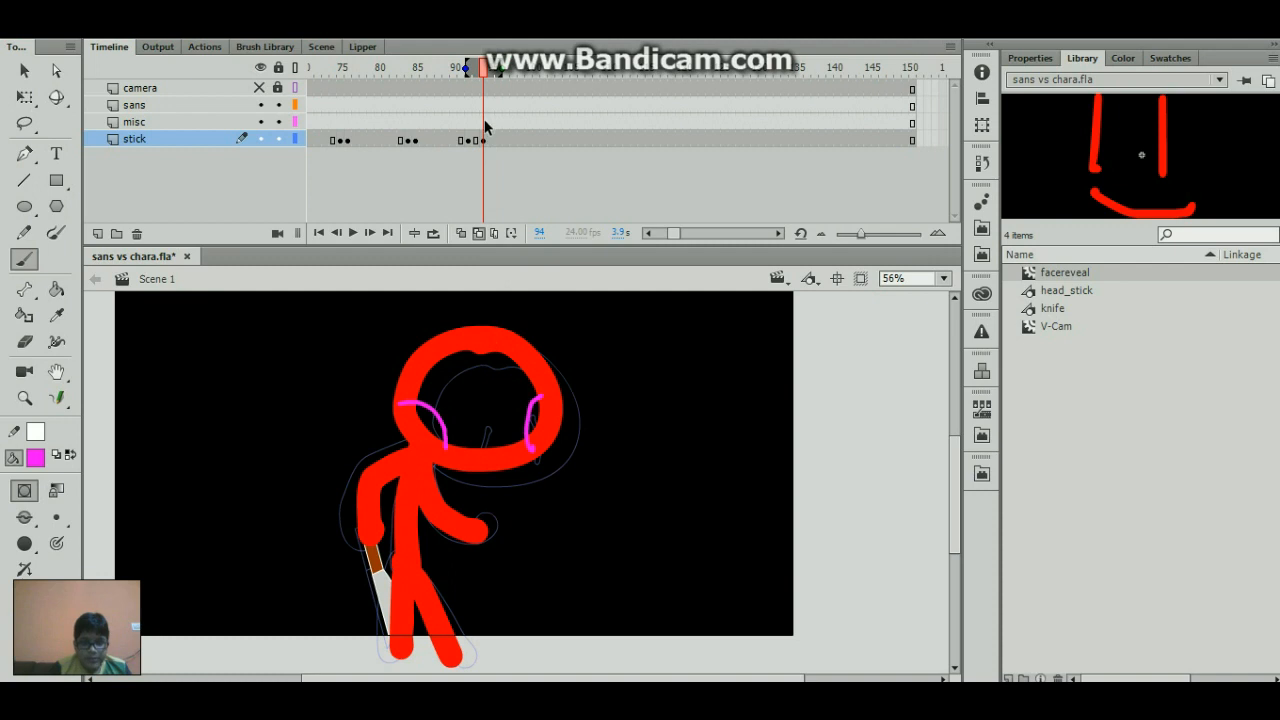
{"action": "left_click", "coordinate": [484, 122]}
{"action": "key", "text": "ctrl+shift+v"}
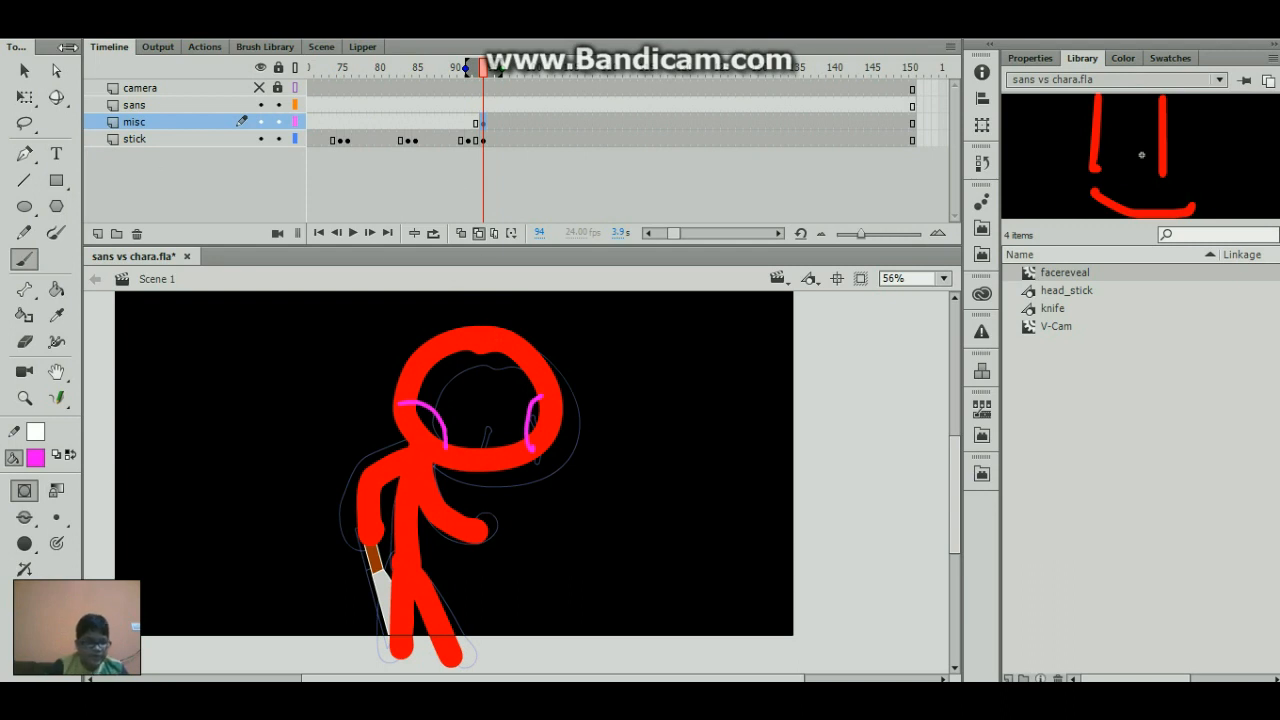
{"action": "key", "text": "q"}
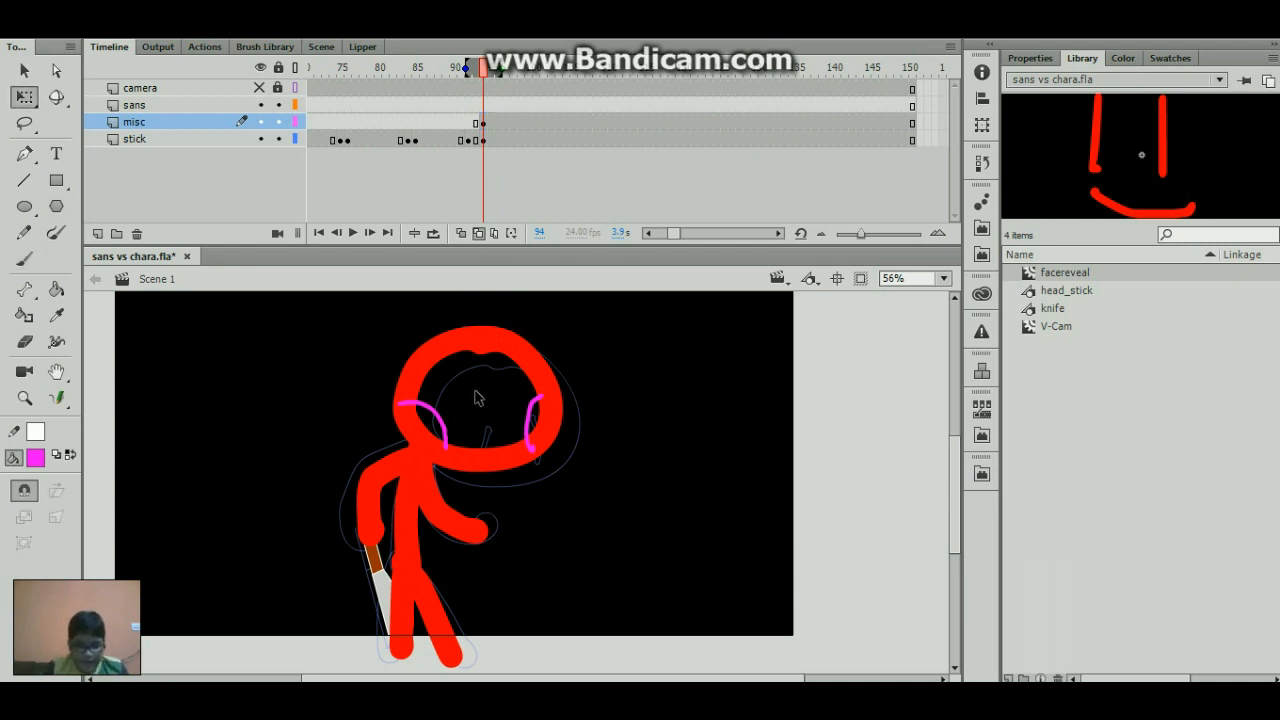
{"action": "left_click", "coordinate": [478, 400]}
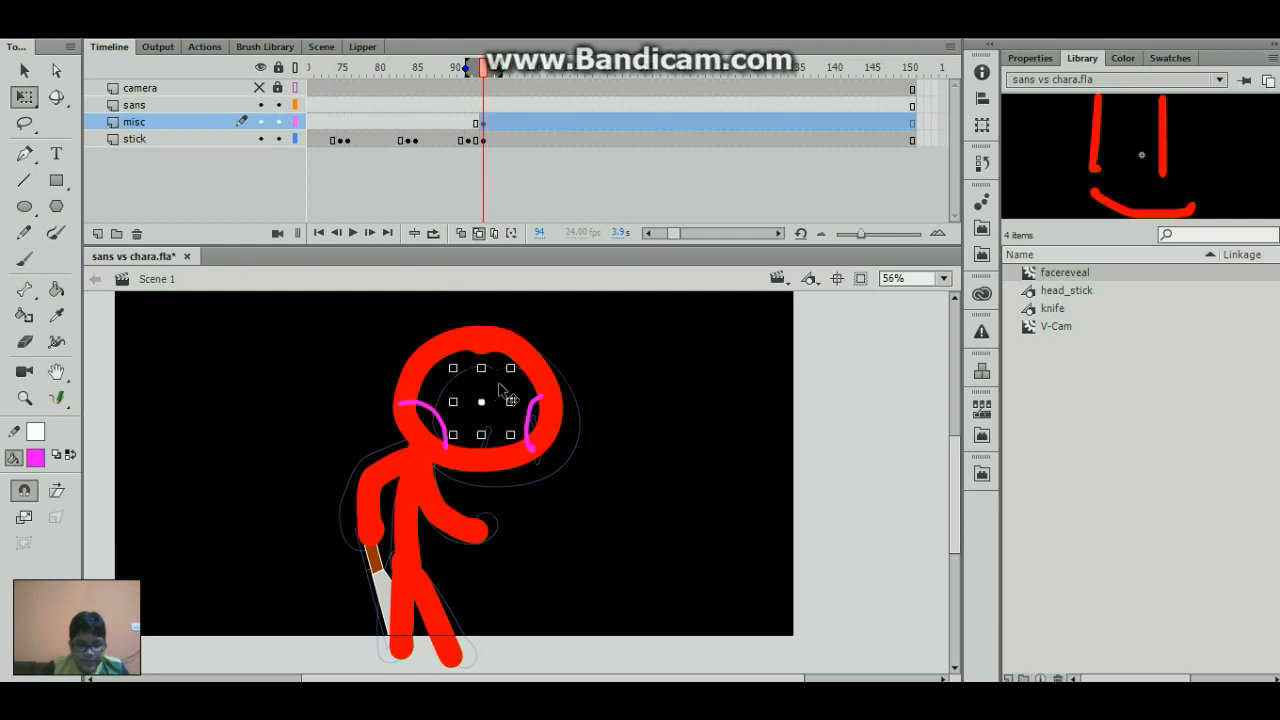
- Insert a keyframe at frame 112 on the misc layer
{"action": "left_click_drag", "start_coordinate": [541, 74], "coordinate": [567, 77]}
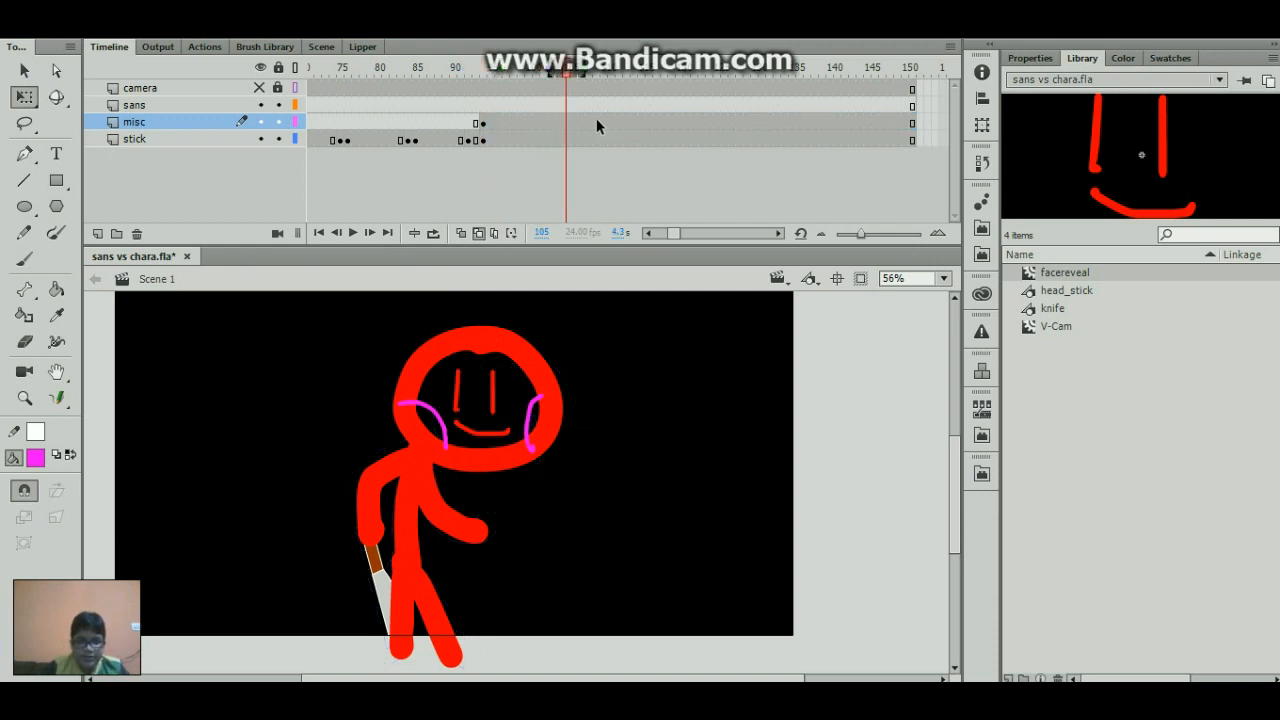
{"action": "left_click", "coordinate": [597, 119]}
{"action": "left_click", "coordinate": [610, 119]}
{"action": "left_click", "coordinate": [619, 122]}
{"action": "key", "text": "F6"}
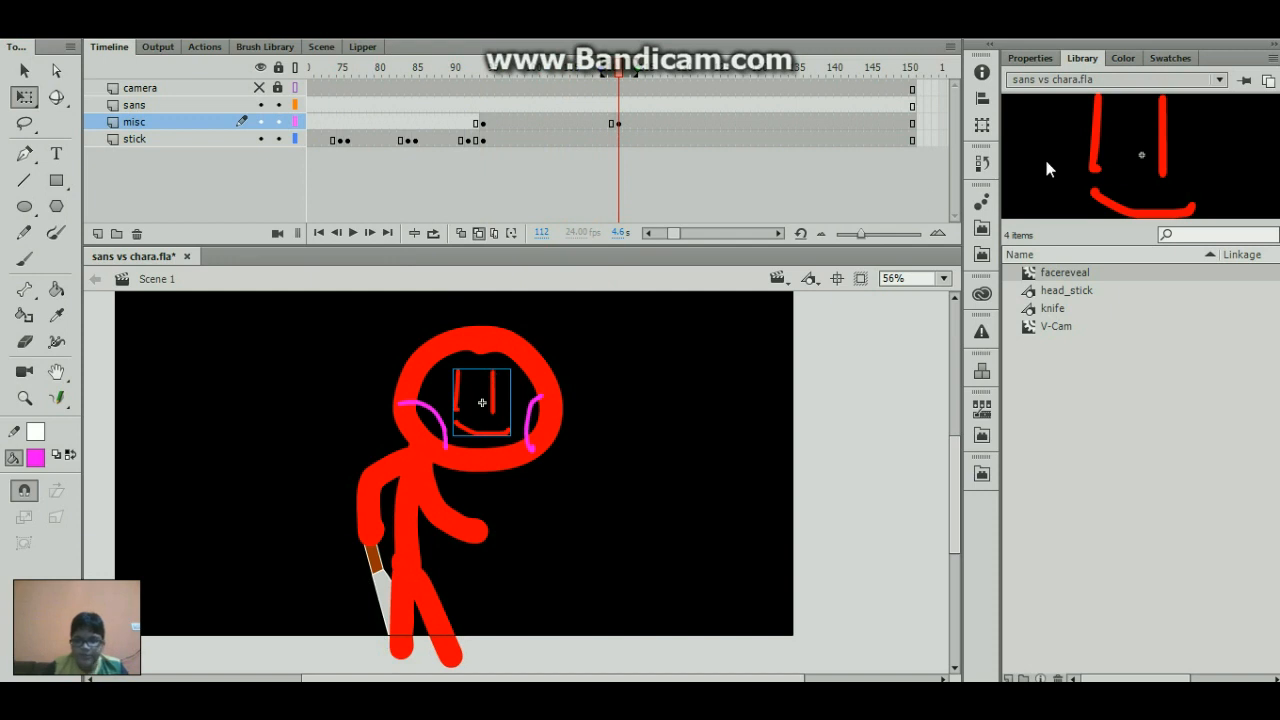
- Add a Glow filter with High quality to the facereveal clip at frame 112
{"action": "left_click", "coordinate": [1032, 58]}
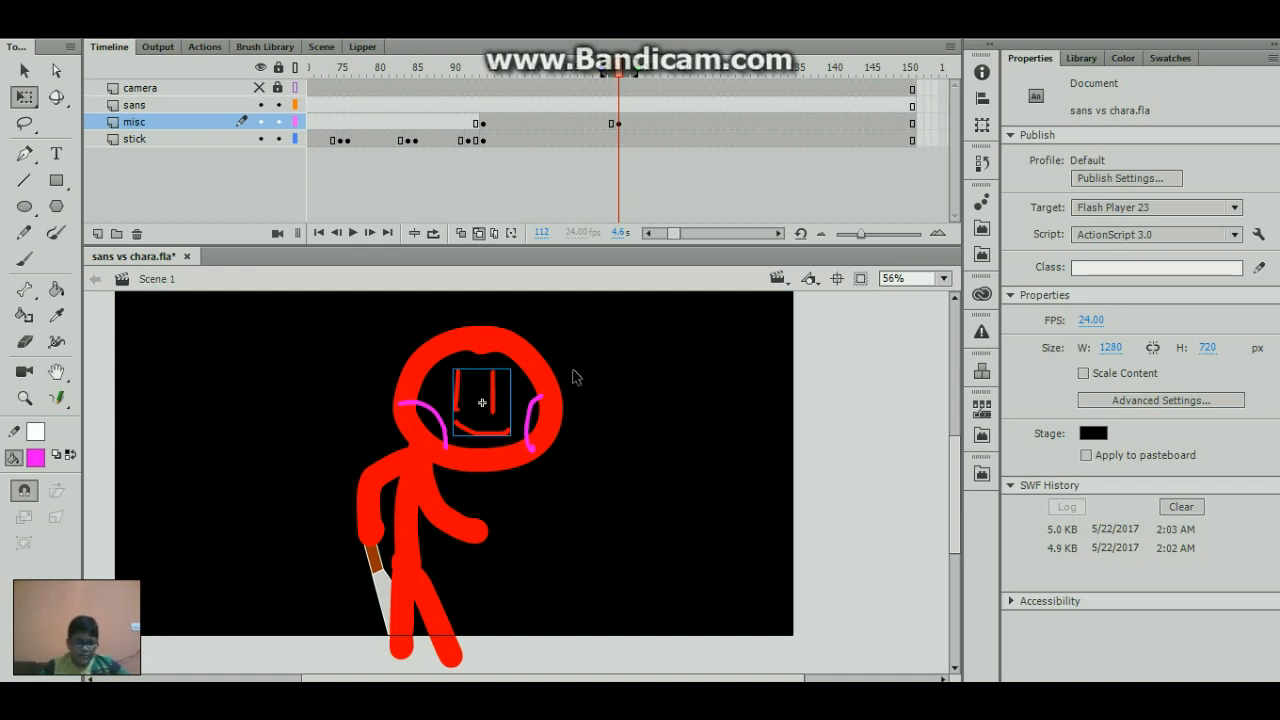
{"action": "left_click_drag", "start_coordinate": [494, 396], "coordinate": [631, 403]}
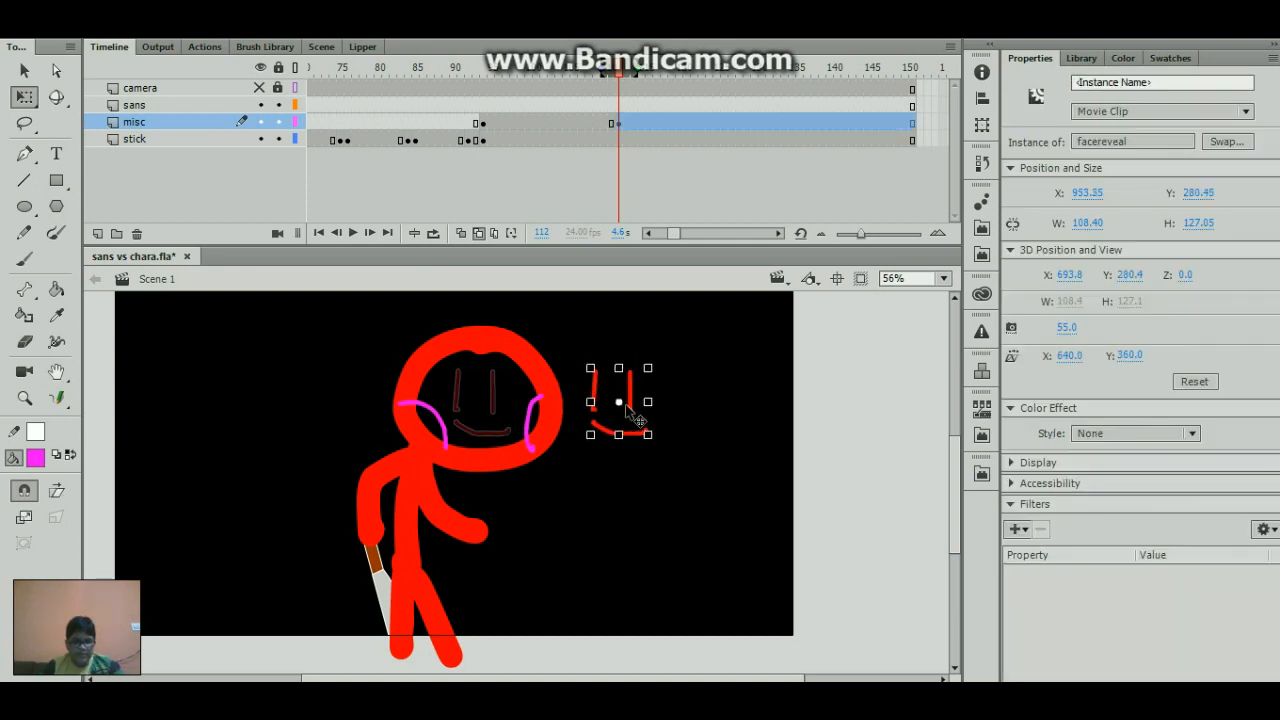
{"action": "key", "text": "ctrl+z"}
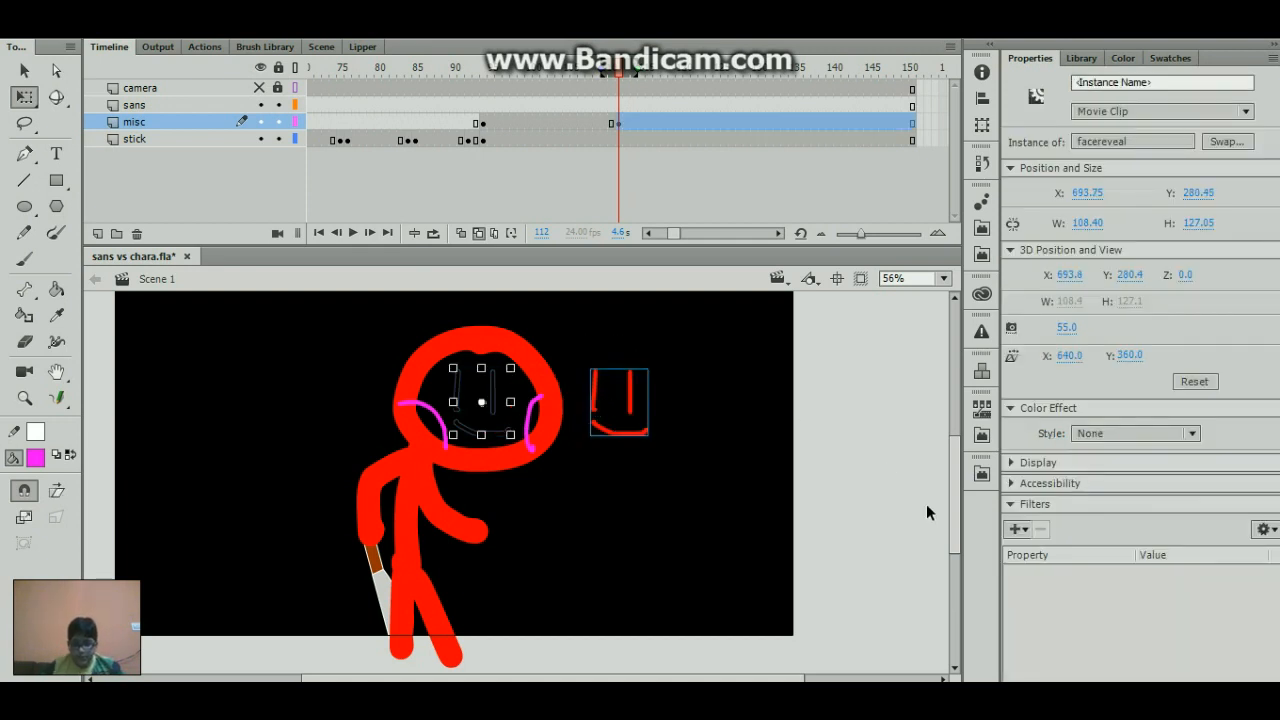
{"action": "left_click", "coordinate": [1018, 529]}
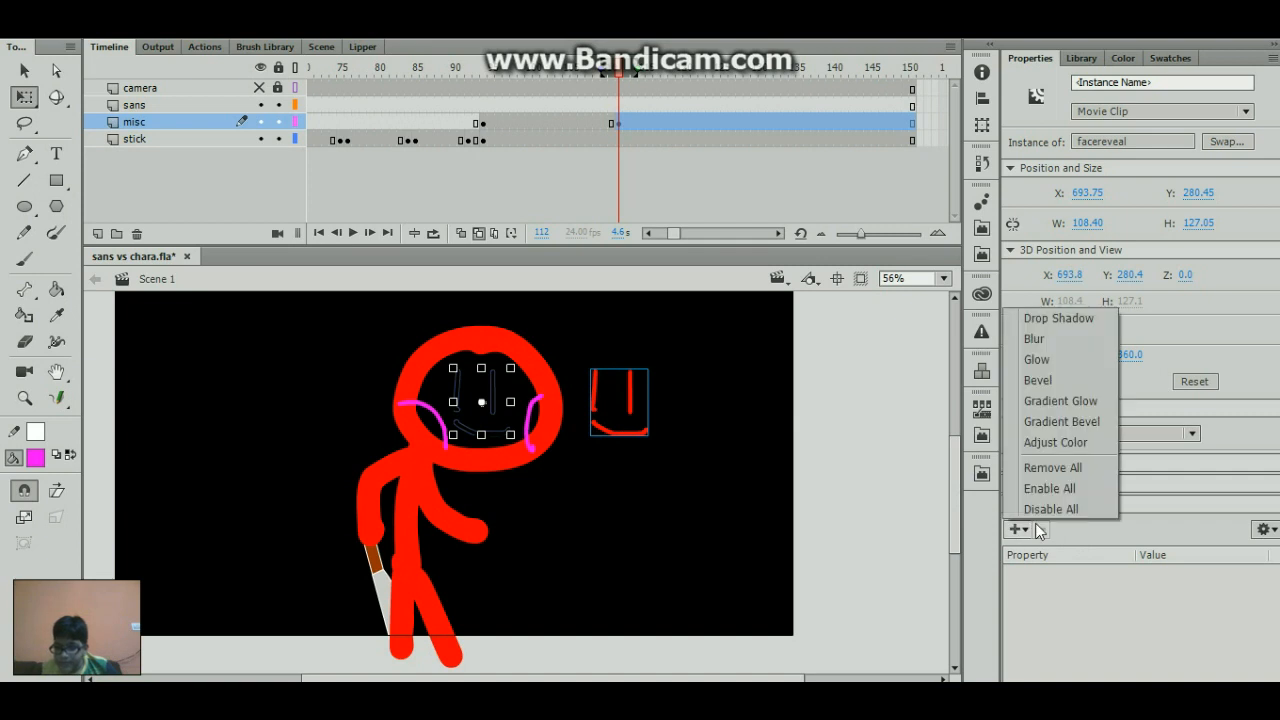
{"action": "left_click", "coordinate": [1058, 360]}
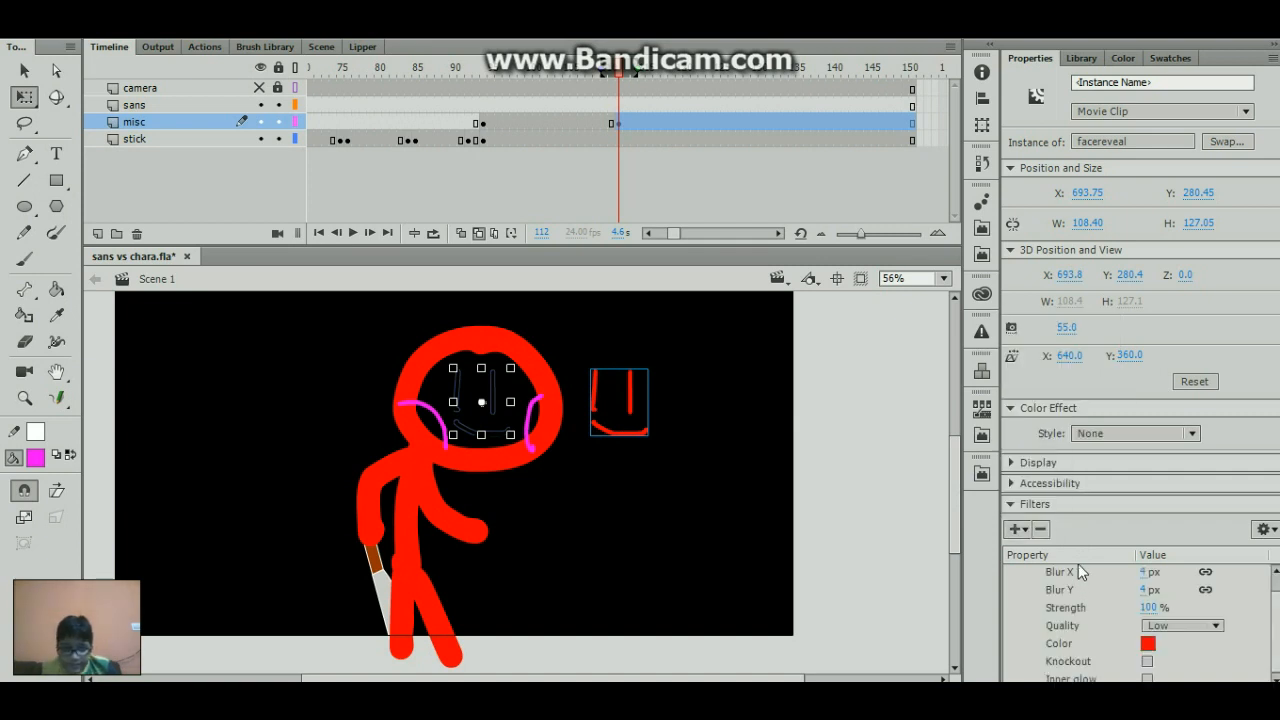
{"action": "left_click", "coordinate": [1172, 627]}
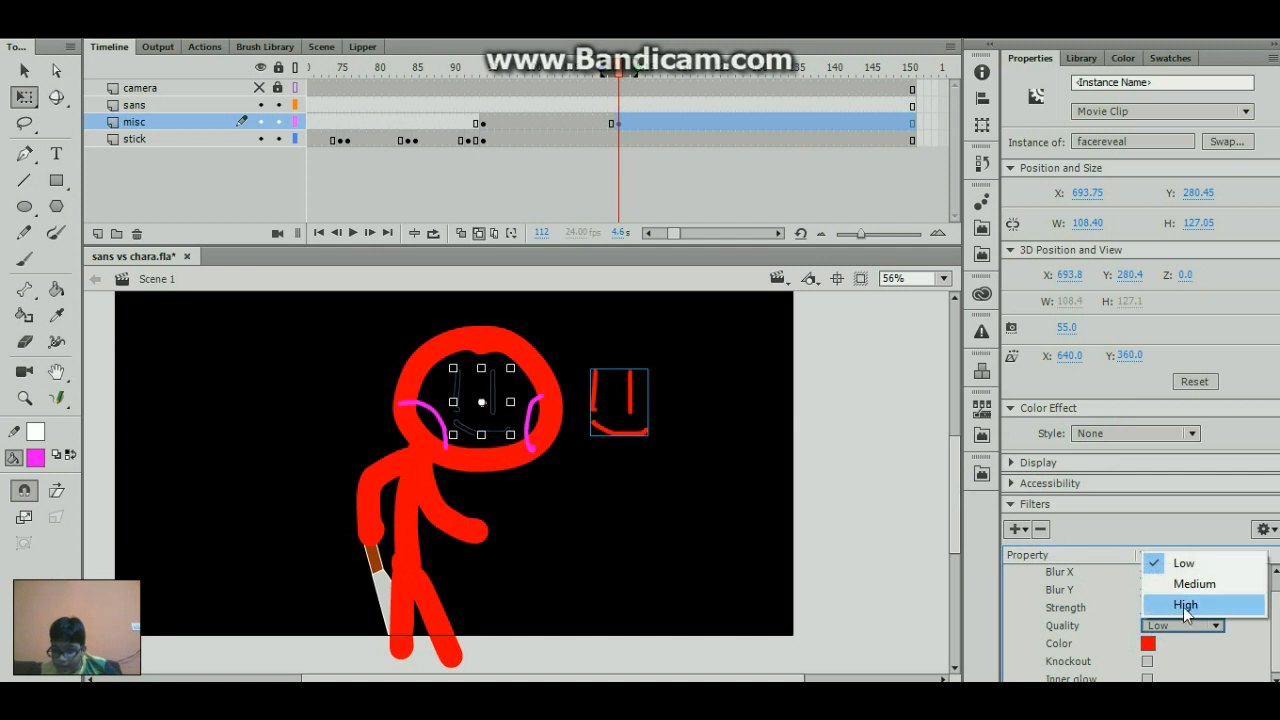
{"action": "left_click", "coordinate": [1181, 606]}
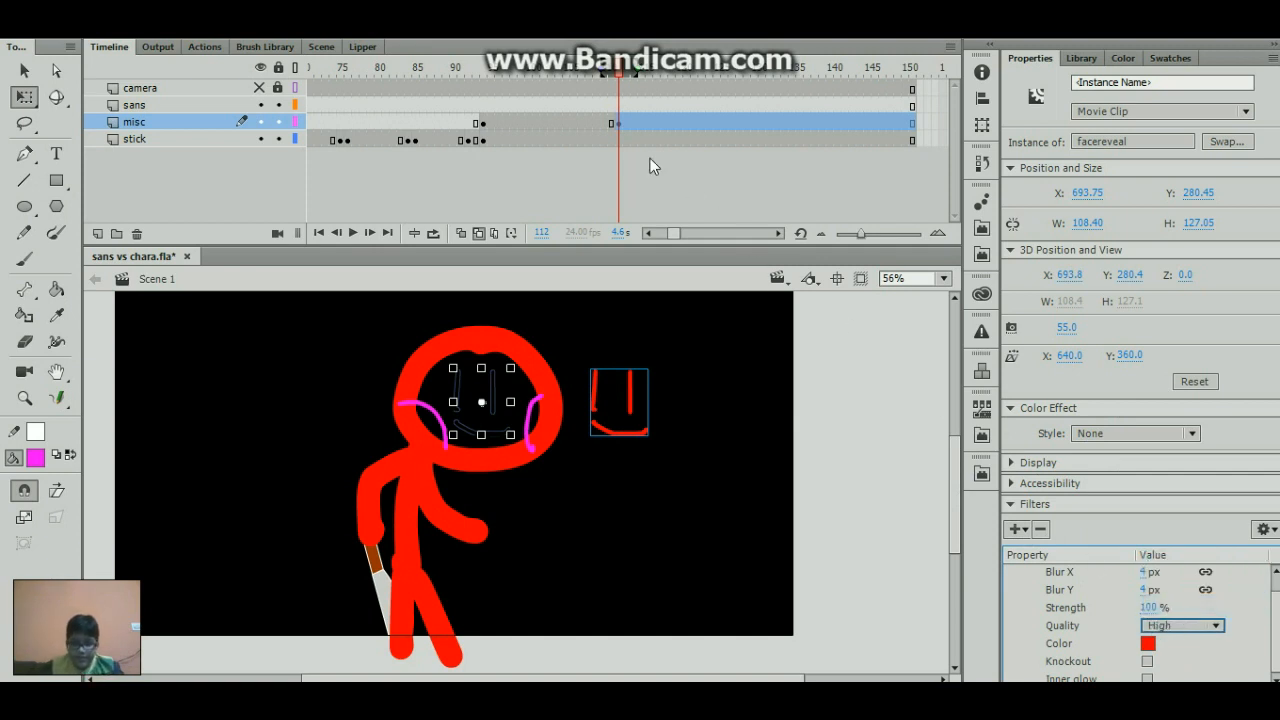
- Set the face's glow at frame 112 to 63 px blur in both X and Y
{"action": "left_click", "coordinate": [613, 123]}
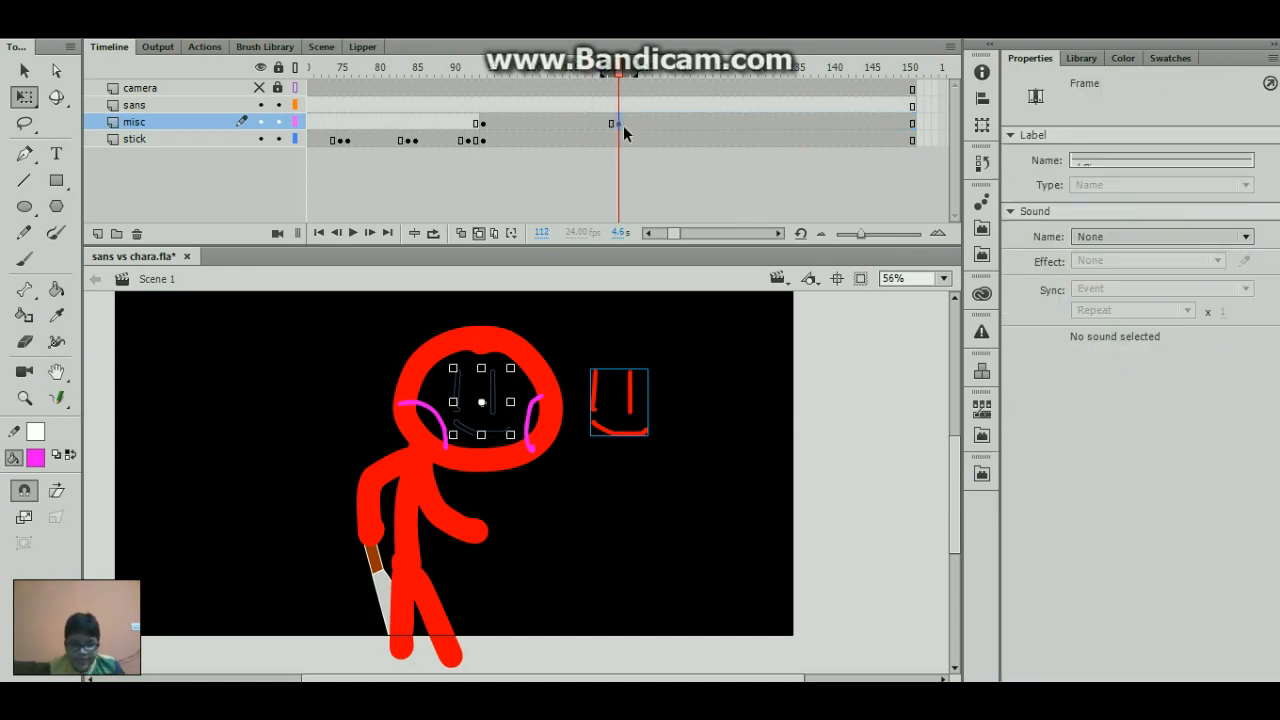
{"action": "left_click", "coordinate": [673, 362]}
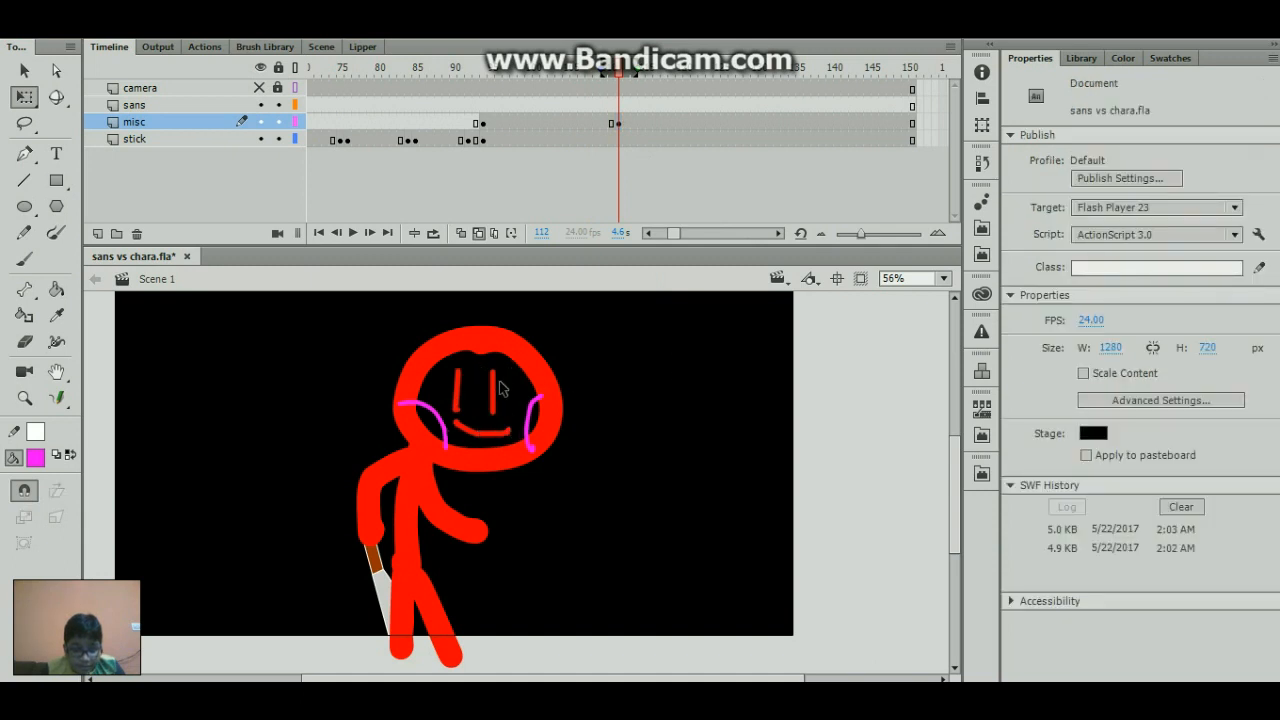
{"action": "left_click", "coordinate": [502, 392]}
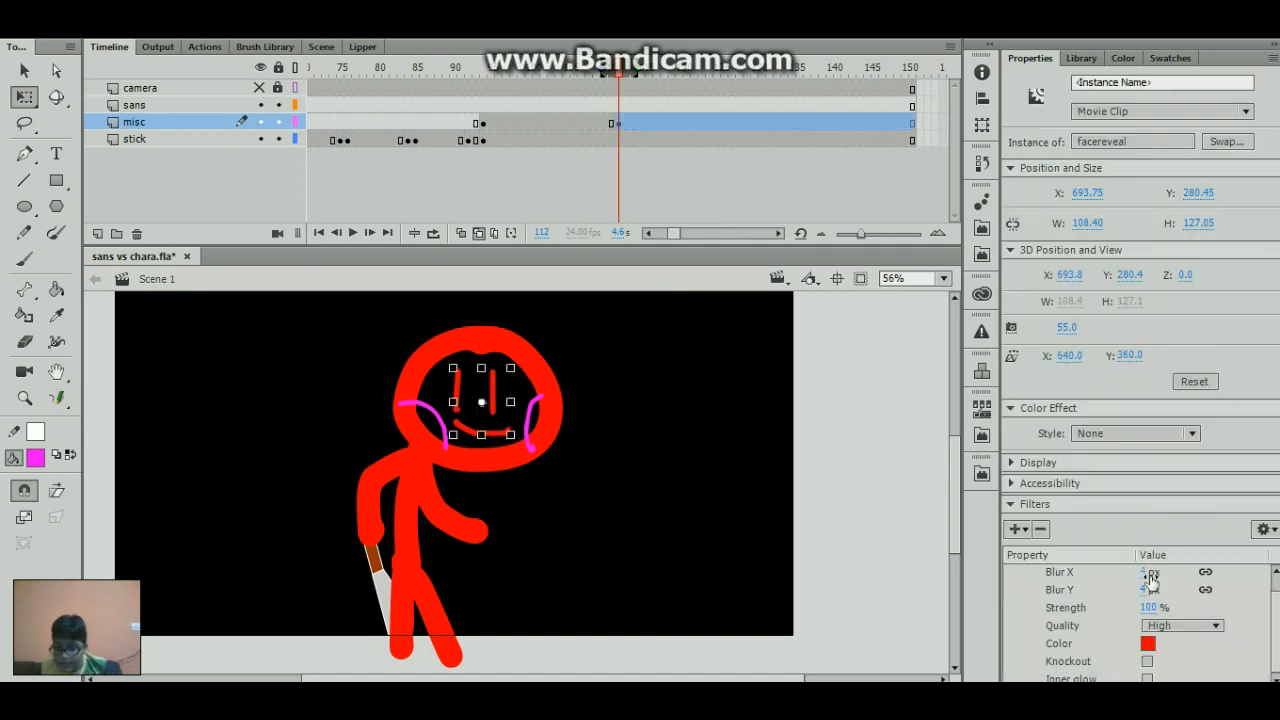
{"action": "mouse_move", "coordinate": [1148, 574]}
{"action": "left_mouse_down"}
{"action": "mouse_move", "coordinate": [1174, 572]}
{"action": "mouse_move", "coordinate": [1150, 612]}
{"action": "mouse_move", "coordinate": [1150, 582]}
{"action": "mouse_move", "coordinate": [1165, 578]}
{"action": "left_mouse_up"}
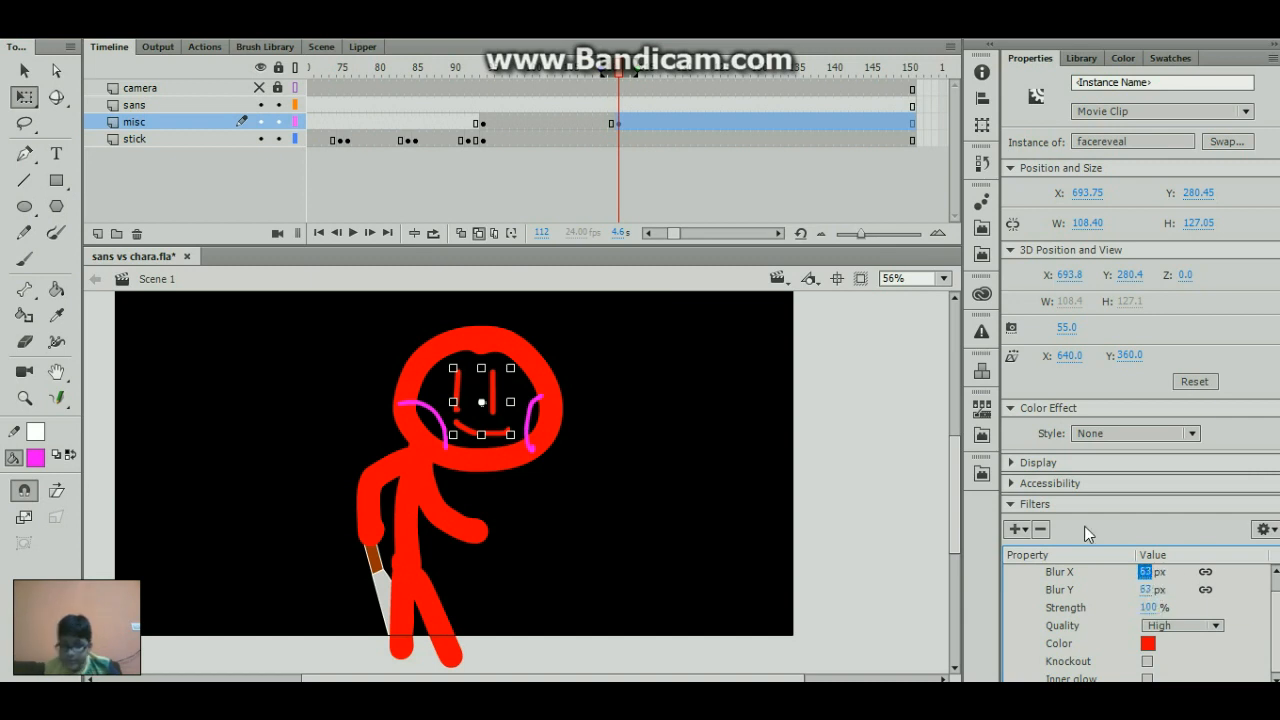
{"action": "left_click", "coordinate": [616, 122]}
{"action": "left_click", "coordinate": [680, 330]}
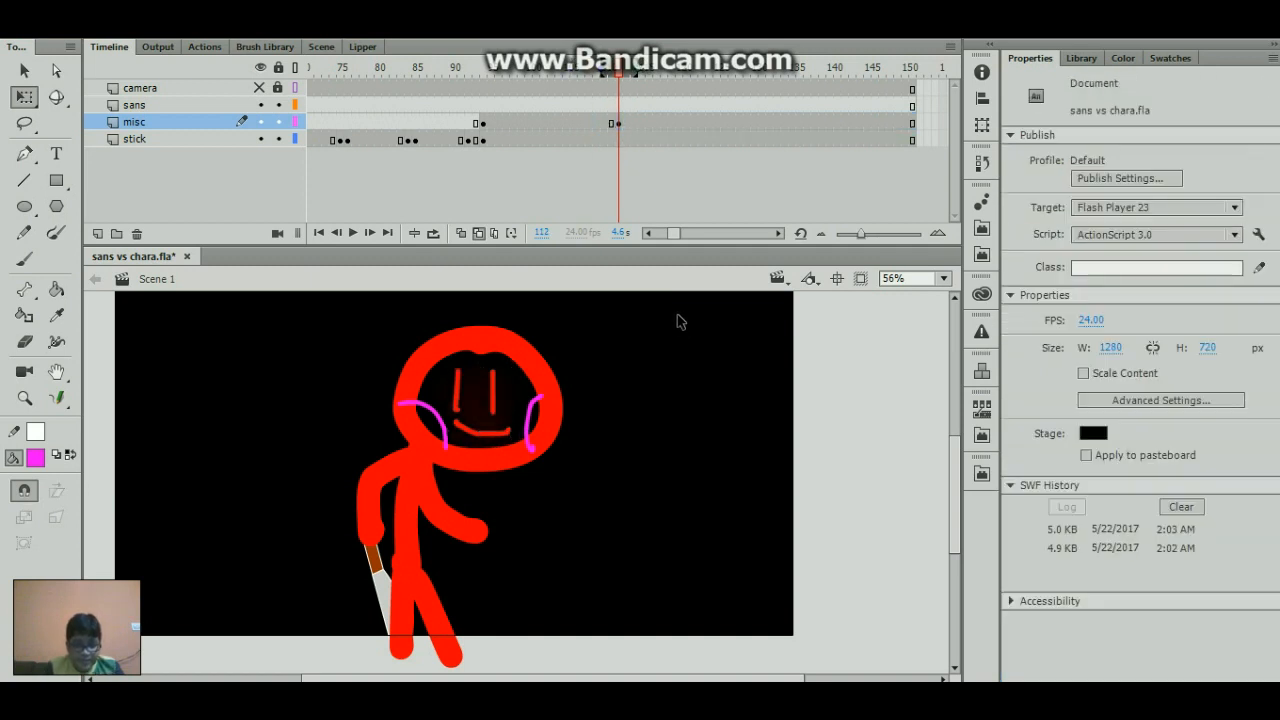
- Create a classic tween on the misc layer between the keyframes at frames 94 and 112
{"action": "left_click", "coordinate": [583, 124]}
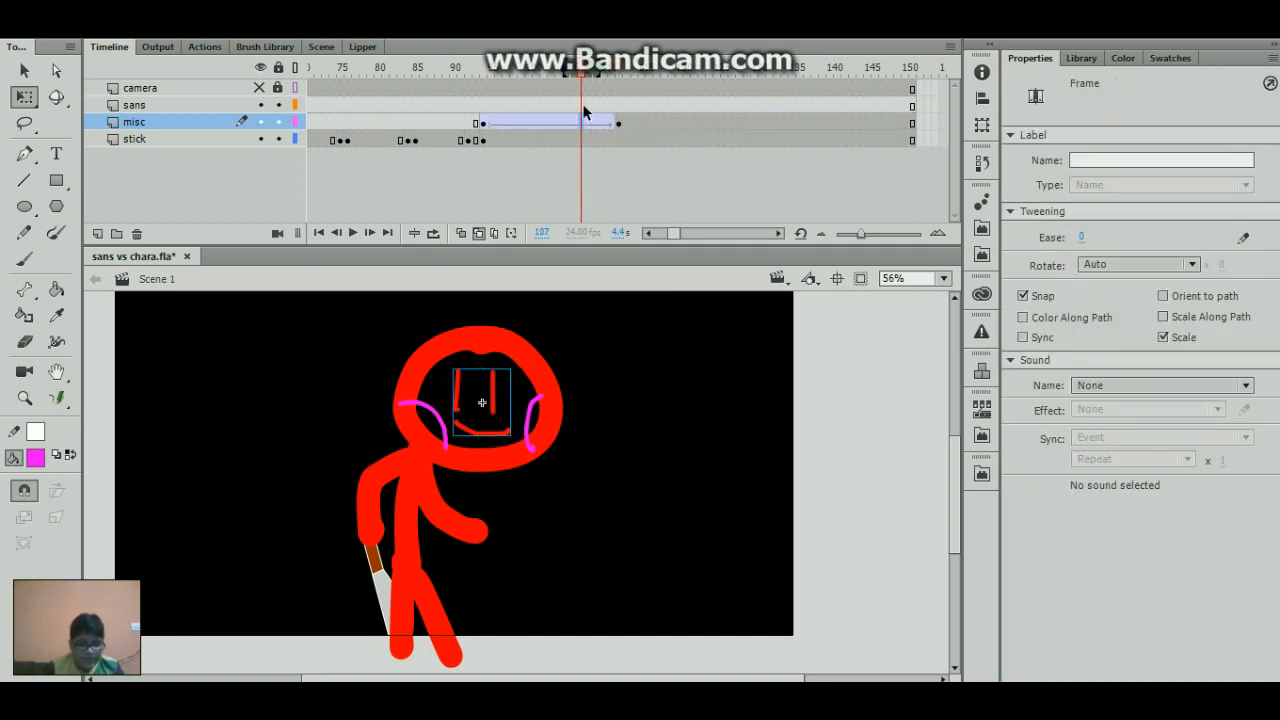
- Save the animation, run it as a test movie to watch the face glow, and close the preview
{"action": "mouse_move", "coordinate": [497, 73]}
{"action": "left_mouse_down"}
{"action": "mouse_move", "coordinate": [578, 96]}
{"action": "mouse_move", "coordinate": [423, 109]}
{"action": "left_mouse_up"}
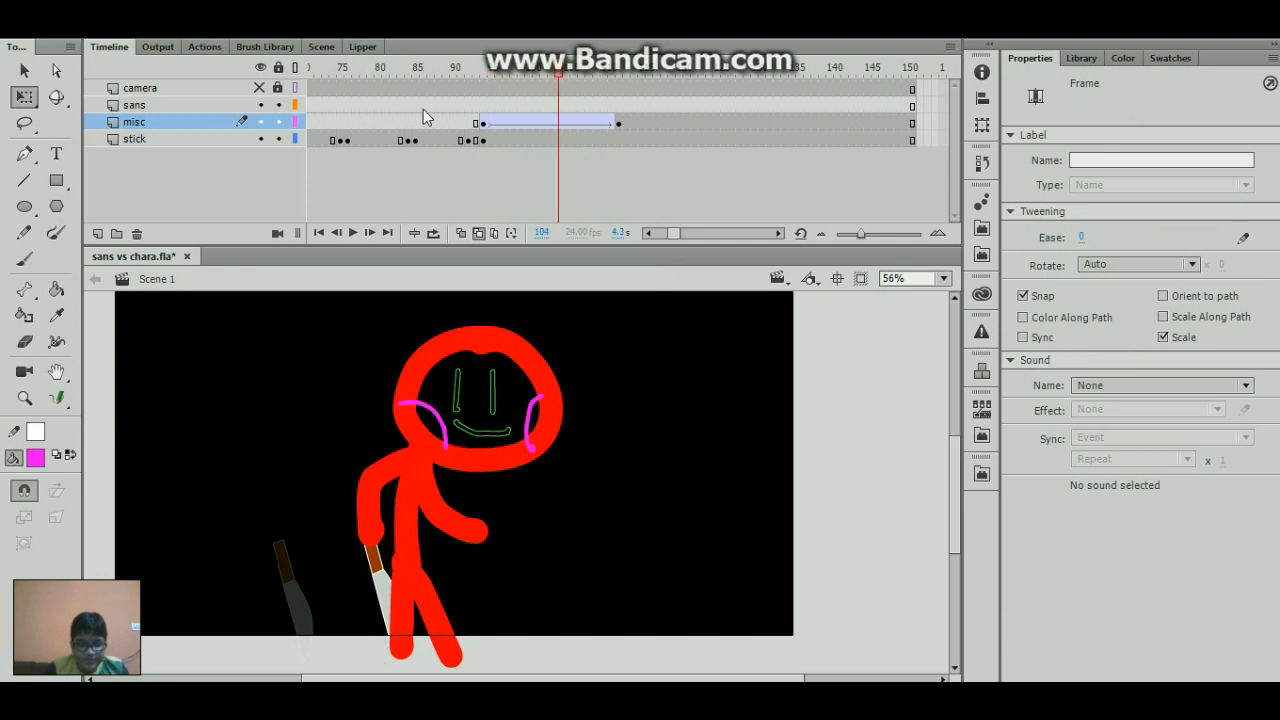
{"action": "key", "text": "ctrl+s"}
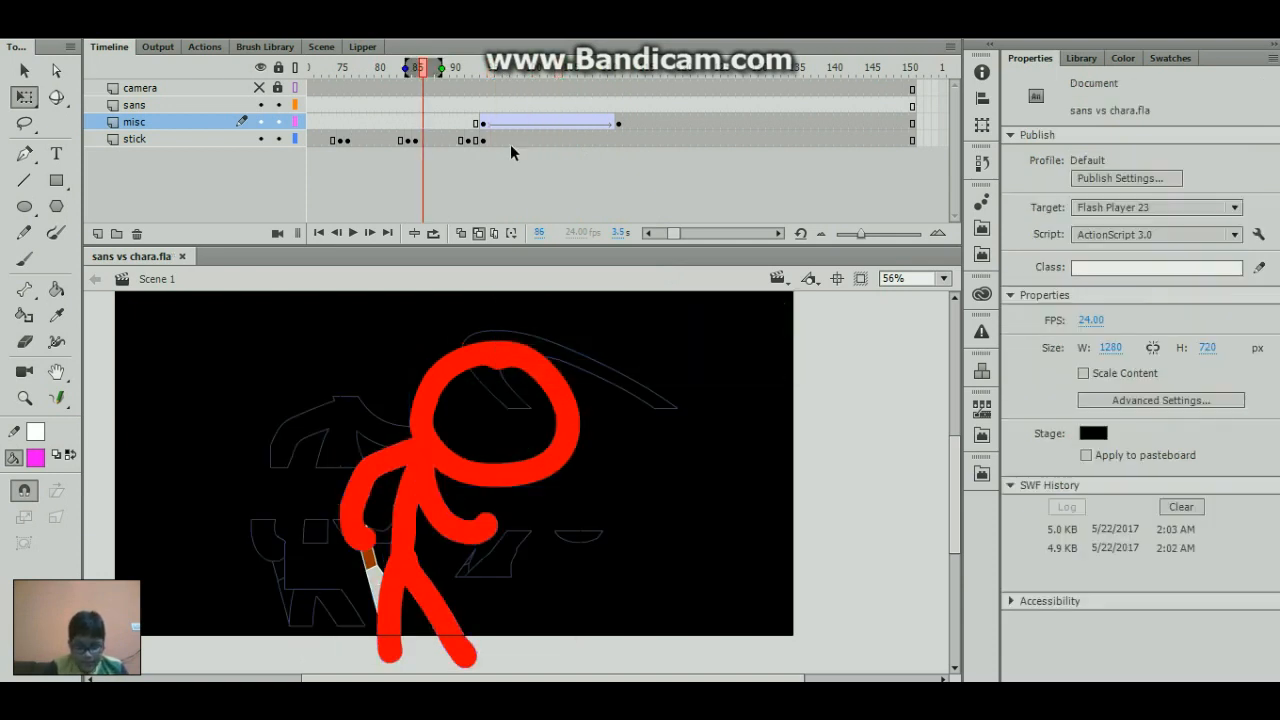
{"action": "key", "text": "ctrl+Return"}
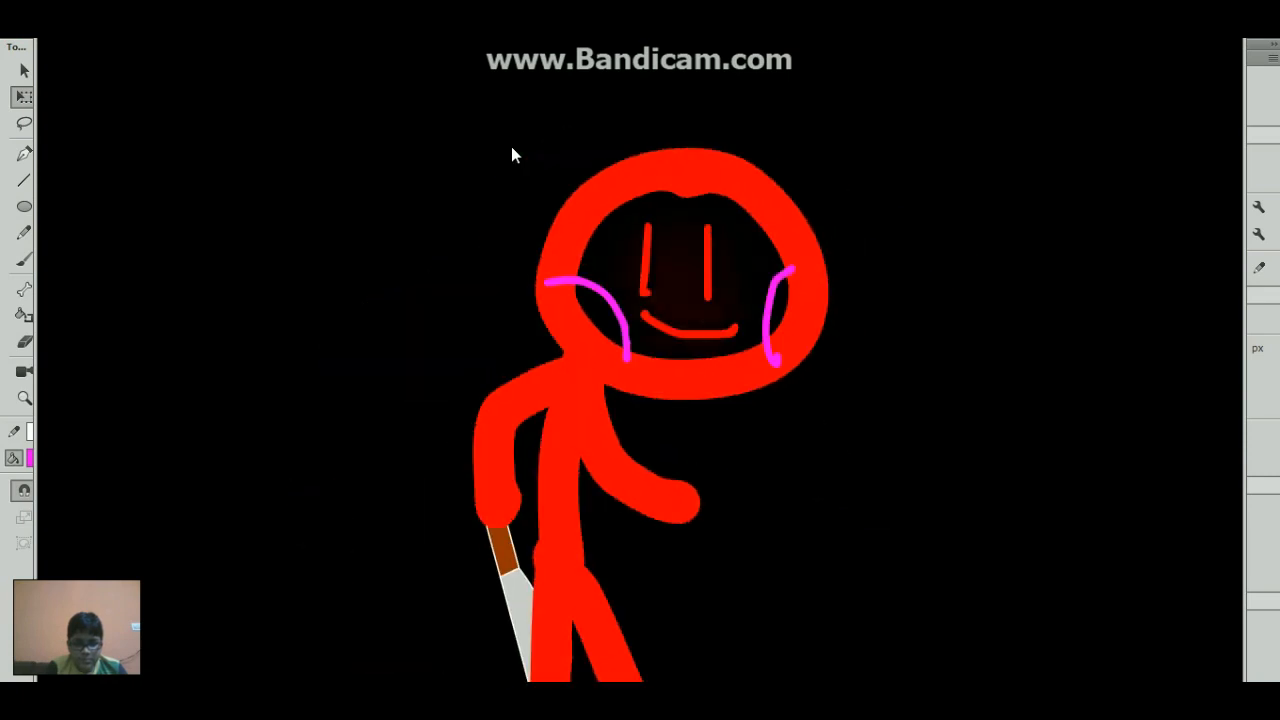
{"action": "left_click", "coordinate": [1224, 12]}
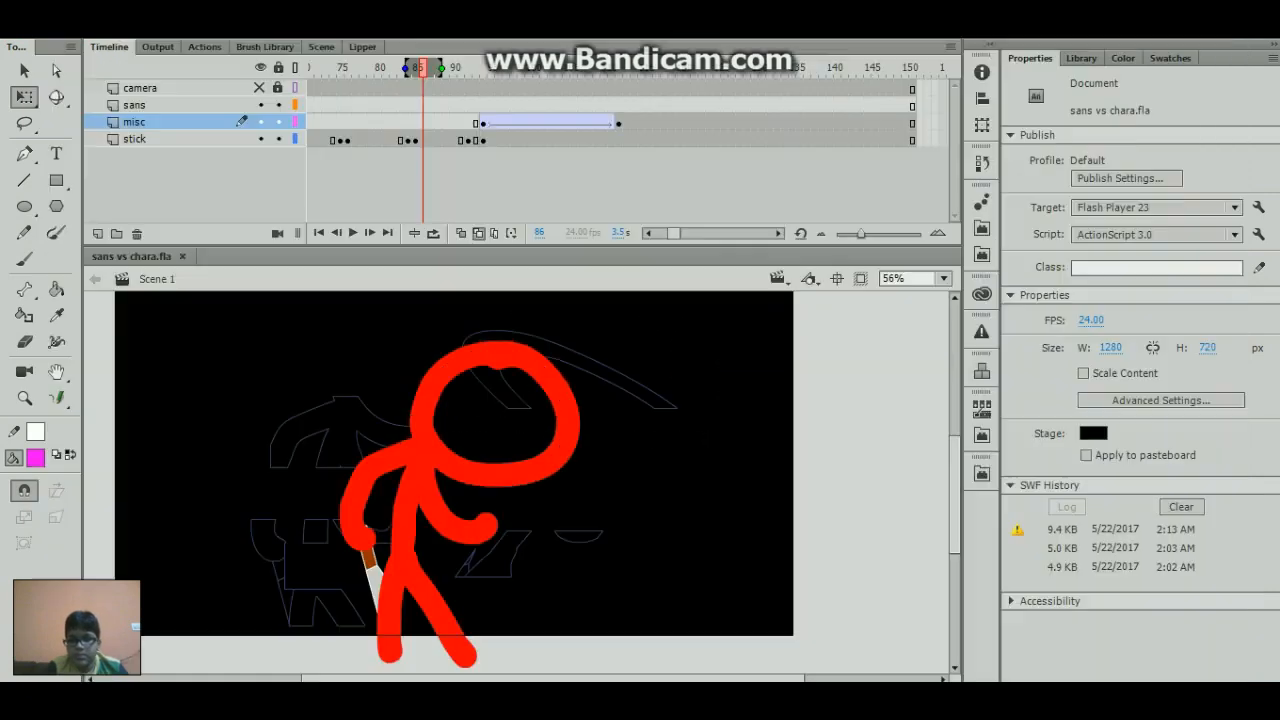
- Check the face clip's Glow settings at frame 94 and turn off onion skin outlines with the playhead at frame 112
{"action": "left_click_drag", "start_coordinate": [507, 76], "coordinate": [482, 76]}
{"action": "left_click", "coordinate": [502, 314]}
{"action": "left_click", "coordinate": [508, 404]}
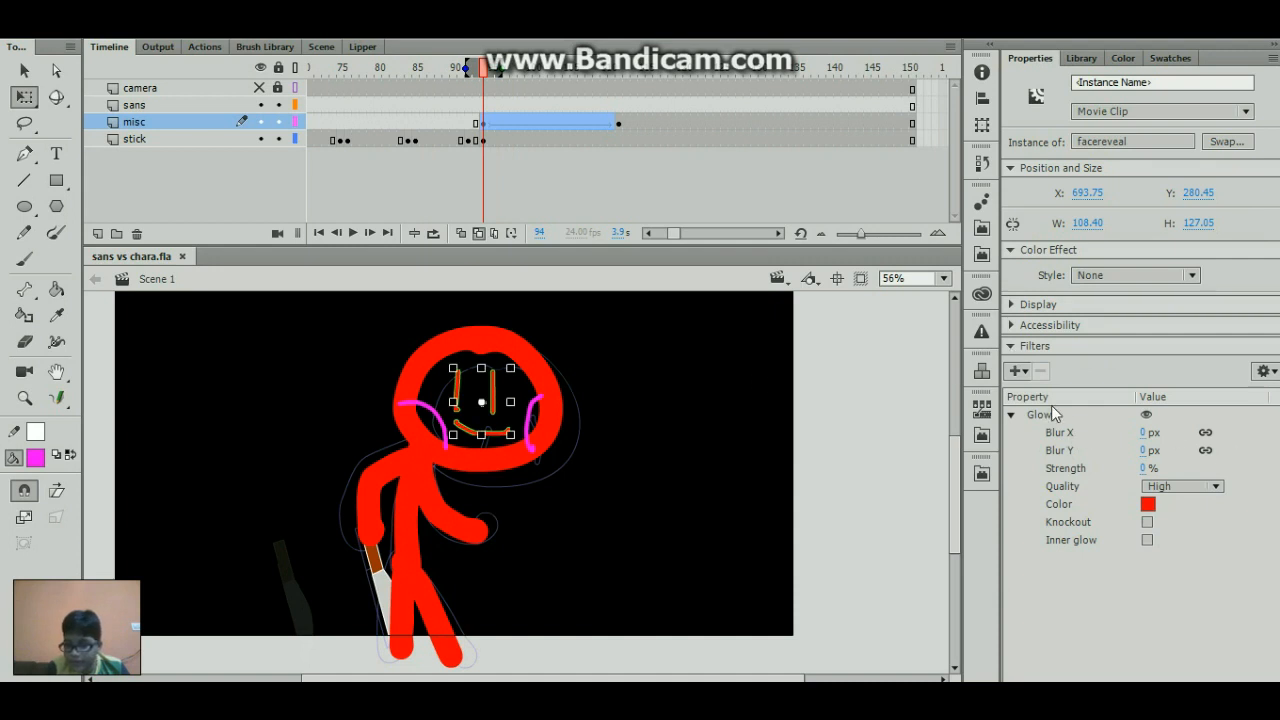
{"action": "left_click", "coordinate": [618, 123]}
{"action": "left_click", "coordinate": [618, 425]}
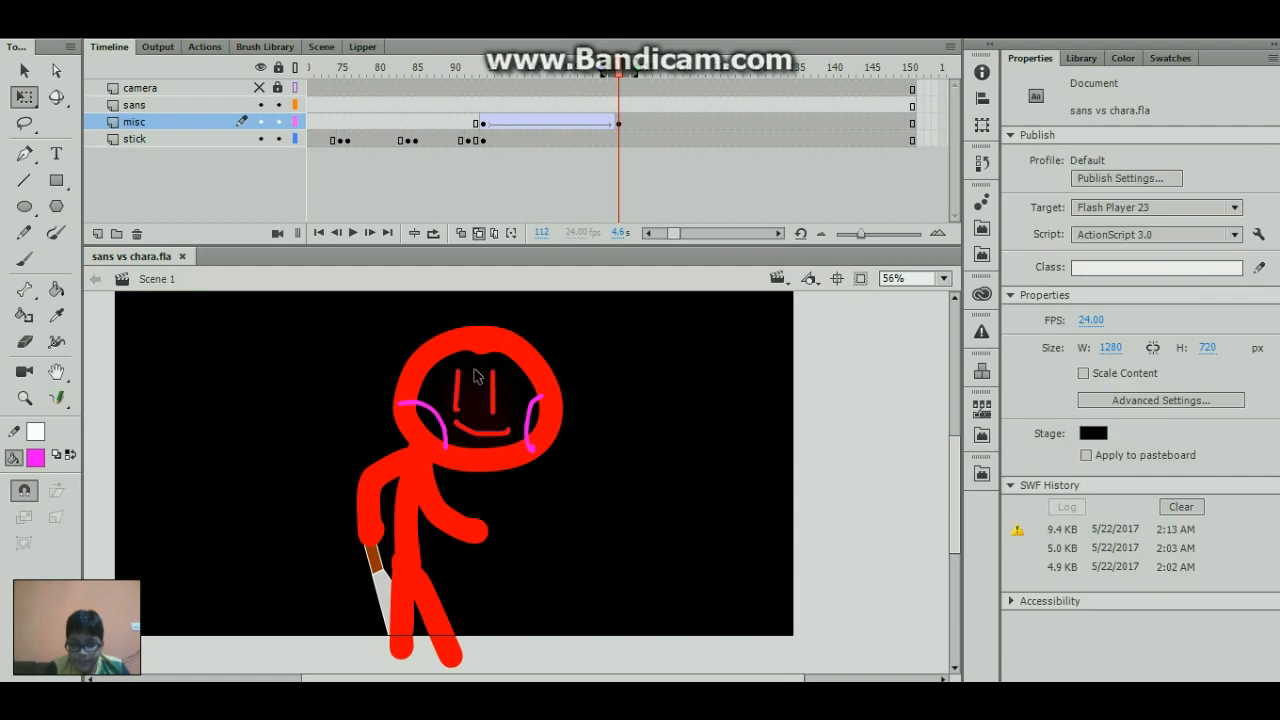
{"action": "left_click_drag", "start_coordinate": [572, 71], "coordinate": [620, 80]}
{"action": "left_click", "coordinate": [480, 235]}
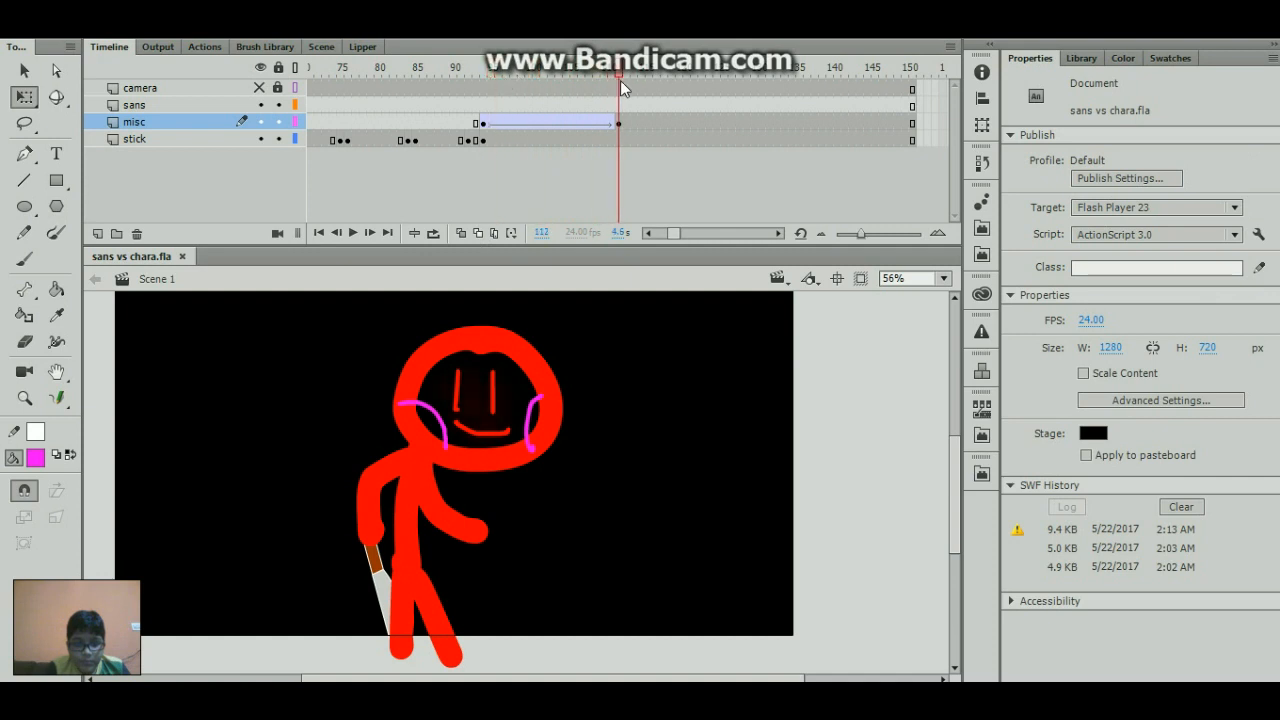
- Set the facereveal clip's glow at frame 112 to 255 px blur in both X and Y with about 207% strength
{"action": "left_click", "coordinate": [510, 405]}
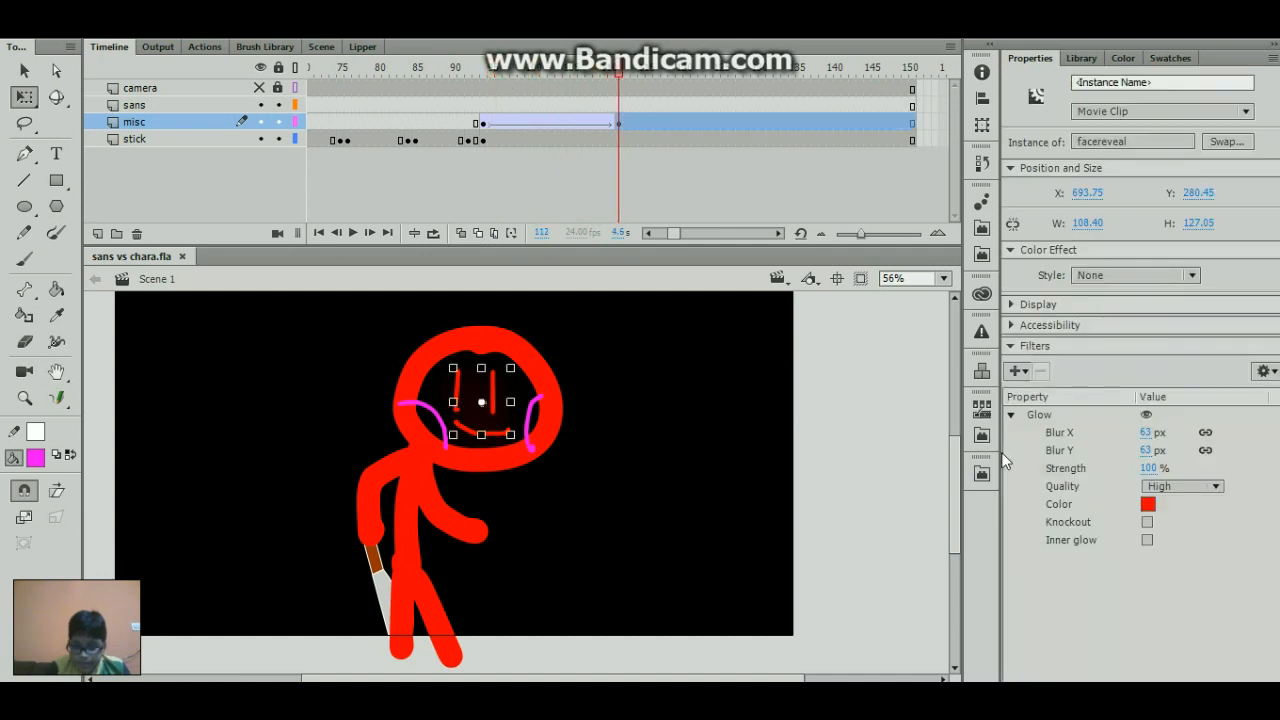
{"action": "left_click", "coordinate": [1147, 540]}
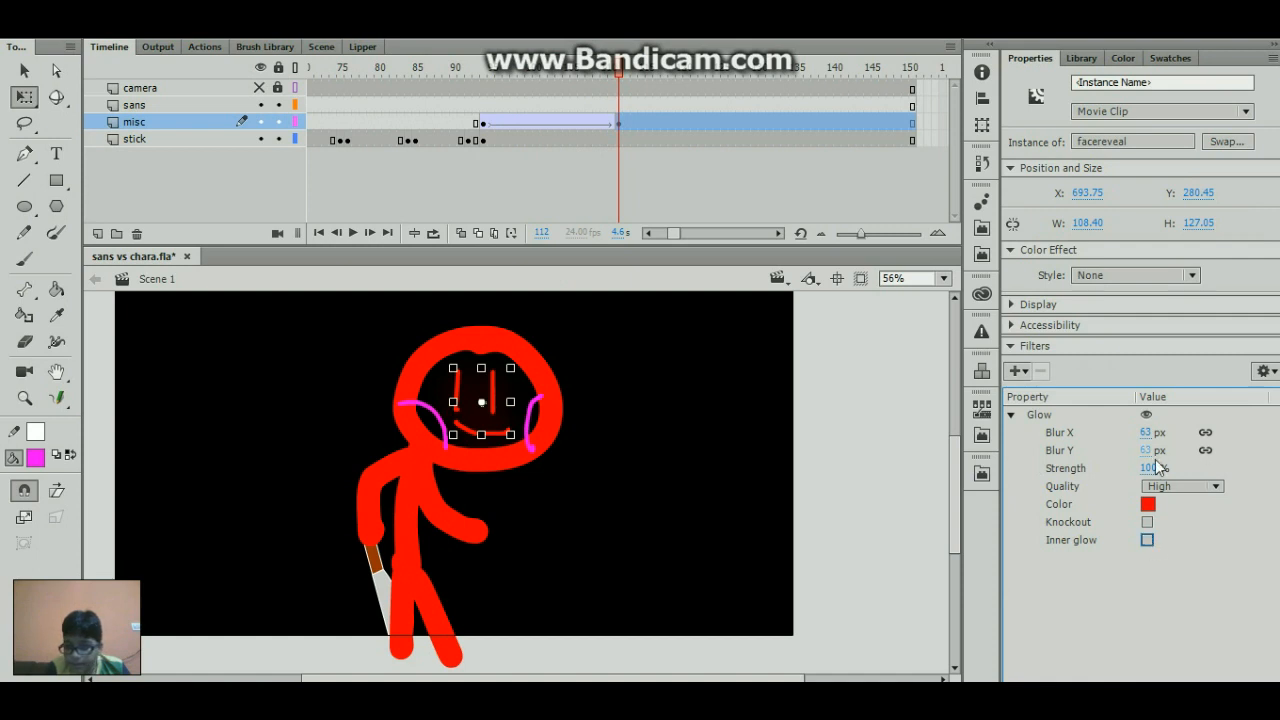
{"action": "left_click_drag", "start_coordinate": [1150, 468], "coordinate": [1233, 460]}
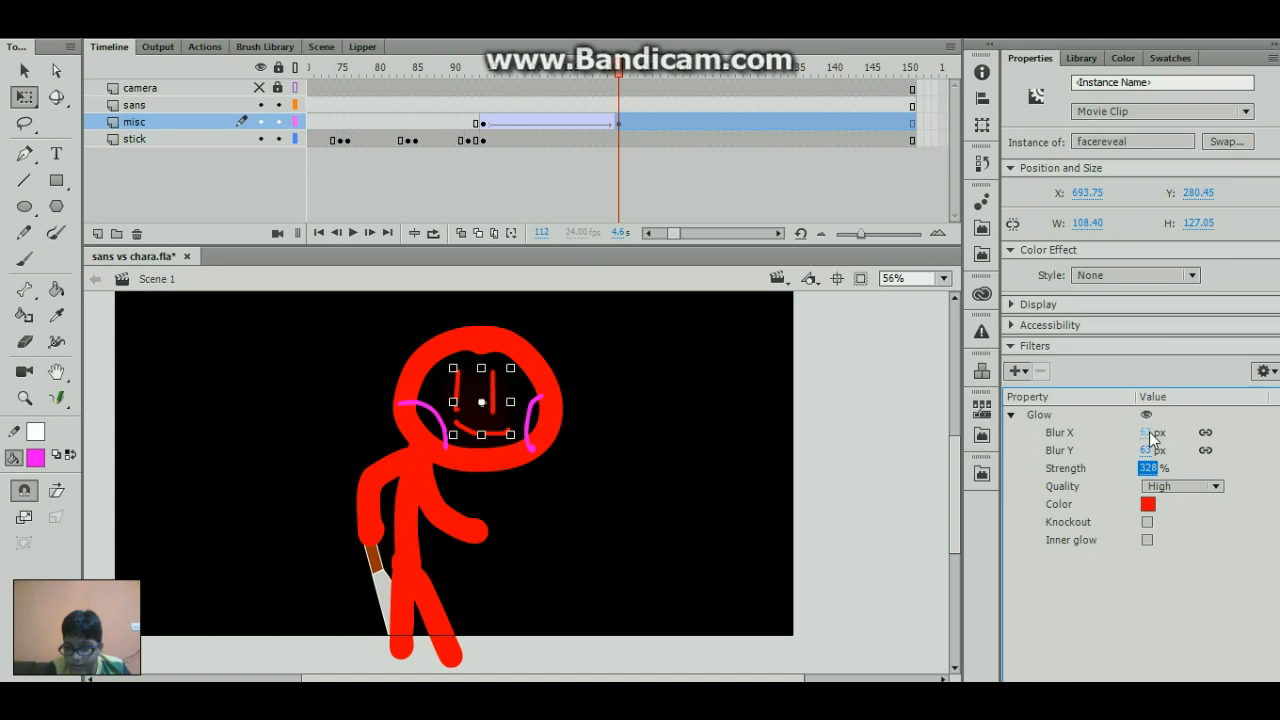
{"action": "left_click_drag", "start_coordinate": [1150, 432], "coordinate": [1049, 480]}
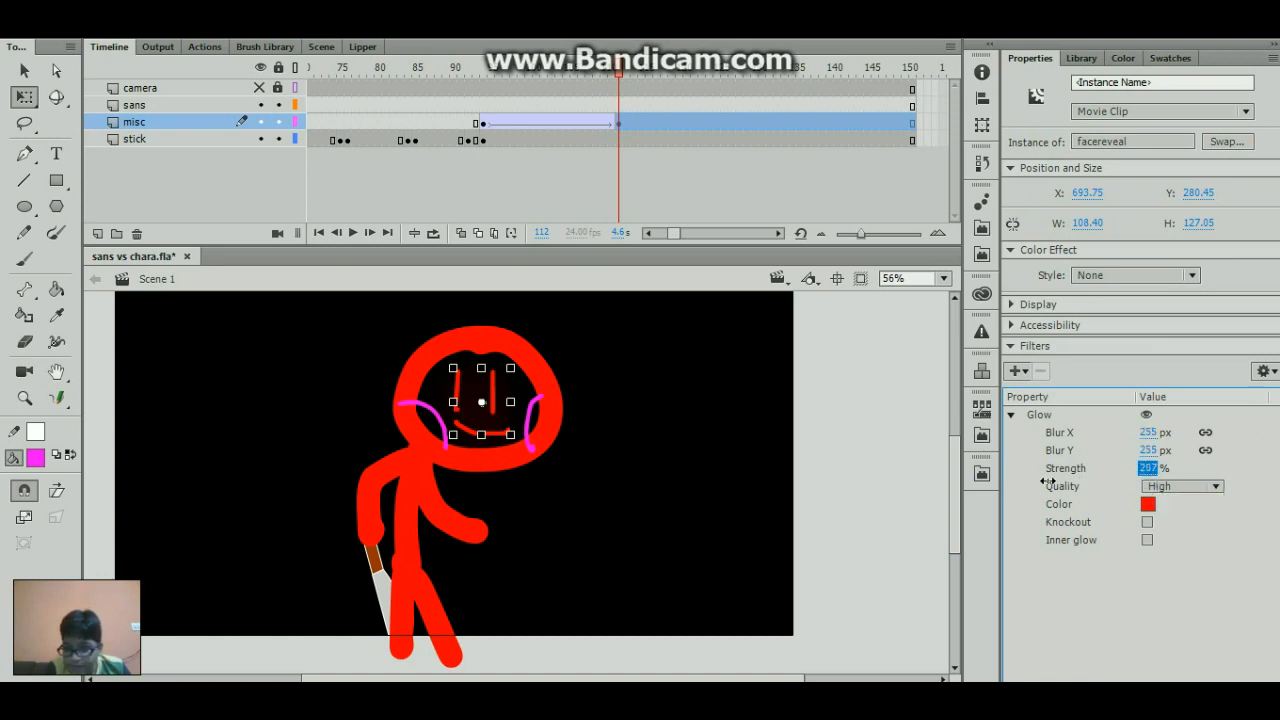
- Scrub through the glow tween from about frame 94 to frame 121 to review it, and save the animation
{"action": "left_click_drag", "start_coordinate": [553, 70], "coordinate": [671, 102]}
{"action": "left_click_drag", "start_coordinate": [531, 118], "coordinate": [476, 134]}
{"action": "left_click_drag", "start_coordinate": [477, 70], "coordinate": [686, 70]}
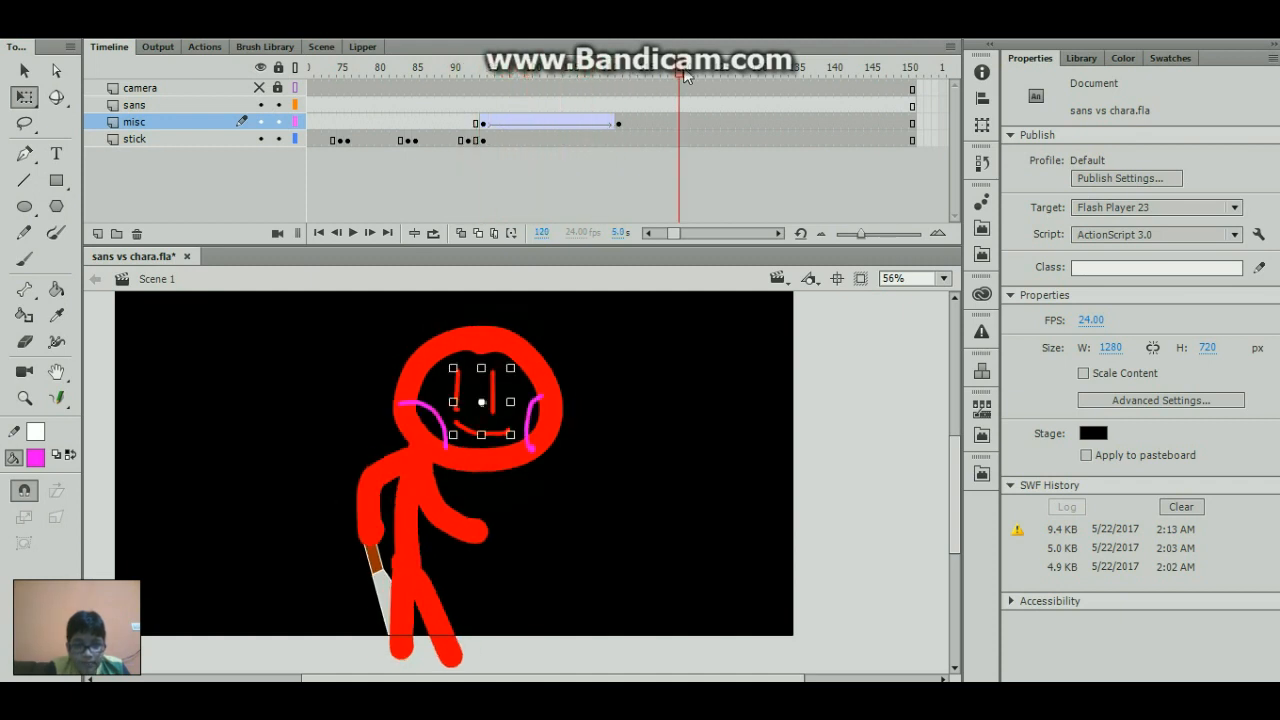
{"action": "left_click", "coordinate": [503, 243]}
{"action": "key", "text": "ctrl+s"}
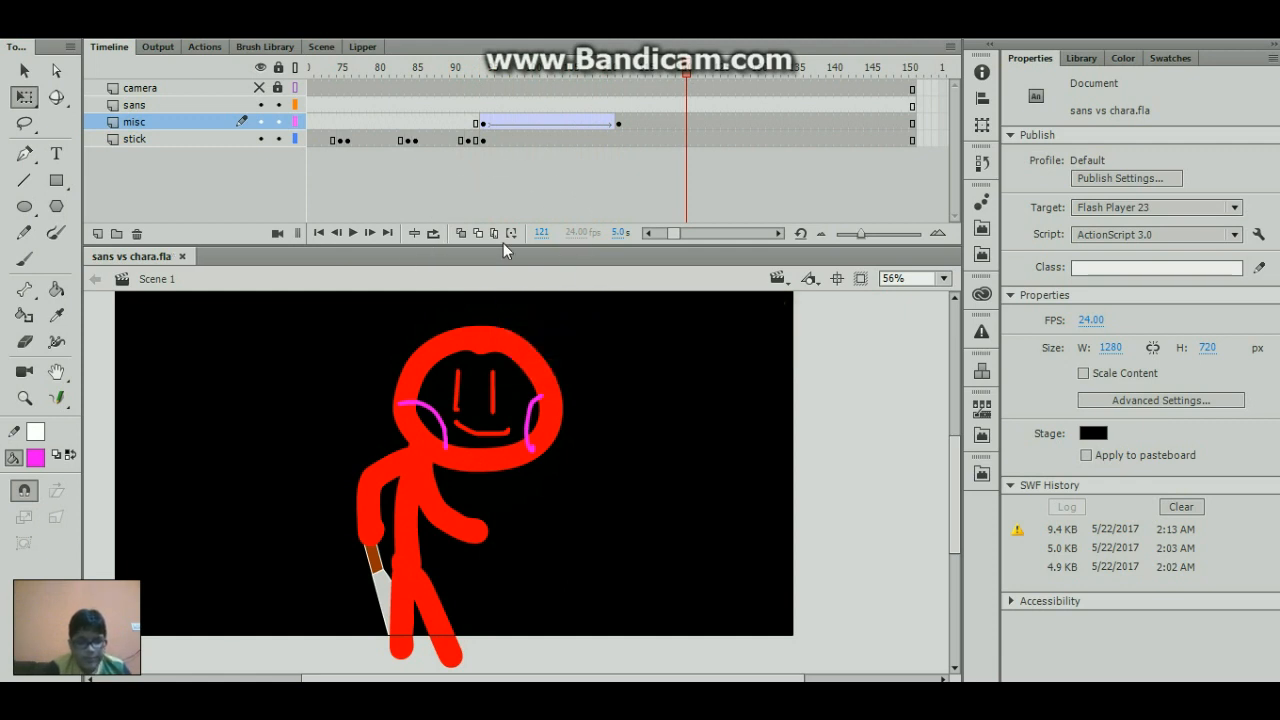